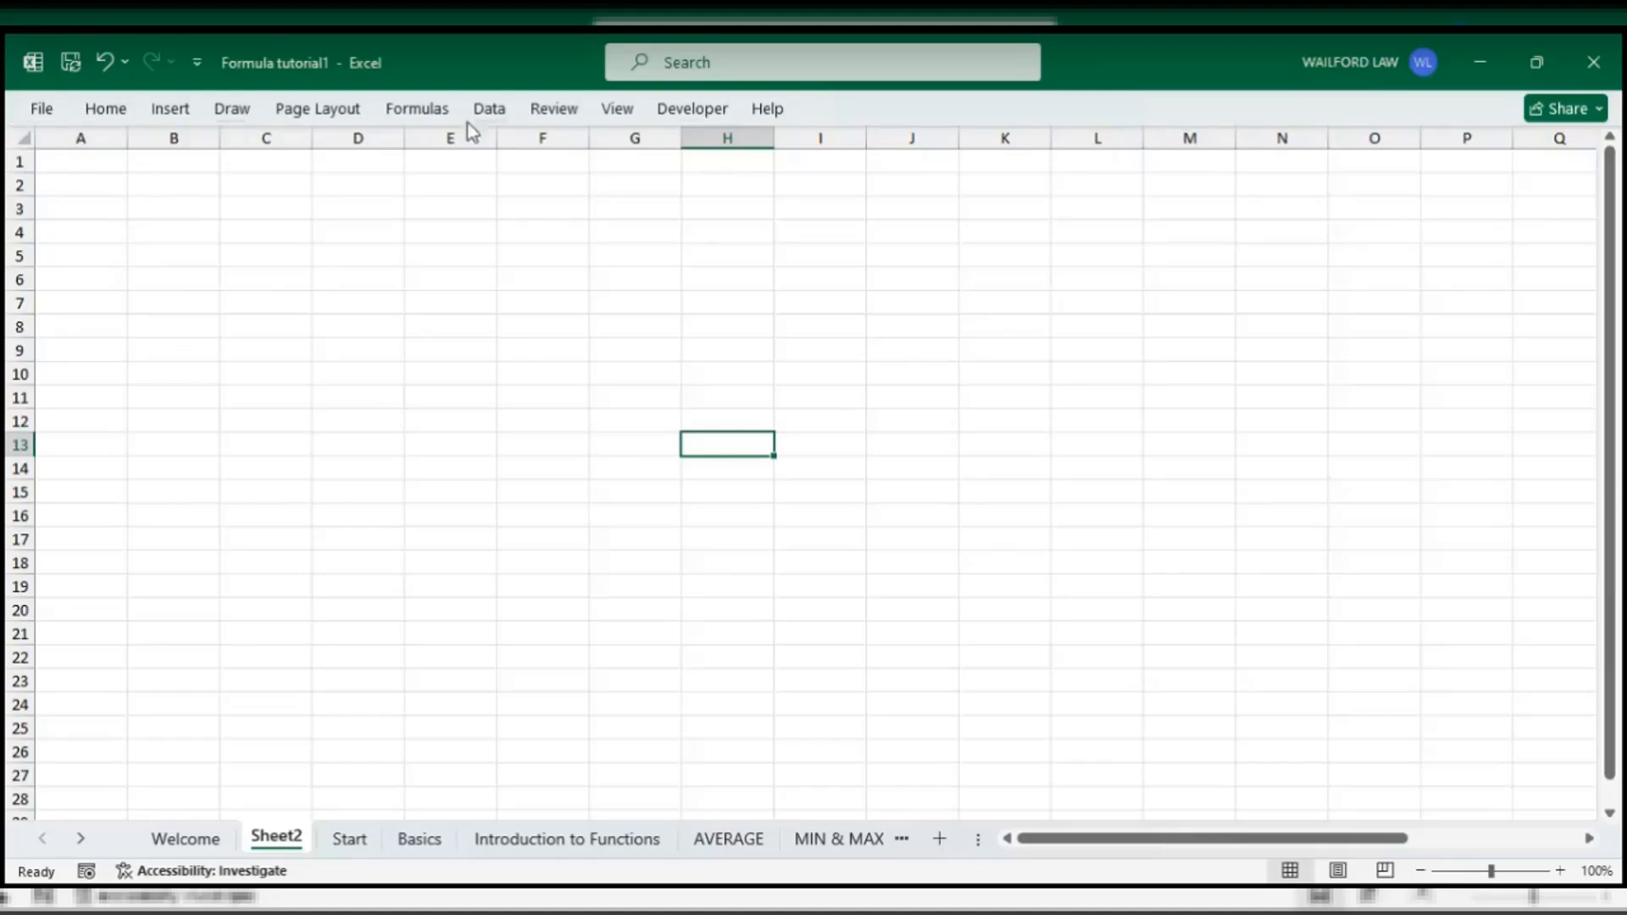
- Leave blank Sheet2 for the File backstage view of Formula tutorial1
{"action": "scroll", "coordinate": [1016, 533], "scroll_direction": "down", "scroll_amount": 2}
{"action": "scroll", "coordinate": [1015, 532], "scroll_direction": "down", "scroll_amount": 2}
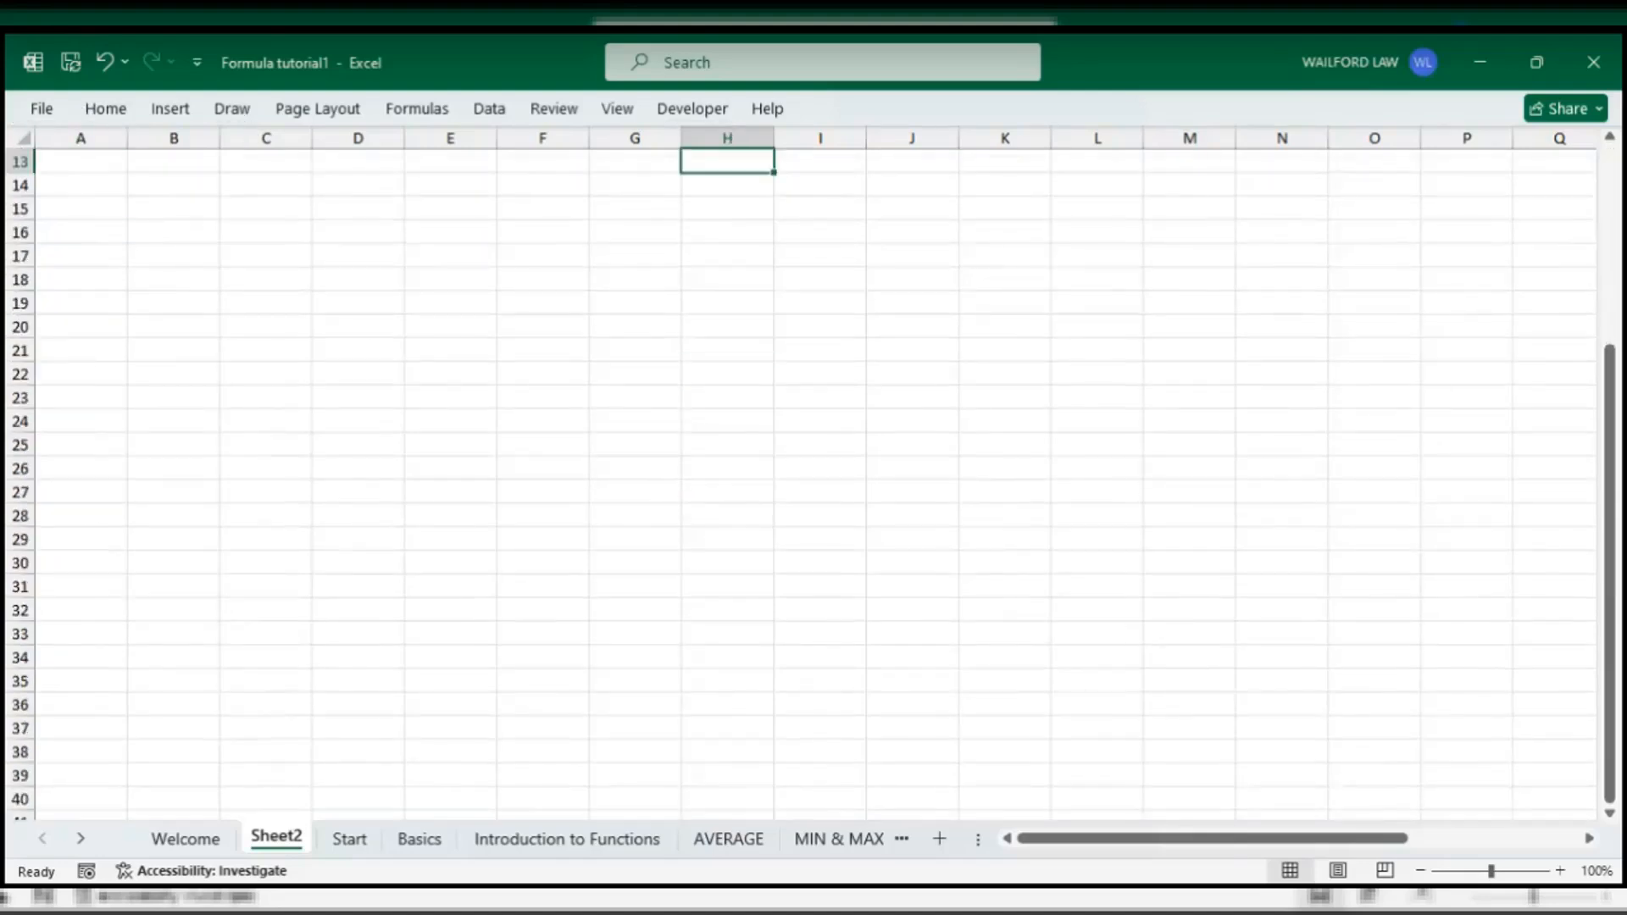
{"action": "scroll", "coordinate": [752, 556], "scroll_direction": "up", "scroll_amount": 4}
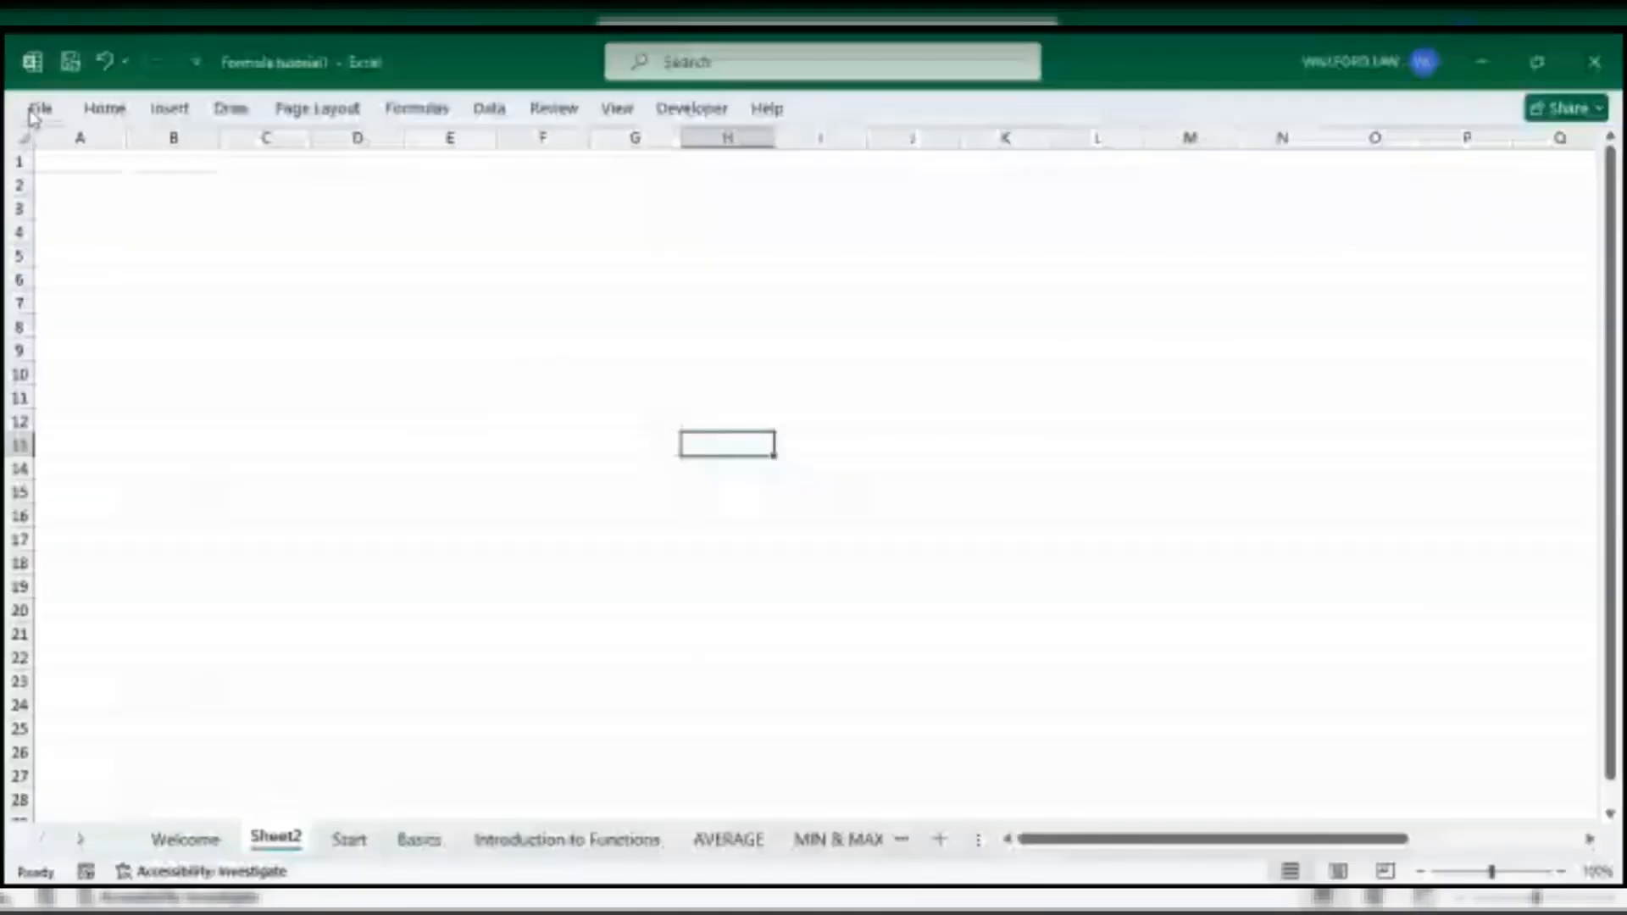
{"action": "left_click", "coordinate": [32, 112]}
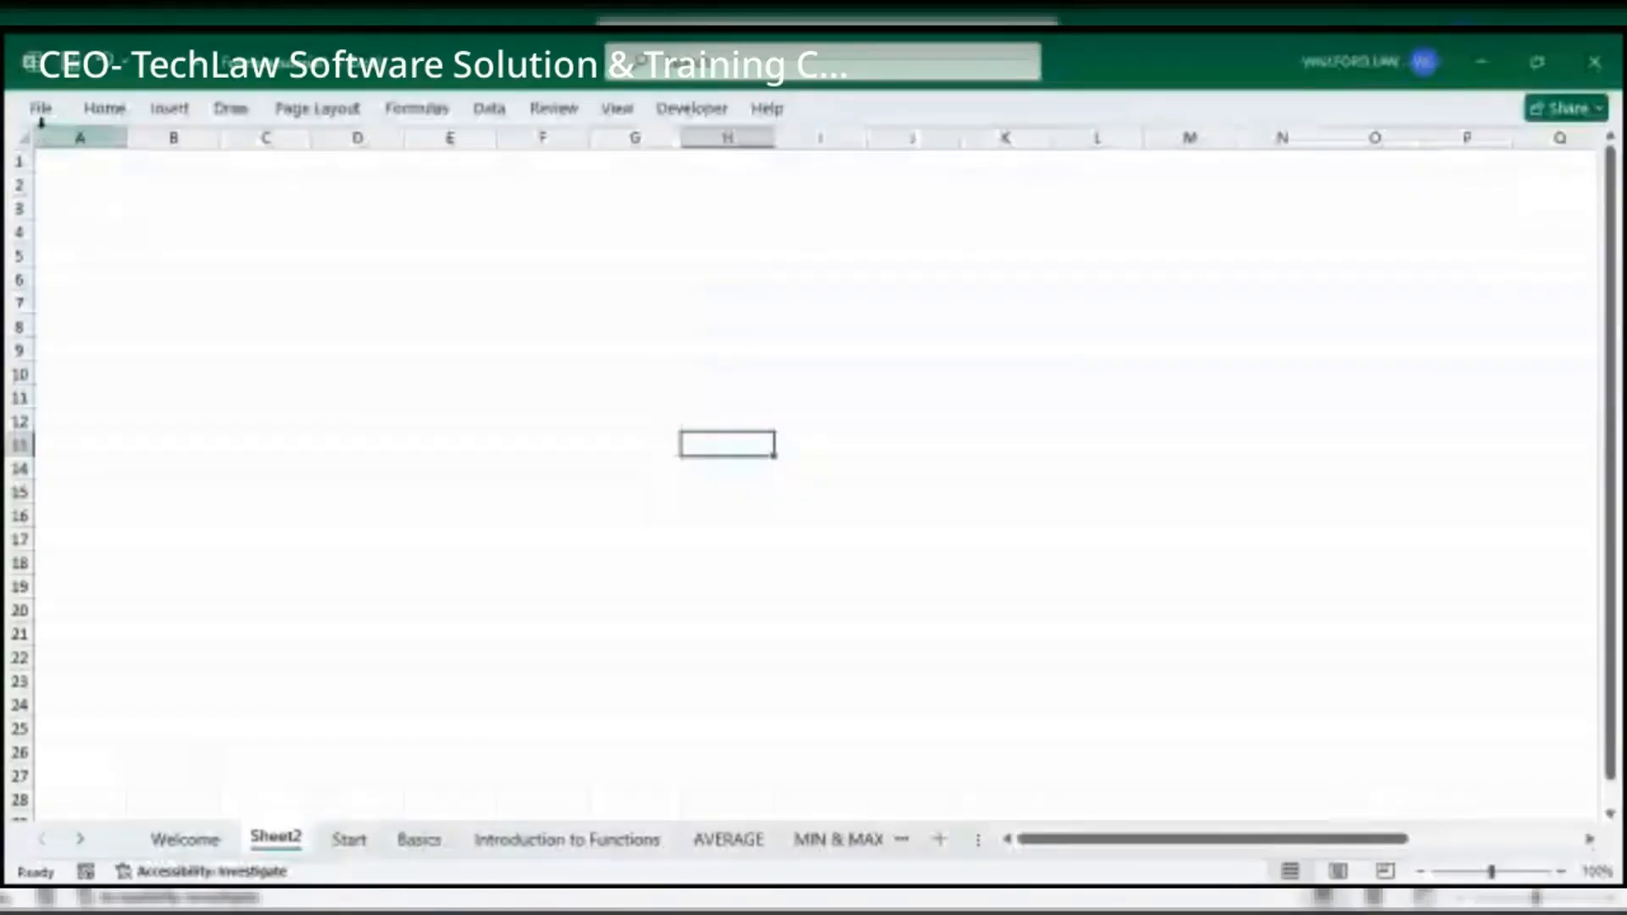
- Show the New page and browse its blank workbook, tutorial and Sales Report templates
{"action": "left_click", "coordinate": [43, 109]}
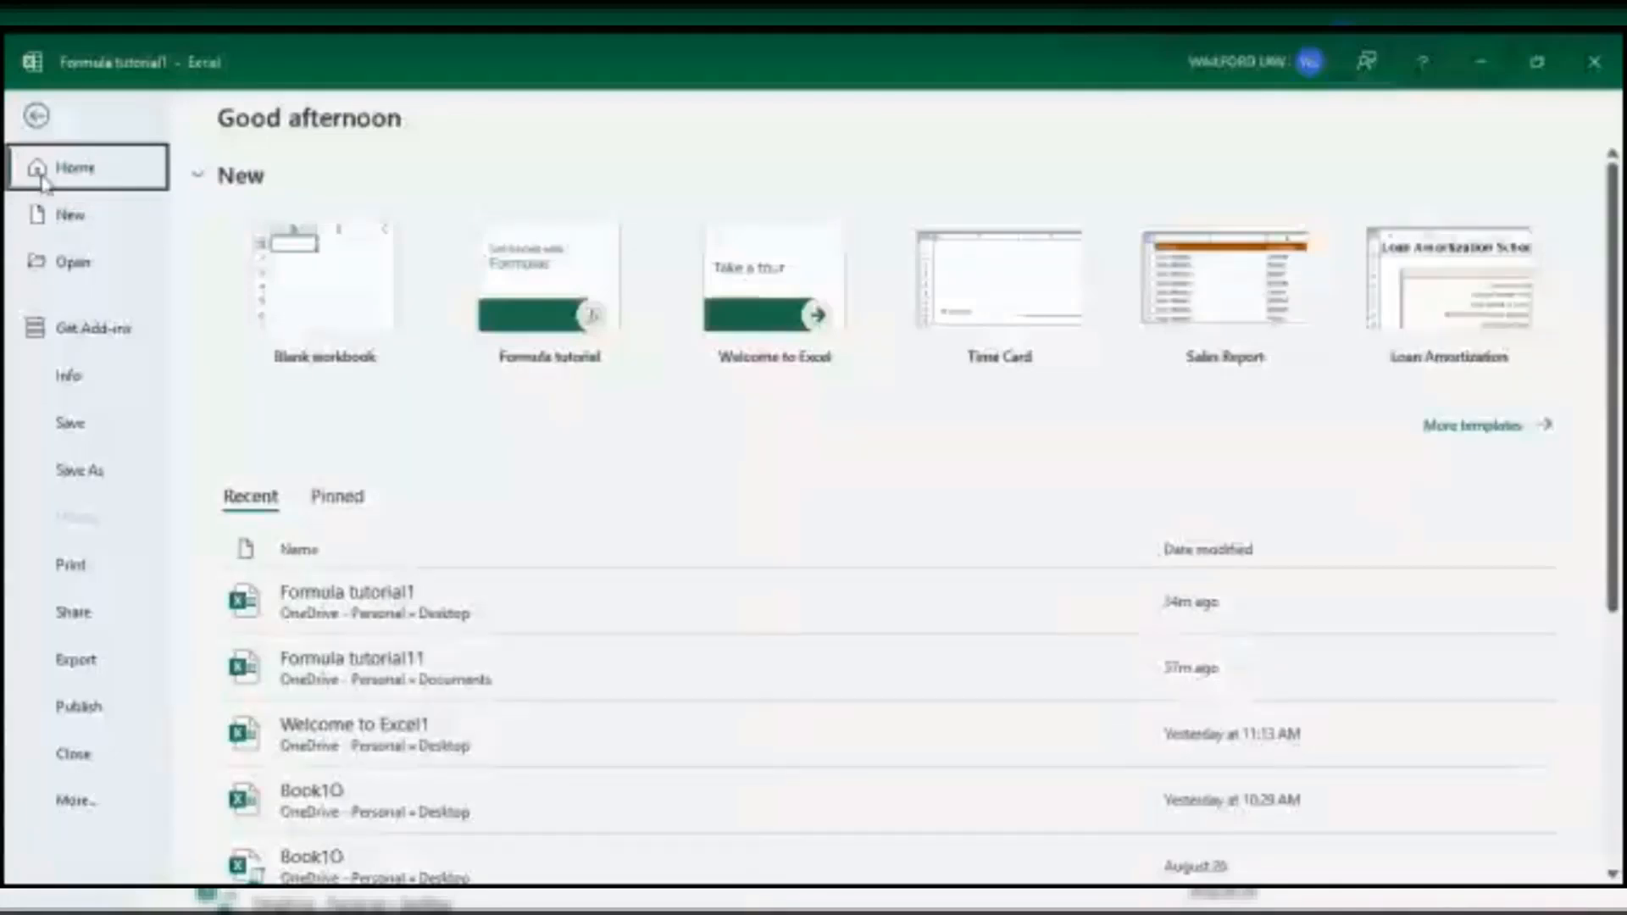
{"action": "left_click", "coordinate": [74, 214]}
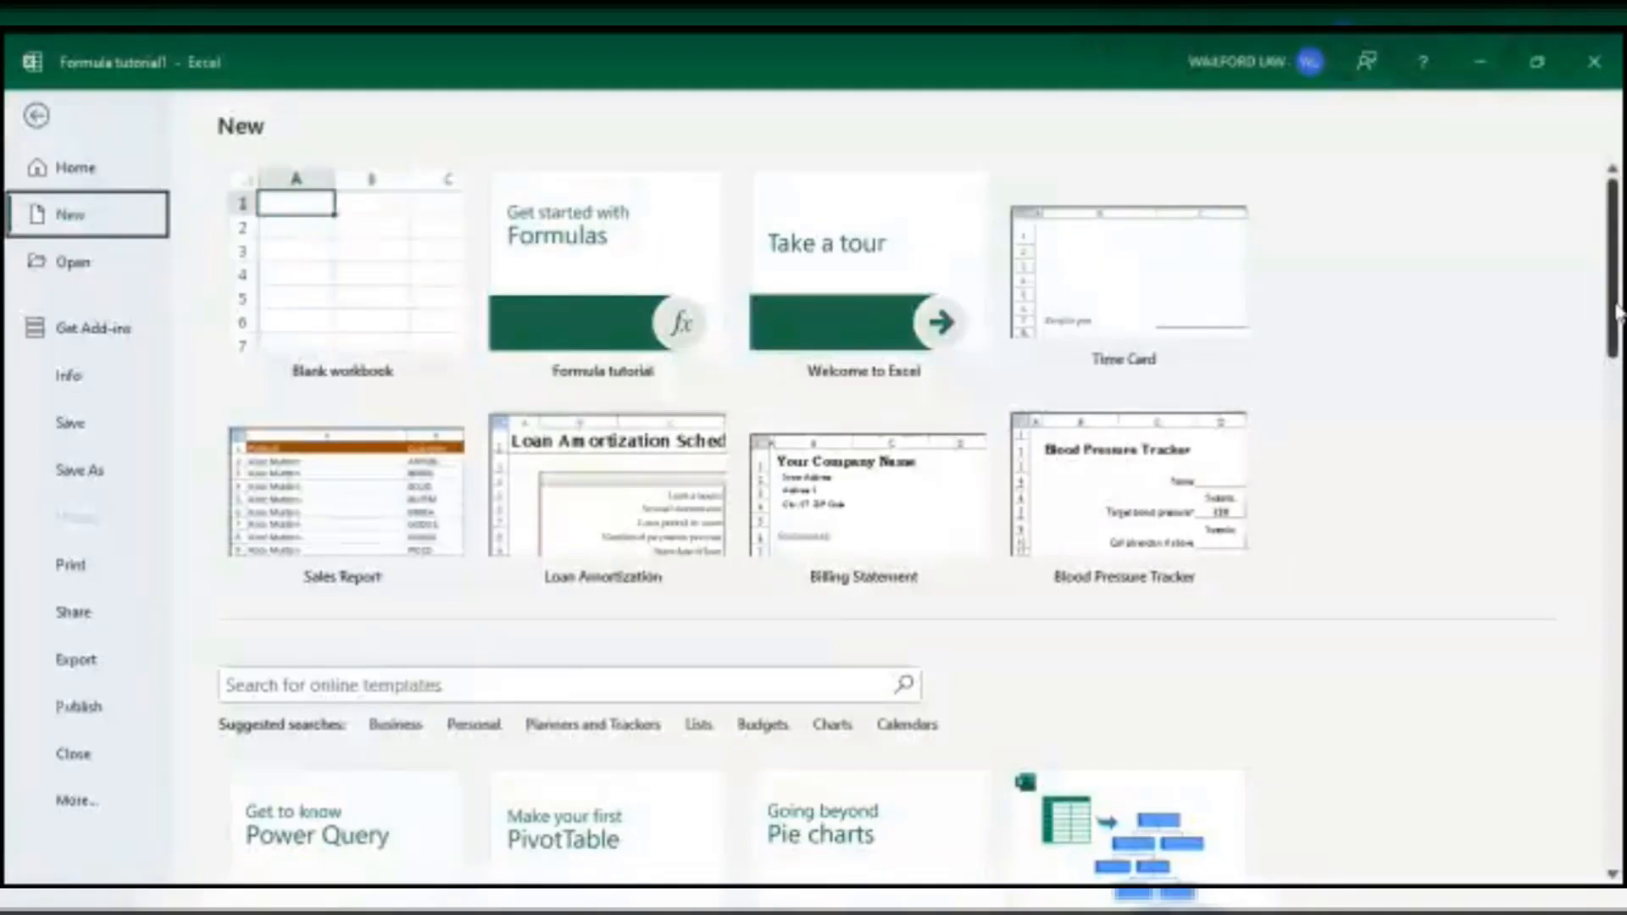
{"action": "scroll", "coordinate": [1617, 356], "scroll_direction": "down", "scroll_amount": 3}
{"action": "scroll", "coordinate": [1617, 356], "scroll_direction": "up", "scroll_amount": 3}
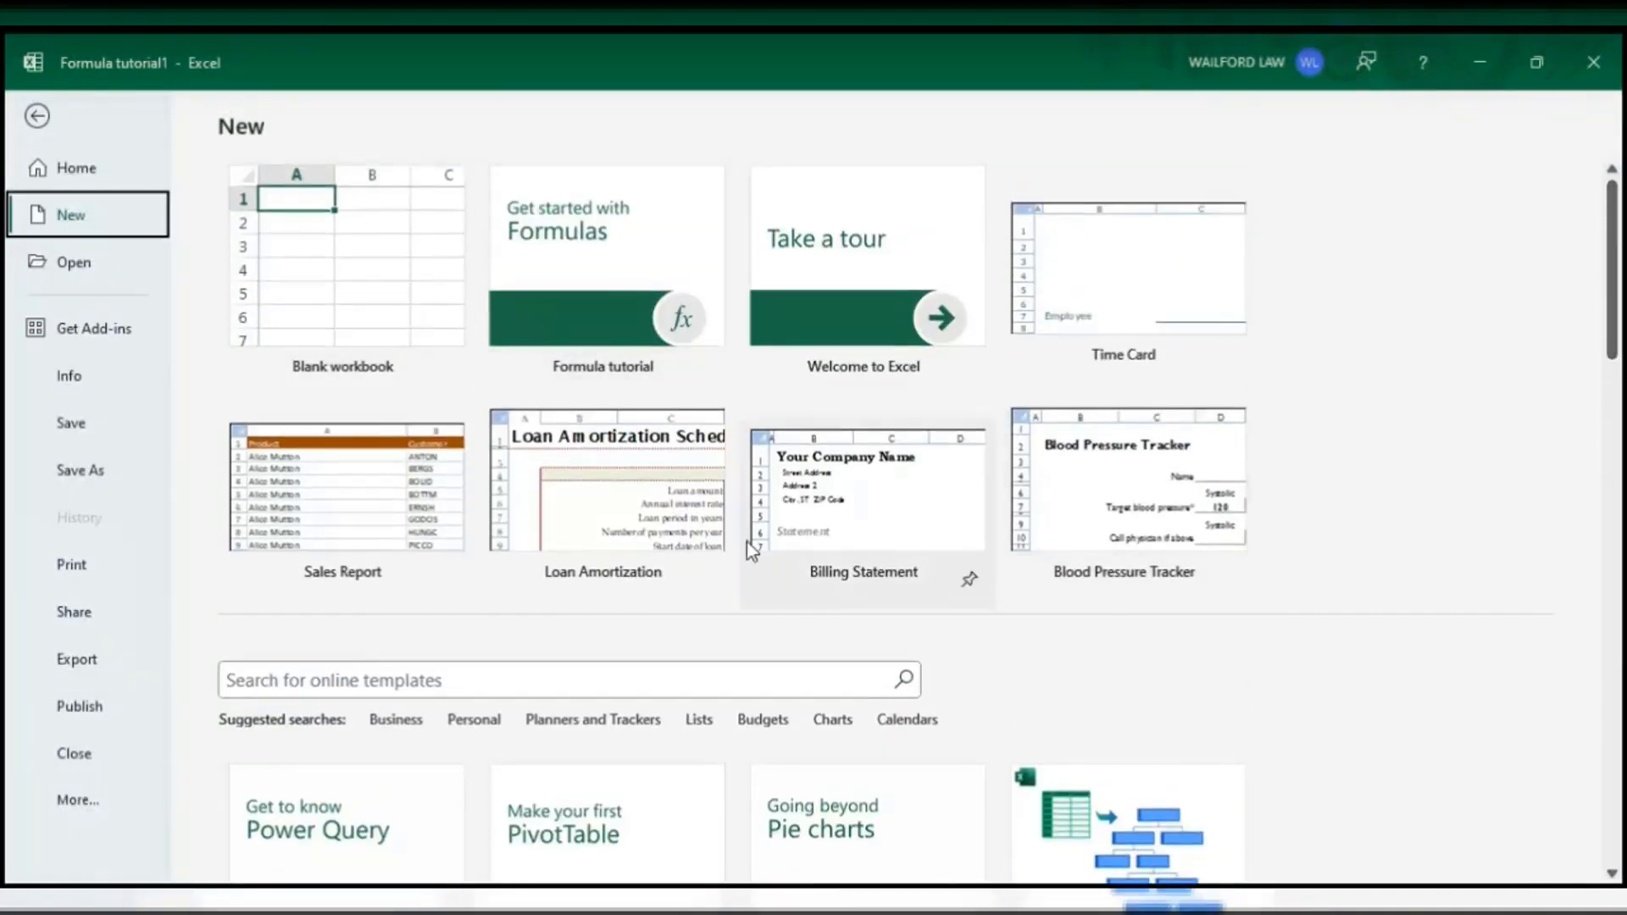
{"action": "scroll", "coordinate": [733, 595], "scroll_direction": "down", "scroll_amount": 5}
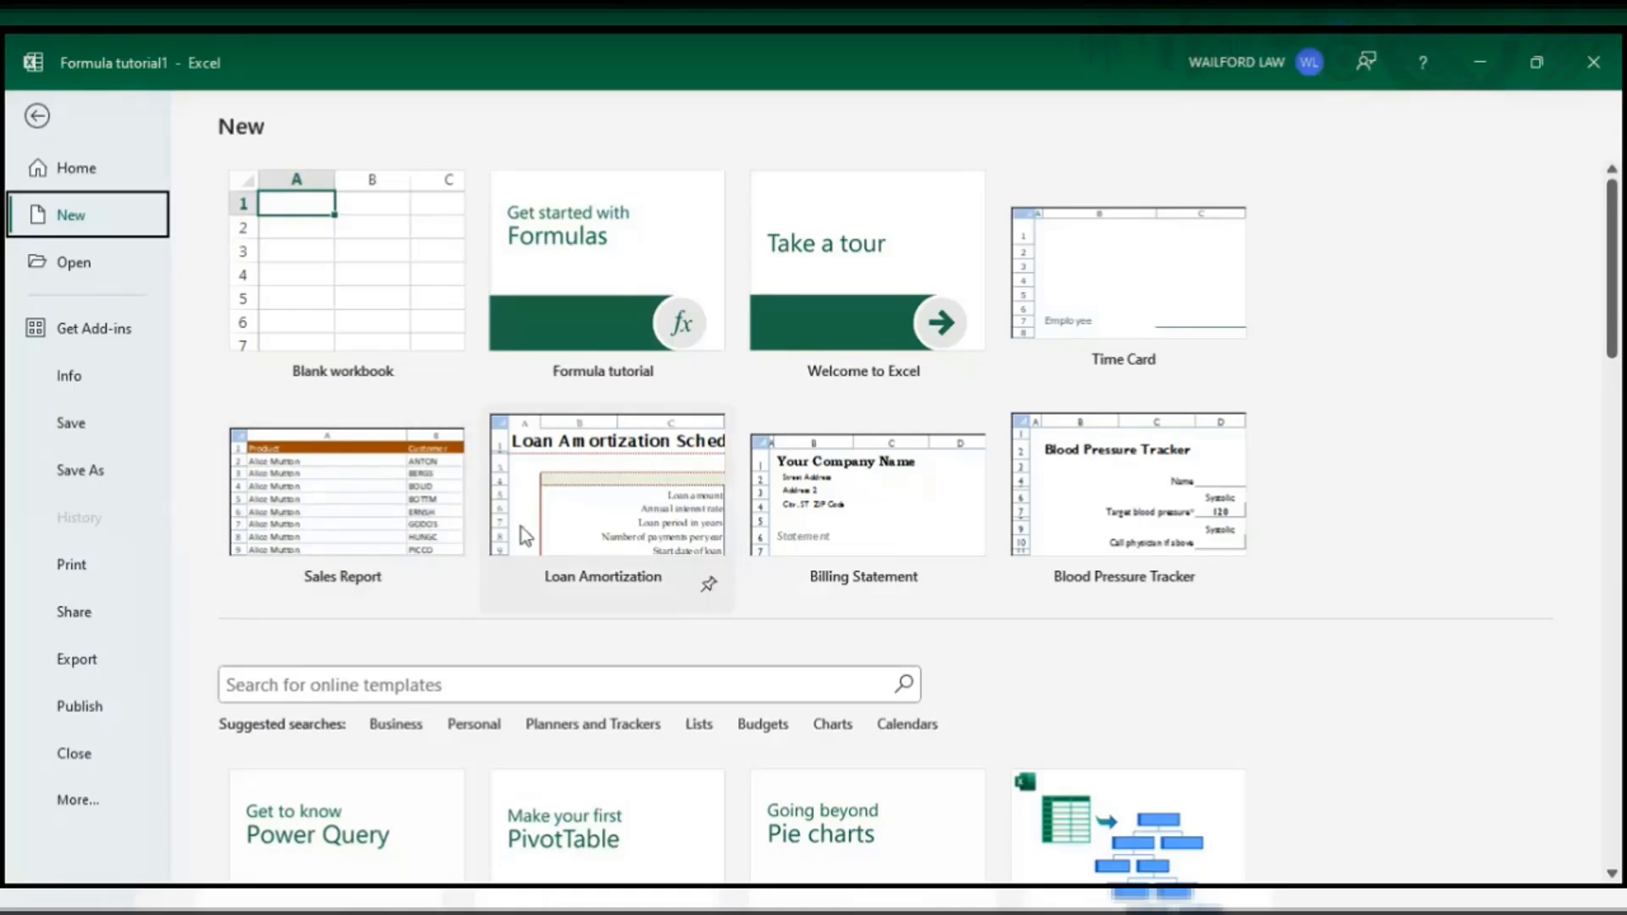
{"action": "scroll", "coordinate": [660, 594], "scroll_direction": "down", "scroll_amount": 2}
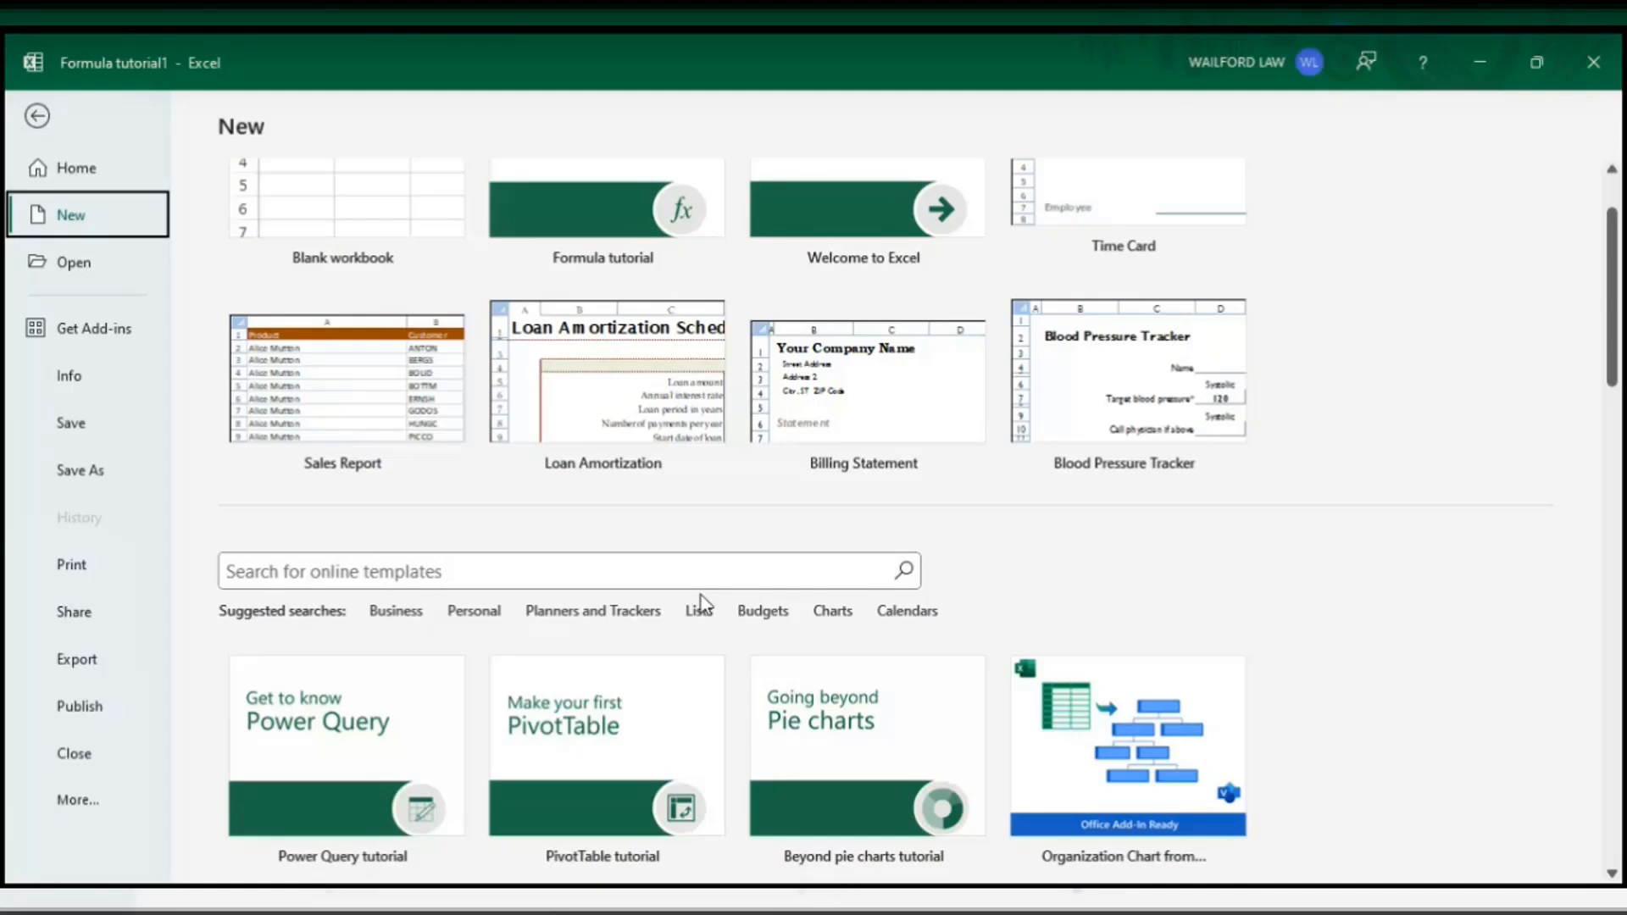
{"action": "scroll", "coordinate": [1105, 716], "scroll_direction": "down", "scroll_amount": 5}
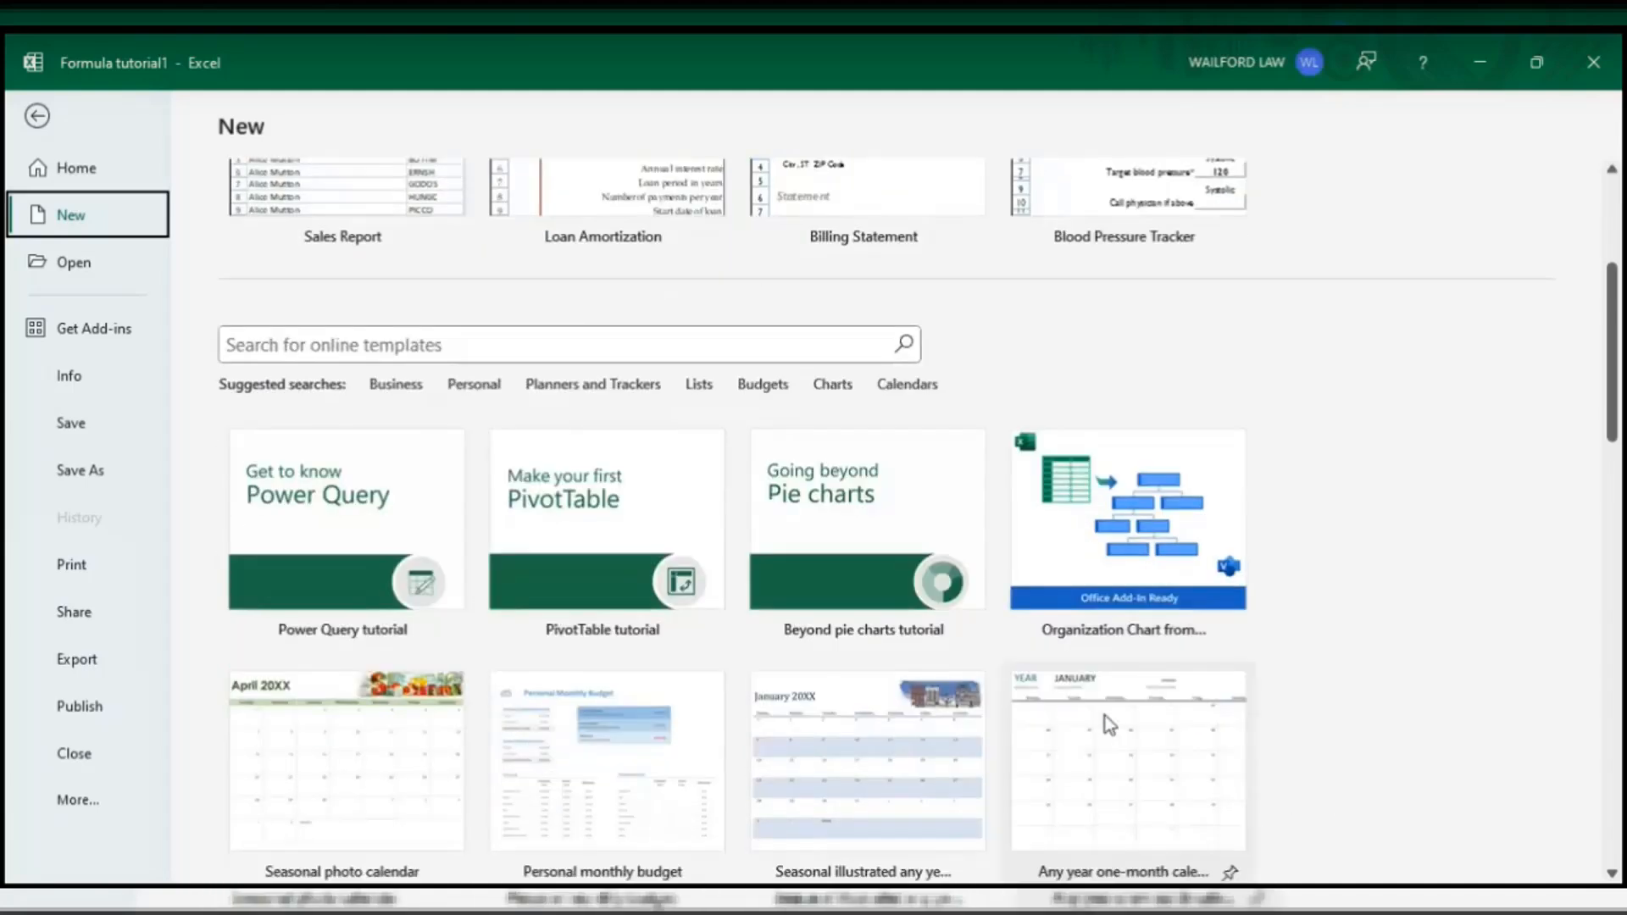
{"action": "scroll", "coordinate": [1106, 710], "scroll_direction": "down", "scroll_amount": 9}
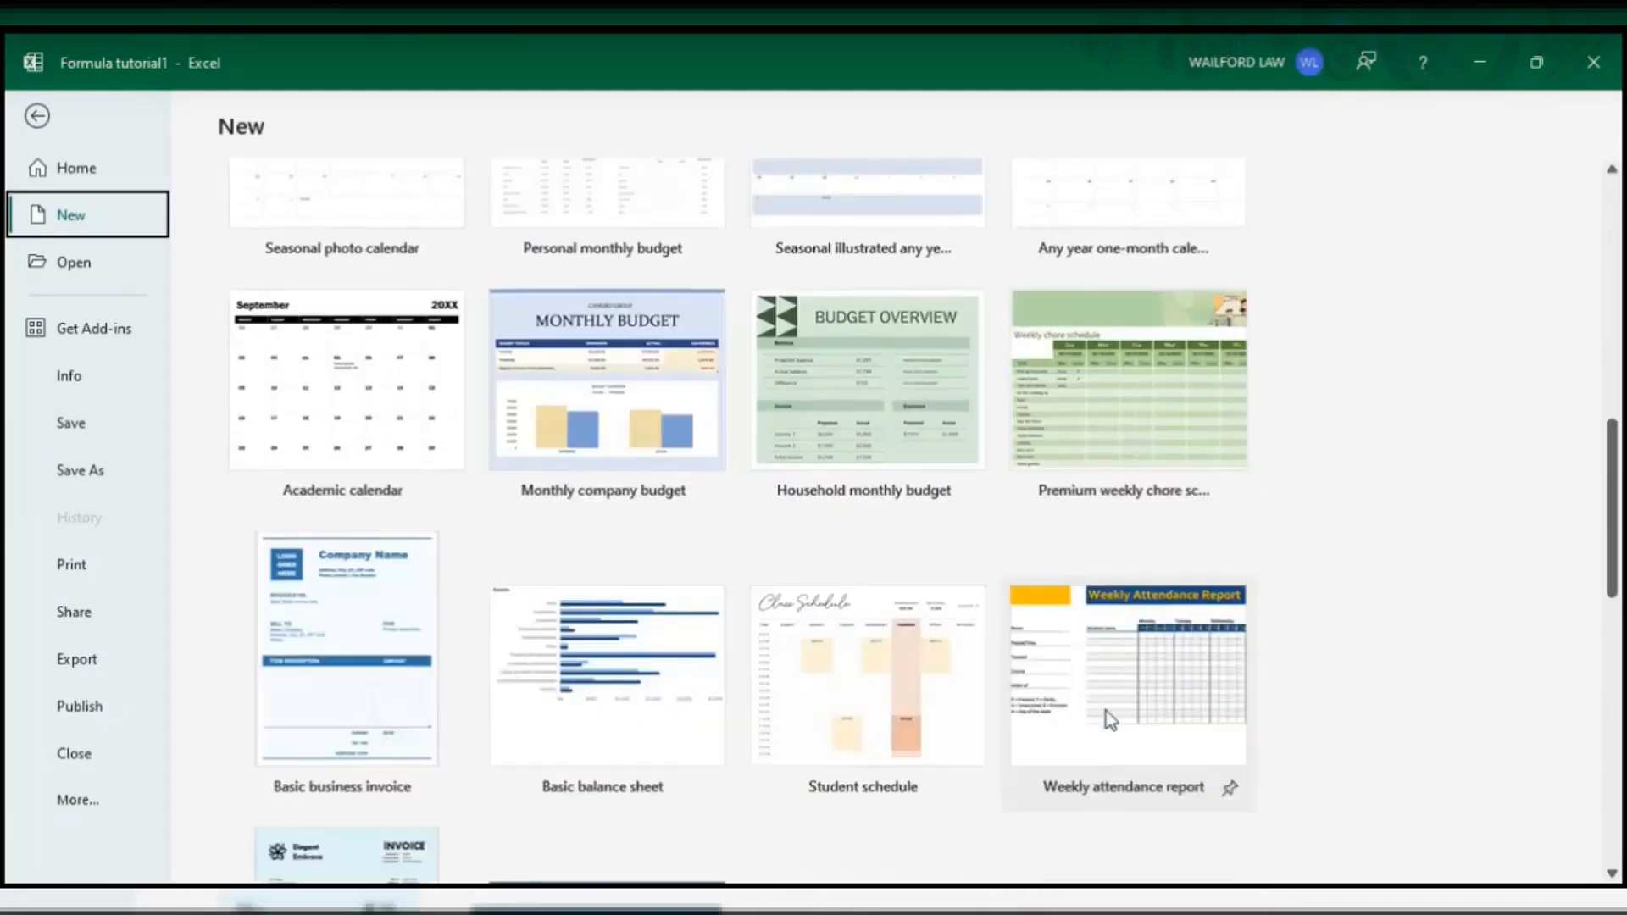
{"action": "scroll", "coordinate": [1107, 710], "scroll_direction": "down", "scroll_amount": 1}
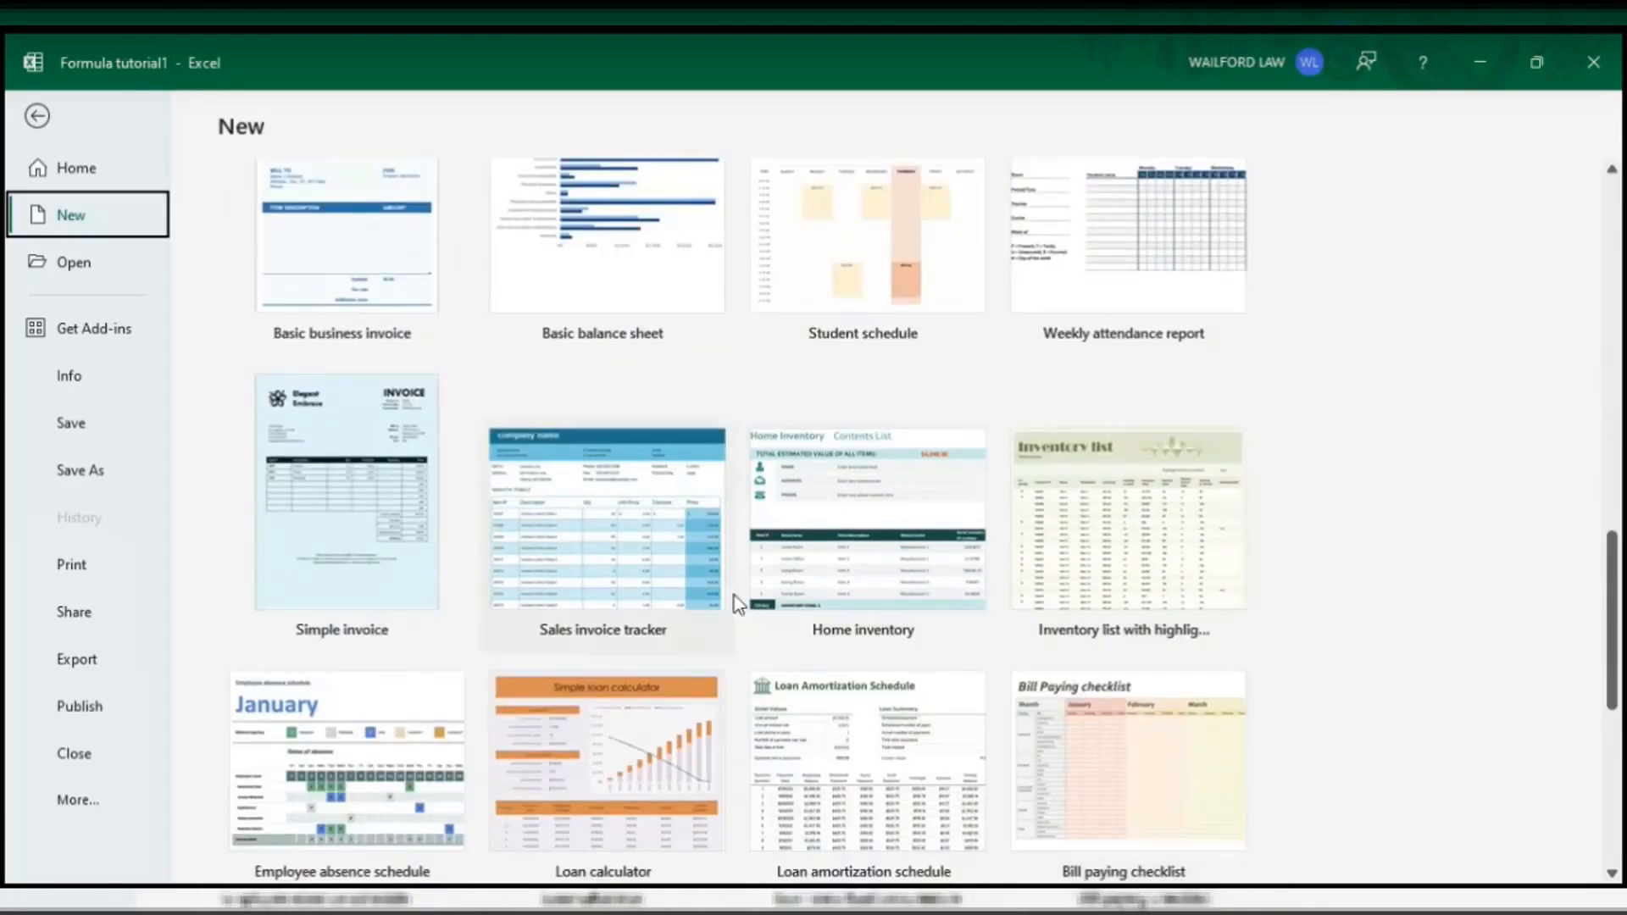
{"action": "scroll", "coordinate": [684, 549], "scroll_direction": "up", "scroll_amount": 4}
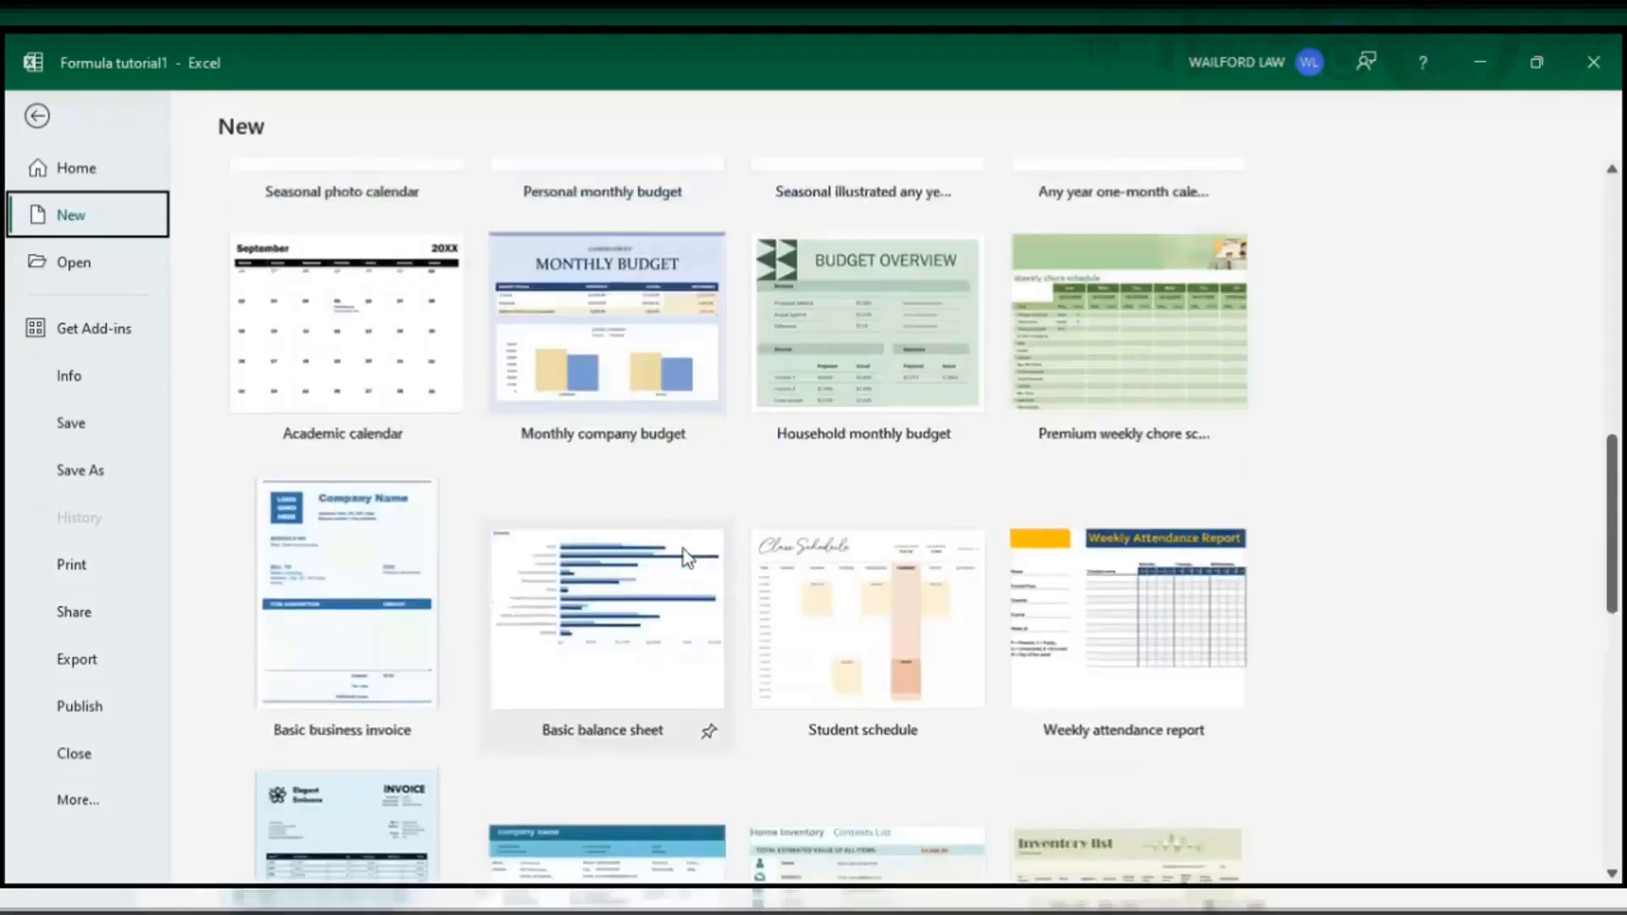
{"action": "scroll", "coordinate": [685, 555], "scroll_direction": "up", "scroll_amount": 1}
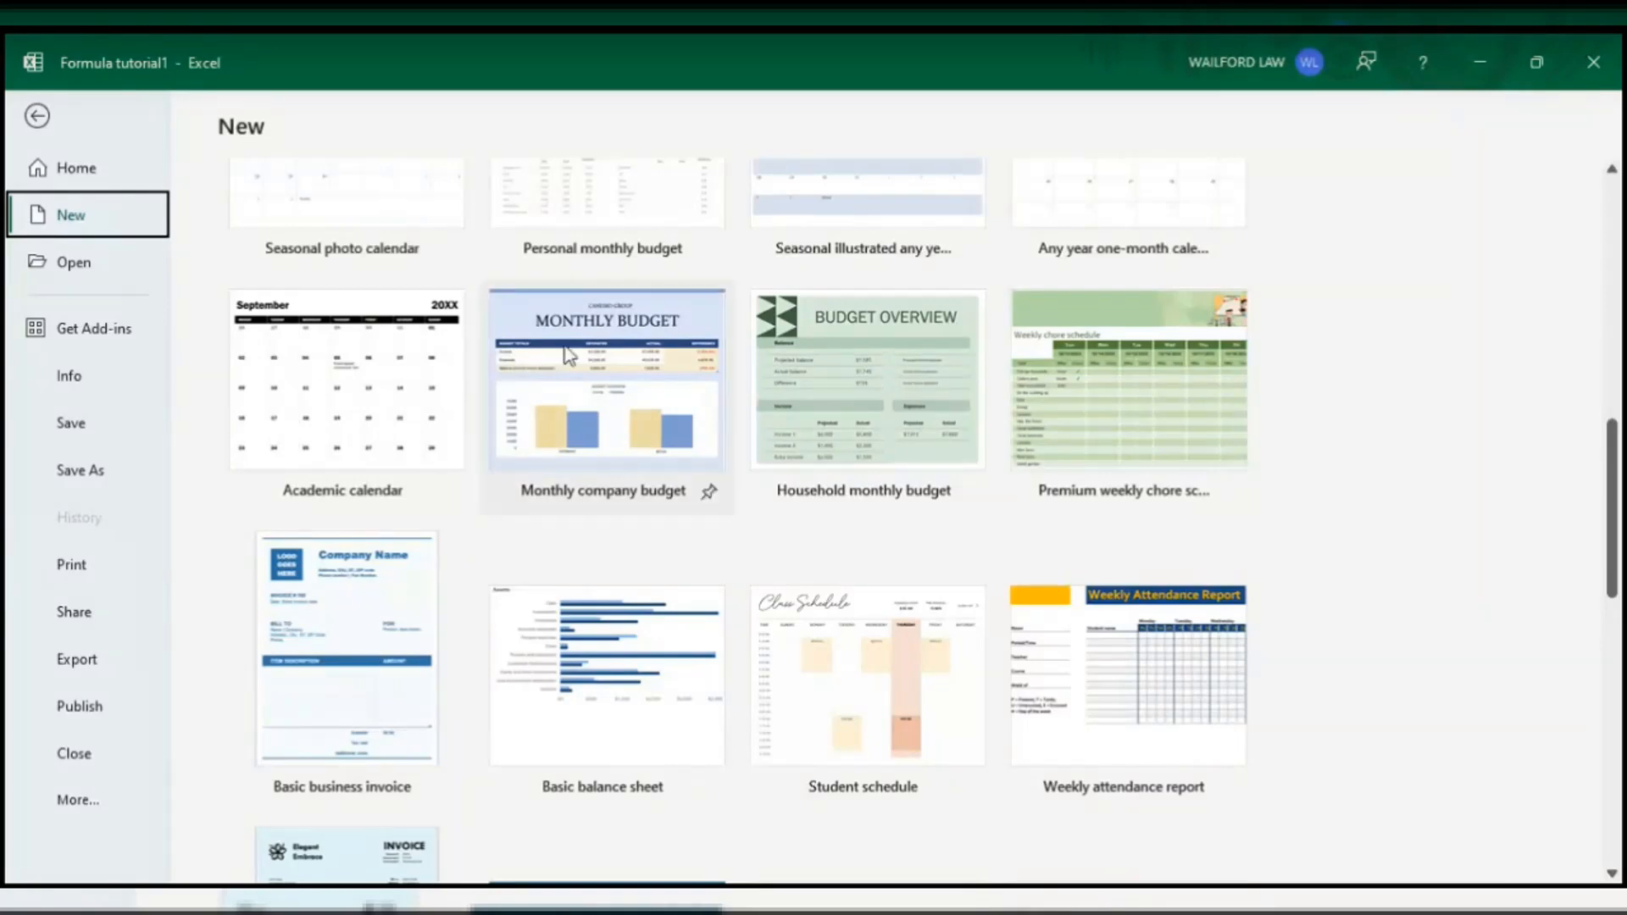
{"action": "scroll", "coordinate": [352, 383], "scroll_direction": "up", "scroll_amount": 8}
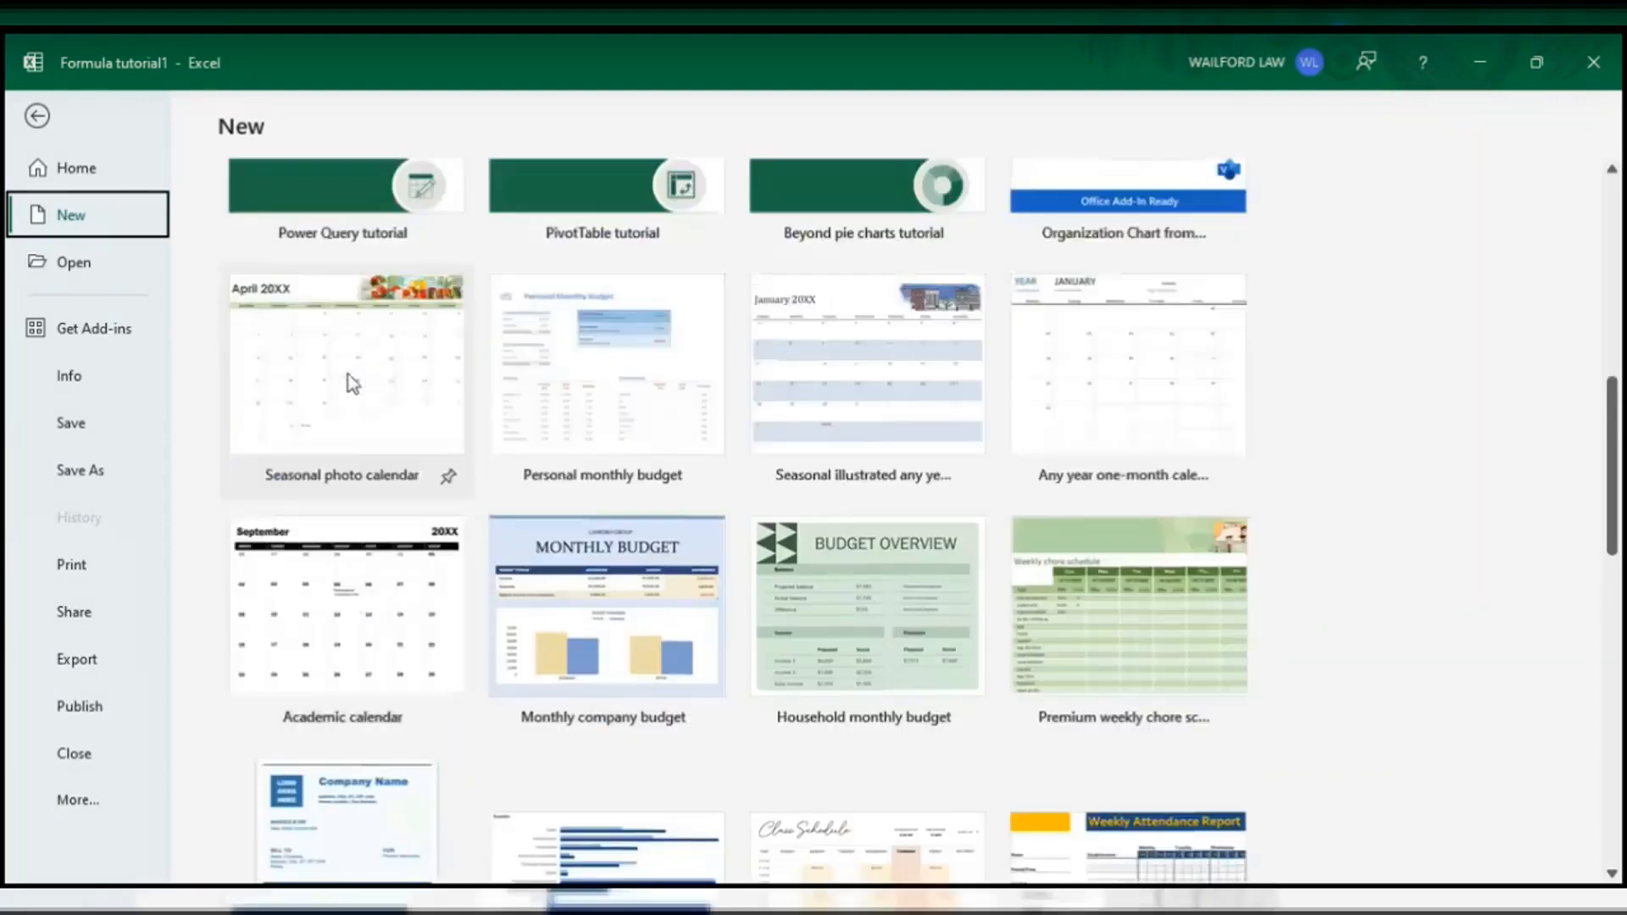
{"action": "scroll", "coordinate": [351, 383], "scroll_direction": "up", "scroll_amount": 3}
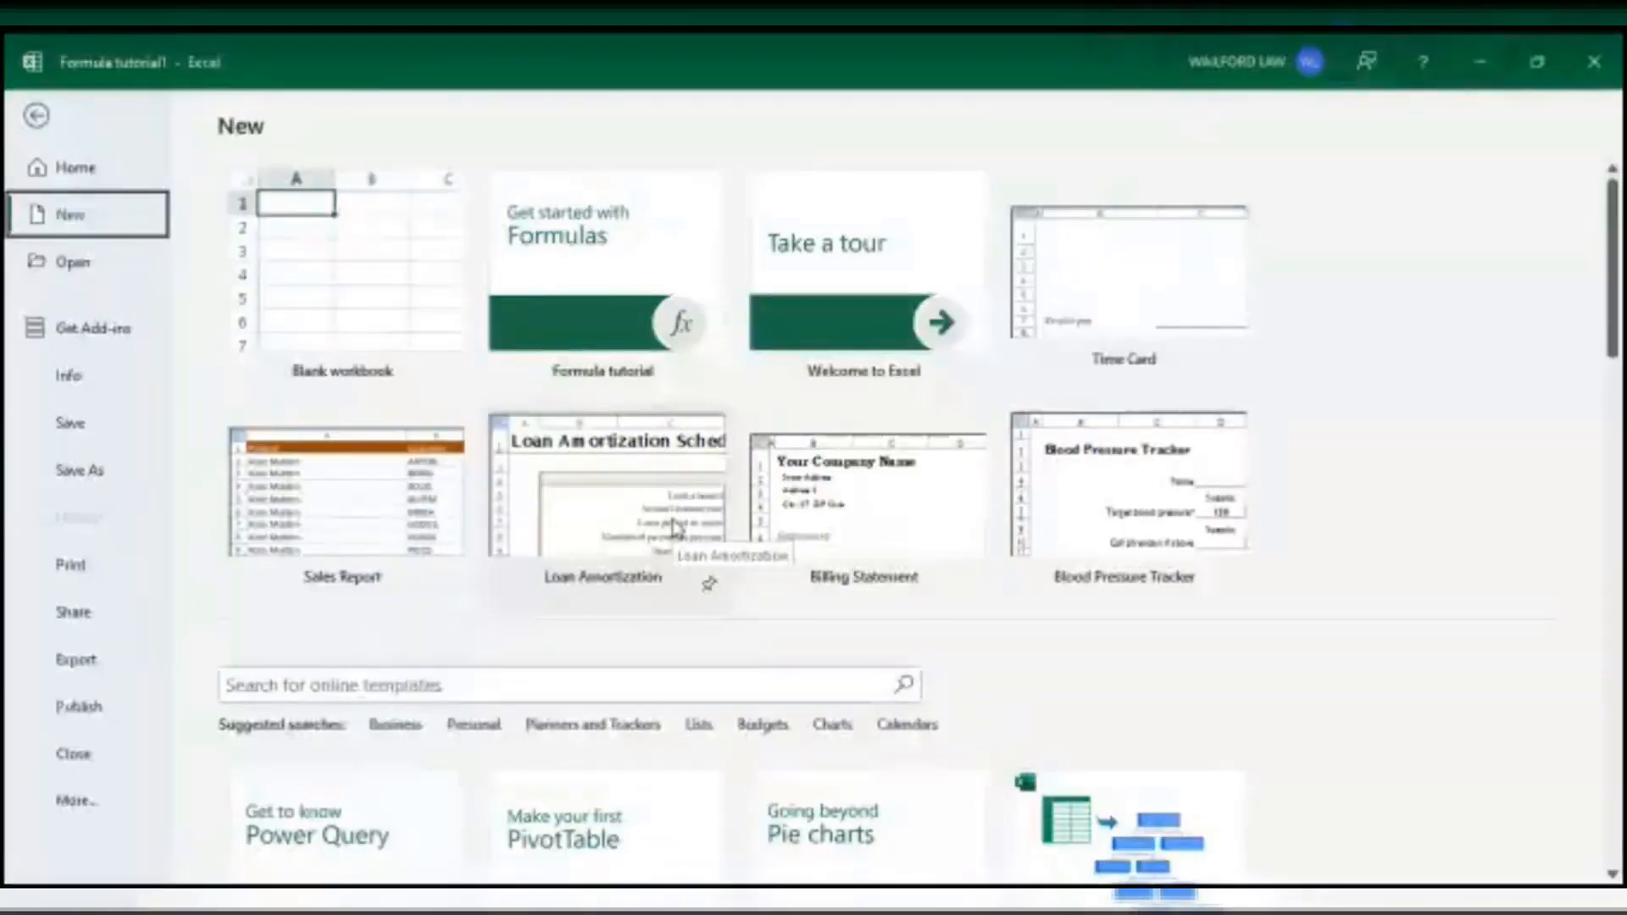
- Show the Open page listing recent workbooks such as Formula tutorial11 and Book1O
{"action": "left_click", "coordinate": [90, 273]}
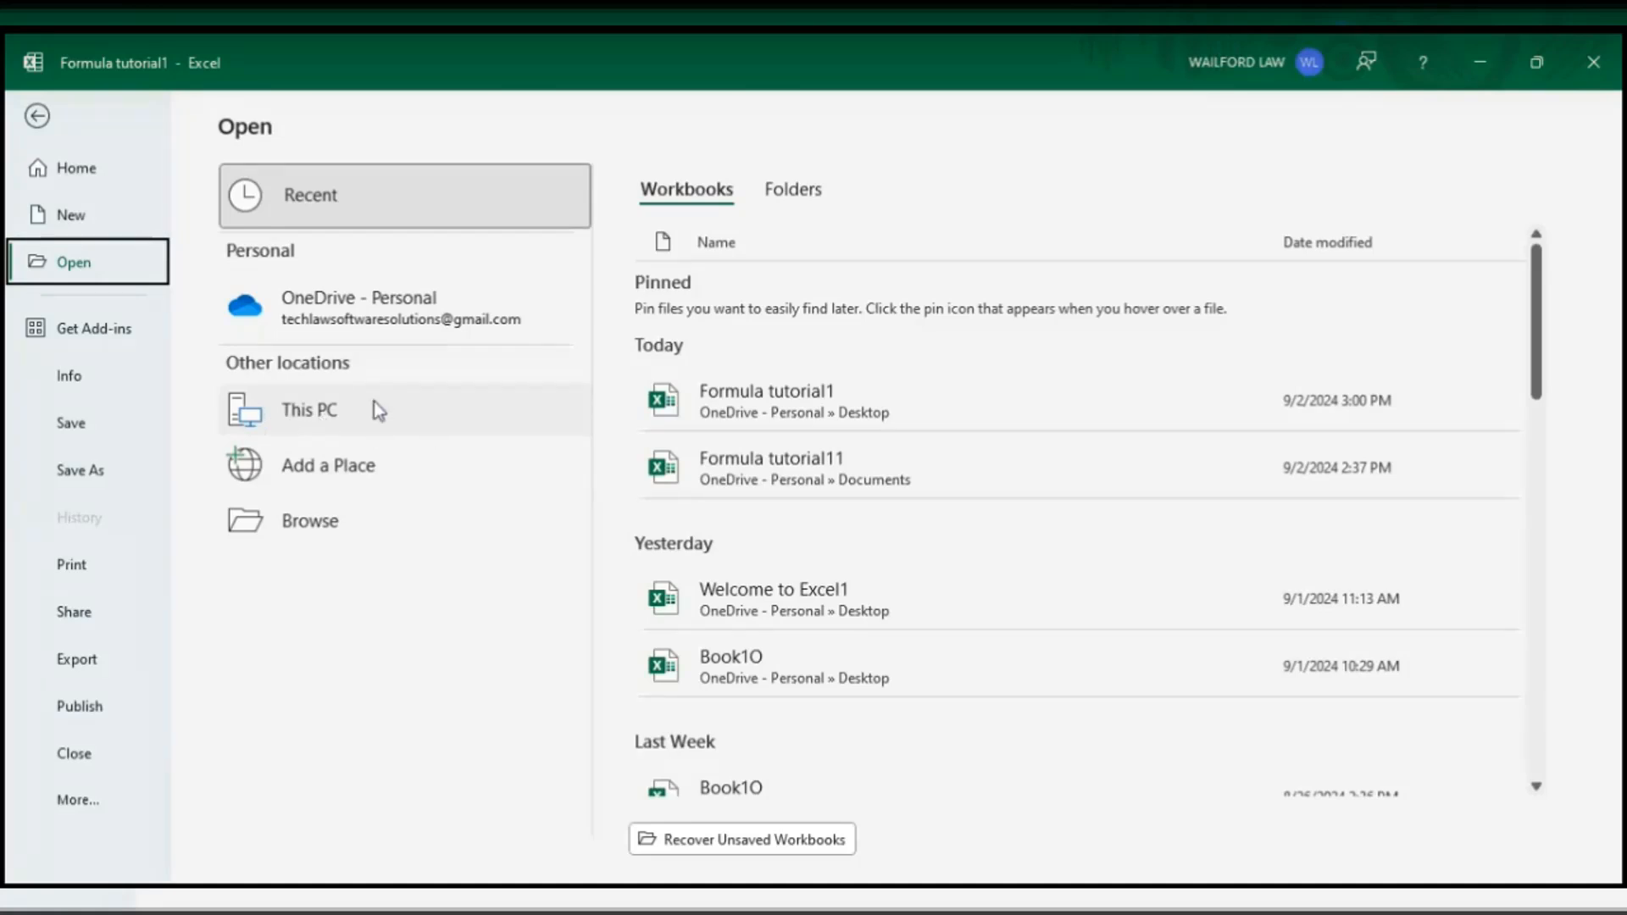
- Browse the Documents folders on This PC for a workbook to open
{"action": "left_click", "coordinate": [335, 421]}
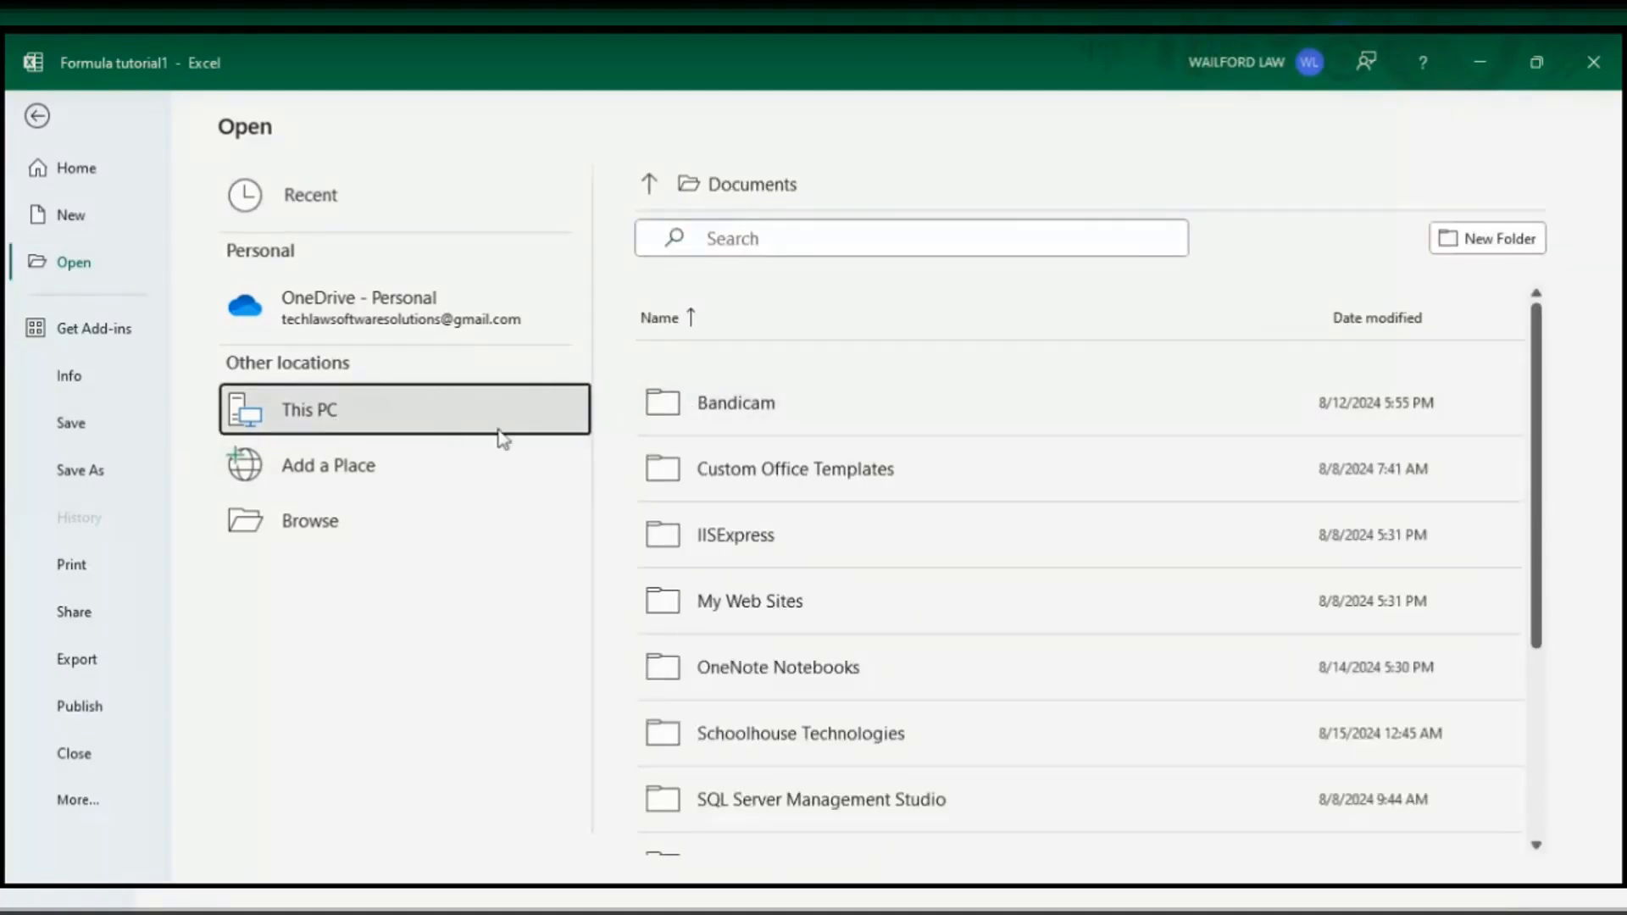
{"action": "scroll", "coordinate": [935, 570], "scroll_direction": "down", "scroll_amount": 3}
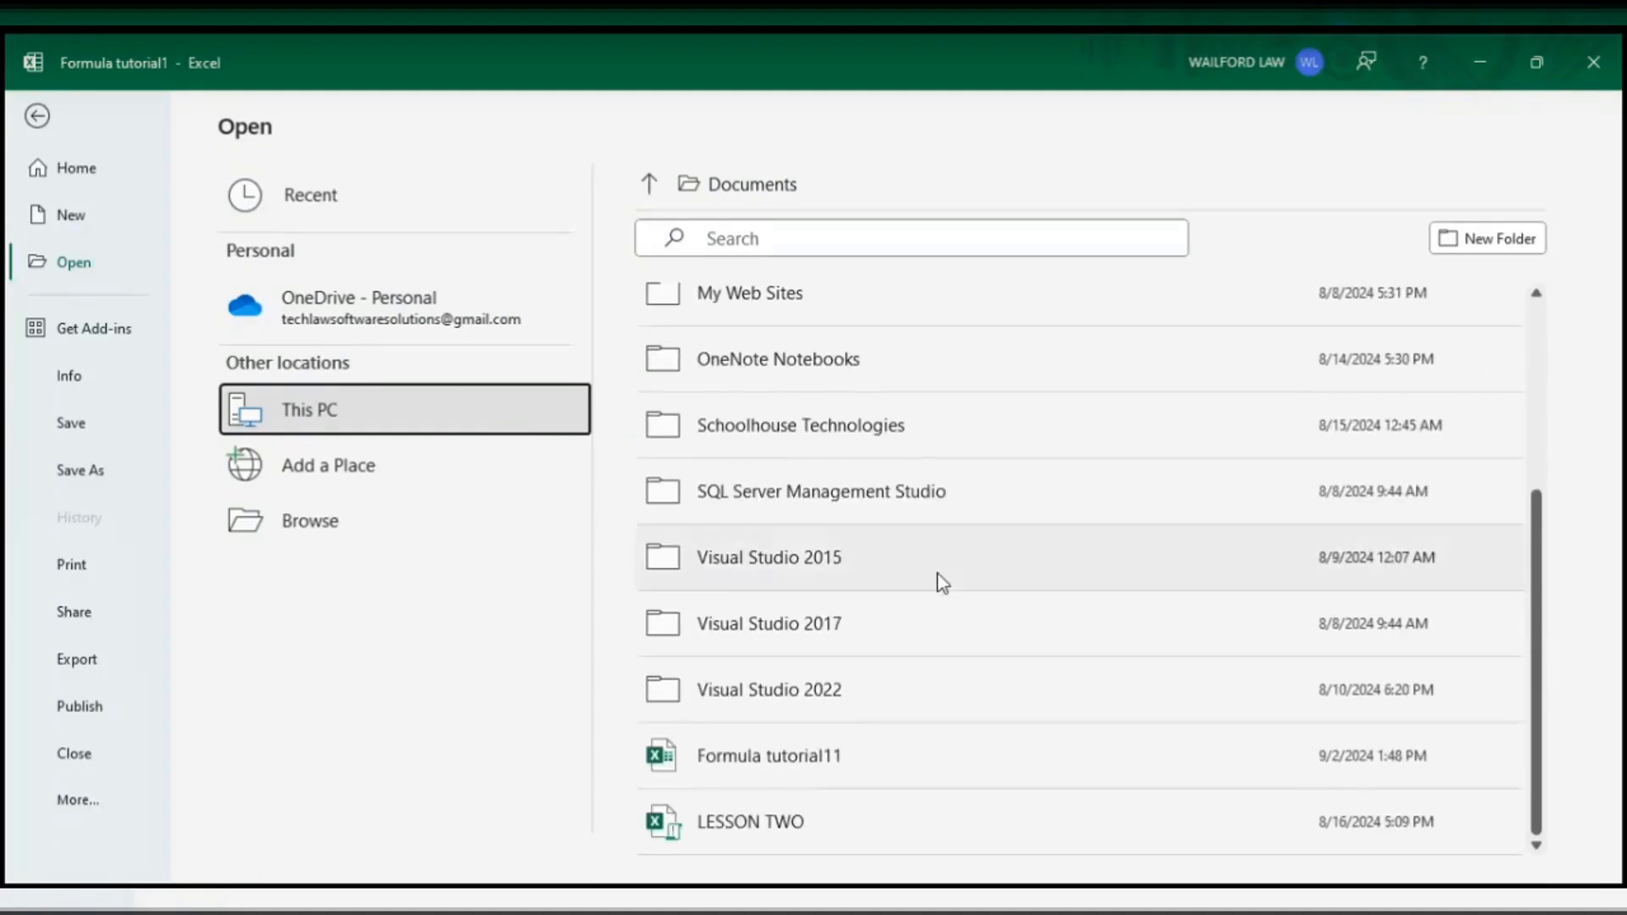
{"action": "scroll", "coordinate": [937, 573], "scroll_direction": "up", "scroll_amount": 3}
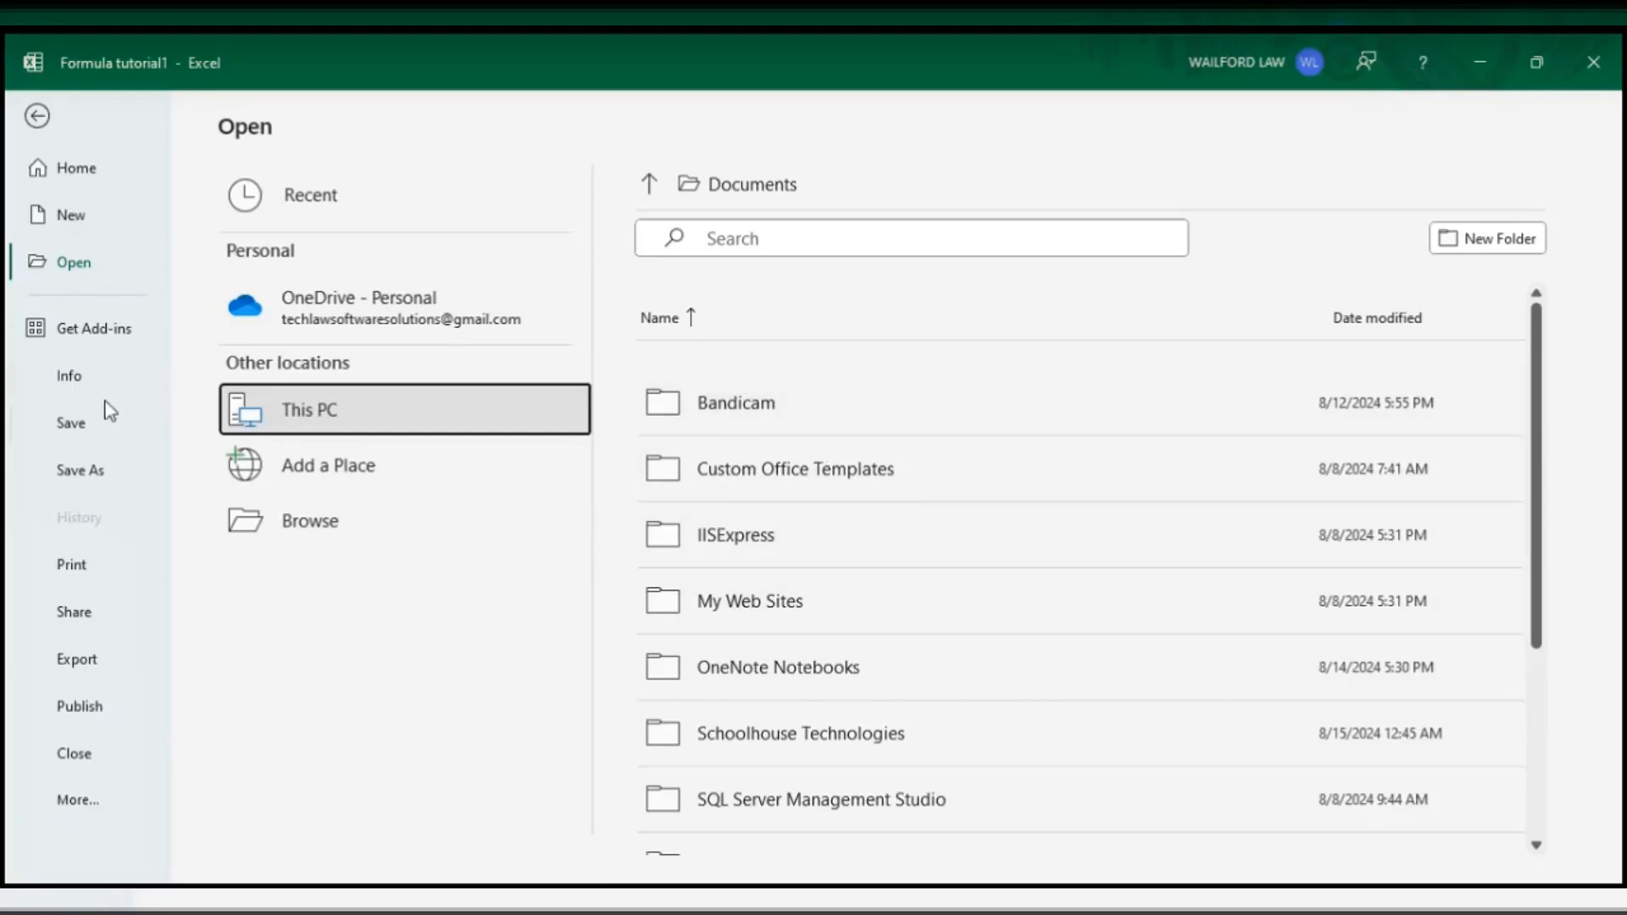
{"action": "left_click", "coordinate": [87, 420]}
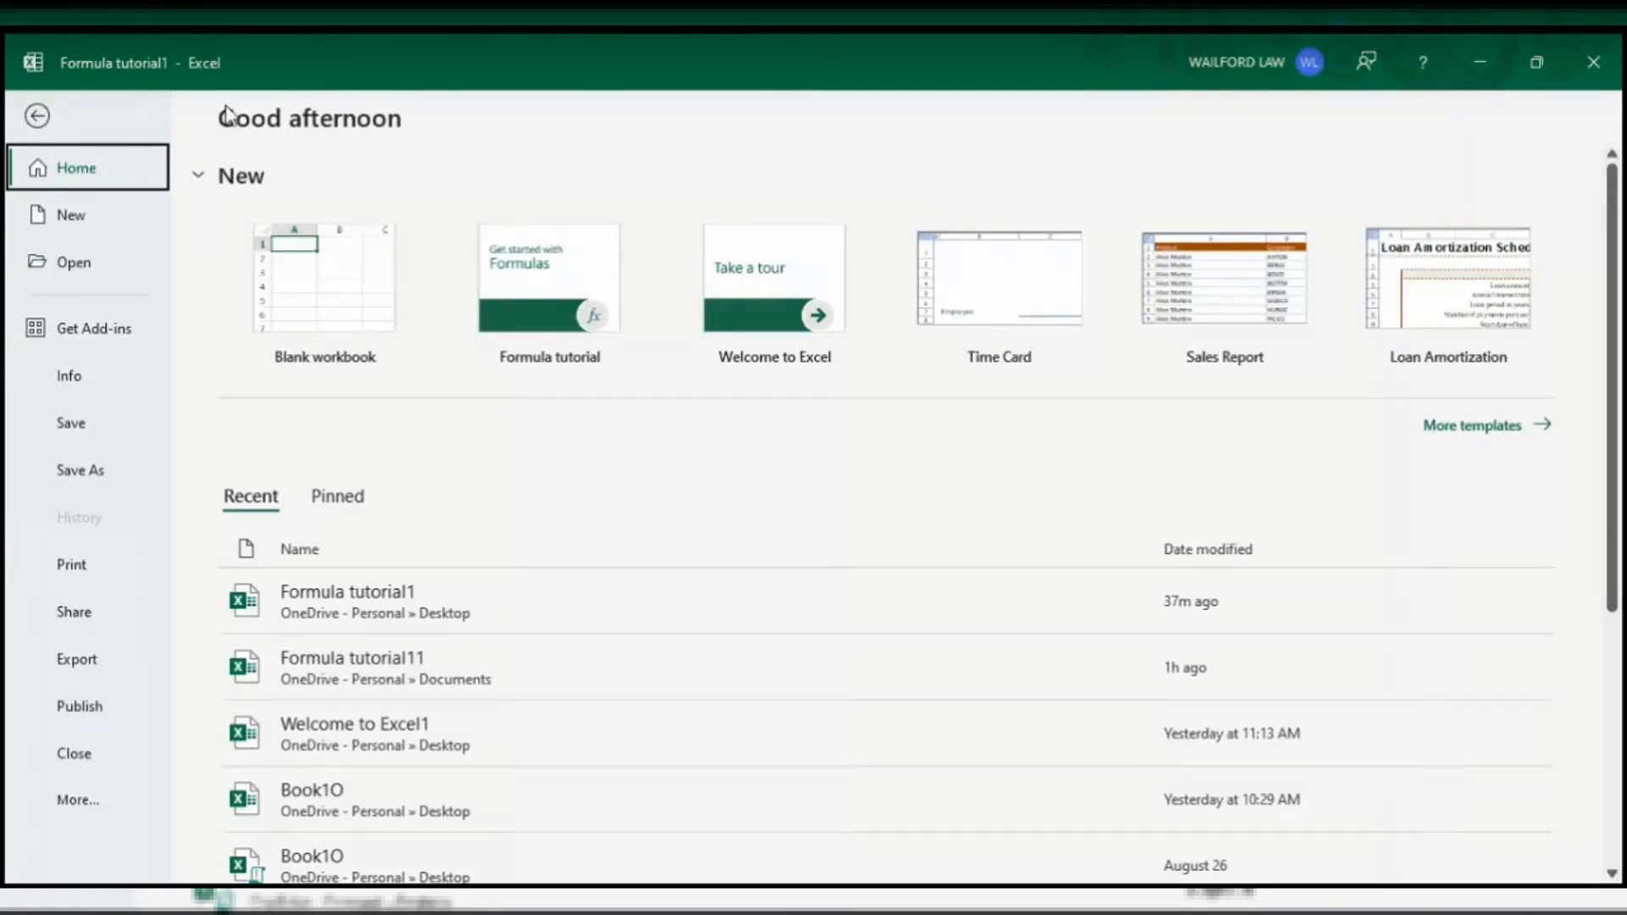
- Show the Save As page with OneDrive Desktop, Documents and OneDrive - Personal folders
{"action": "left_click", "coordinate": [76, 471]}
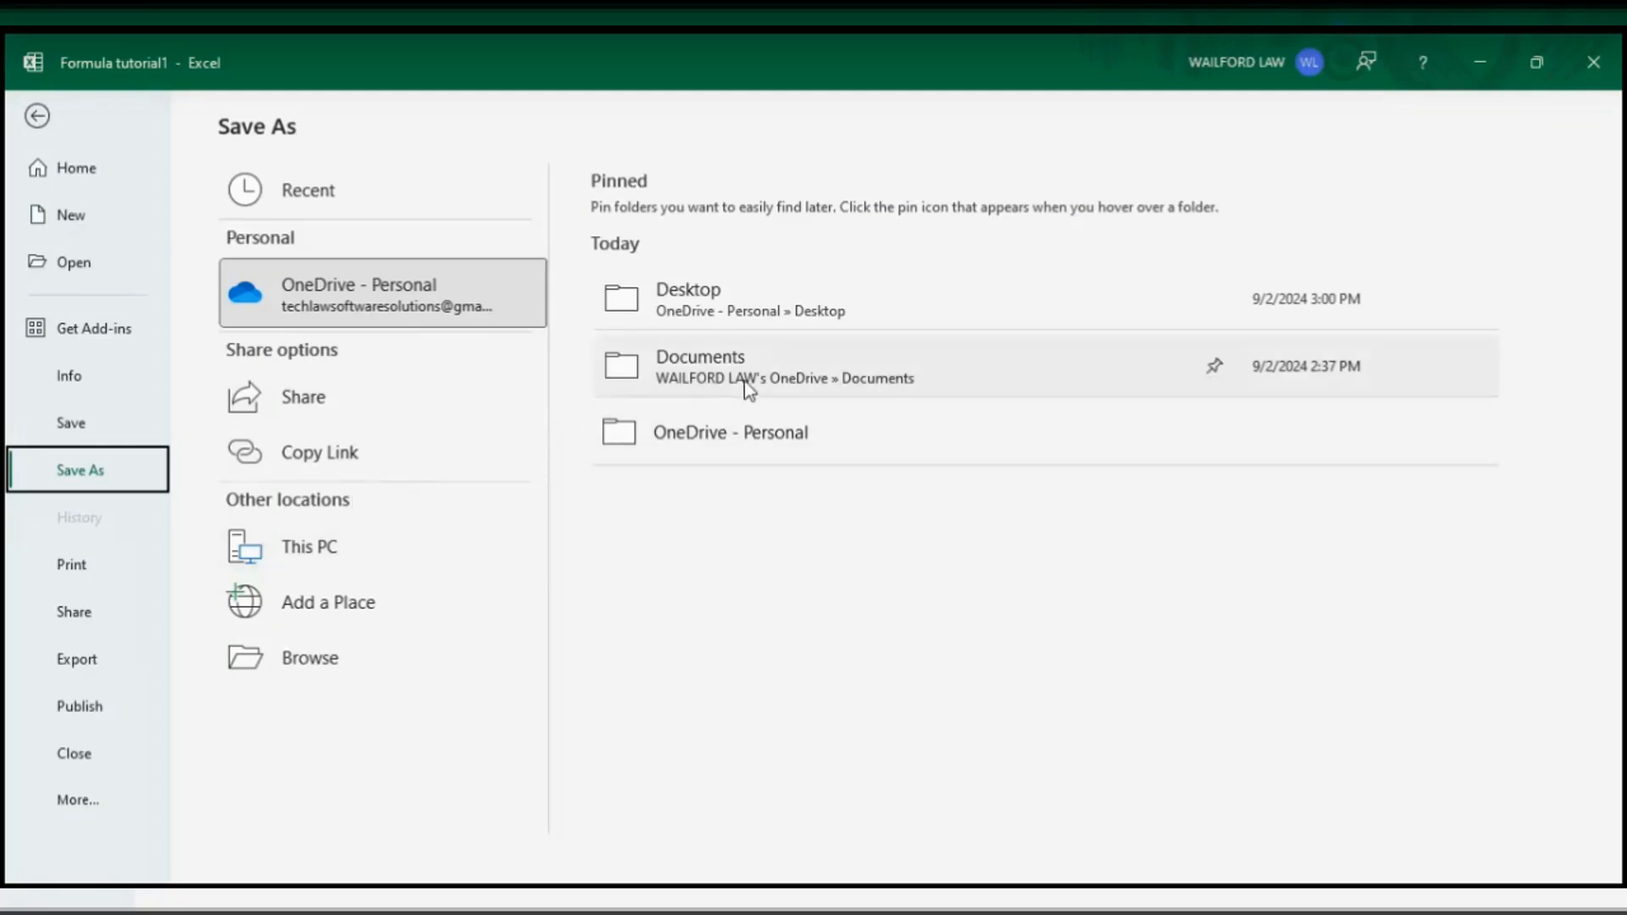
- Choose the OneDrive Desktop folder as the save location for Formula tutorial1
{"action": "left_click", "coordinate": [730, 313]}
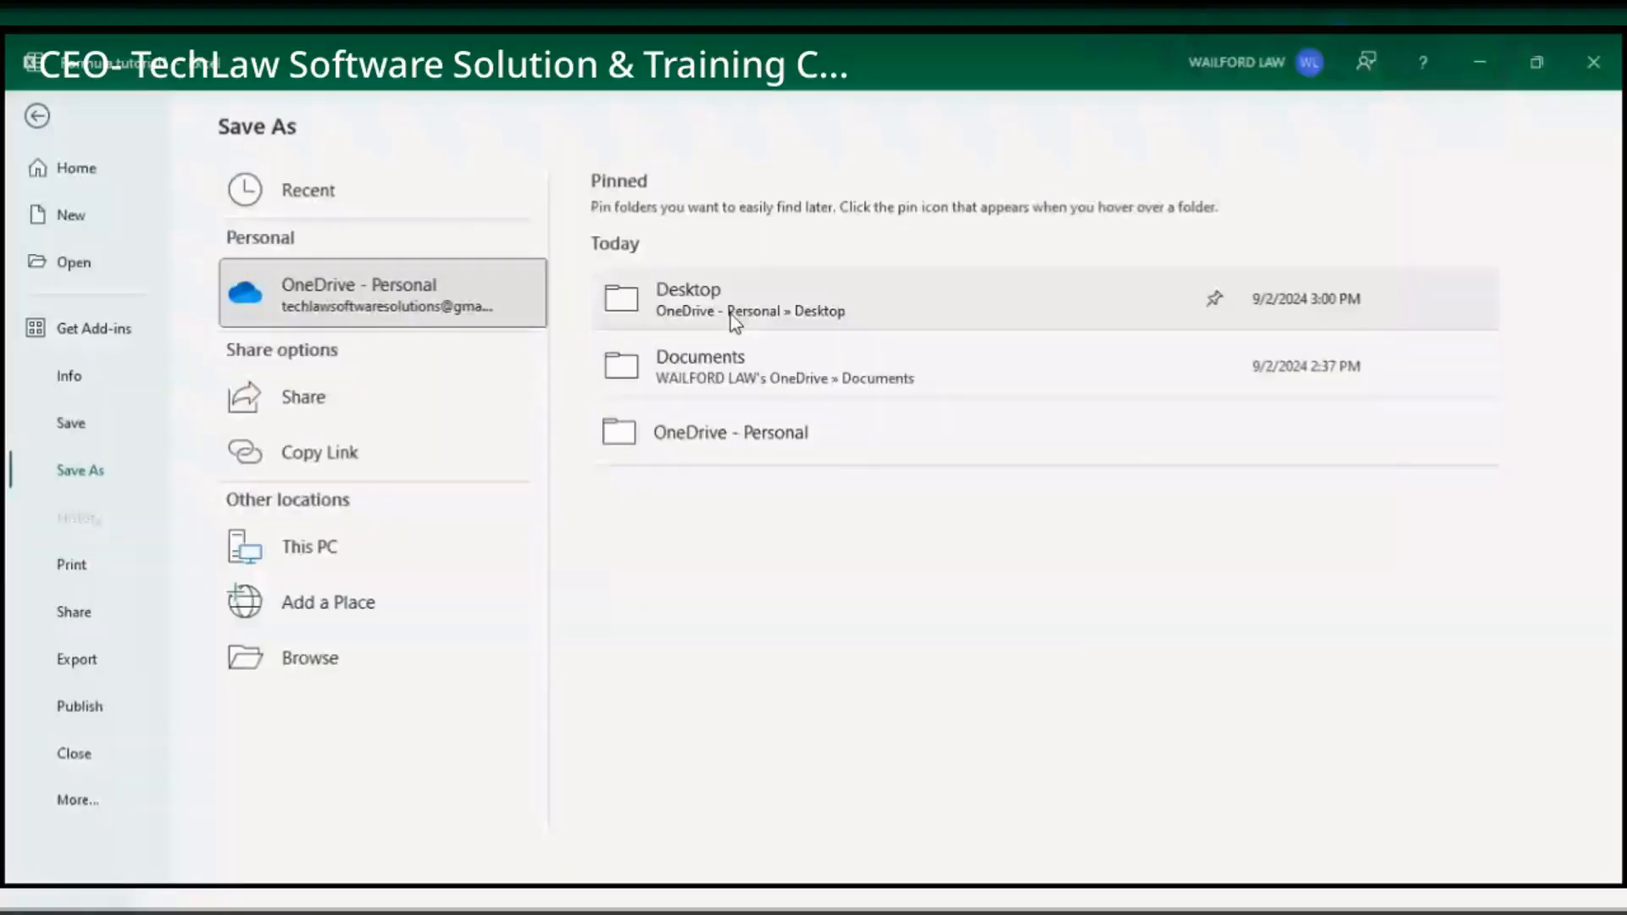
{"action": "left_click", "coordinate": [702, 315]}
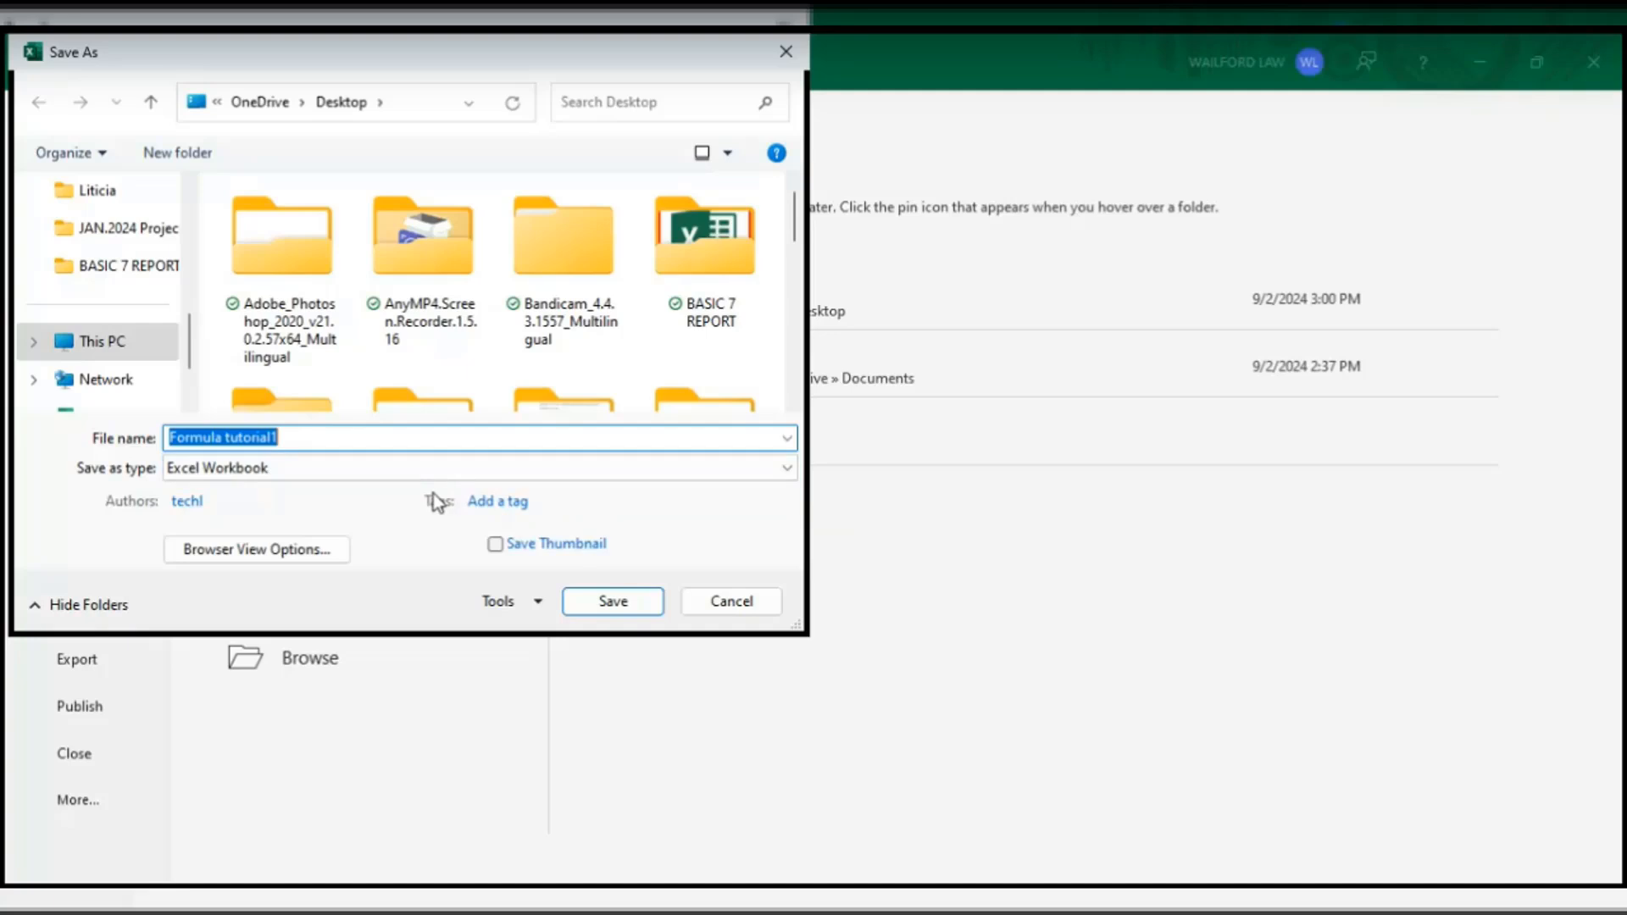
{"action": "left_click", "coordinate": [784, 58]}
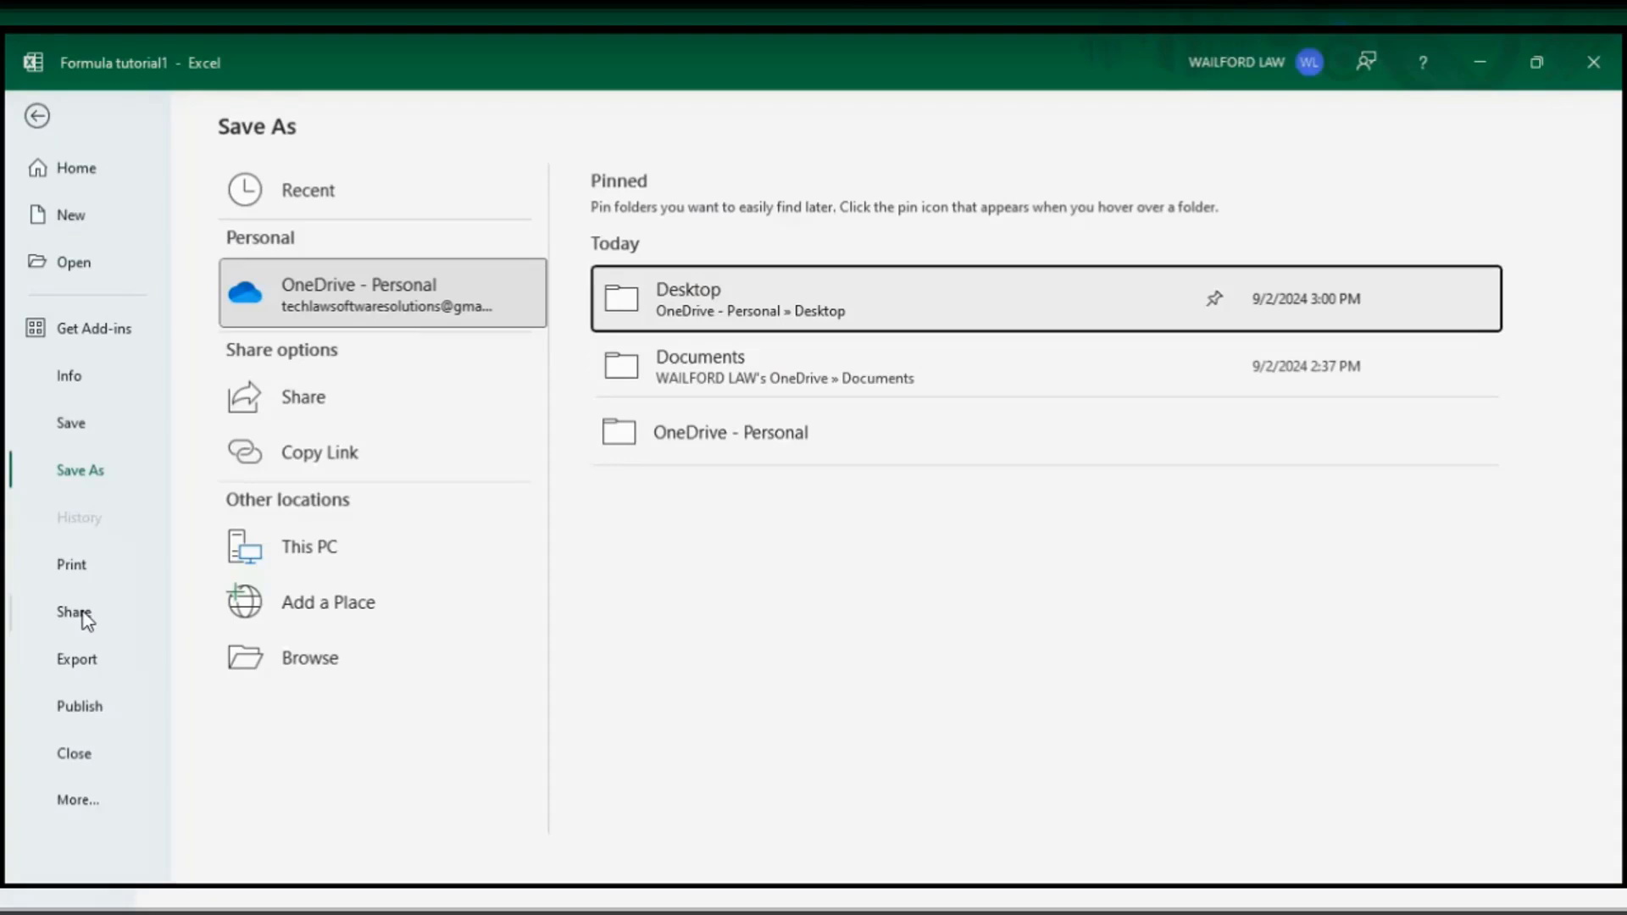
{"action": "left_click", "coordinate": [85, 621]}
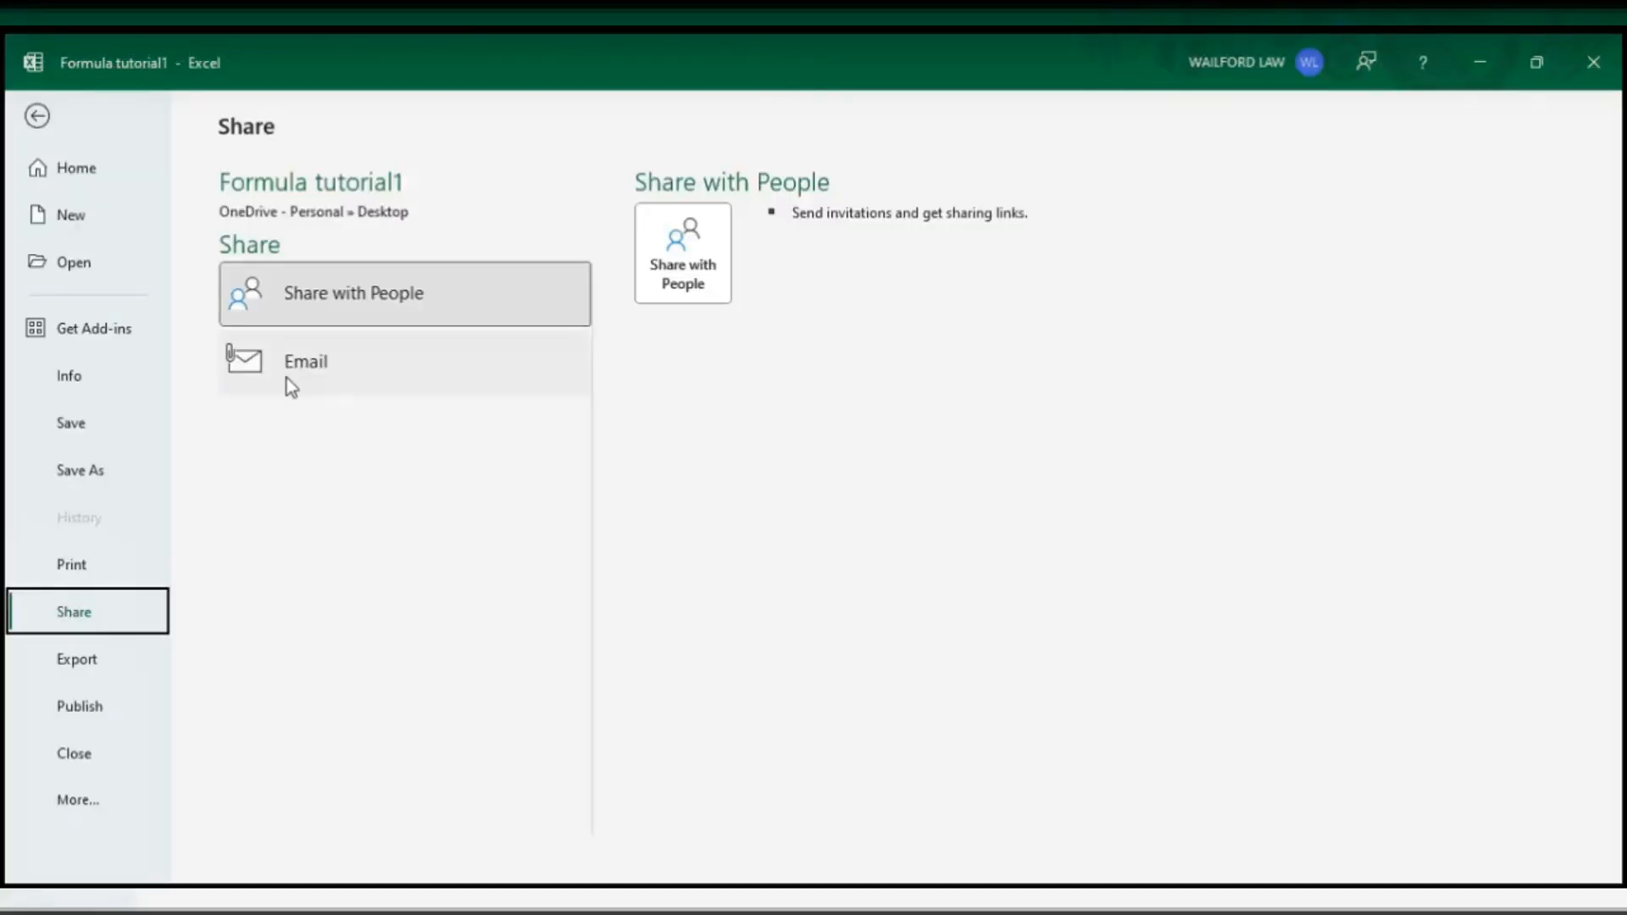
- Show the Export page offering Create PDF/XPS Document and Change File Type
{"action": "left_click", "coordinate": [93, 661]}
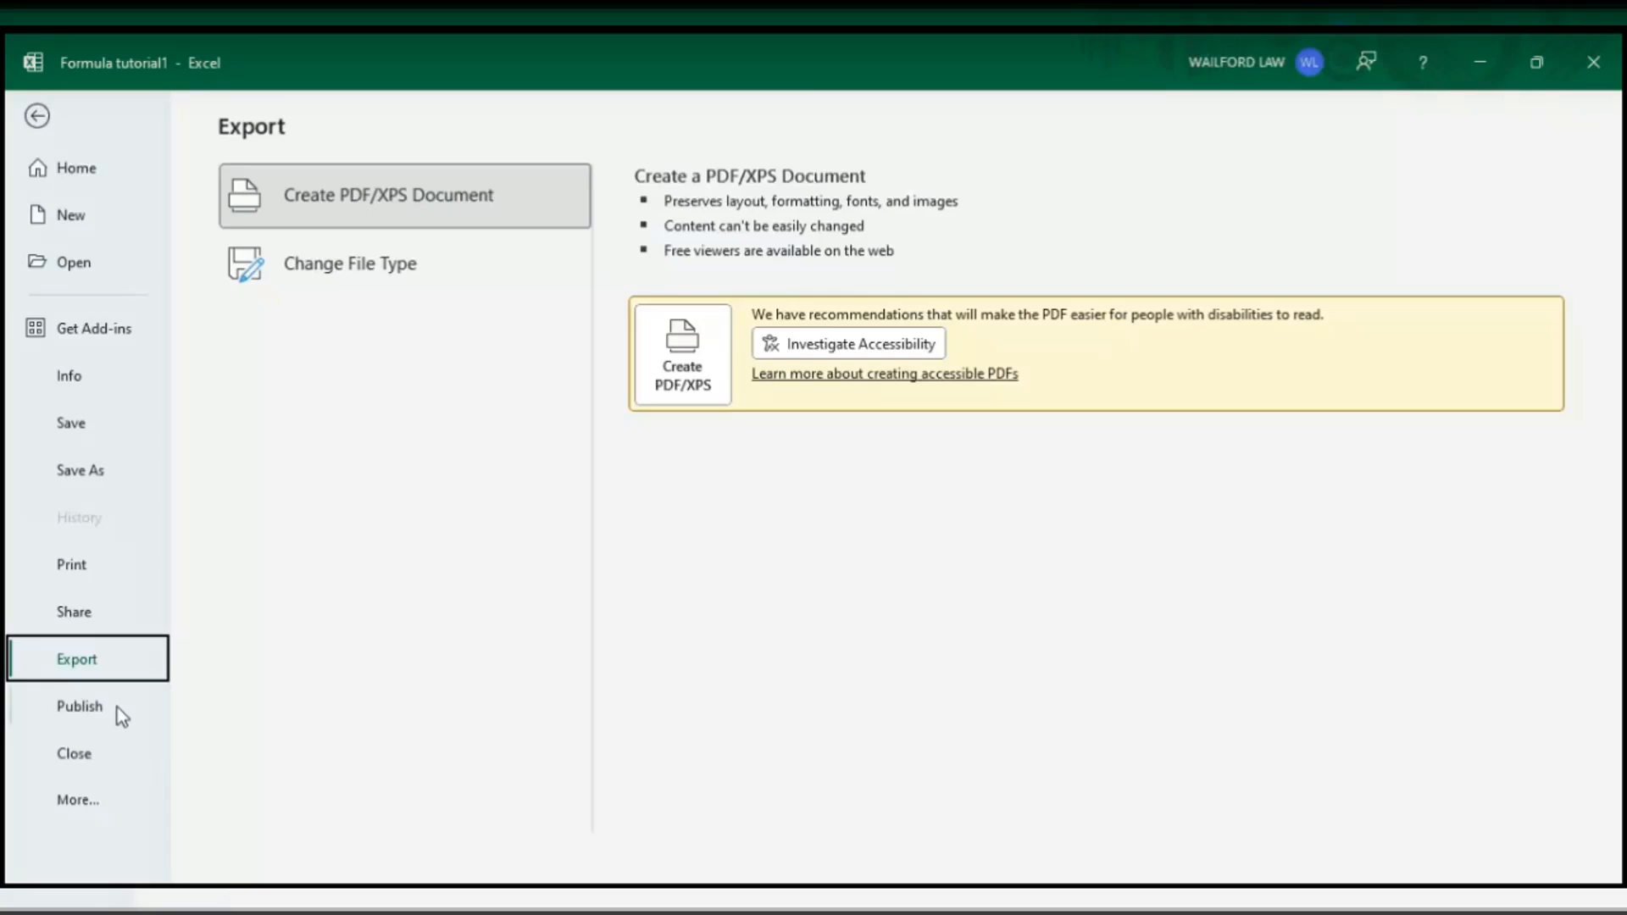
- Show the Publish page for uploading or exporting the workbook to Power BI
{"action": "left_click", "coordinate": [115, 717]}
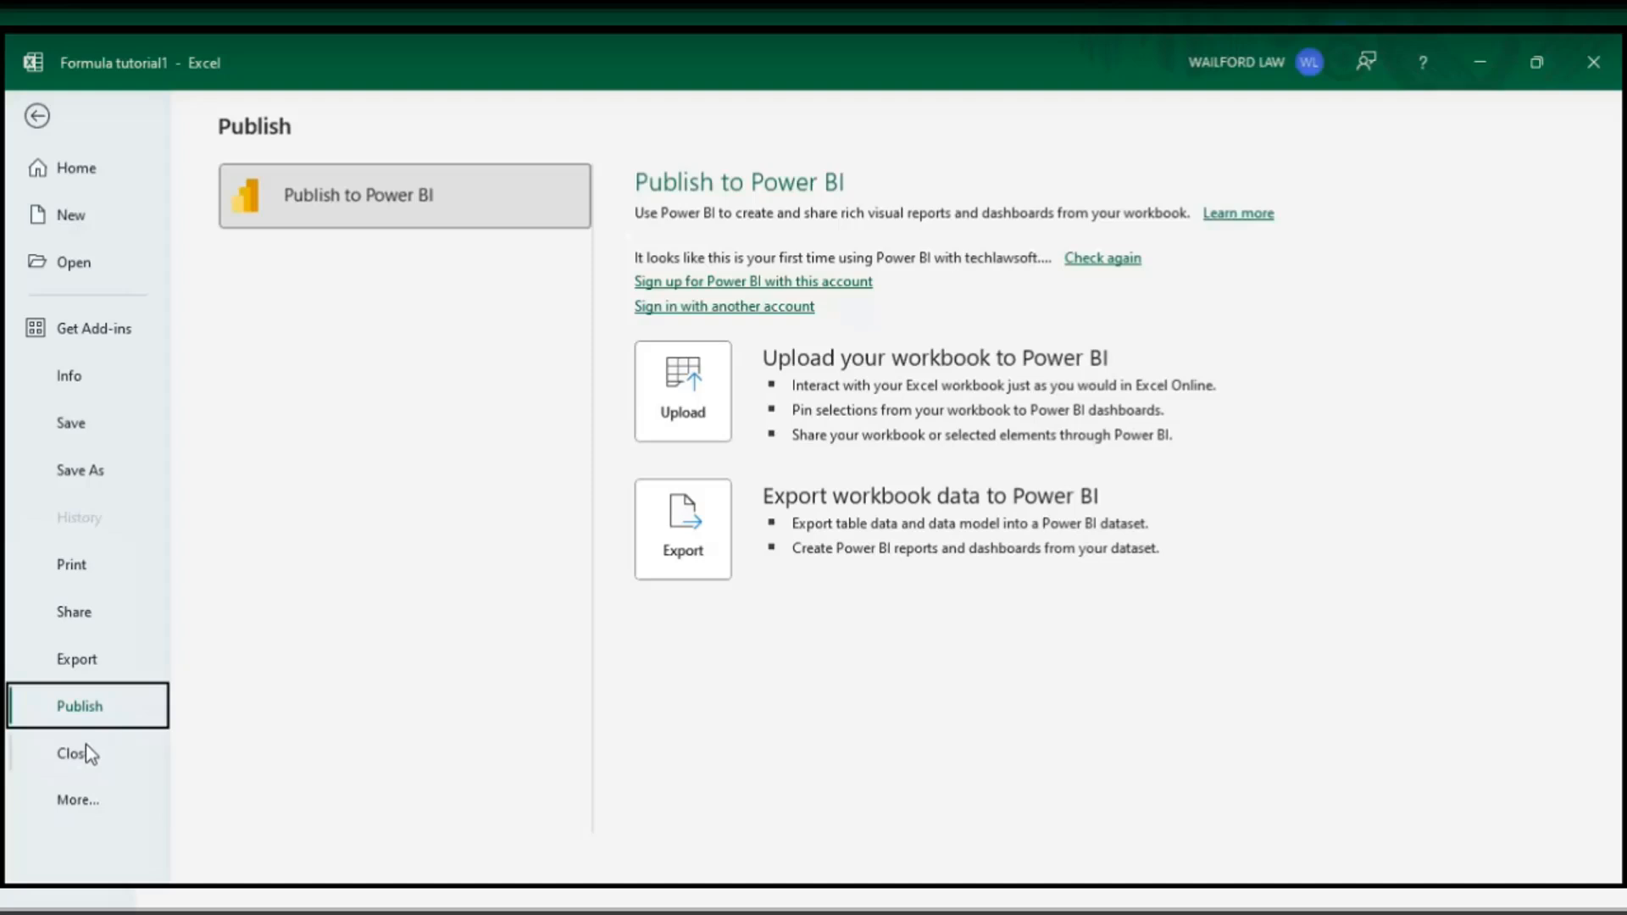
- Exit backstage, go via the Welcome sheet to blank Sheet2, and minimize the window
{"action": "left_click", "coordinate": [104, 760]}
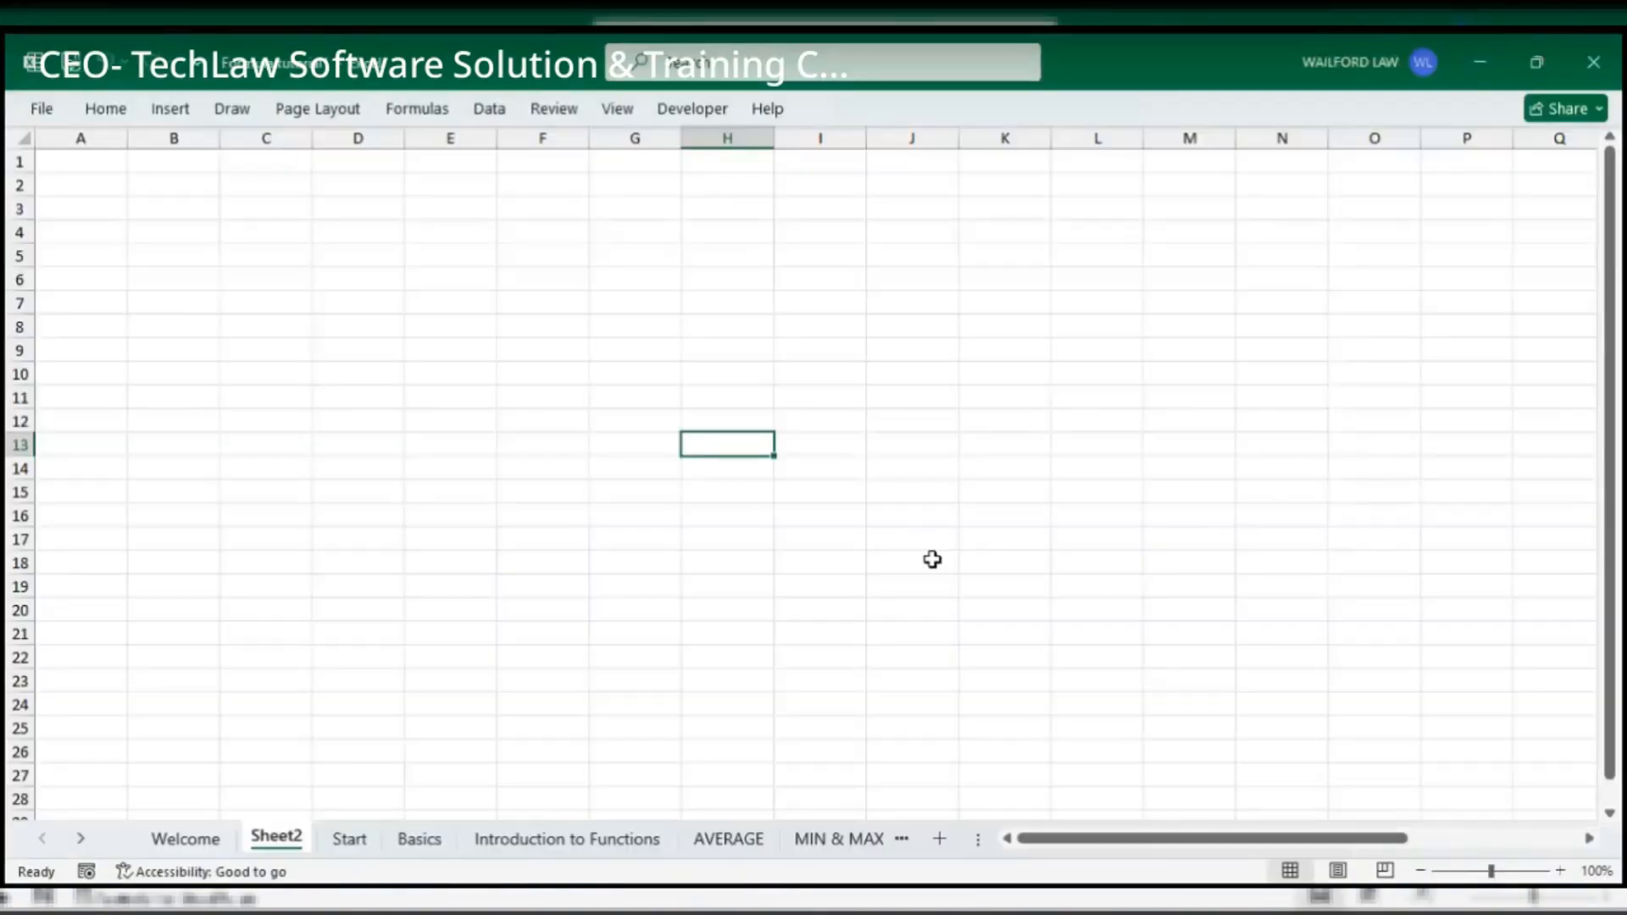
{"action": "left_click", "coordinate": [186, 839]}
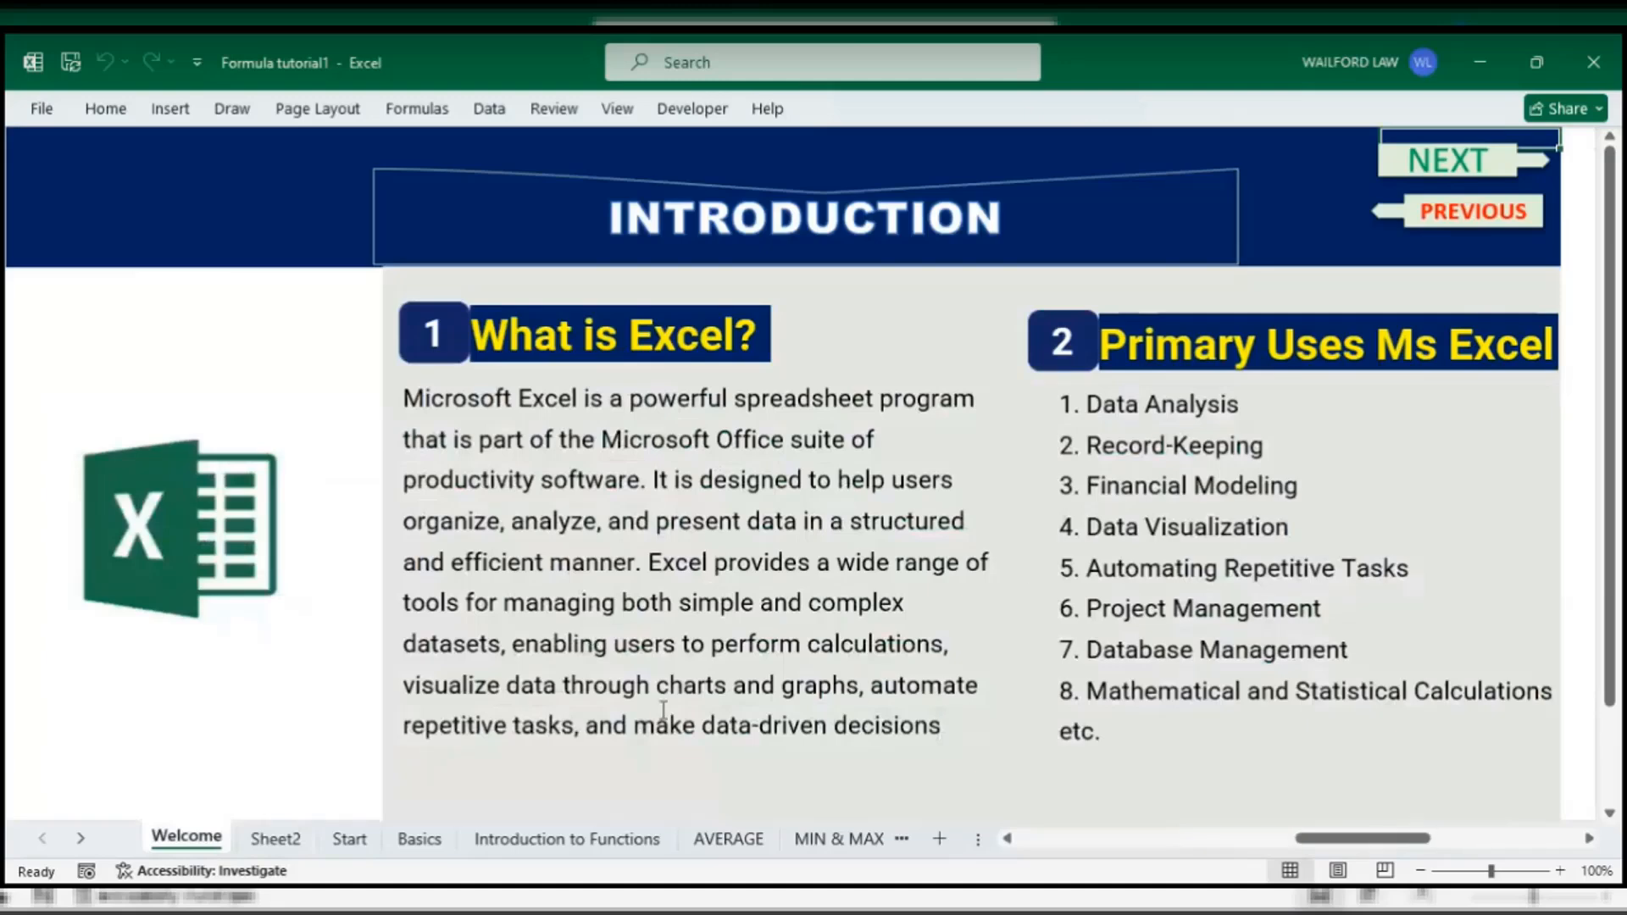
{"action": "left_click", "coordinate": [1509, 170]}
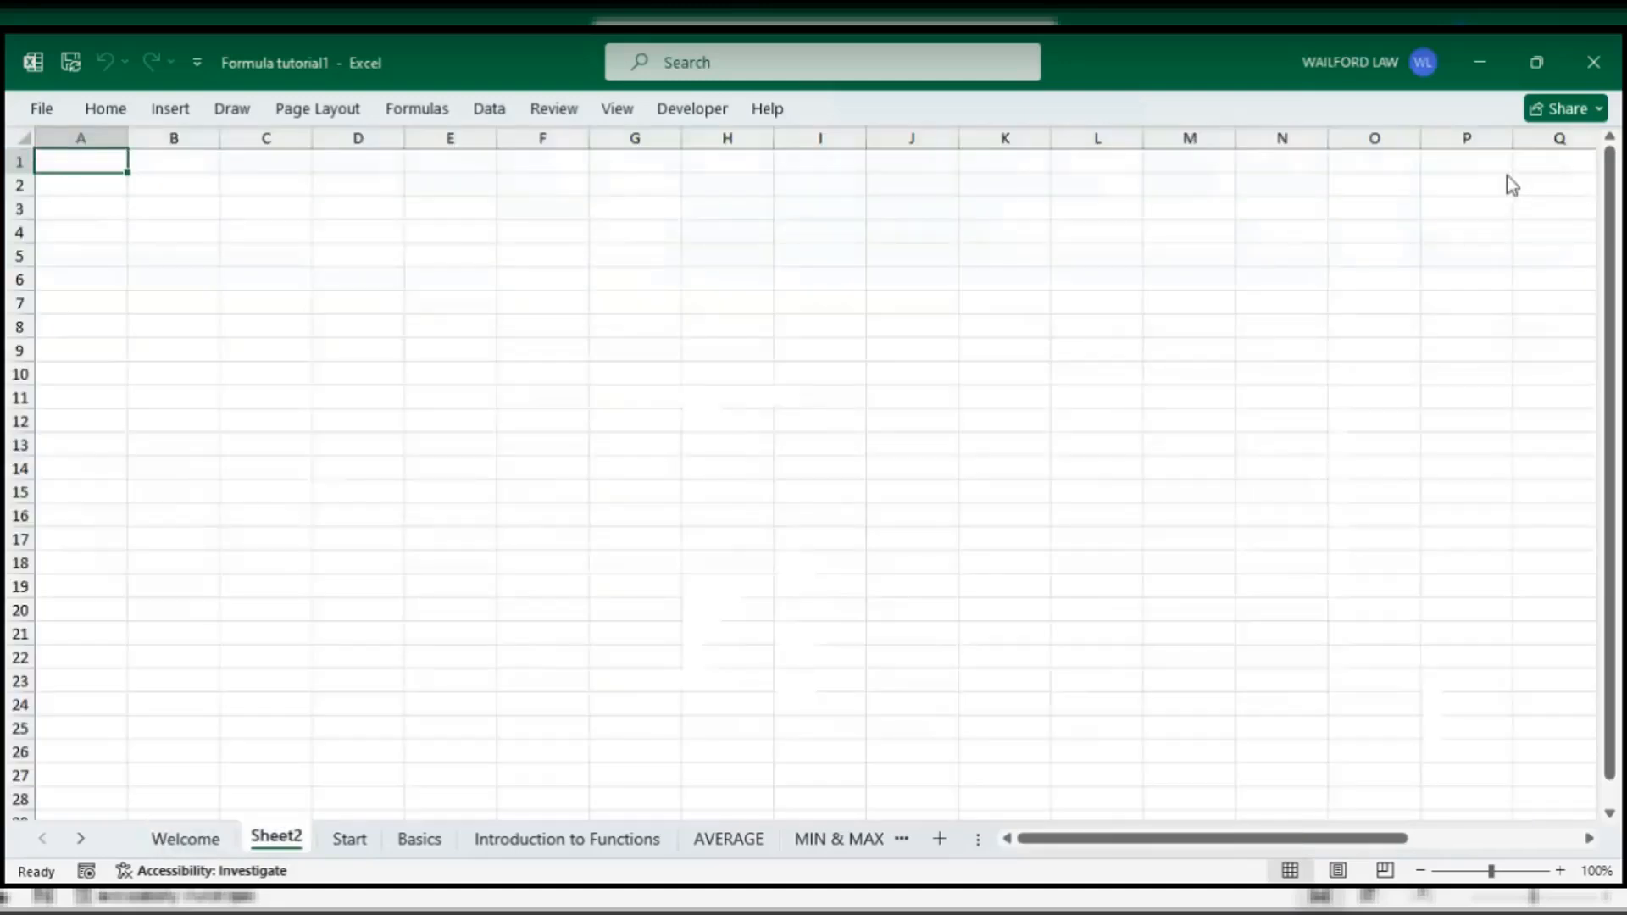
{"action": "left_click", "coordinate": [1490, 66]}
{"action": "left_click", "coordinate": [89, 110]}
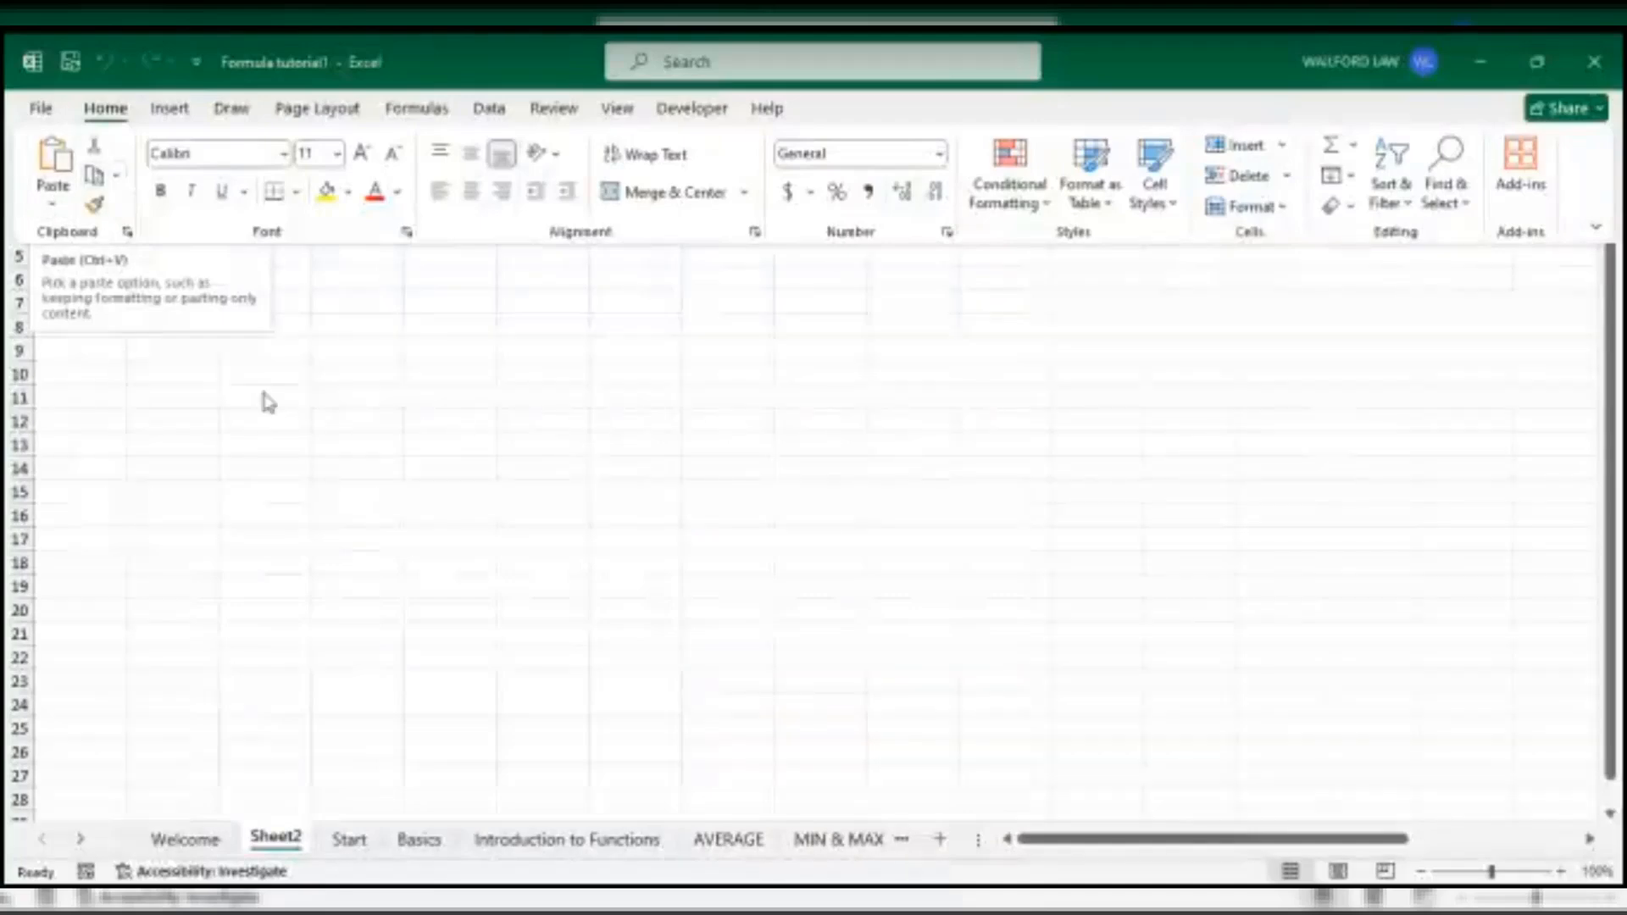
{"action": "left_click", "coordinate": [181, 356]}
{"action": "left_click", "coordinate": [181, 356]}
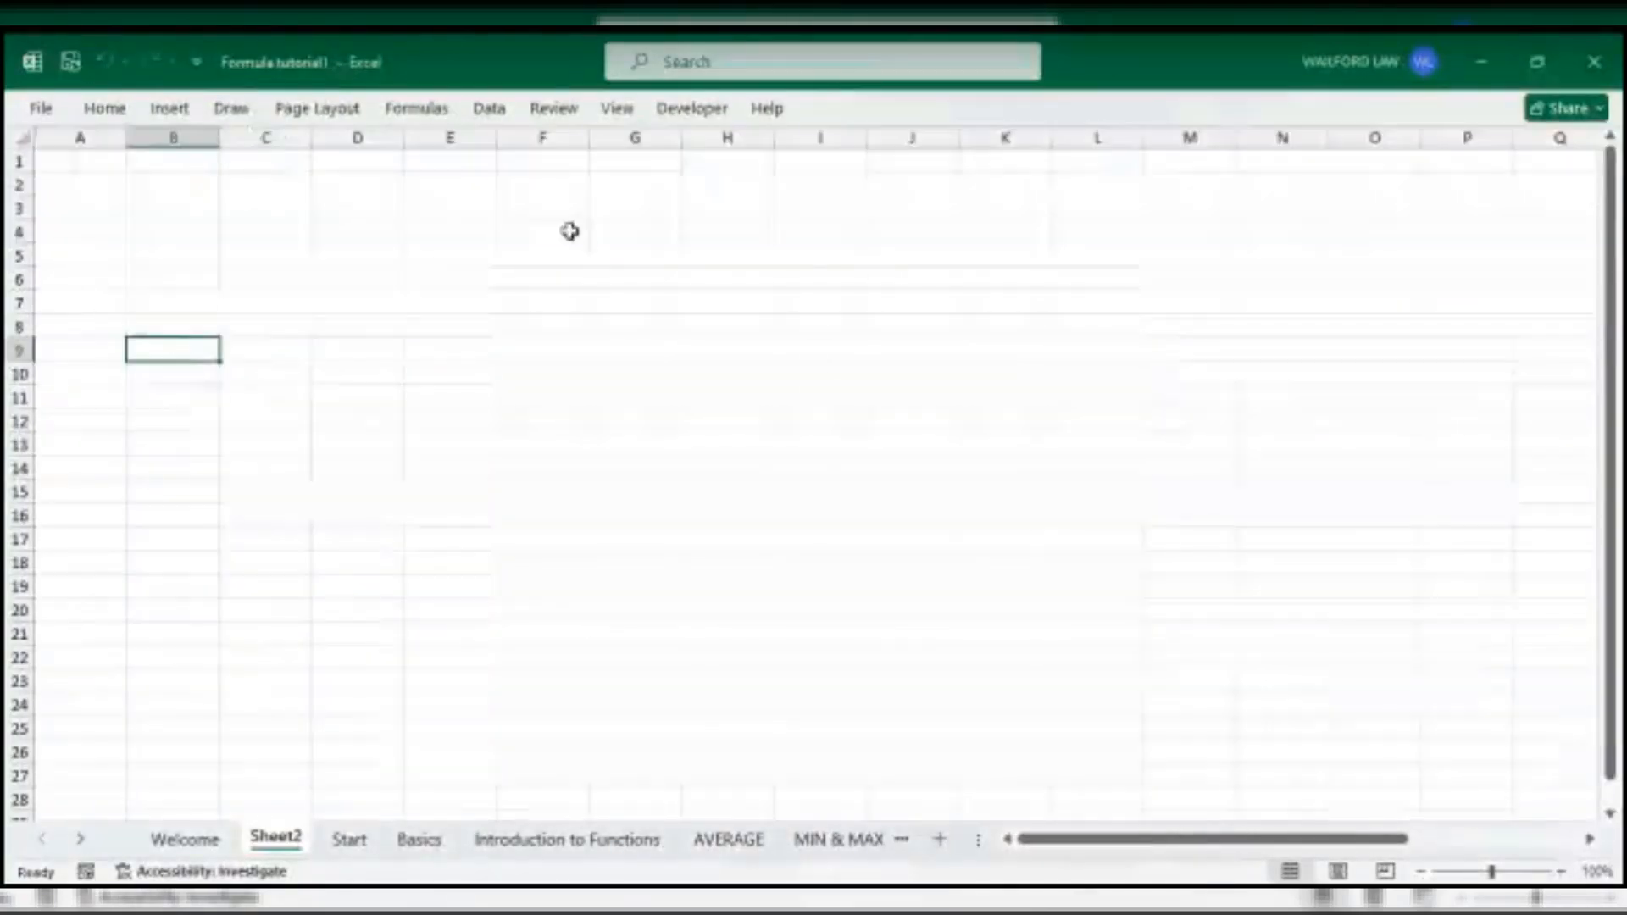
{"action": "left_click", "coordinate": [95, 139]}
{"action": "left_click", "coordinate": [353, 326]}
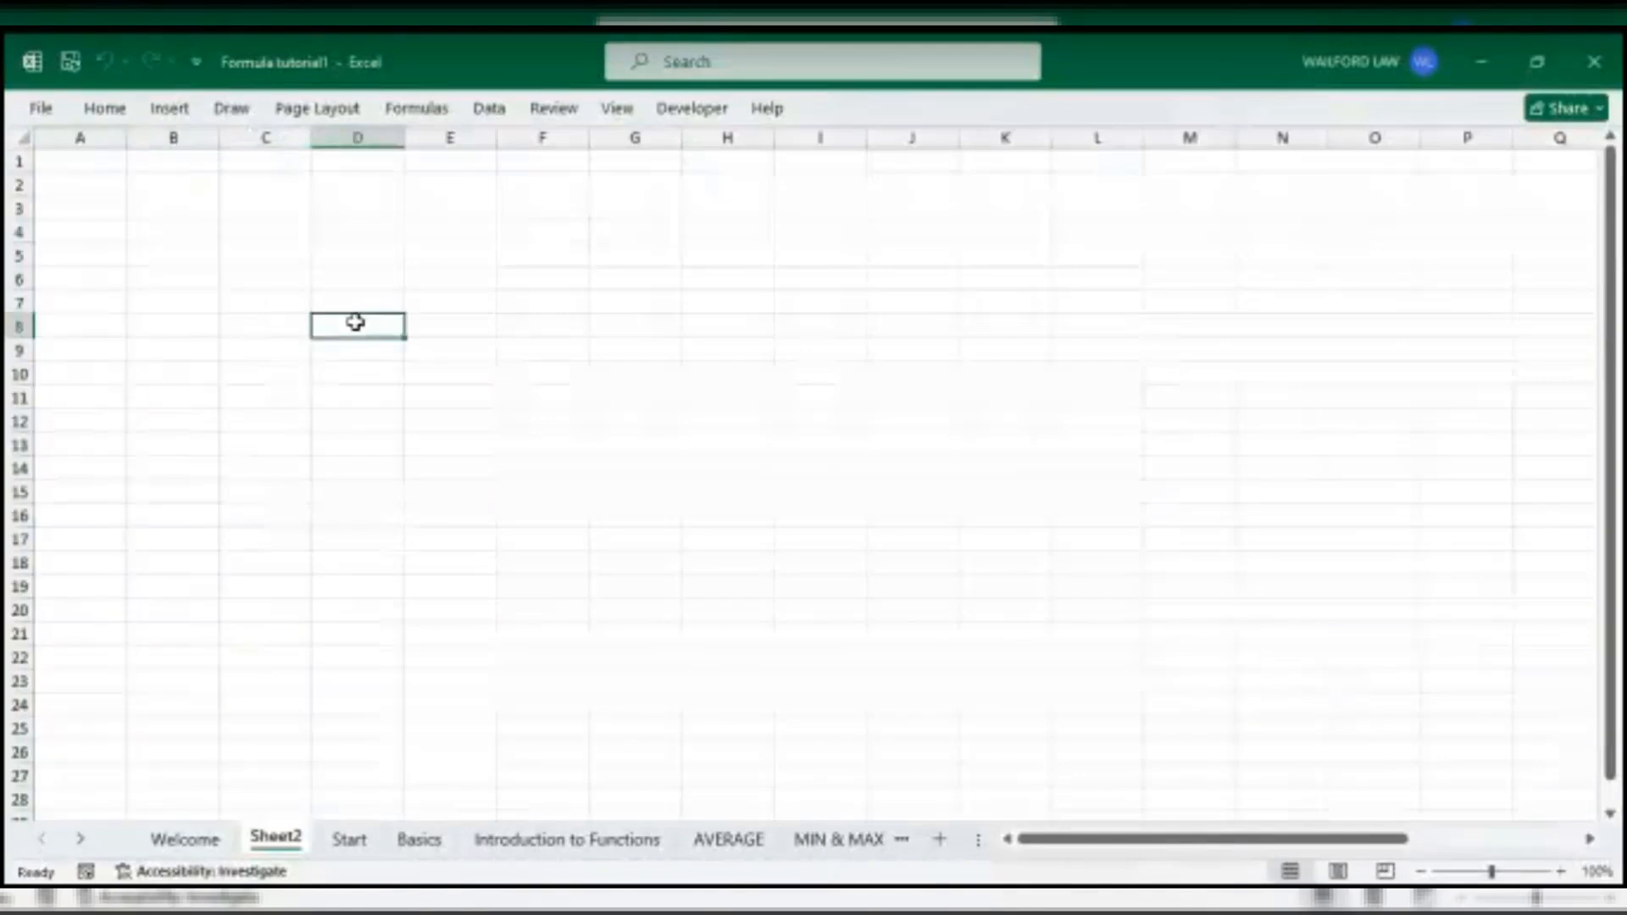
- Display the Home ribbon's font and formatting commands above blank Sheet2
{"action": "left_click", "coordinate": [122, 108]}
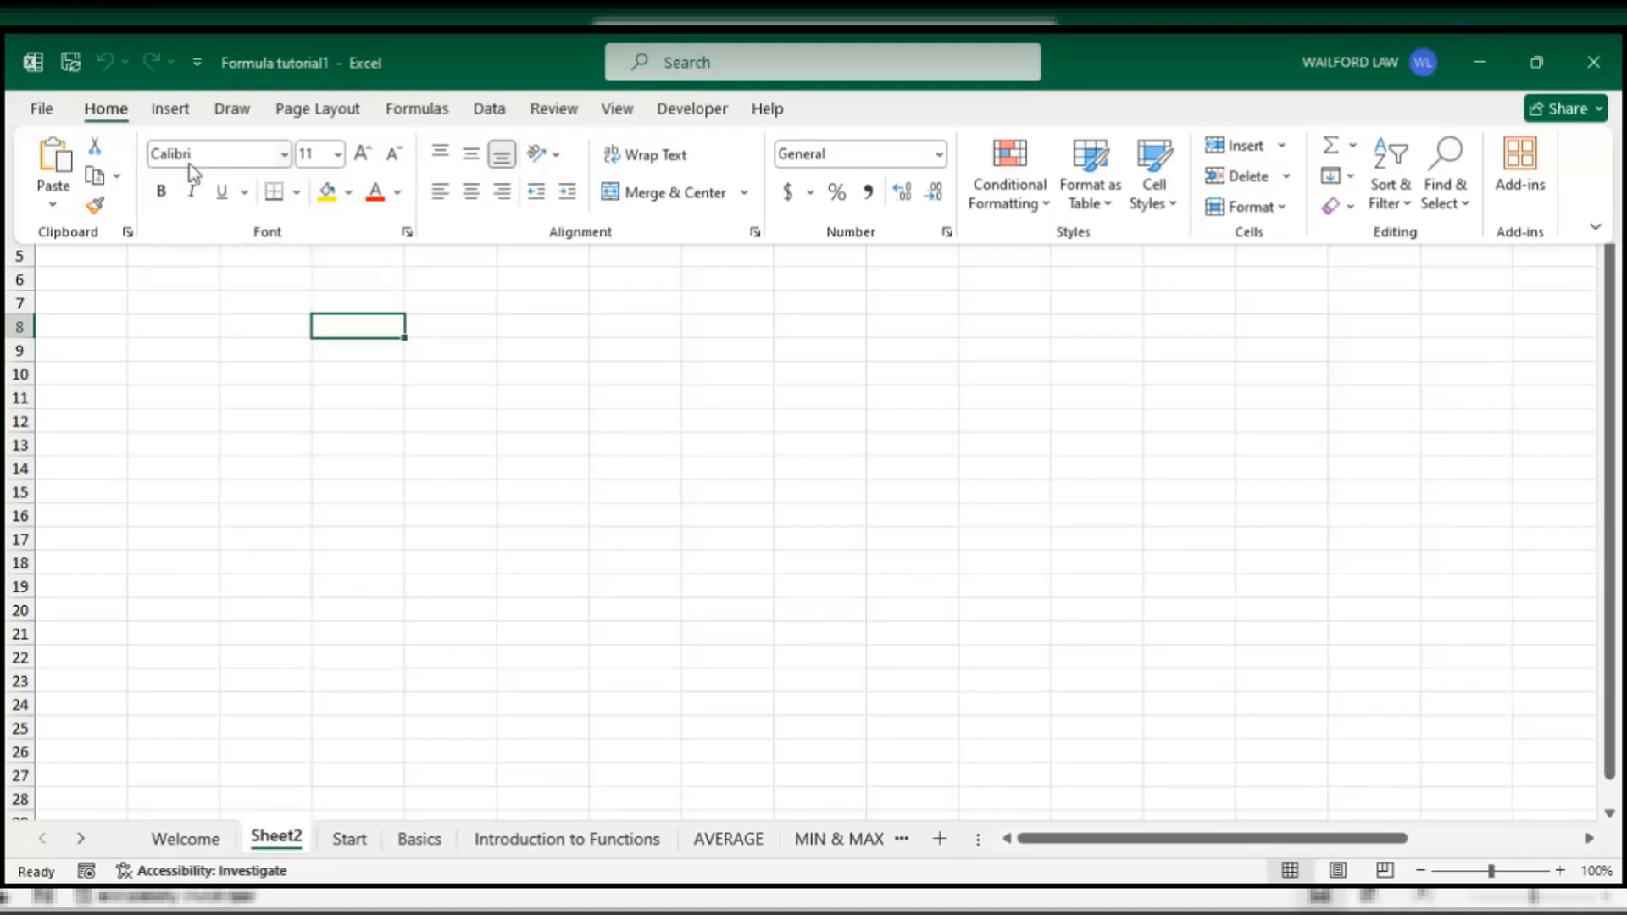
- Open the Home tab's Font list and scroll through the theme fonts and all fonts
{"action": "left_click", "coordinate": [284, 155]}
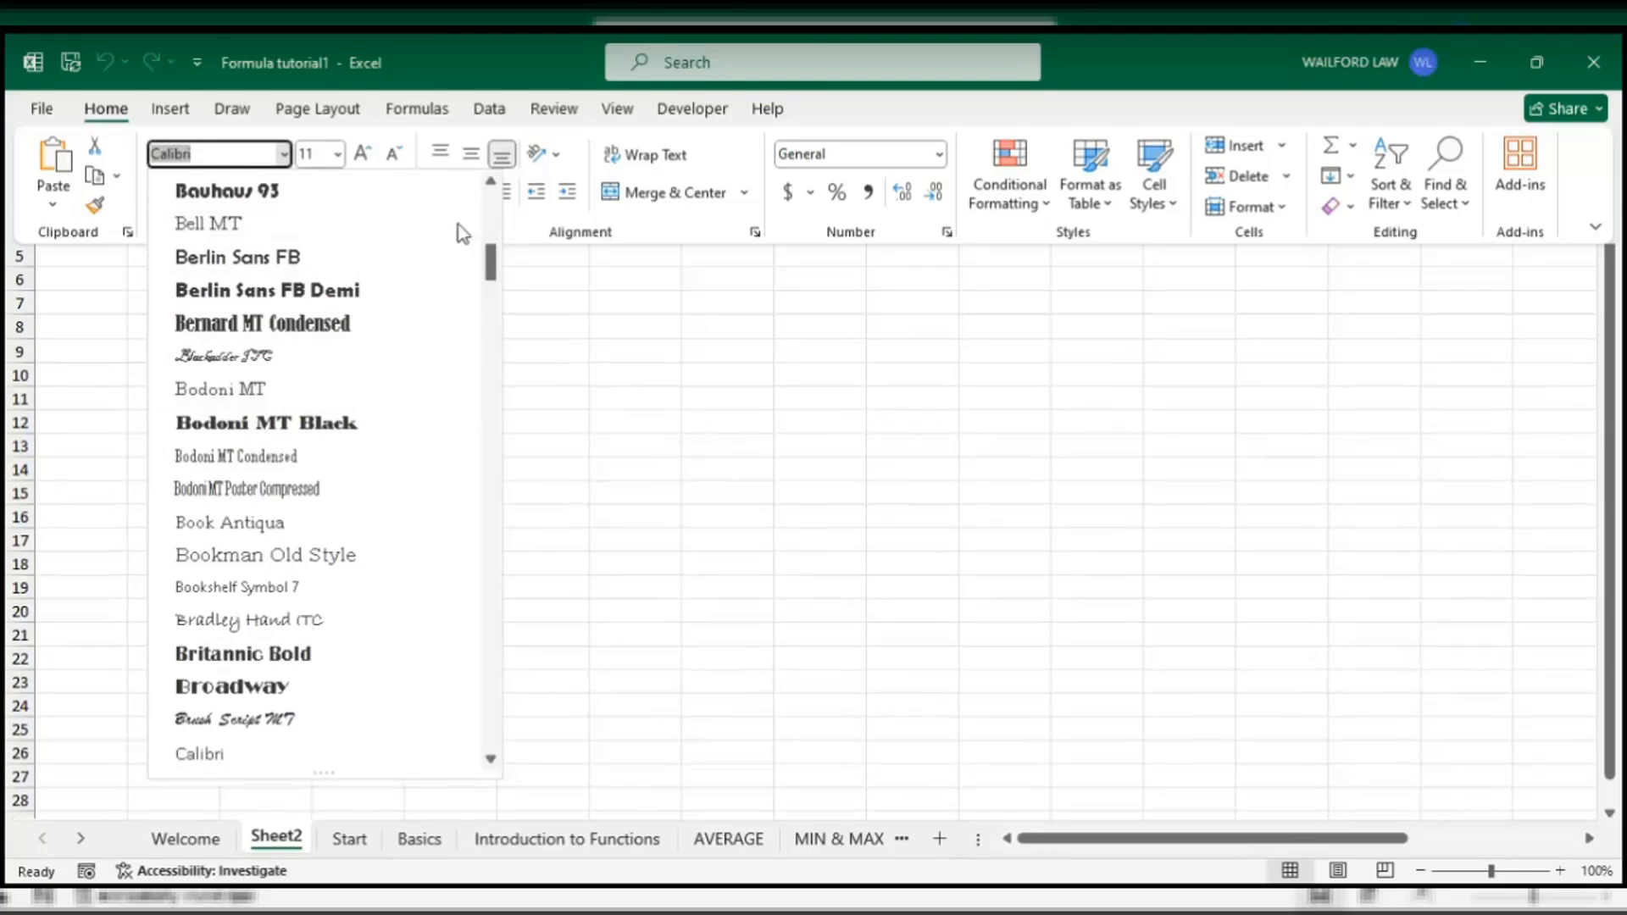
{"action": "left_click_drag", "start_coordinate": [490, 260], "coordinate": [465, 223]}
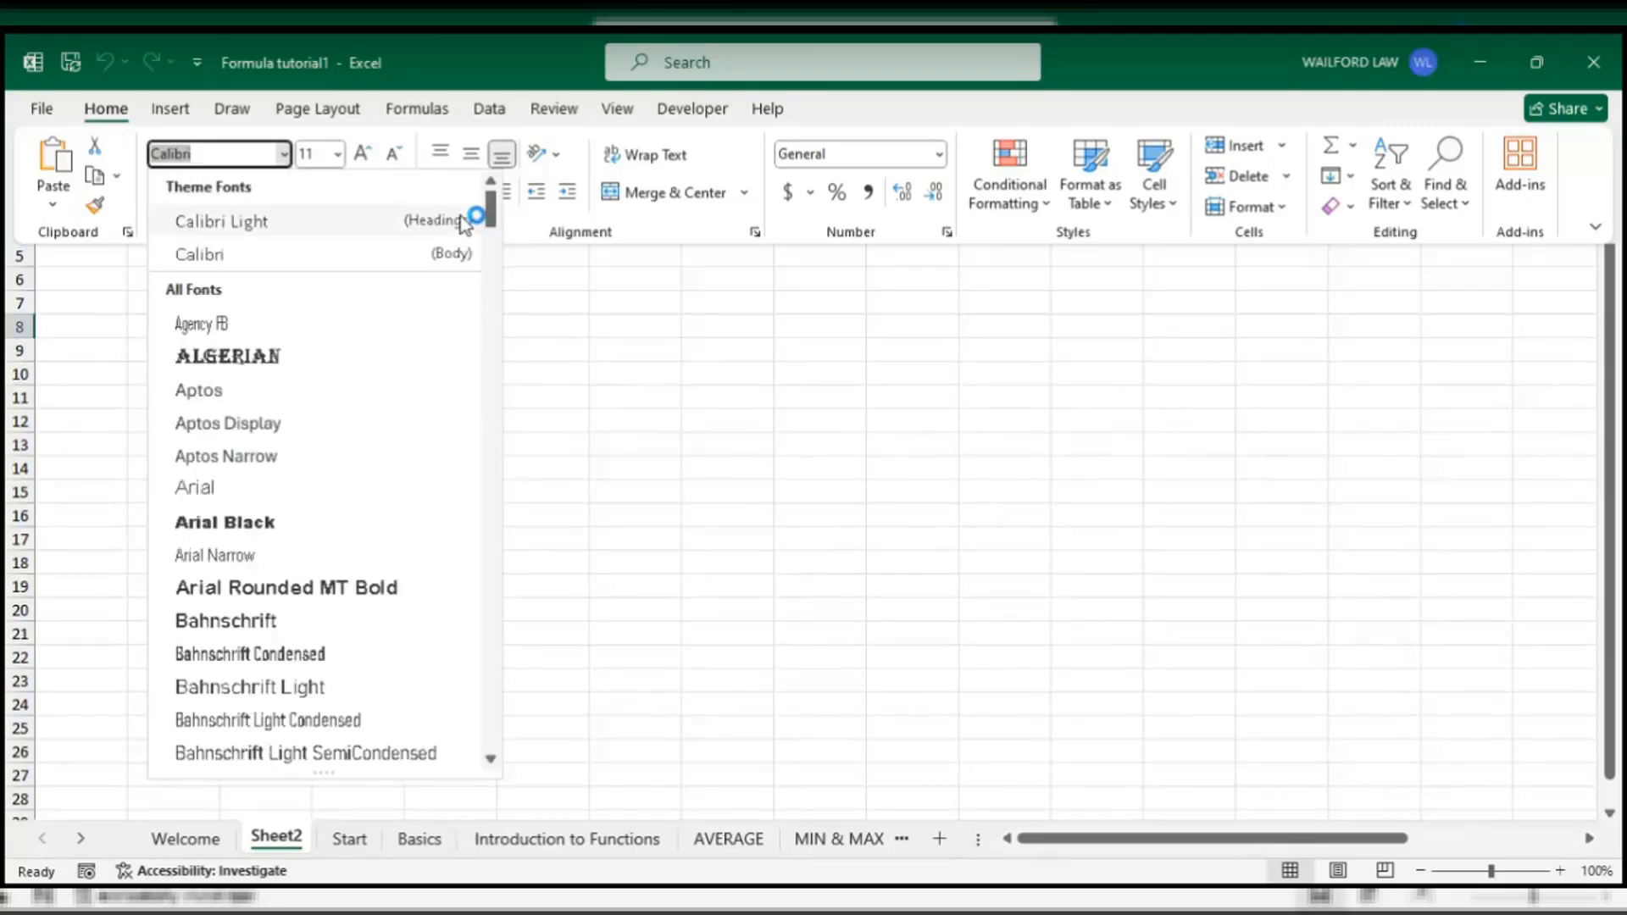
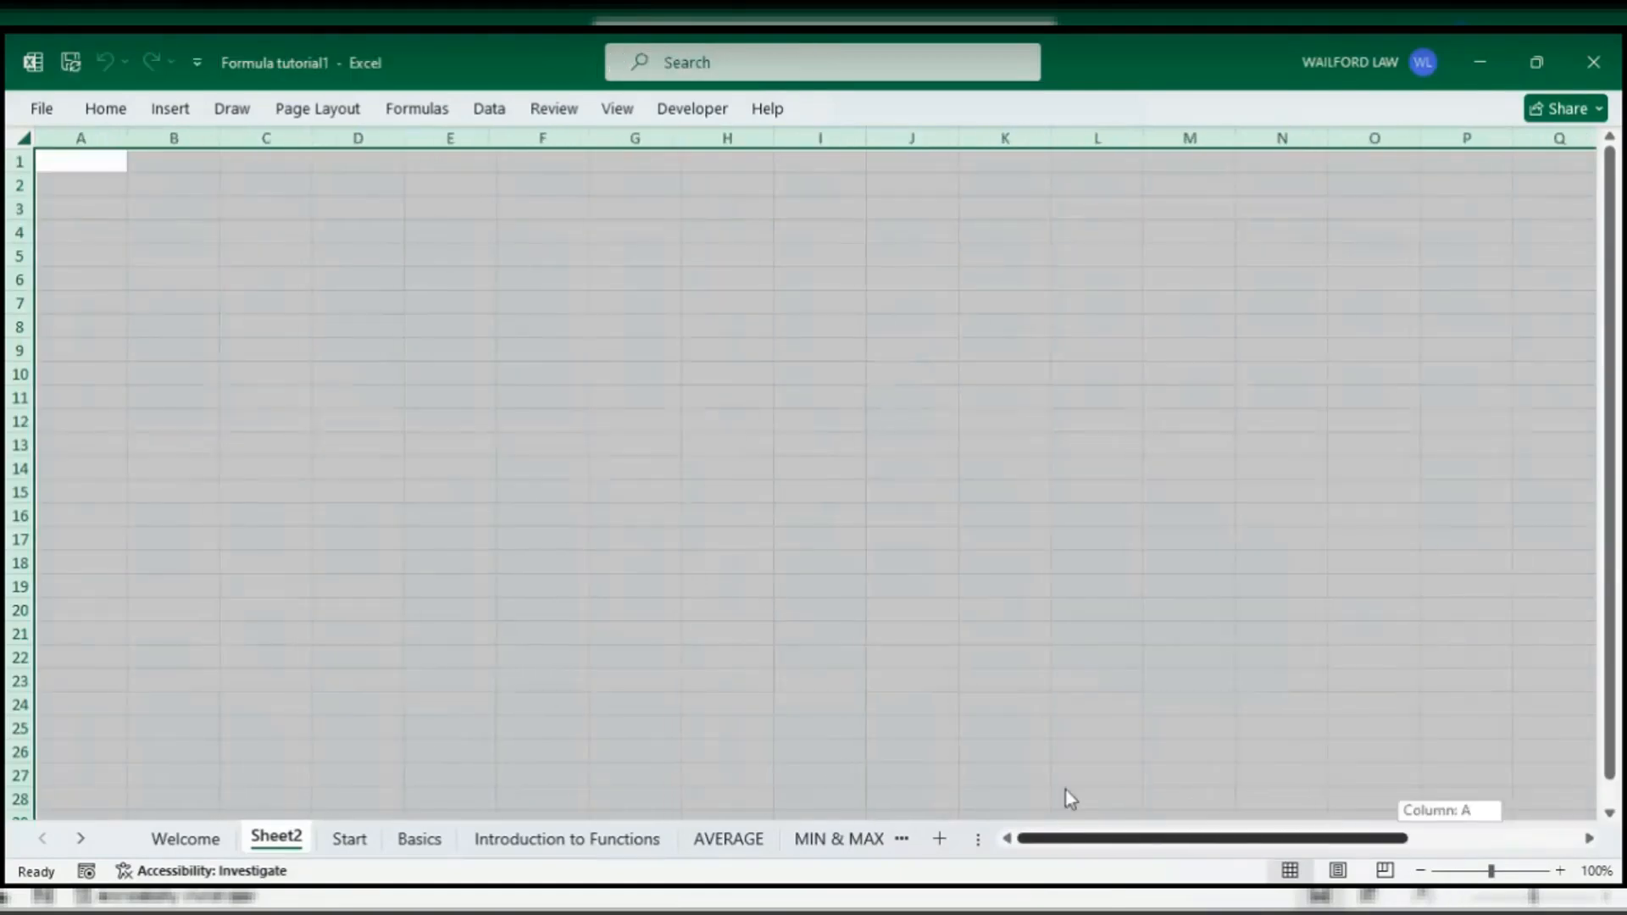
{"action": "left_click", "coordinate": [116, 211]}
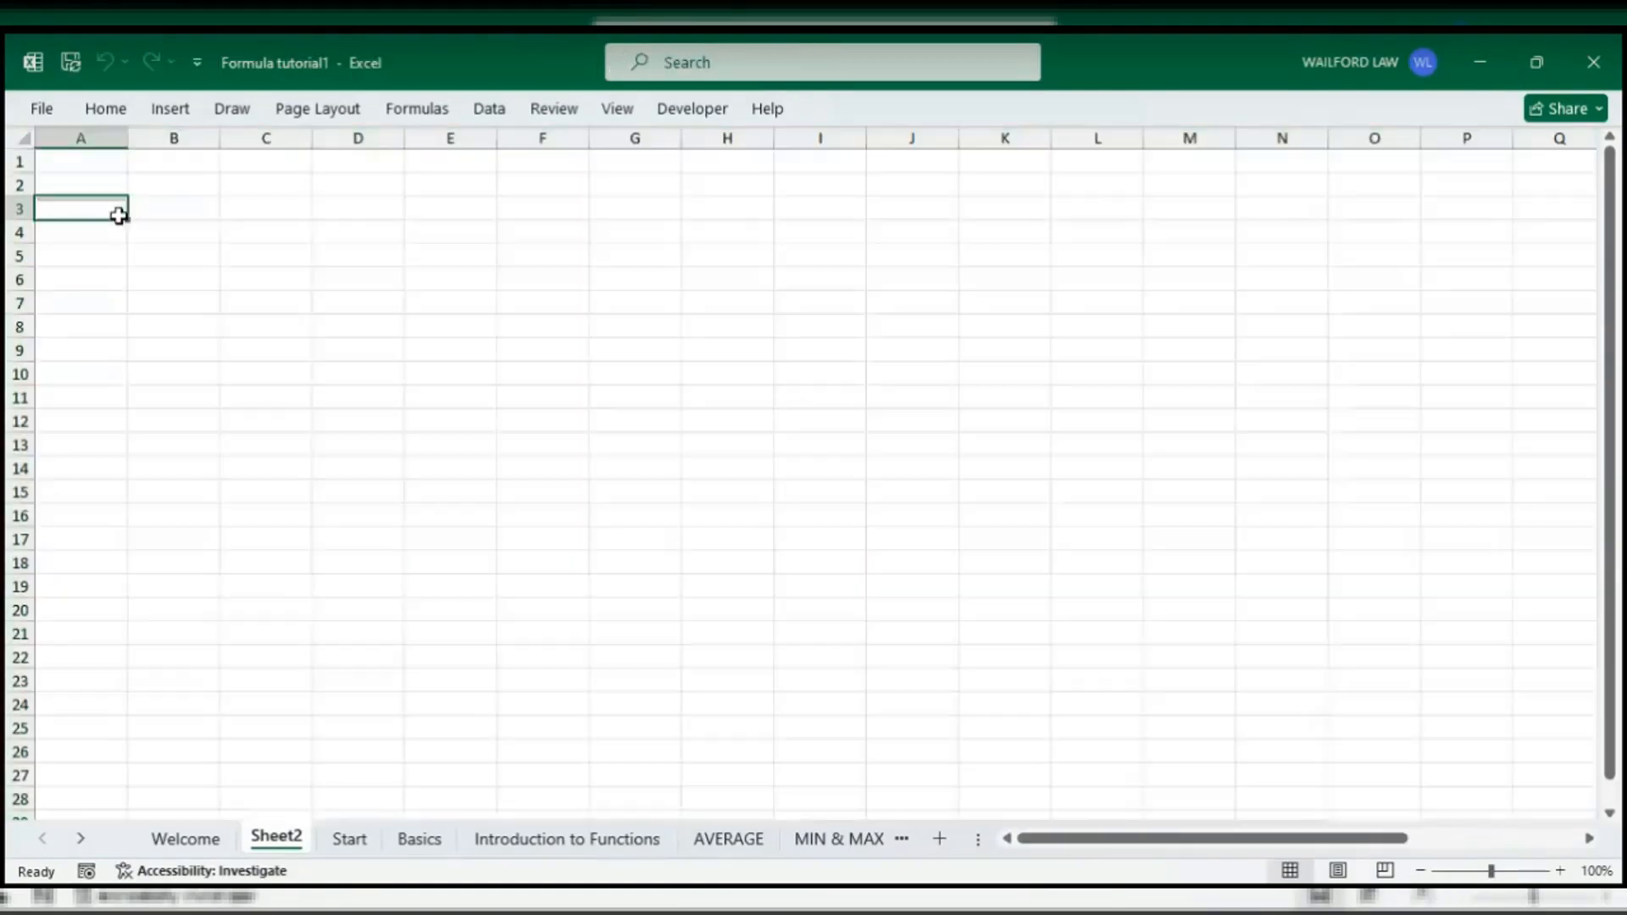
{"action": "left_click", "coordinate": [101, 167]}
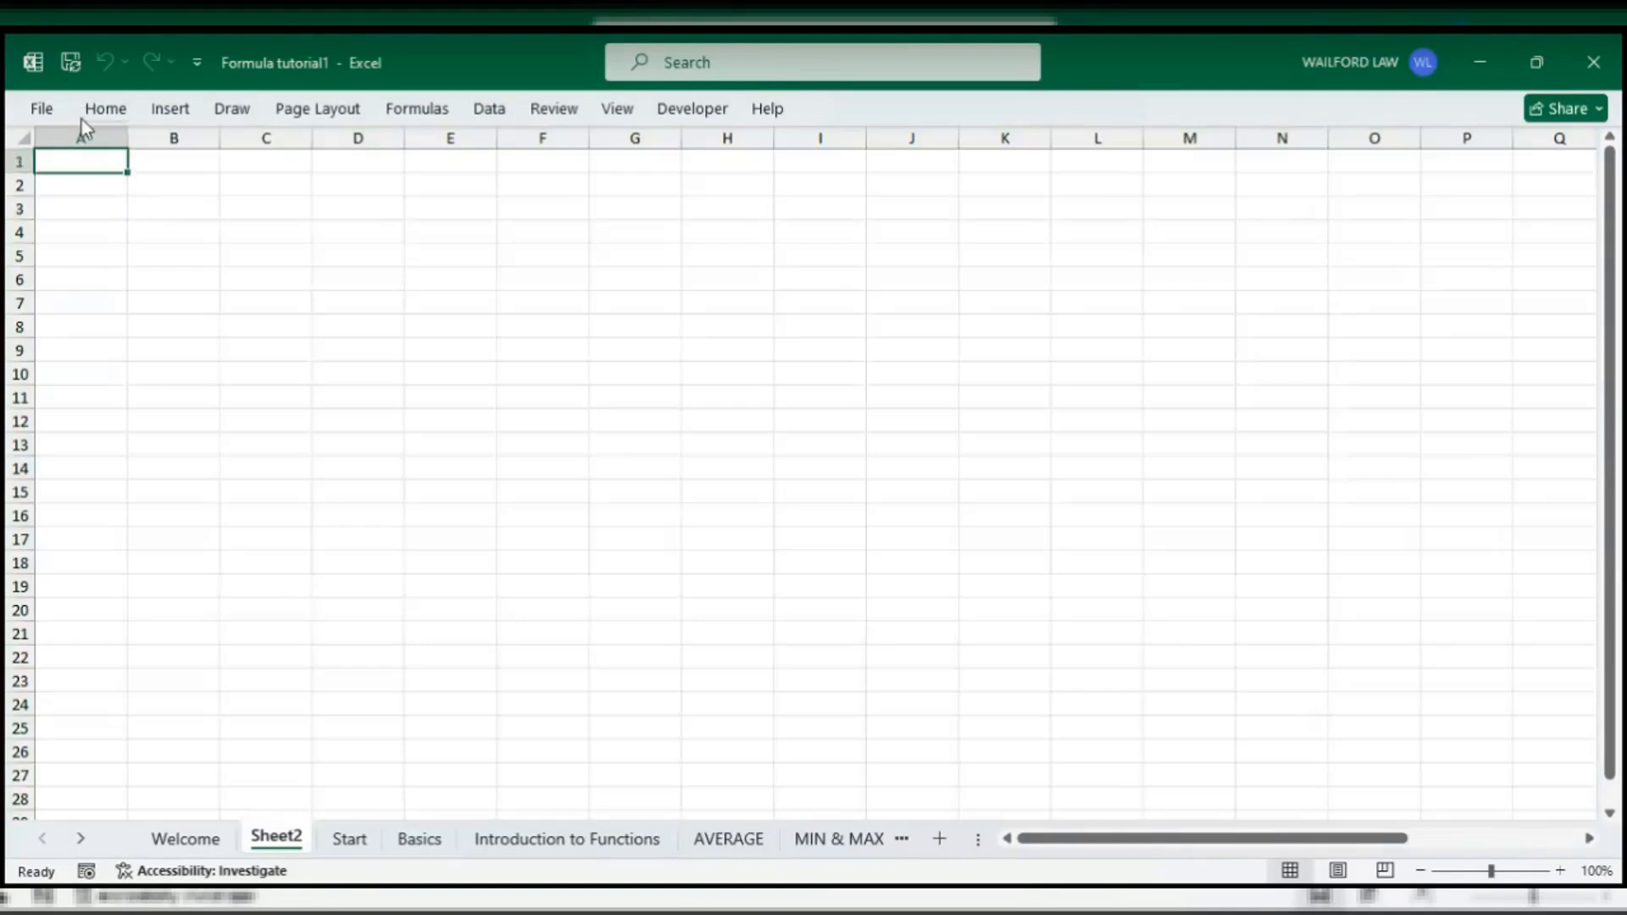
{"action": "left_click", "coordinate": [89, 138]}
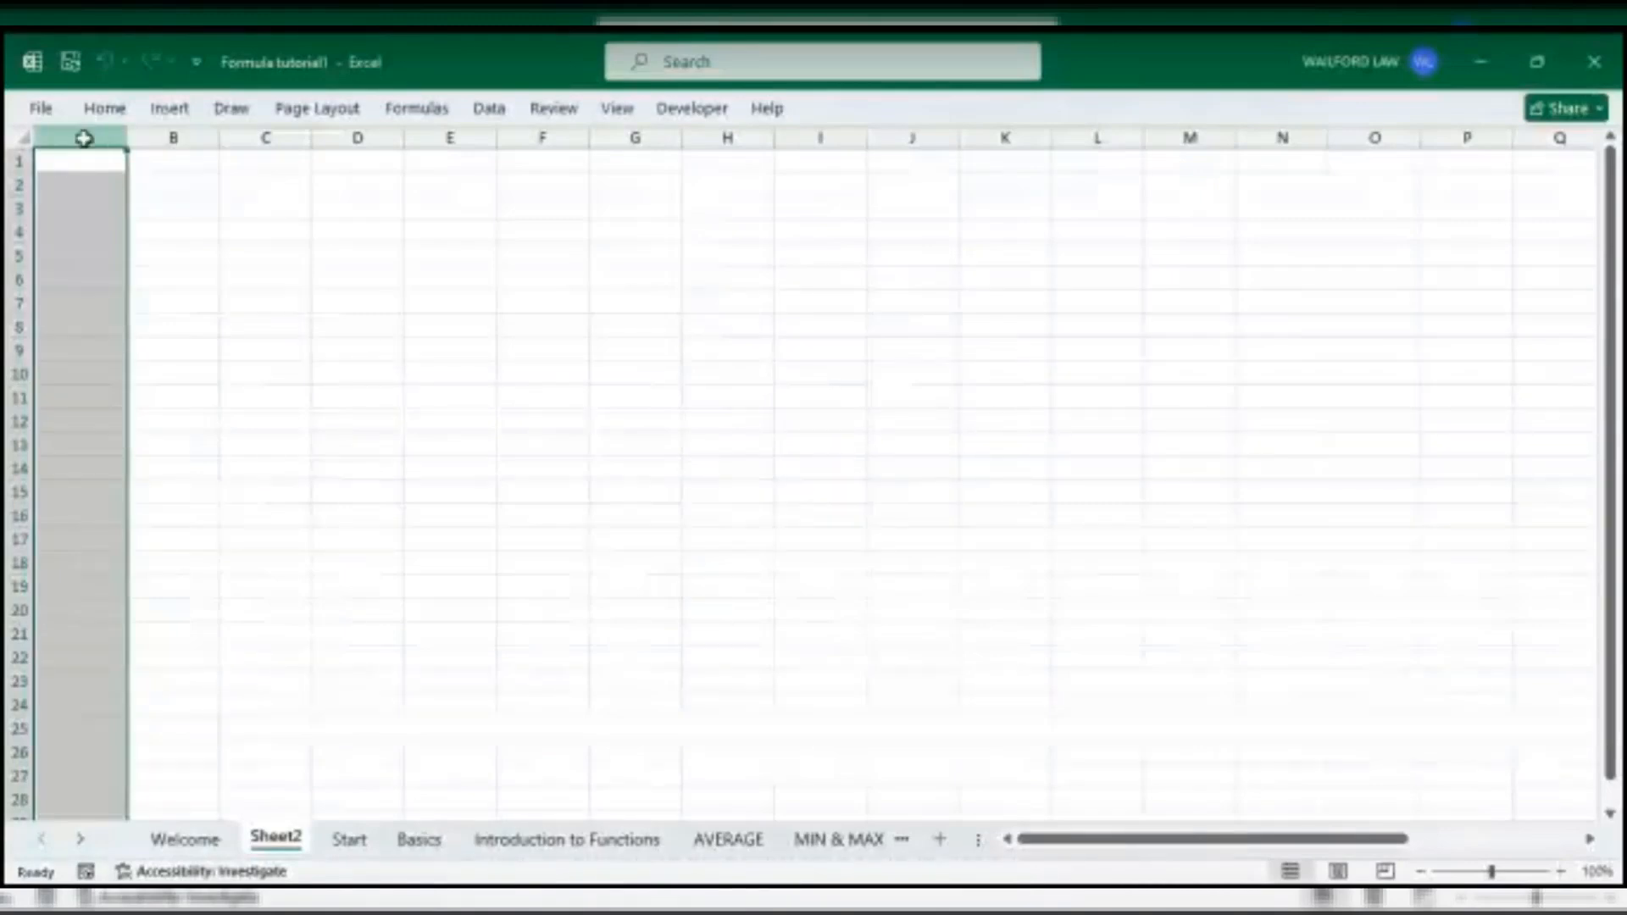
{"action": "left_click", "coordinate": [174, 138]}
{"action": "left_click", "coordinate": [265, 139]}
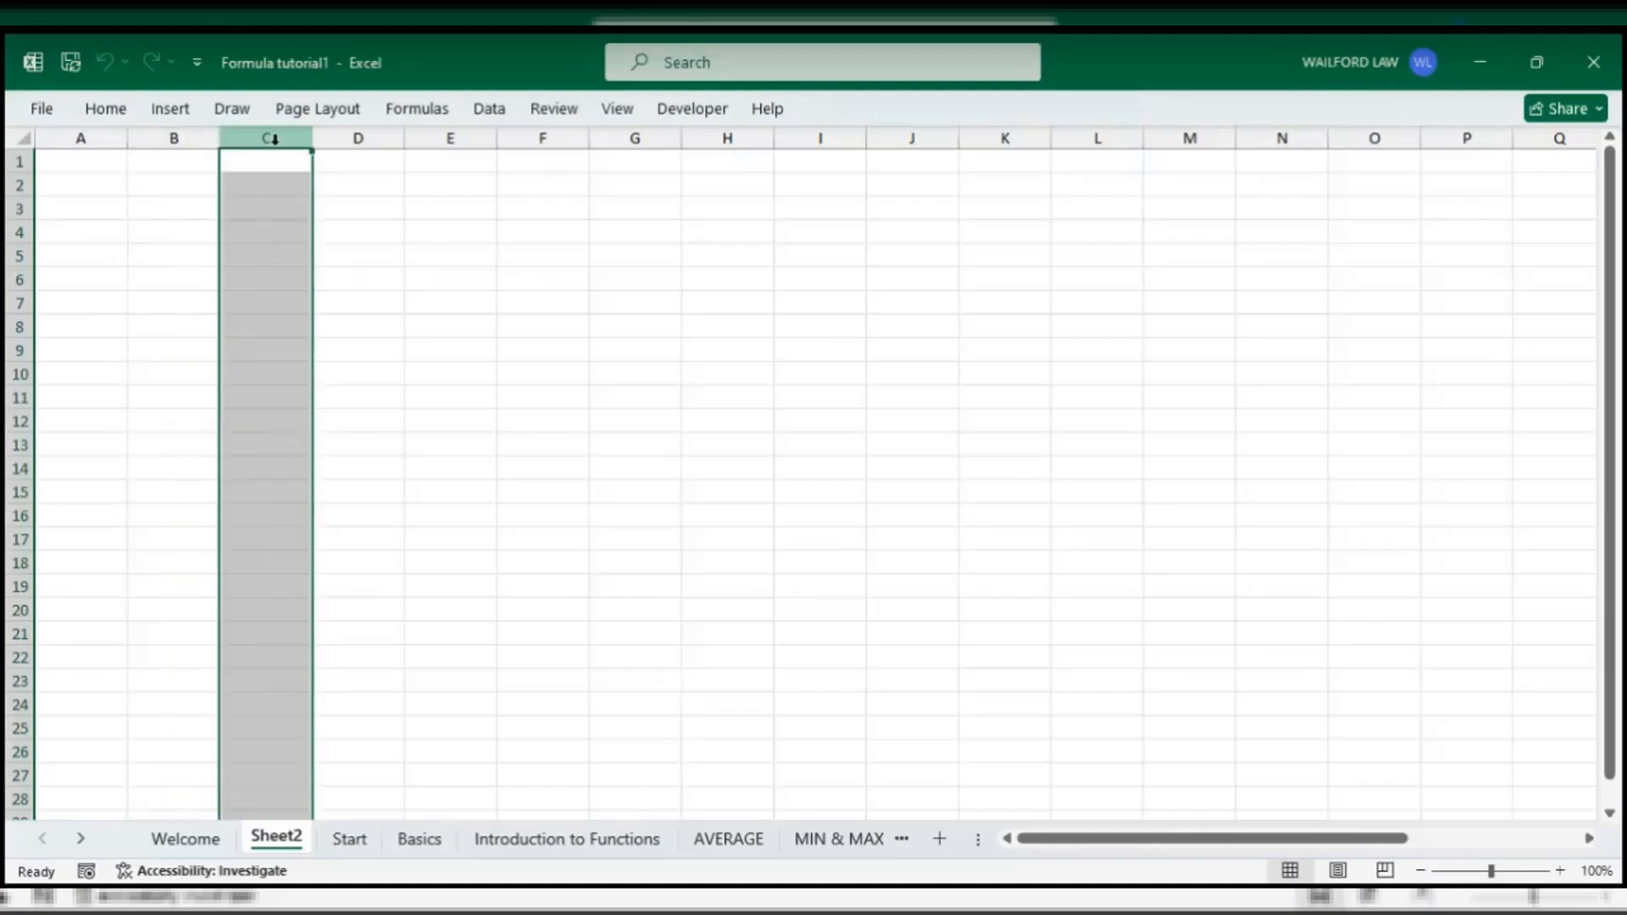
{"action": "left_click", "coordinate": [358, 138]}
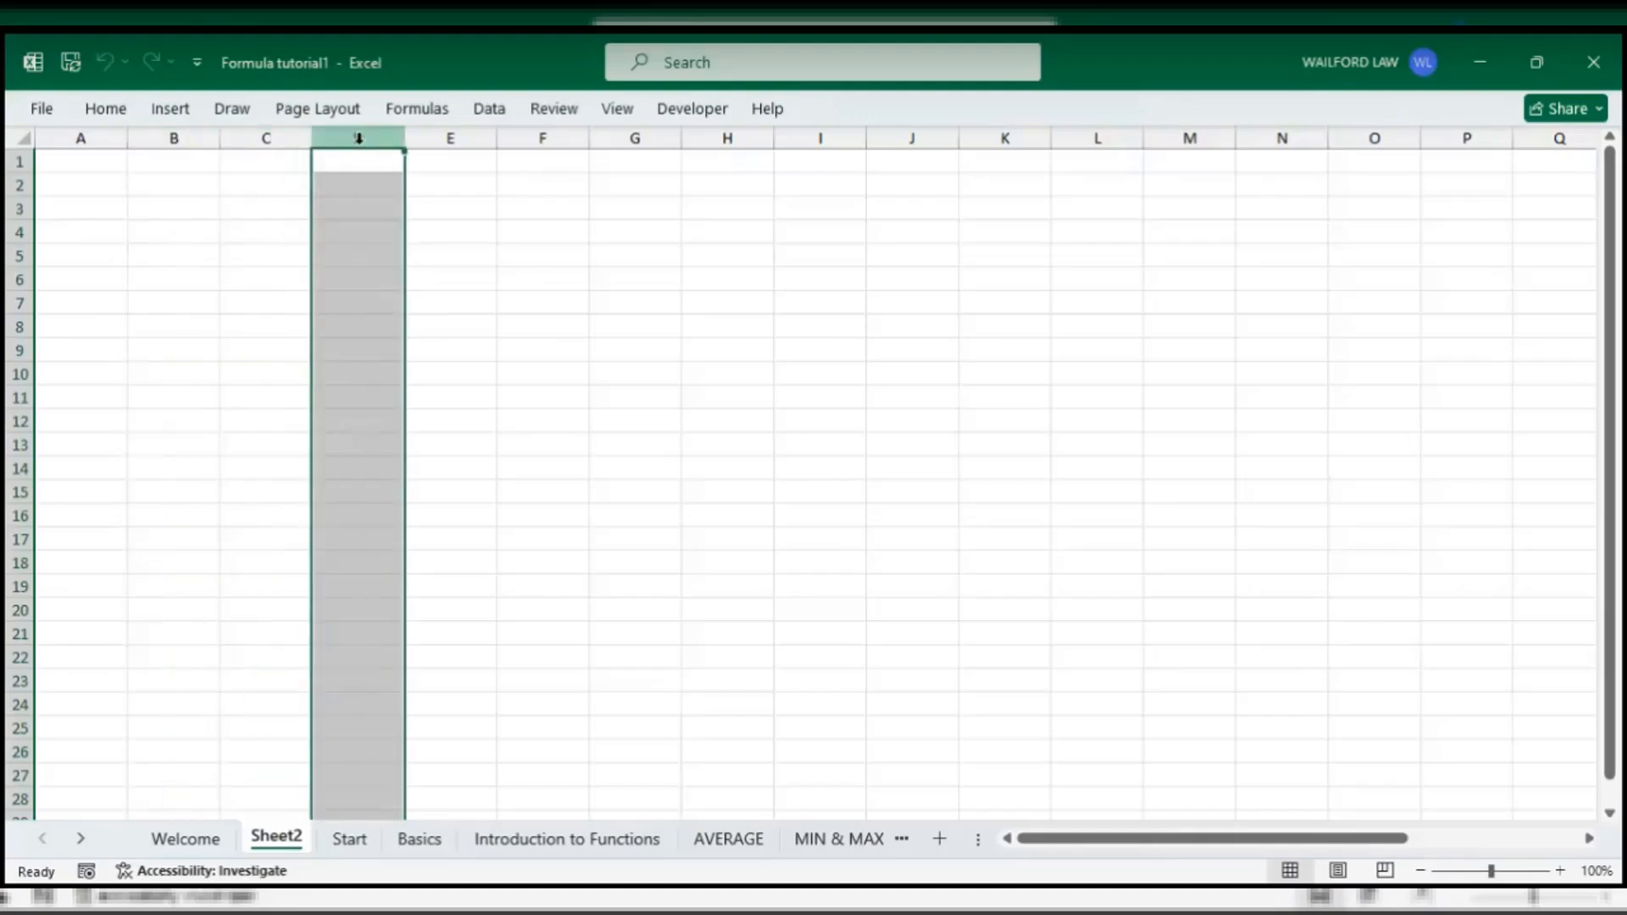
{"action": "left_click", "coordinate": [462, 139]}
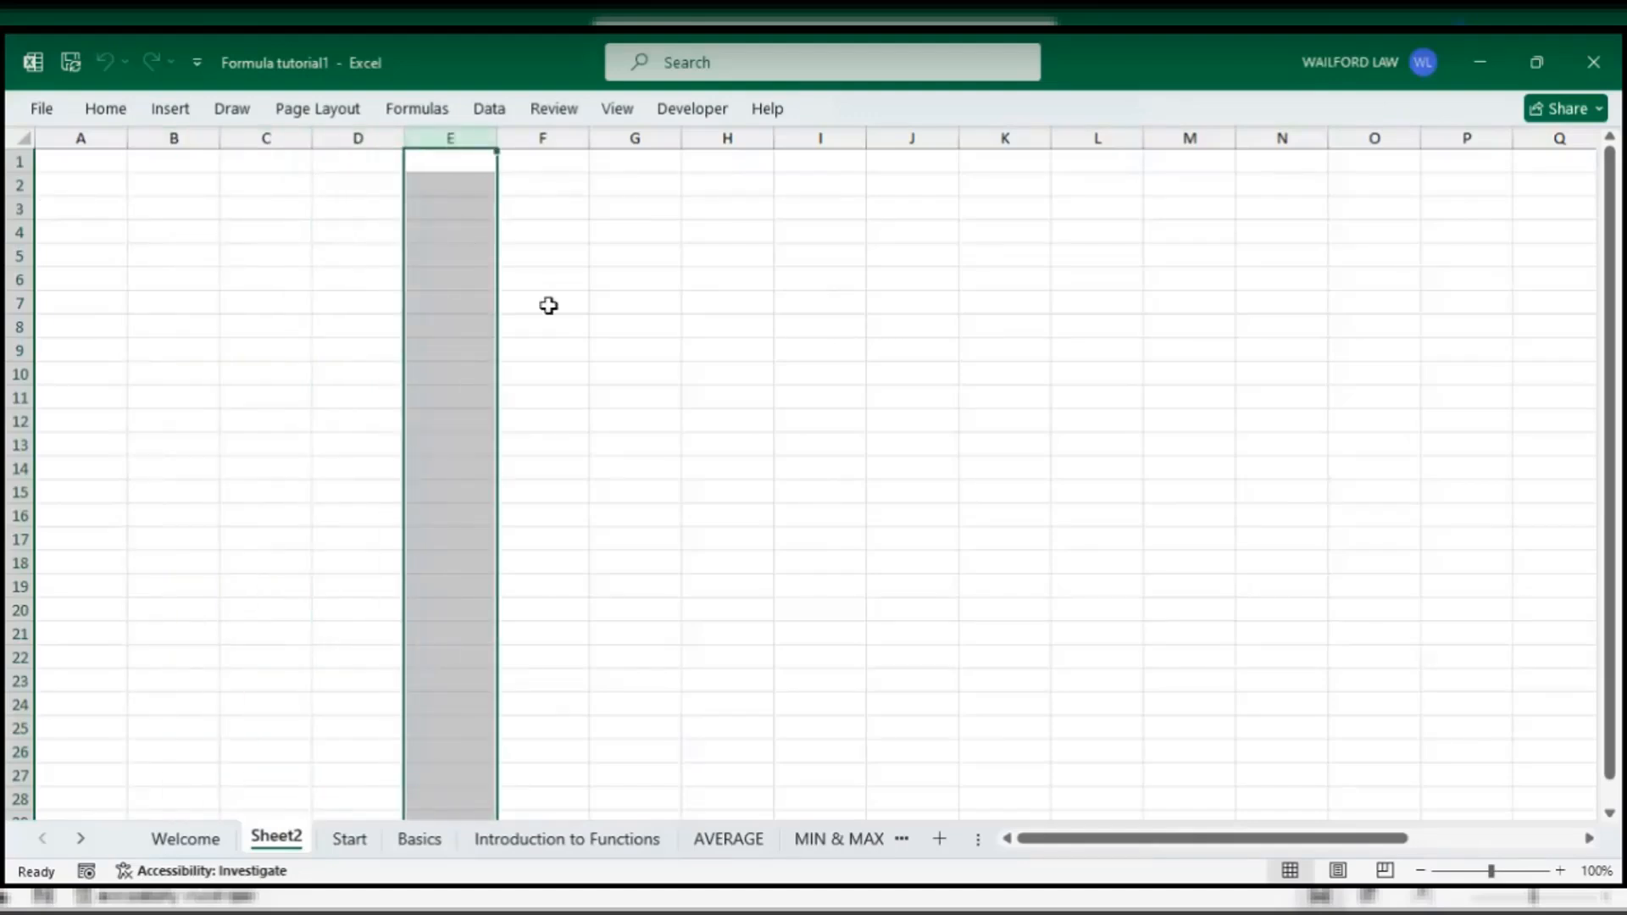
{"action": "left_click", "coordinate": [19, 161]}
{"action": "left_click", "coordinate": [84, 138]}
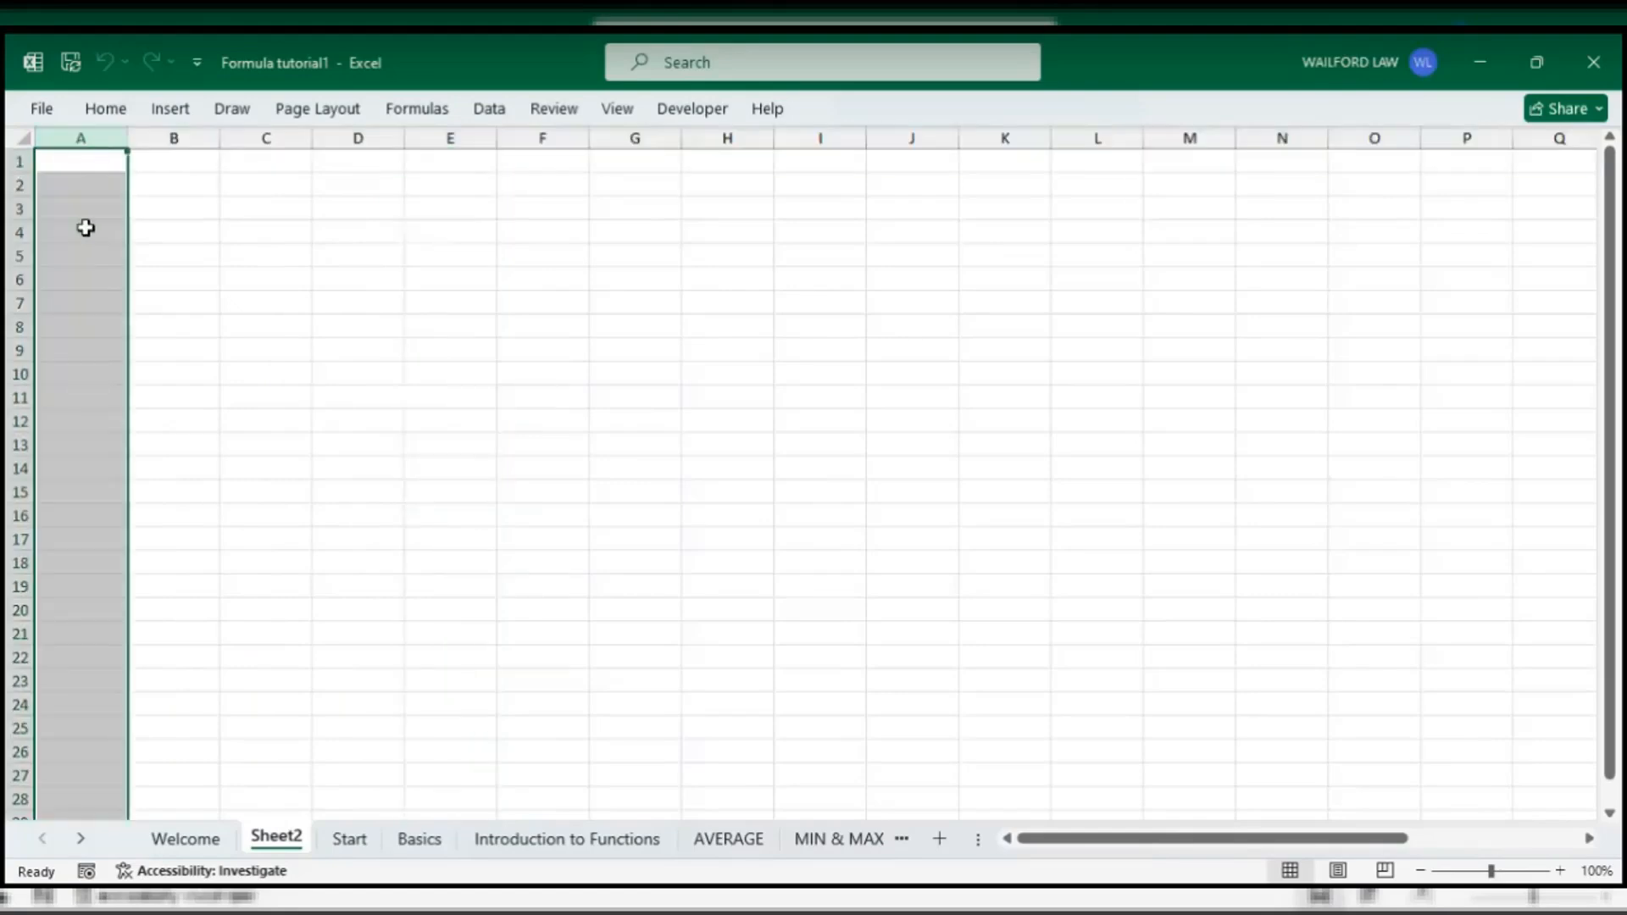
{"action": "left_click", "coordinate": [154, 183]}
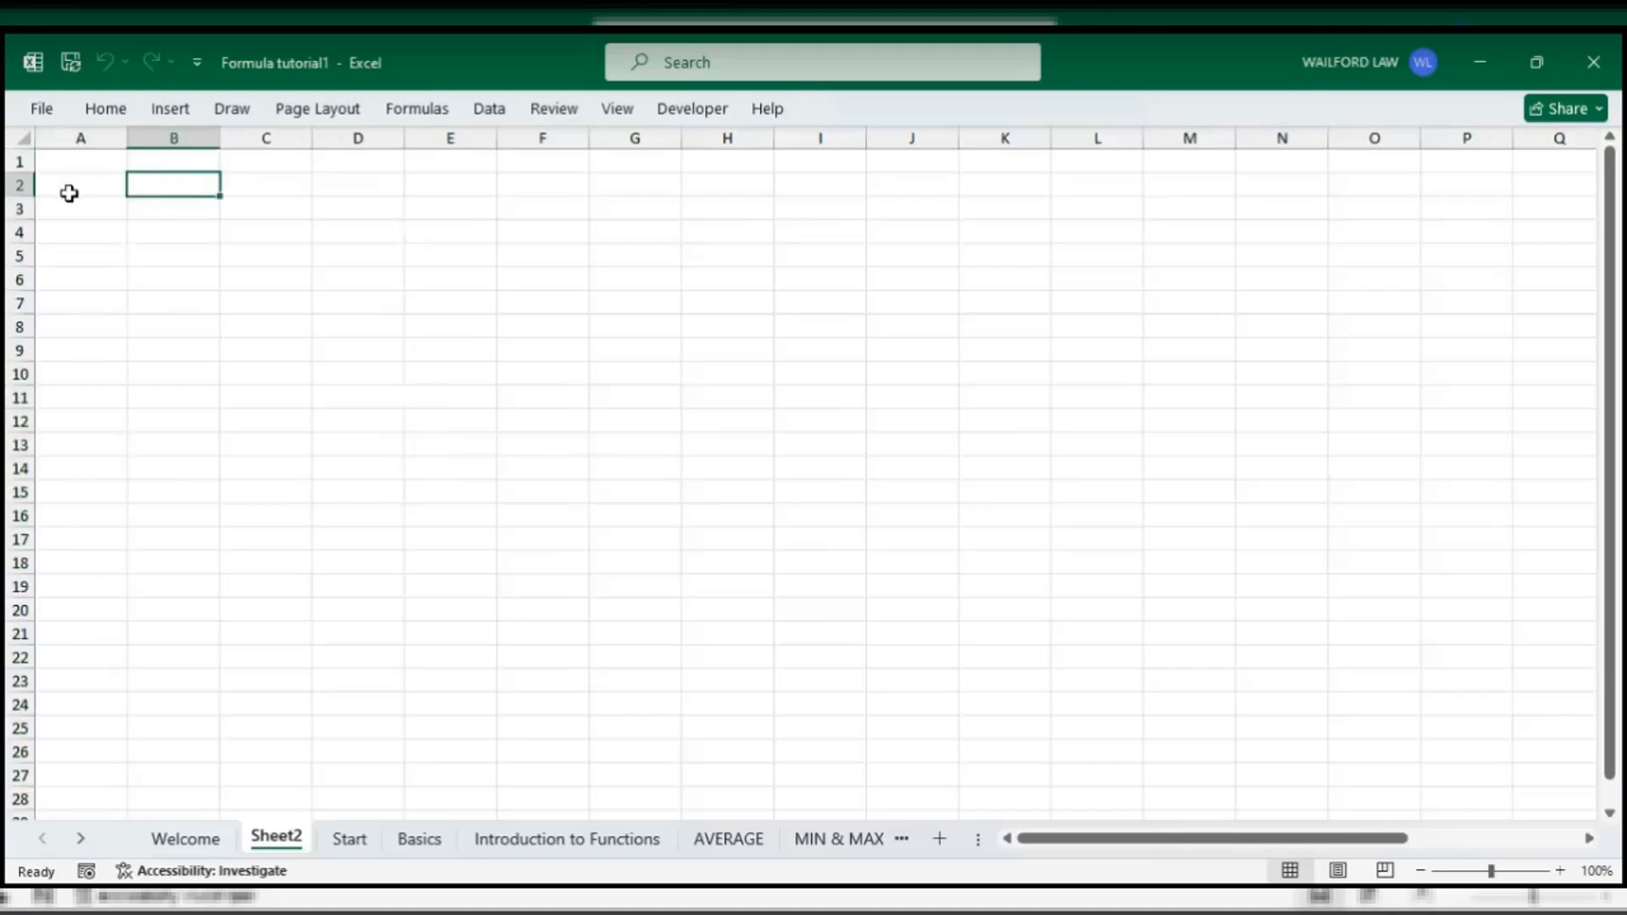
{"action": "left_click", "coordinate": [80, 138]}
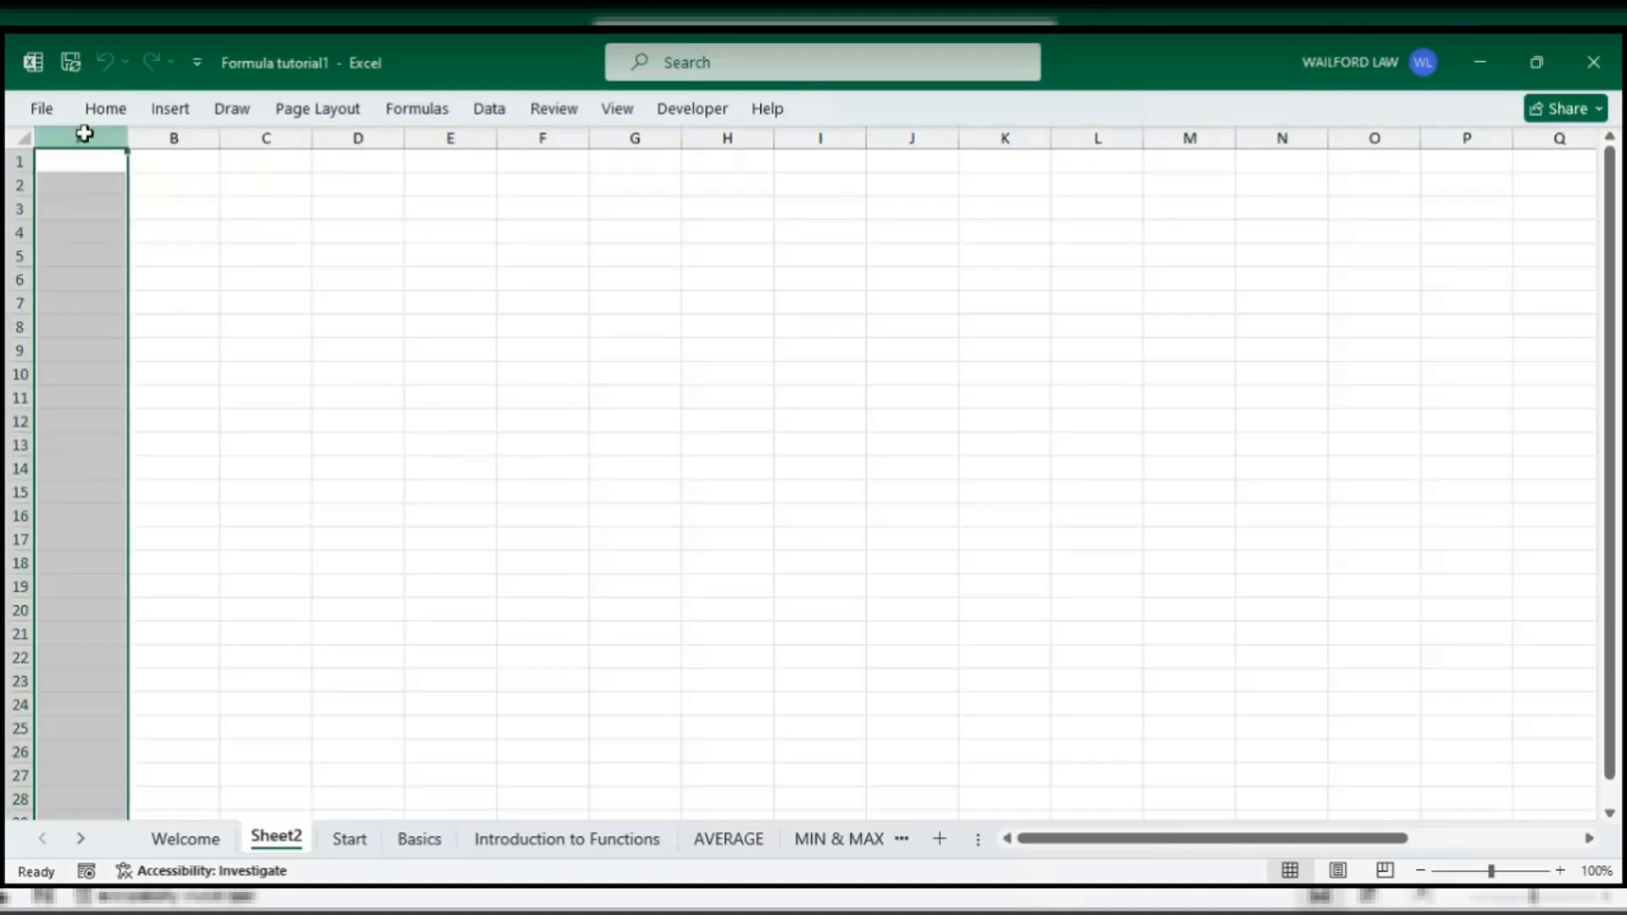
{"action": "left_click", "coordinate": [18, 162]}
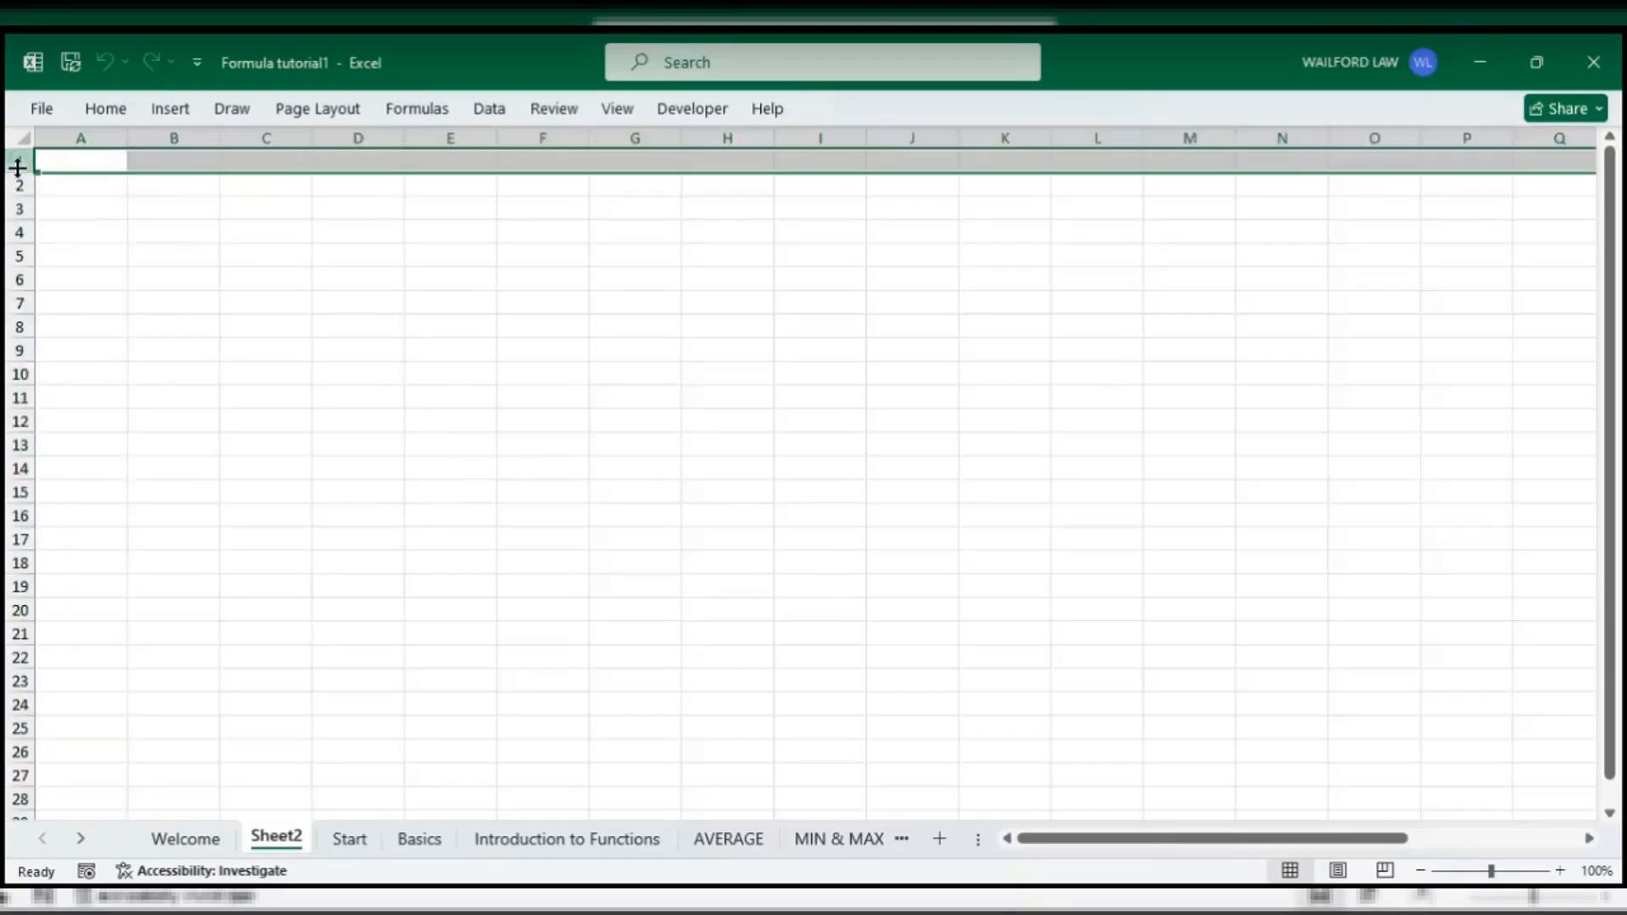
{"action": "left_click", "coordinate": [92, 166]}
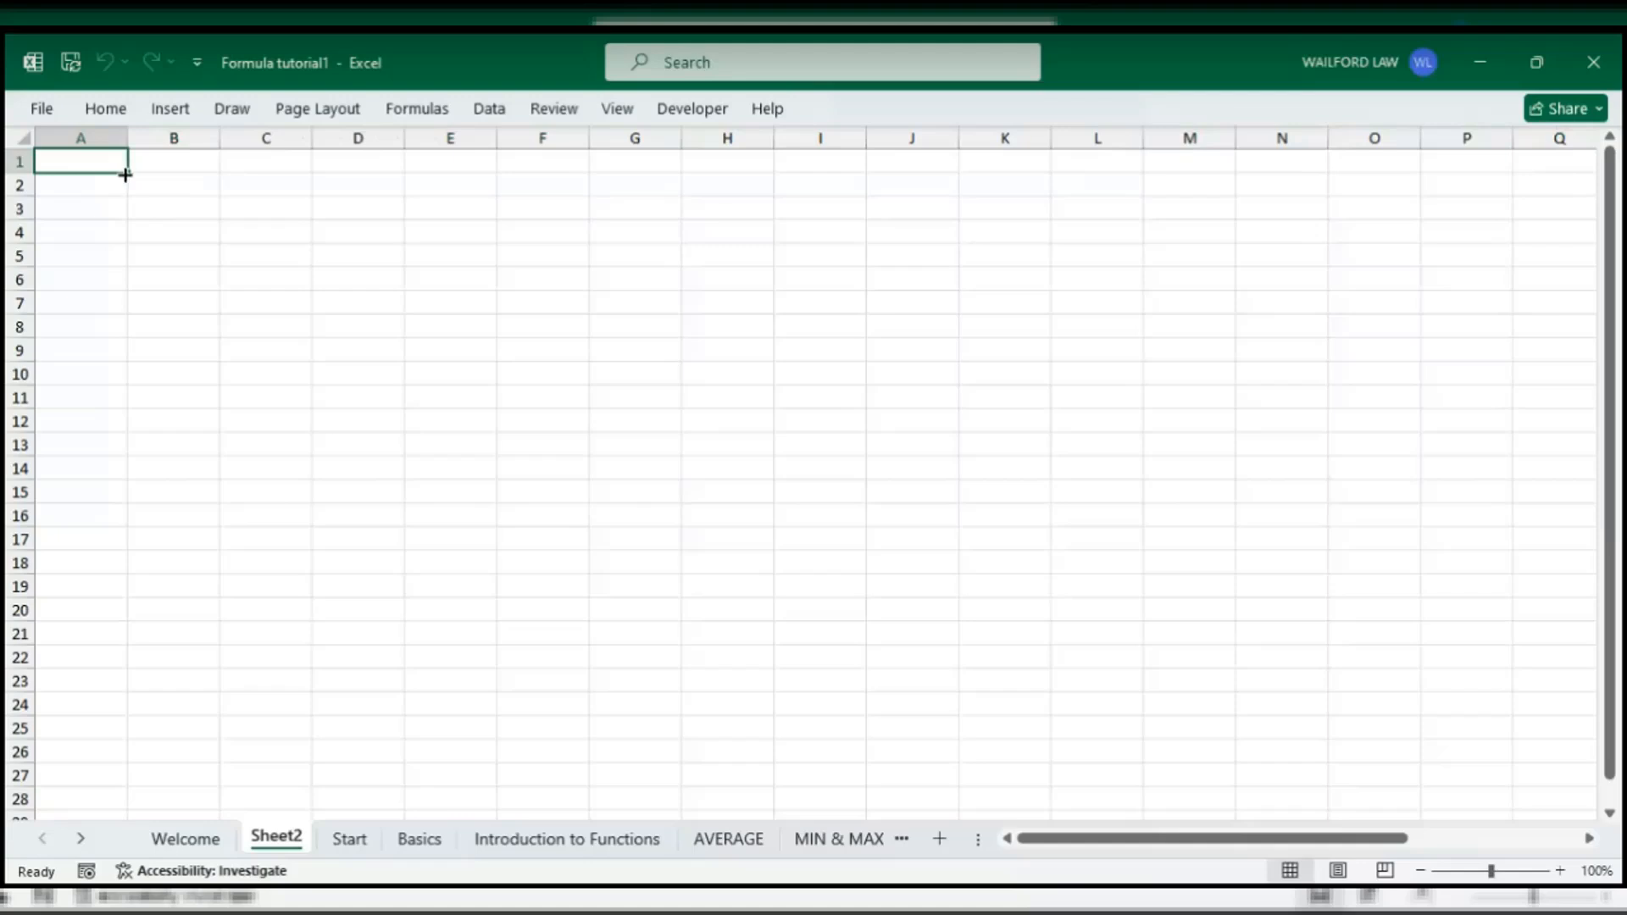
- Widen column A to 136 pixels and raise row 1 to about 51 pixels, then select A1
{"action": "left_click_drag", "start_coordinate": [128, 138], "coordinate": [193, 160]}
{"action": "left_click_drag", "start_coordinate": [18, 173], "coordinate": [17, 223]}
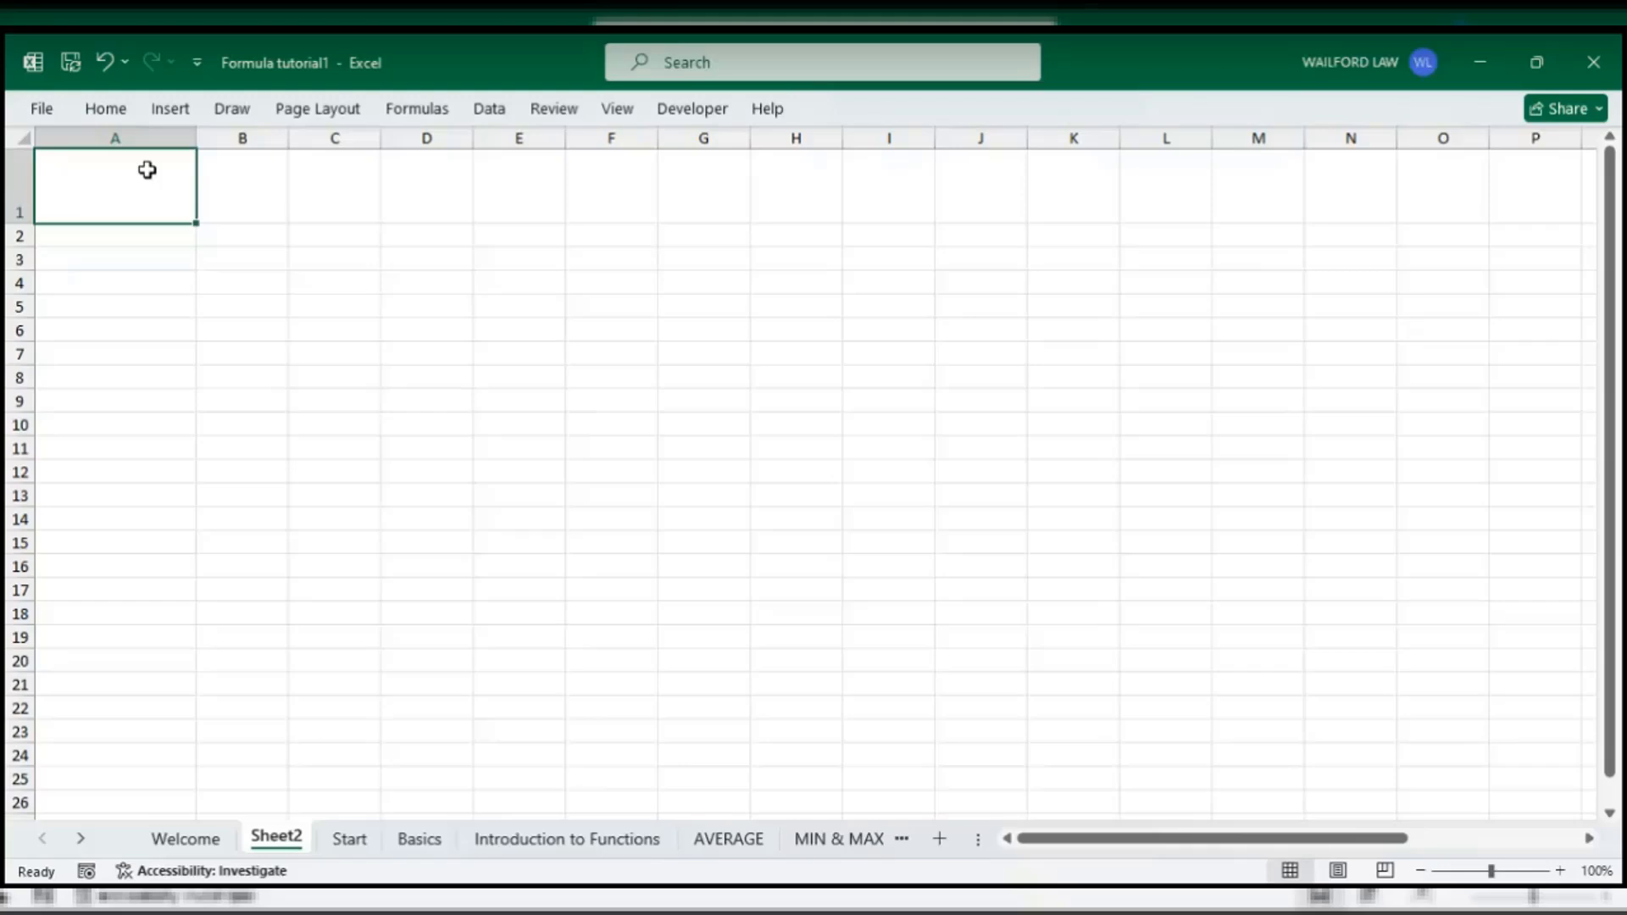
{"action": "left_click", "coordinate": [10, 194]}
{"action": "left_click", "coordinate": [93, 188]}
- Enter the label A1 into cell A1 and reselect it
{"action": "type", "text": "a"}
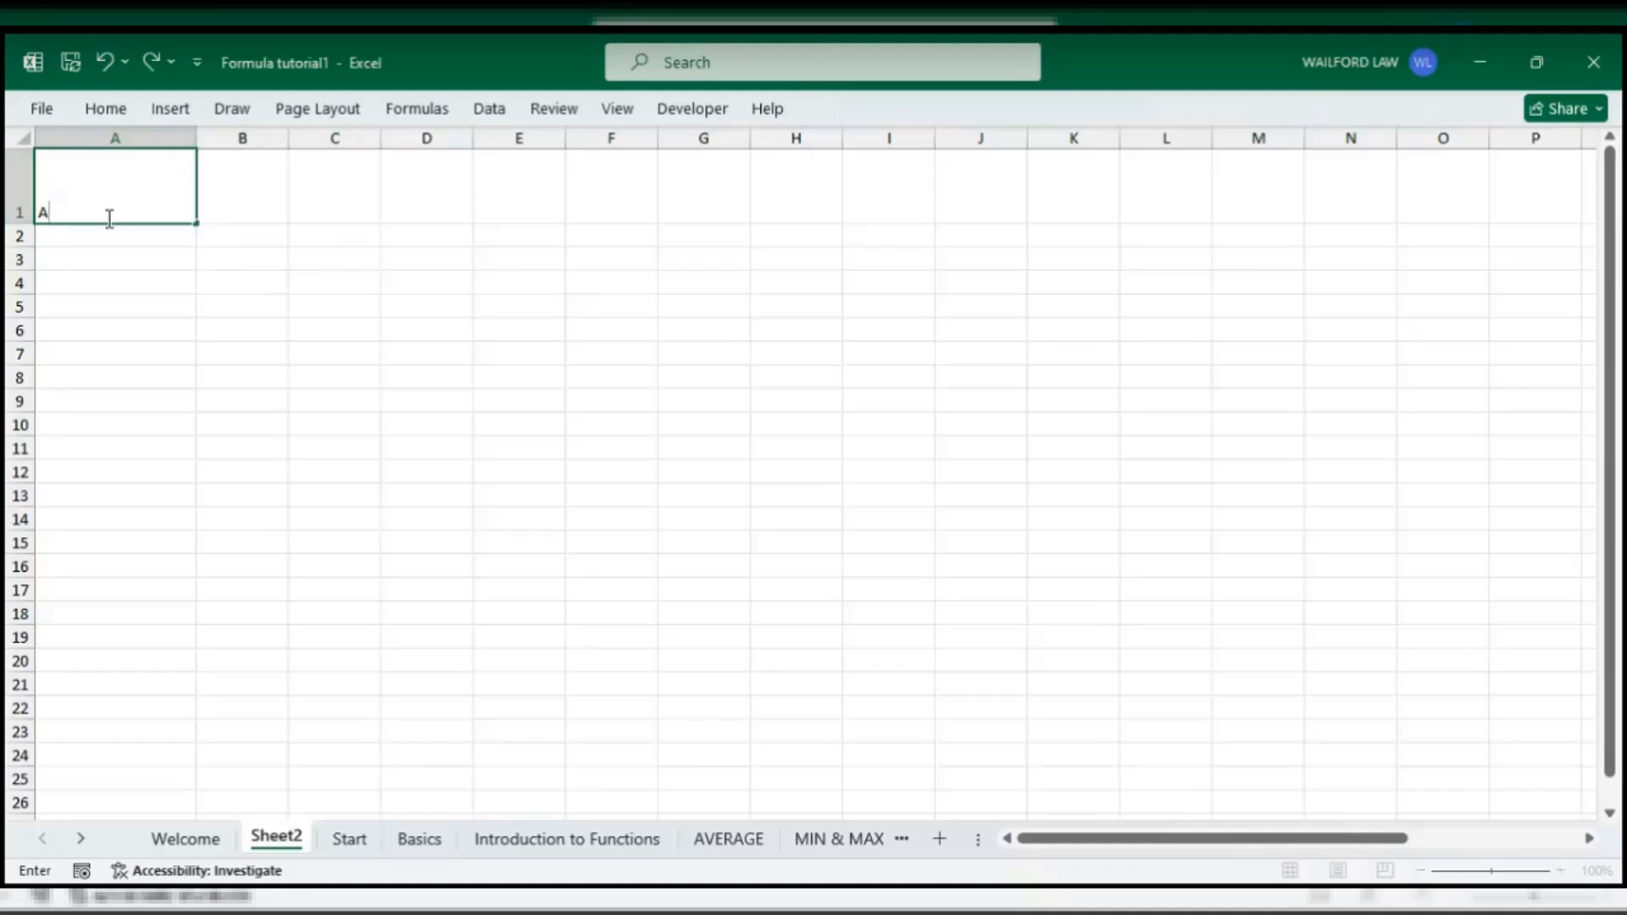
{"action": "type", "text": "1"}
{"action": "left_click", "coordinate": [119, 301]}
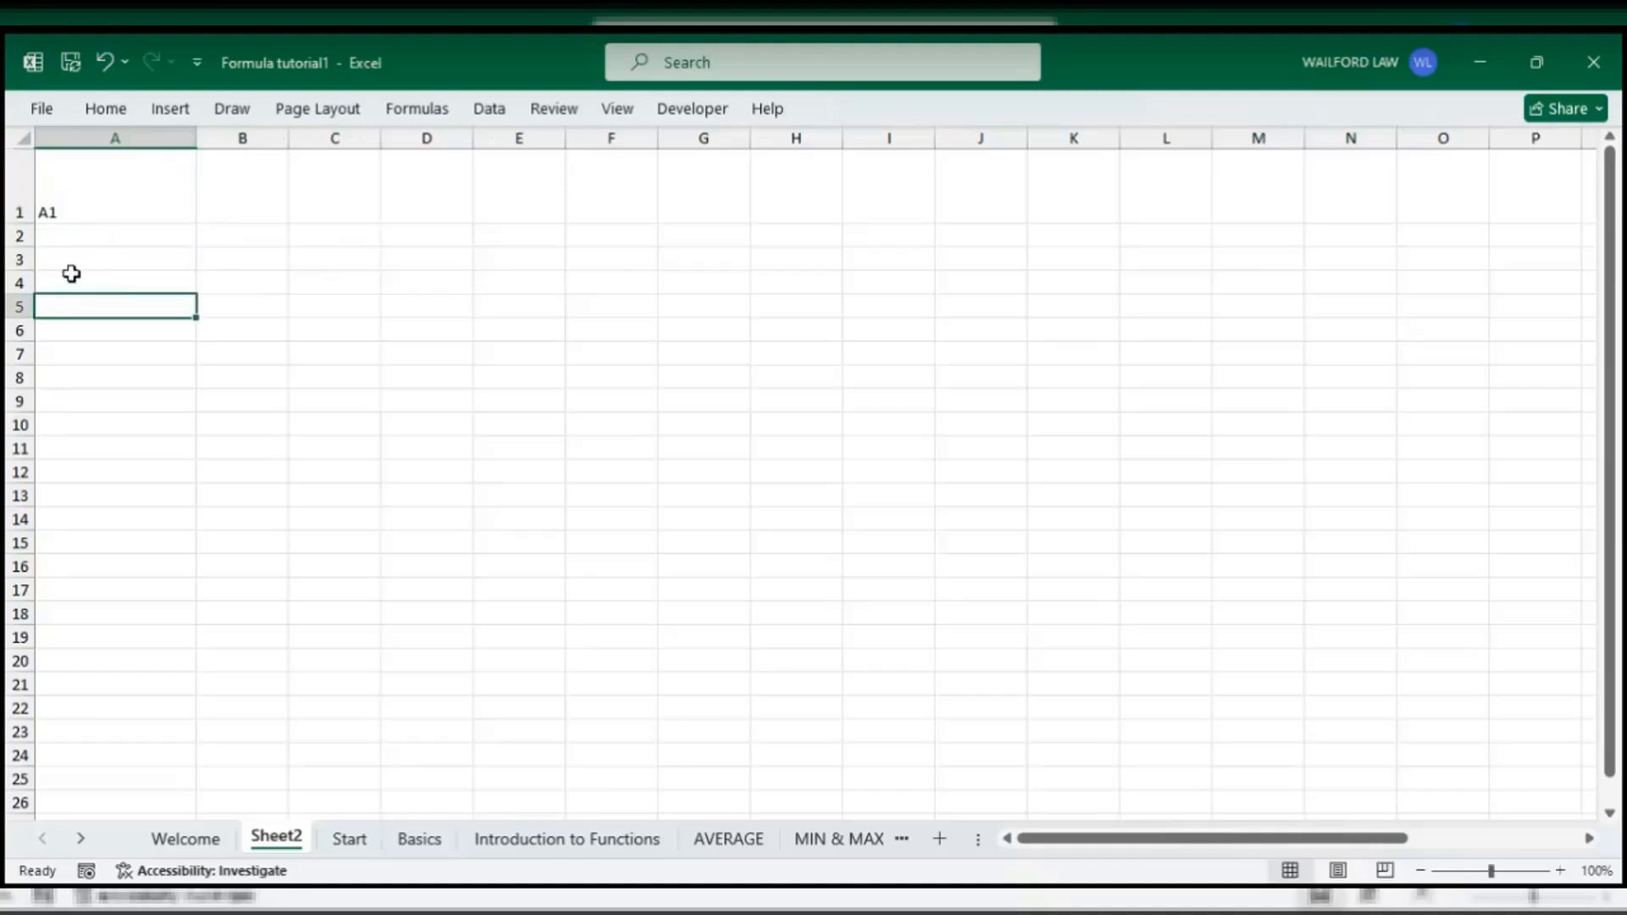
{"action": "left_click", "coordinate": [110, 202]}
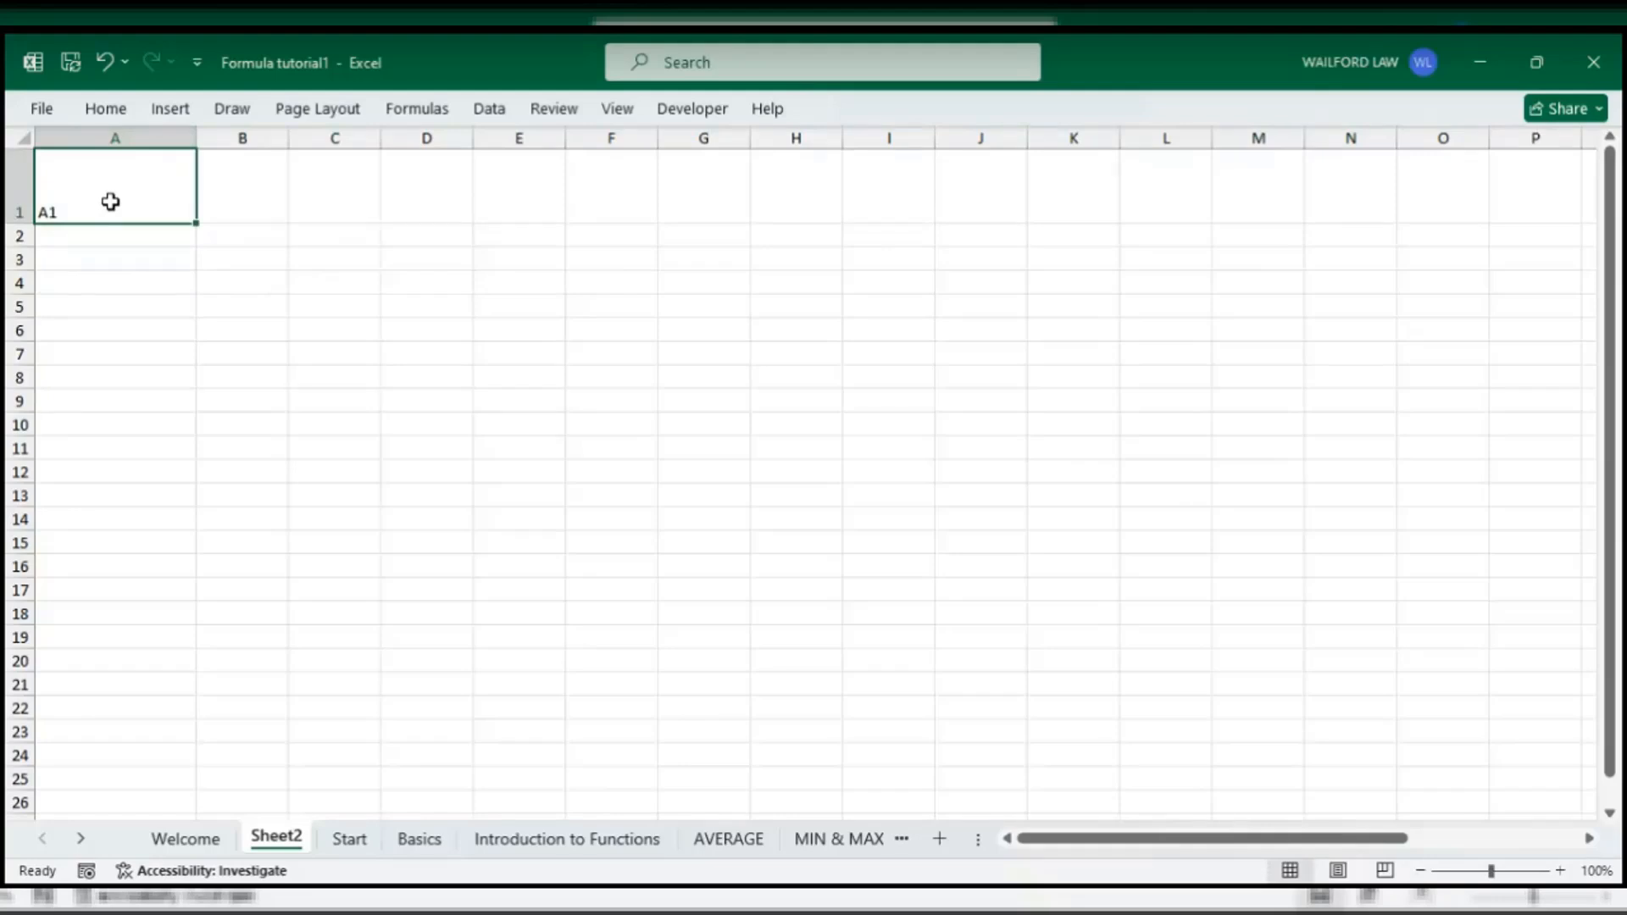
- Turn on the Formula Bar from the View tab and collapse the ribbon
{"action": "left_click", "coordinate": [434, 115]}
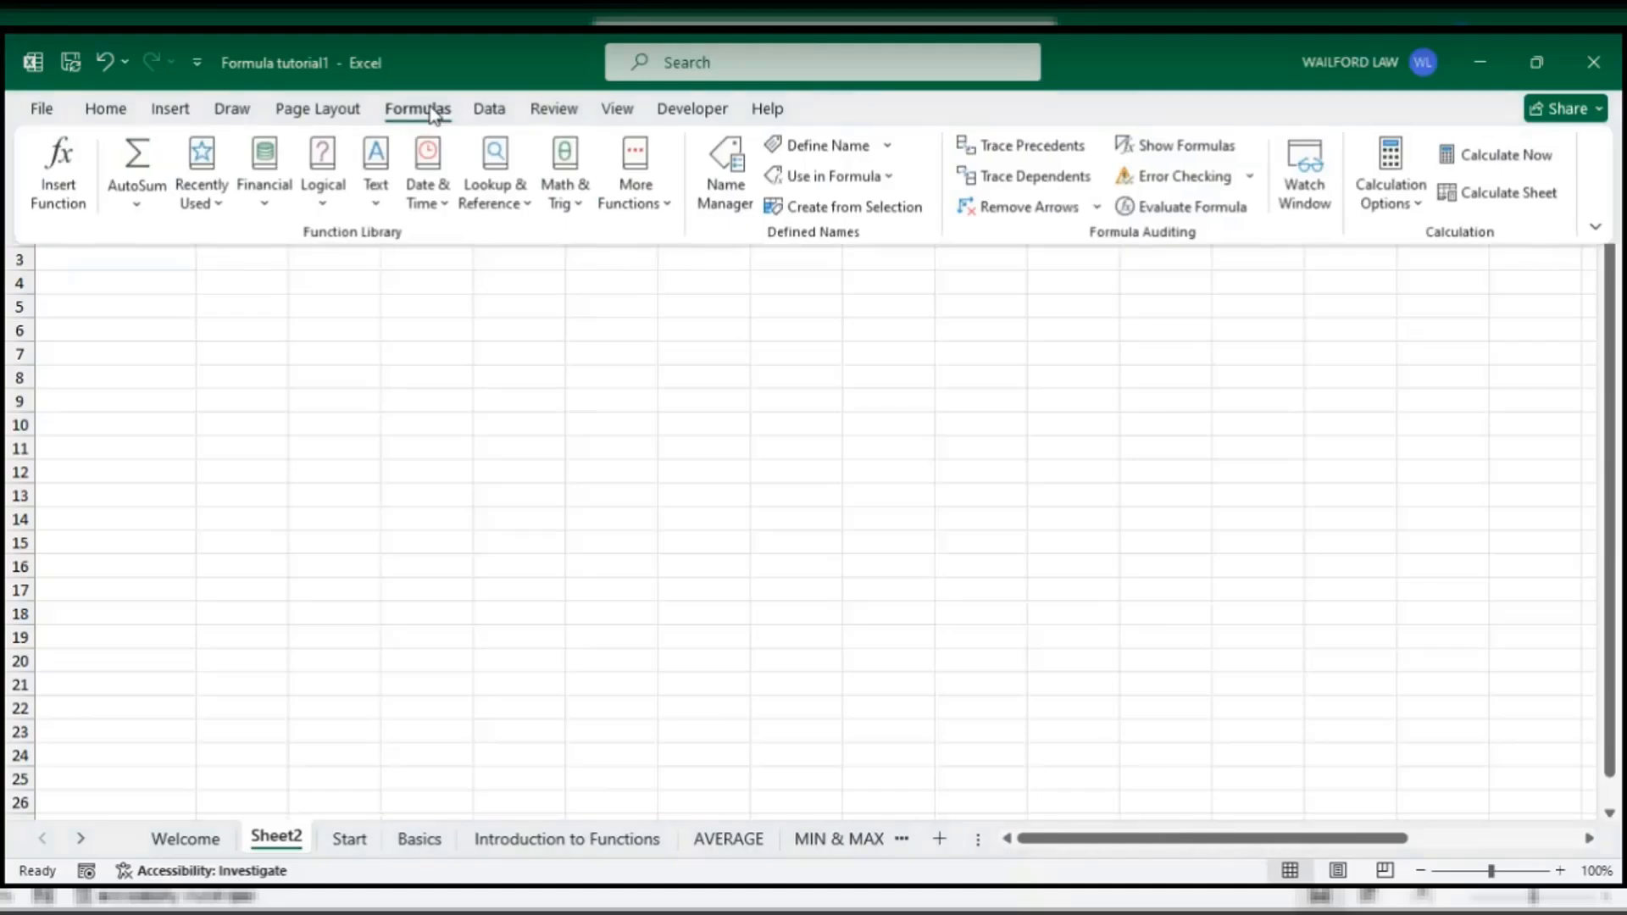
{"action": "left_click", "coordinate": [615, 112]}
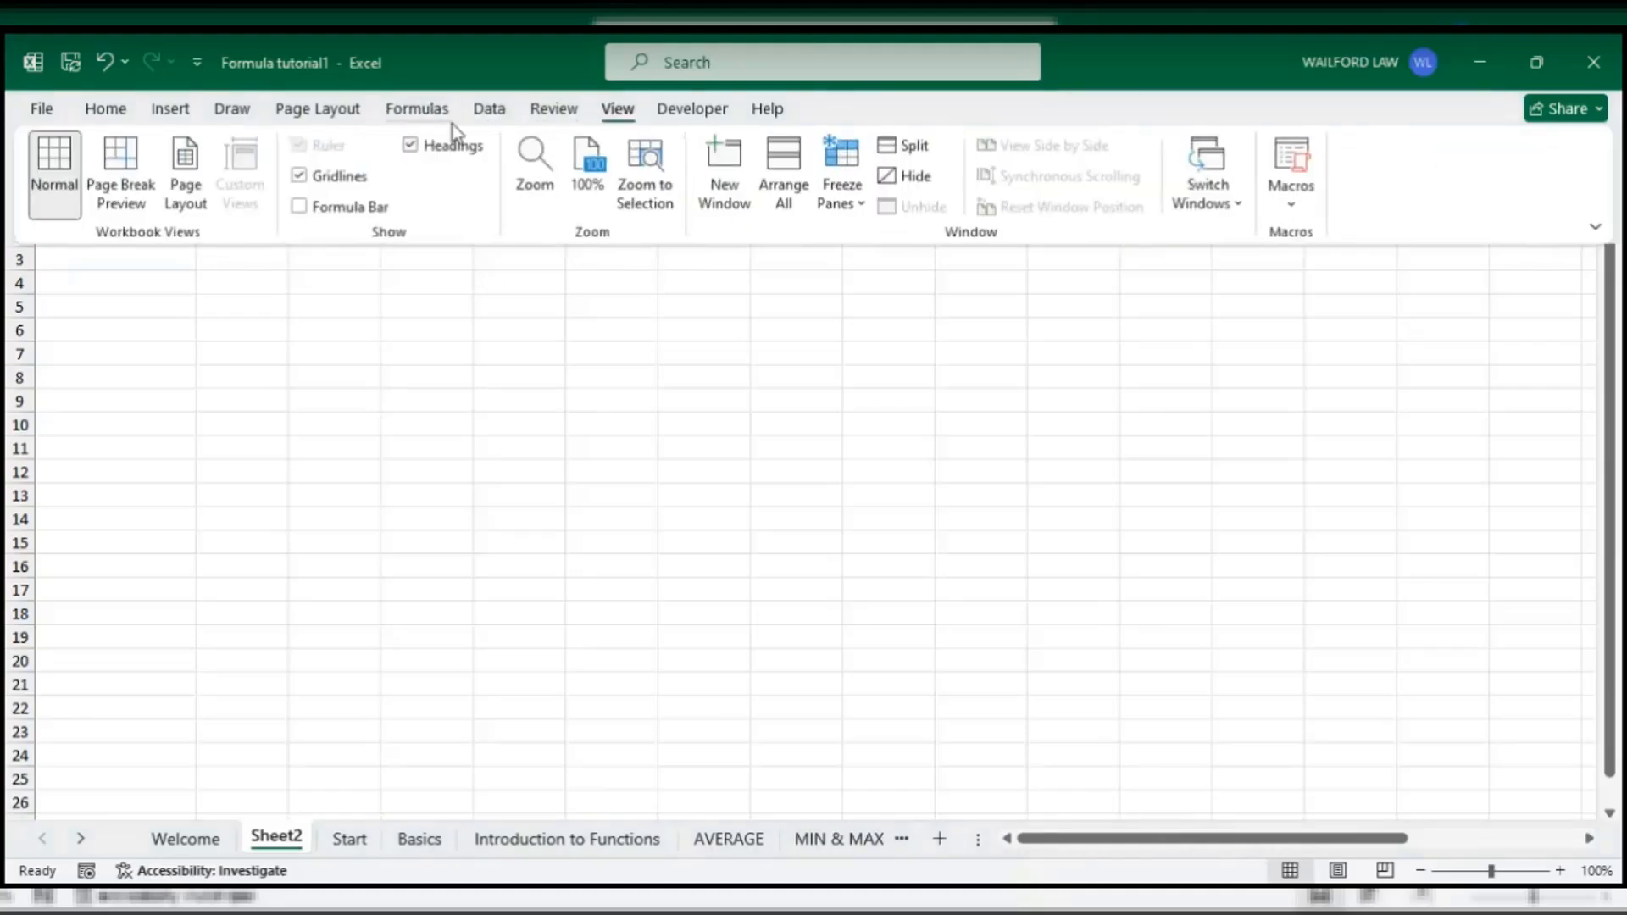
{"action": "left_click", "coordinate": [299, 206]}
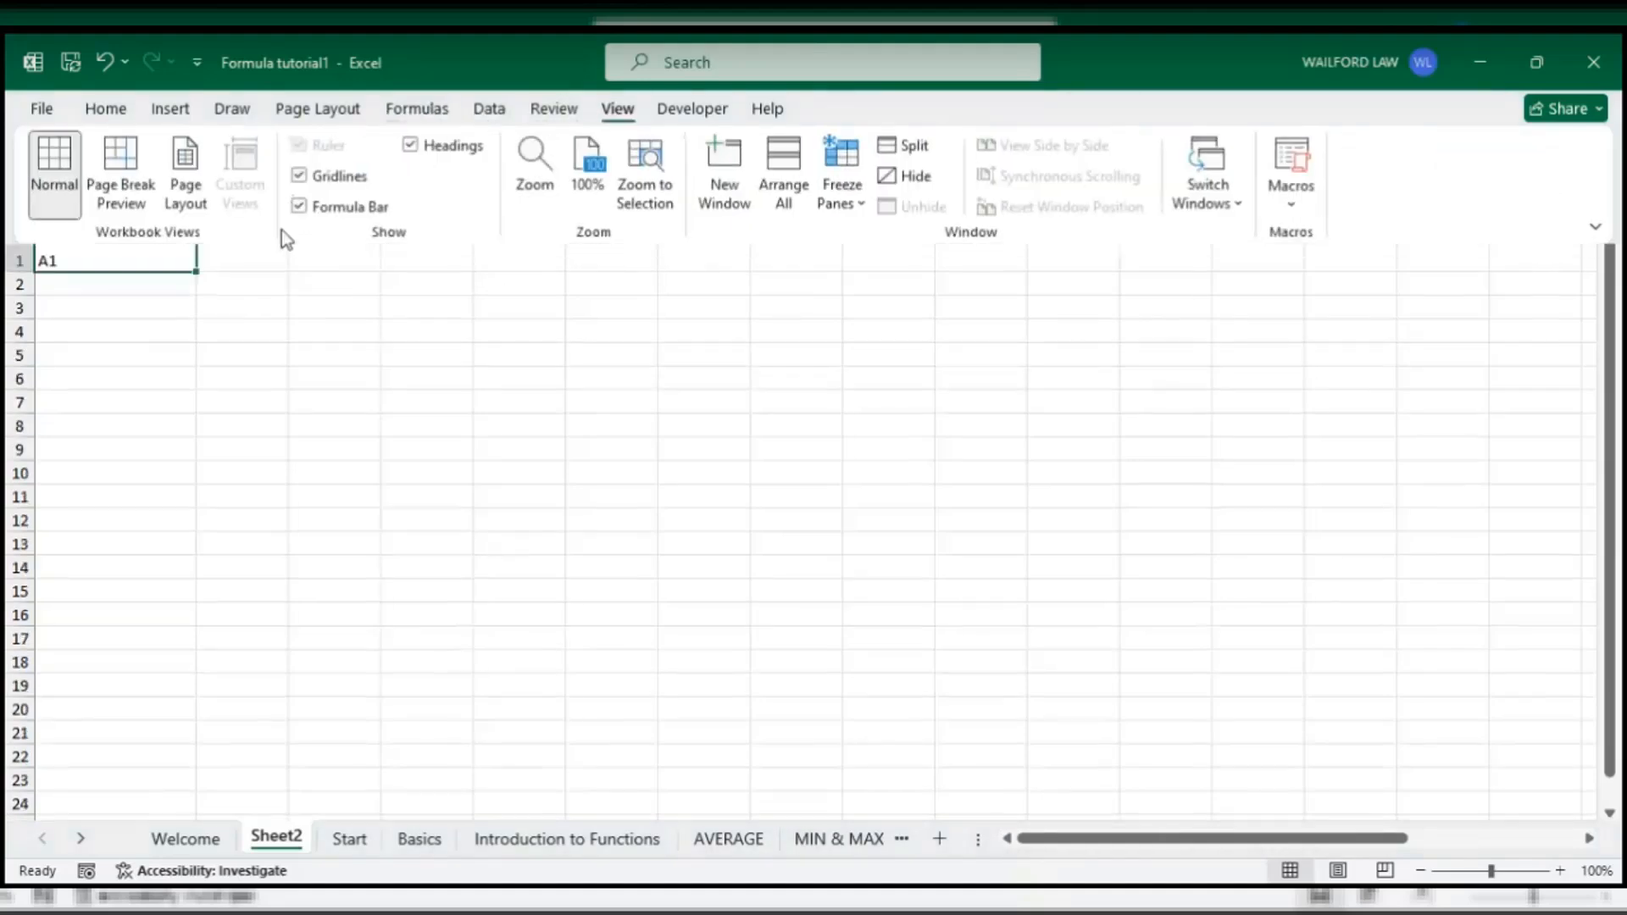
{"action": "left_click", "coordinate": [114, 112]}
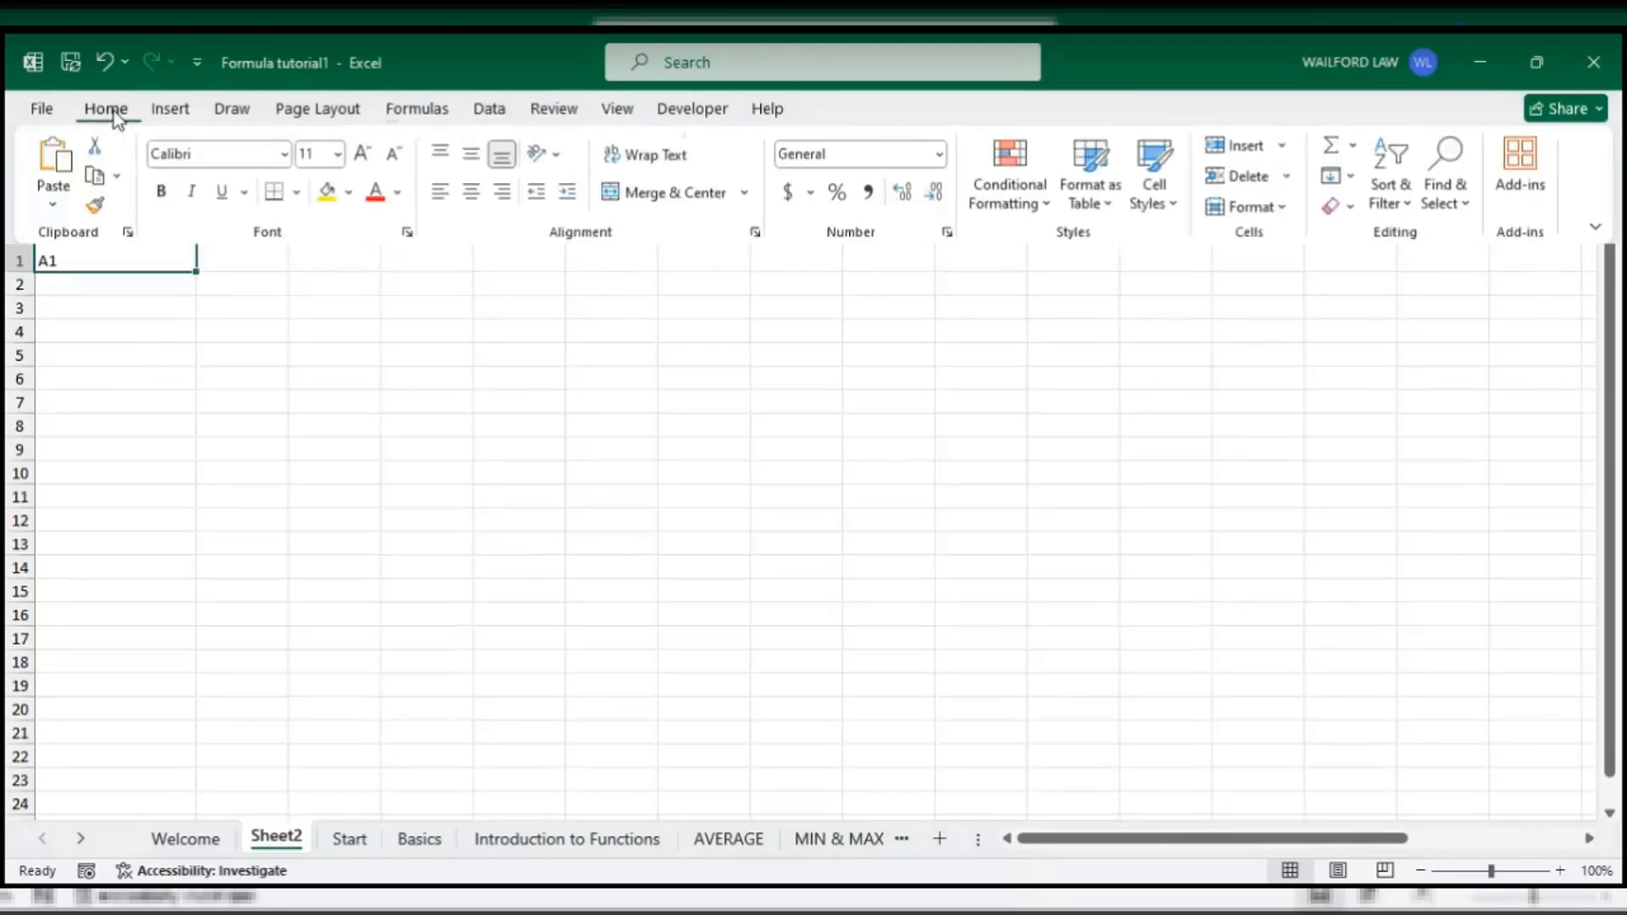
{"action": "key", "text": "ctrl+F1"}
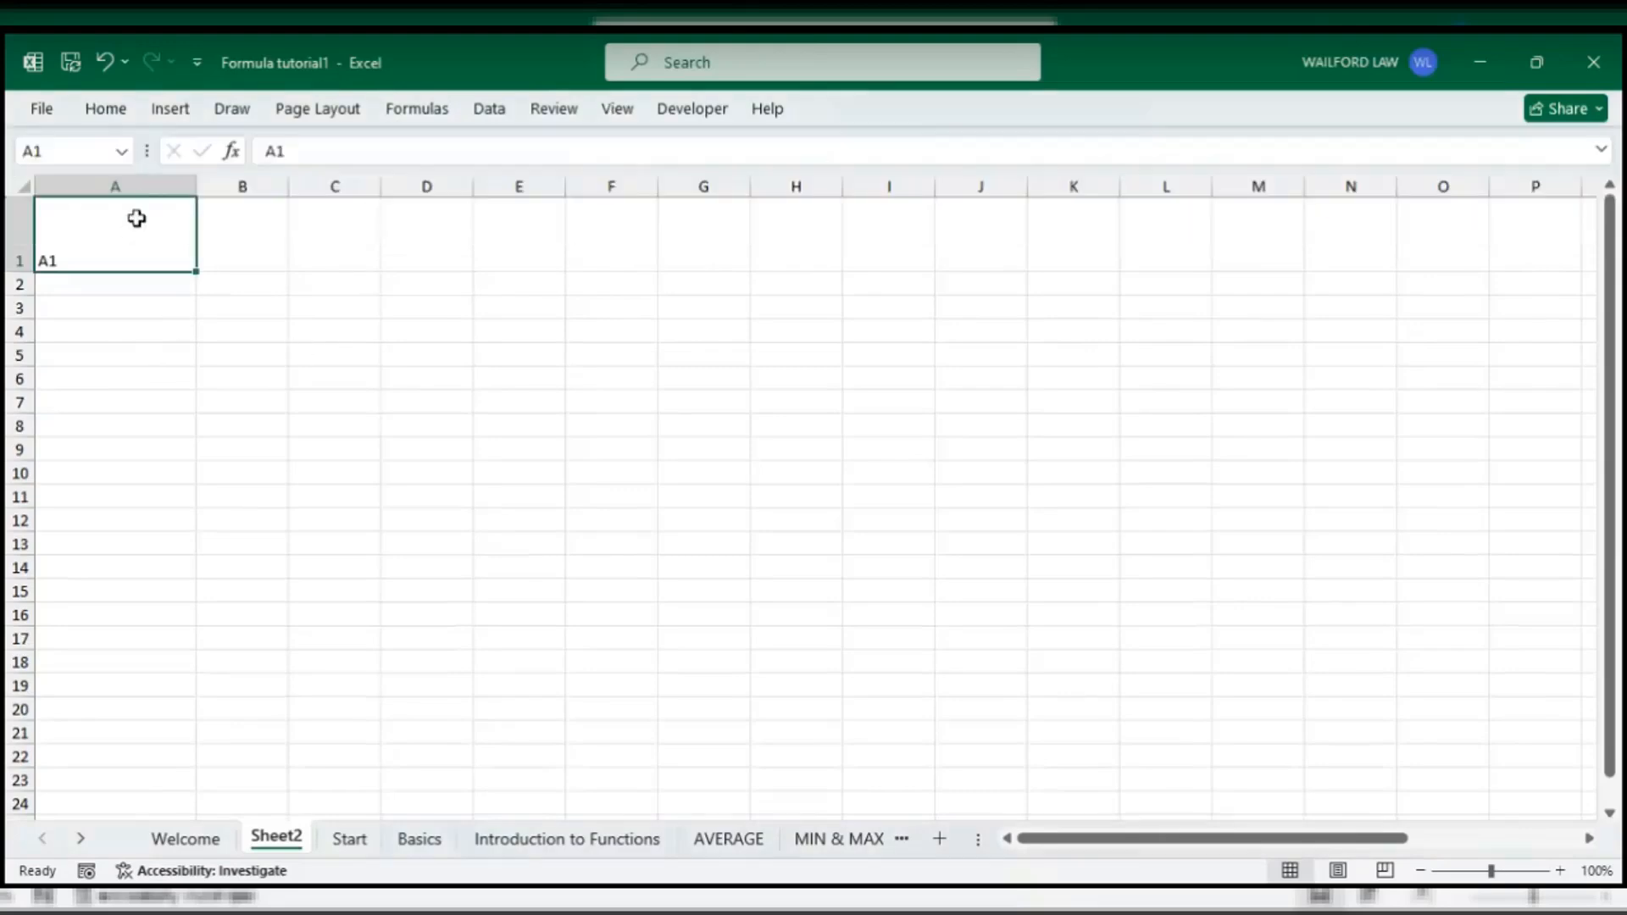
- Select D4, A1 and B1 to see each address in the Name Box
{"action": "left_click", "coordinate": [385, 329]}
{"action": "left_click", "coordinate": [116, 242]}
{"action": "left_click", "coordinate": [84, 150]}
{"action": "left_click", "coordinate": [263, 251]}
{"action": "left_click", "coordinate": [79, 151]}
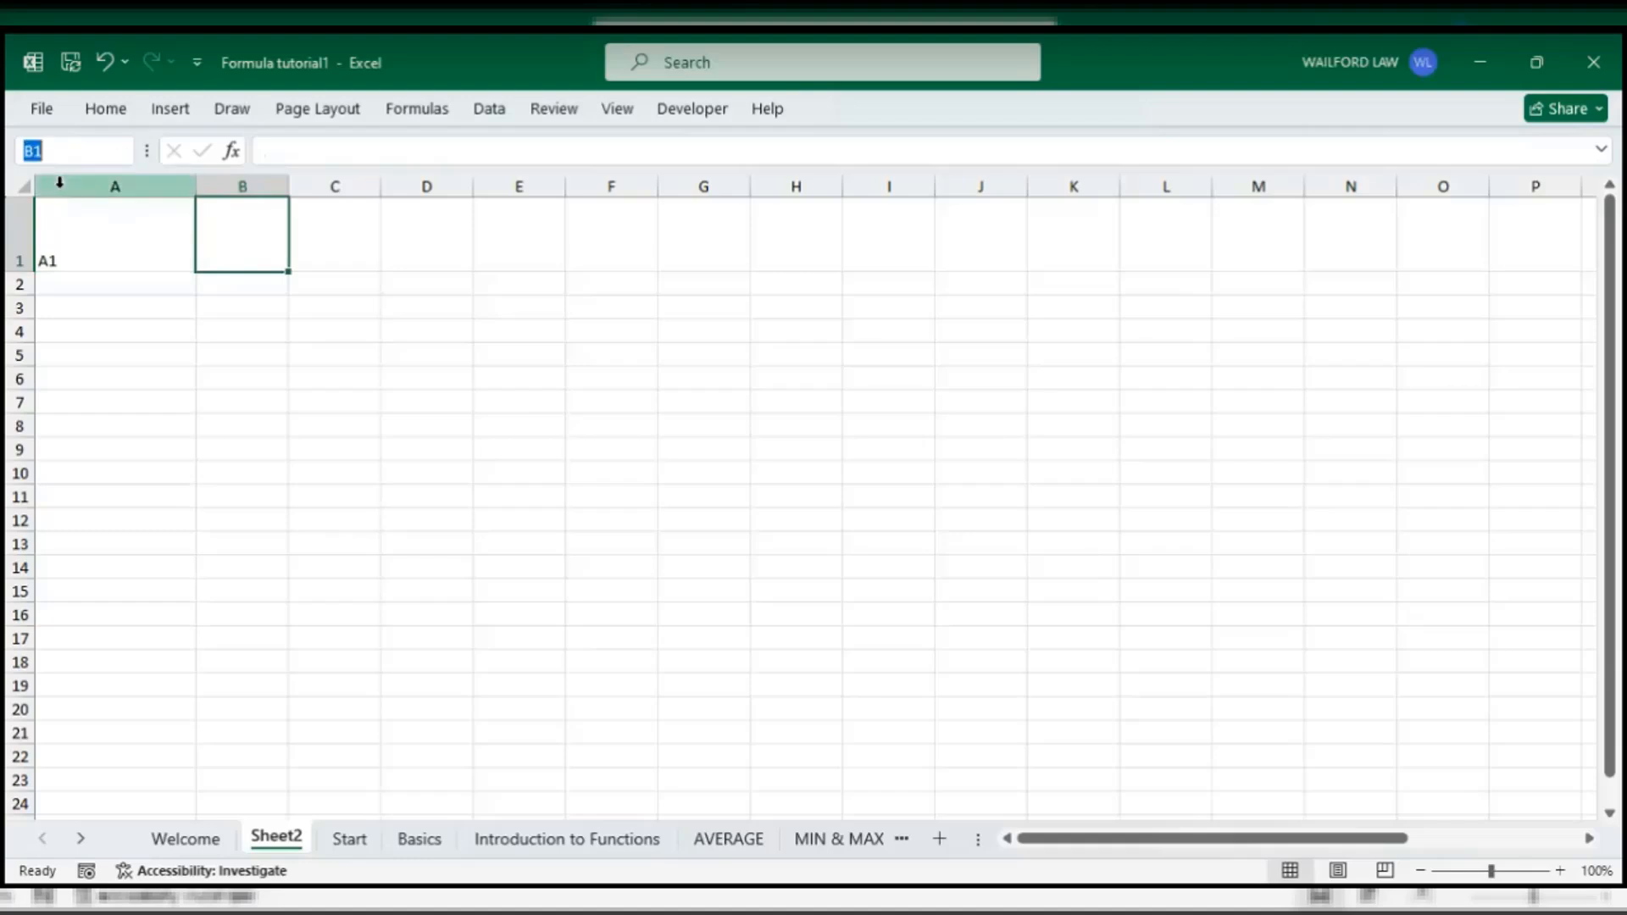
- Select cell B1 and type its label B1
{"action": "left_click", "coordinate": [258, 176]}
{"action": "left_click", "coordinate": [13, 244]}
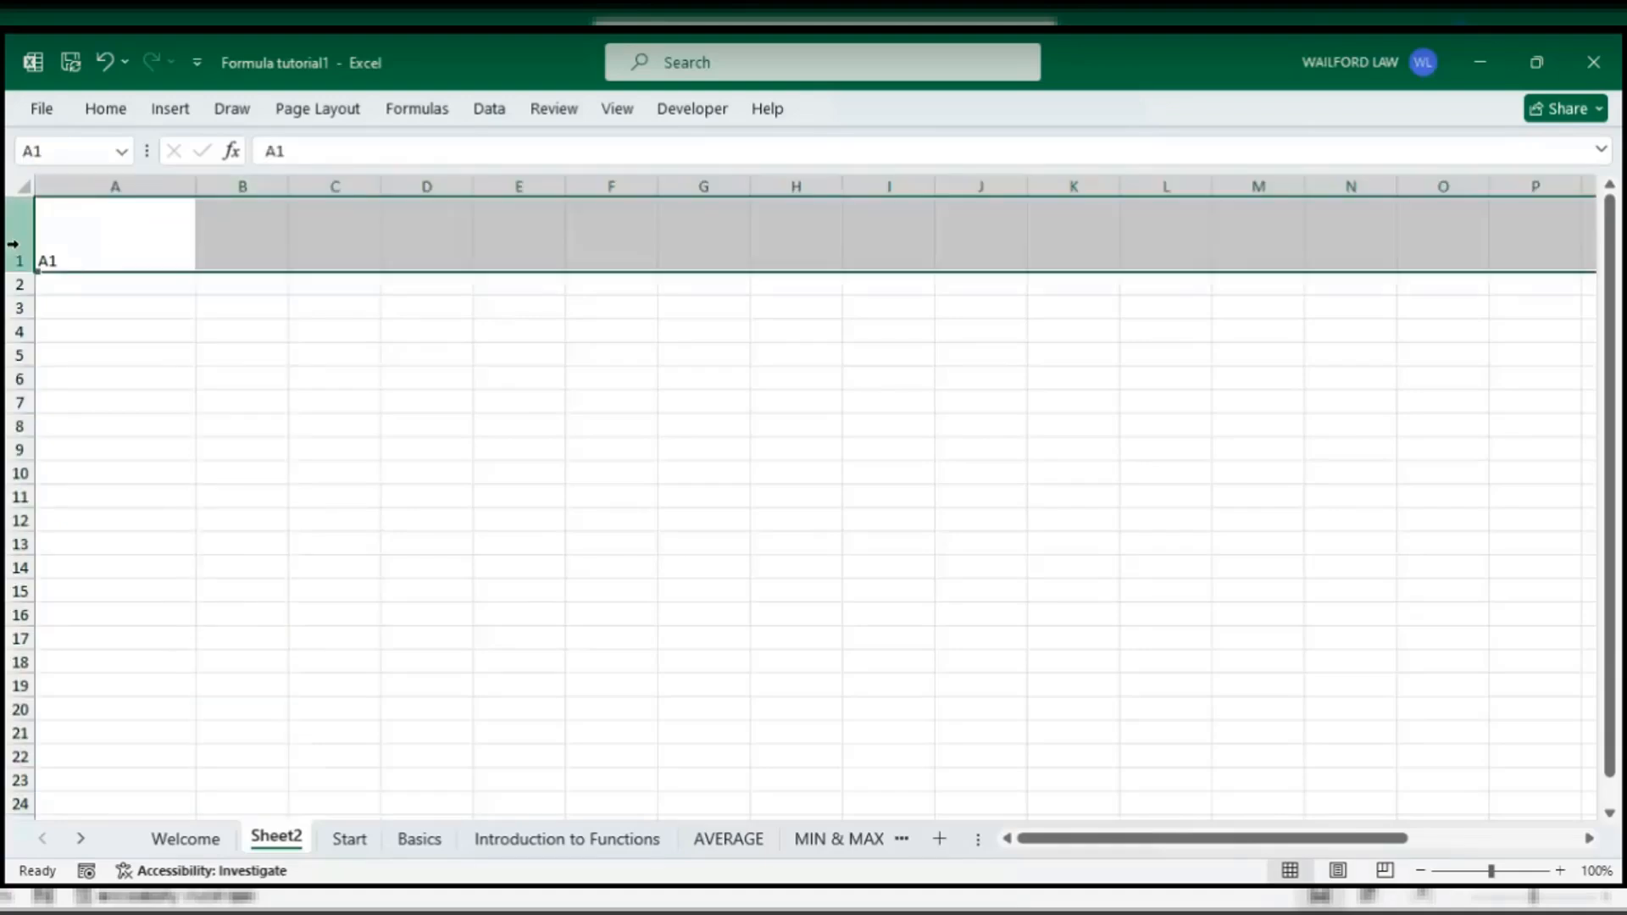
{"action": "left_click", "coordinate": [265, 252]}
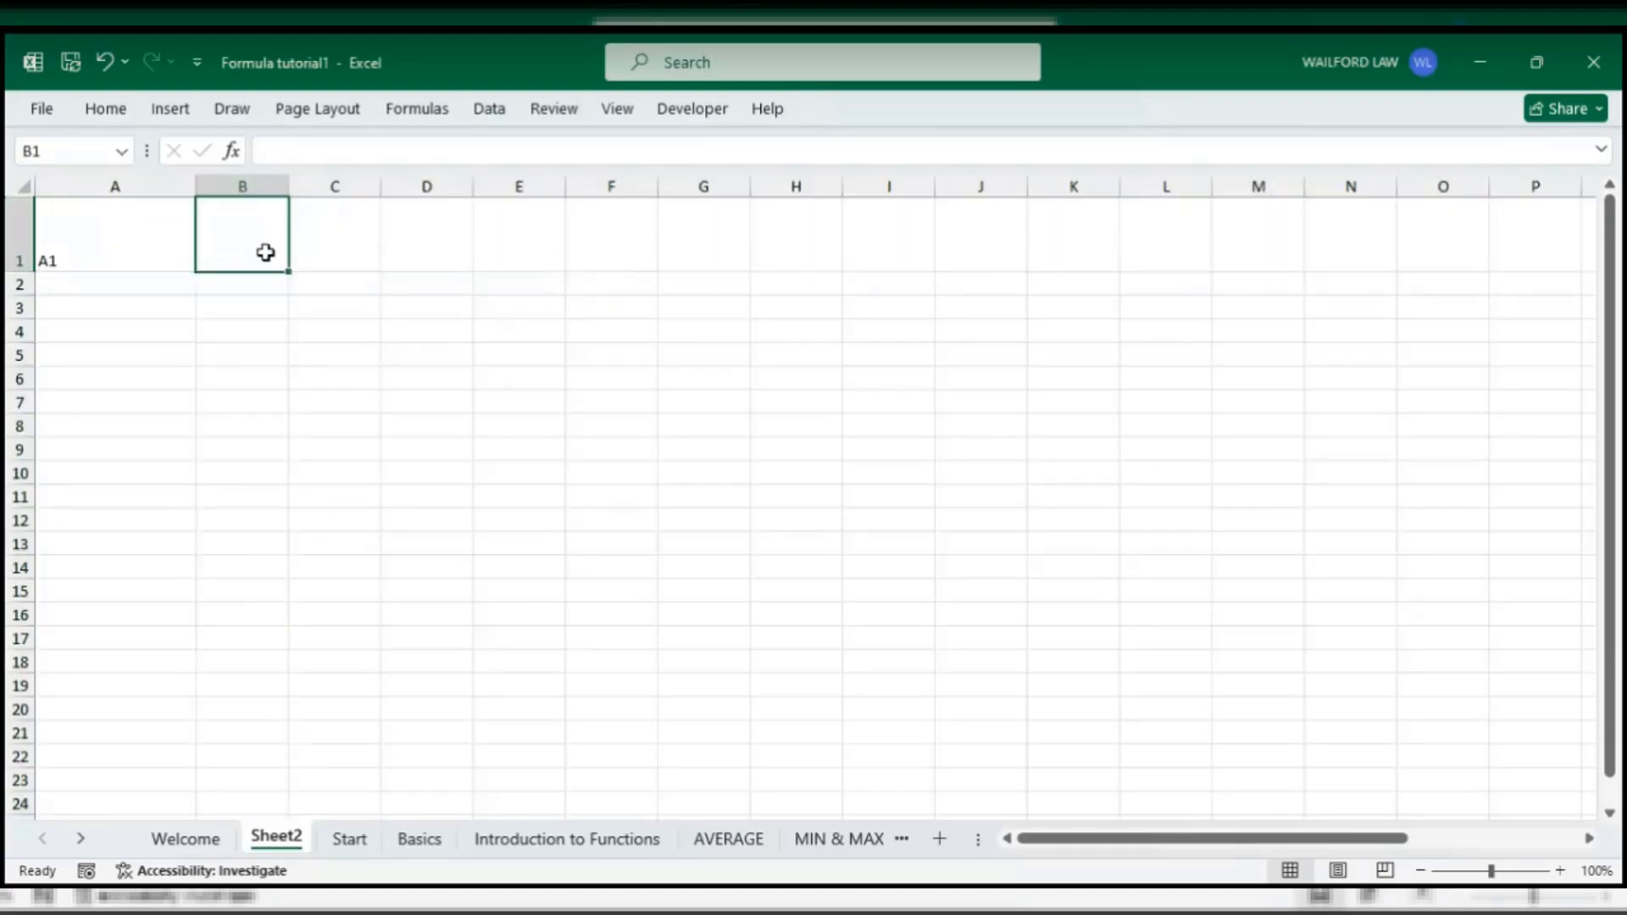
{"action": "type", "text": "B"}
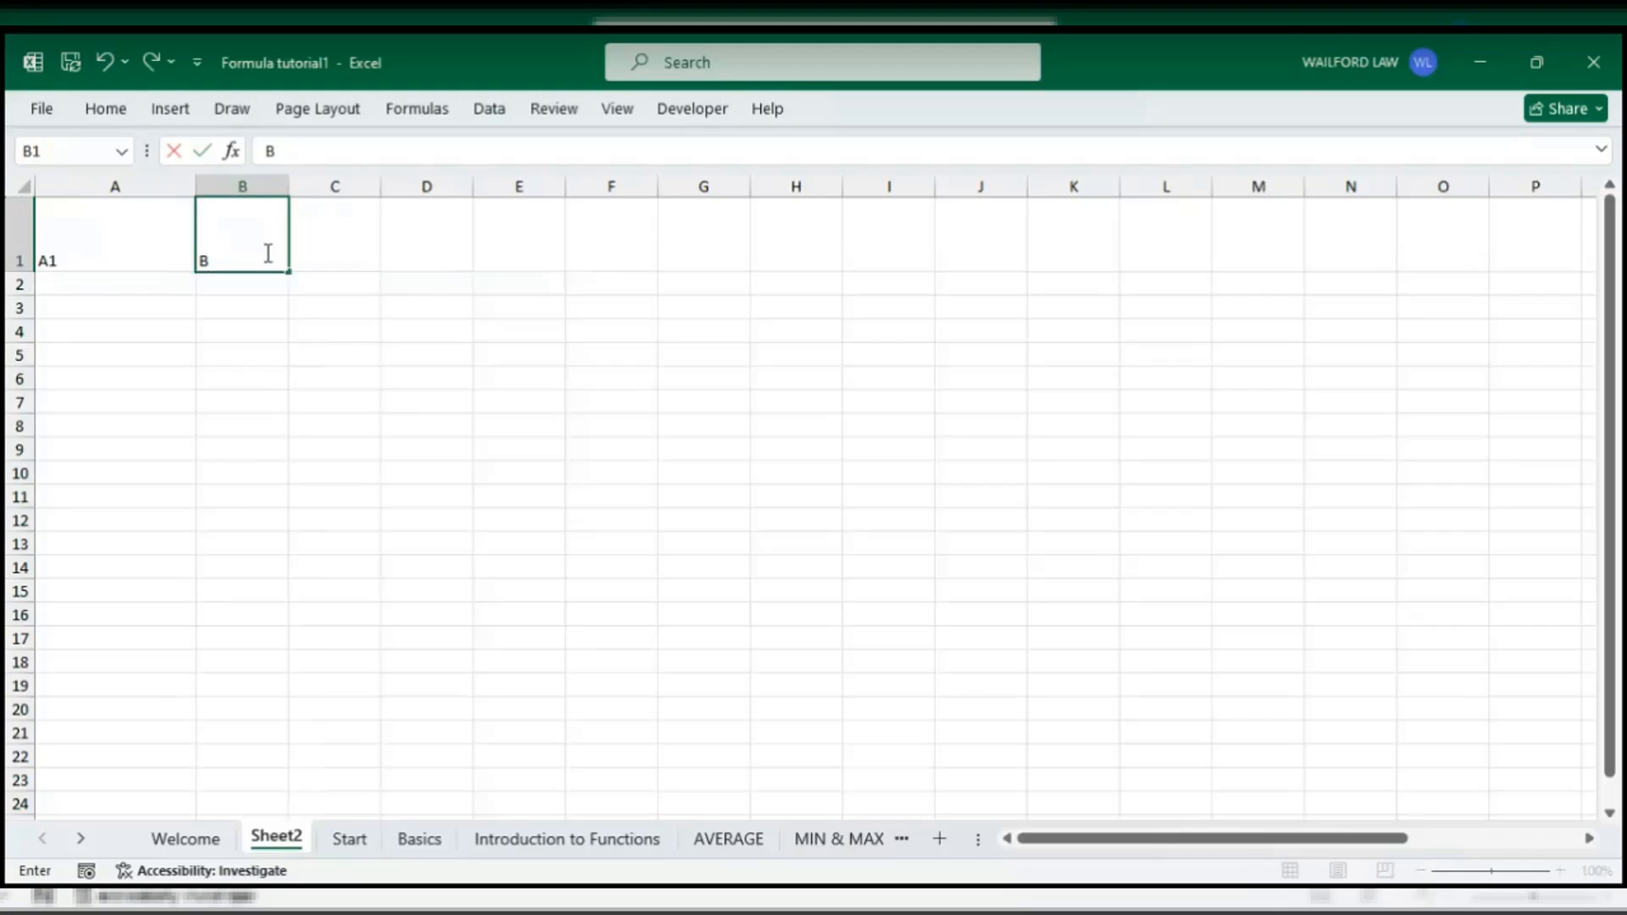
{"action": "type", "text": "1"}
{"action": "left_click", "coordinate": [988, 545]}
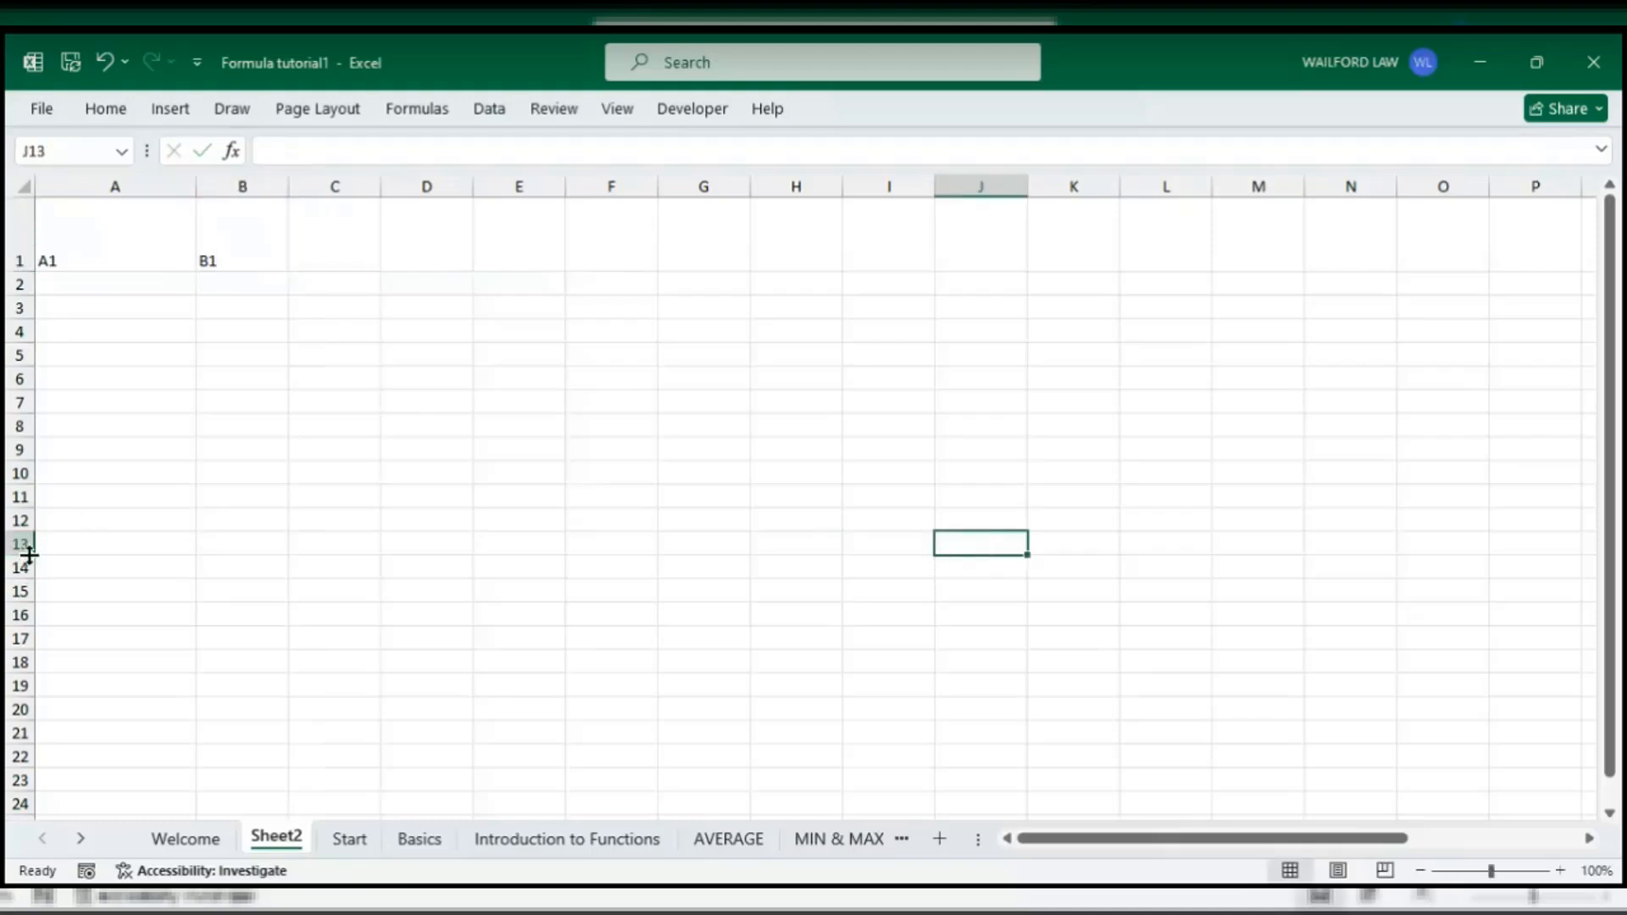
{"action": "left_click_drag", "start_coordinate": [30, 555], "coordinate": [29, 619]}
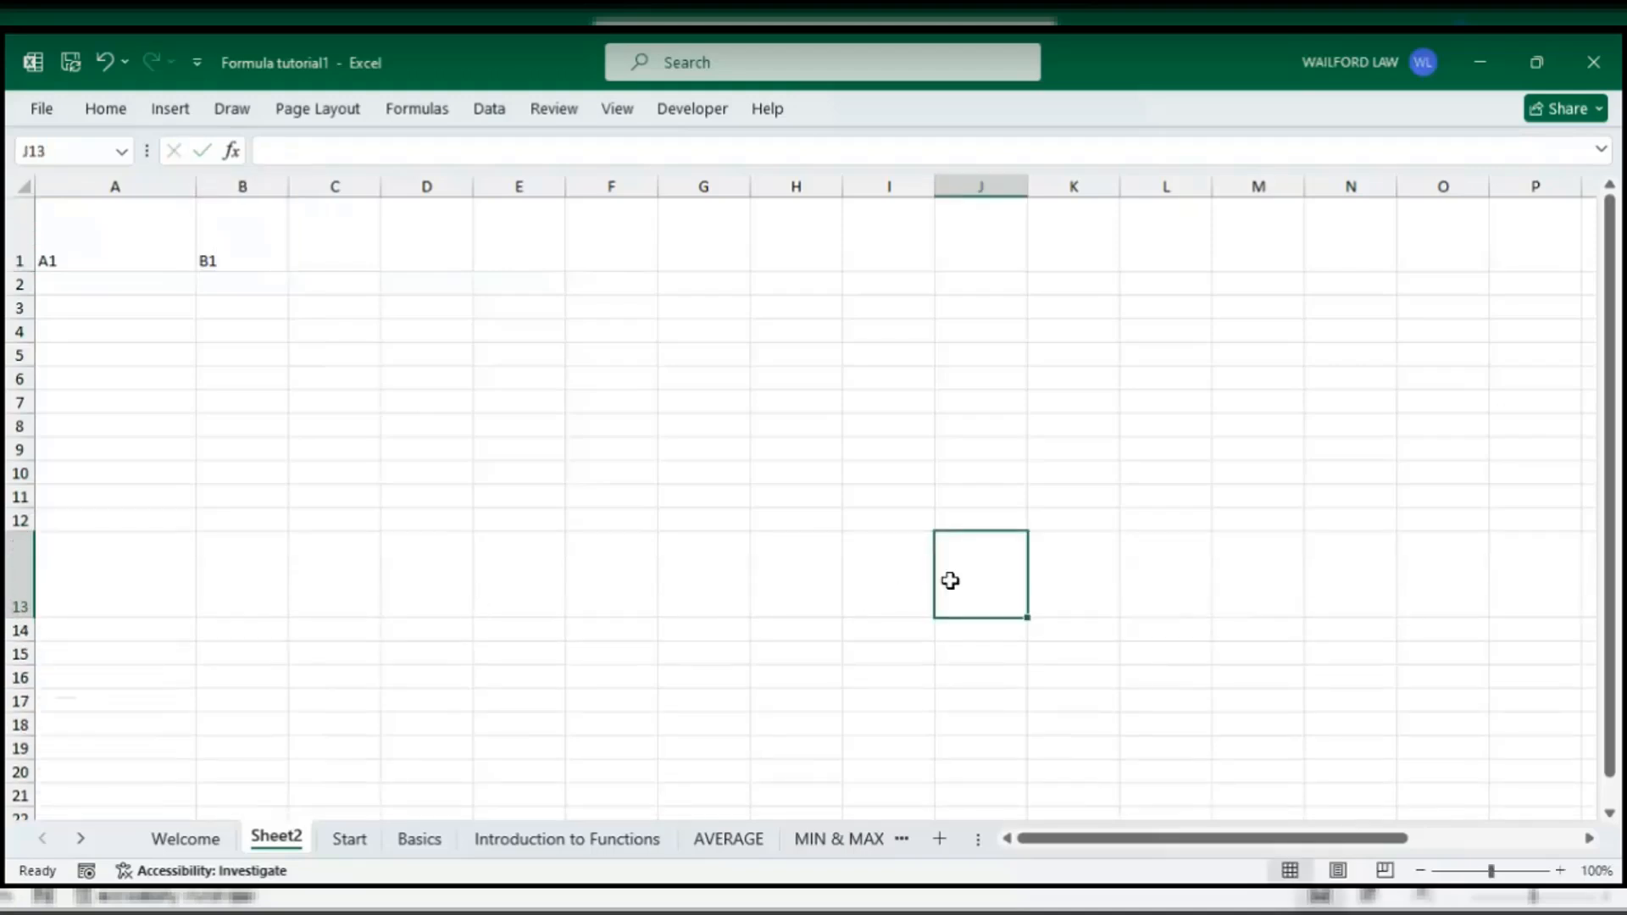
{"action": "left_click", "coordinate": [106, 110]}
{"action": "left_click", "coordinate": [327, 193]}
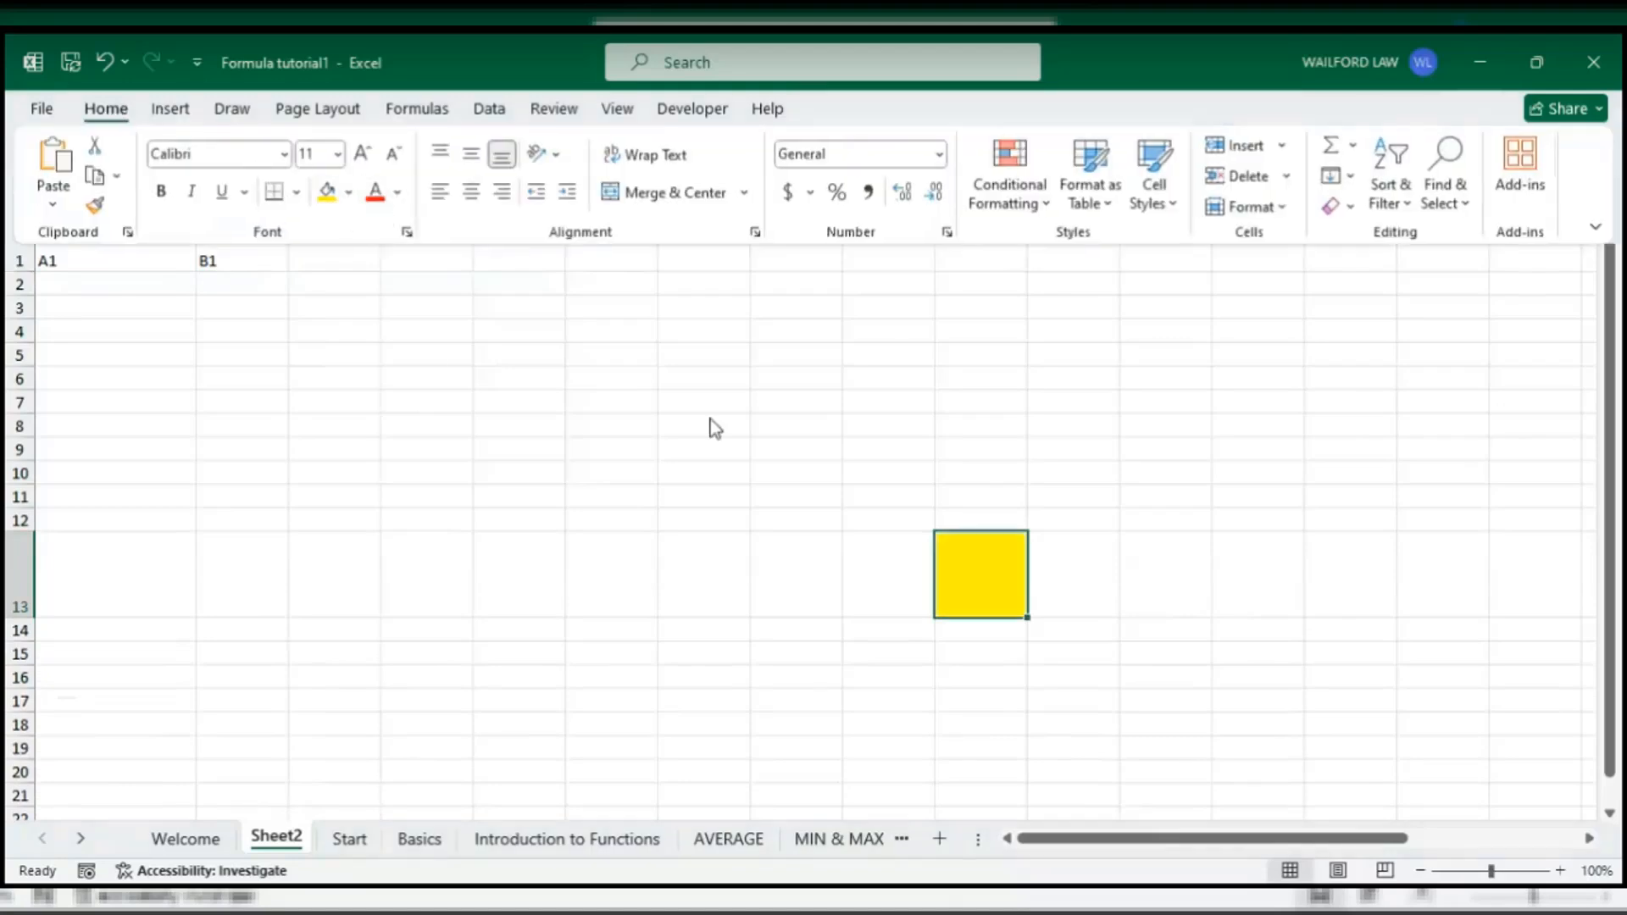
{"action": "left_click", "coordinate": [1035, 695]}
{"action": "left_click", "coordinate": [978, 567]}
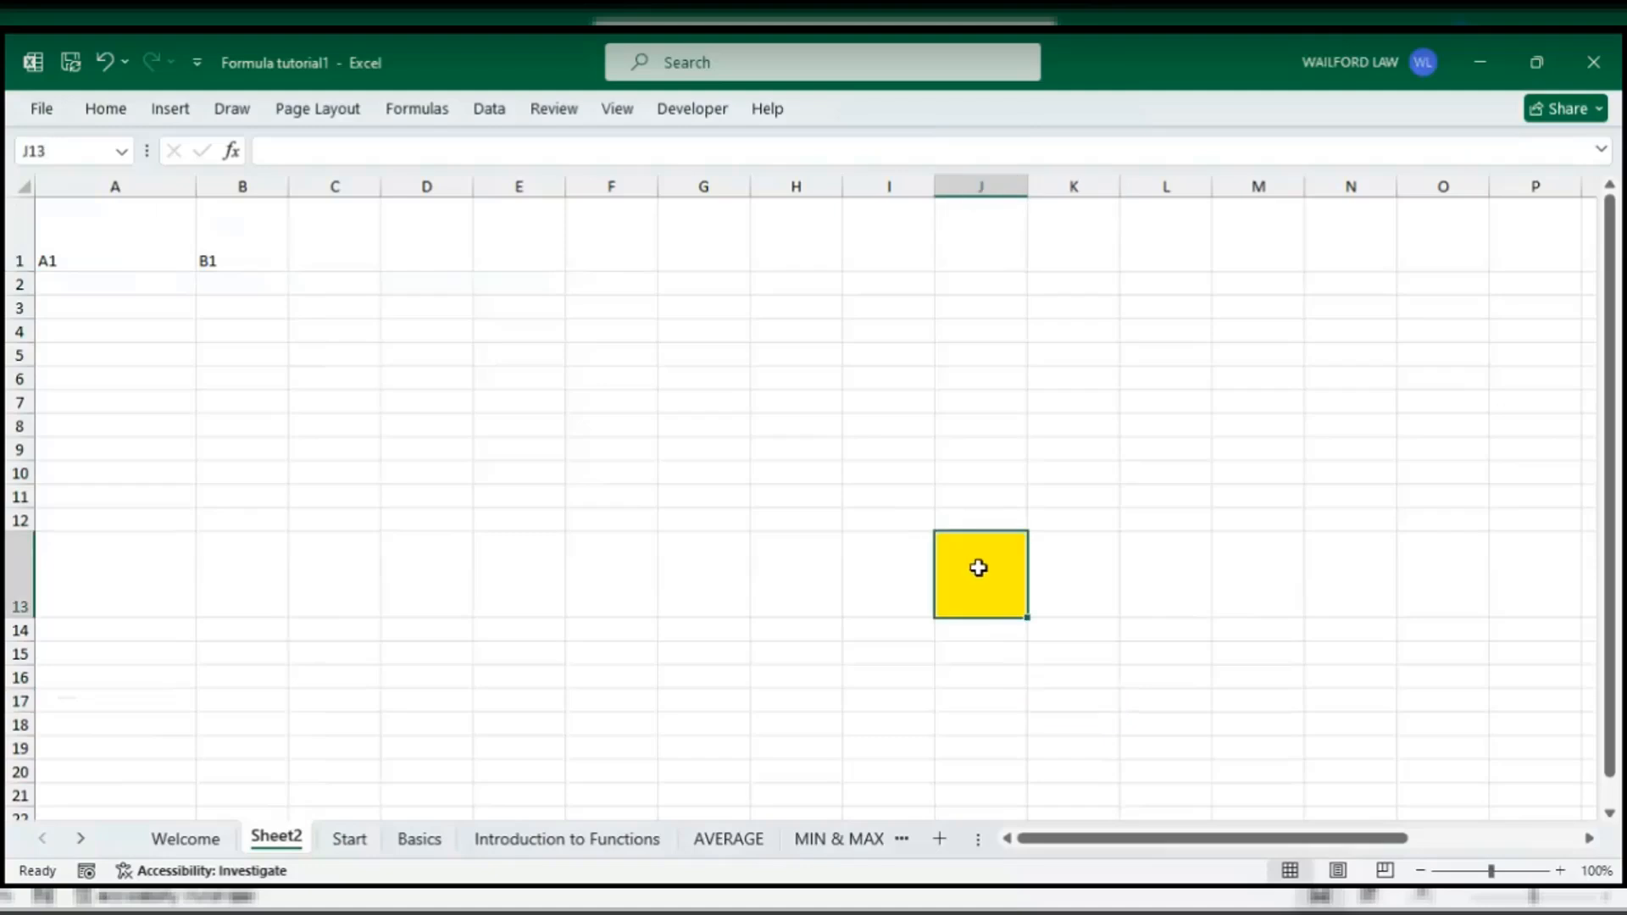
{"action": "left_click", "coordinate": [953, 174]}
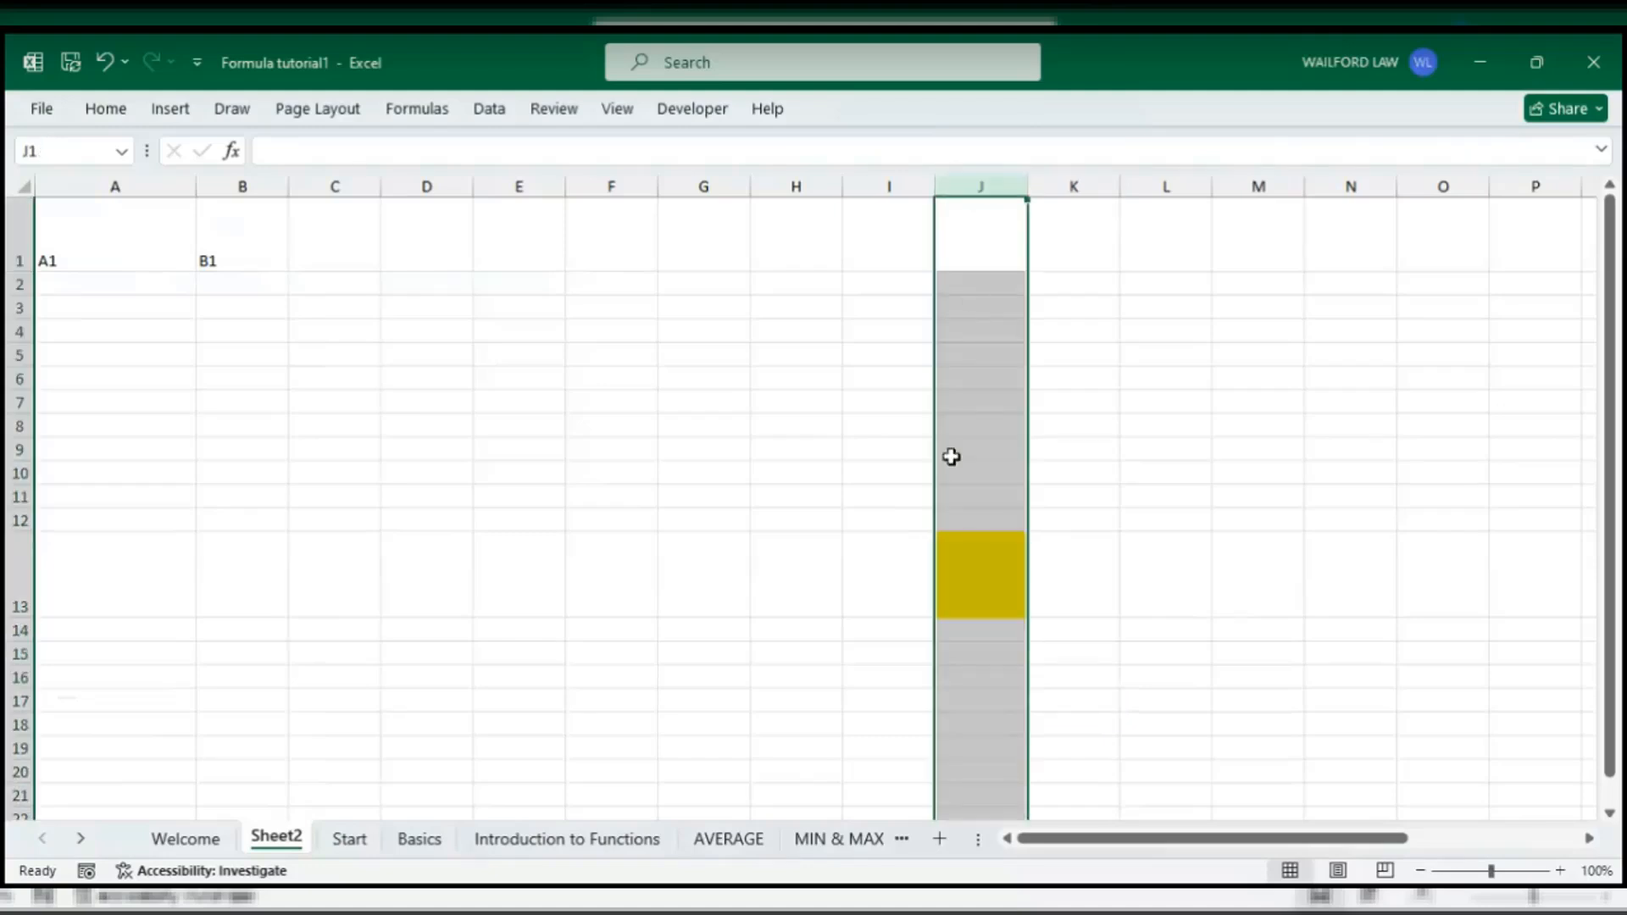
{"action": "left_click", "coordinate": [19, 586]}
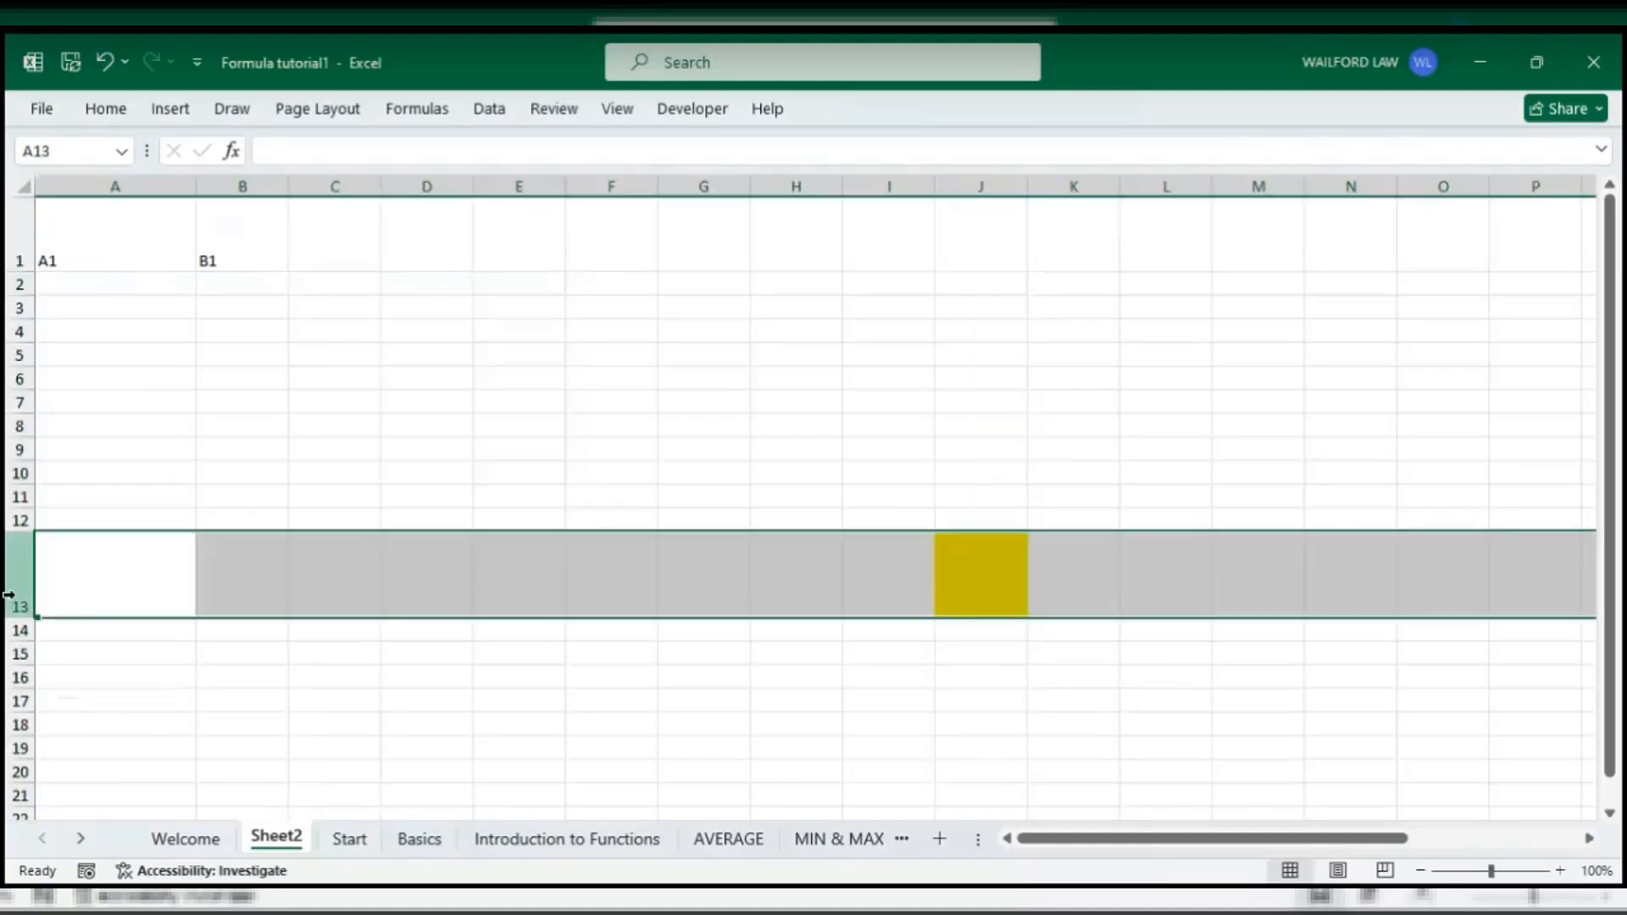
{"action": "left_click", "coordinate": [9, 596]}
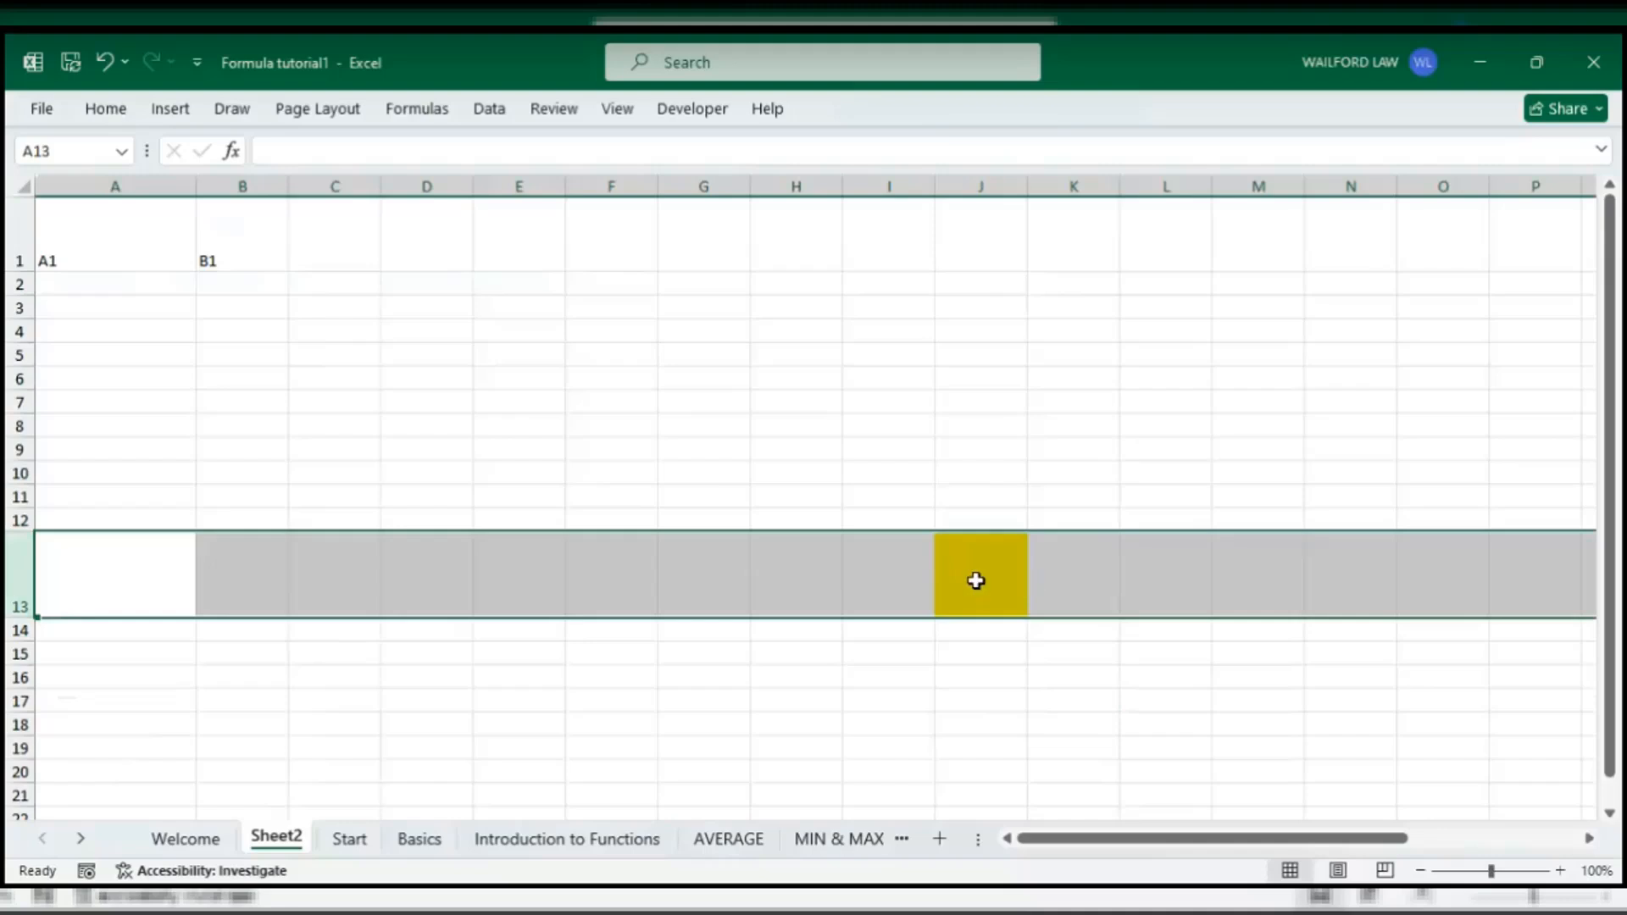
{"action": "left_click", "coordinate": [977, 581]}
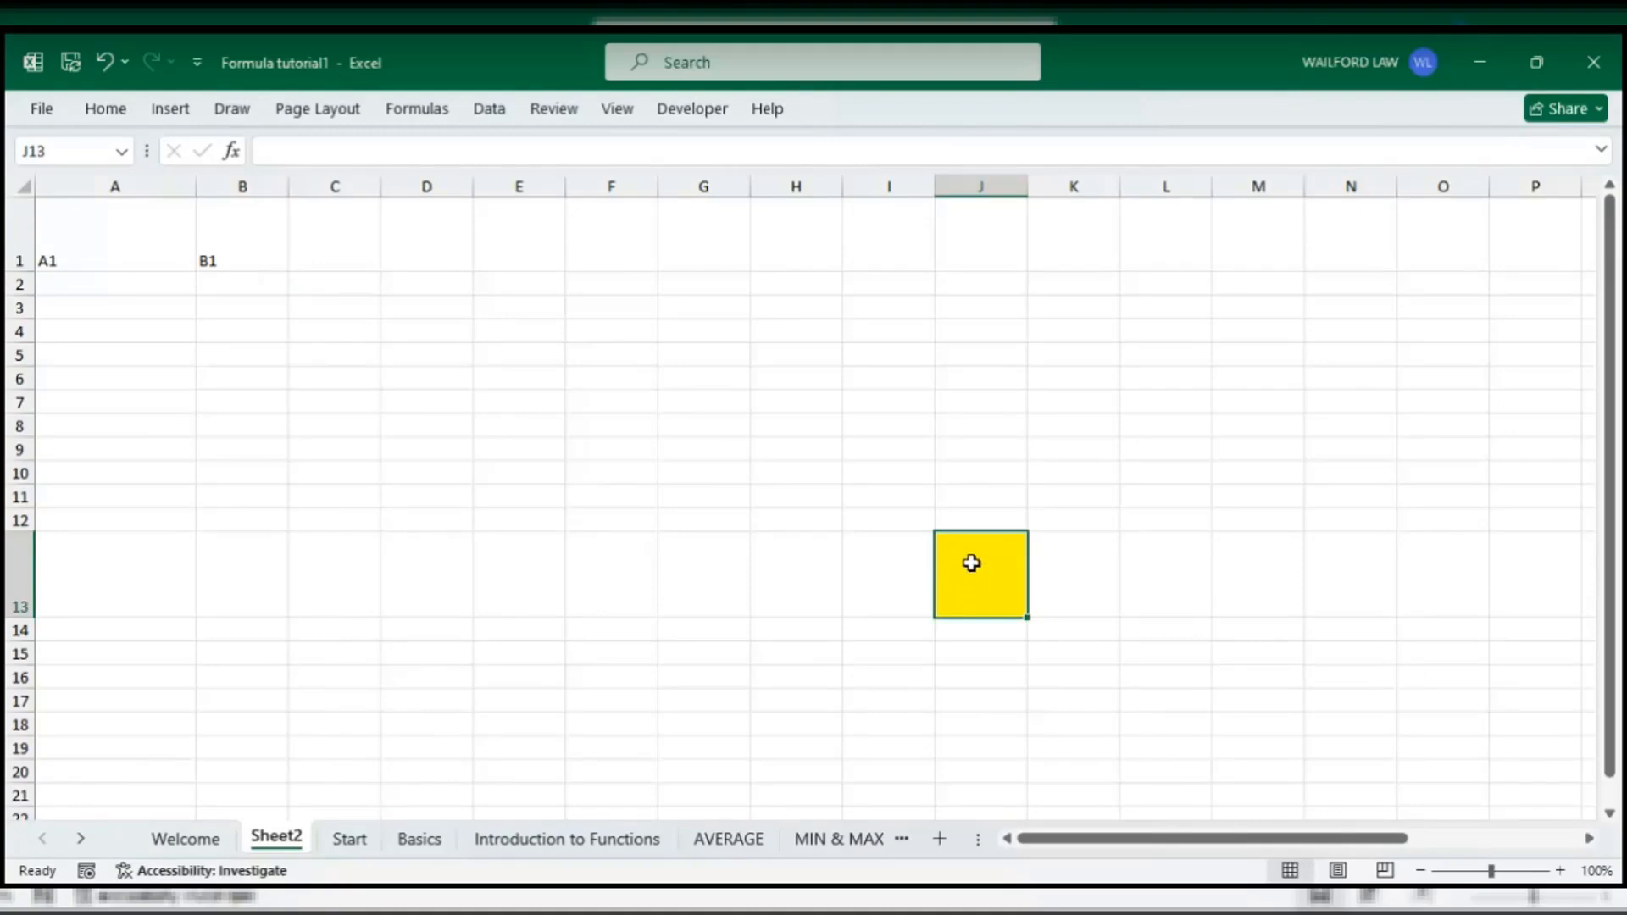
{"action": "left_click", "coordinate": [72, 152]}
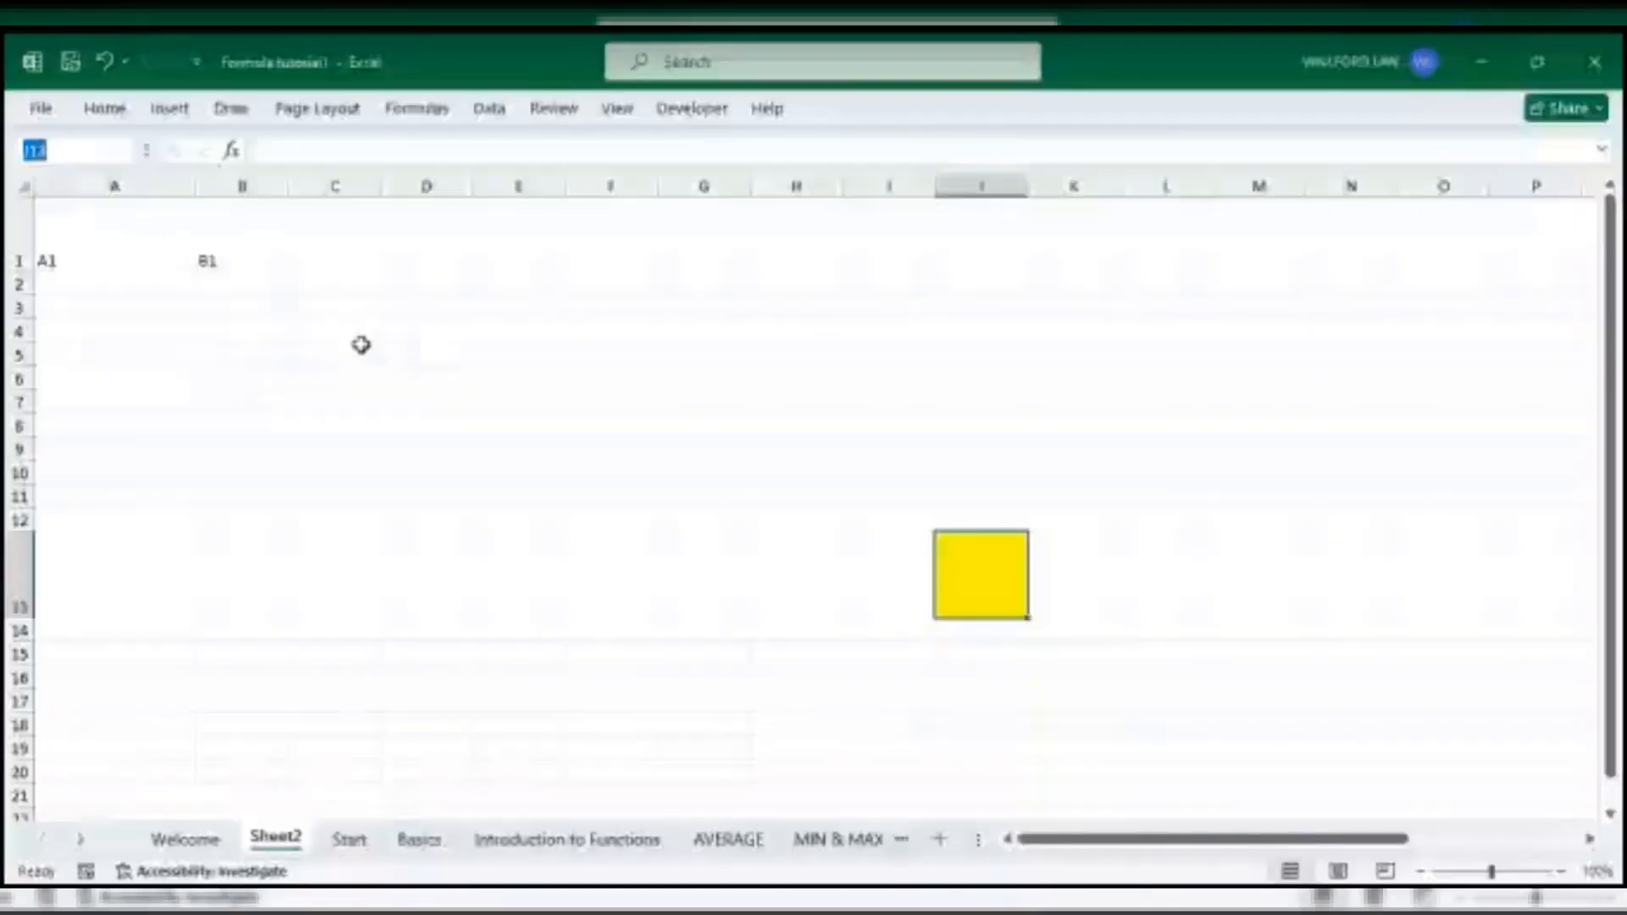
- Shrink row 1 back to standard height after checking the font size list
{"action": "left_click", "coordinate": [106, 108]}
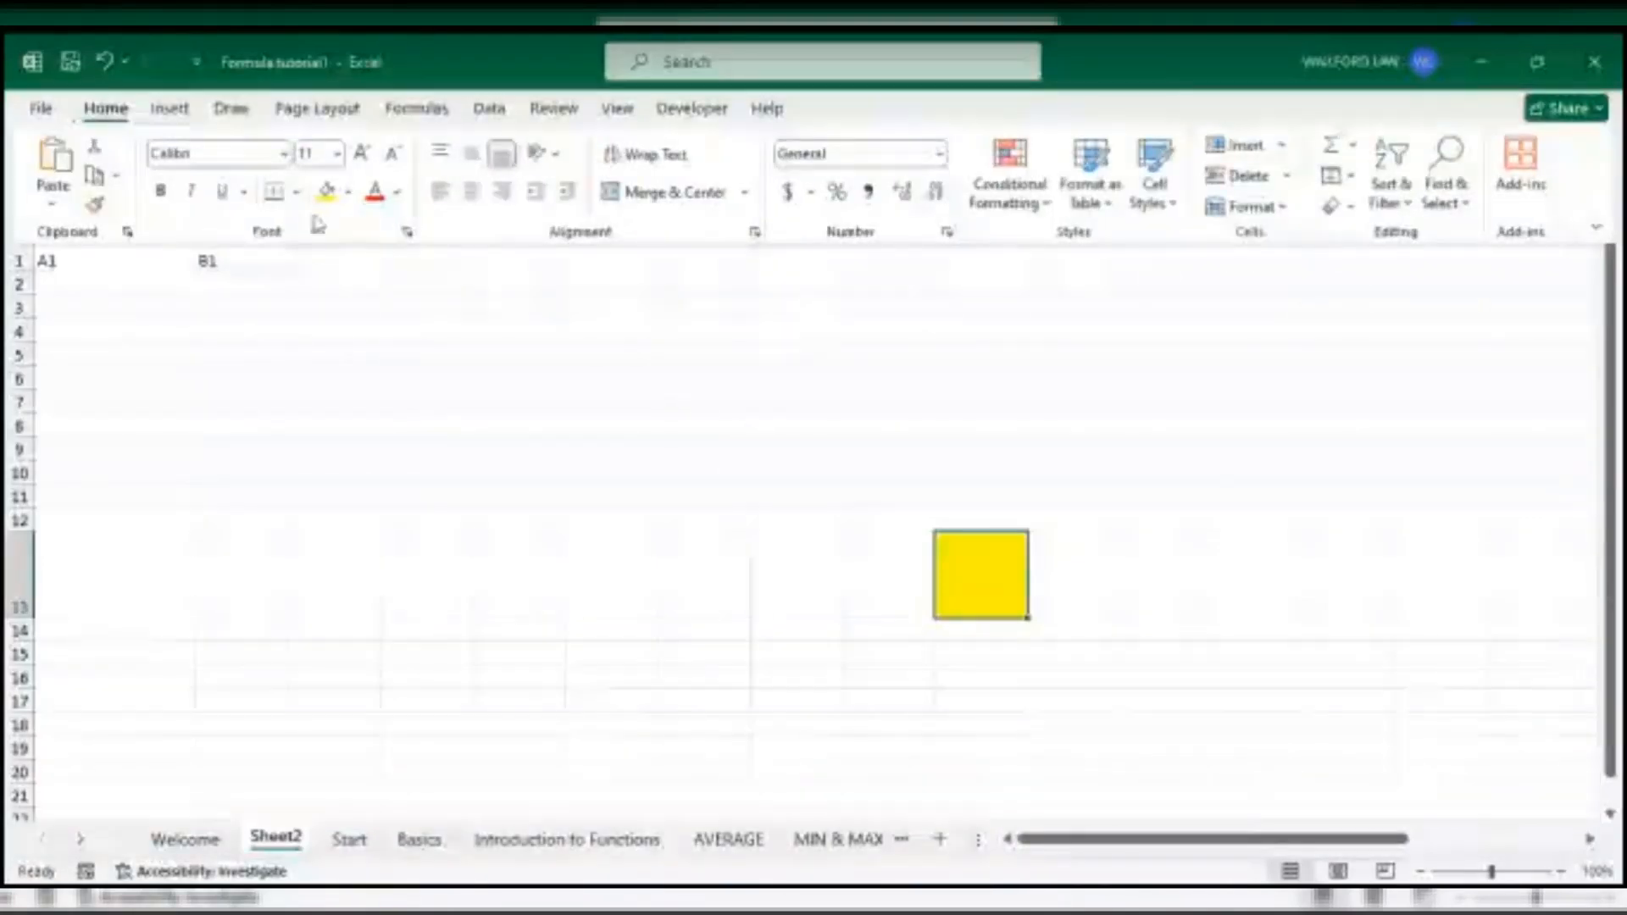
{"action": "left_click", "coordinate": [338, 154]}
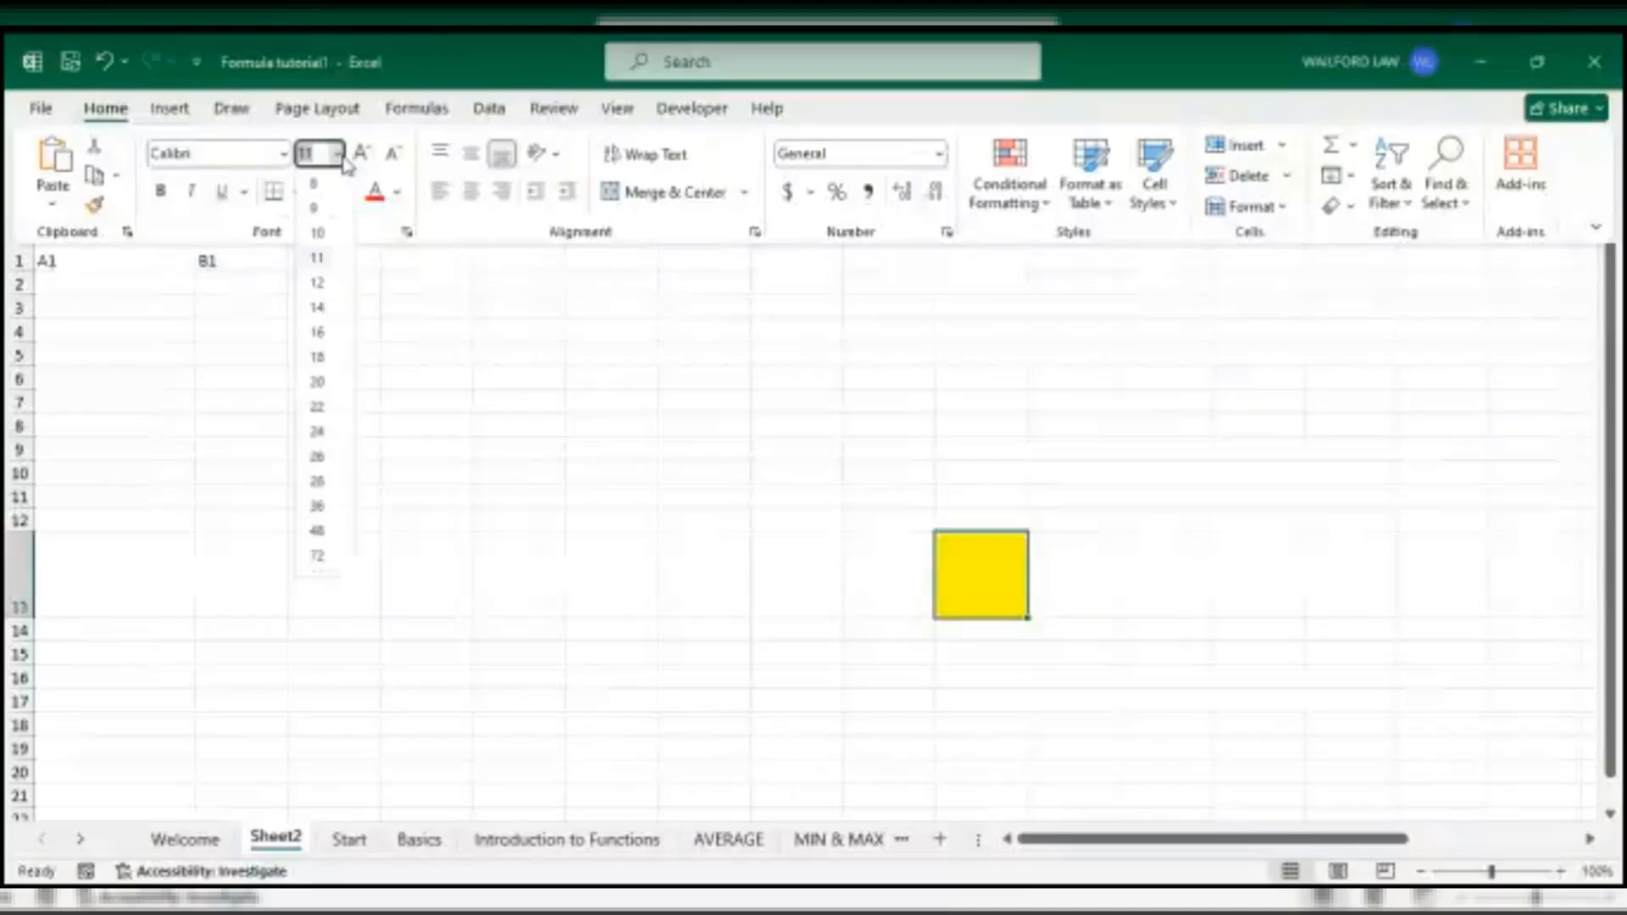
{"action": "left_click", "coordinate": [508, 411]}
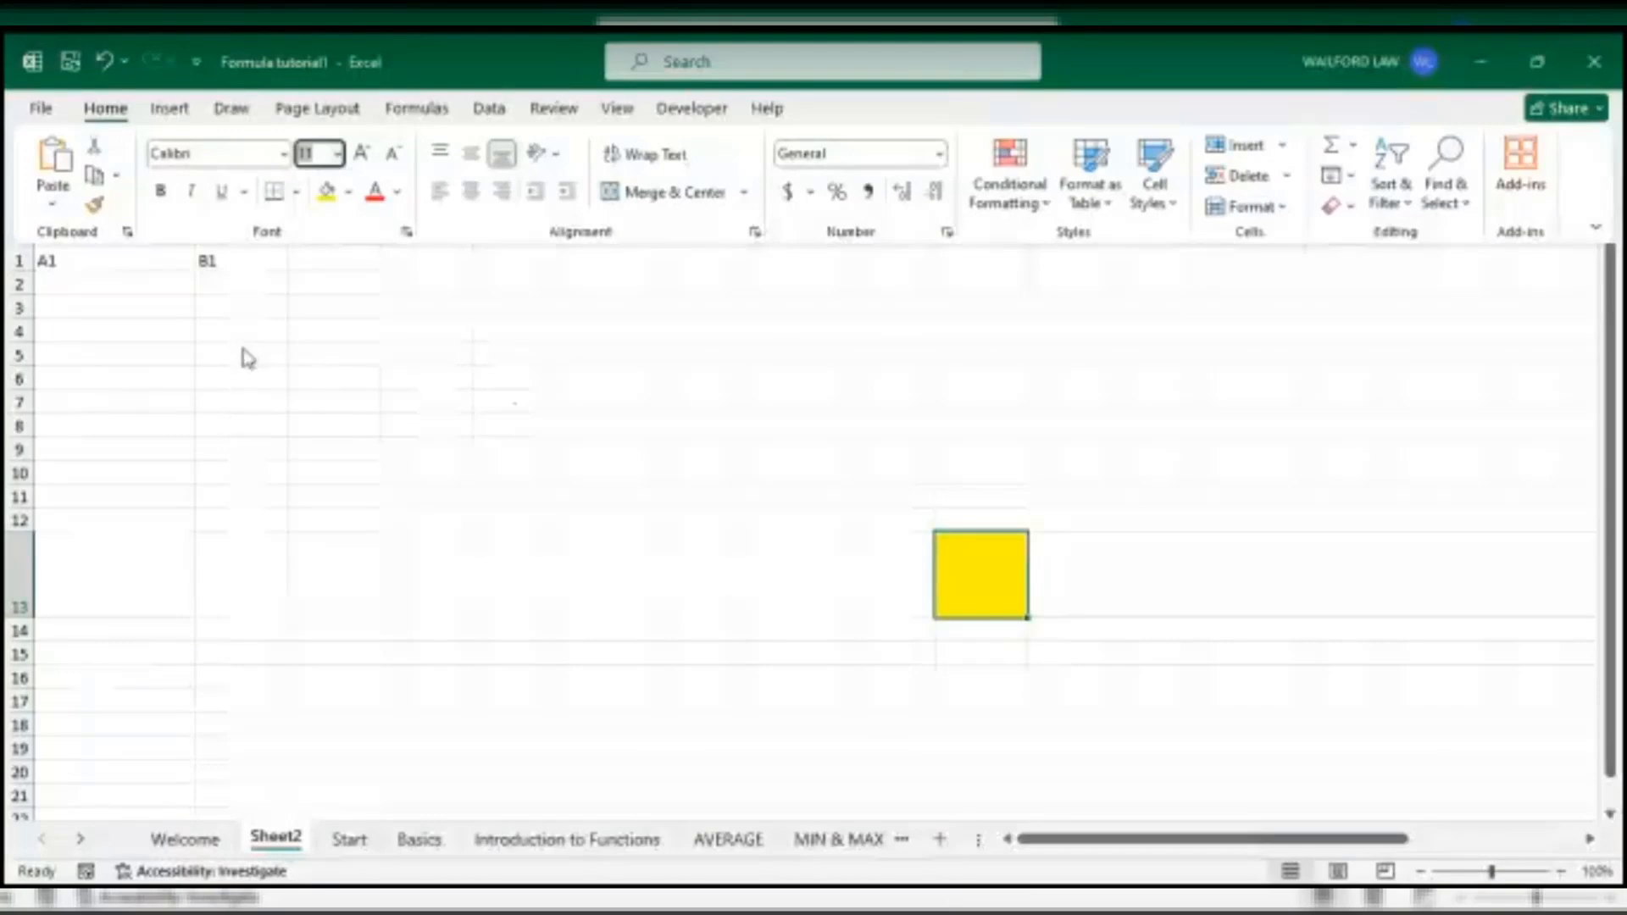
{"action": "left_click", "coordinate": [161, 262]}
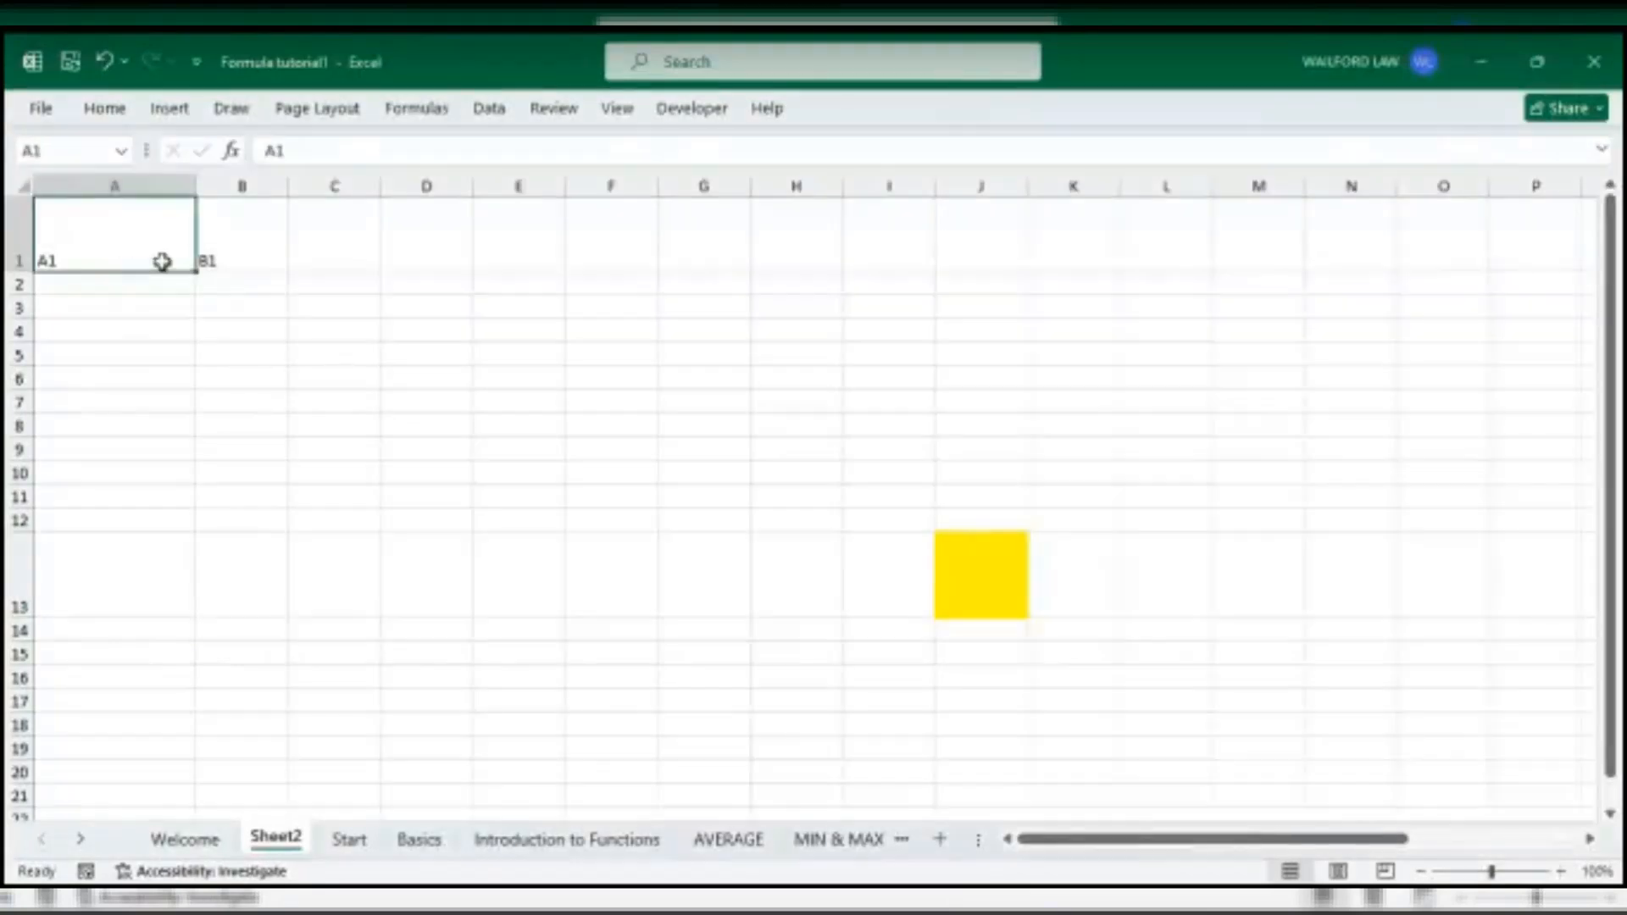
{"action": "left_click", "coordinate": [305, 306]}
{"action": "left_click_drag", "start_coordinate": [29, 269], "coordinate": [31, 233]}
{"action": "left_click", "coordinate": [141, 223]}
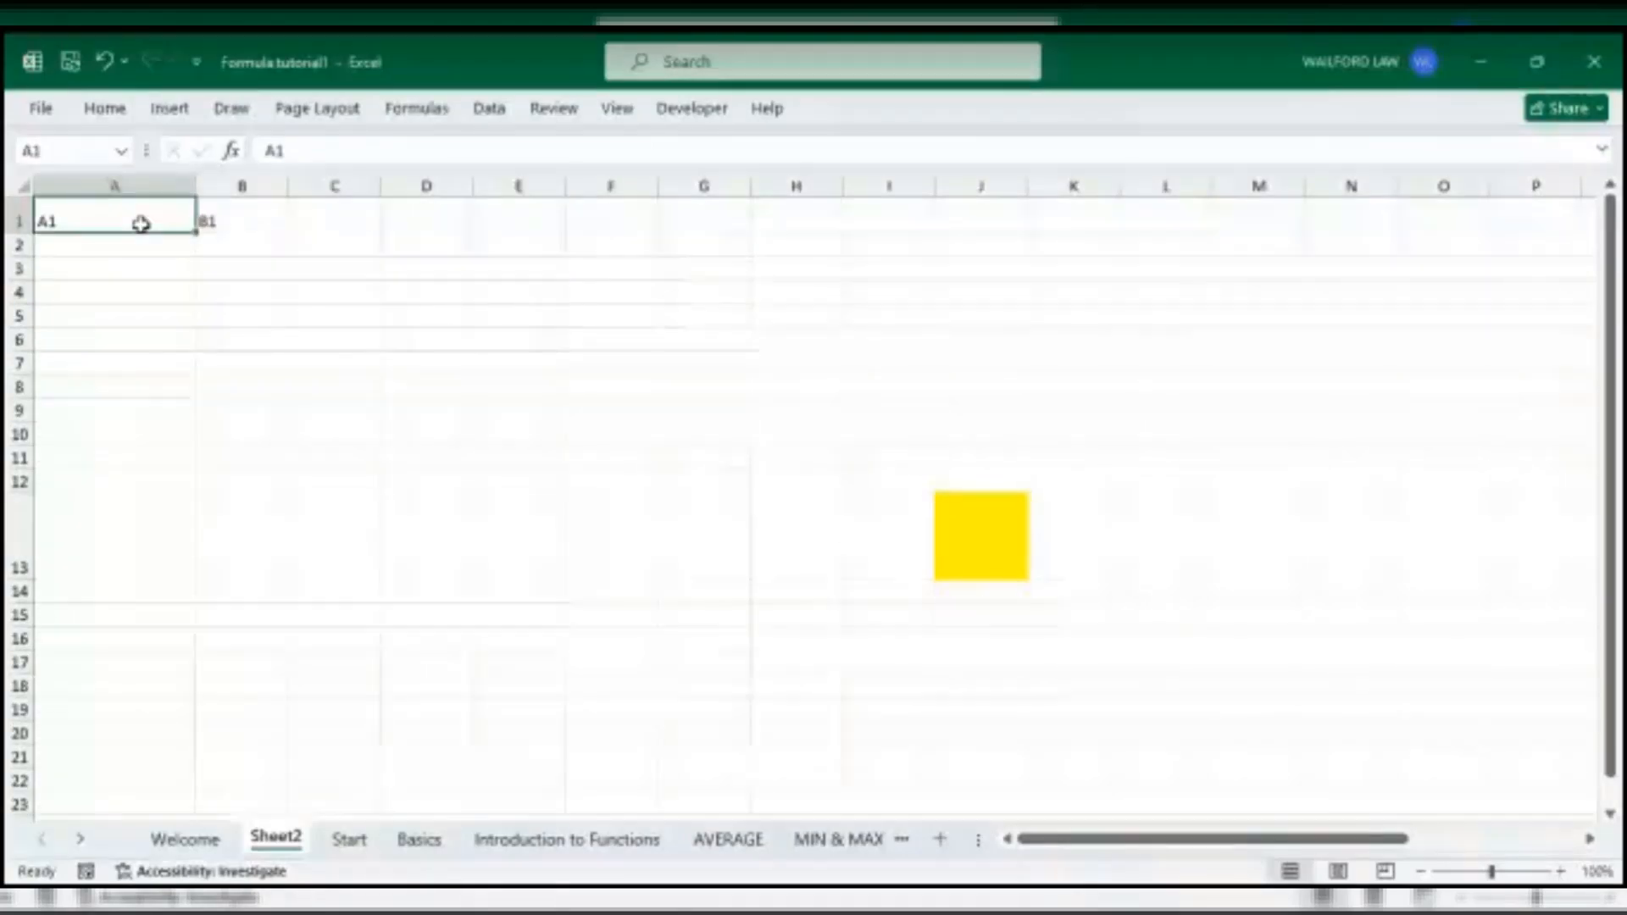
- Enter the headings NAME in A1 and DATE OF BIRTH in B1
{"action": "type", "text": "NAME"}
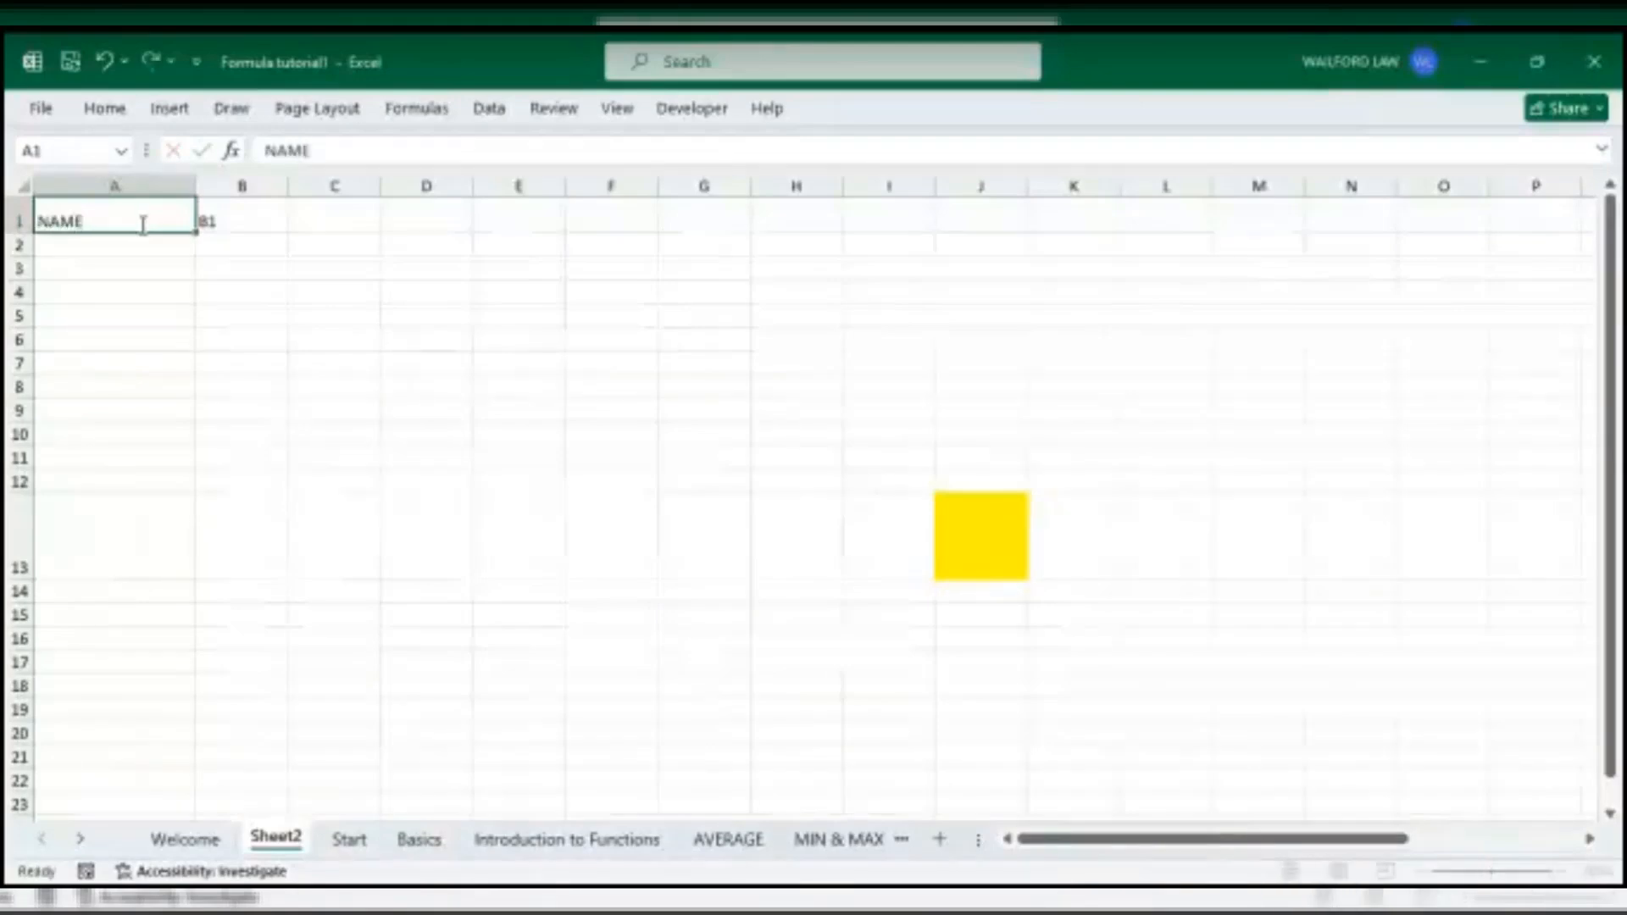
{"action": "key", "text": "Tab"}
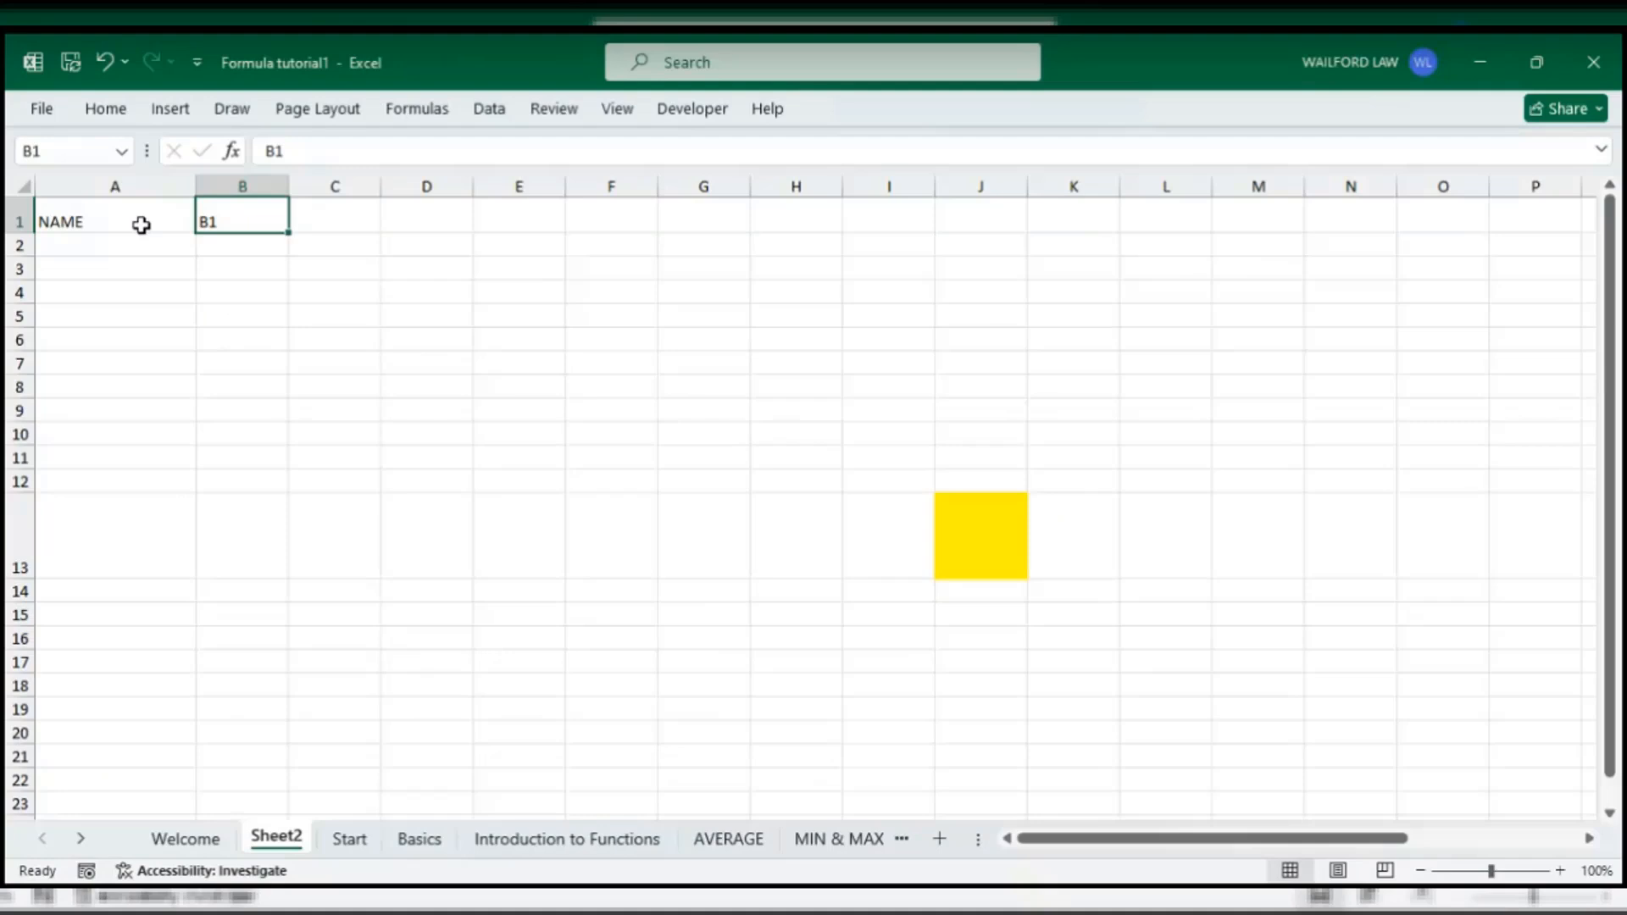
{"action": "type", "text": "DATE"}
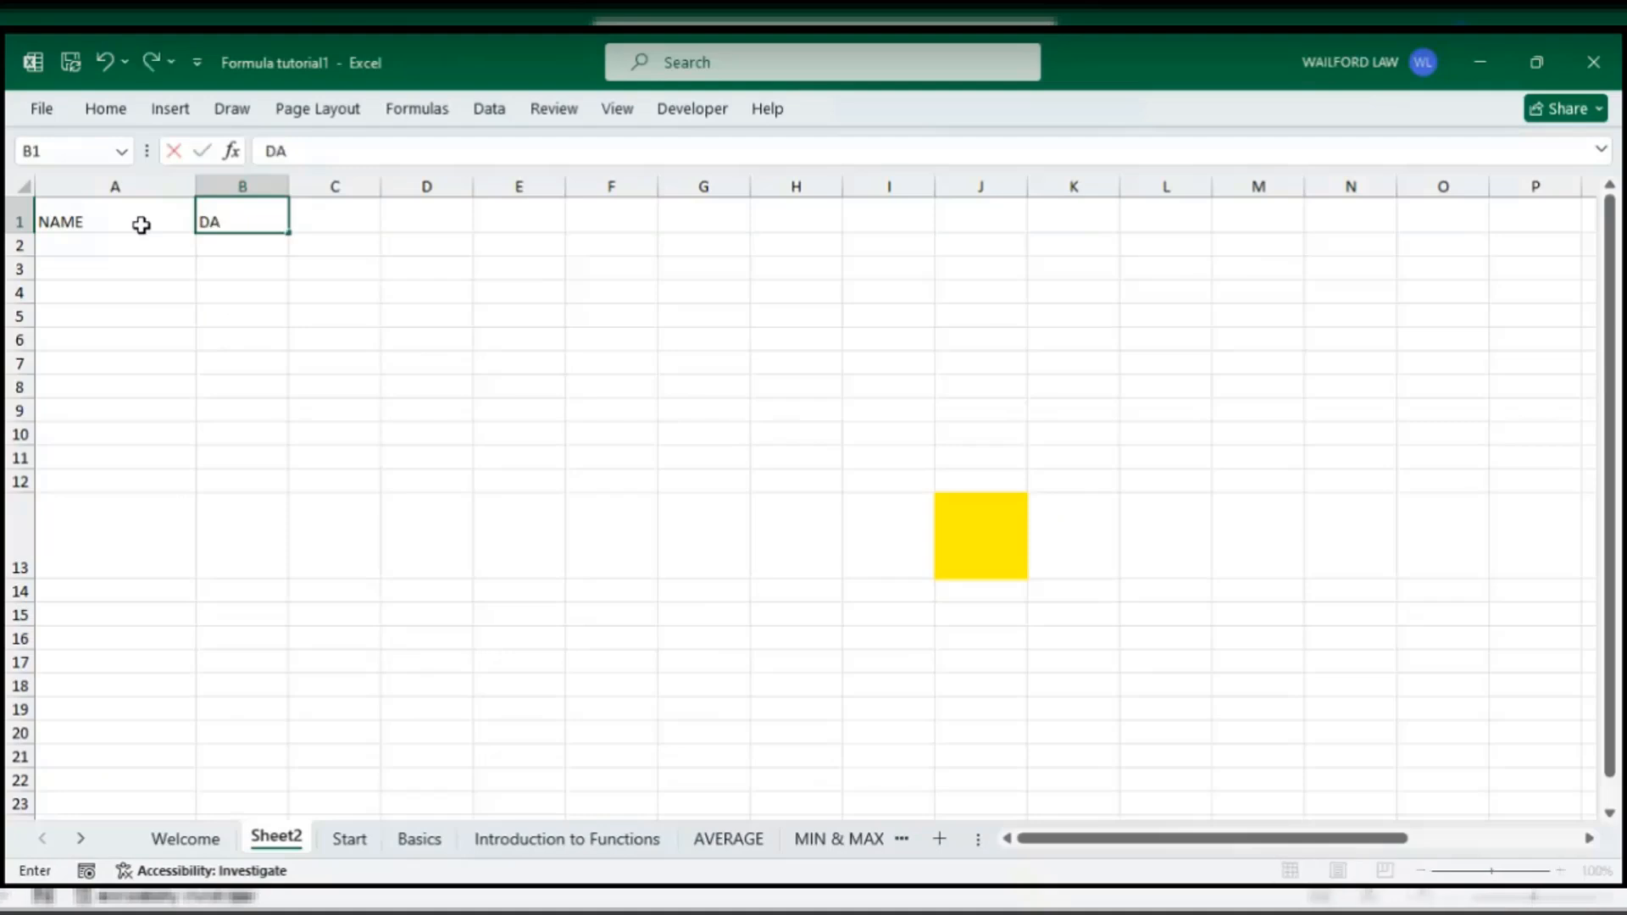
{"action": "key", "text": "Tab"}
{"action": "type", "text": "O"}
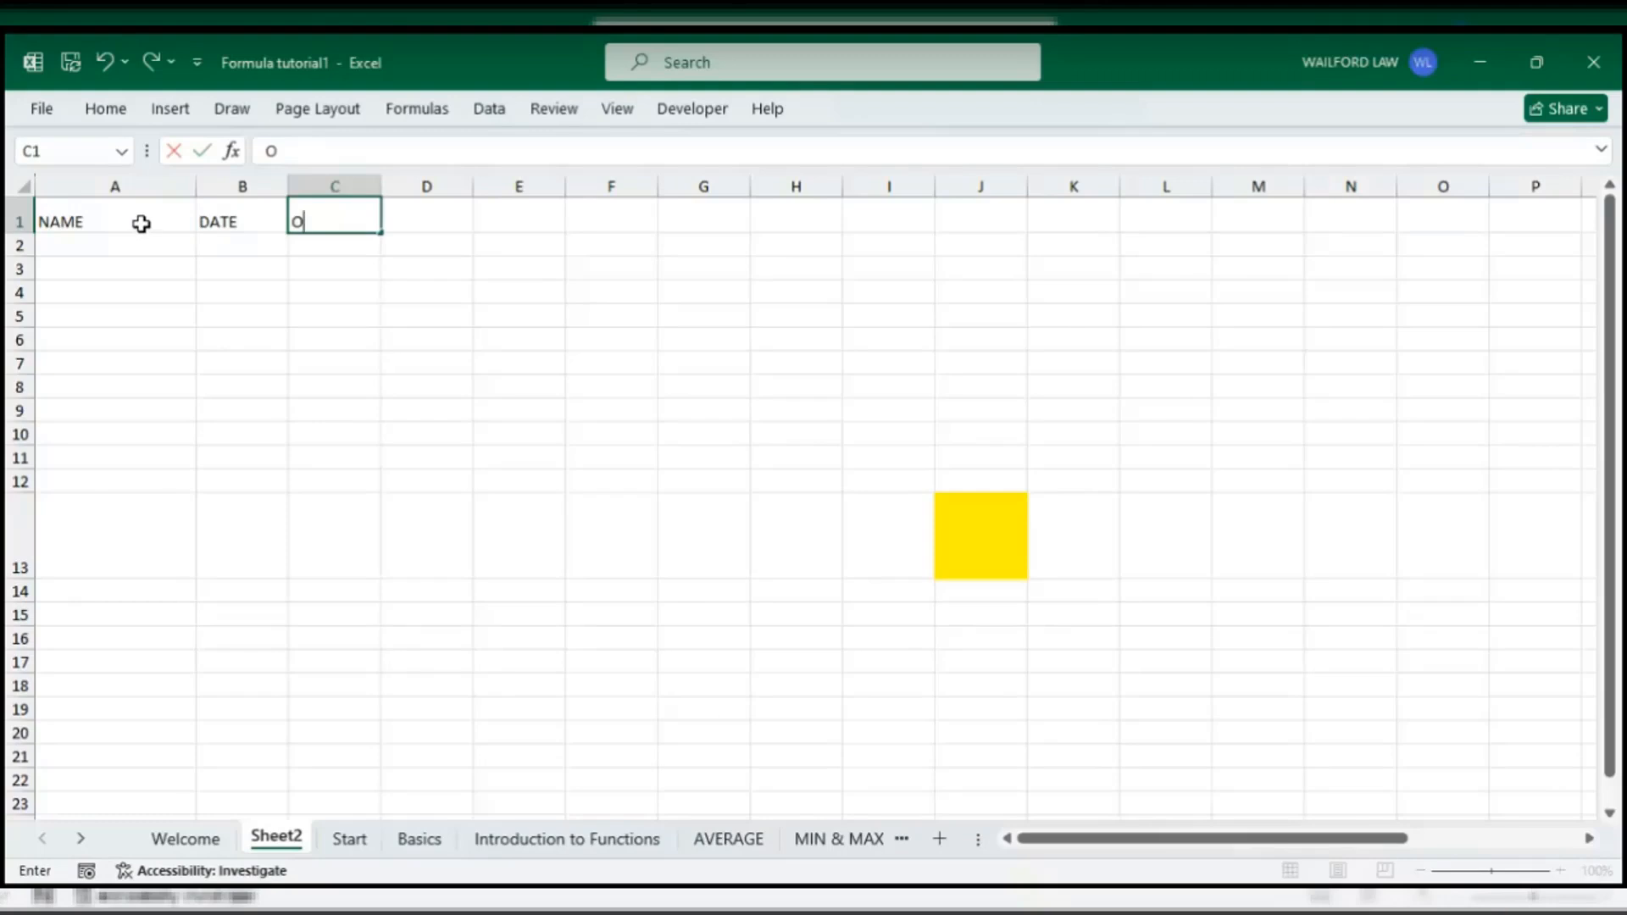
{"action": "double_click", "coordinate": [251, 222]}
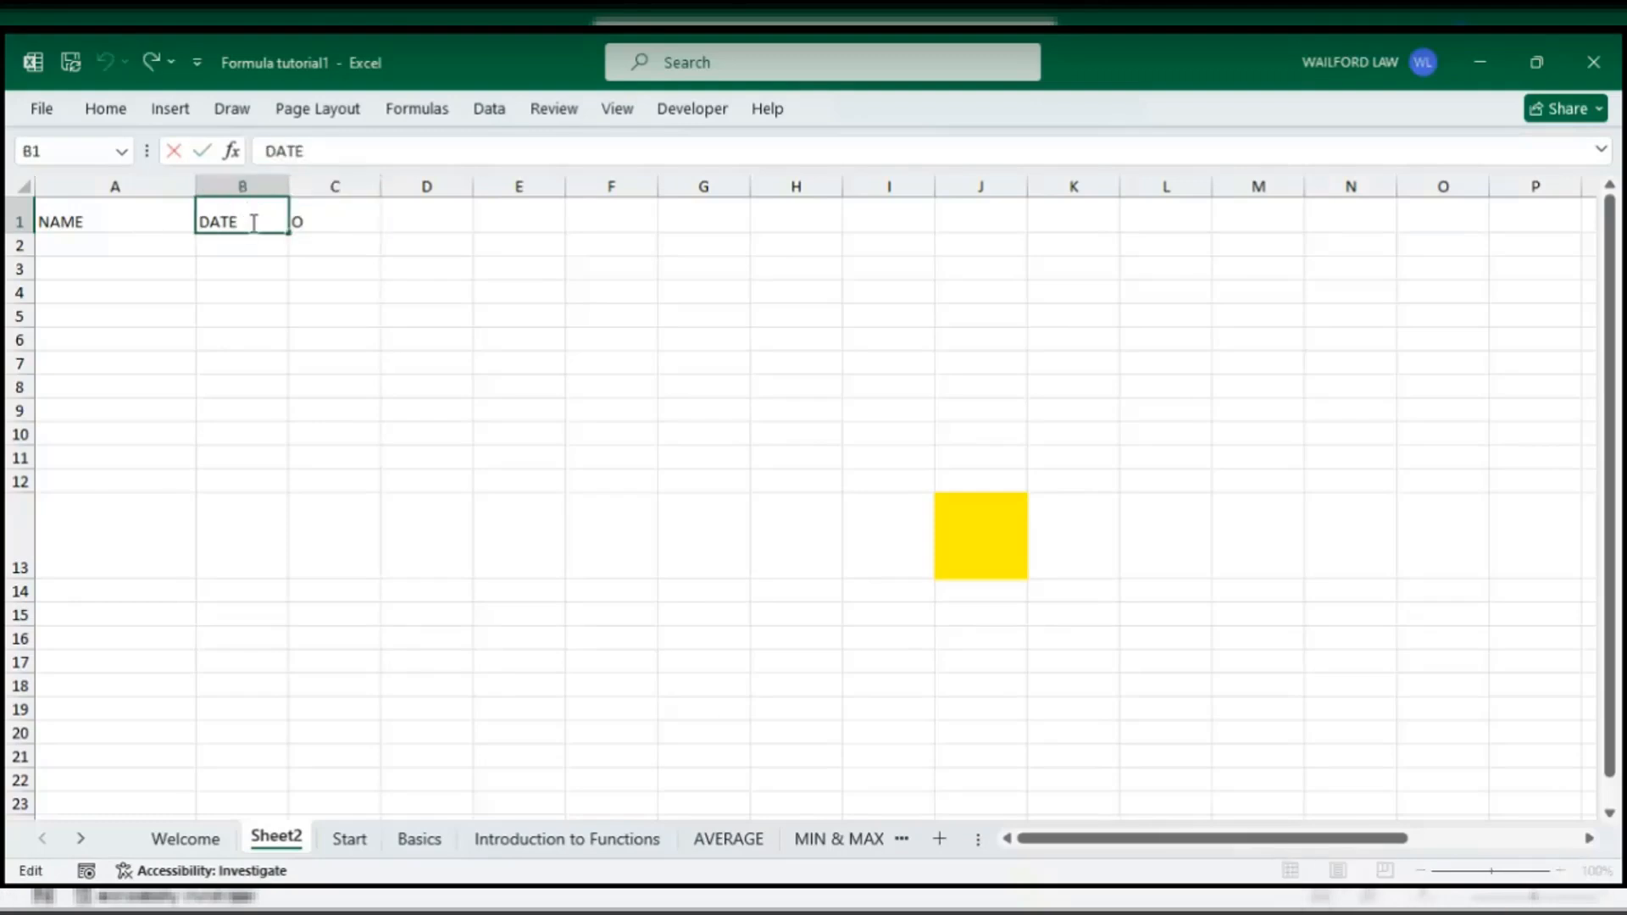
{"action": "type", "text": "I"}
{"action": "key", "text": "BackSpace"}
{"action": "type", "text": "OF BIRTH"}
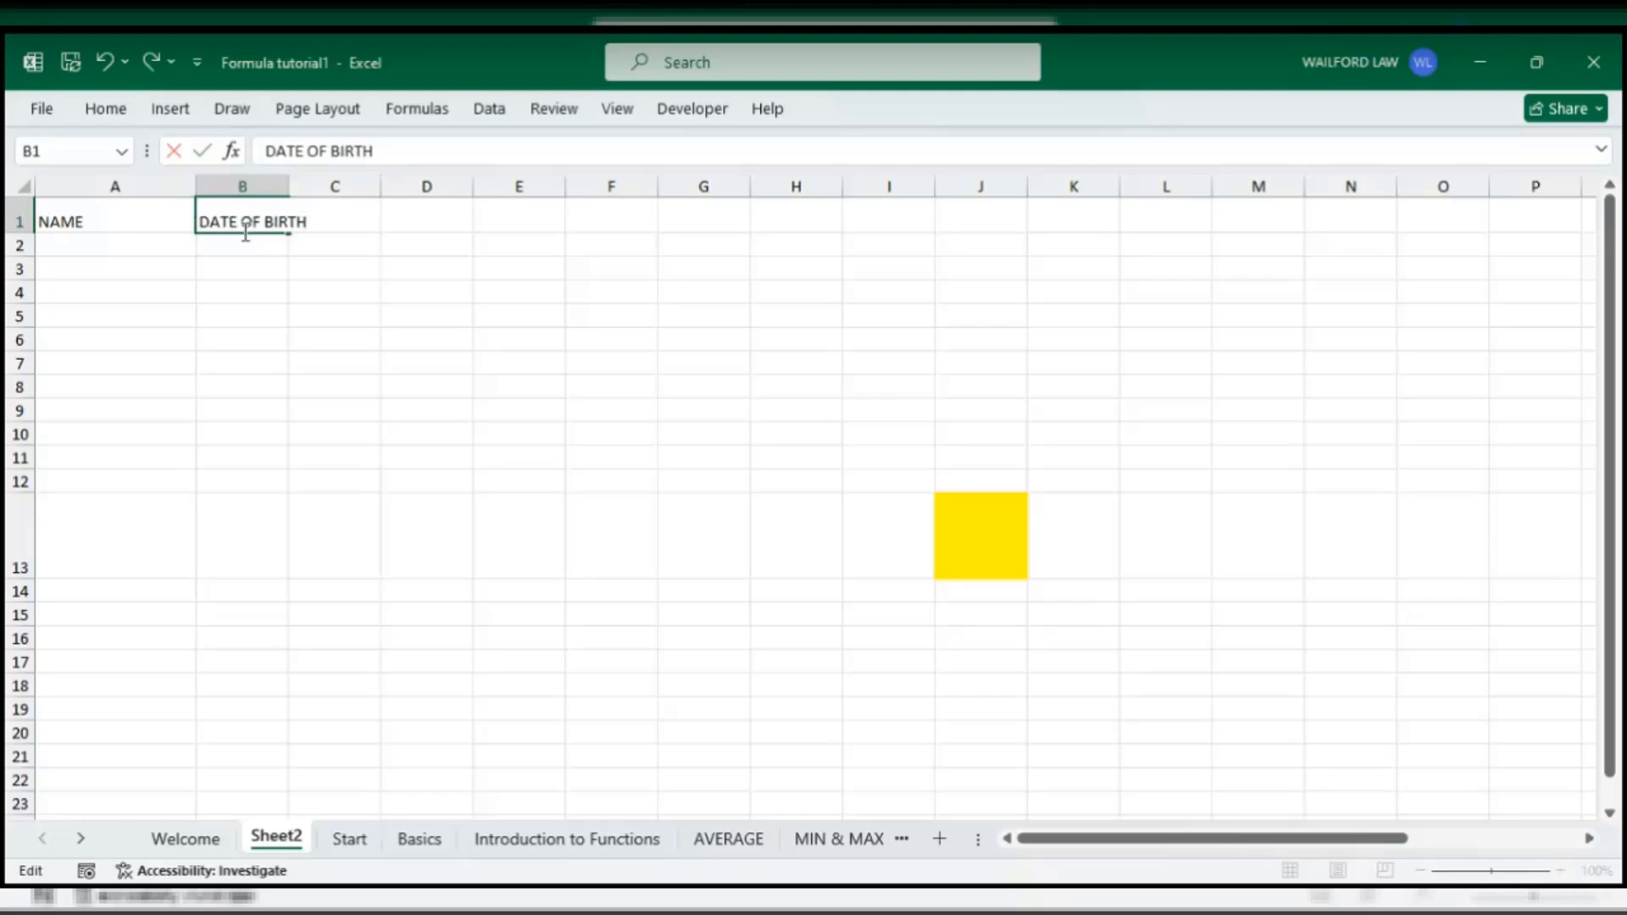
{"action": "left_click", "coordinate": [492, 339]}
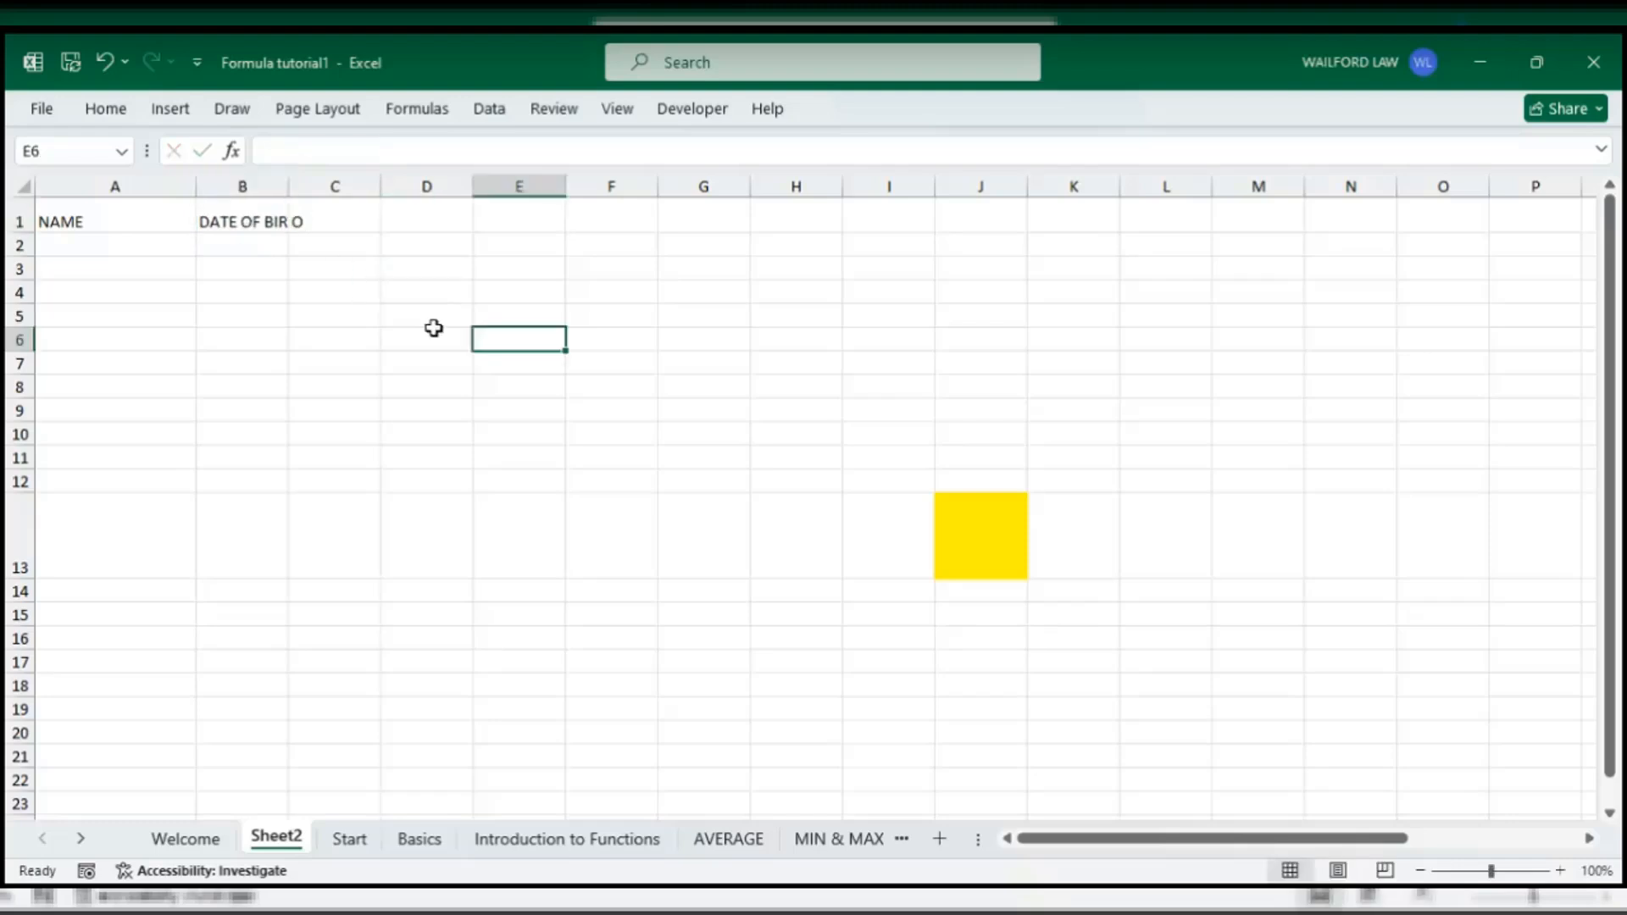
- Enter the headings GENDER in C1 and MOBILE in D1
{"action": "left_click", "coordinate": [344, 225]}
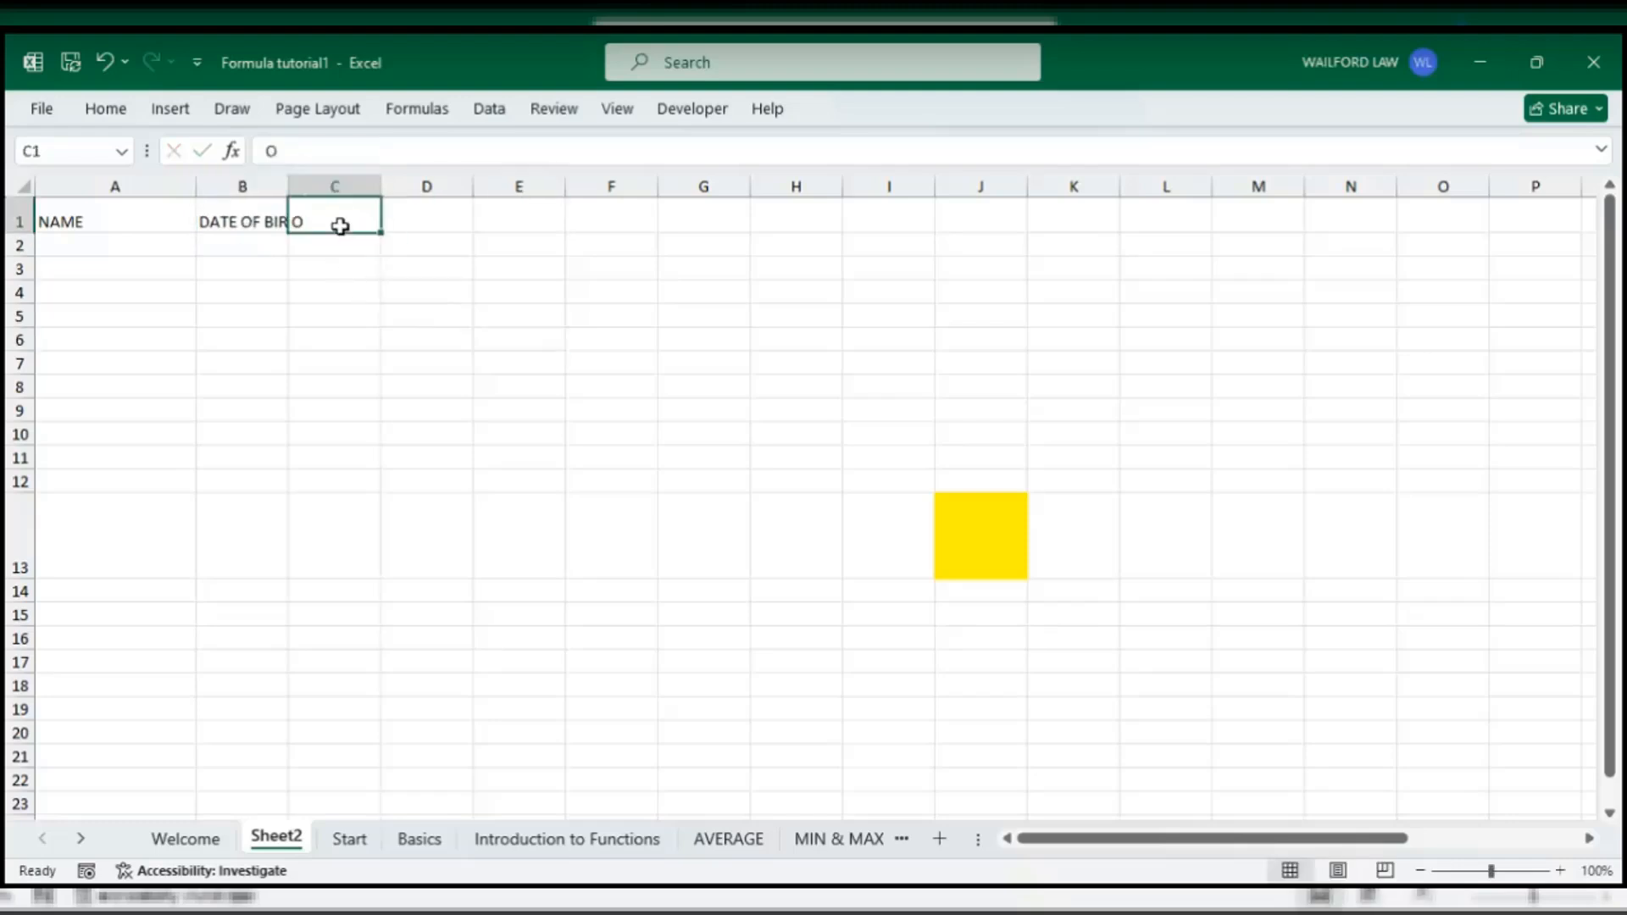
{"action": "type", "text": "GE"}
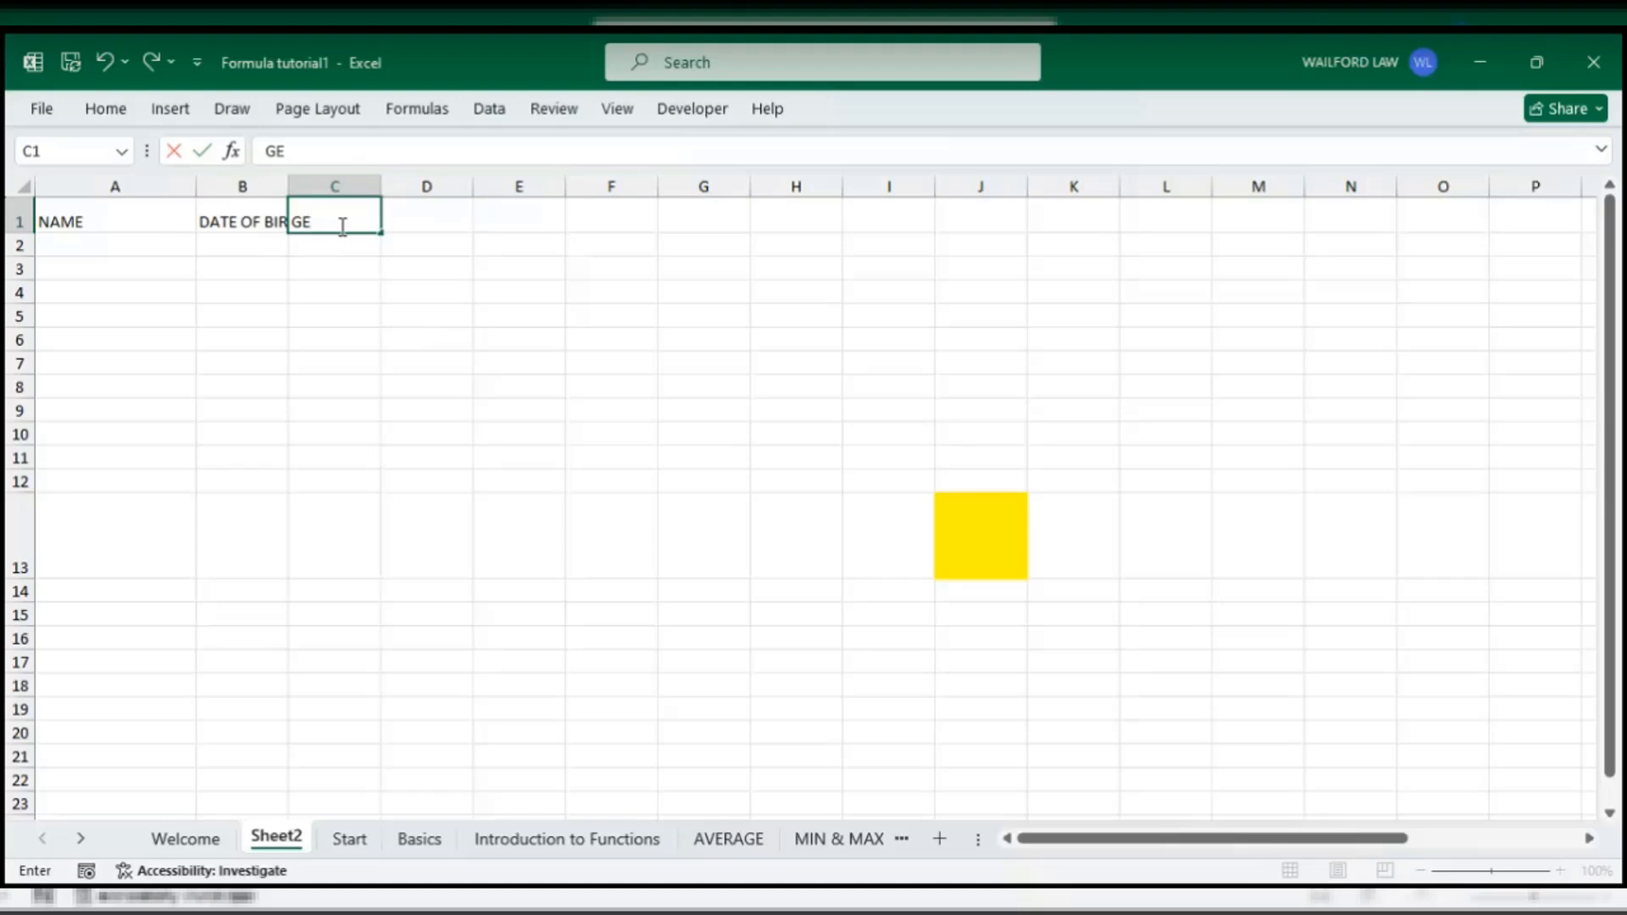
{"action": "type", "text": "NDER"}
{"action": "left_click", "coordinate": [438, 221]}
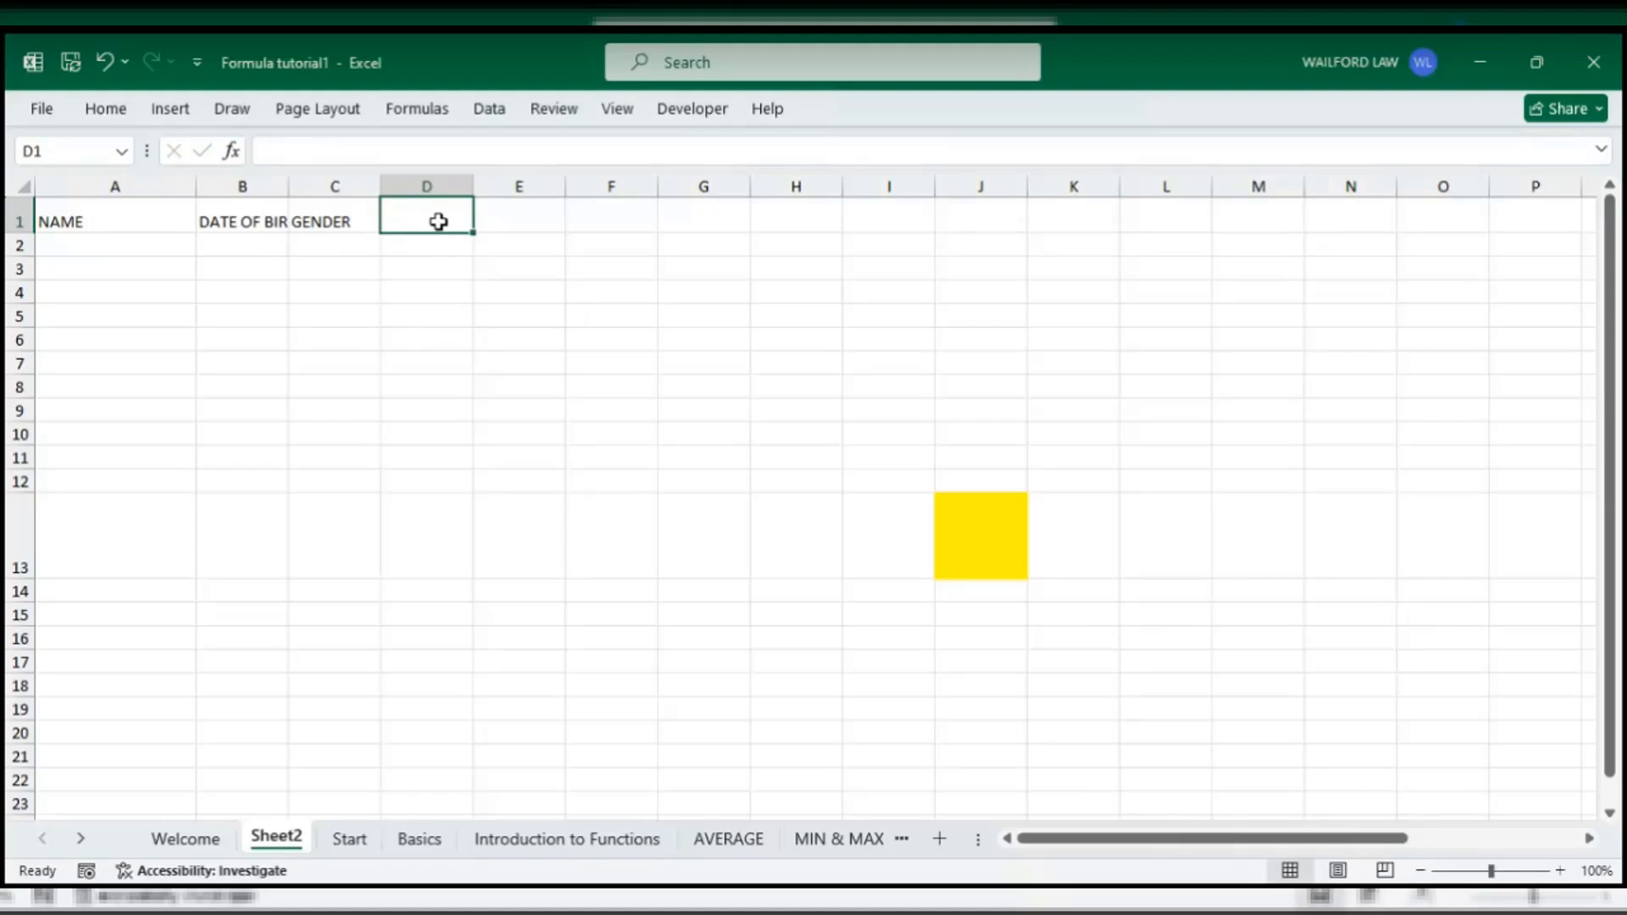
{"action": "type", "text": "MOBILE"}
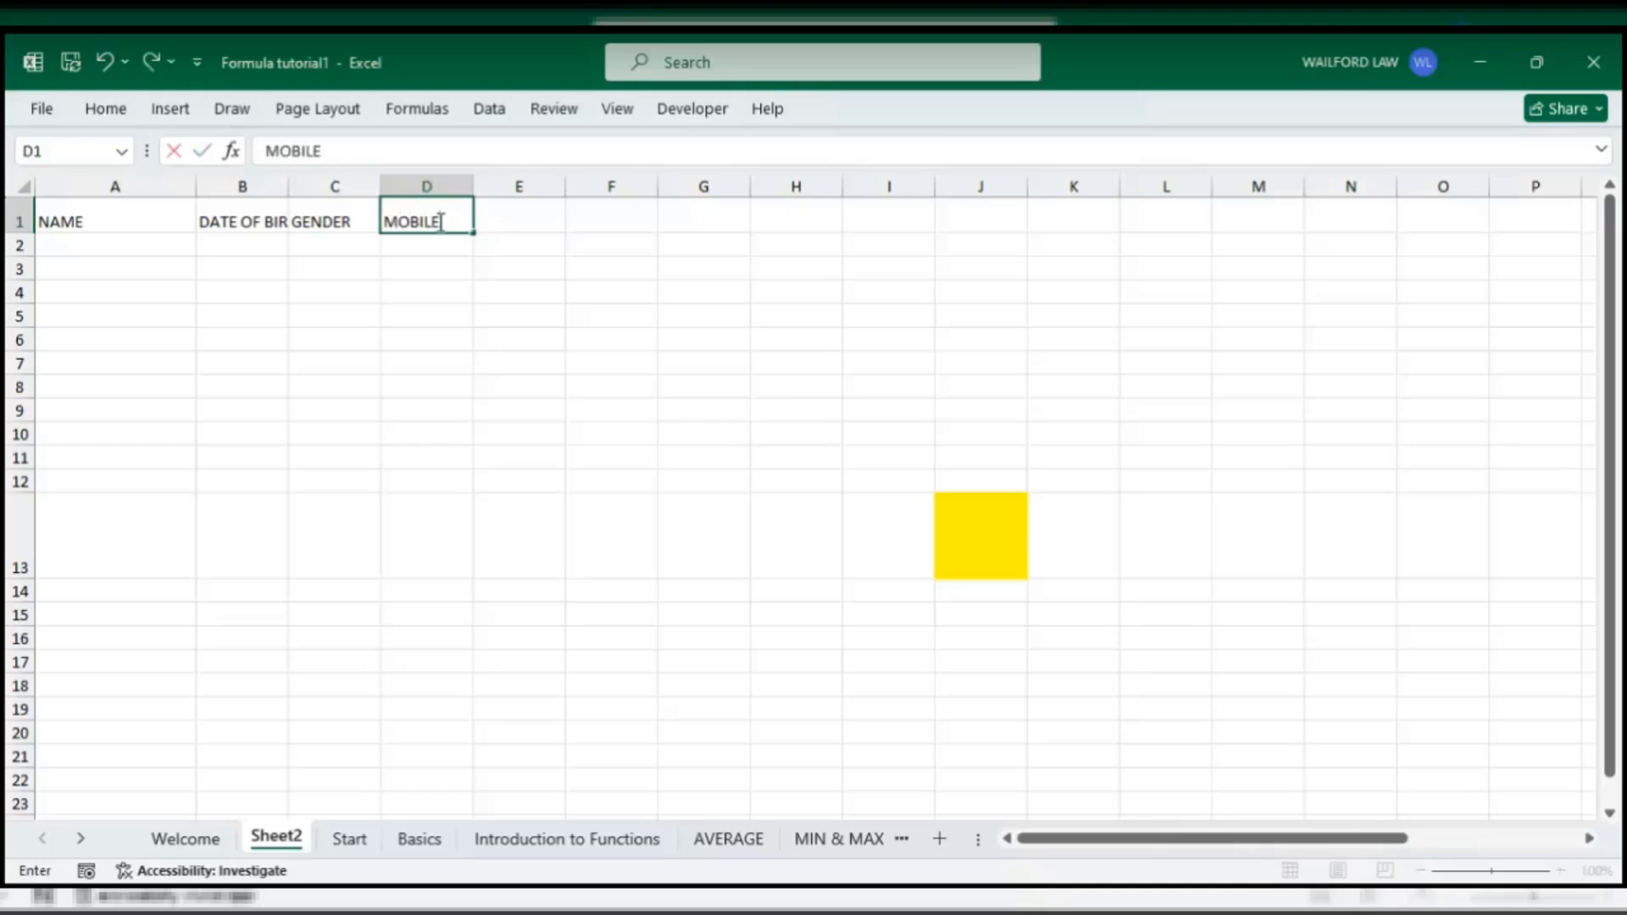
{"action": "left_click", "coordinate": [556, 367]}
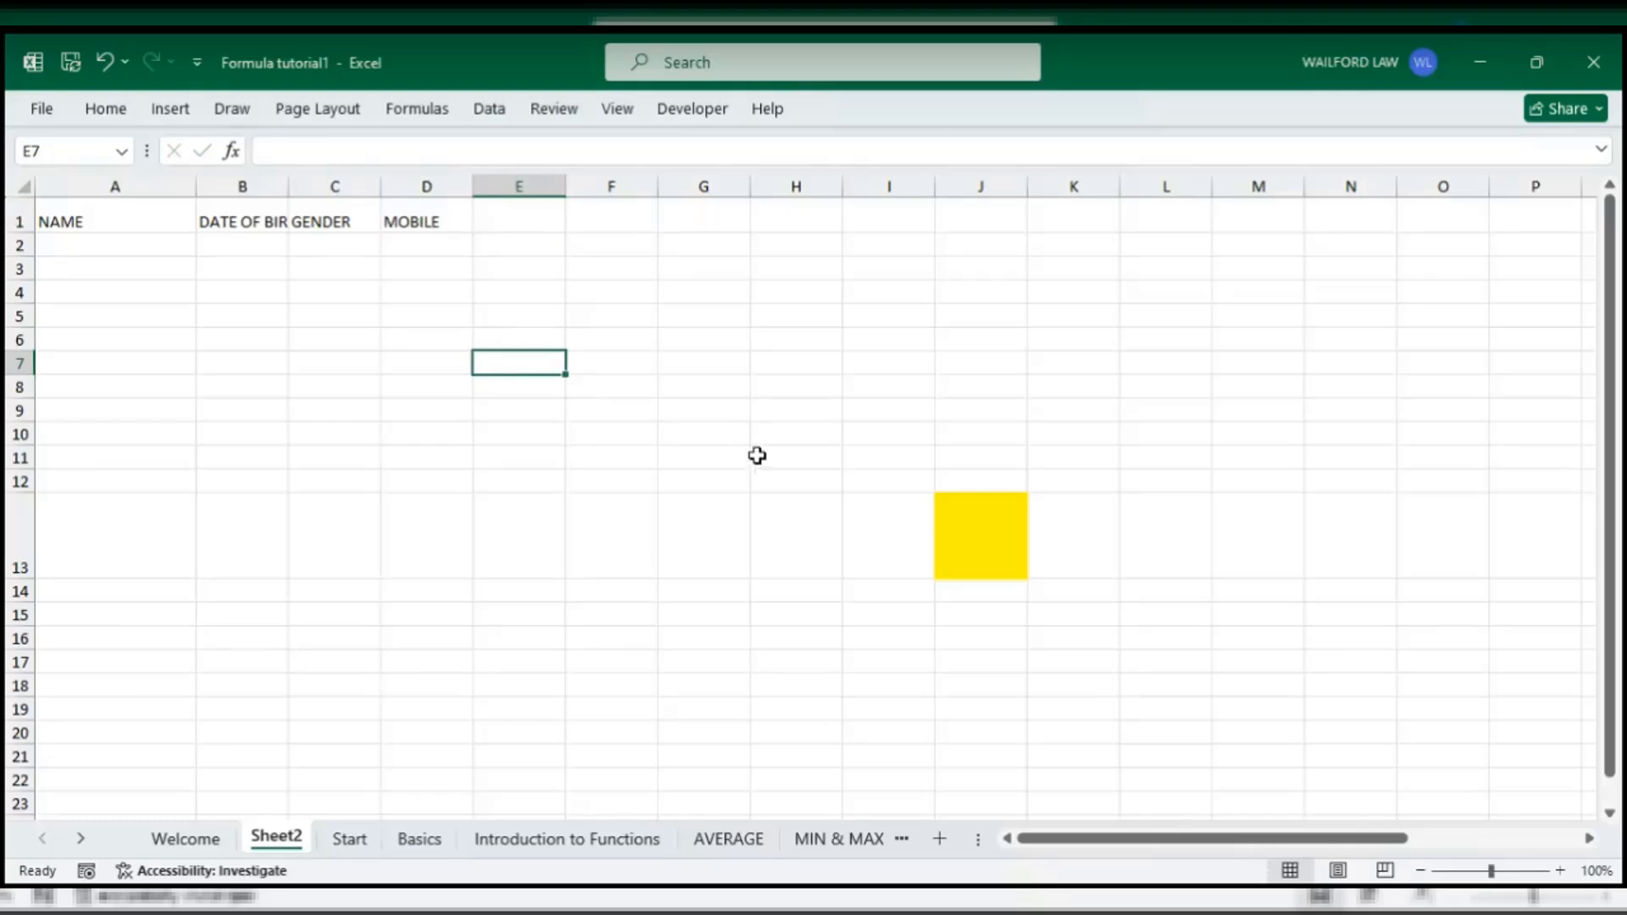
{"action": "left_click_drag", "start_coordinate": [288, 194], "coordinate": [383, 208]}
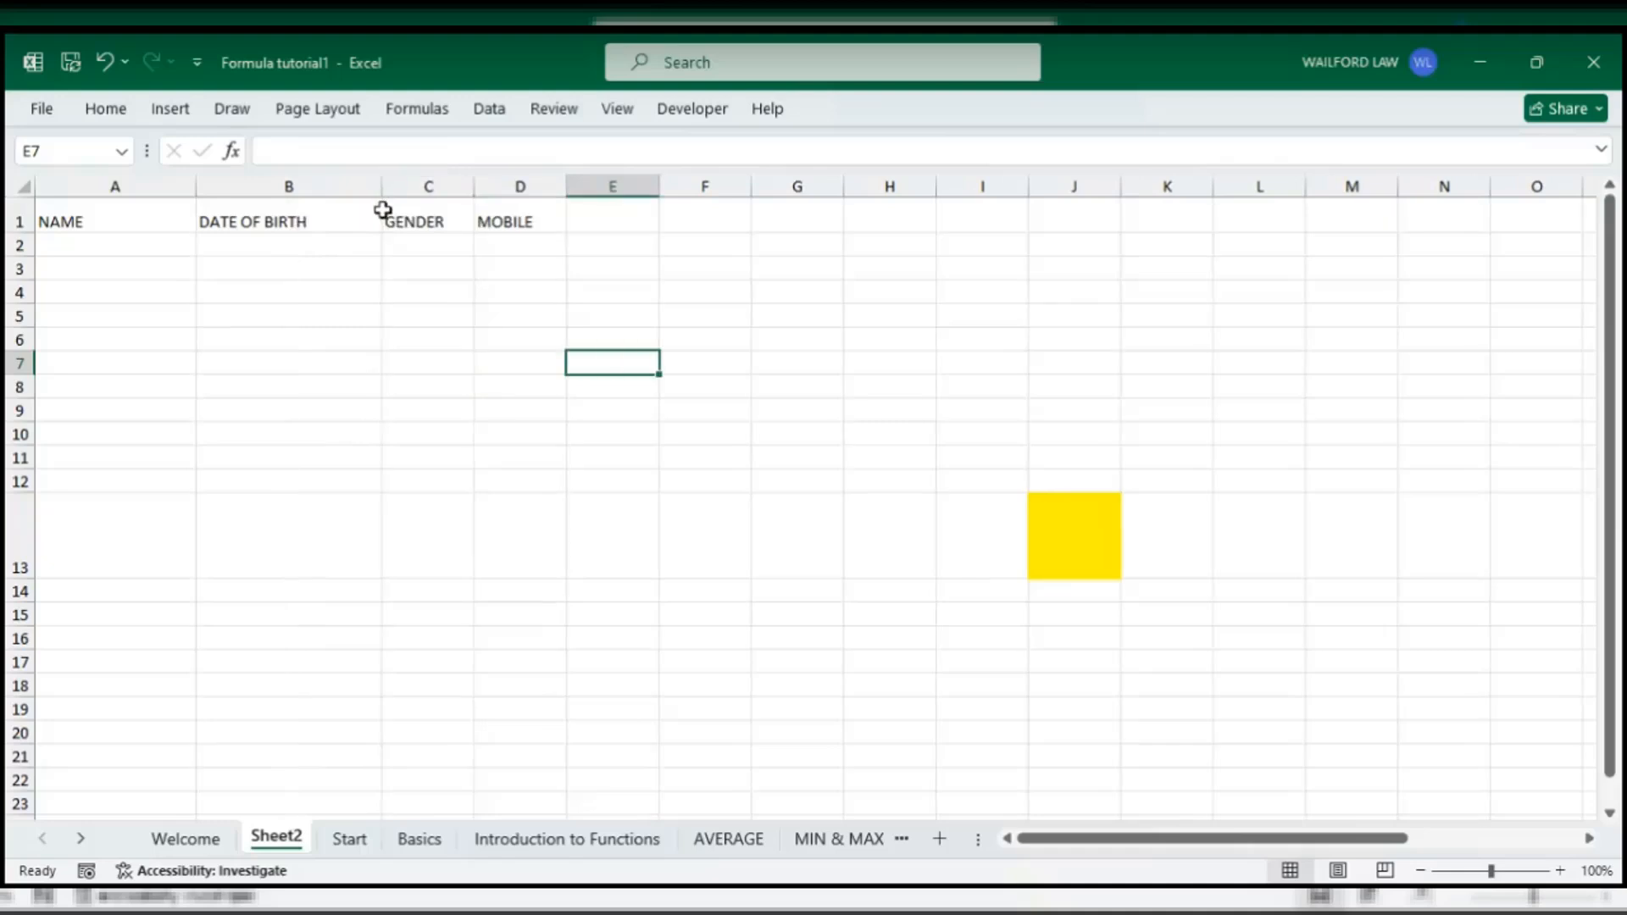
{"action": "left_click_drag", "start_coordinate": [473, 183], "coordinate": [653, 186]}
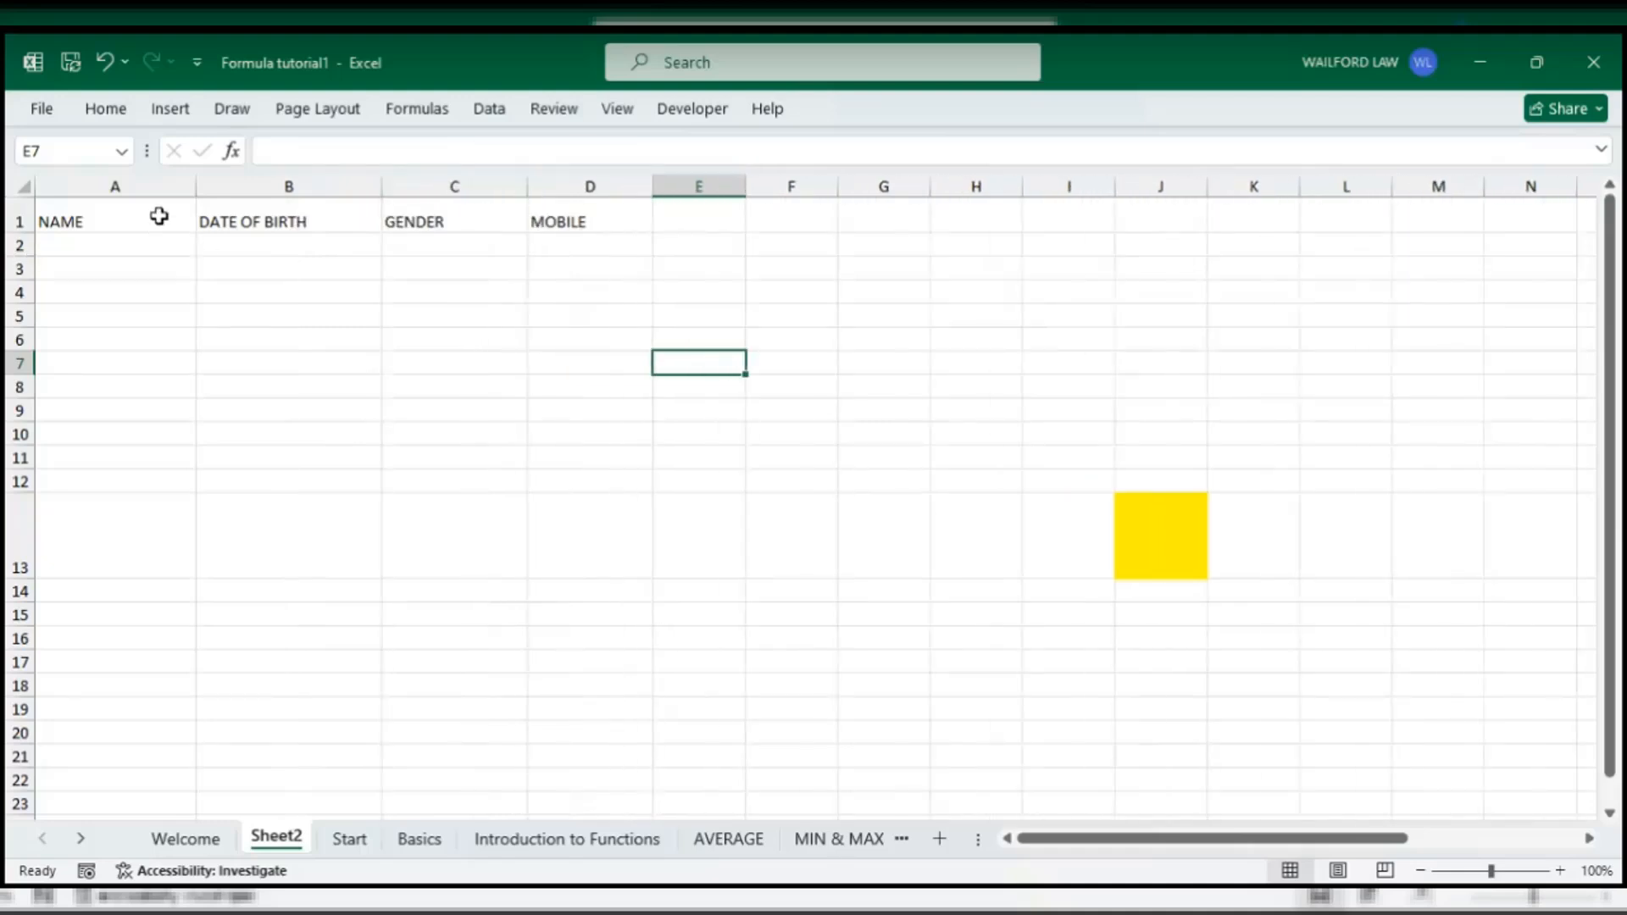
{"action": "left_click_drag", "start_coordinate": [196, 188], "coordinate": [218, 188]}
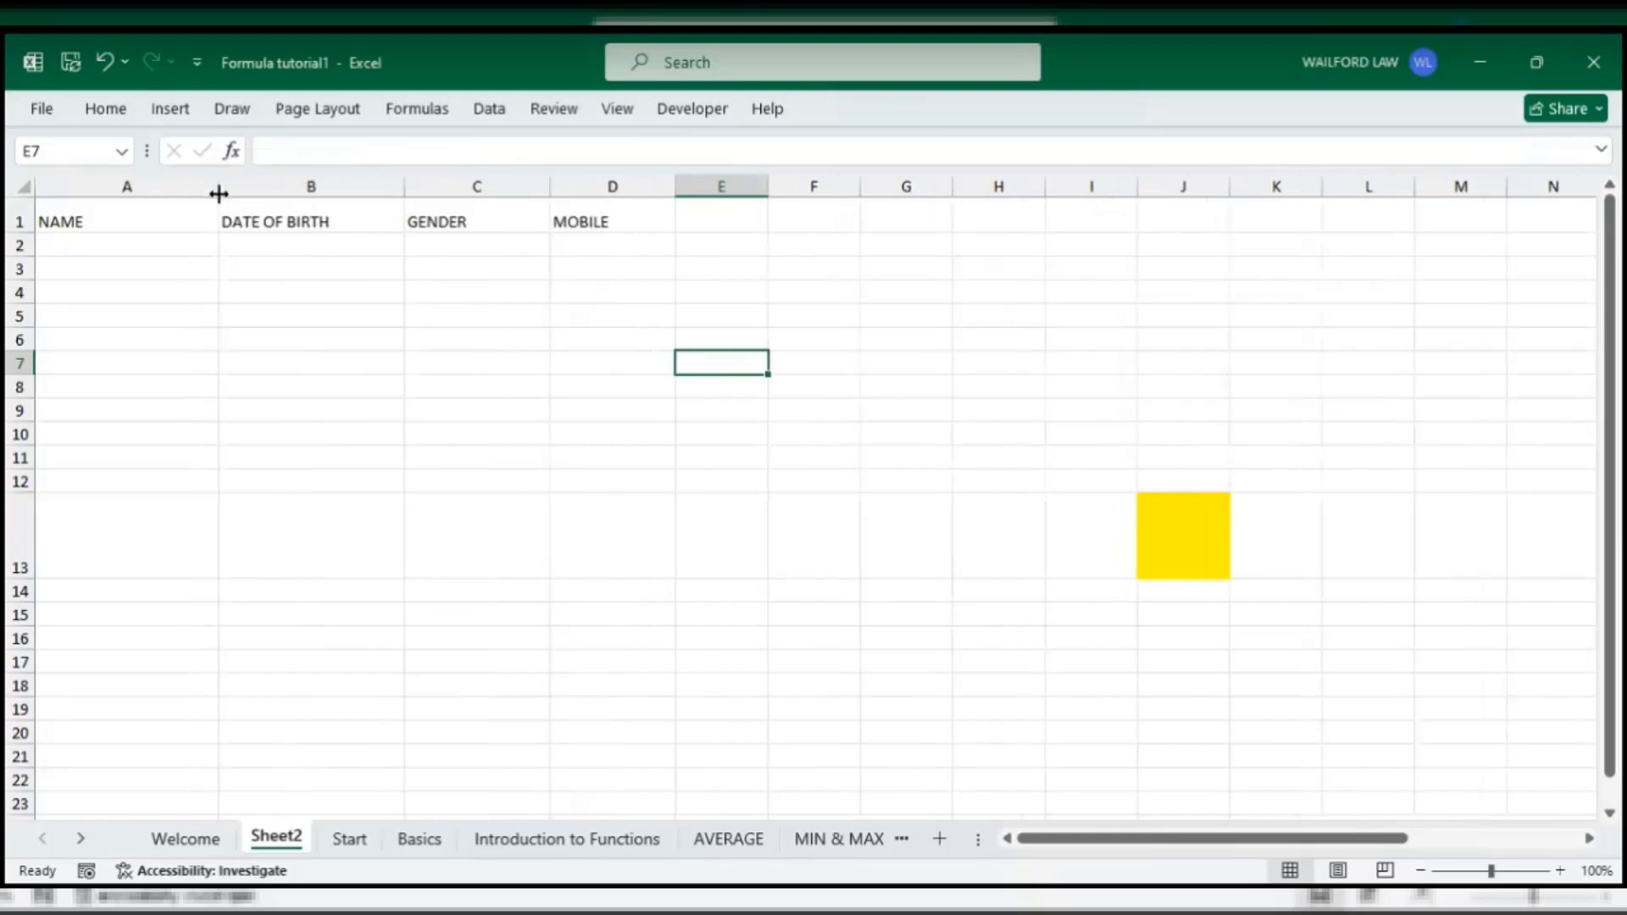
{"action": "right_click", "coordinate": [286, 853]}
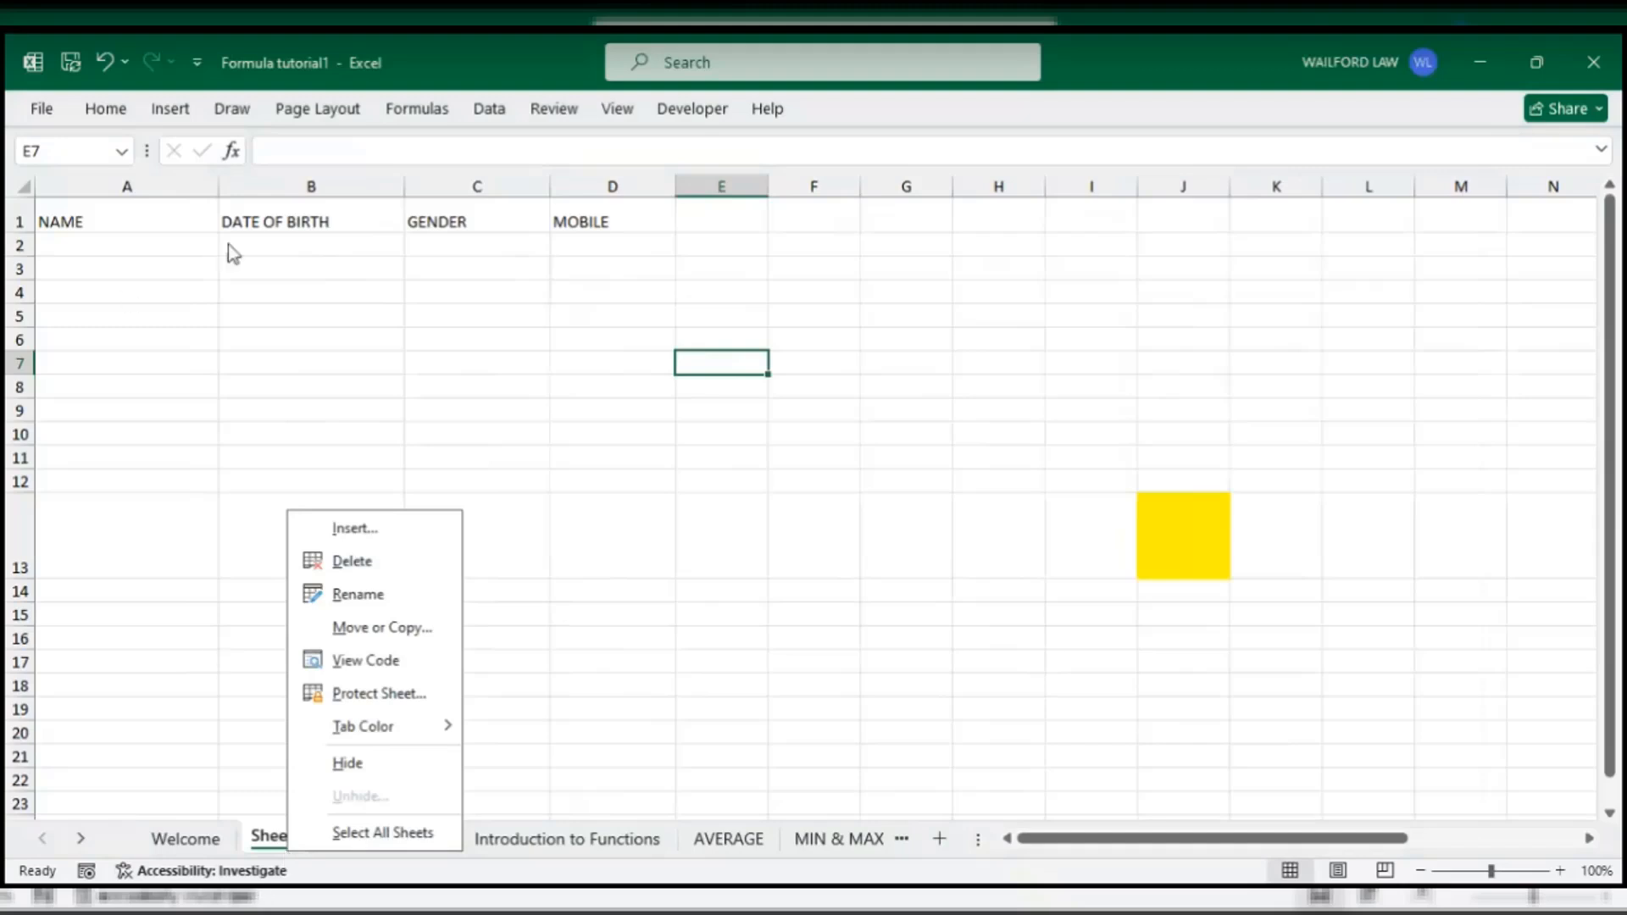
{"action": "left_click", "coordinate": [196, 262]}
{"action": "left_click", "coordinate": [884, 388]}
{"action": "left_click", "coordinate": [20, 222]}
{"action": "left_click", "coordinate": [905, 293]}
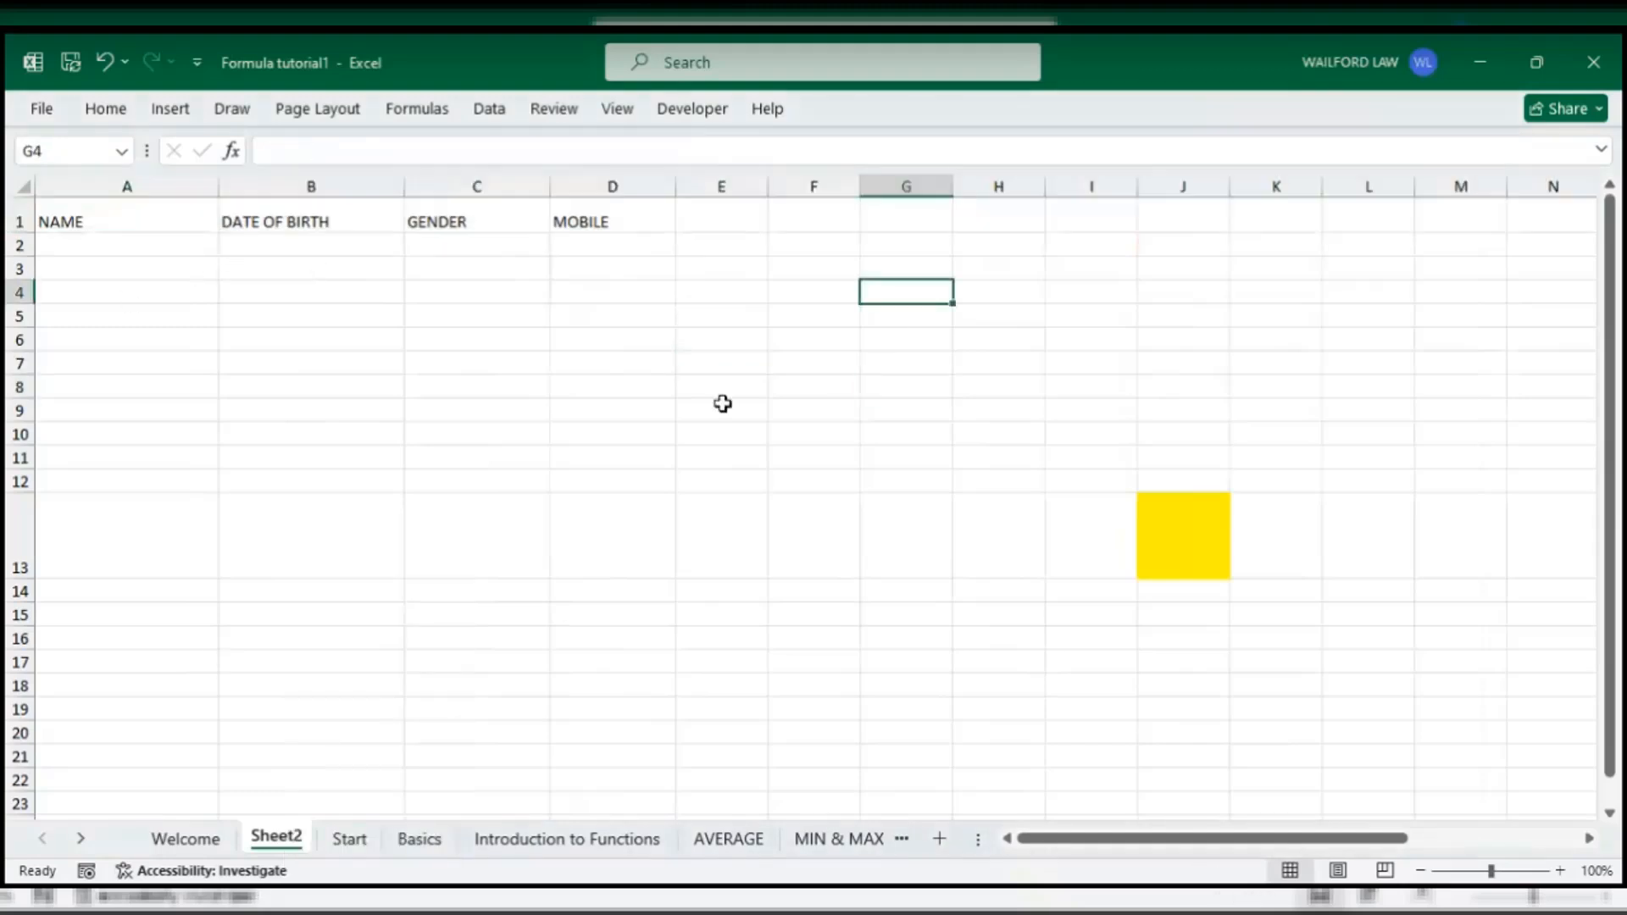
{"action": "left_click", "coordinate": [65, 217]}
{"action": "left_click", "coordinate": [616, 212]}
{"action": "left_click", "coordinate": [68, 219]}
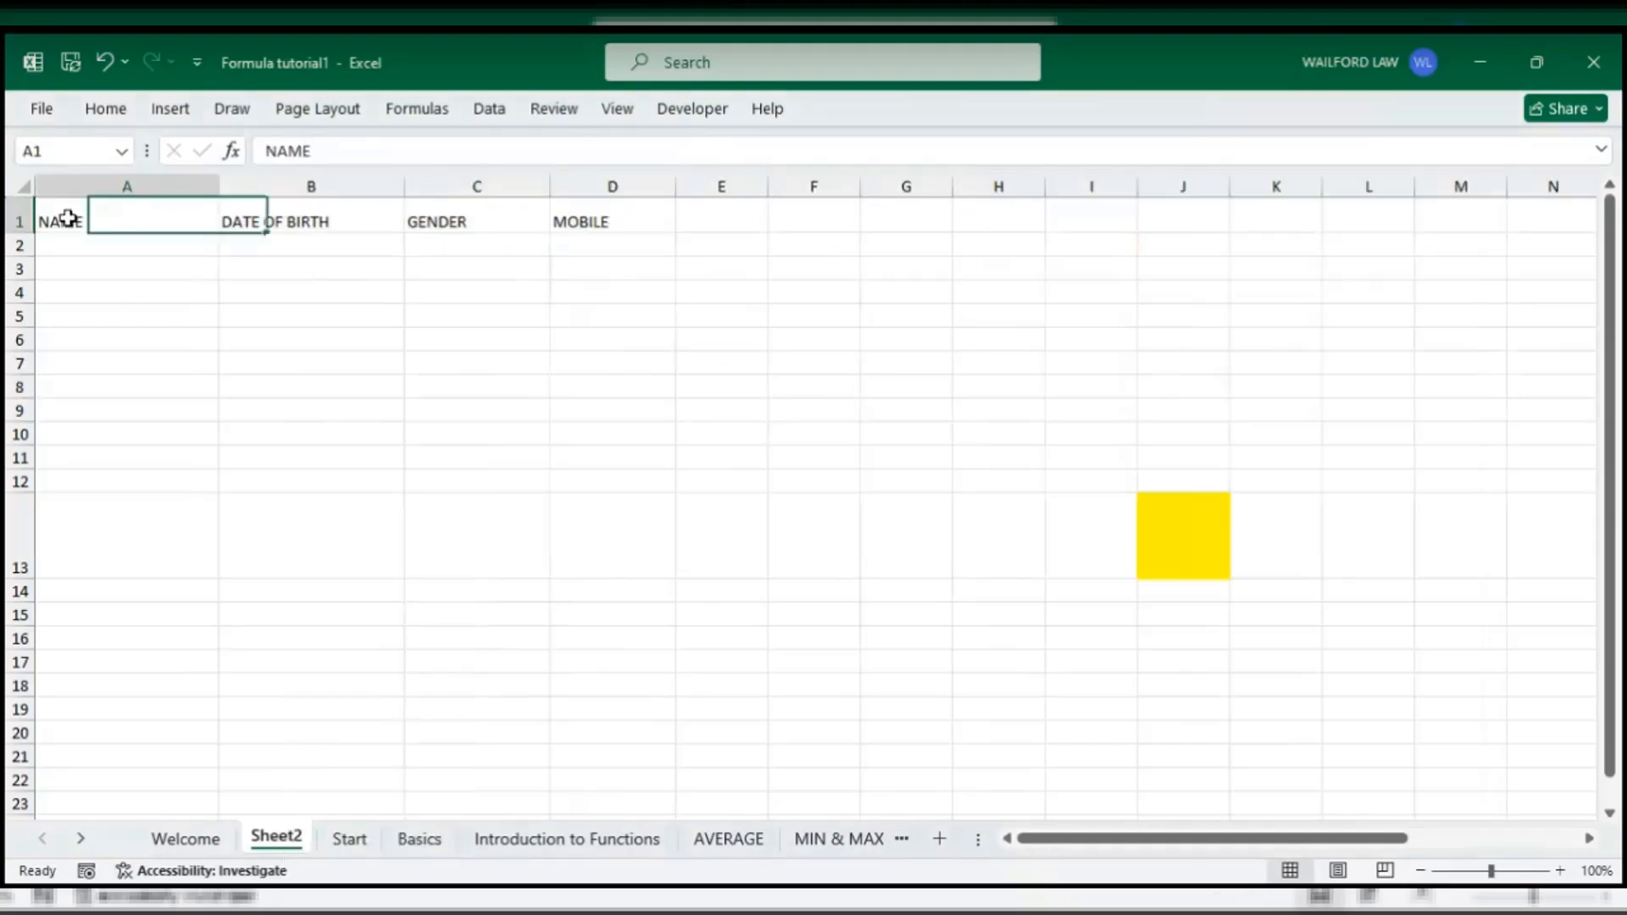
{"action": "left_click_drag", "start_coordinate": [68, 219], "coordinate": [644, 222]}
{"action": "left_click", "coordinate": [127, 294]}
{"action": "left_click", "coordinate": [57, 212]}
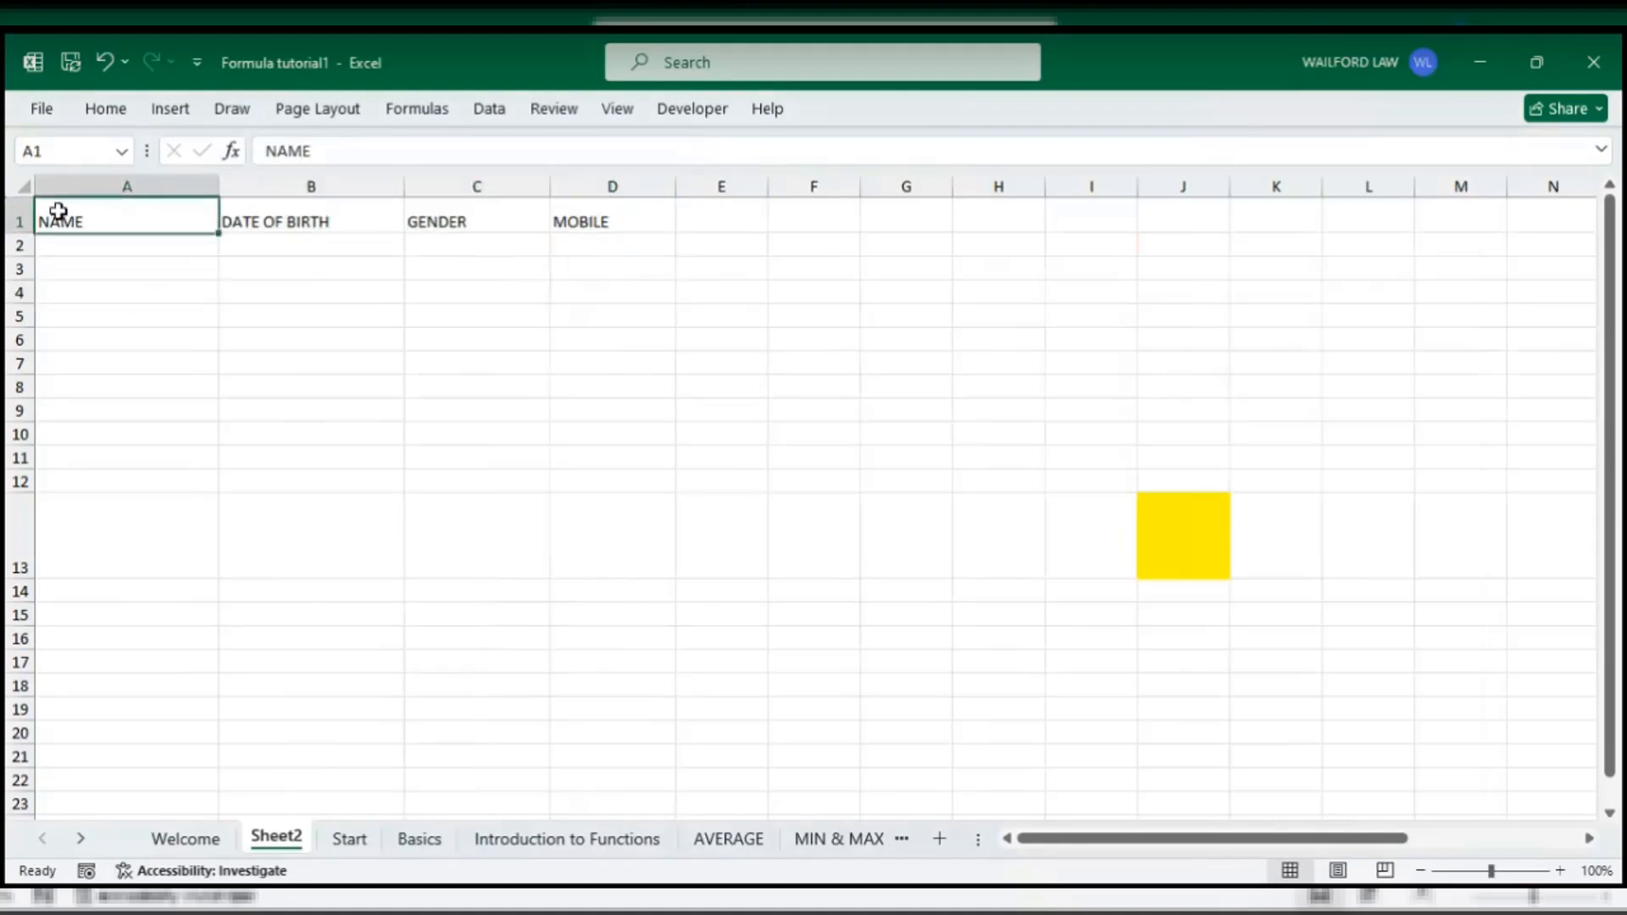
{"action": "left_click", "coordinate": [148, 250]}
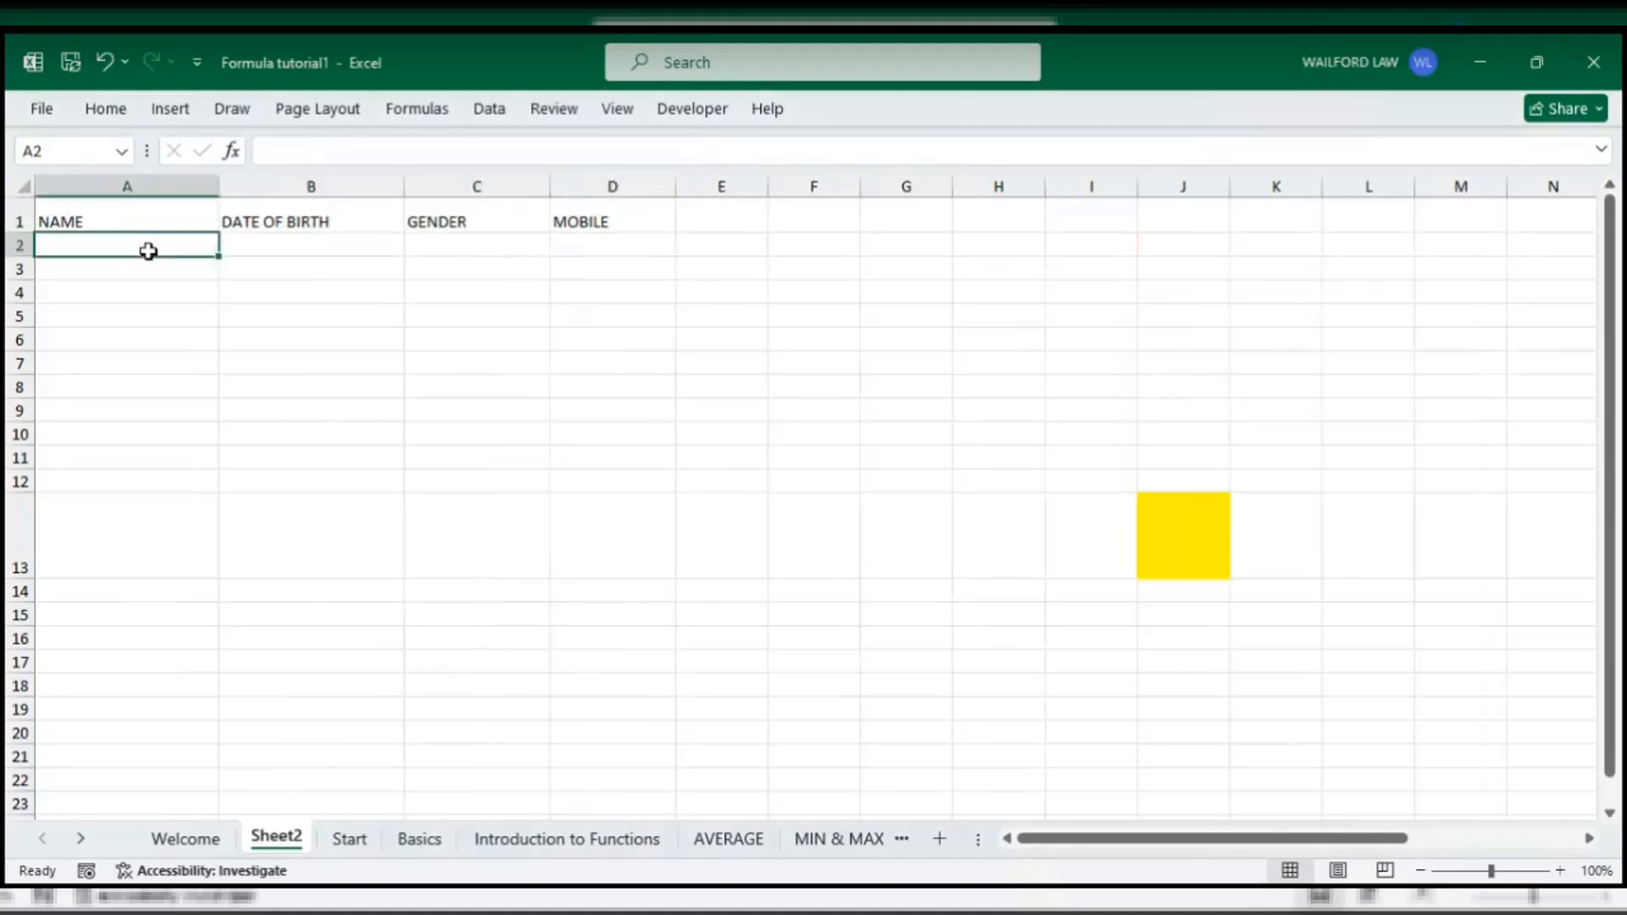
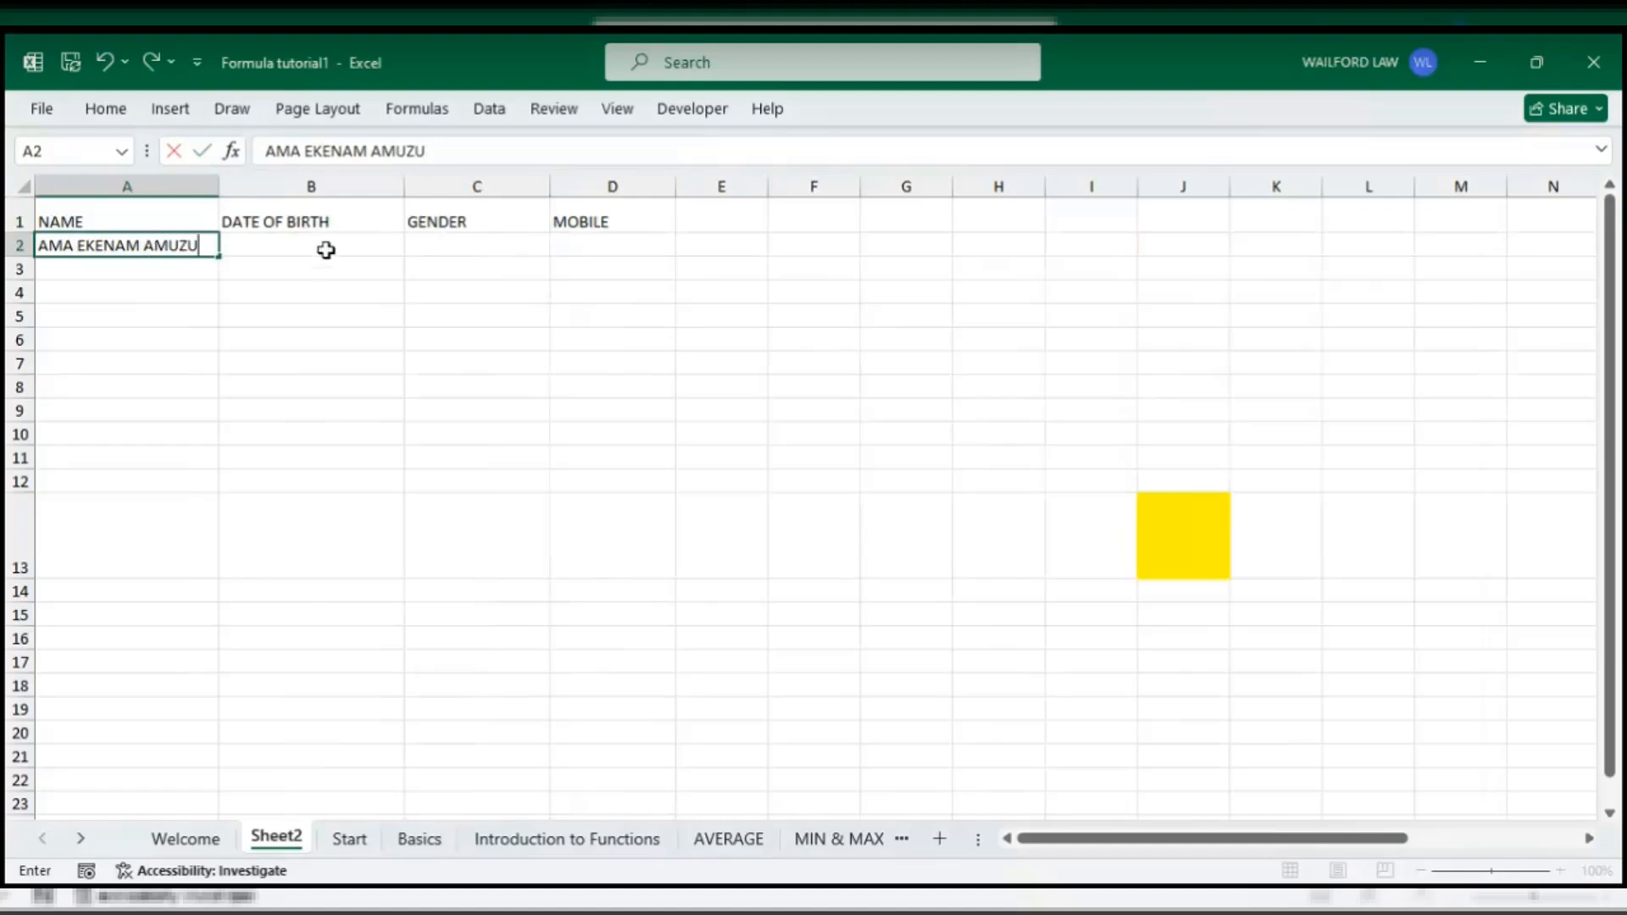
- Enter the person's full name in A2 and birth date 12-12-200 in B2
{"action": "left_click", "coordinate": [326, 249]}
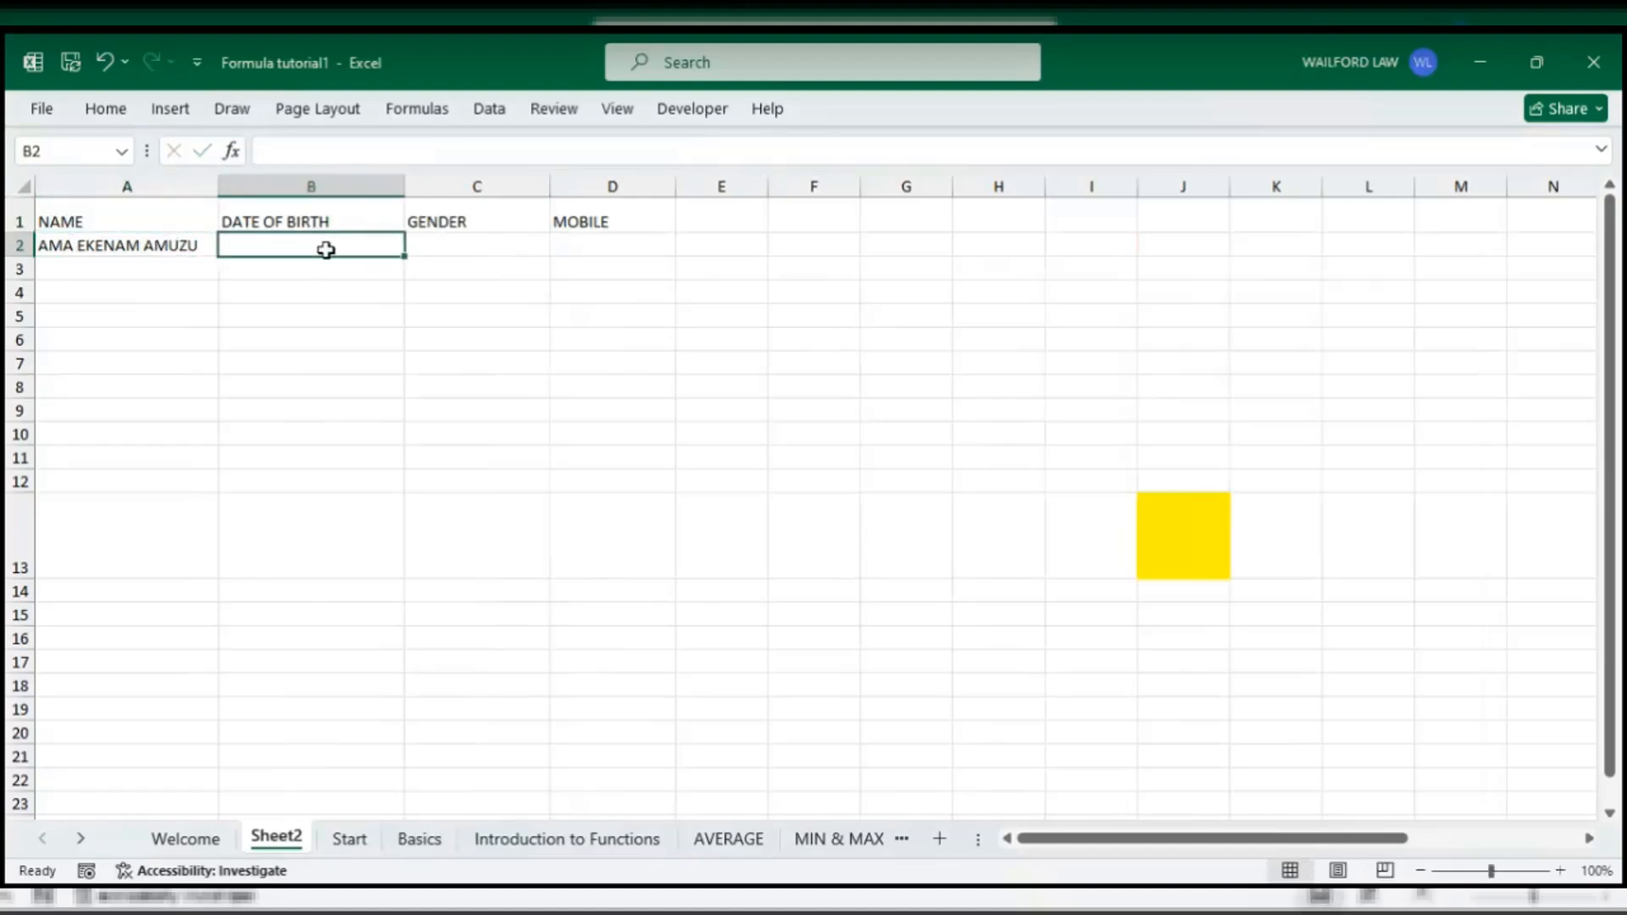
{"action": "type", "text": "12"}
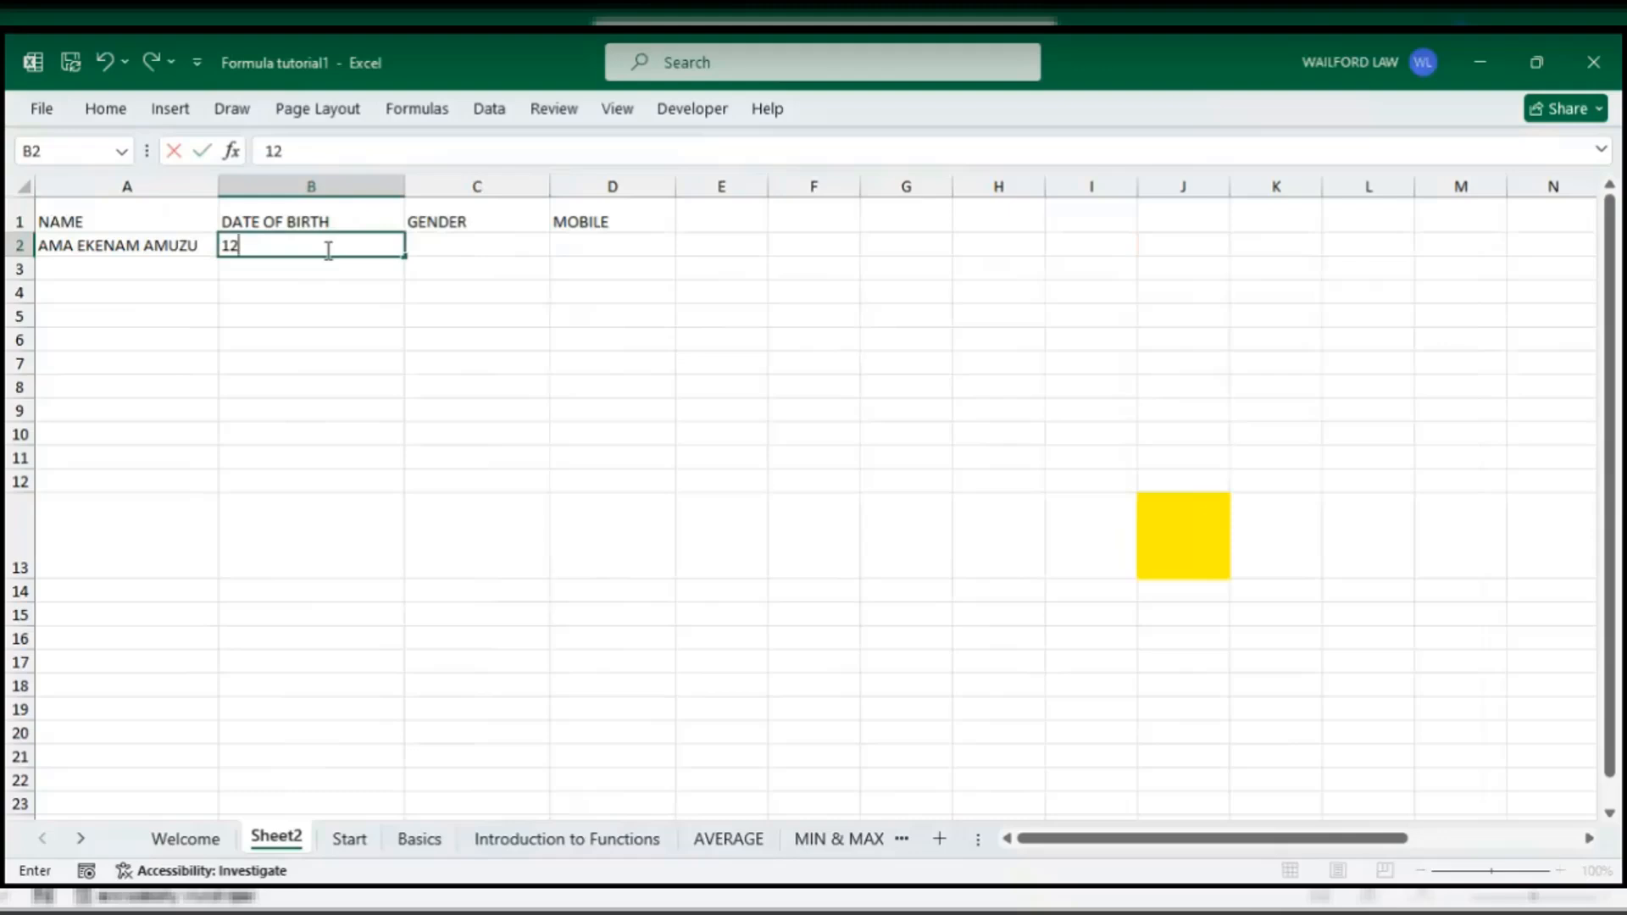
{"action": "type", "text": "-12-200"}
{"action": "left_click", "coordinate": [471, 412]}
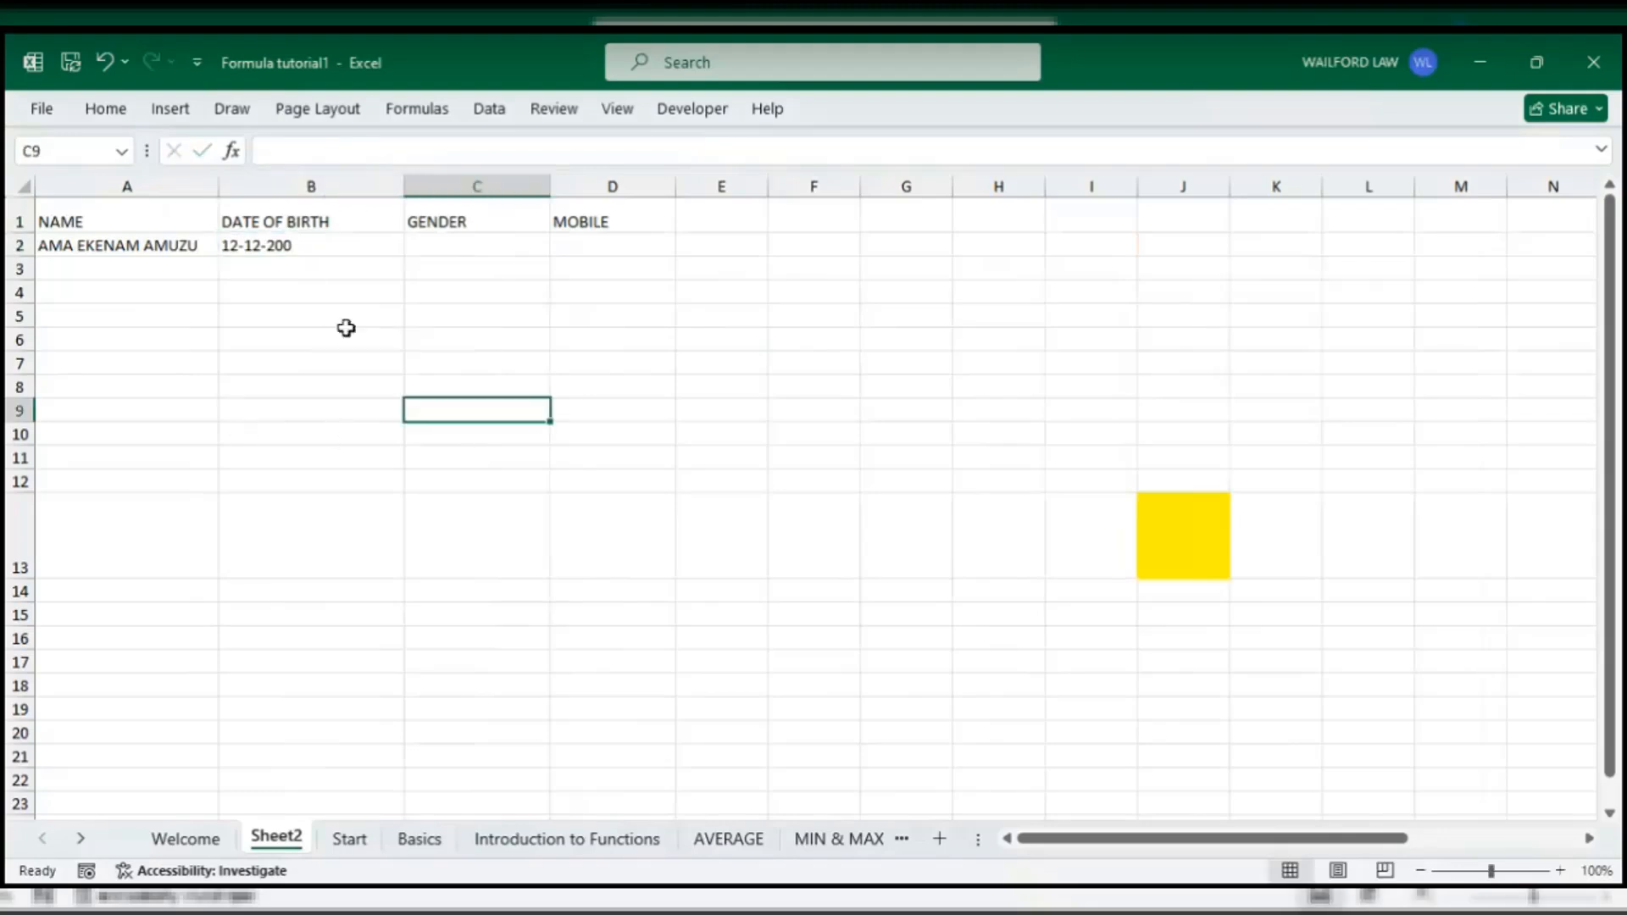
- Enter gender FEMALE in C2 and the mobile number in D2
{"action": "left_click", "coordinate": [461, 246]}
{"action": "type", "text": "MA"}
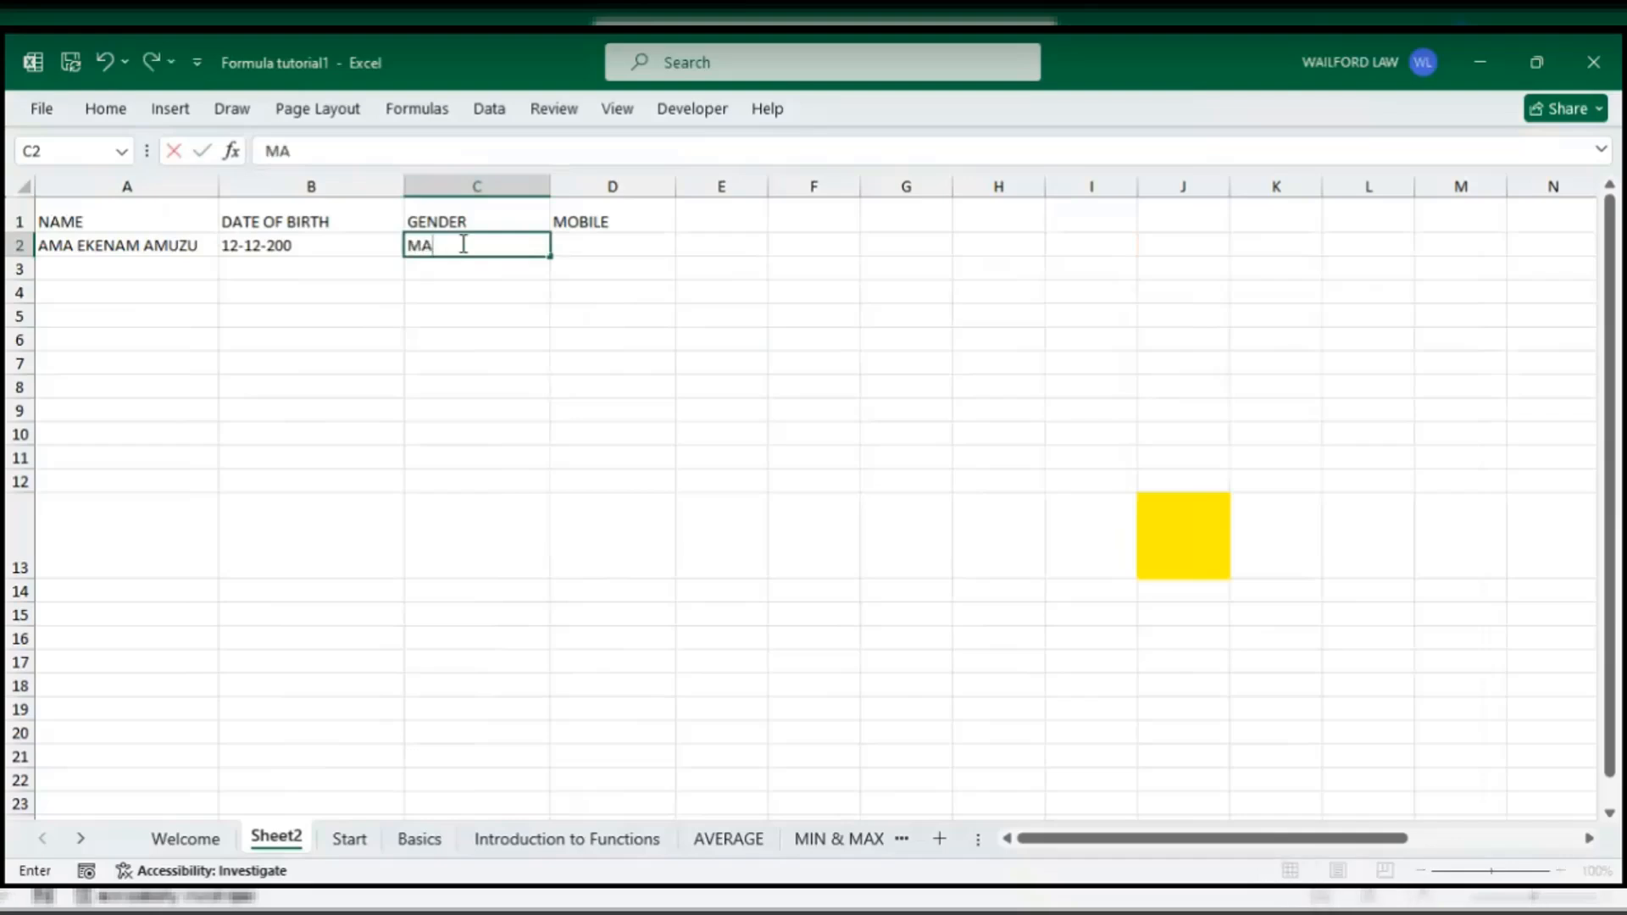
{"action": "key", "text": "BackSpace"}
{"action": "key", "text": "BackSpace"}
{"action": "type", "text": "FEMALE"}
{"action": "left_click", "coordinate": [604, 243]}
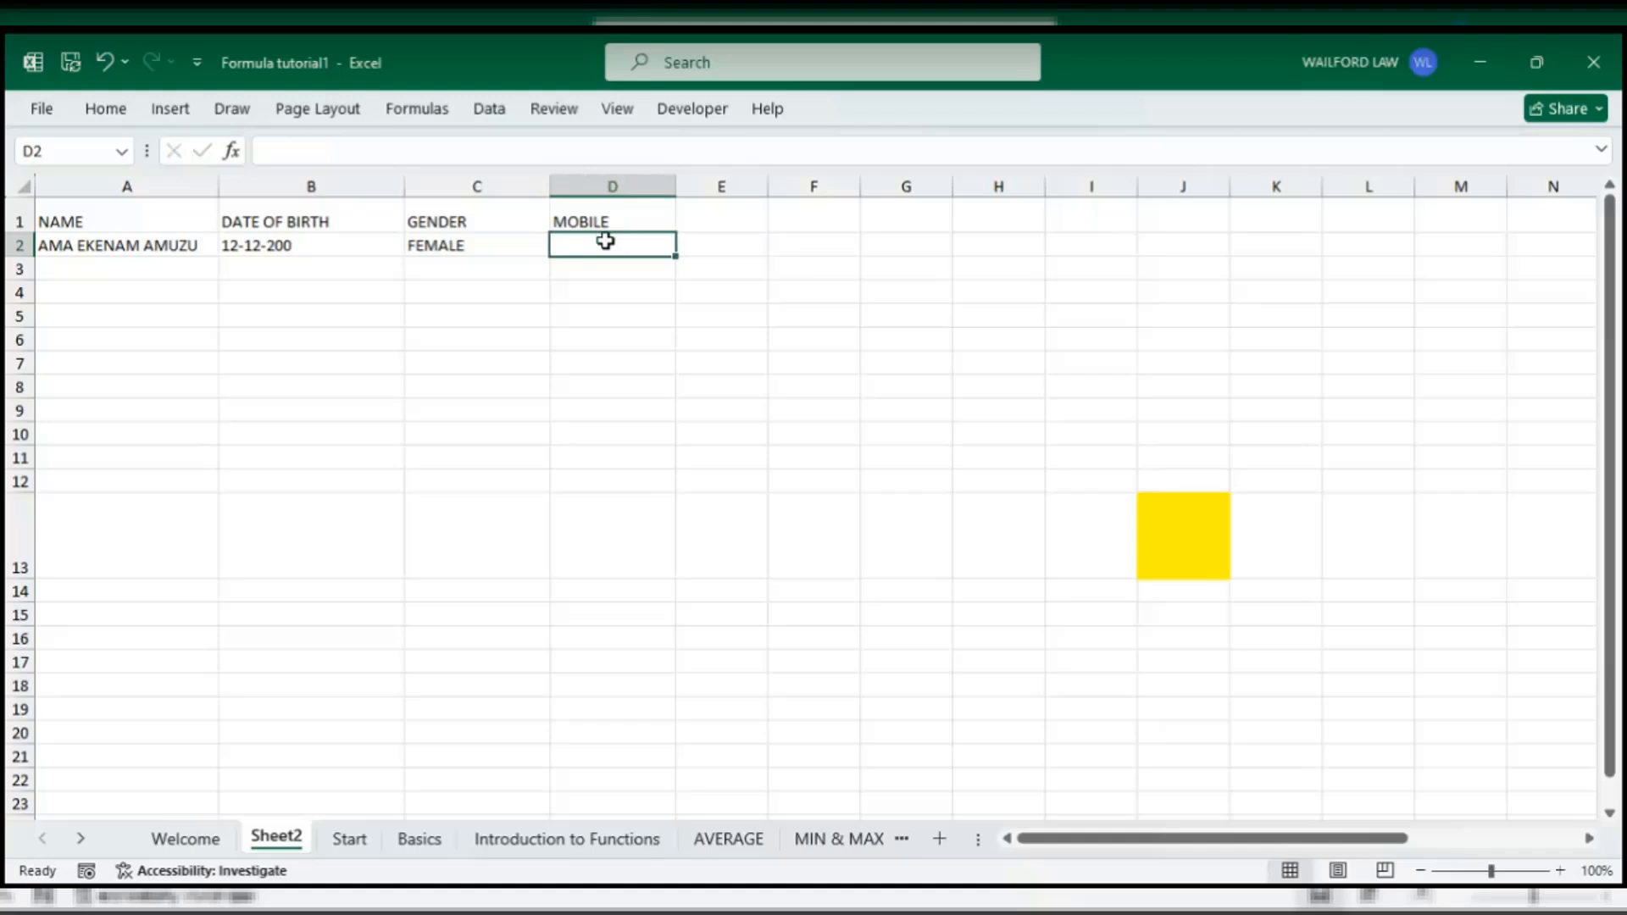
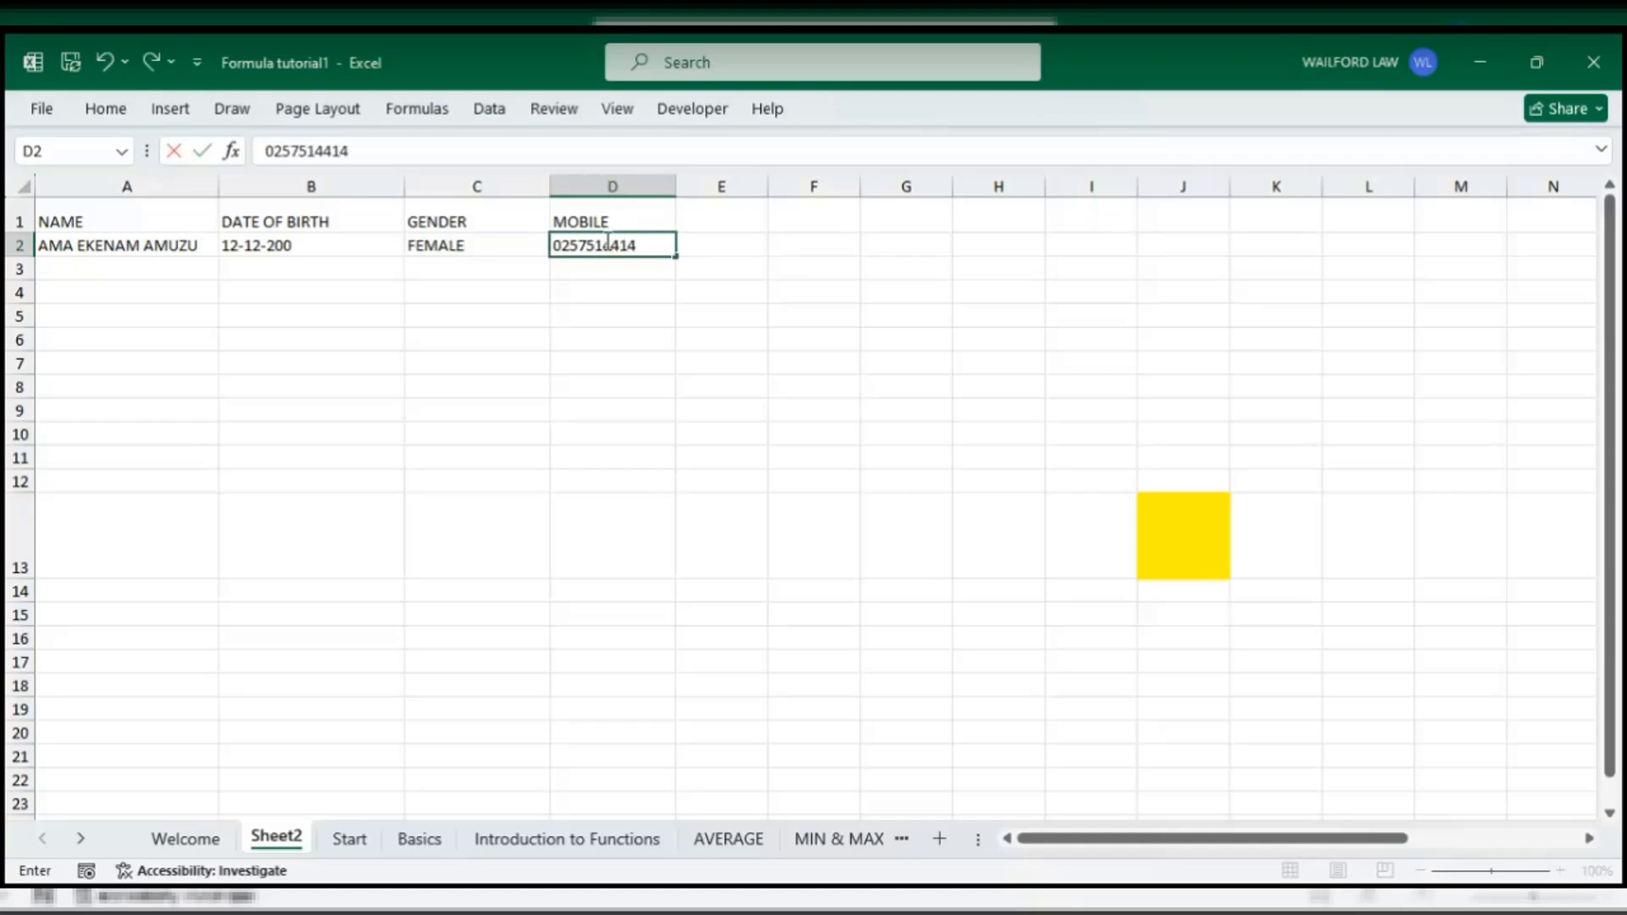
{"action": "left_click", "coordinate": [603, 294]}
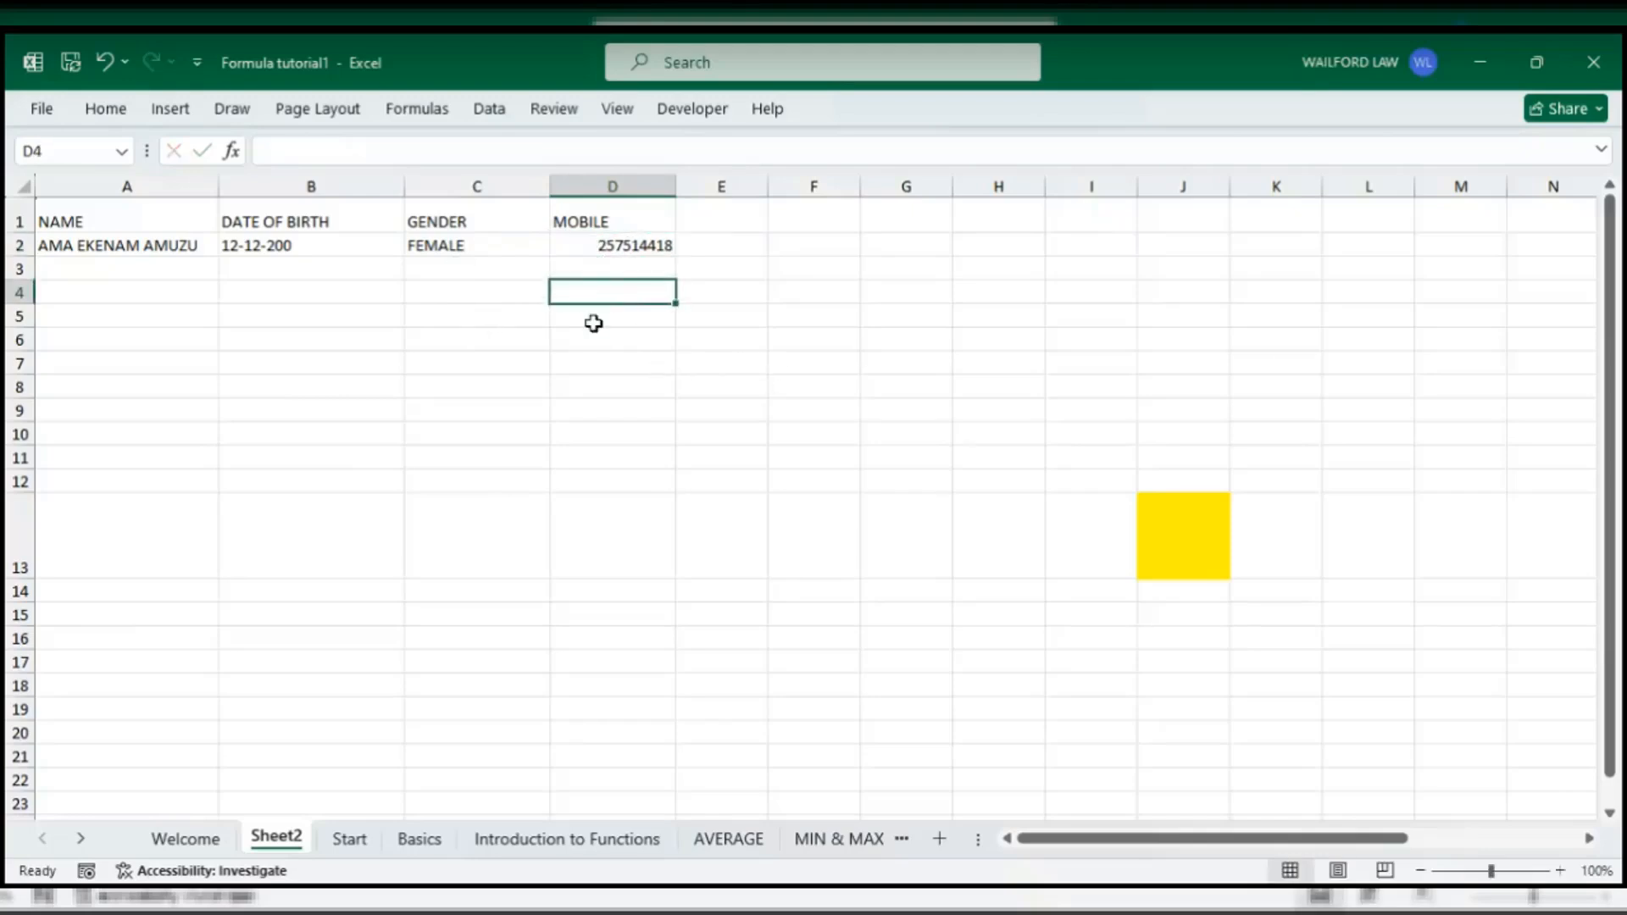
{"action": "left_click", "coordinate": [591, 246]}
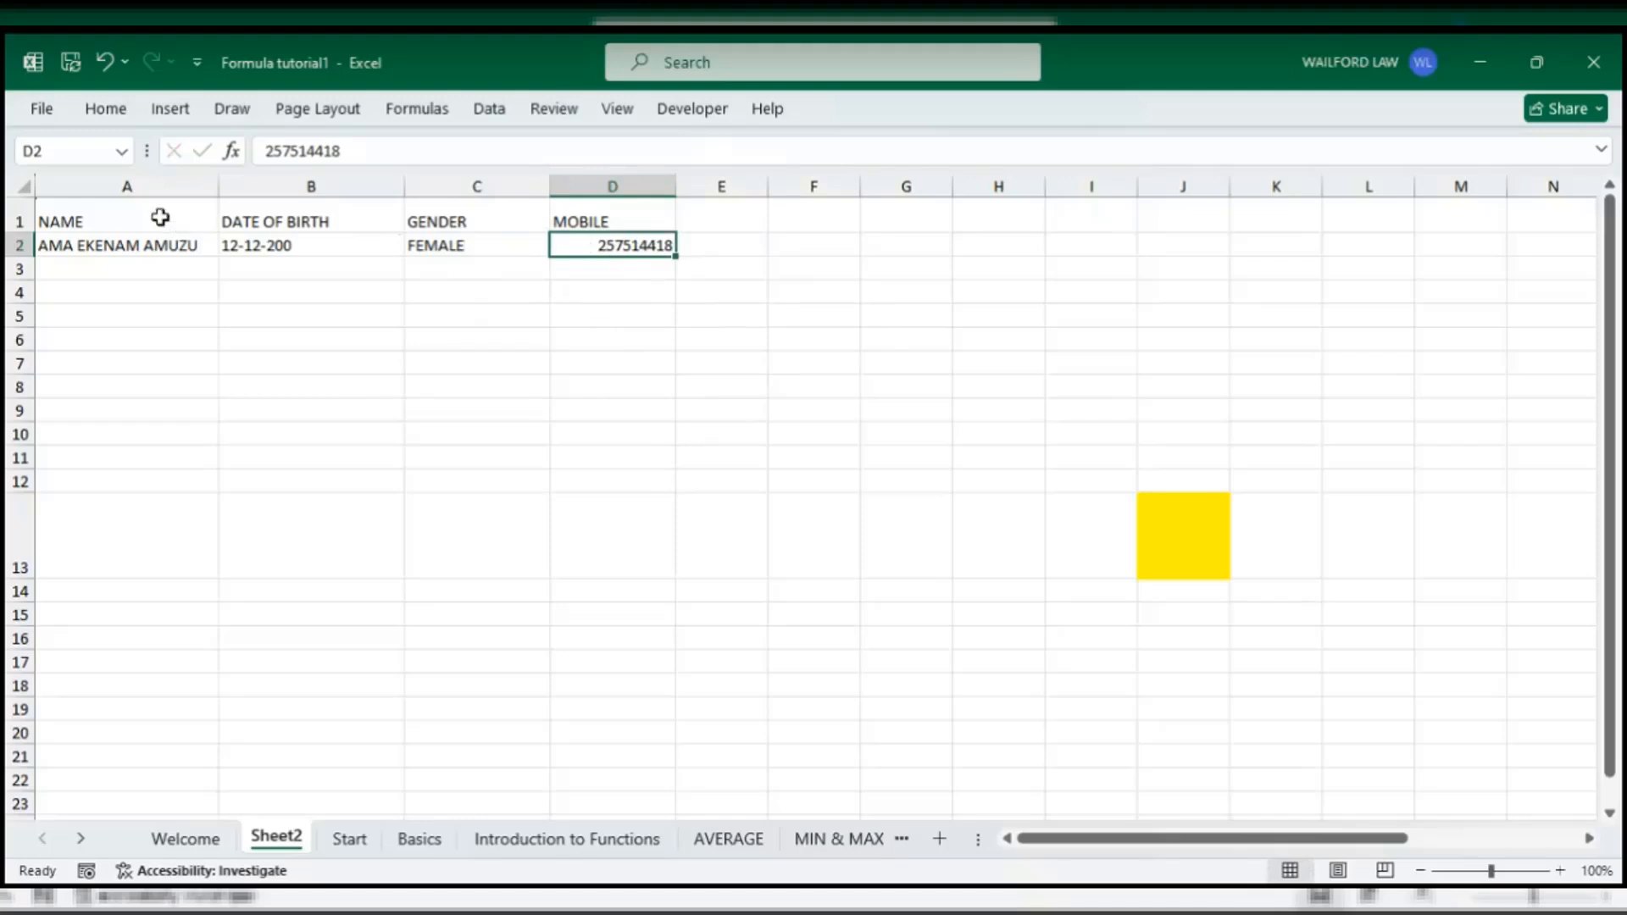
{"action": "left_click", "coordinate": [102, 113]}
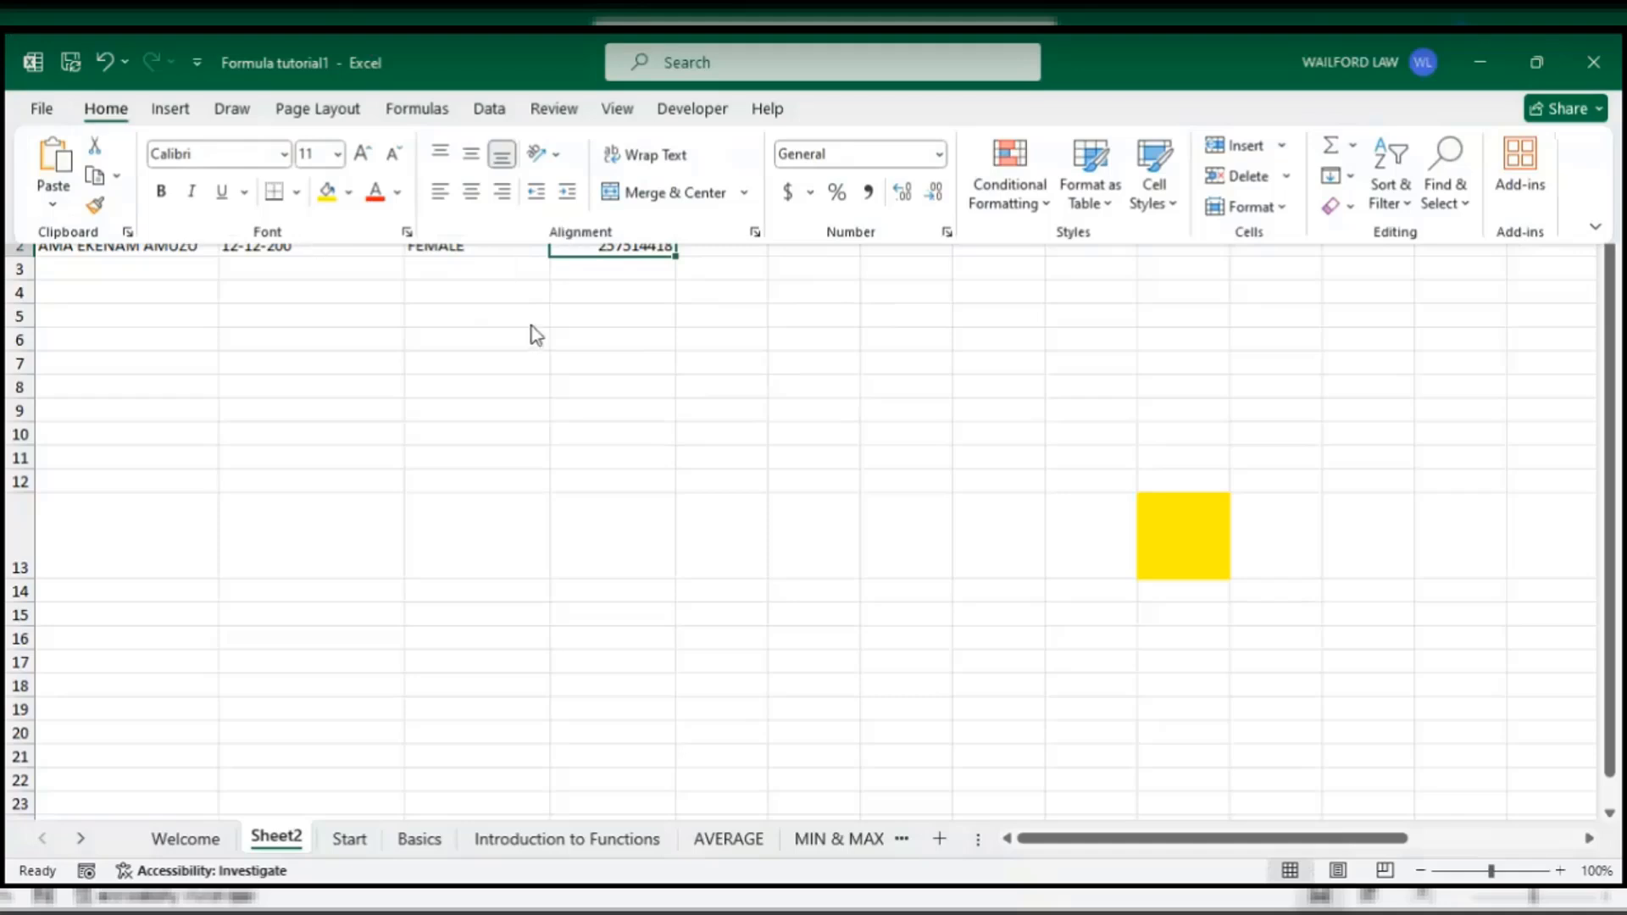
{"action": "left_click", "coordinate": [938, 156]}
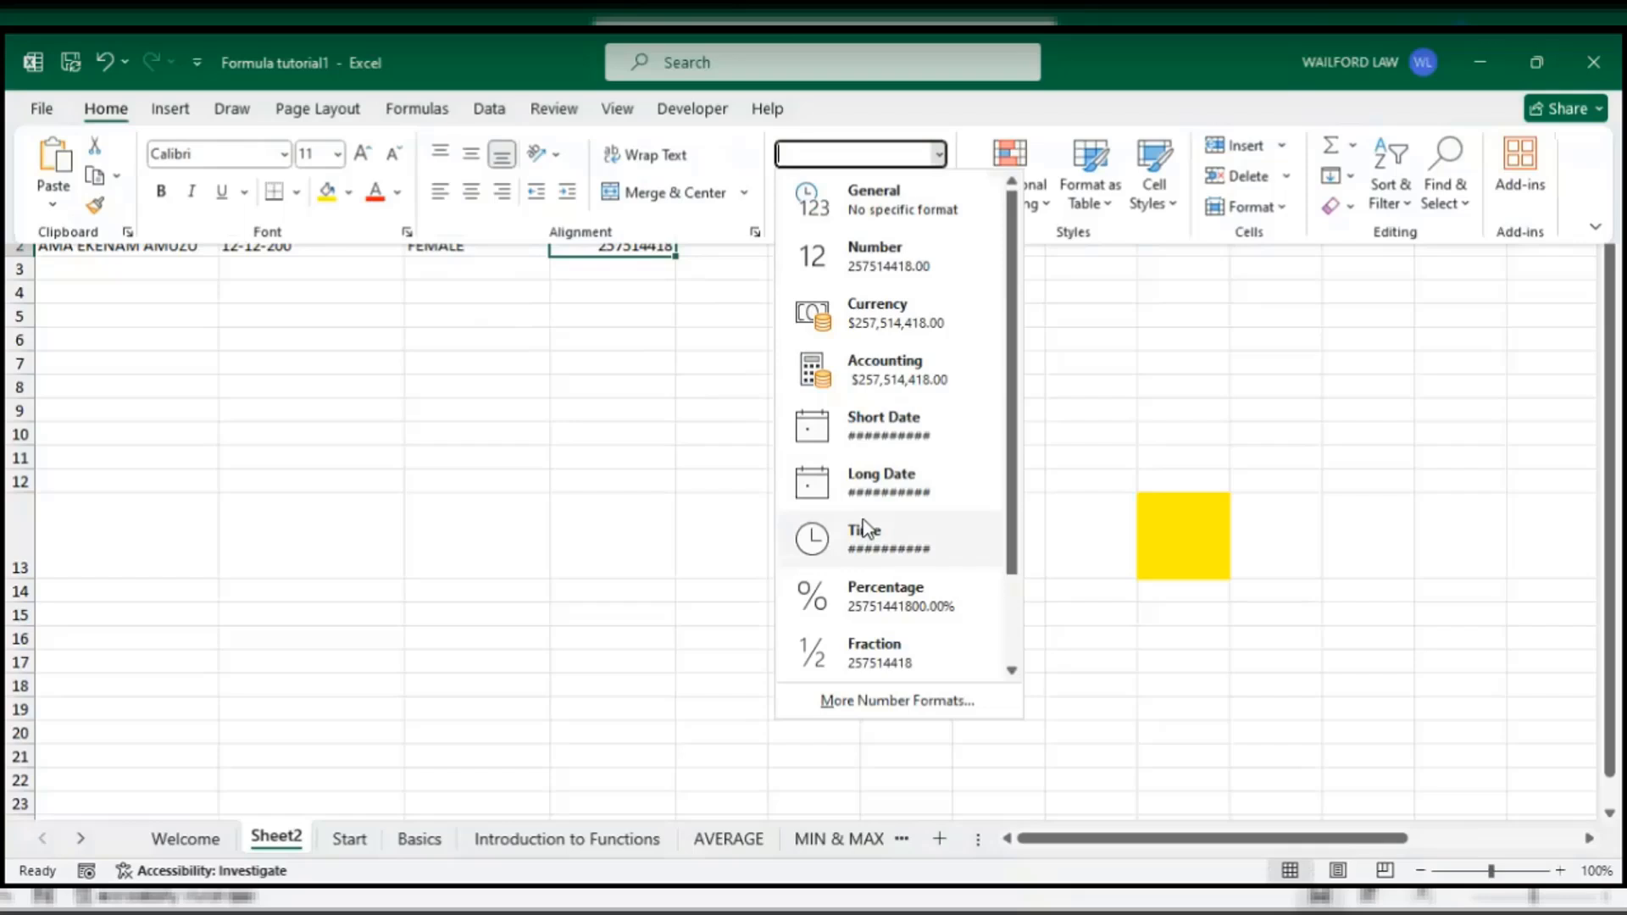
{"action": "left_click", "coordinate": [149, 323]}
{"action": "left_click", "coordinate": [127, 246]}
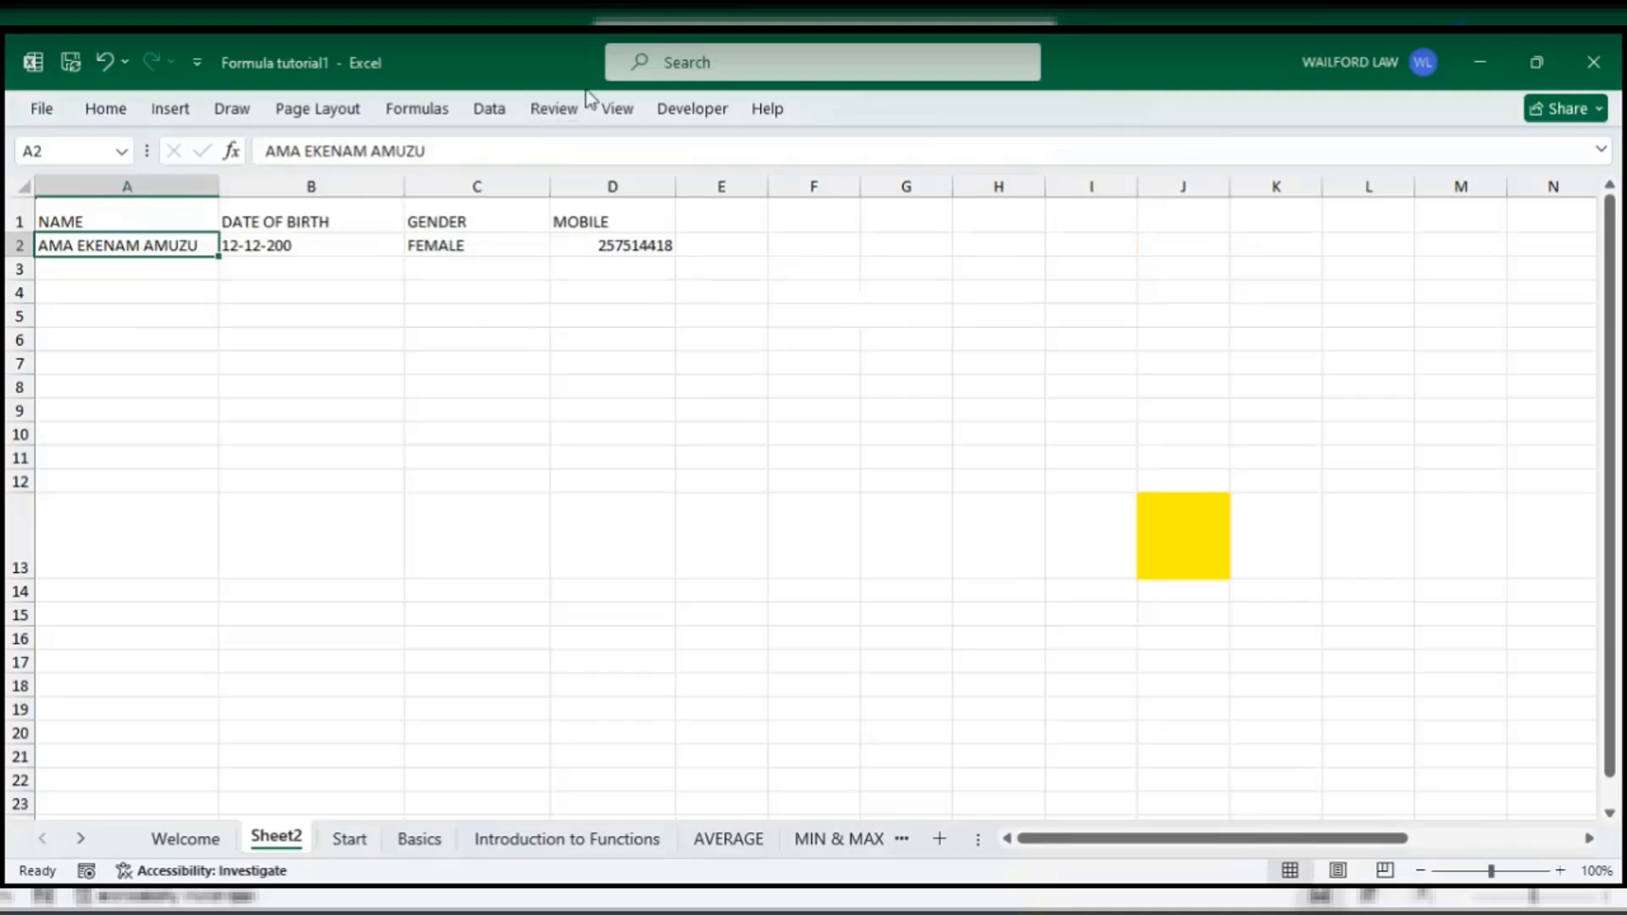
- Change the year in B2 to 2000 so it reads 12/12/2000
{"action": "left_click", "coordinate": [106, 111]}
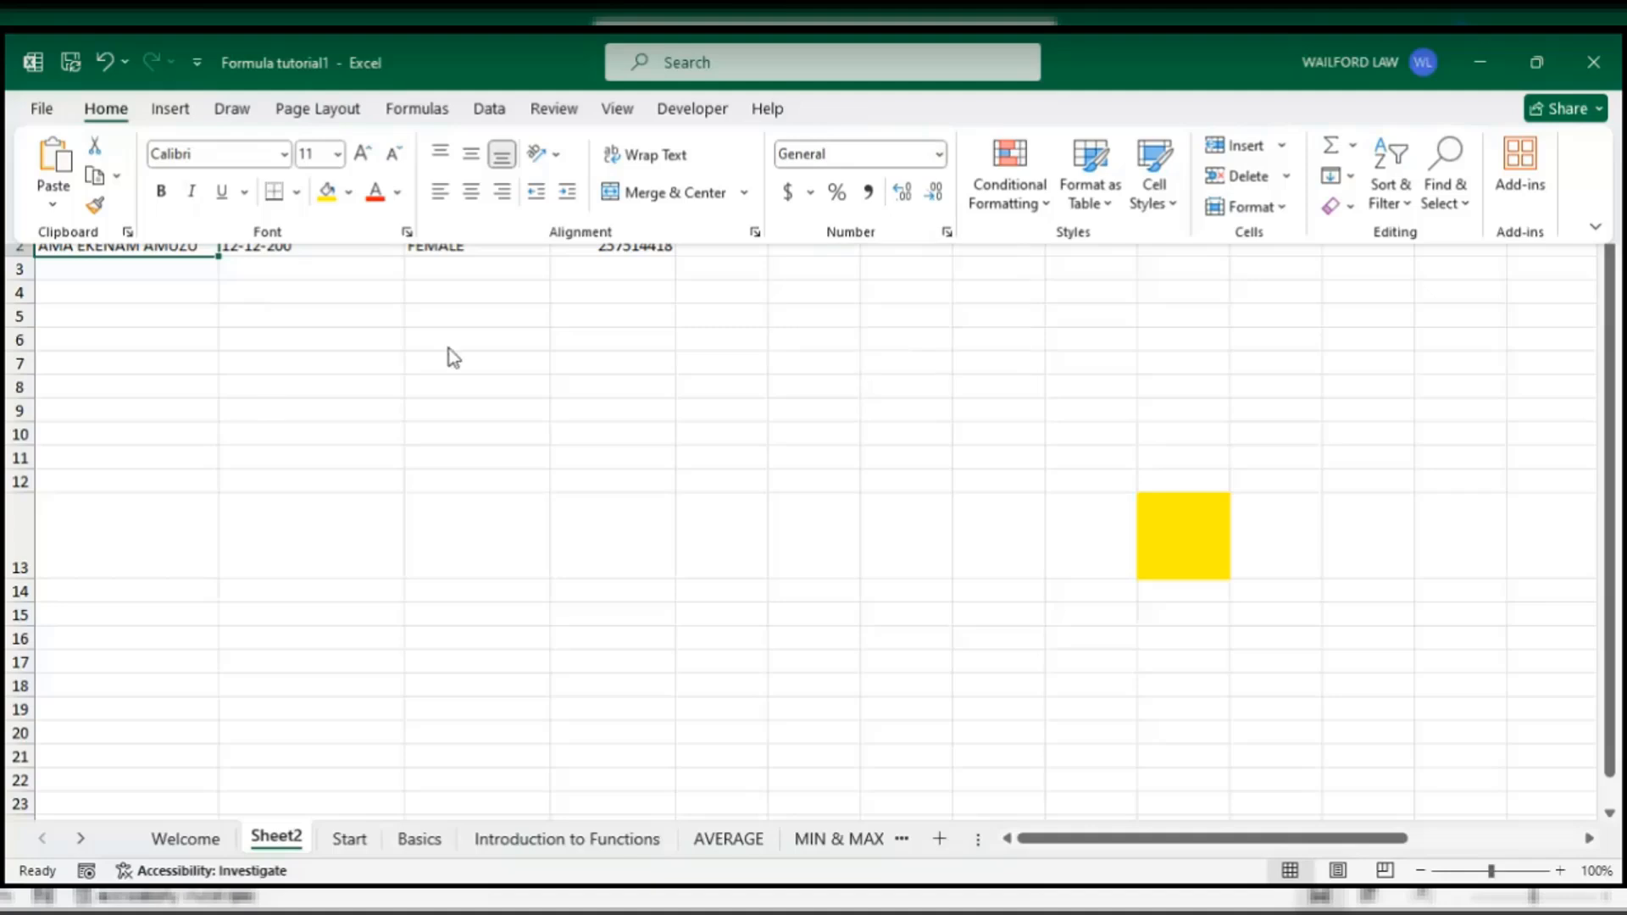
{"action": "left_click", "coordinate": [266, 263]}
{"action": "left_click", "coordinate": [278, 245]}
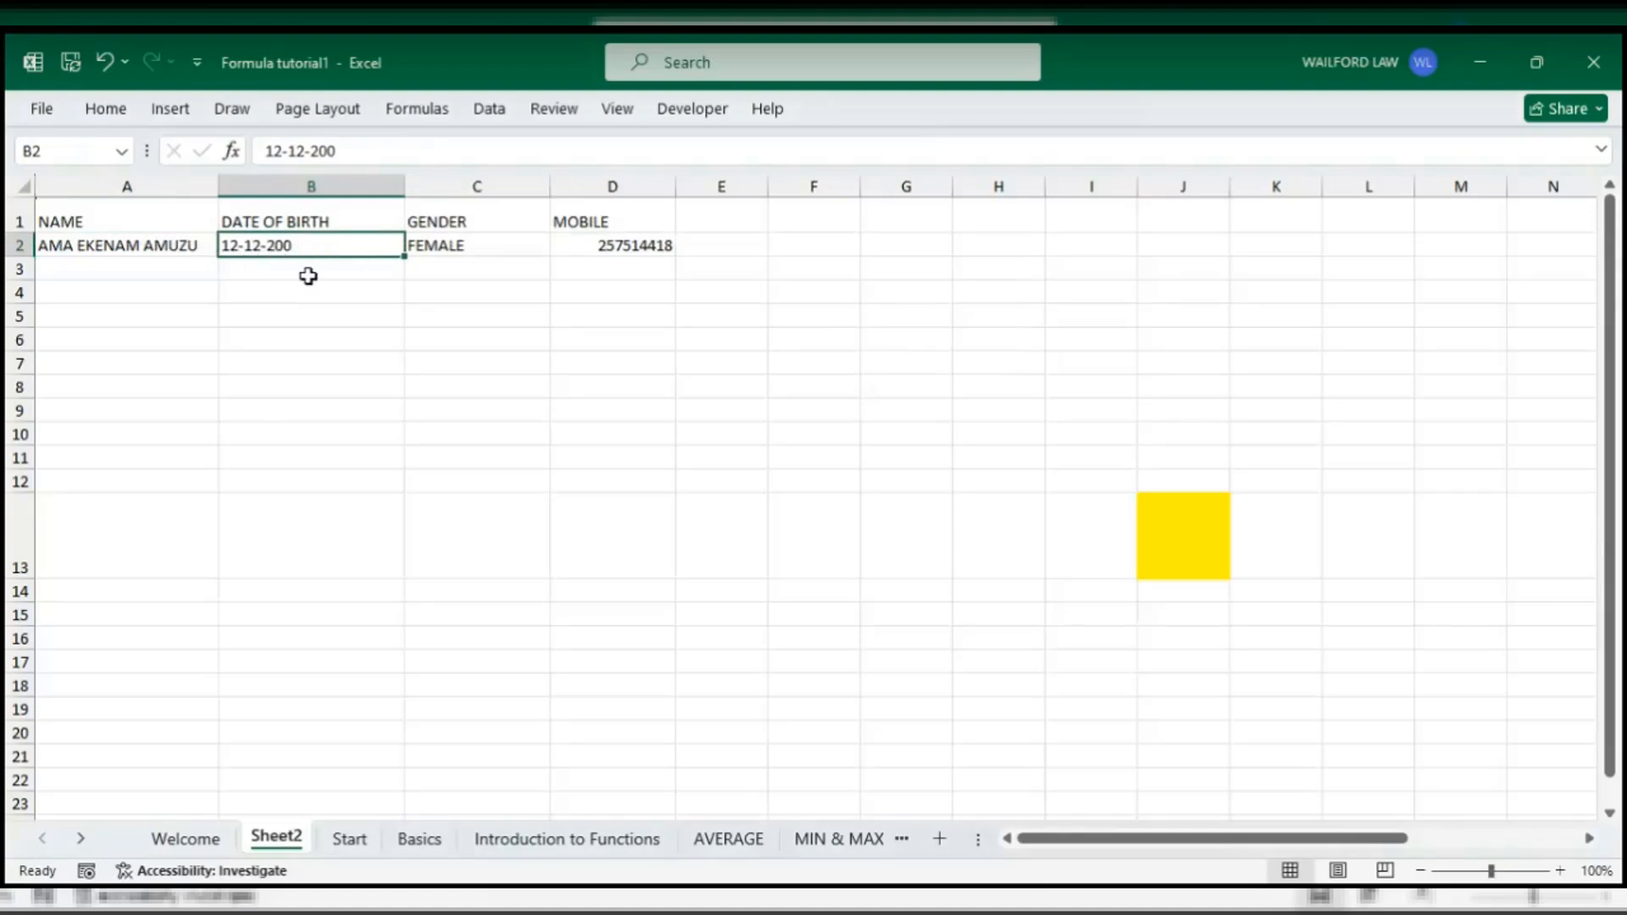
{"action": "double_click", "coordinate": [311, 247]}
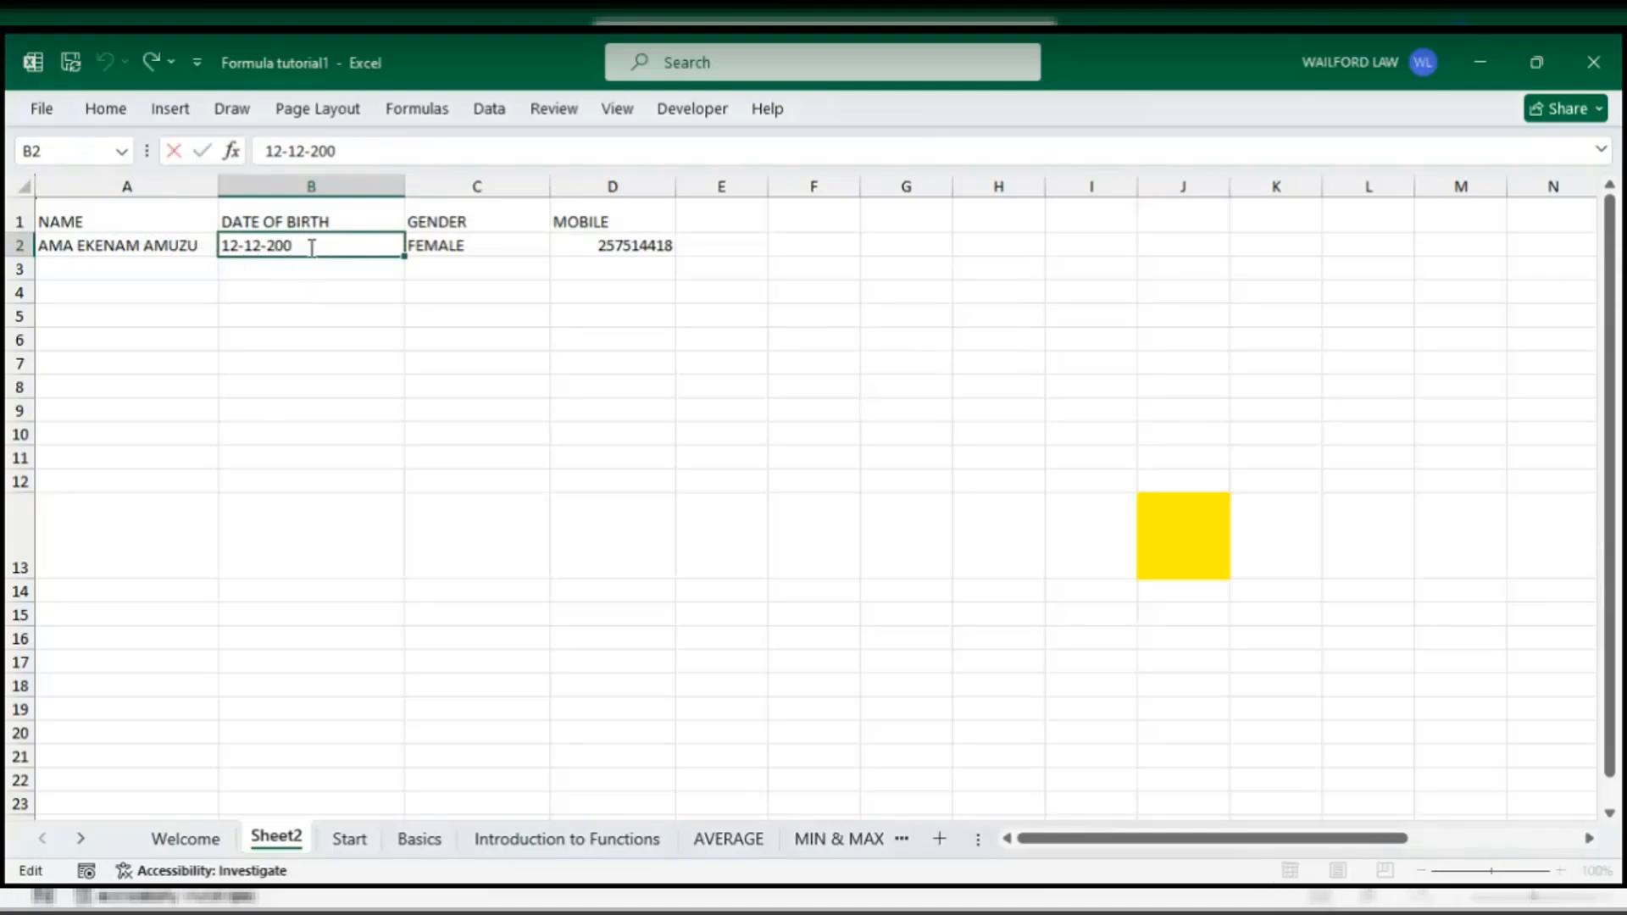
{"action": "type", "text": "-"}
{"action": "key", "text": "BackSpace"}
{"action": "type", "text": "0"}
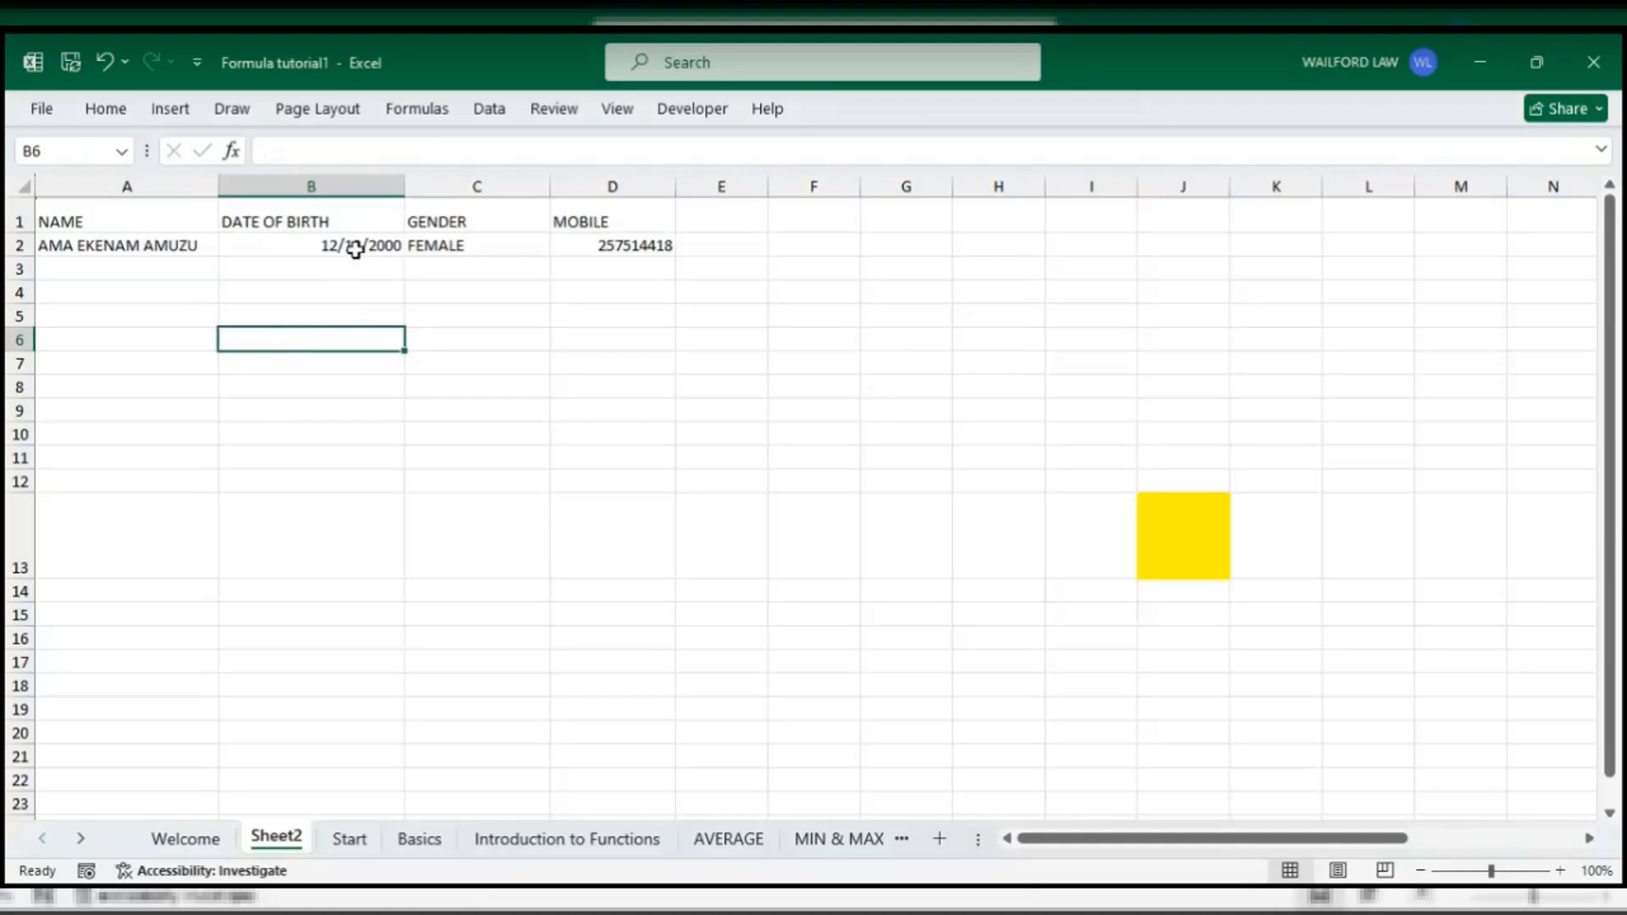
{"action": "left_click", "coordinate": [452, 244]}
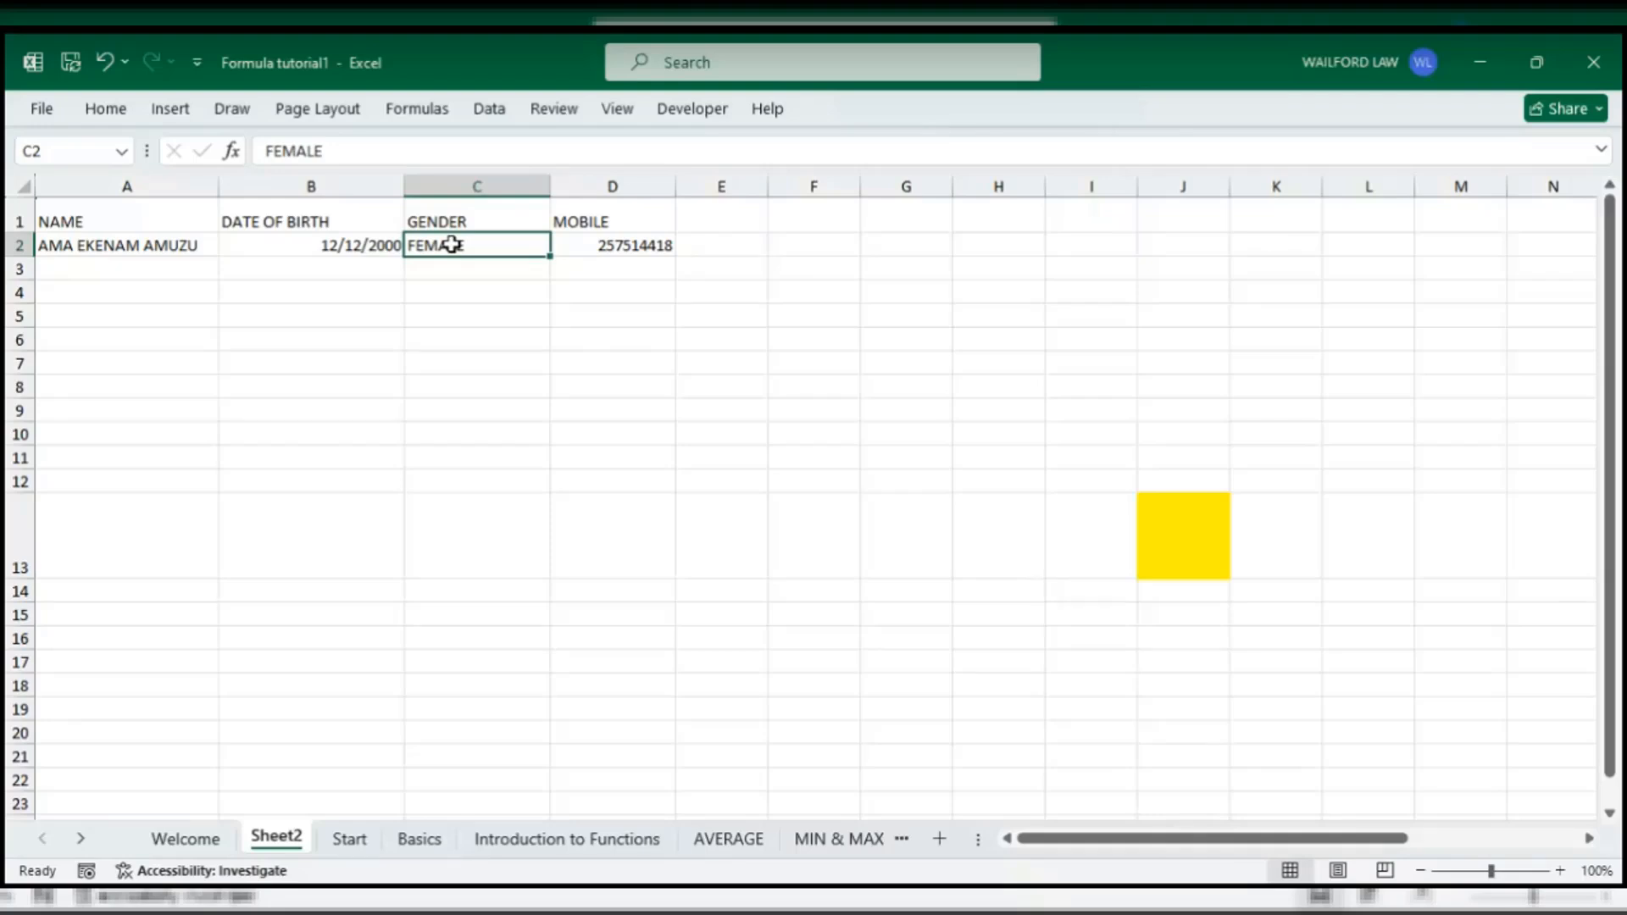
{"action": "left_click", "coordinate": [573, 248]}
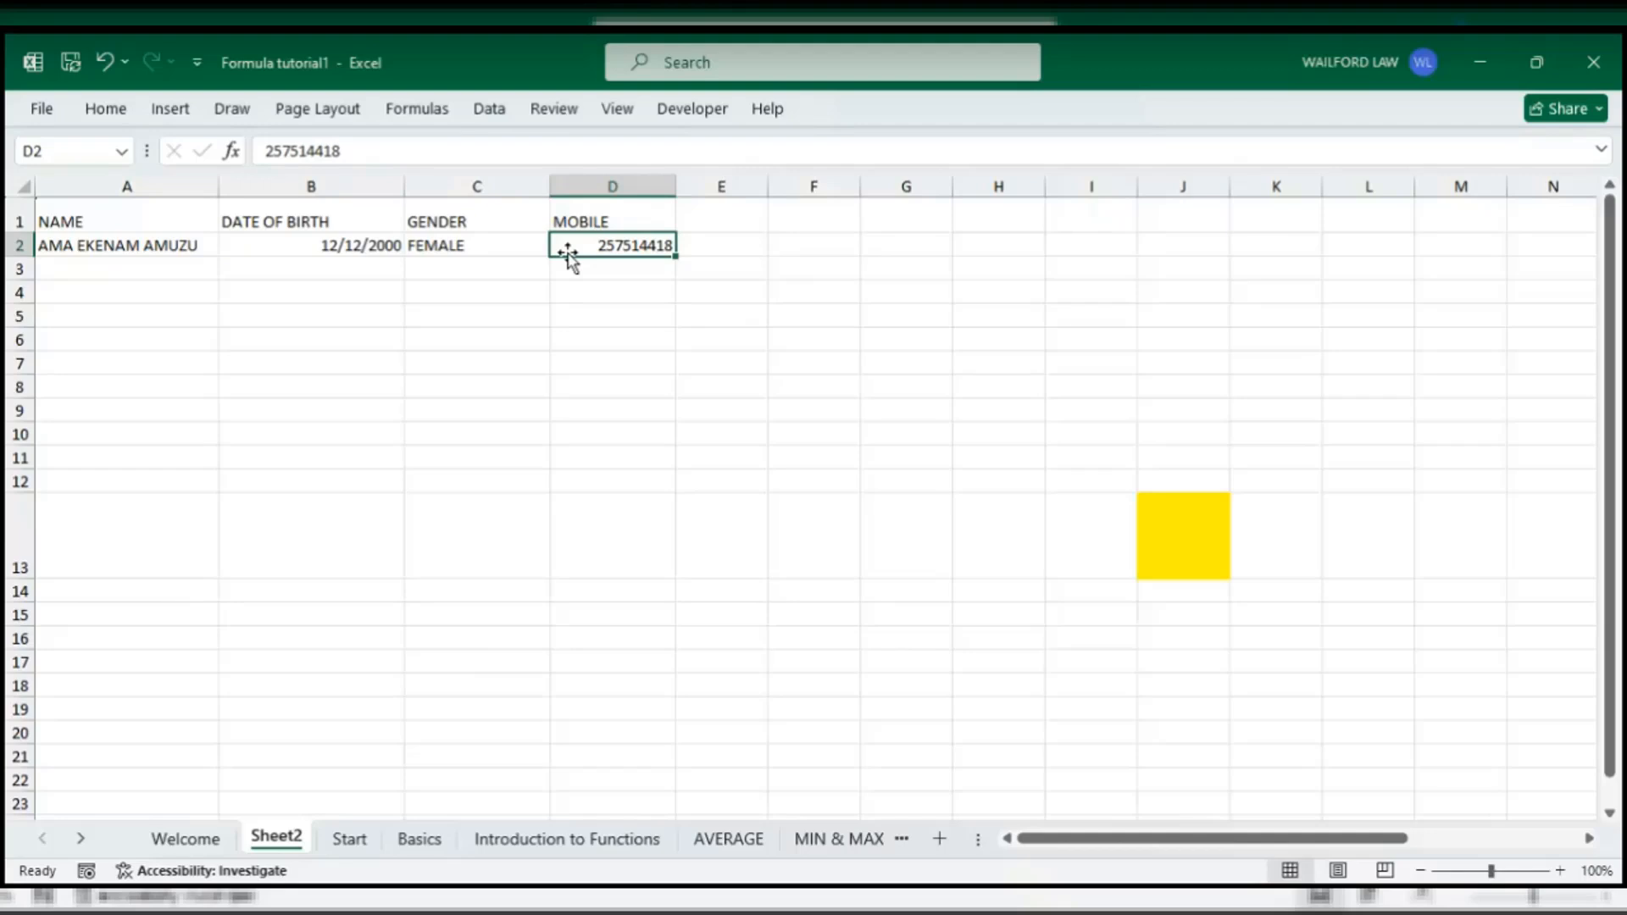
- Open the Home tab's Number Format list for the mobile number in D2
{"action": "left_click", "coordinate": [121, 117]}
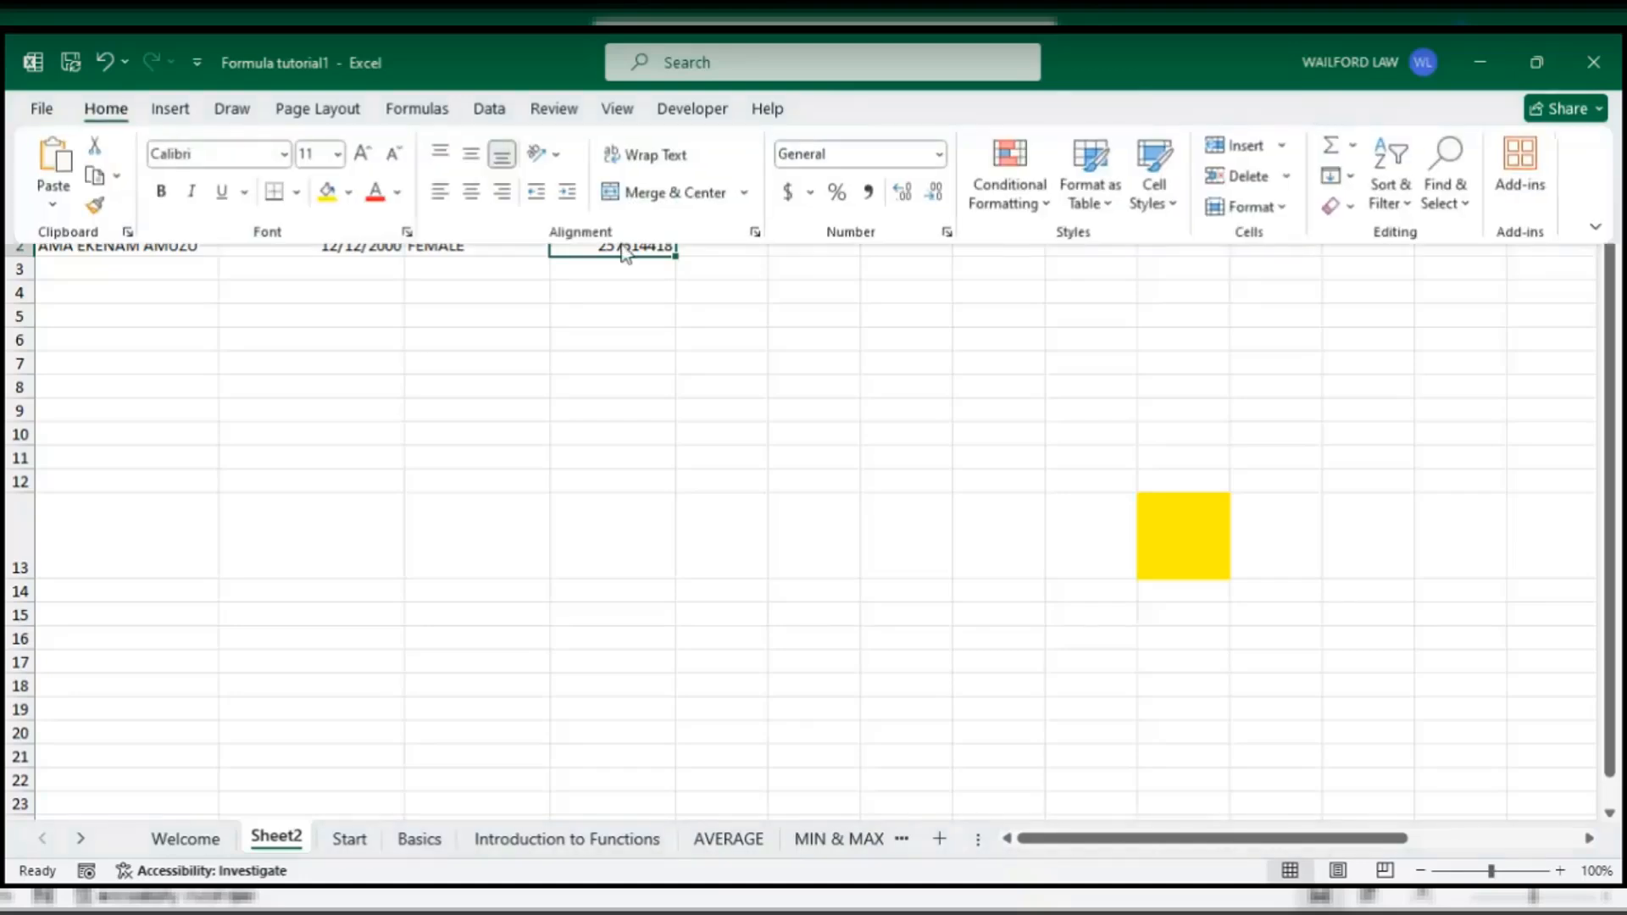
{"action": "left_click", "coordinate": [939, 154]}
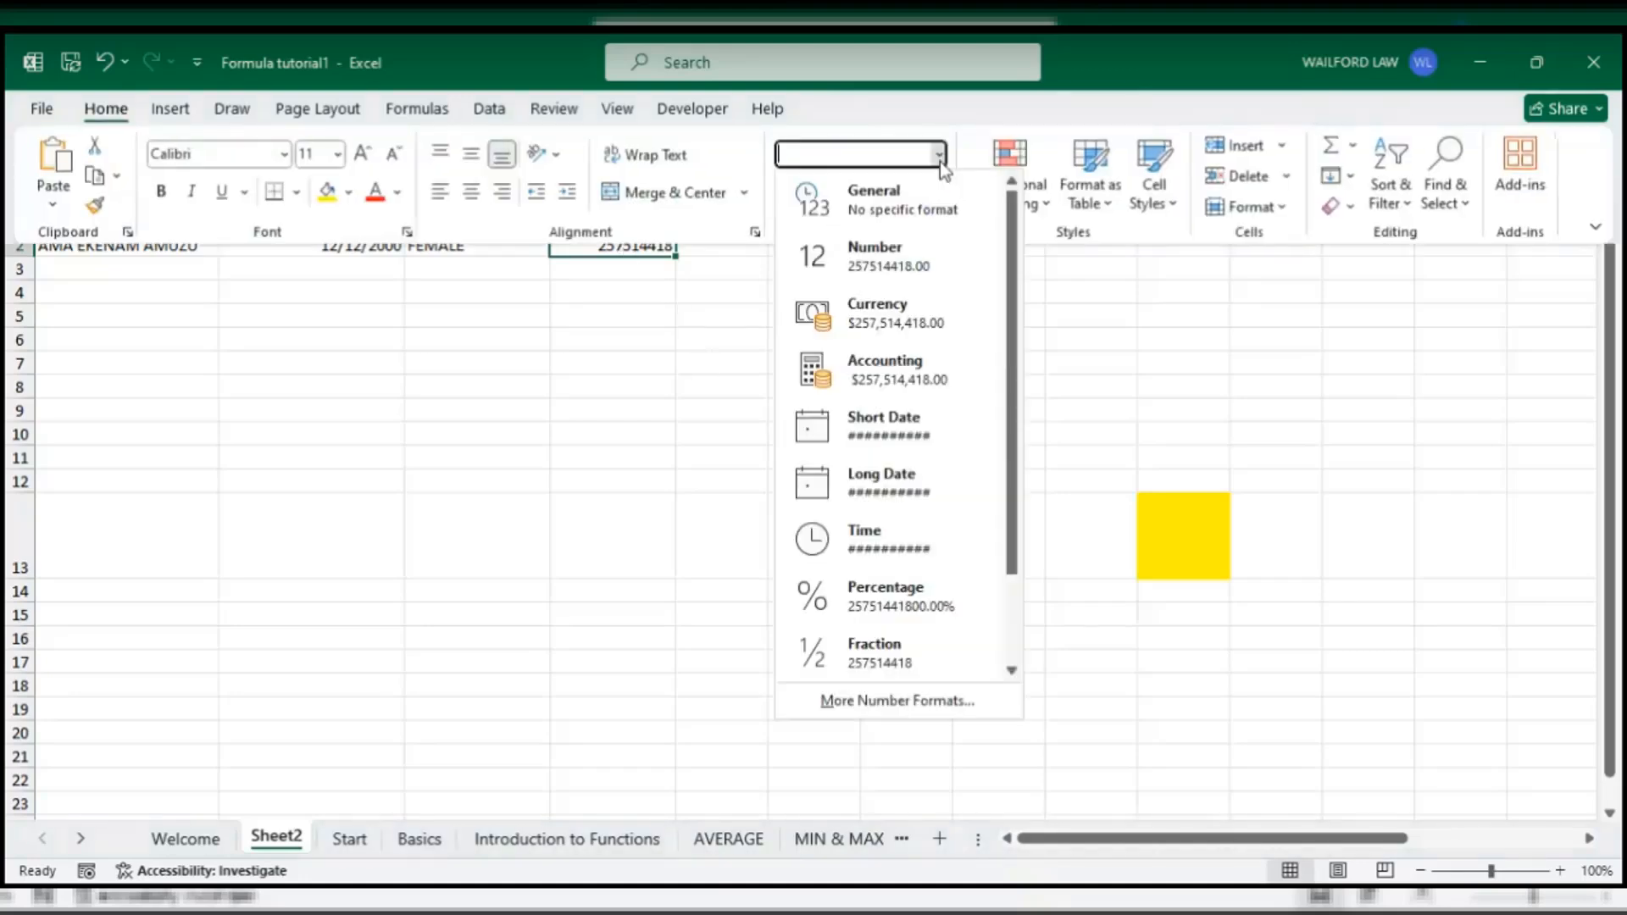
- Open More Number Formats, move the Format Cells dialog aside, and choose Custom
{"action": "left_click", "coordinate": [863, 703]}
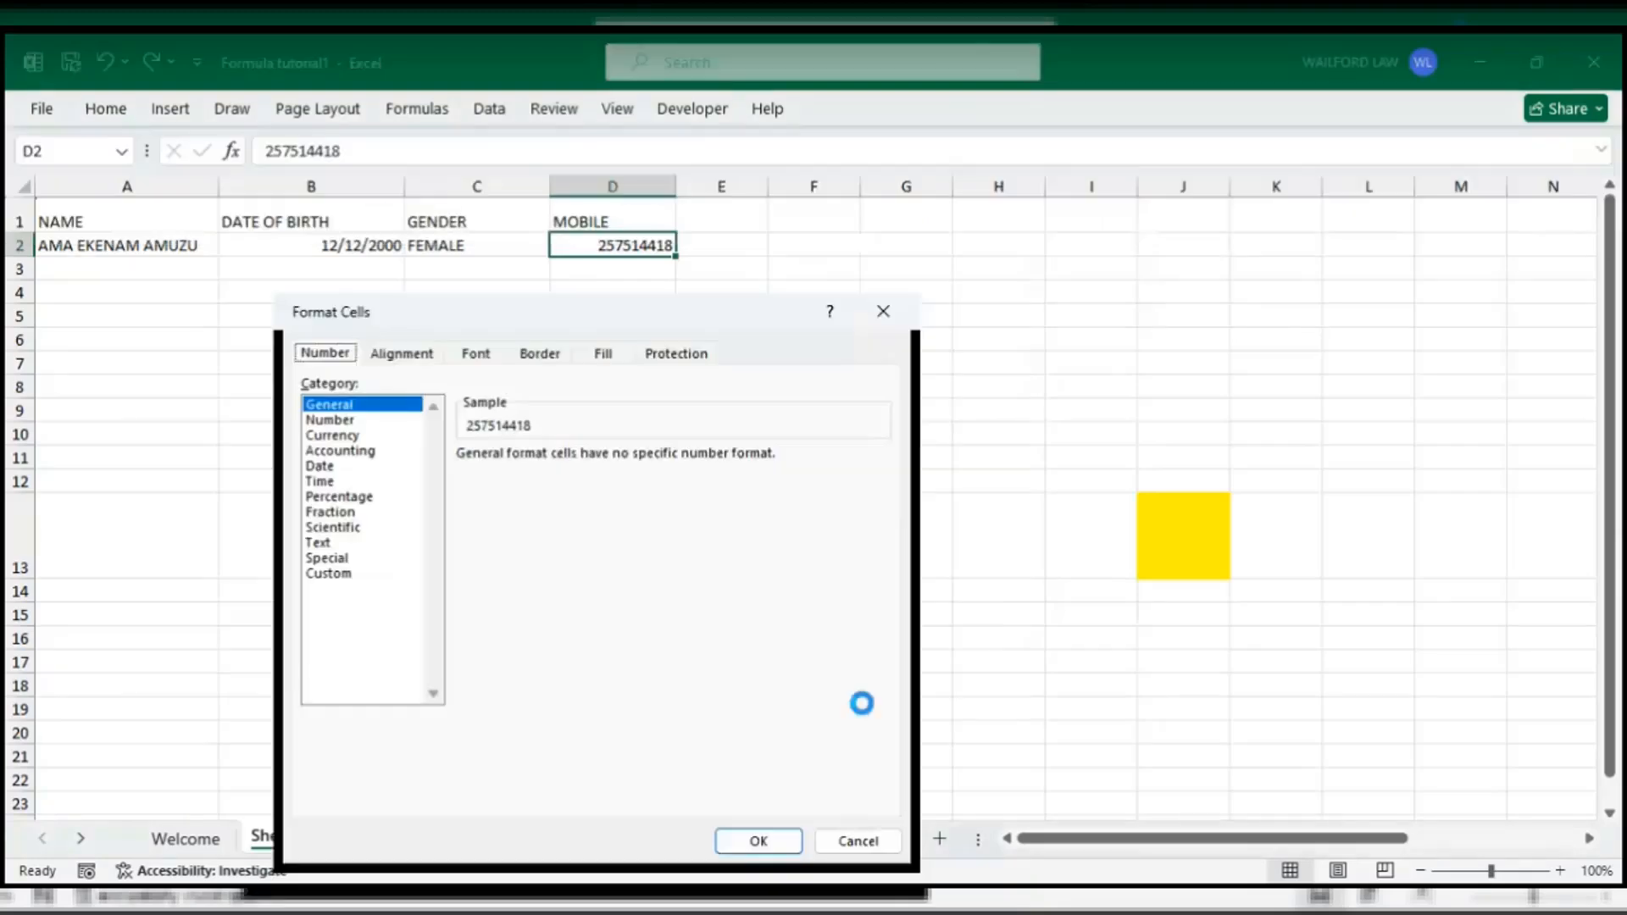
{"action": "left_click_drag", "start_coordinate": [618, 327], "coordinate": [1004, 281]}
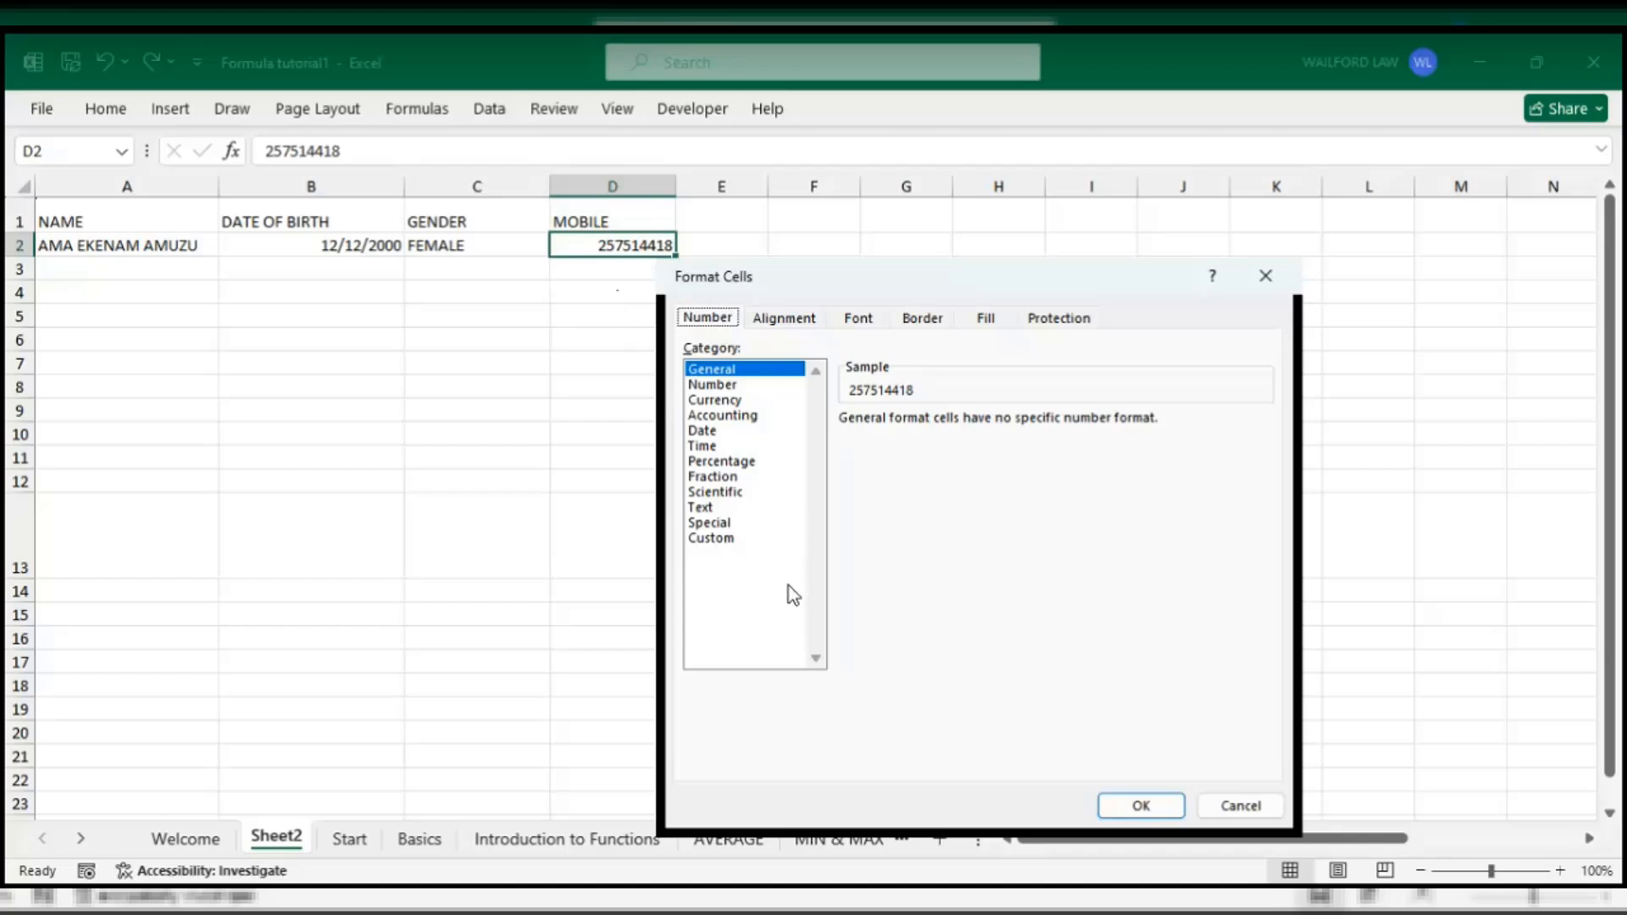
{"action": "left_click", "coordinate": [704, 539]}
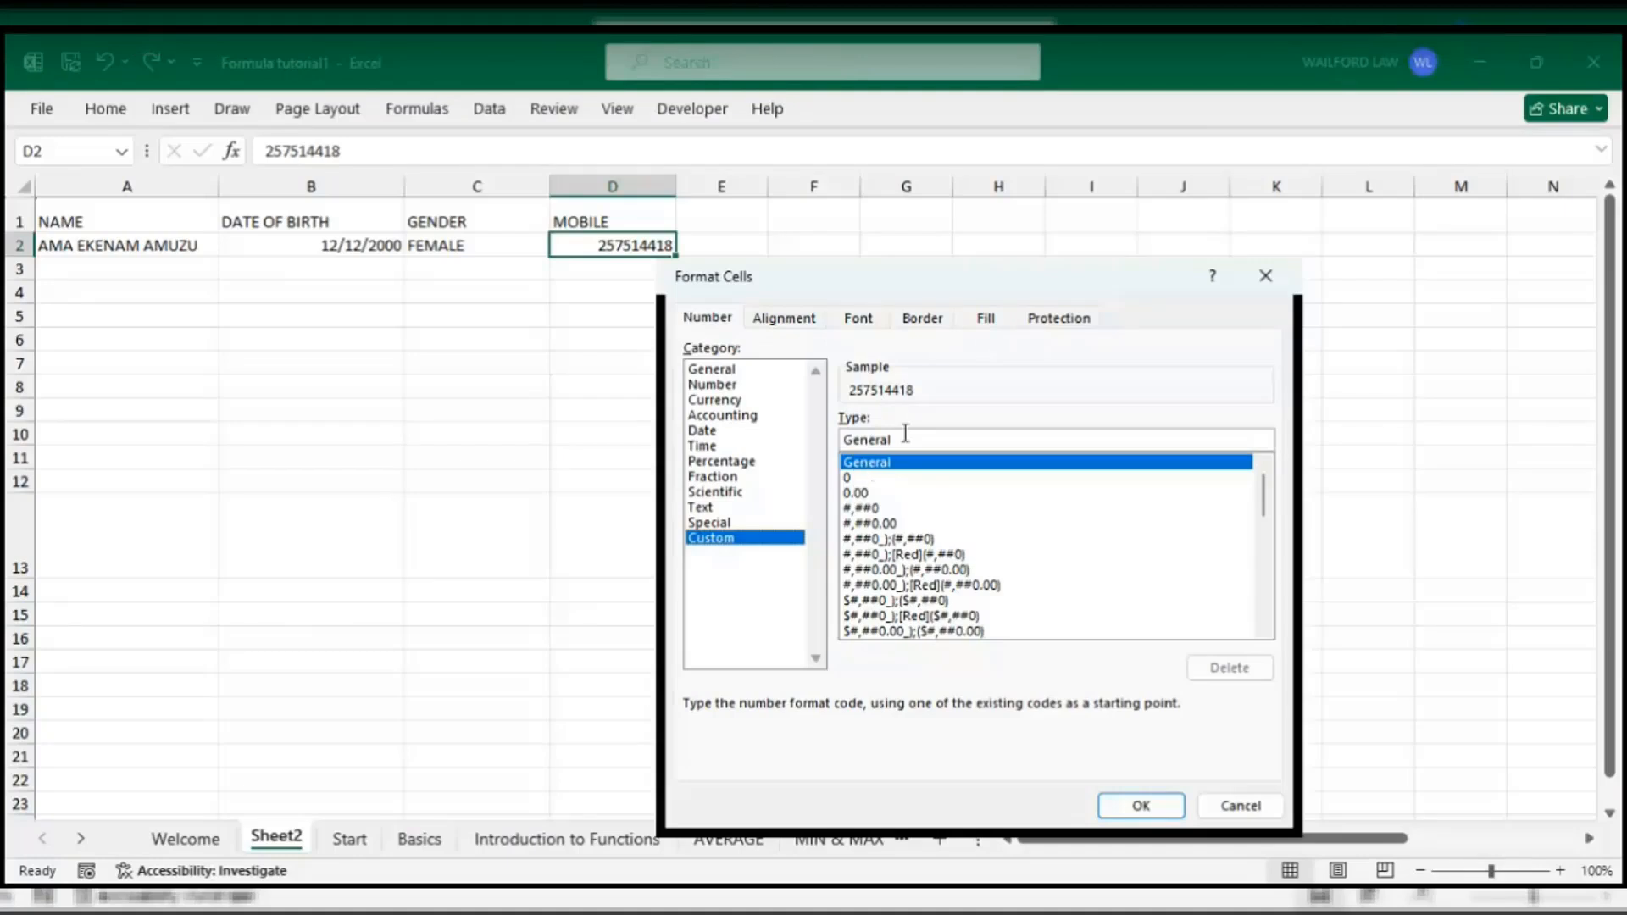
{"action": "left_click", "coordinate": [847, 479]}
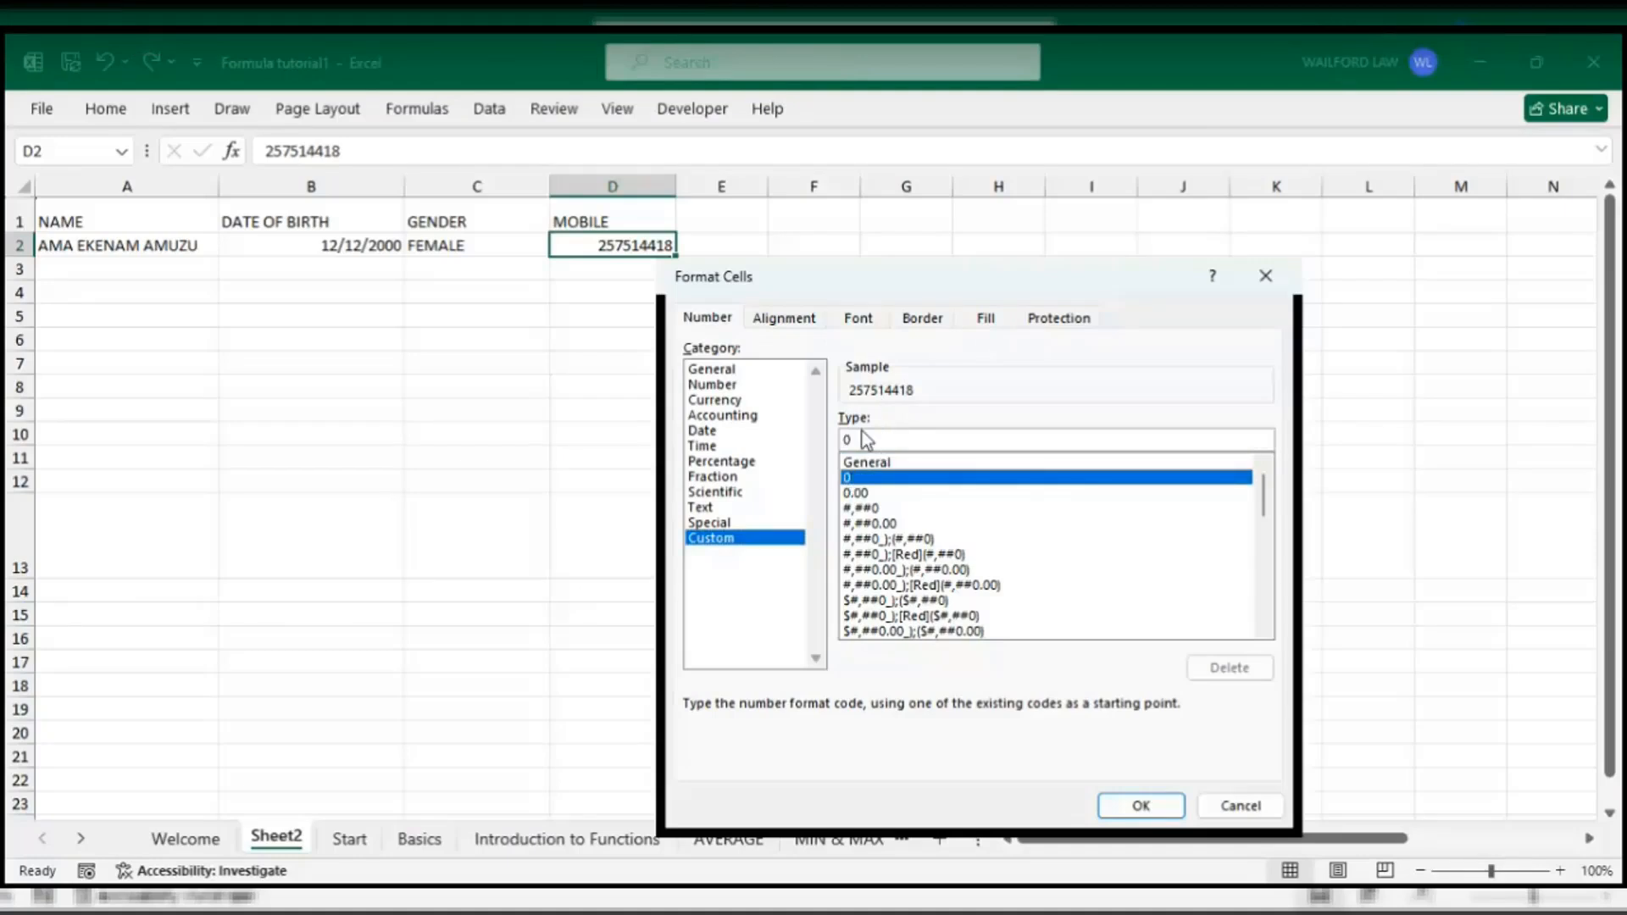
{"action": "left_click", "coordinate": [863, 440]}
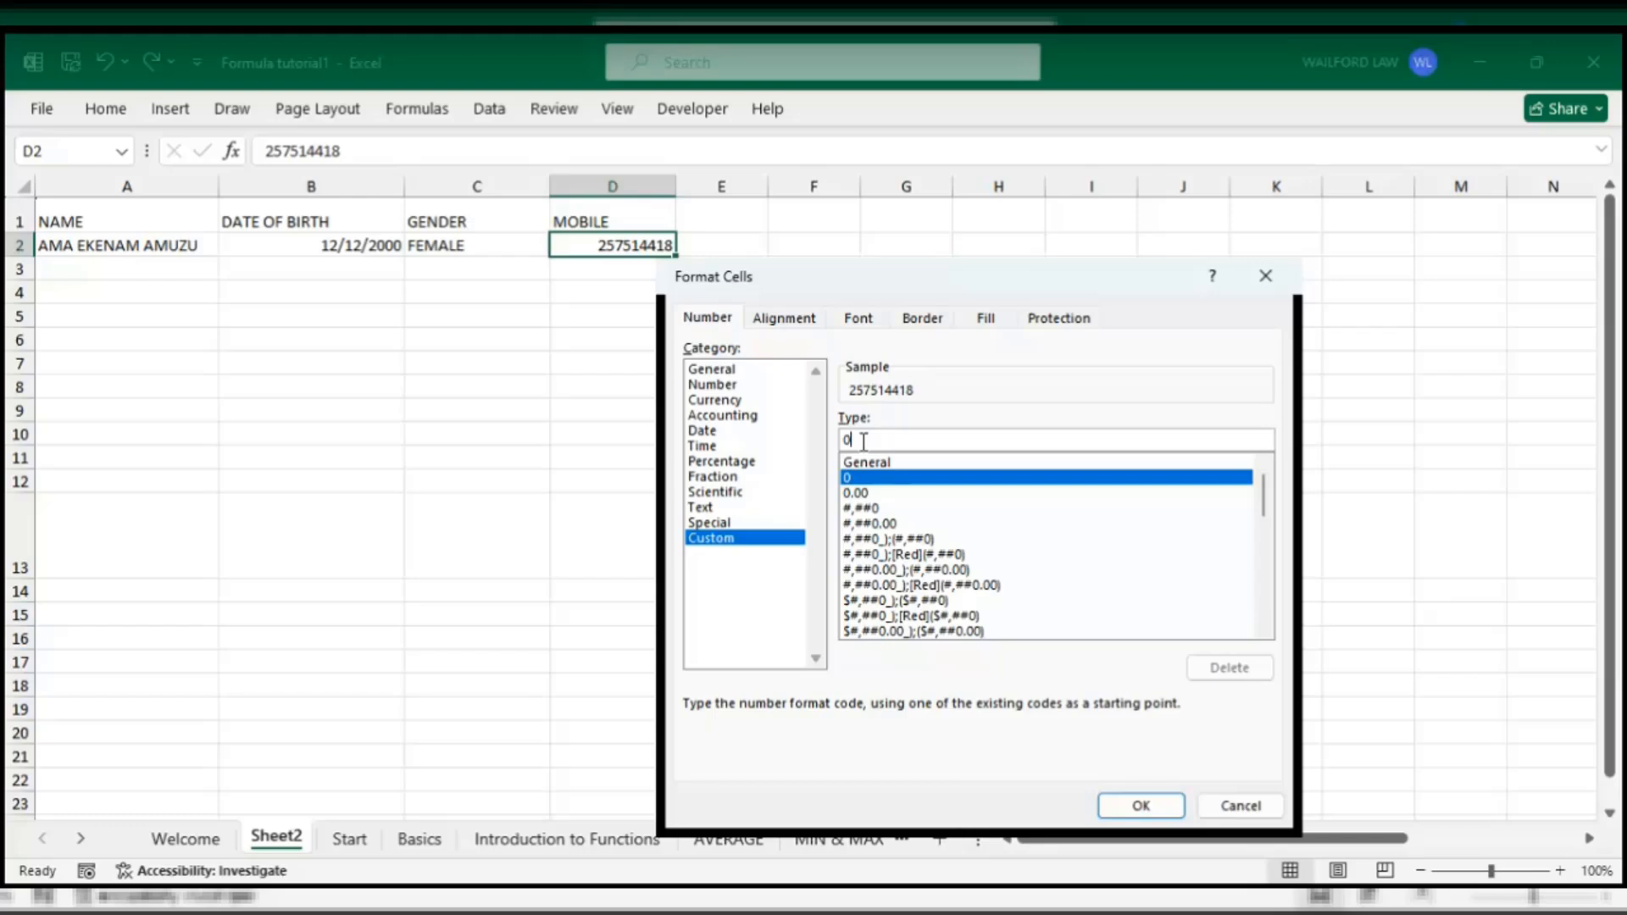
{"action": "type", "text": "000"}
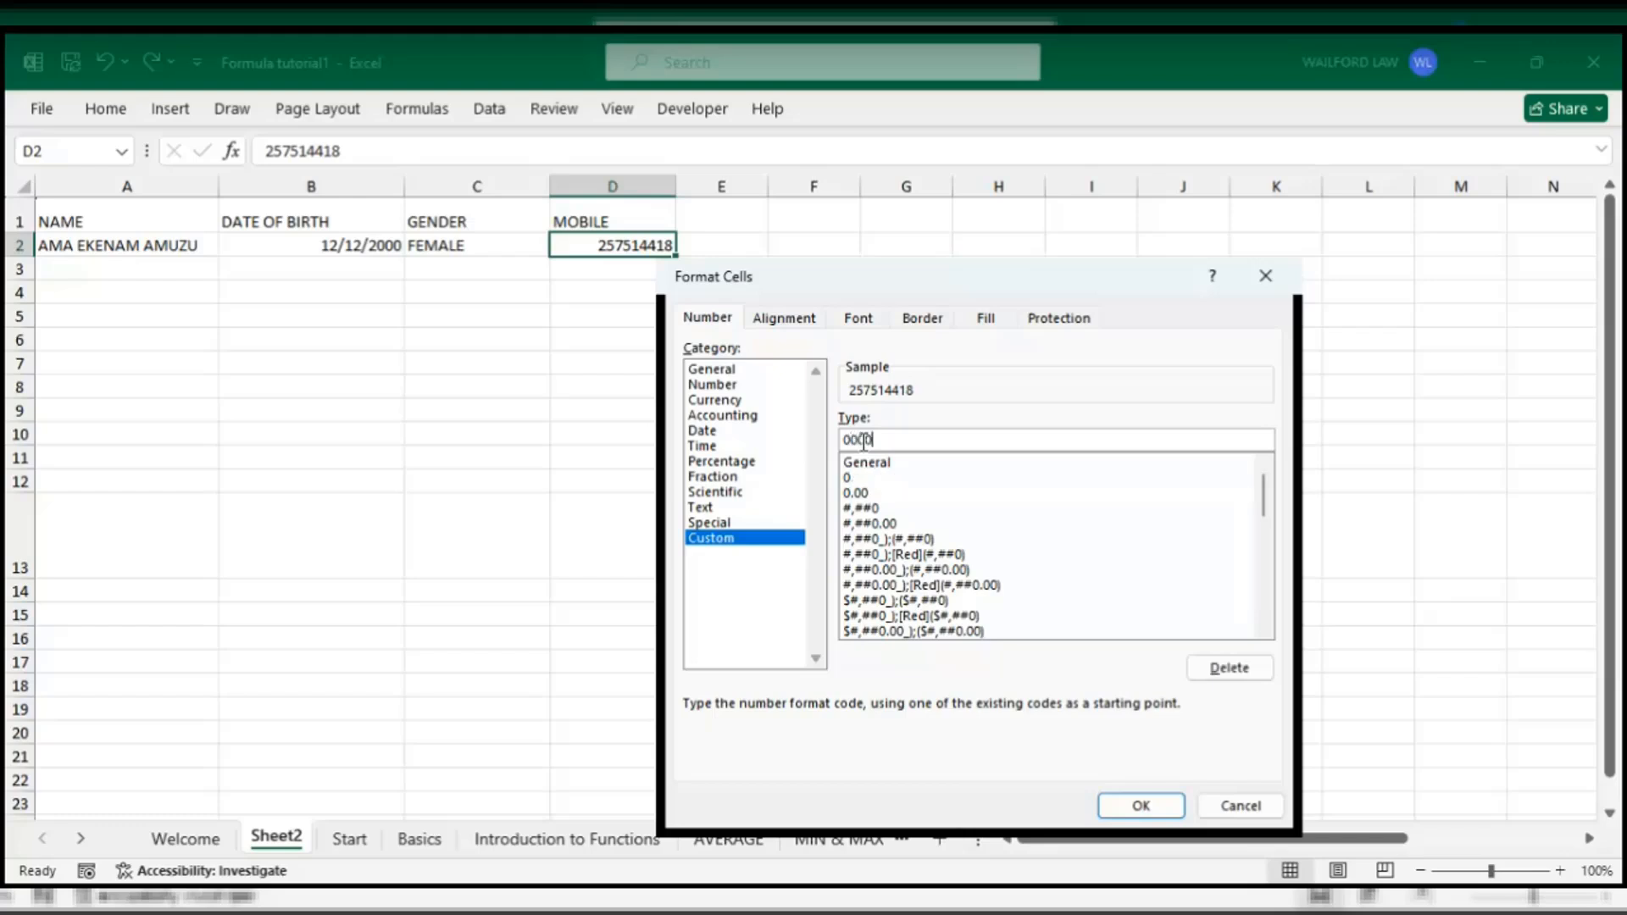
{"action": "type", "text": "000000"}
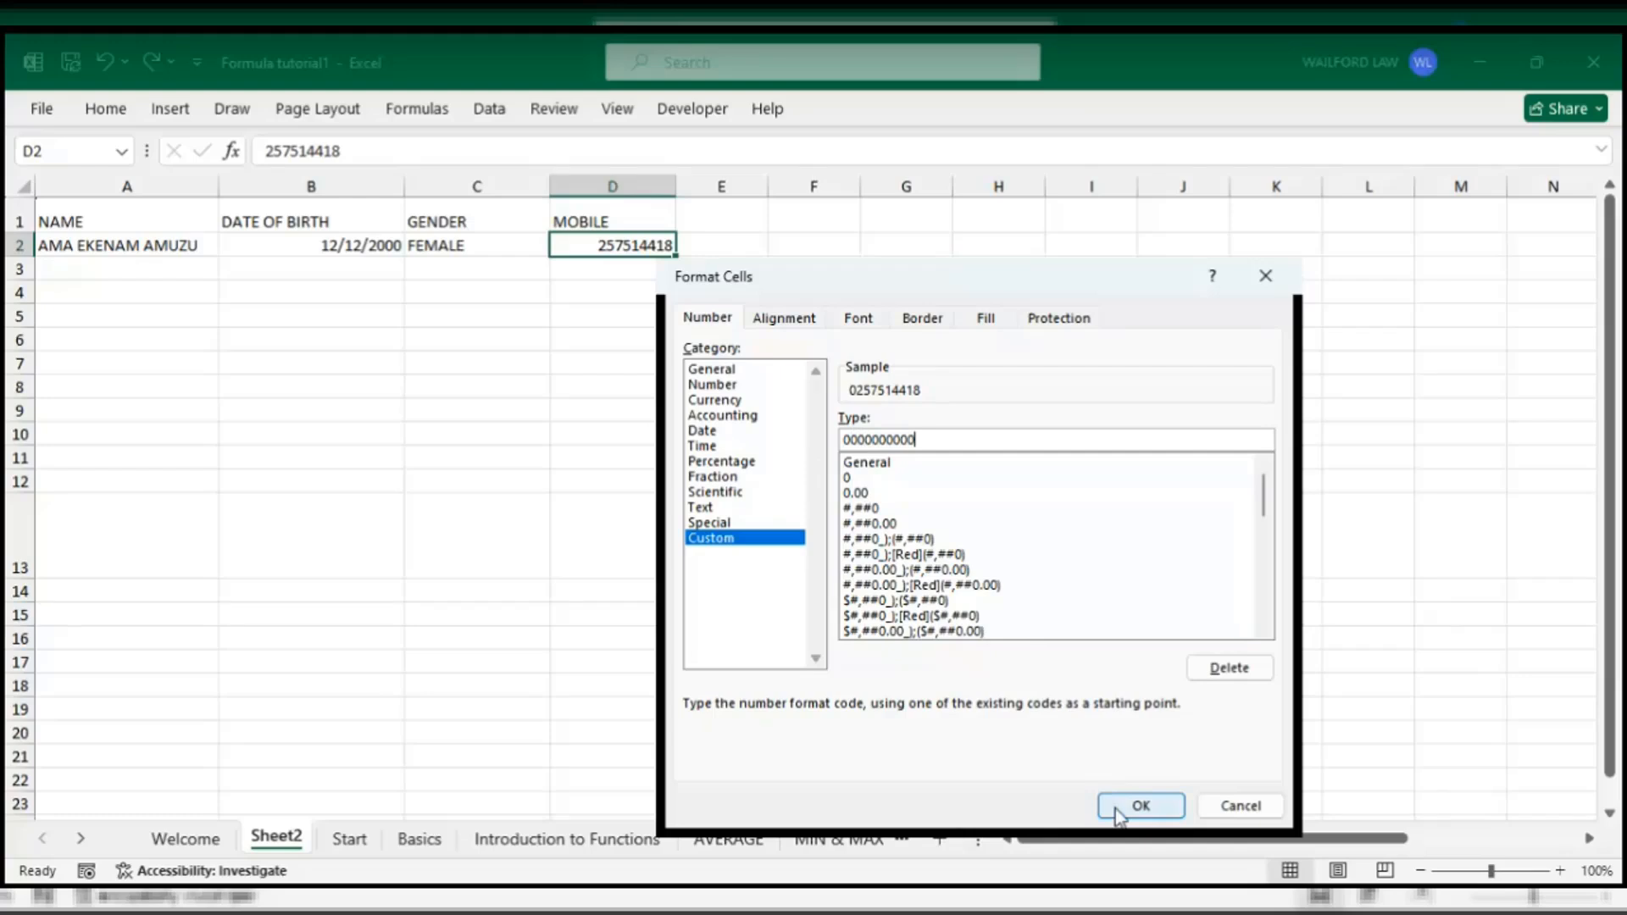
{"action": "left_click", "coordinate": [1141, 806]}
{"action": "left_click", "coordinate": [617, 359]}
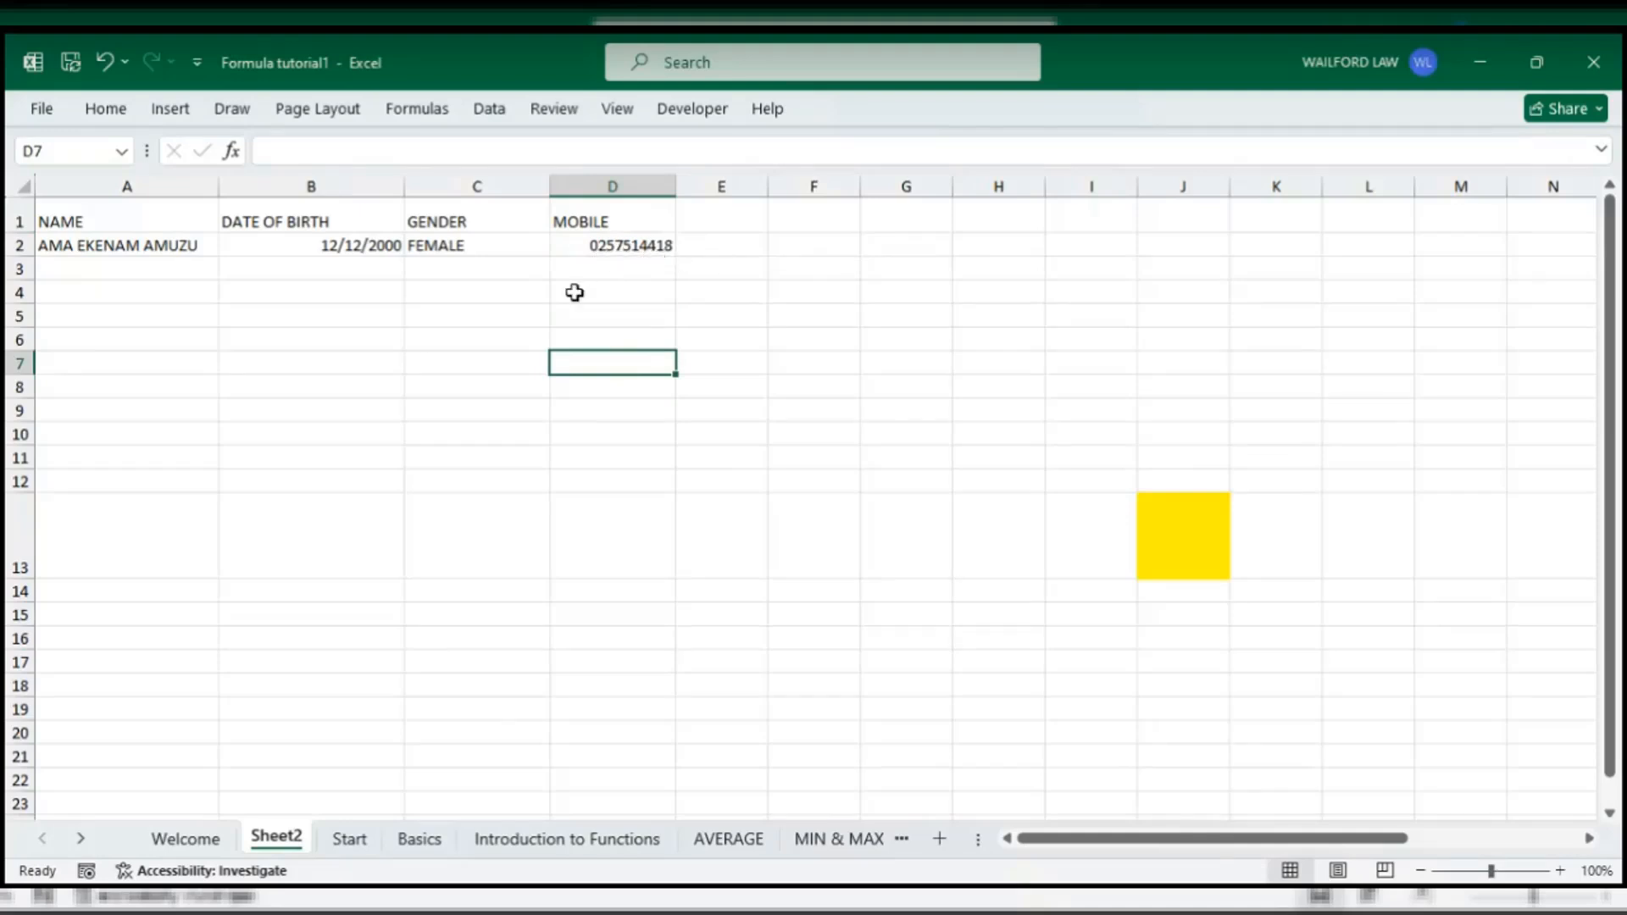
{"action": "left_click", "coordinate": [613, 253]}
{"action": "left_click", "coordinate": [894, 294]}
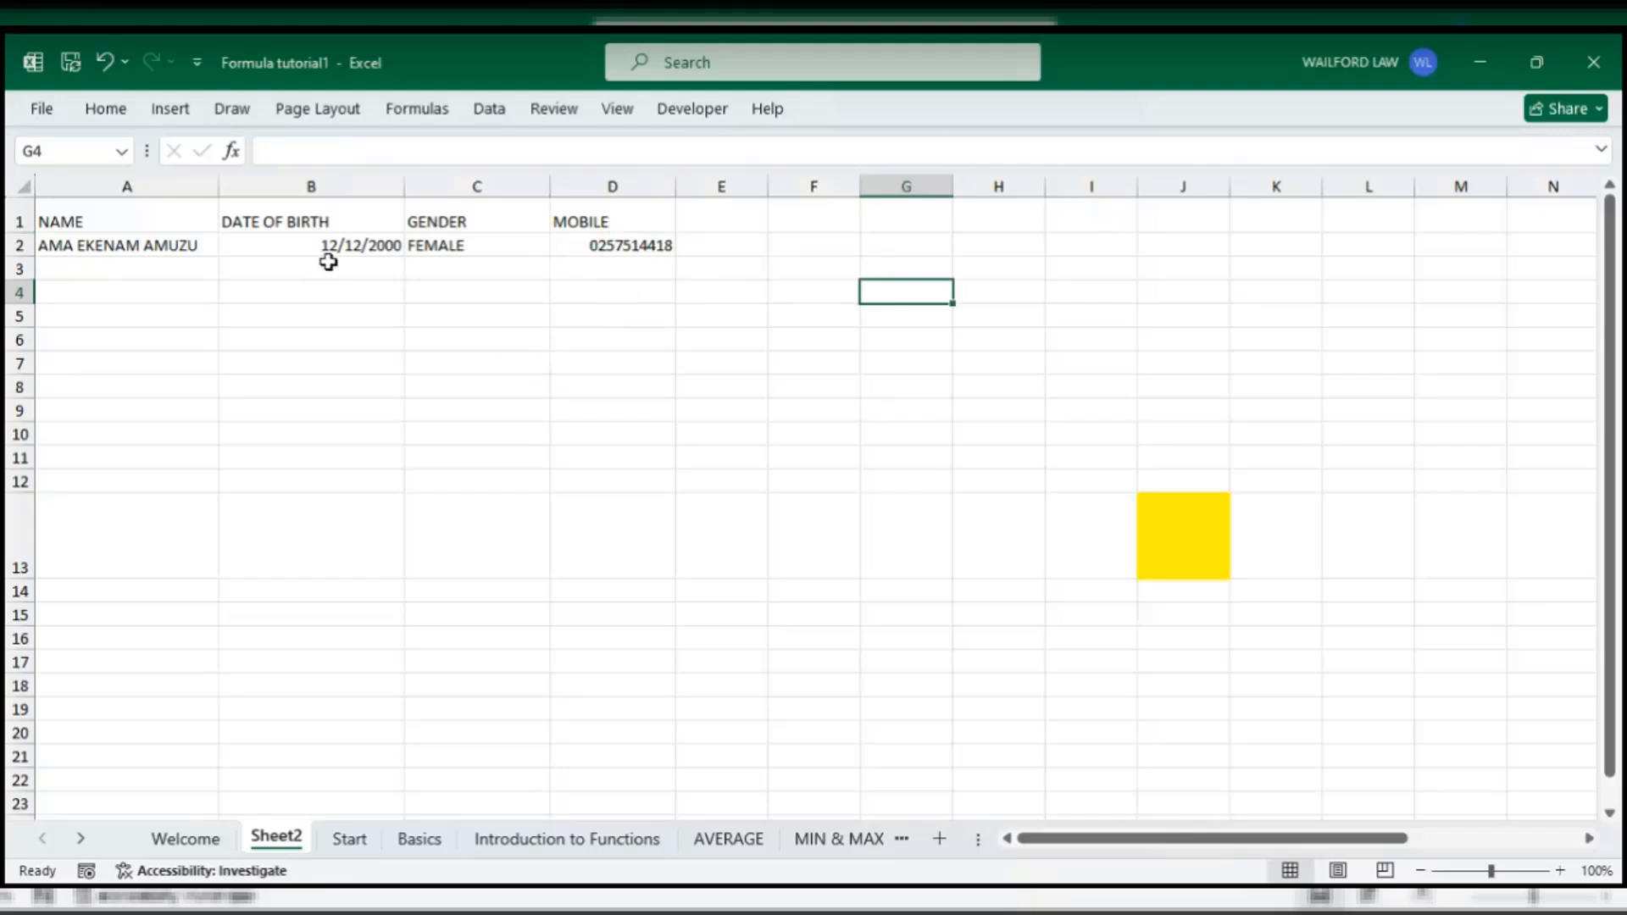
{"action": "left_click", "coordinate": [113, 119]}
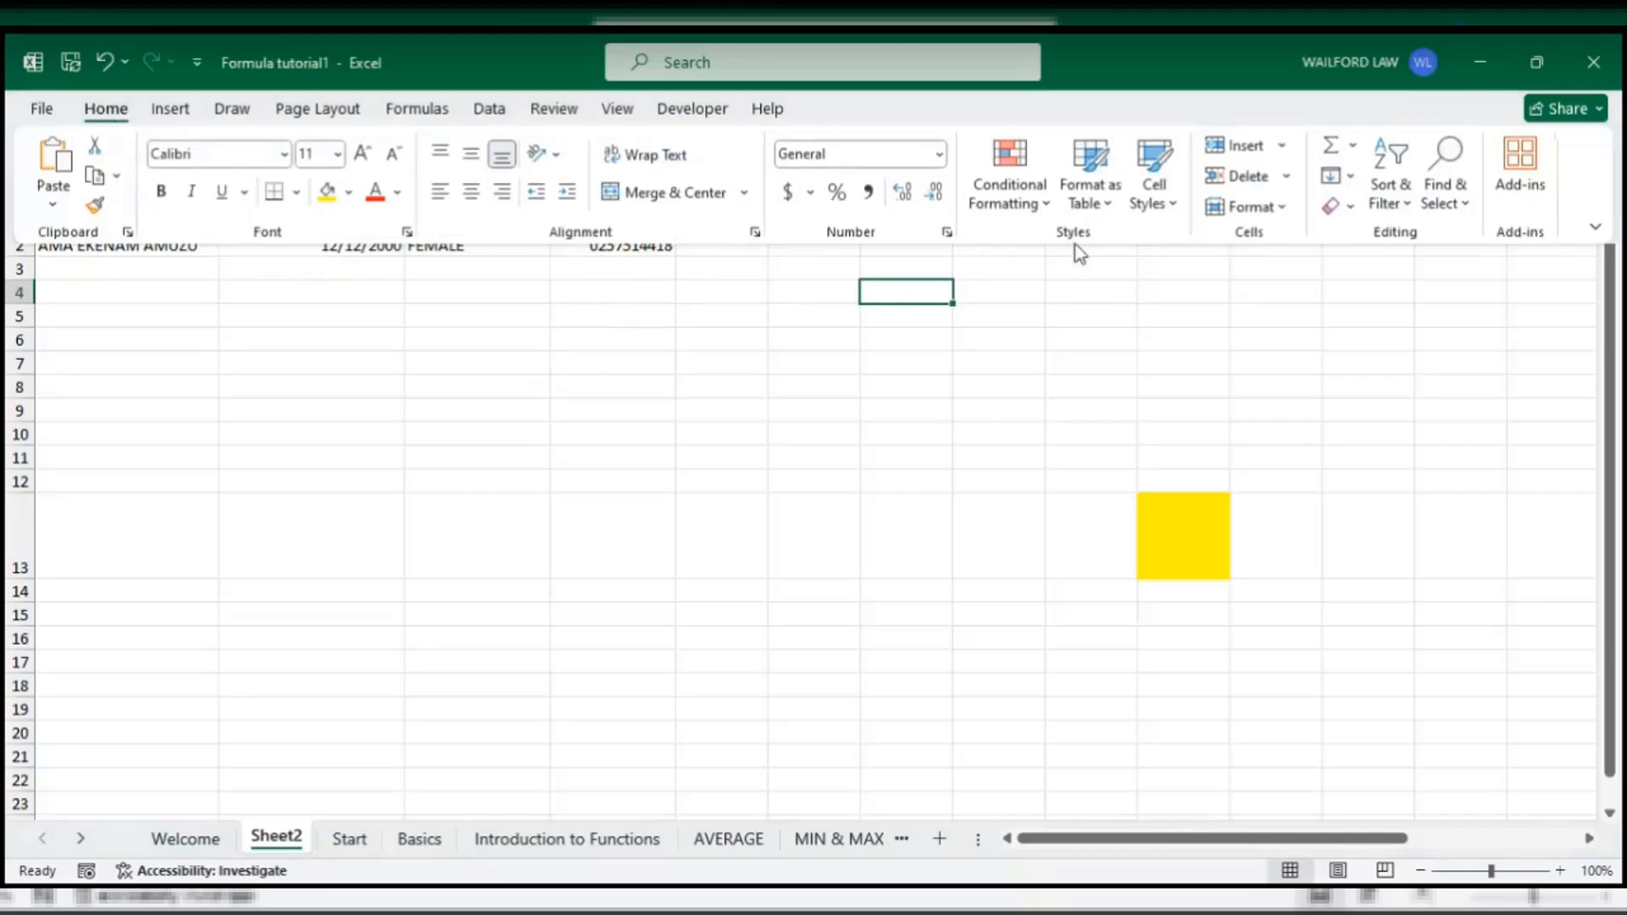
{"action": "left_click", "coordinate": [941, 154]}
{"action": "key", "text": "Escape"}
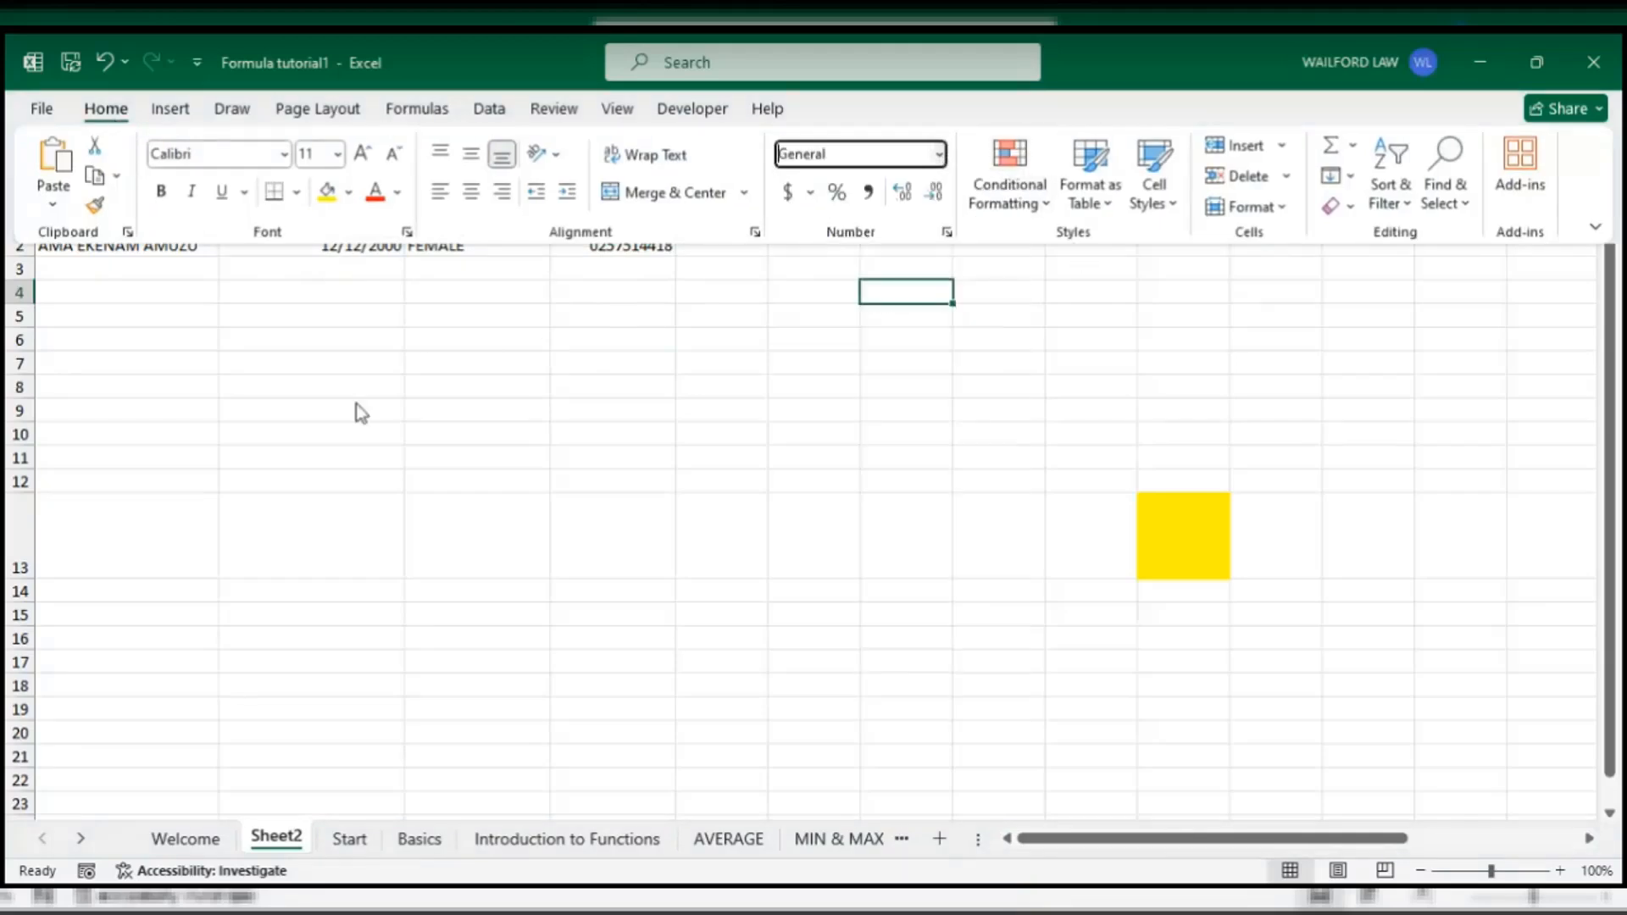
{"action": "left_click", "coordinate": [417, 378]}
{"action": "left_click", "coordinate": [477, 247]}
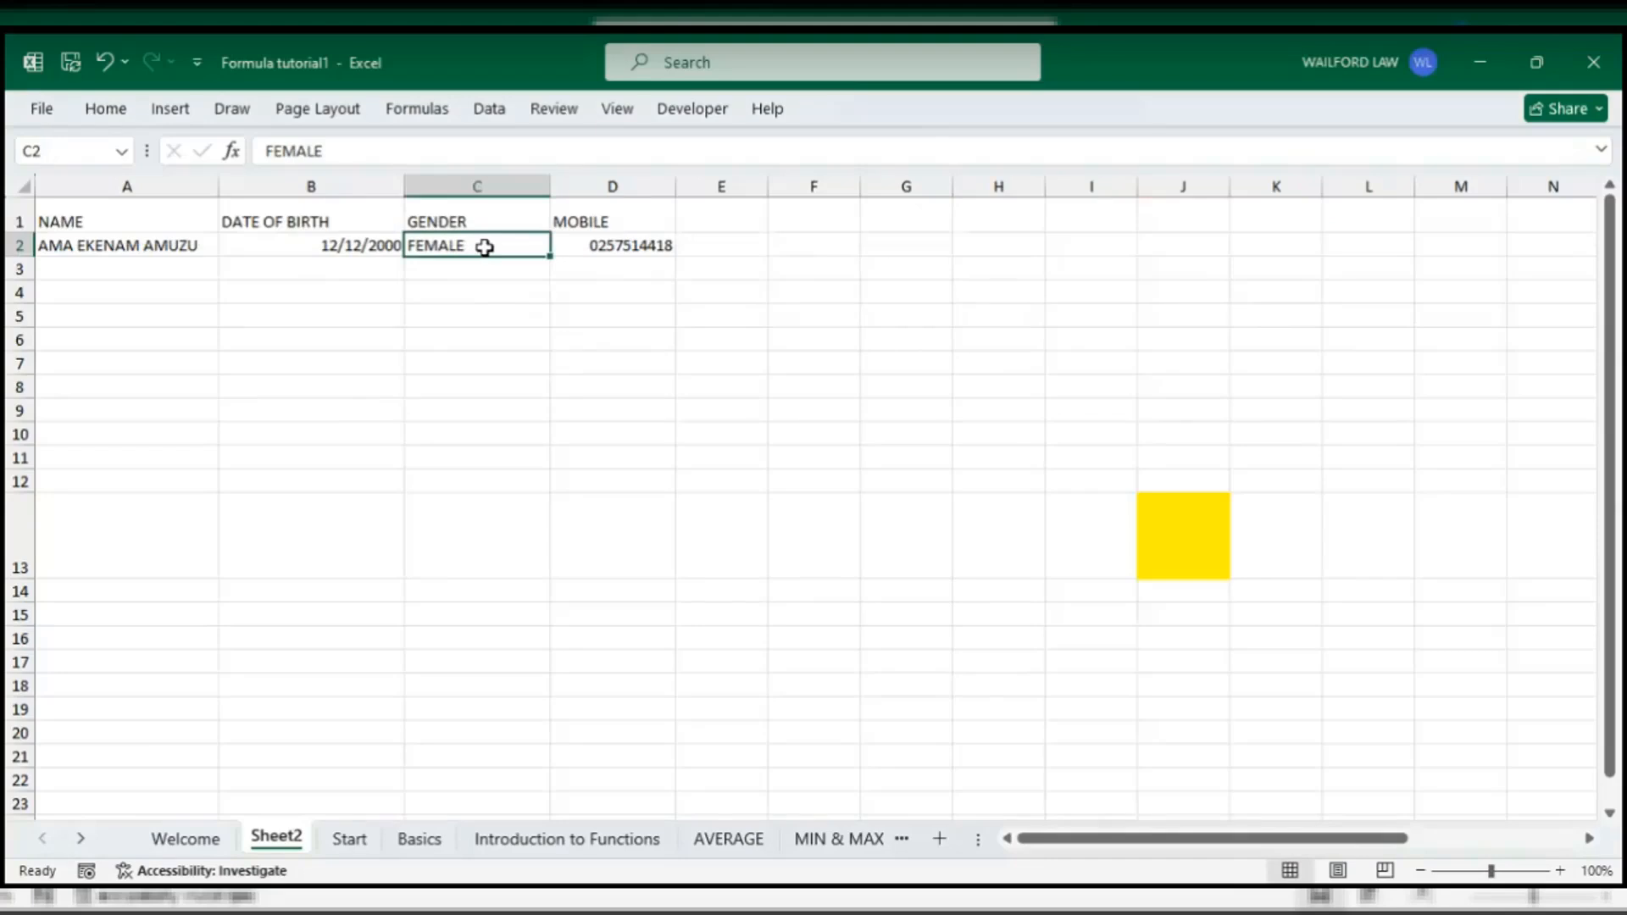
- Click through the GENDER cells, from FEMALE in C2 down to the empty C4
{"action": "left_click", "coordinate": [475, 338]}
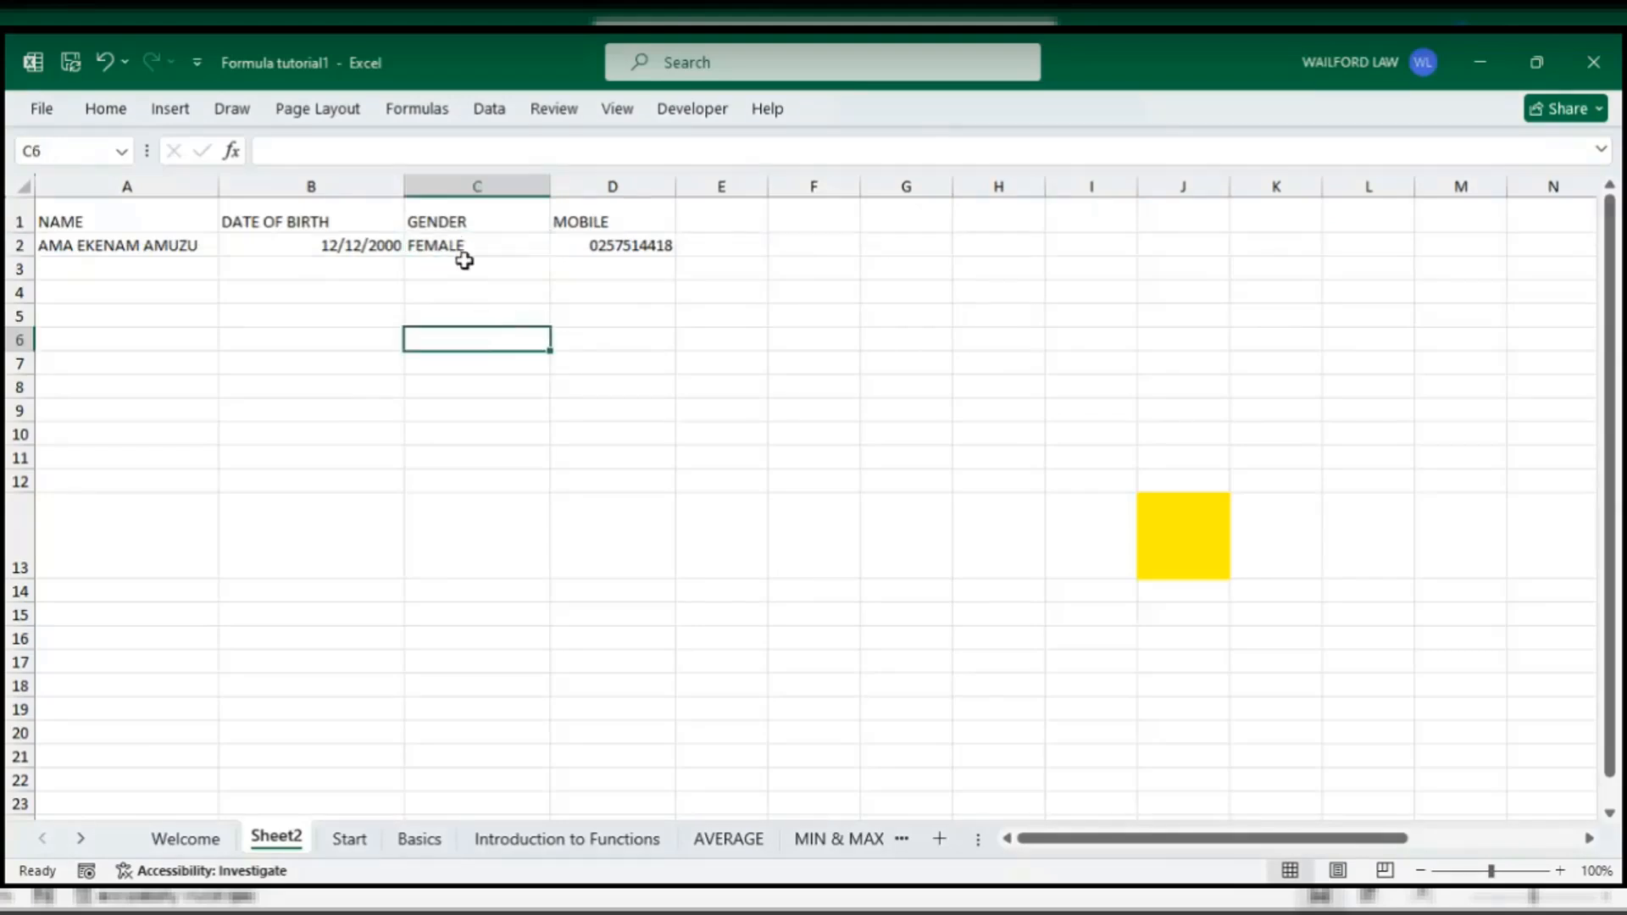
{"action": "left_click", "coordinate": [465, 249]}
{"action": "left_click", "coordinate": [469, 294]}
{"action": "left_click", "coordinate": [472, 265]}
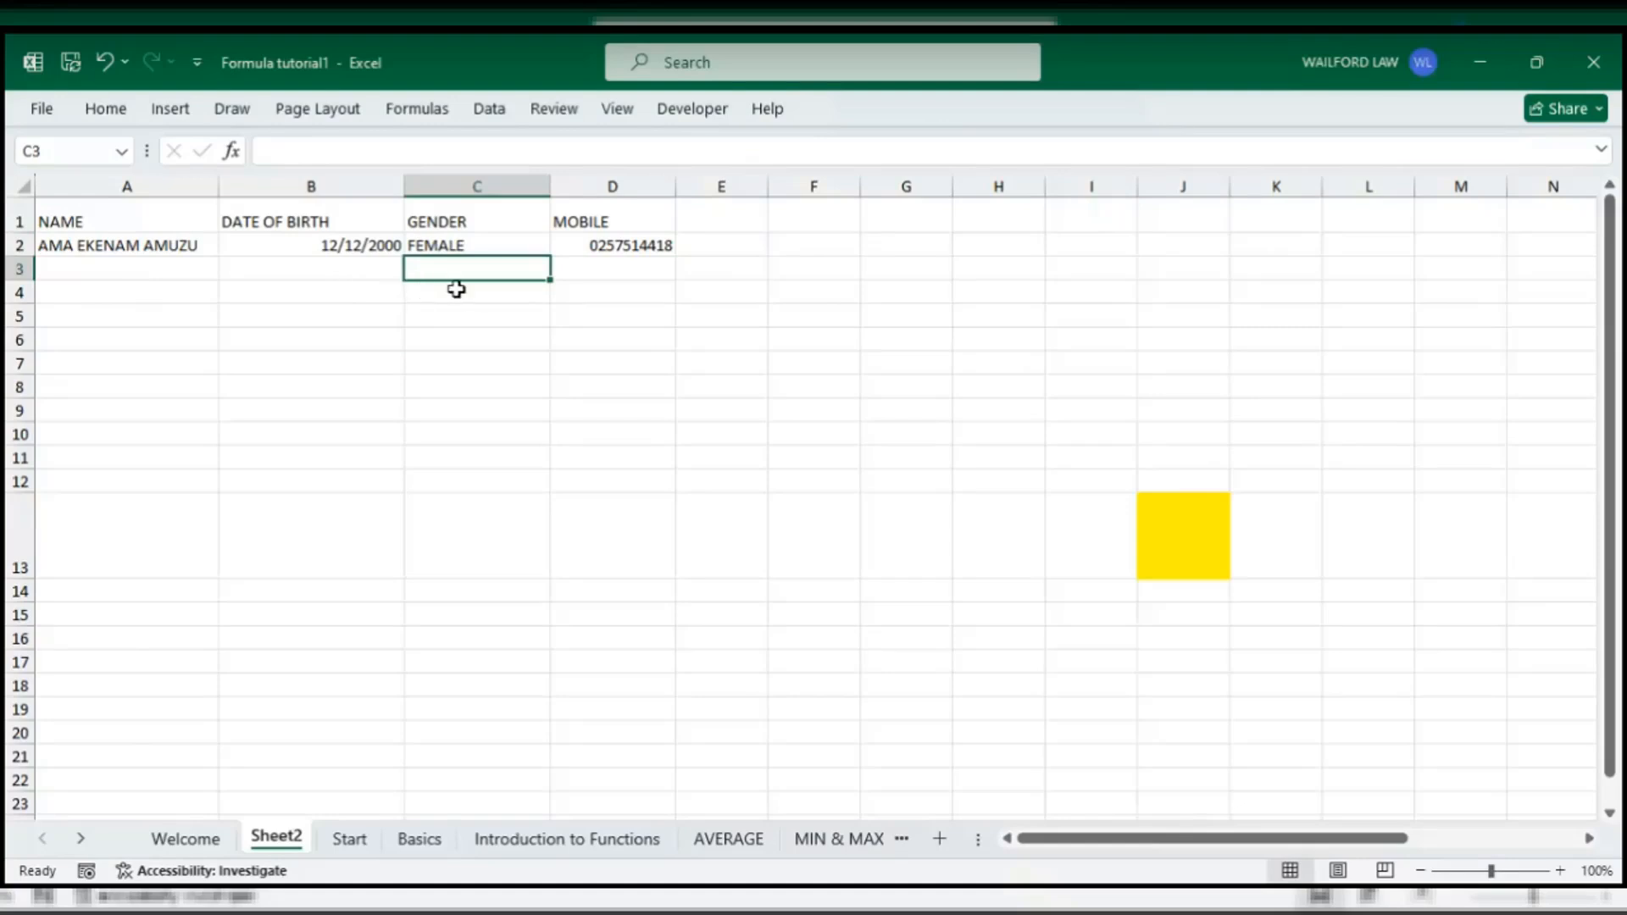
{"action": "left_click", "coordinate": [472, 246]}
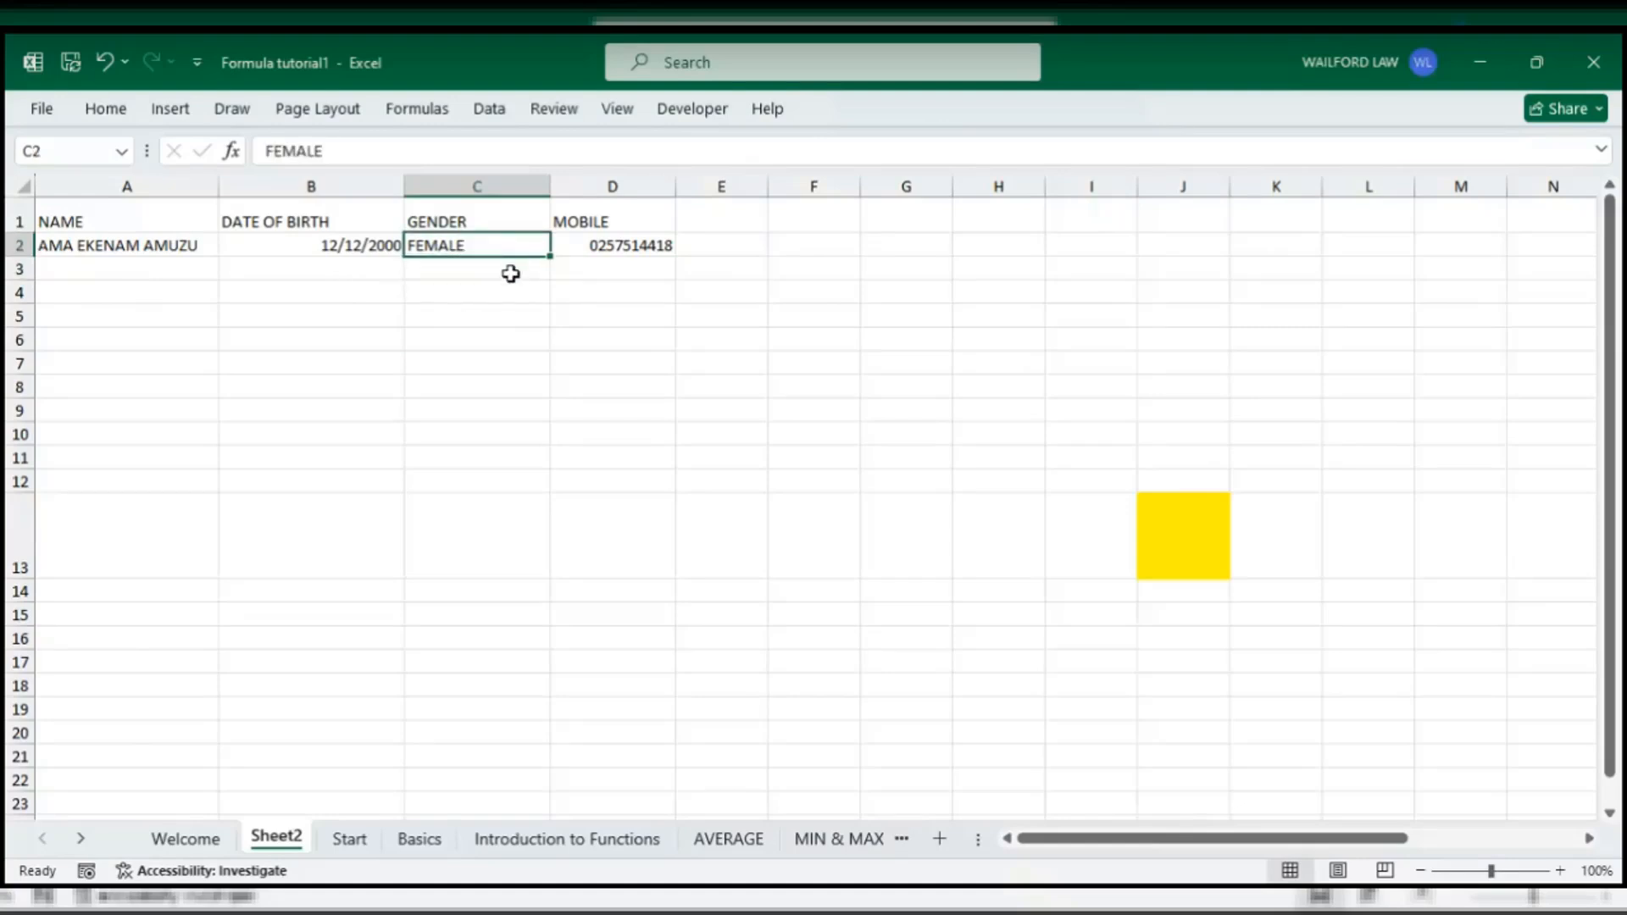
{"action": "left_click", "coordinate": [510, 274]}
{"action": "left_click", "coordinate": [475, 339]}
{"action": "left_click", "coordinate": [455, 267]}
{"action": "left_click", "coordinate": [452, 383]}
{"action": "left_click", "coordinate": [464, 264]}
{"action": "left_click", "coordinate": [462, 338]}
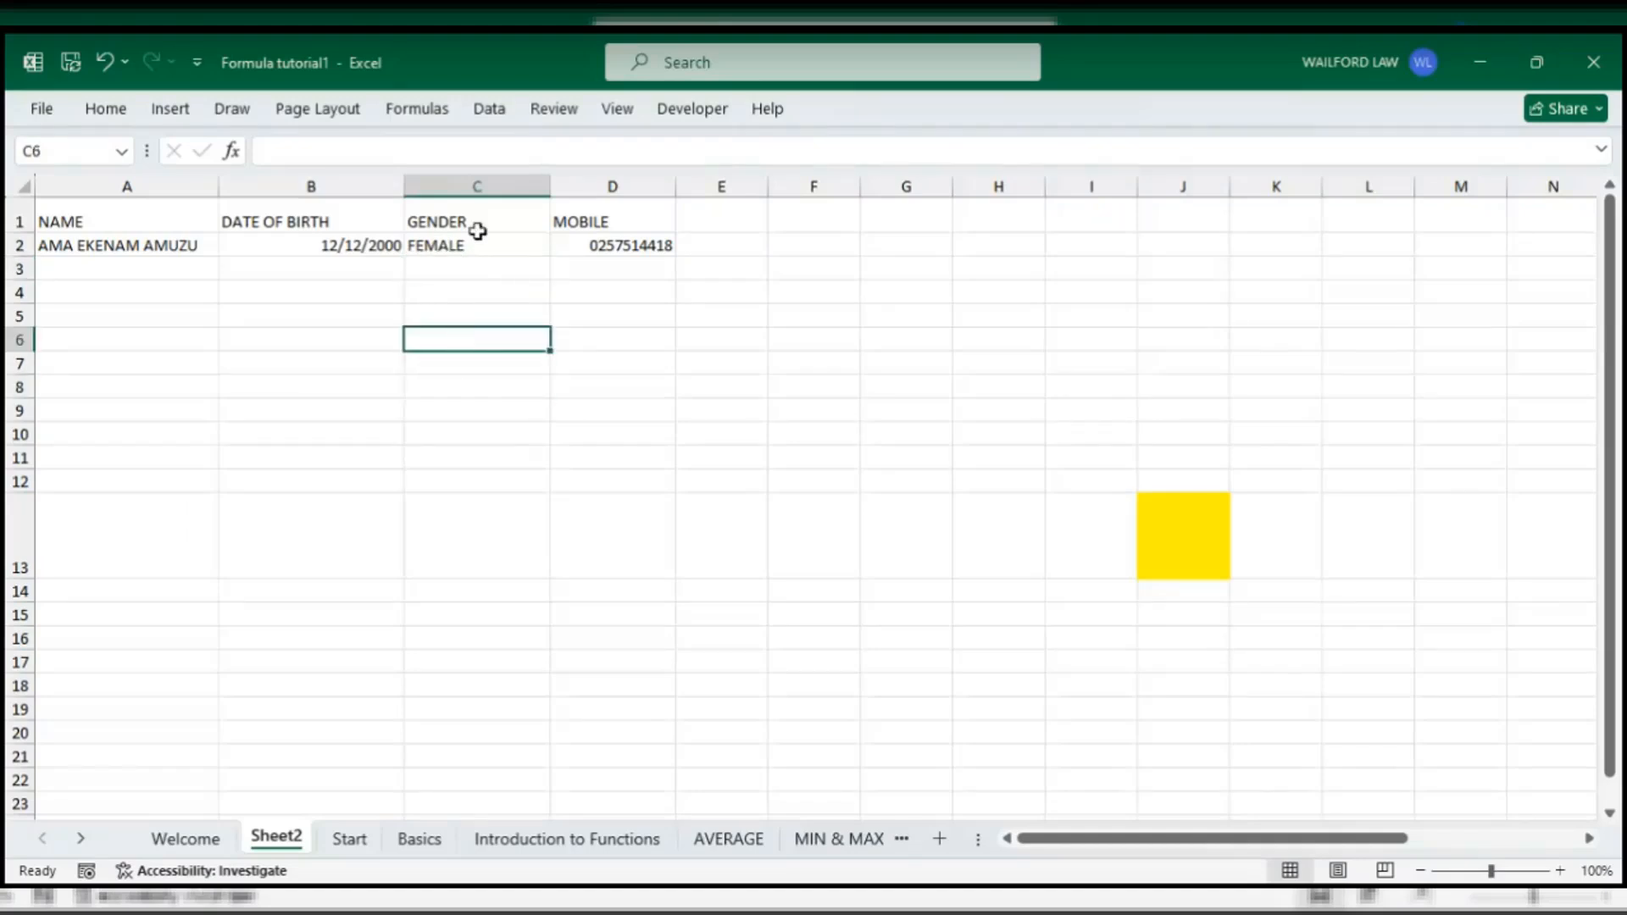
{"action": "left_click", "coordinate": [478, 232]}
{"action": "left_click", "coordinate": [472, 297]}
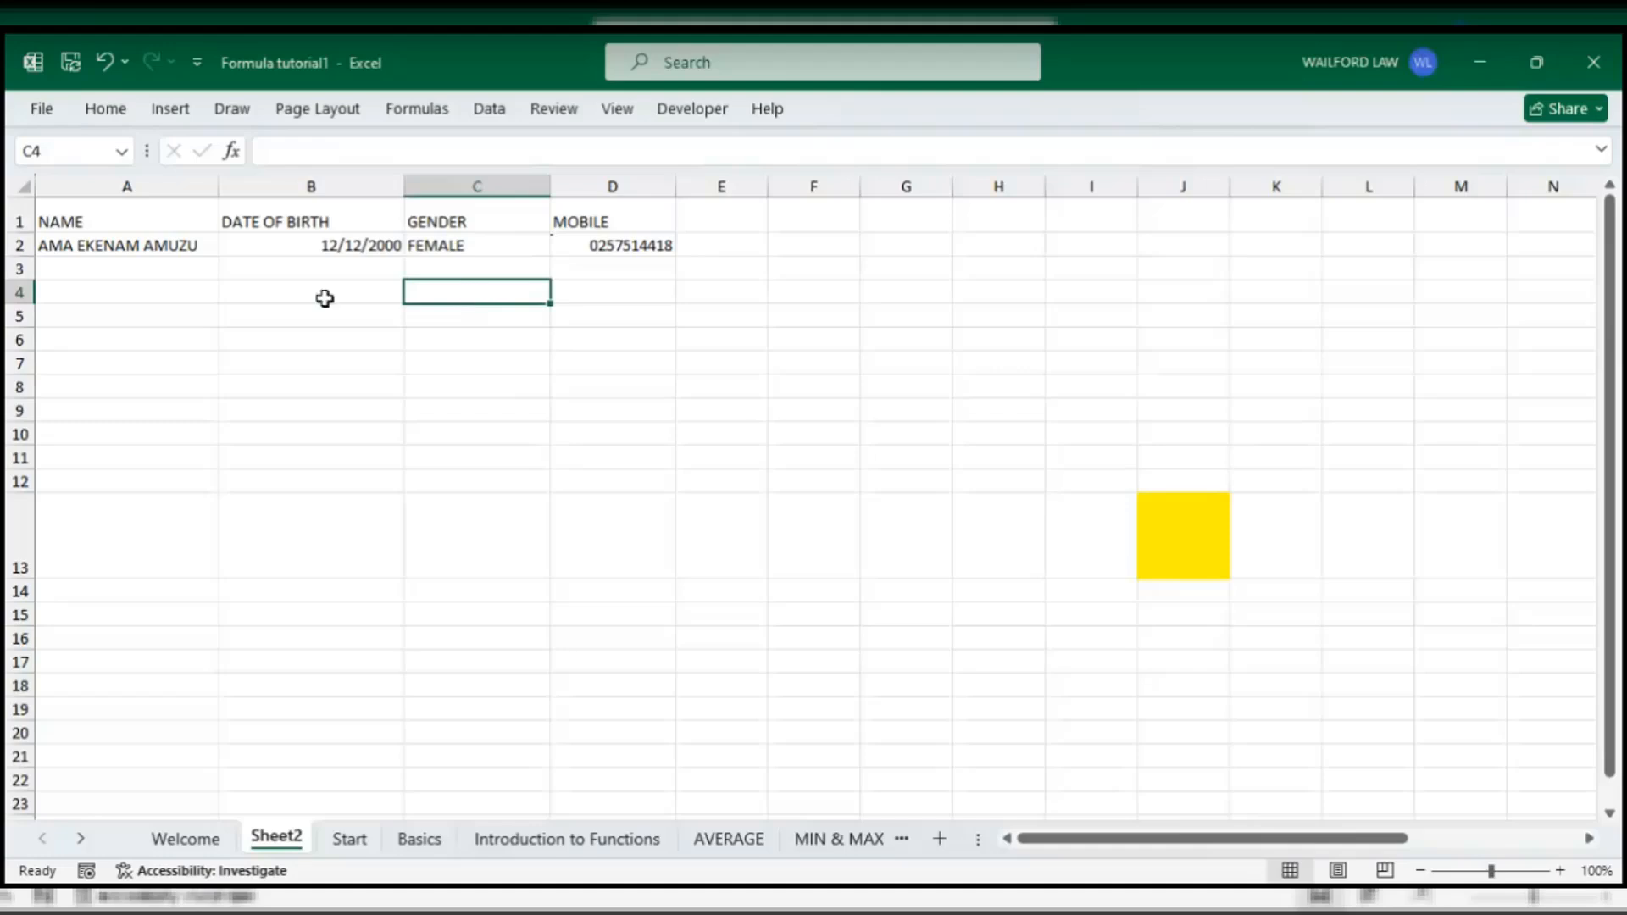
- Select the whole GENDER column, then cell C3, and show the Home tab commands
{"action": "left_click", "coordinate": [451, 186]}
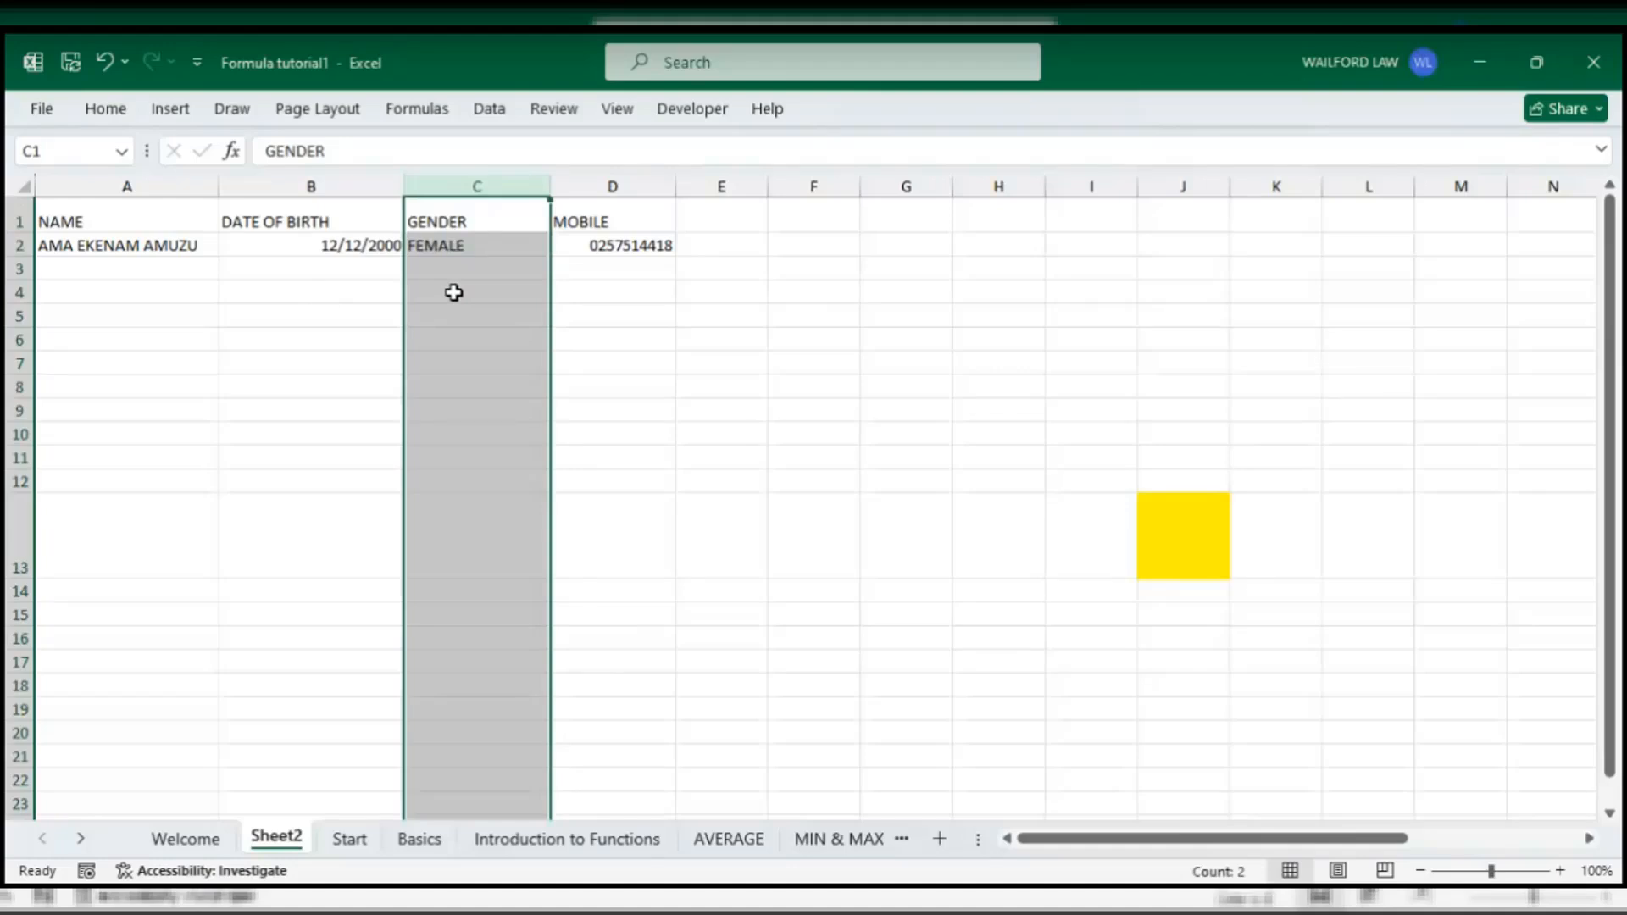
{"action": "left_click", "coordinate": [455, 292]}
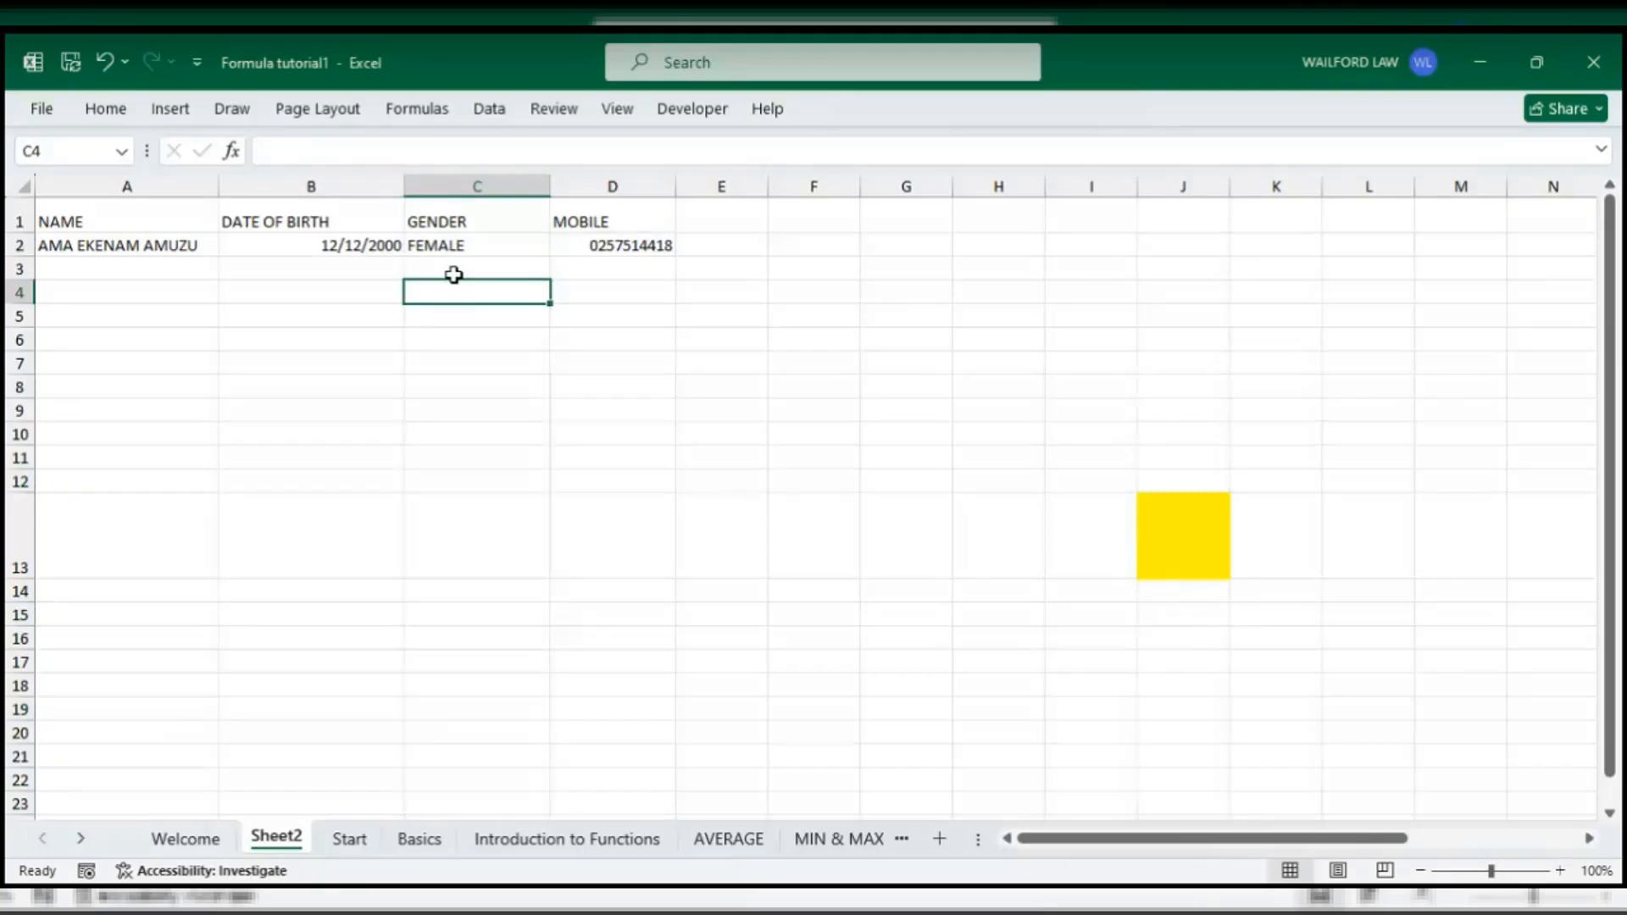
{"action": "left_click", "coordinate": [454, 274]}
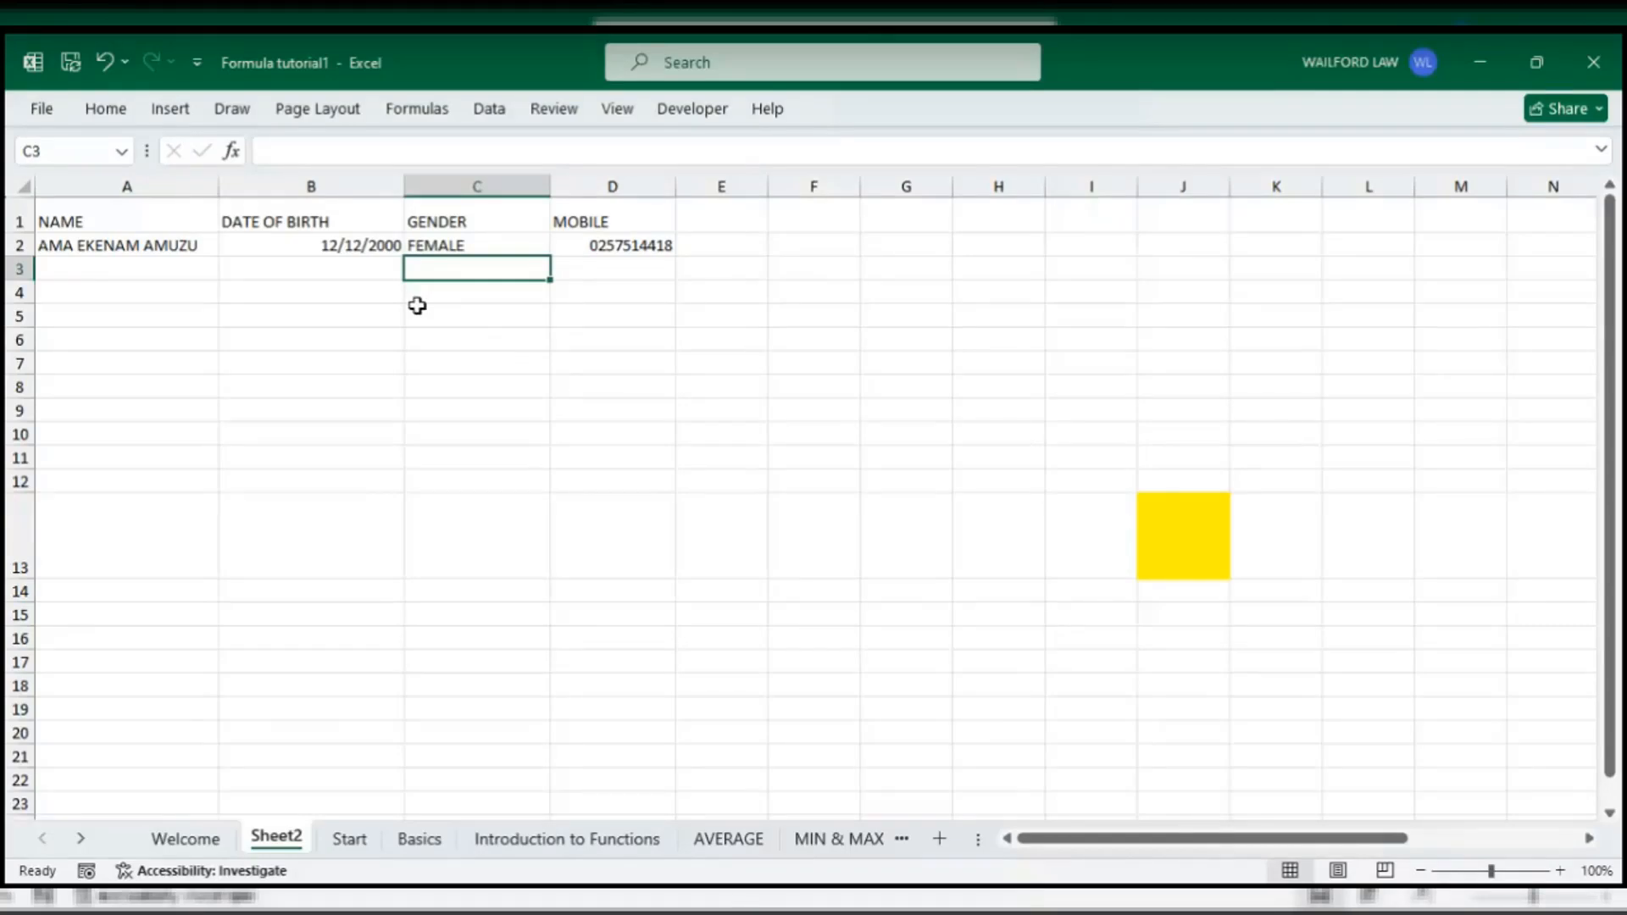
{"action": "left_click", "coordinate": [93, 120]}
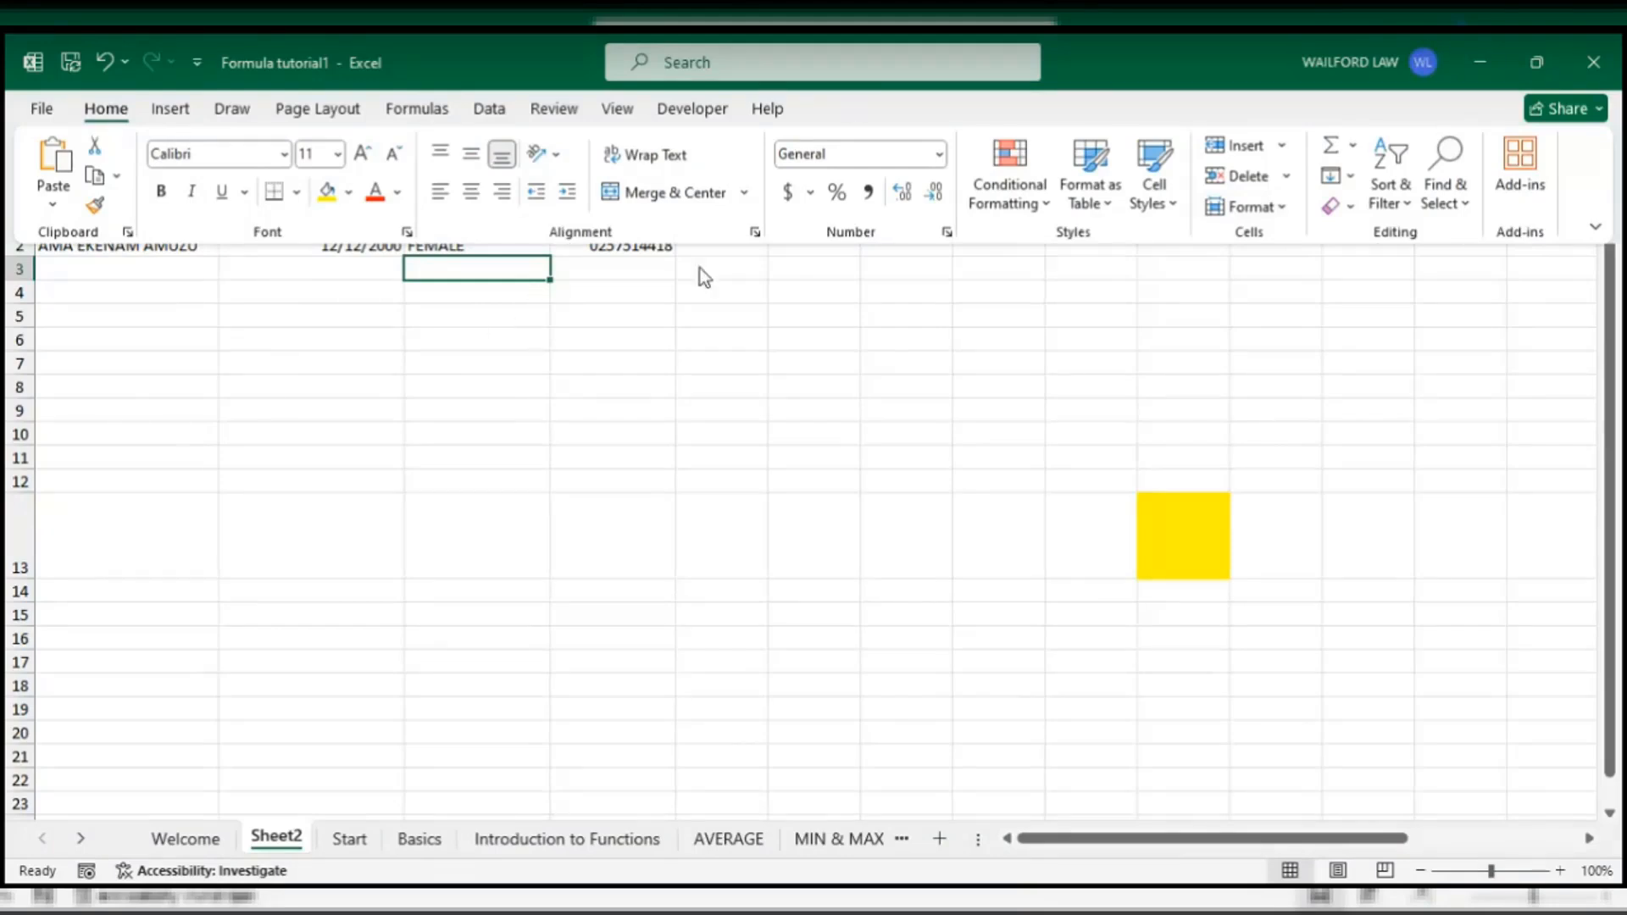
- Close the Home ribbon, glance at the Data tab, then select column C and the GENDER heading
{"action": "key", "text": "Escape"}
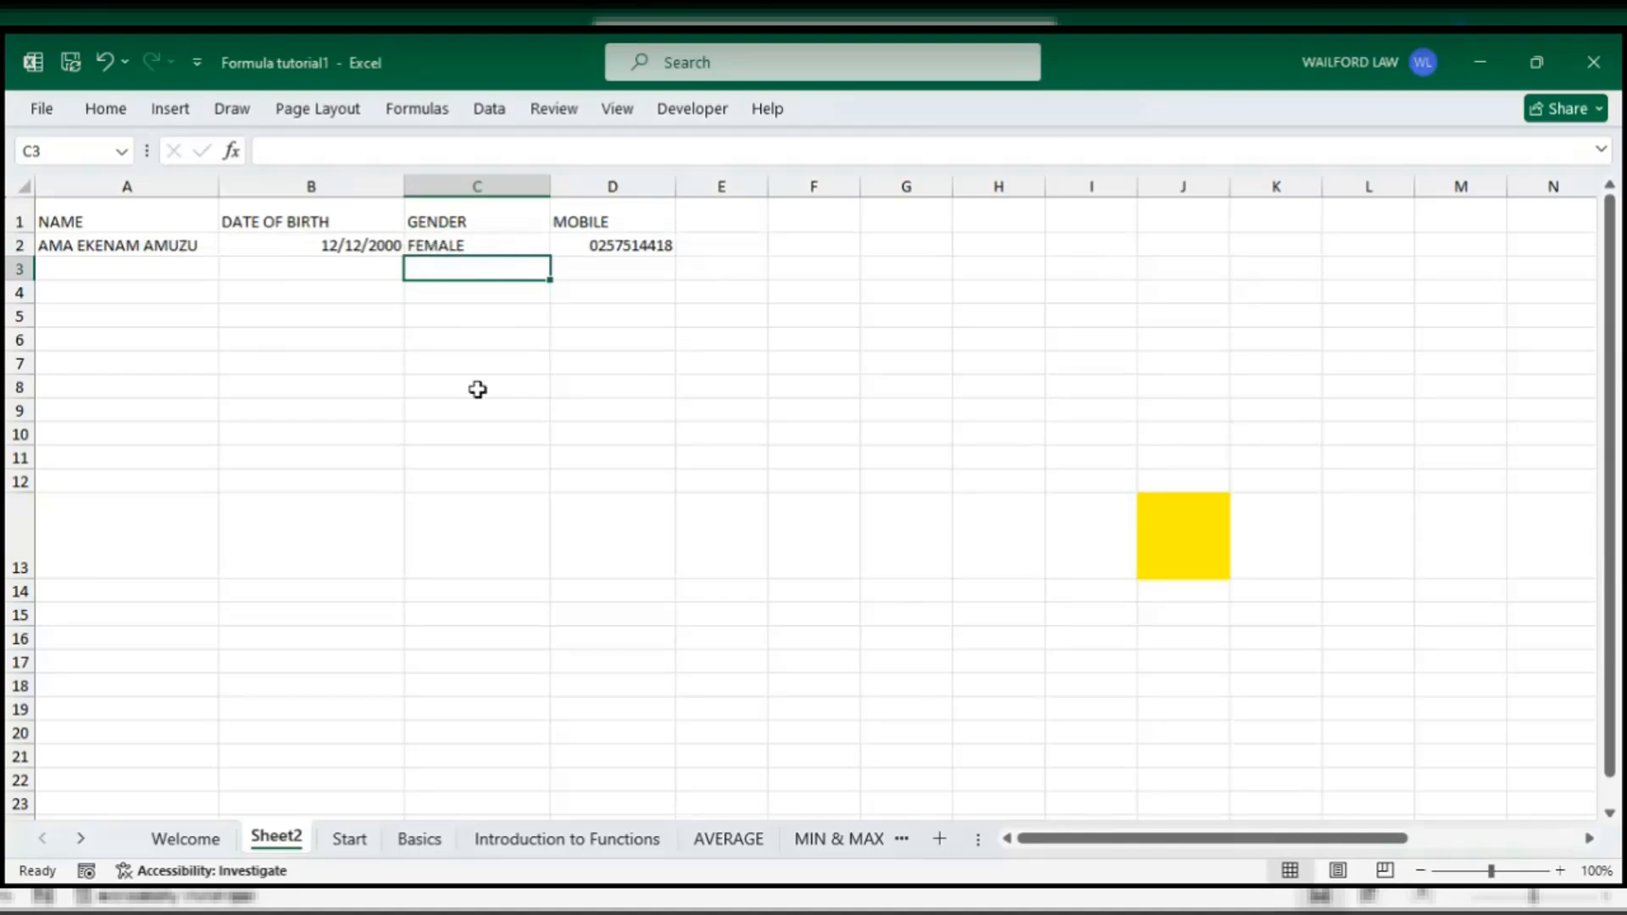
{"action": "left_click", "coordinate": [490, 110]}
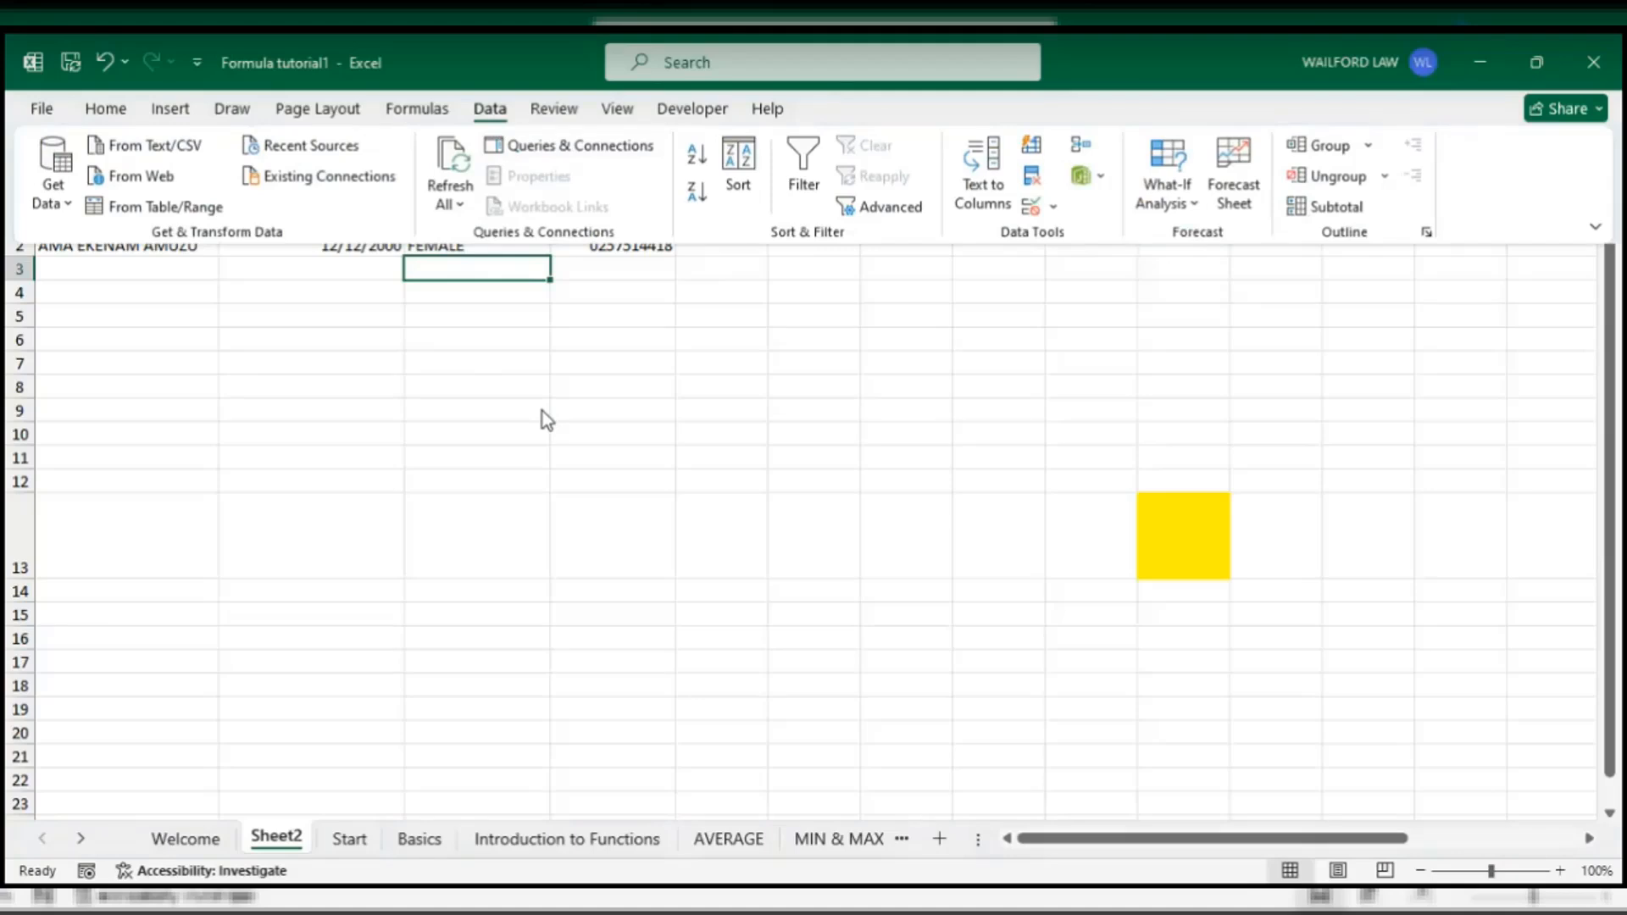
{"action": "left_click", "coordinate": [502, 399]}
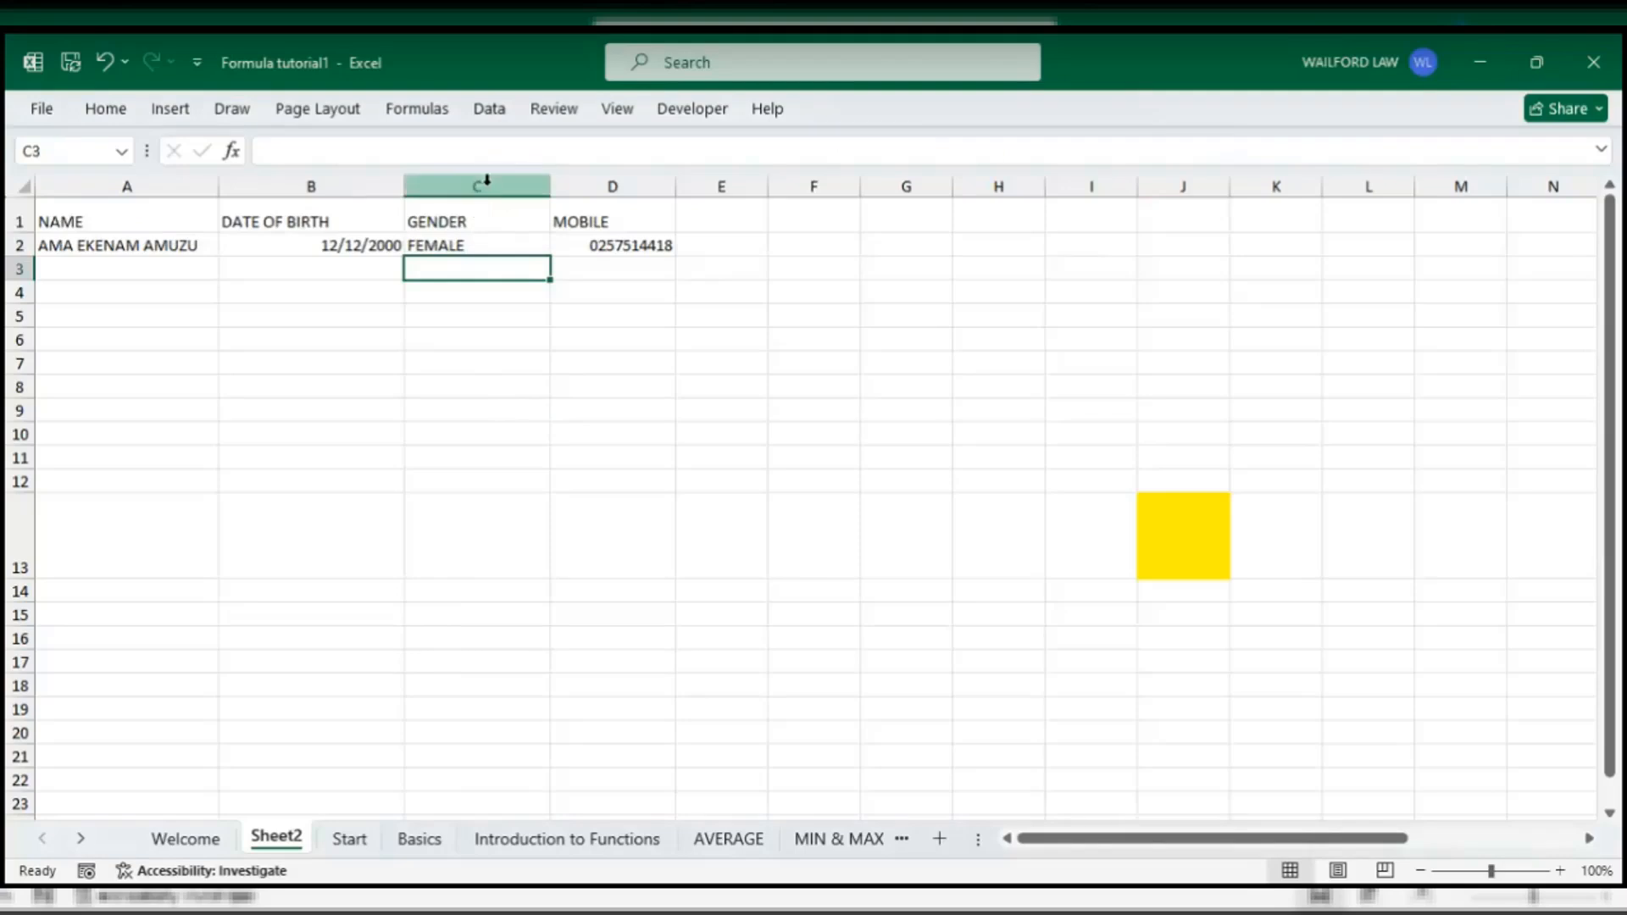
{"action": "left_click", "coordinate": [489, 176]}
{"action": "left_click", "coordinate": [482, 205]}
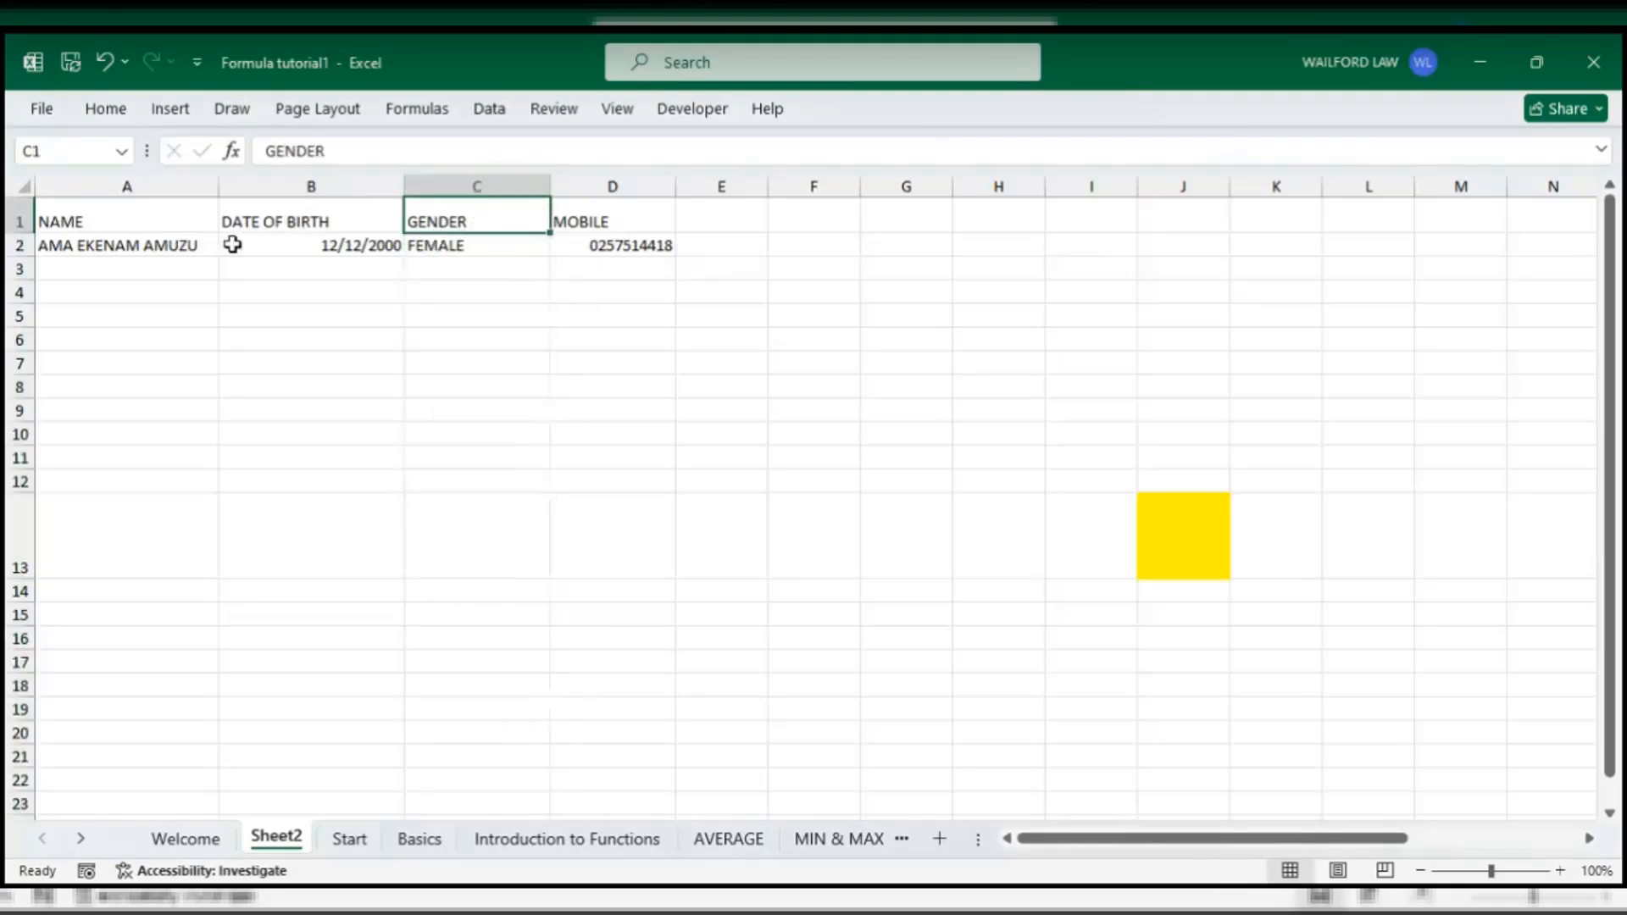
- Start and cancel an Advanced filter from the Data tab, then select FEMALE in C2
{"action": "left_click", "coordinate": [507, 114]}
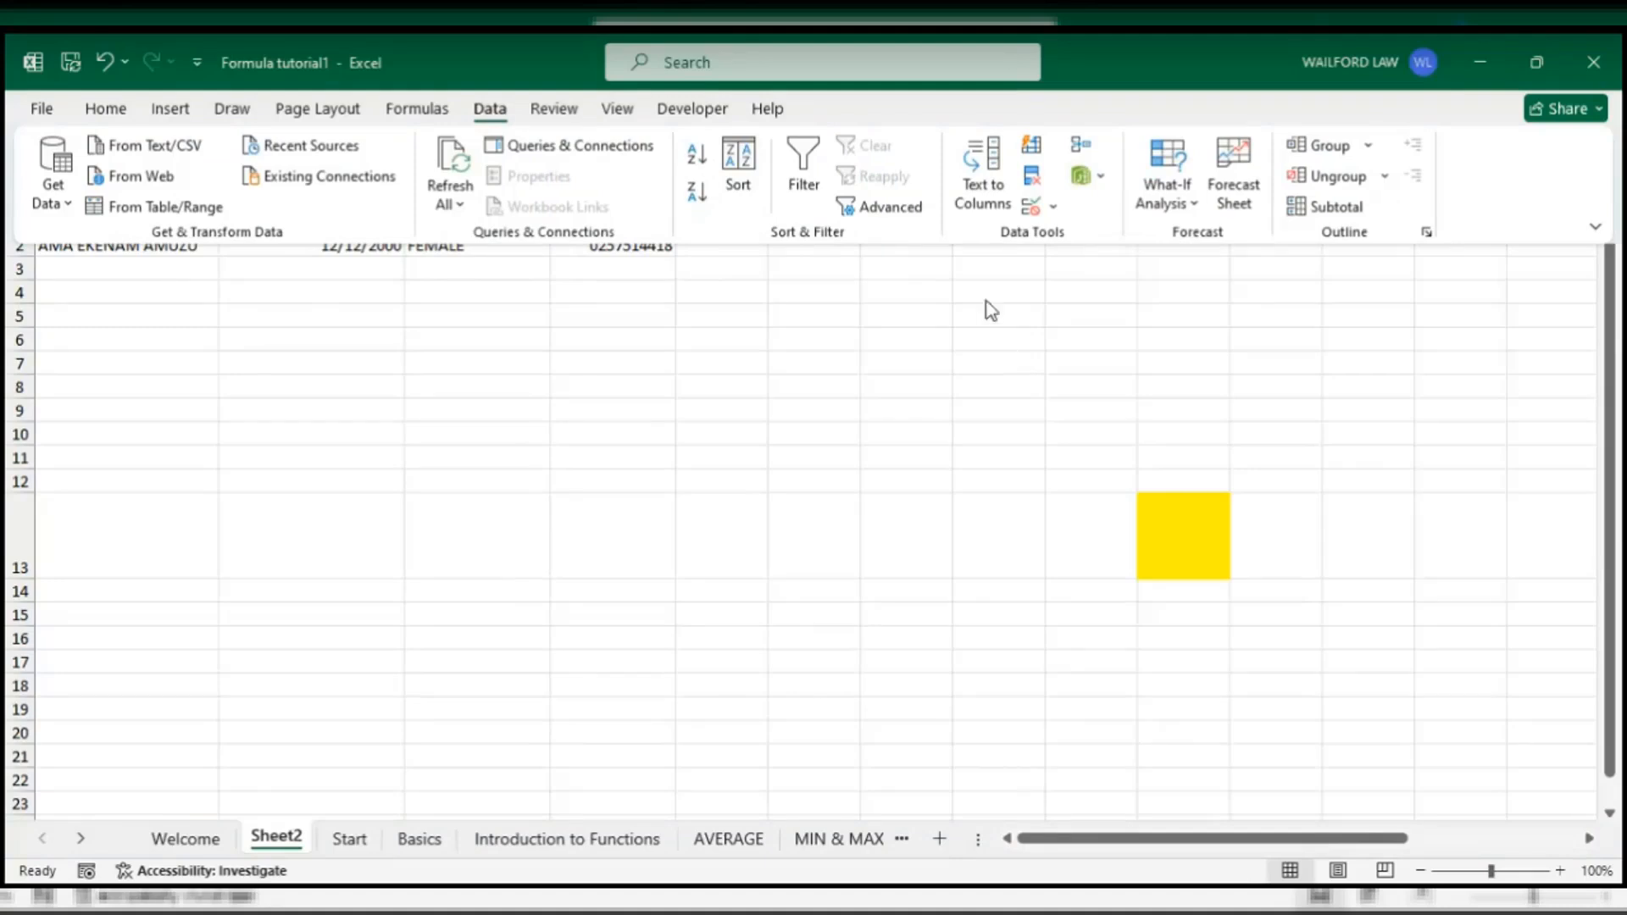
{"action": "left_click", "coordinate": [878, 211]}
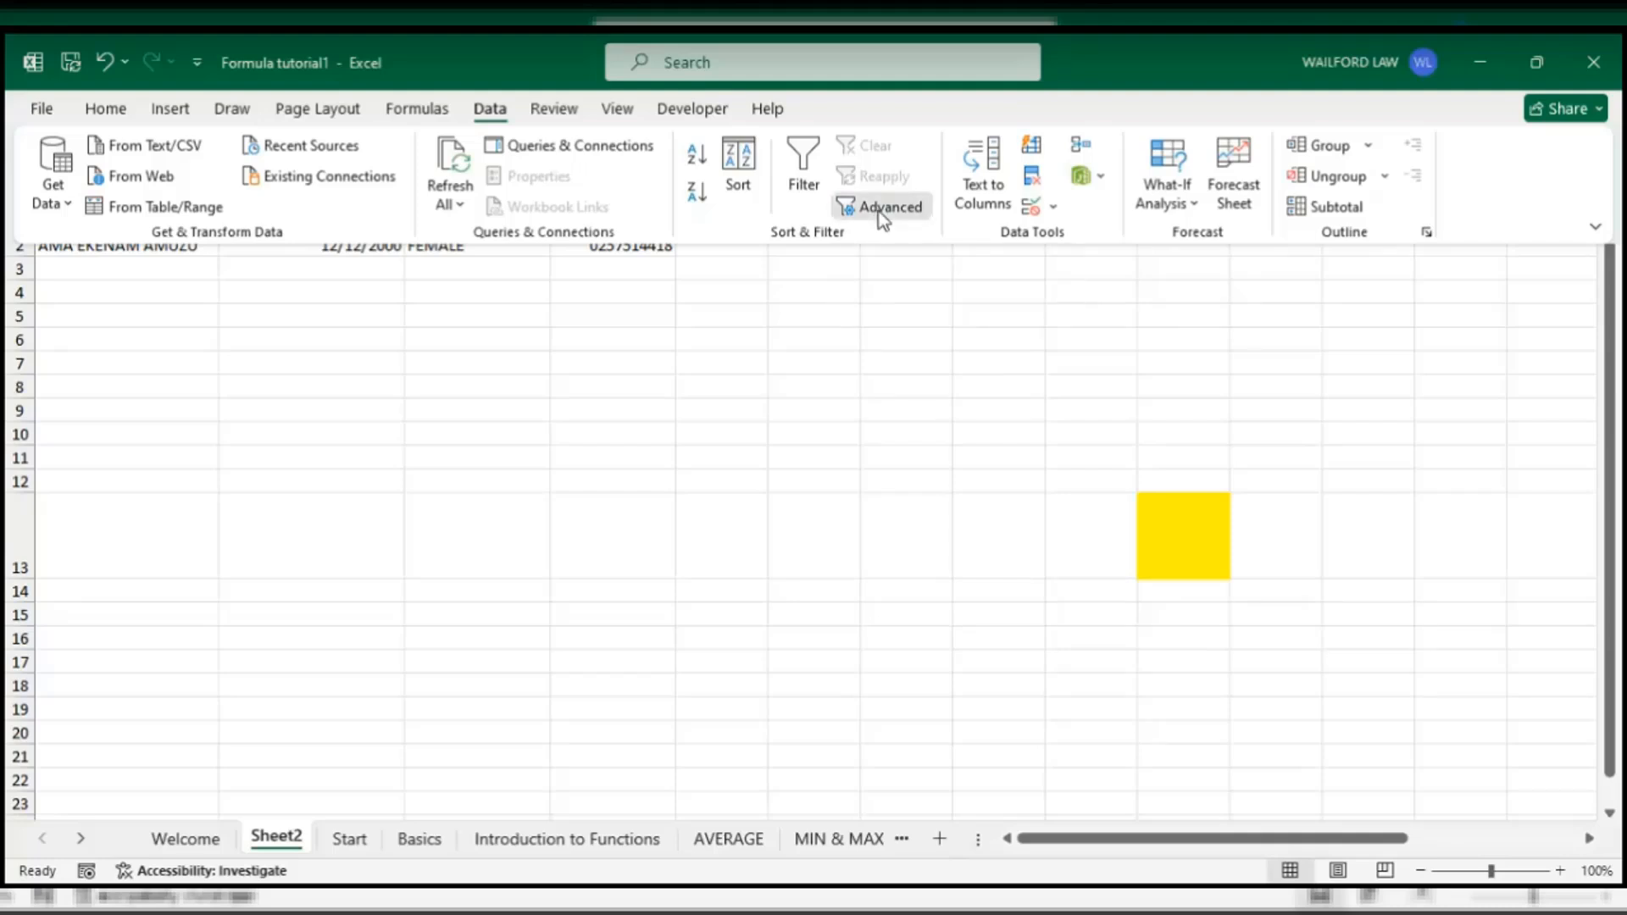
{"action": "key", "text": "Escape"}
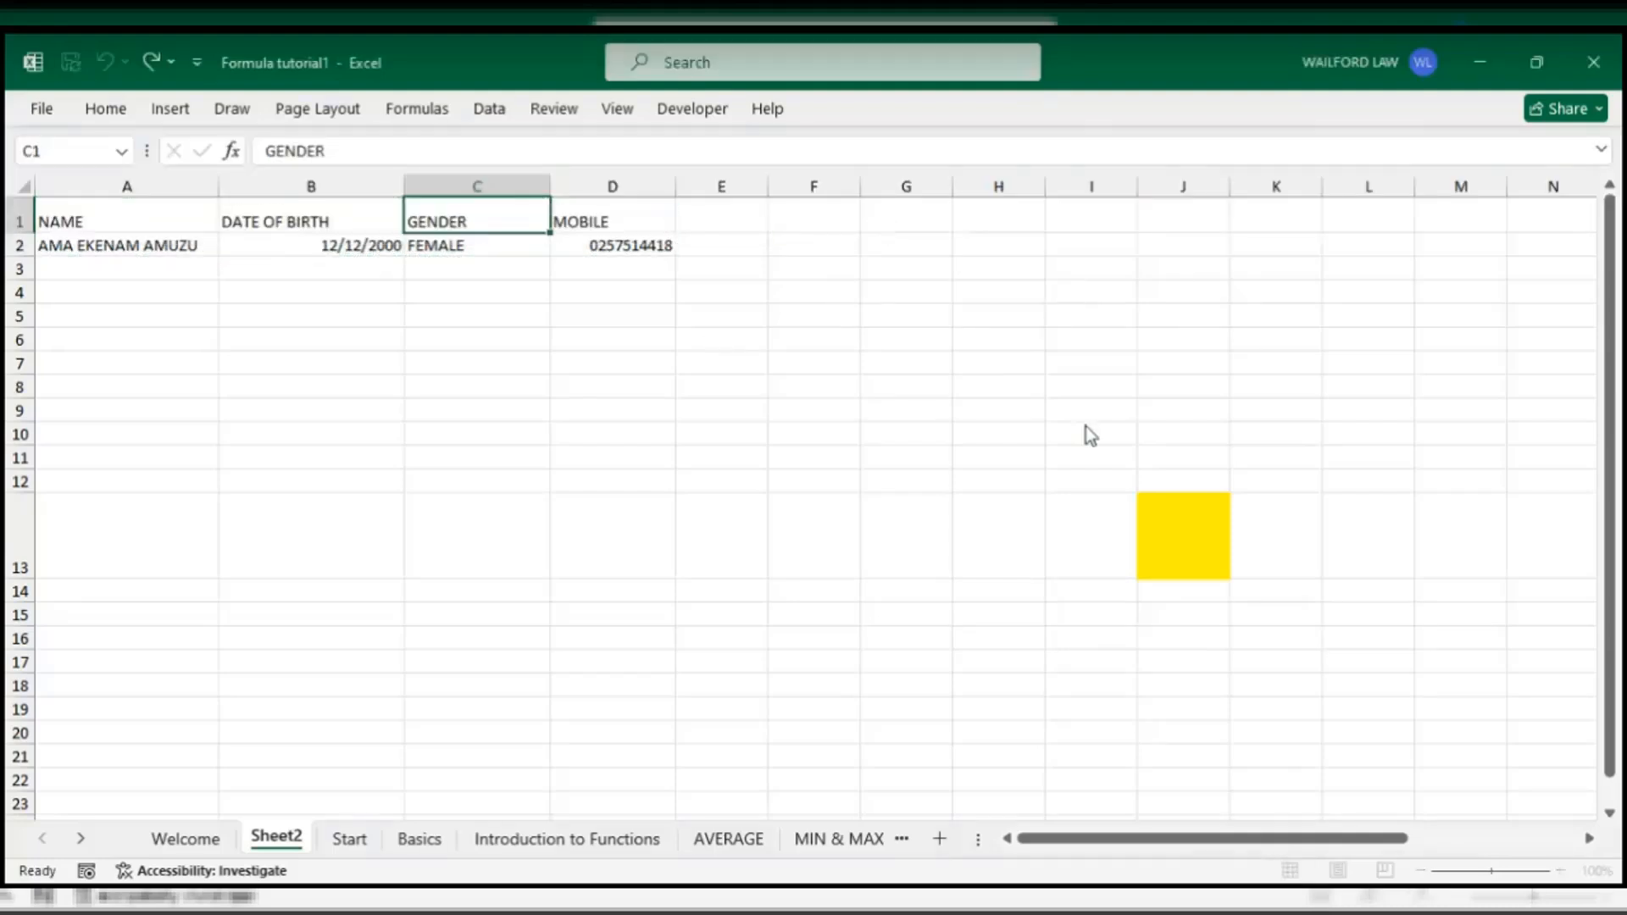
{"action": "left_click", "coordinate": [472, 247]}
- Open the Data Validation settings for C2 from the Data Tools group
{"action": "left_click", "coordinate": [489, 109]}
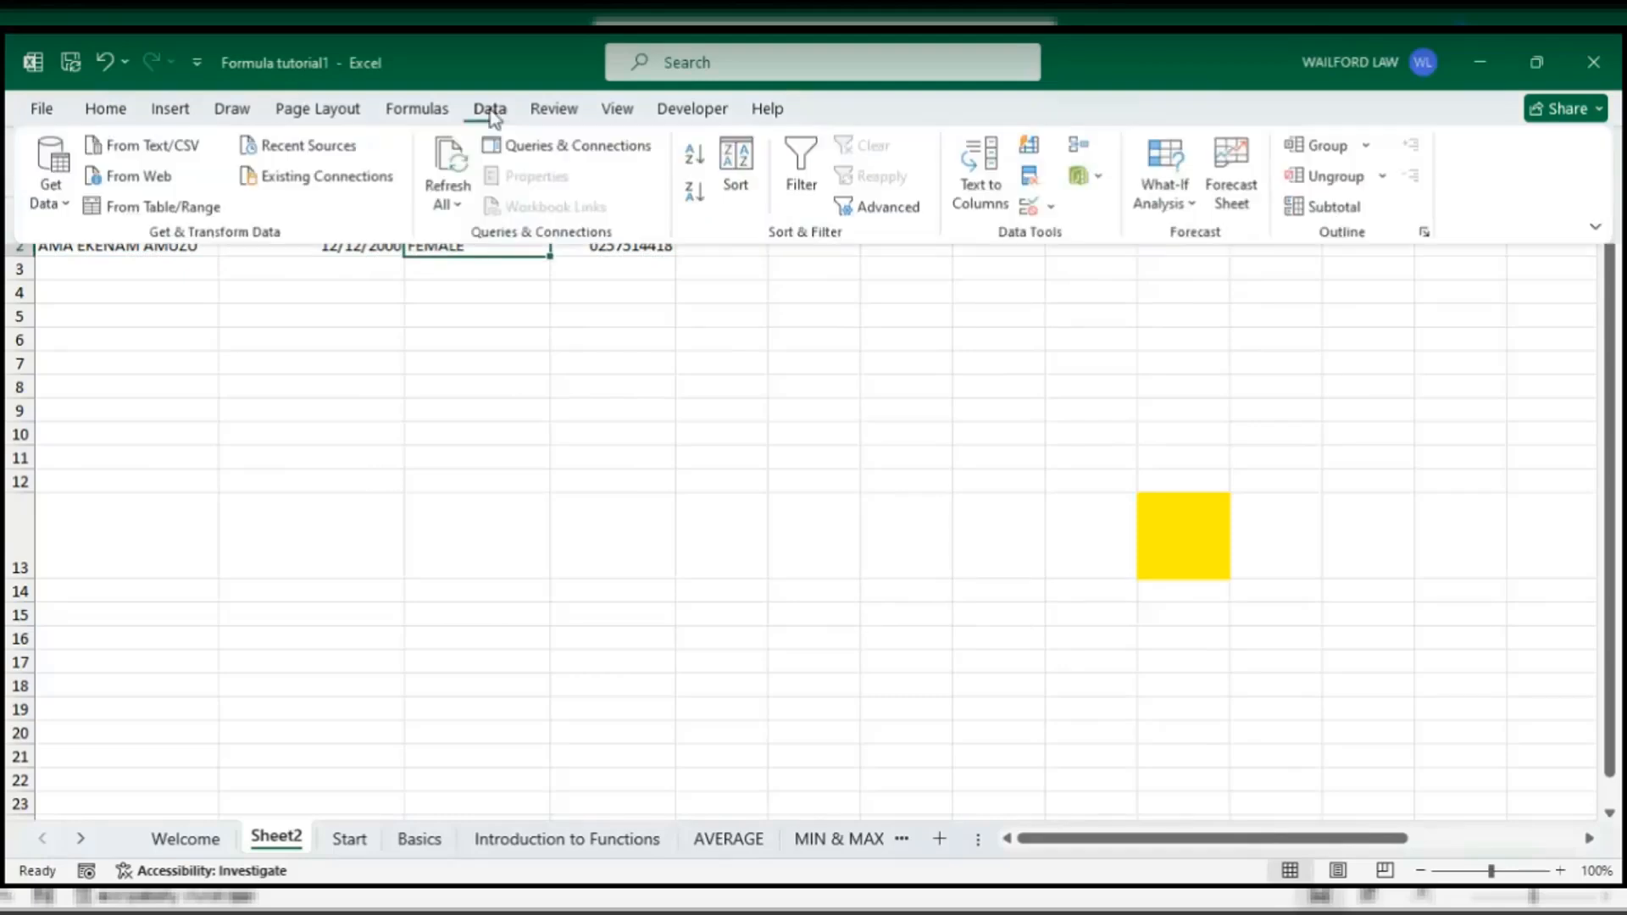
{"action": "left_click", "coordinate": [1090, 178]}
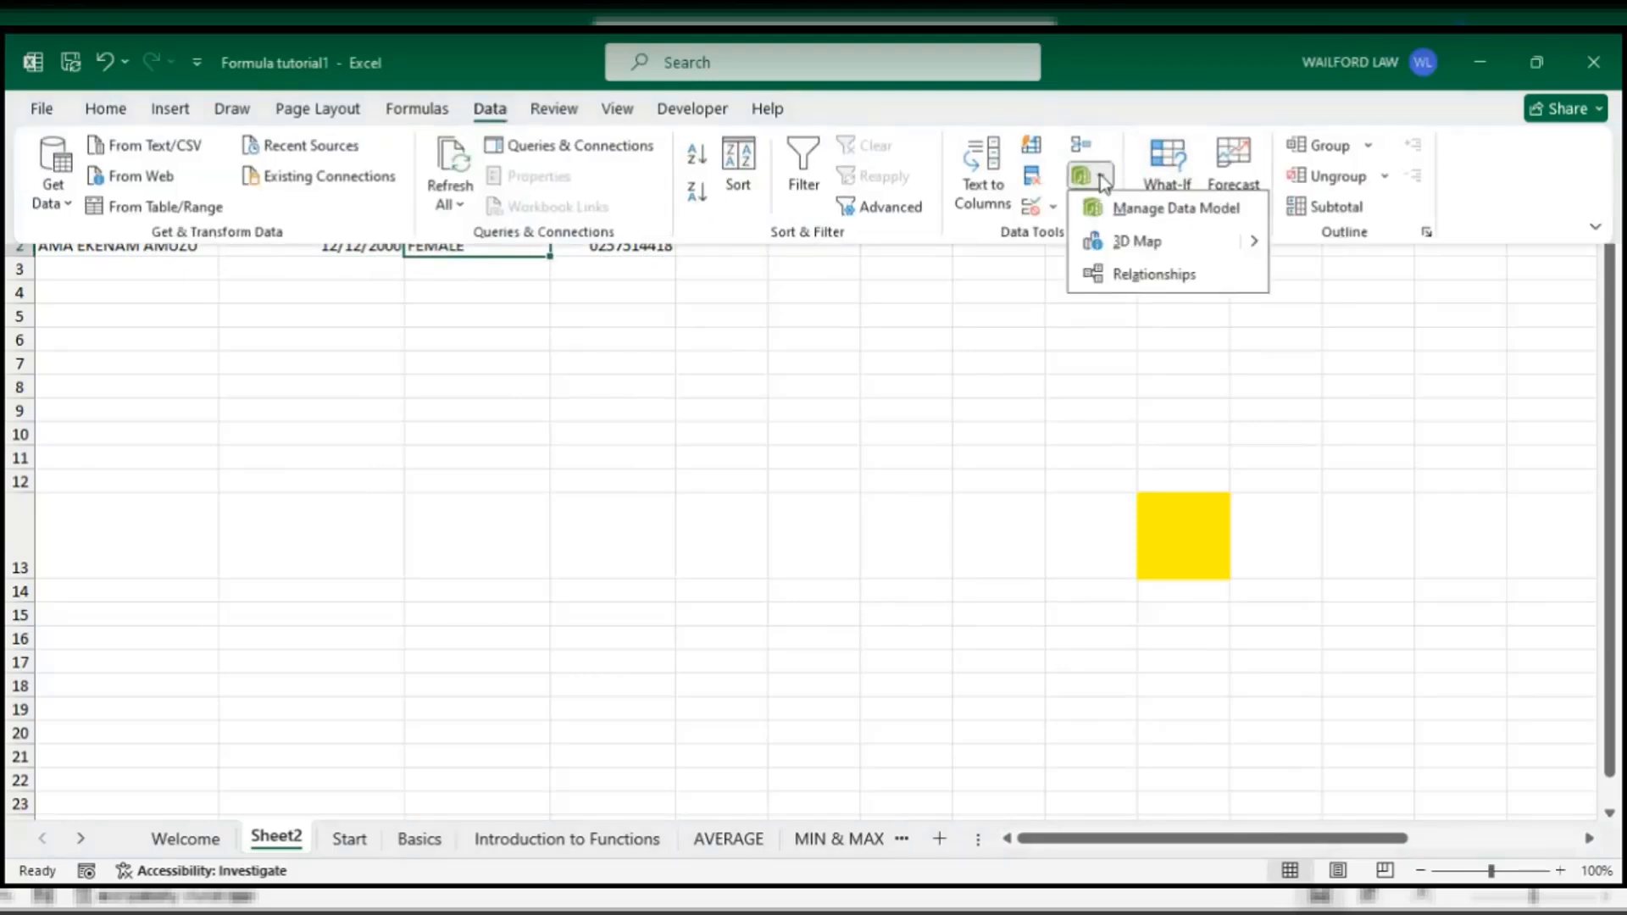
{"action": "left_click", "coordinate": [1050, 226]}
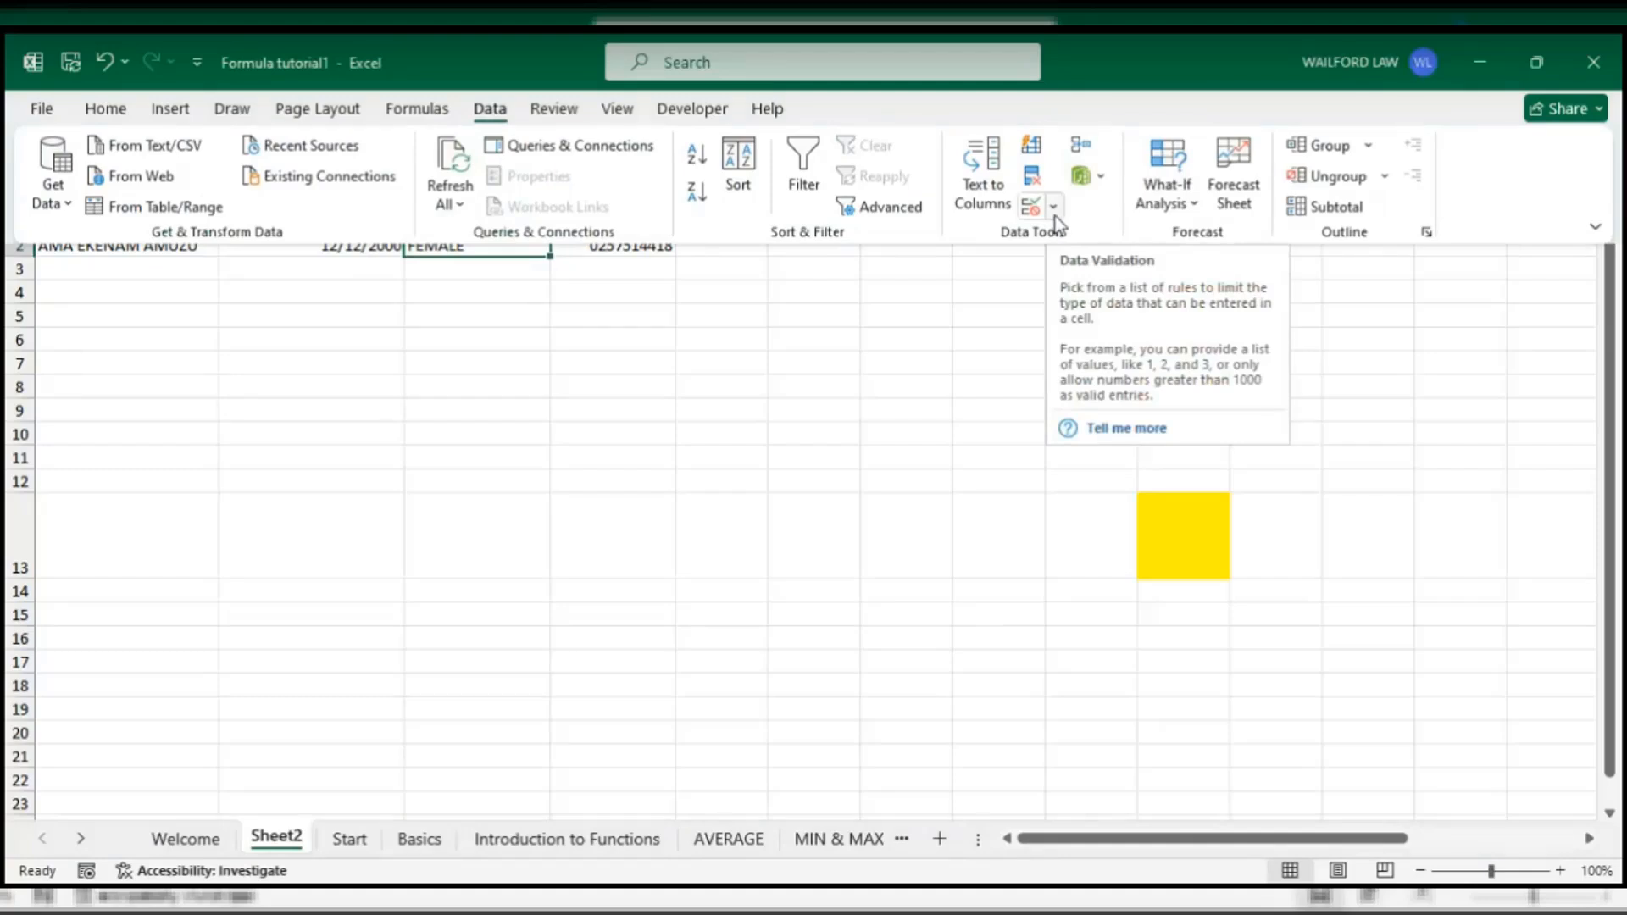
{"action": "left_click", "coordinate": [1055, 210]}
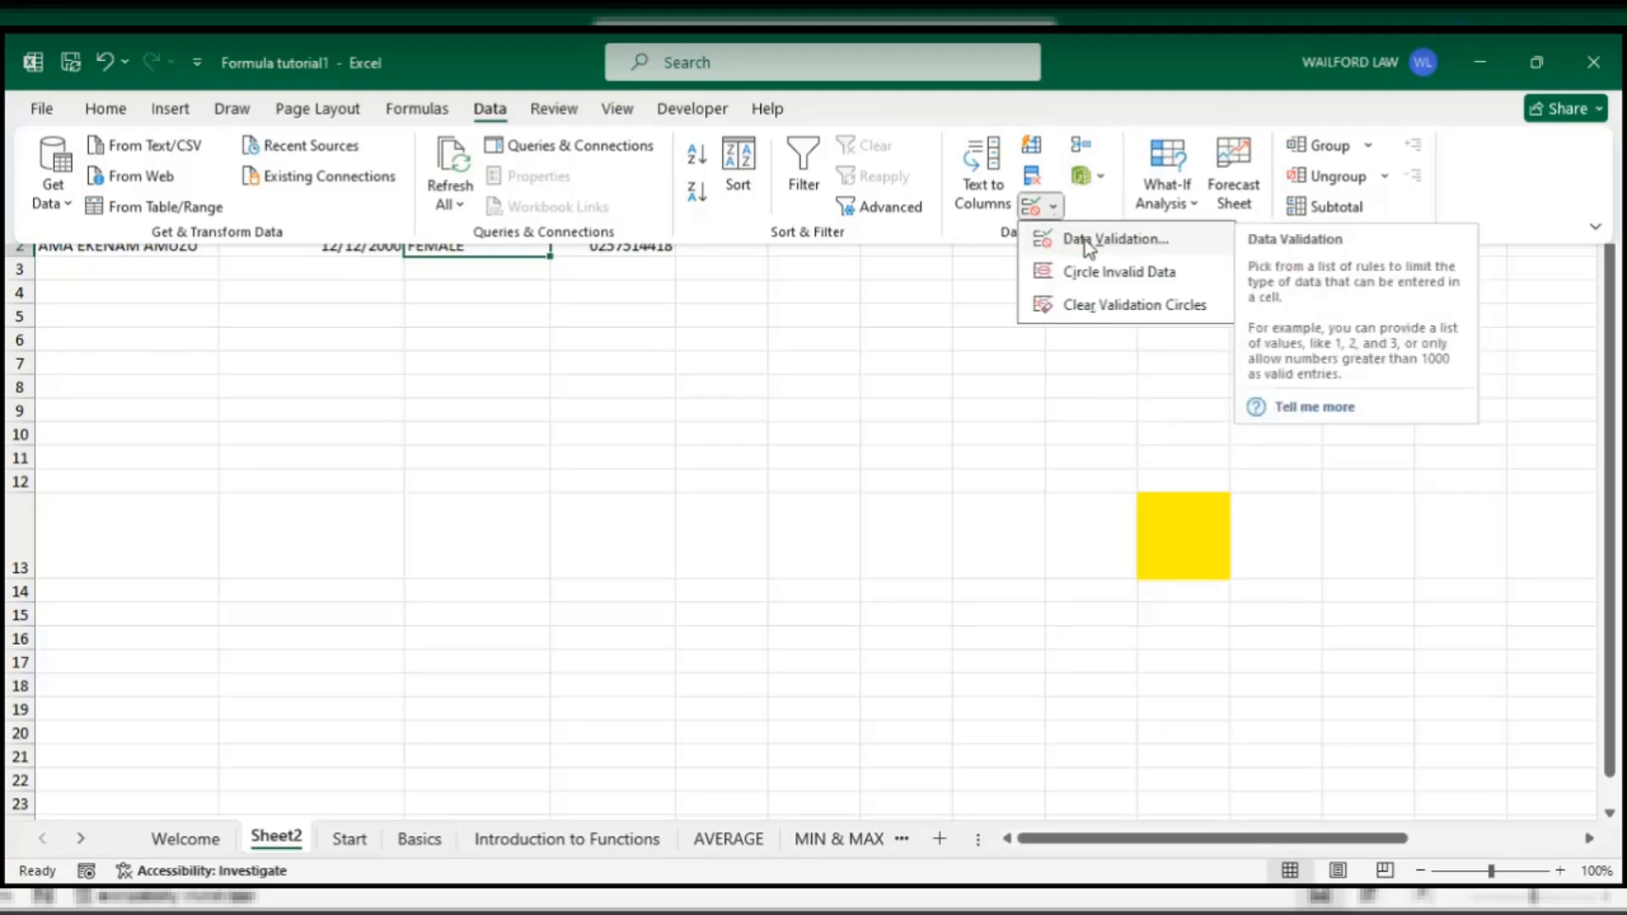
{"action": "left_click", "coordinate": [1085, 241]}
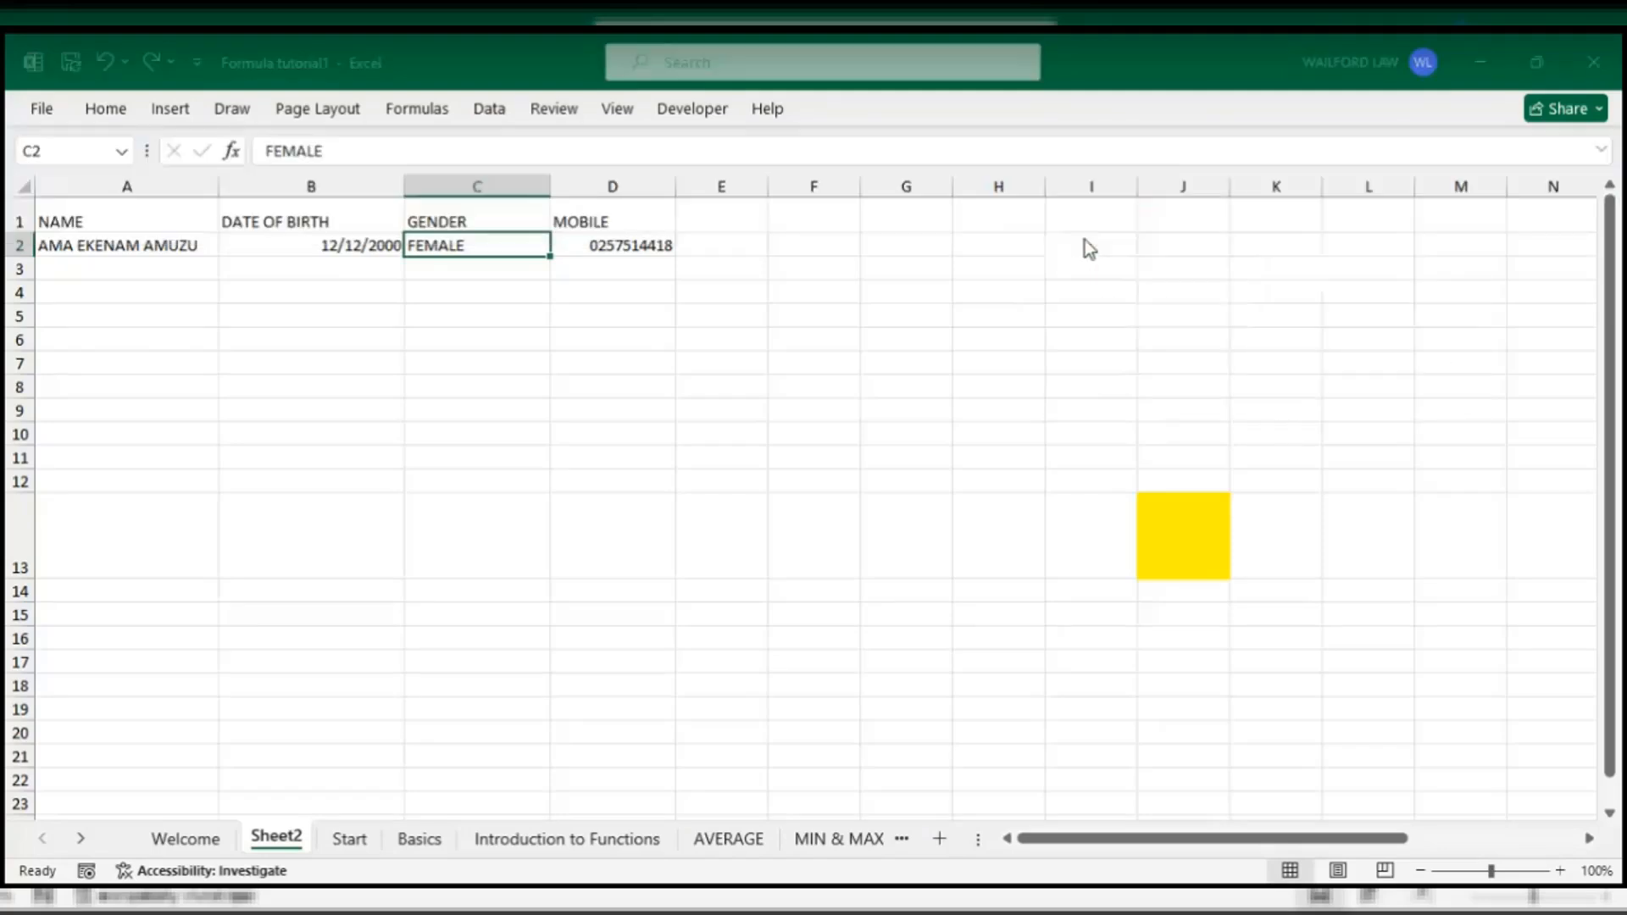
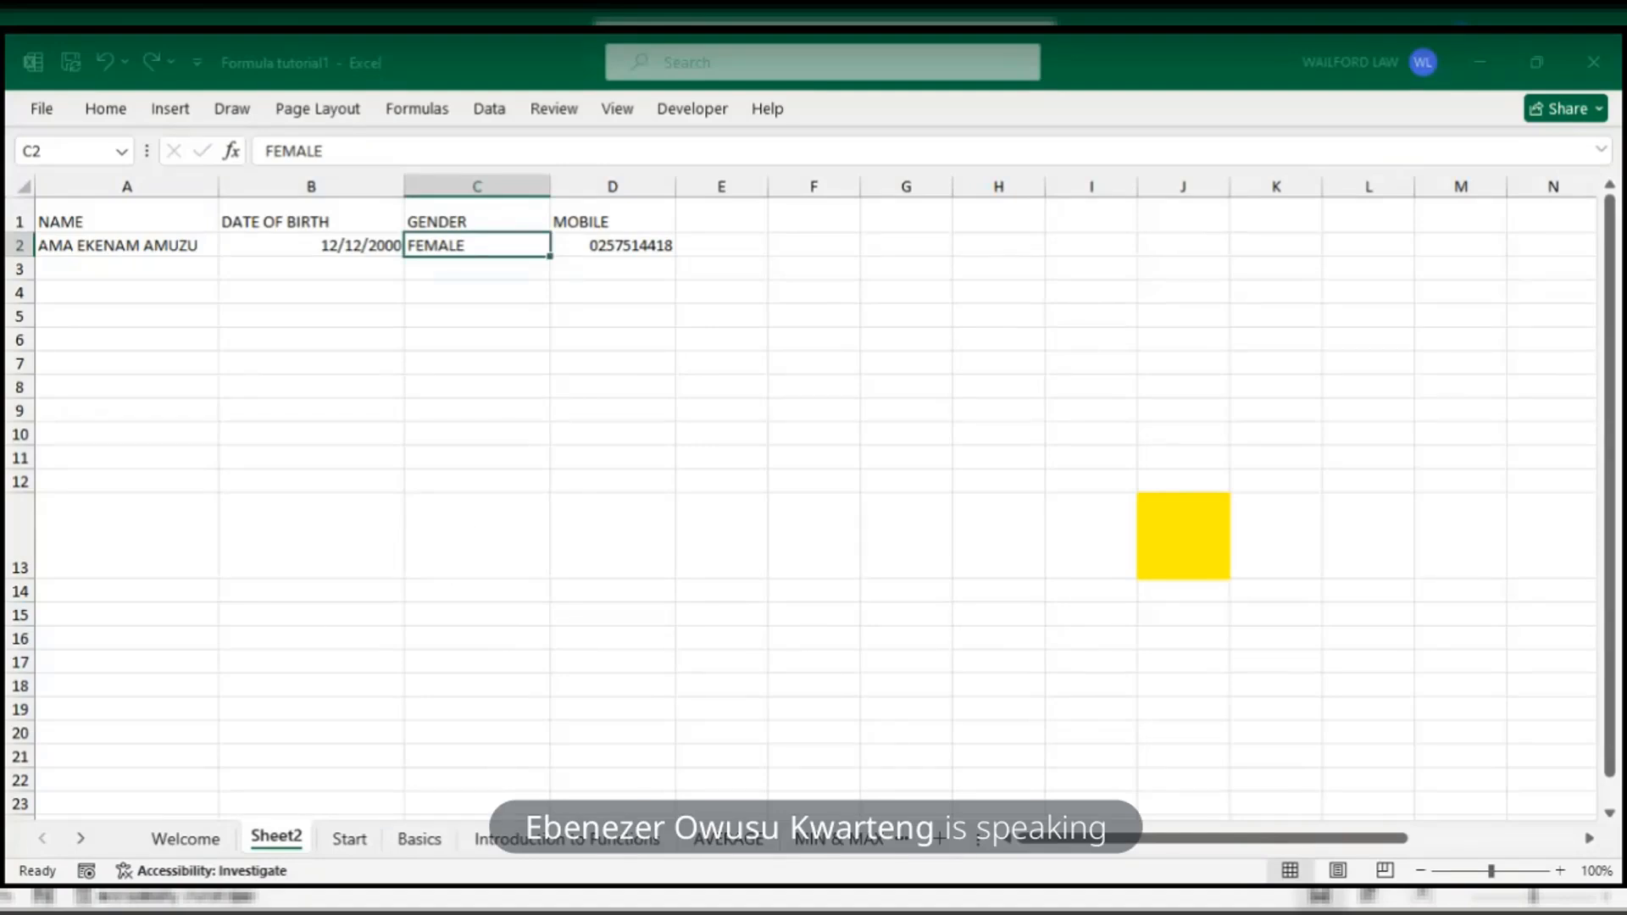
- Drop down the collapsed Home ribbon over the Sheet2 record
{"action": "left_click", "coordinate": [106, 109]}
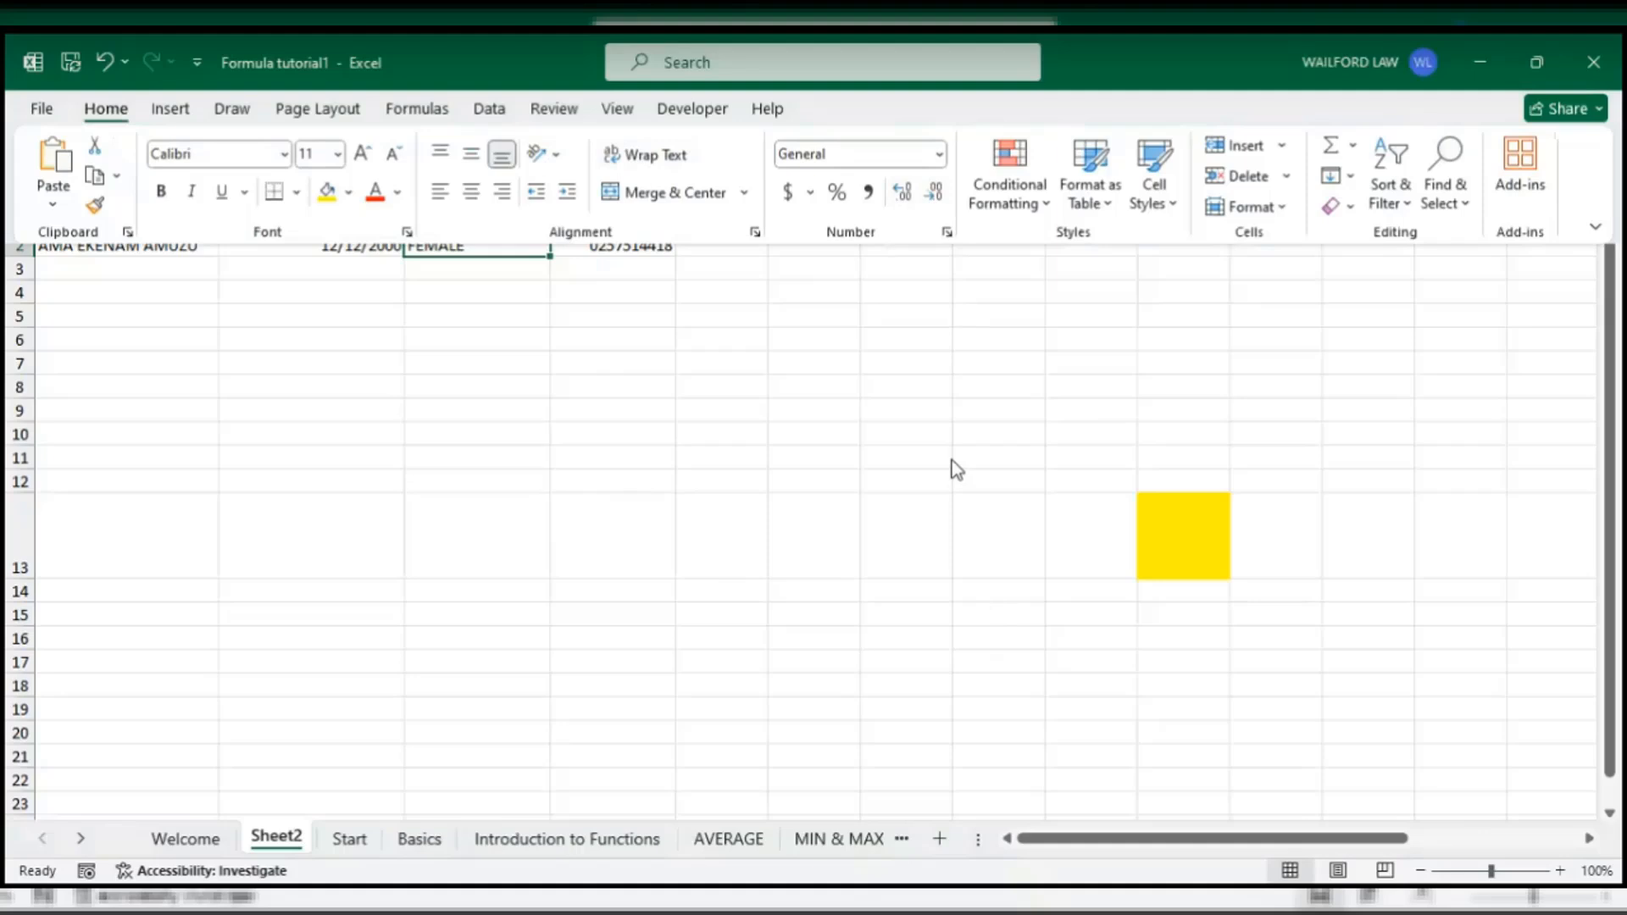
- Show the Data ribbon with its Data Validation button over Sheet2
{"action": "left_click", "coordinate": [485, 116]}
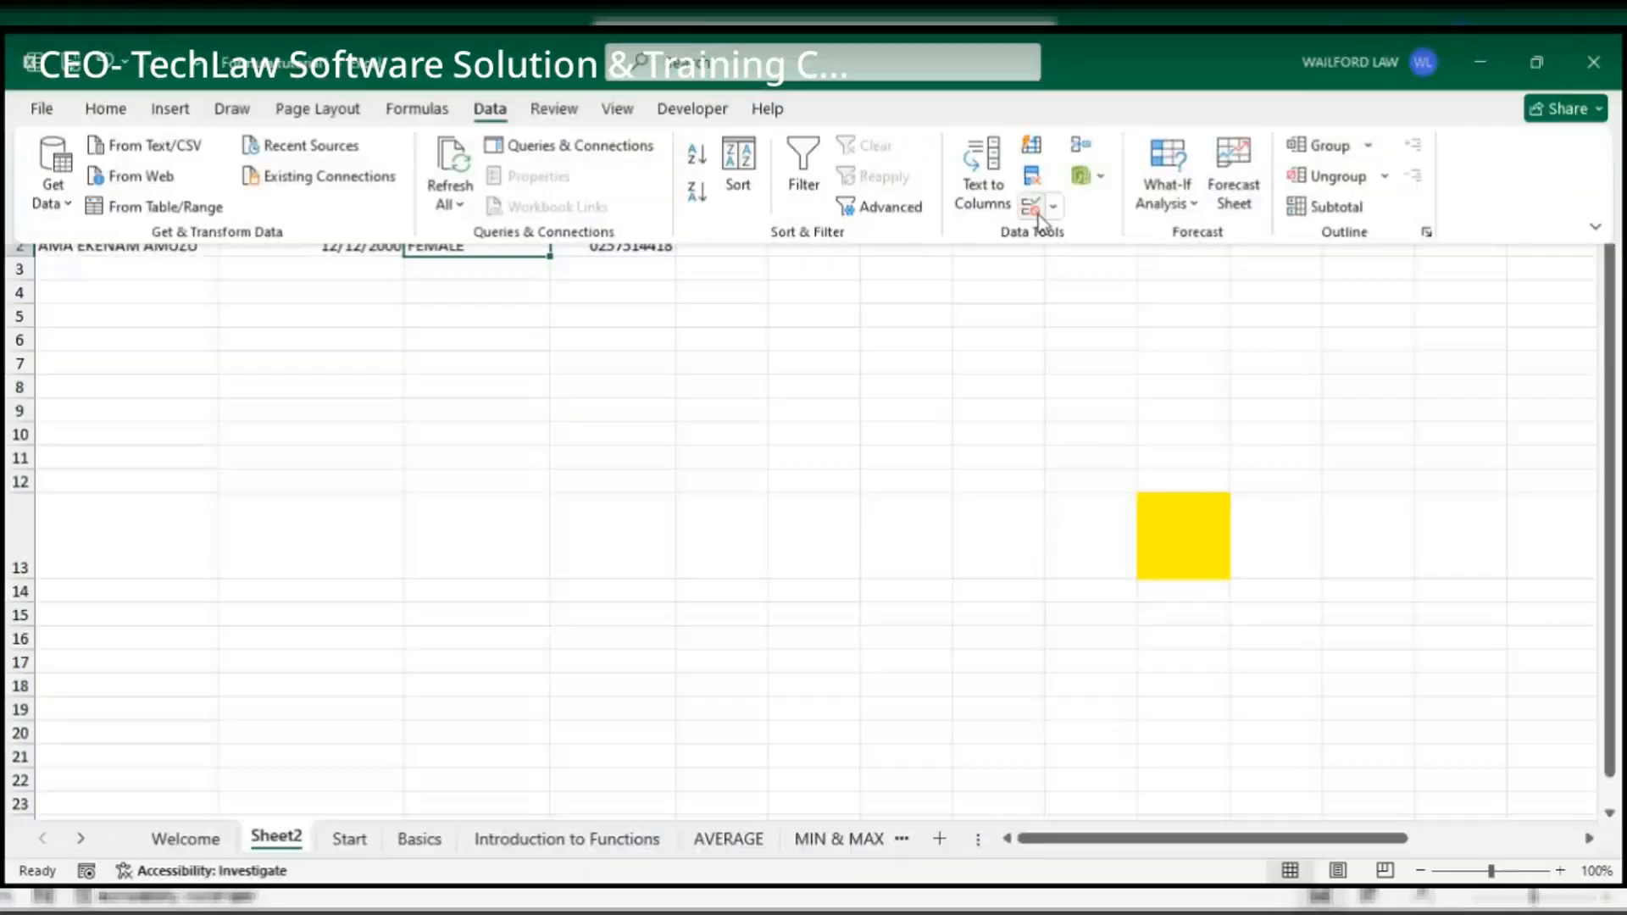
- Dismiss the dropped-down Data ribbon so the full record and headings are visible
{"action": "left_click", "coordinate": [1034, 210]}
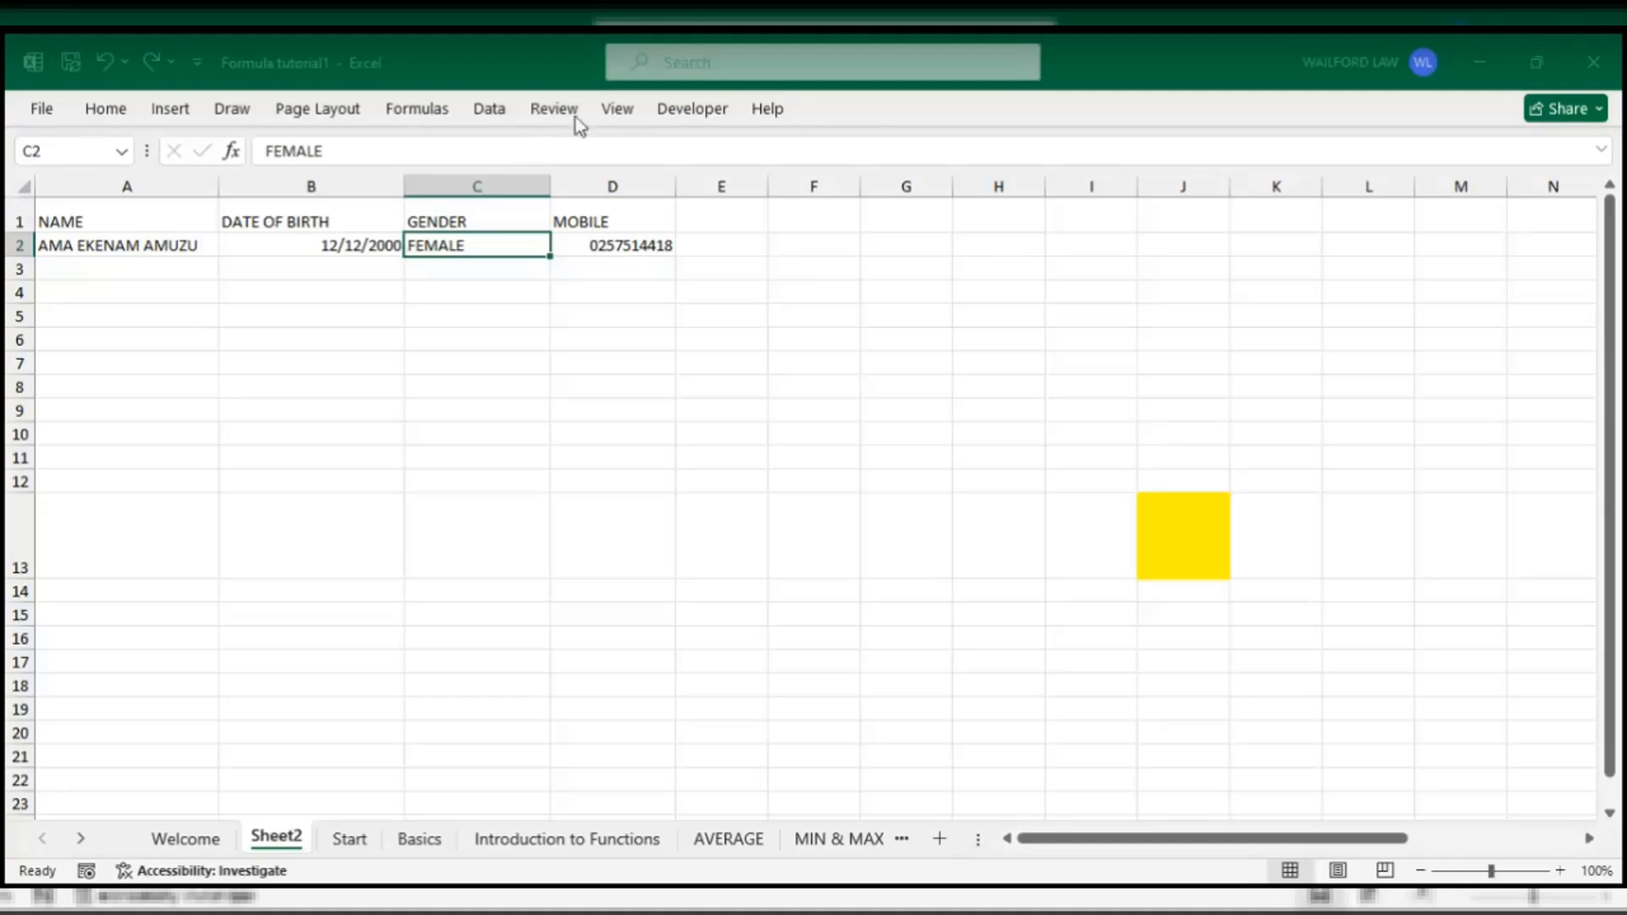
- Toggle the Data ribbon open, closed, and open again over Sheet2
{"action": "left_click", "coordinate": [499, 119]}
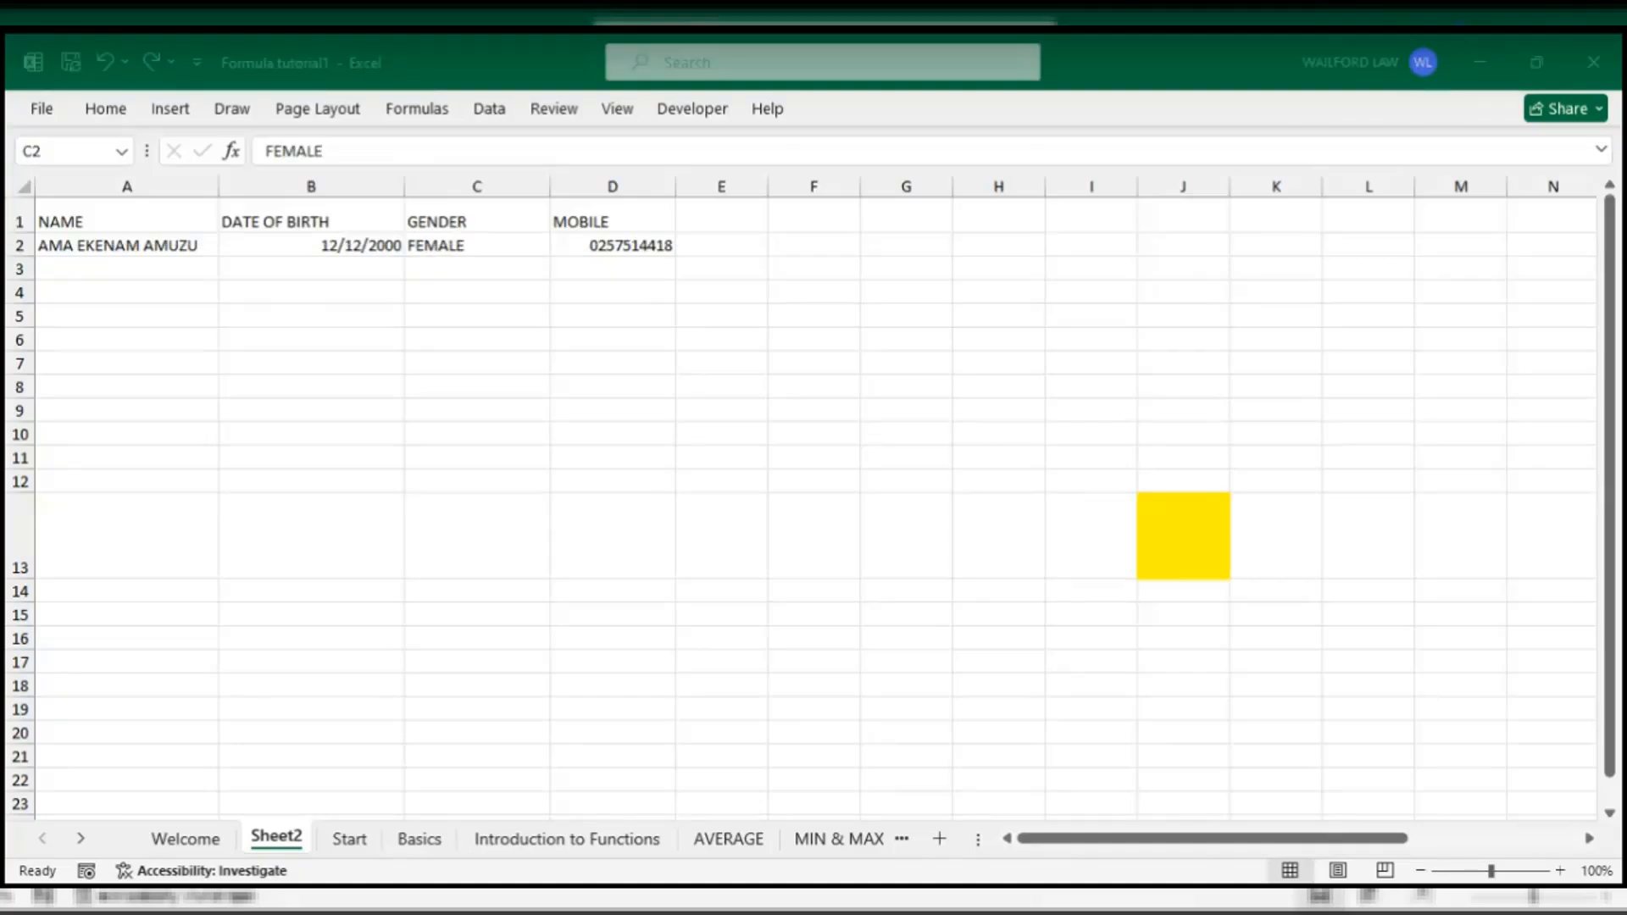
{"action": "left_click", "coordinate": [901, 533]}
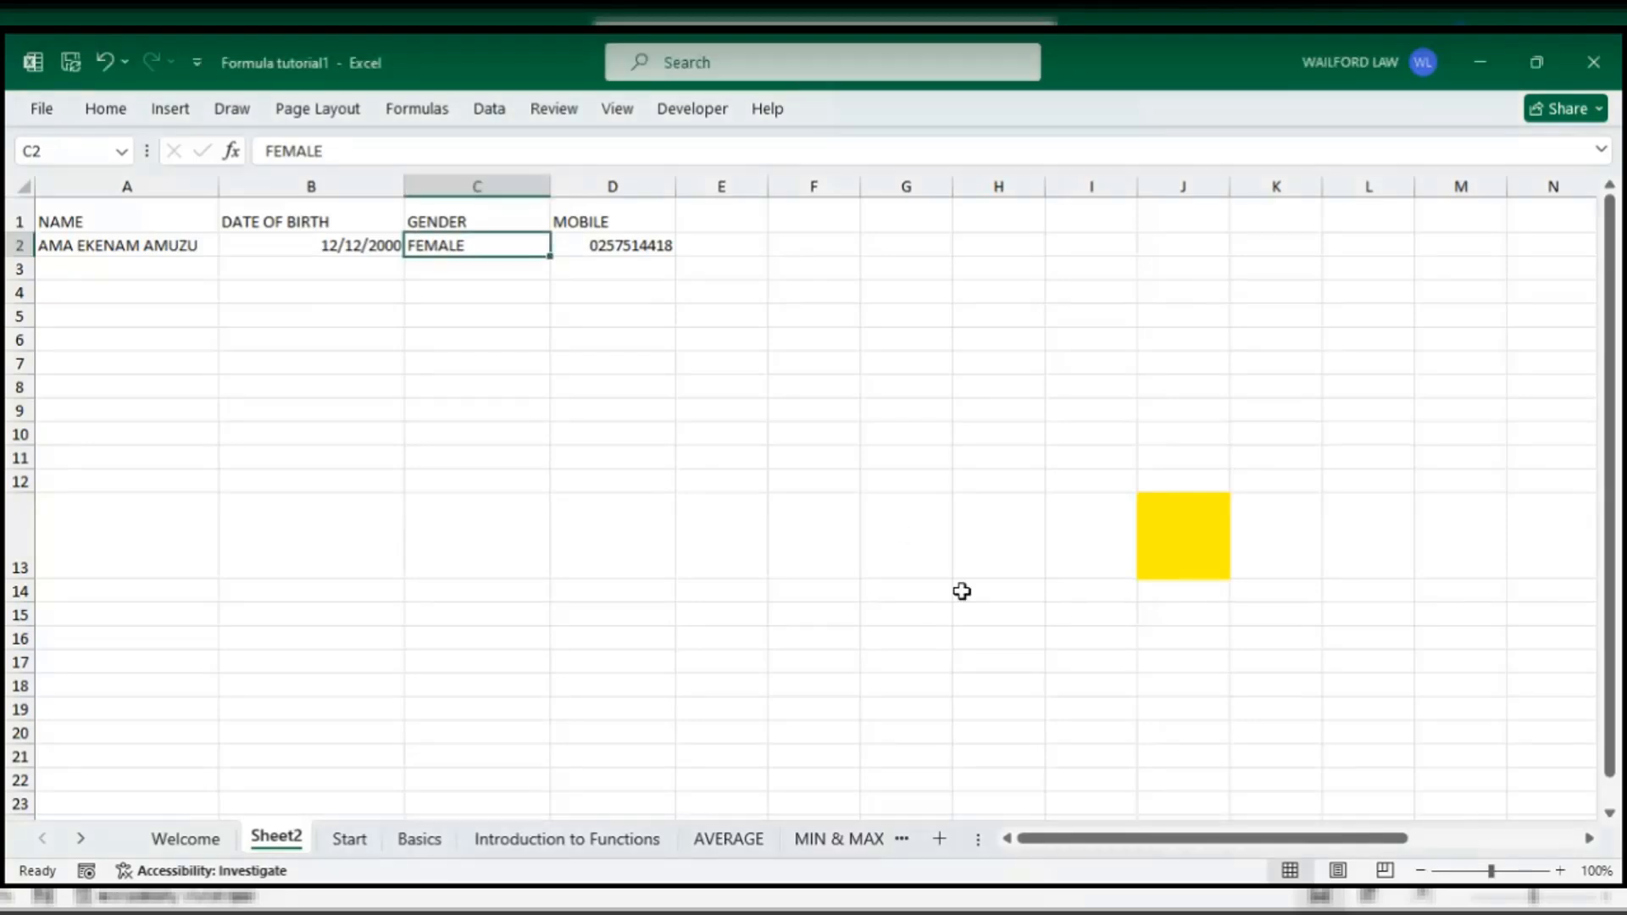
{"action": "left_click", "coordinate": [494, 114]}
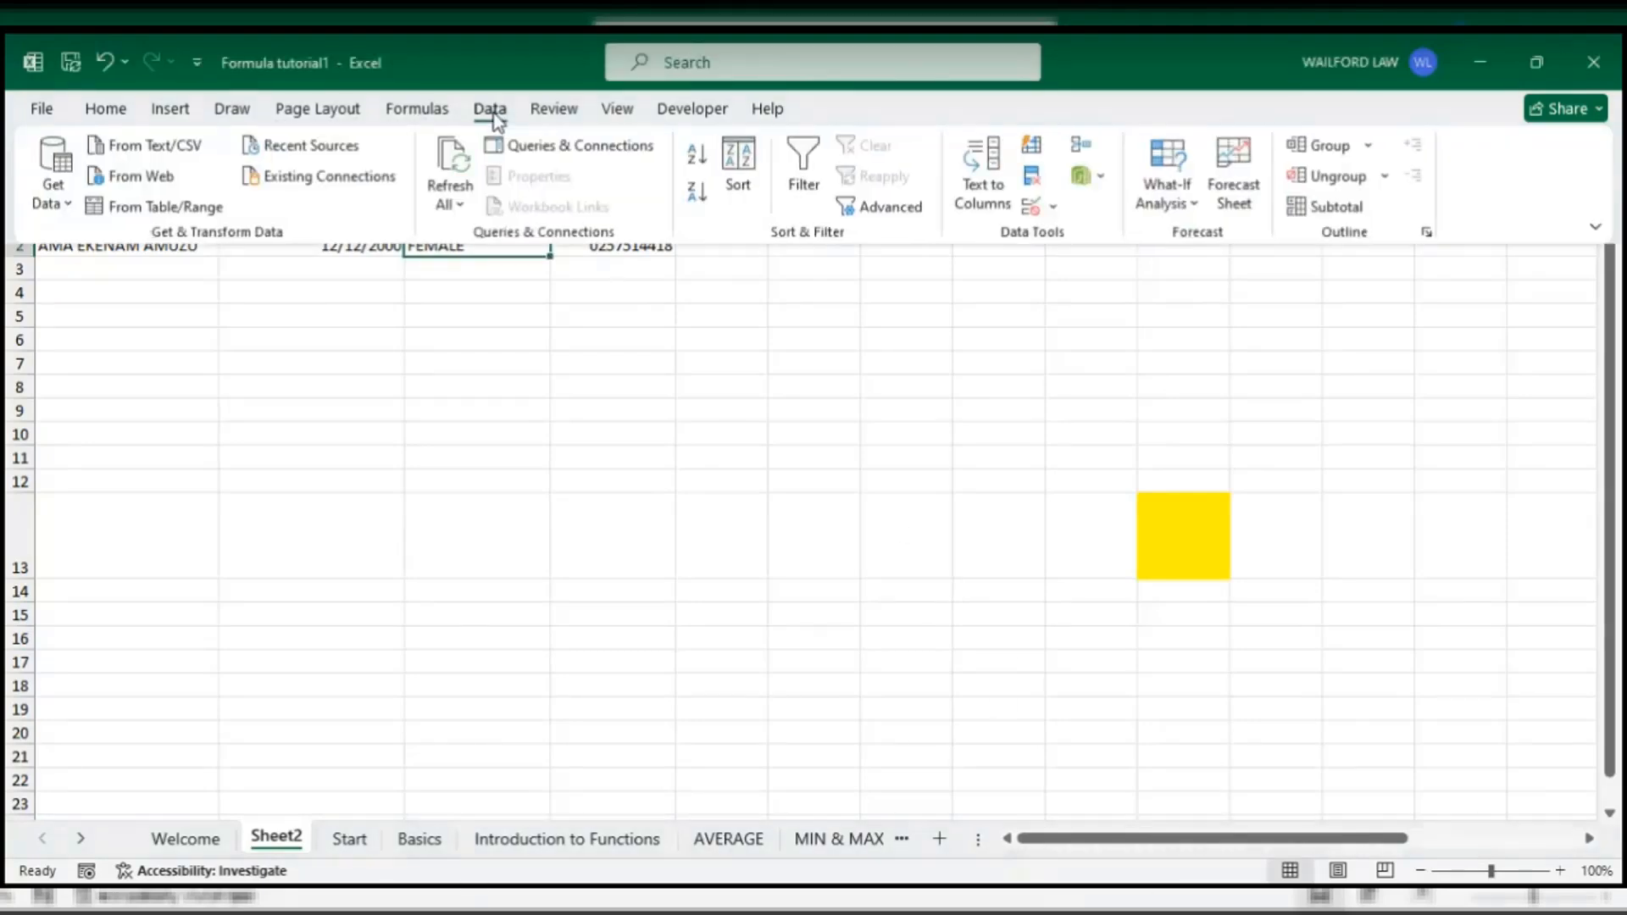
- Set the ribbon display to Always show Ribbon, then select cell E6
{"action": "left_click", "coordinate": [1597, 229]}
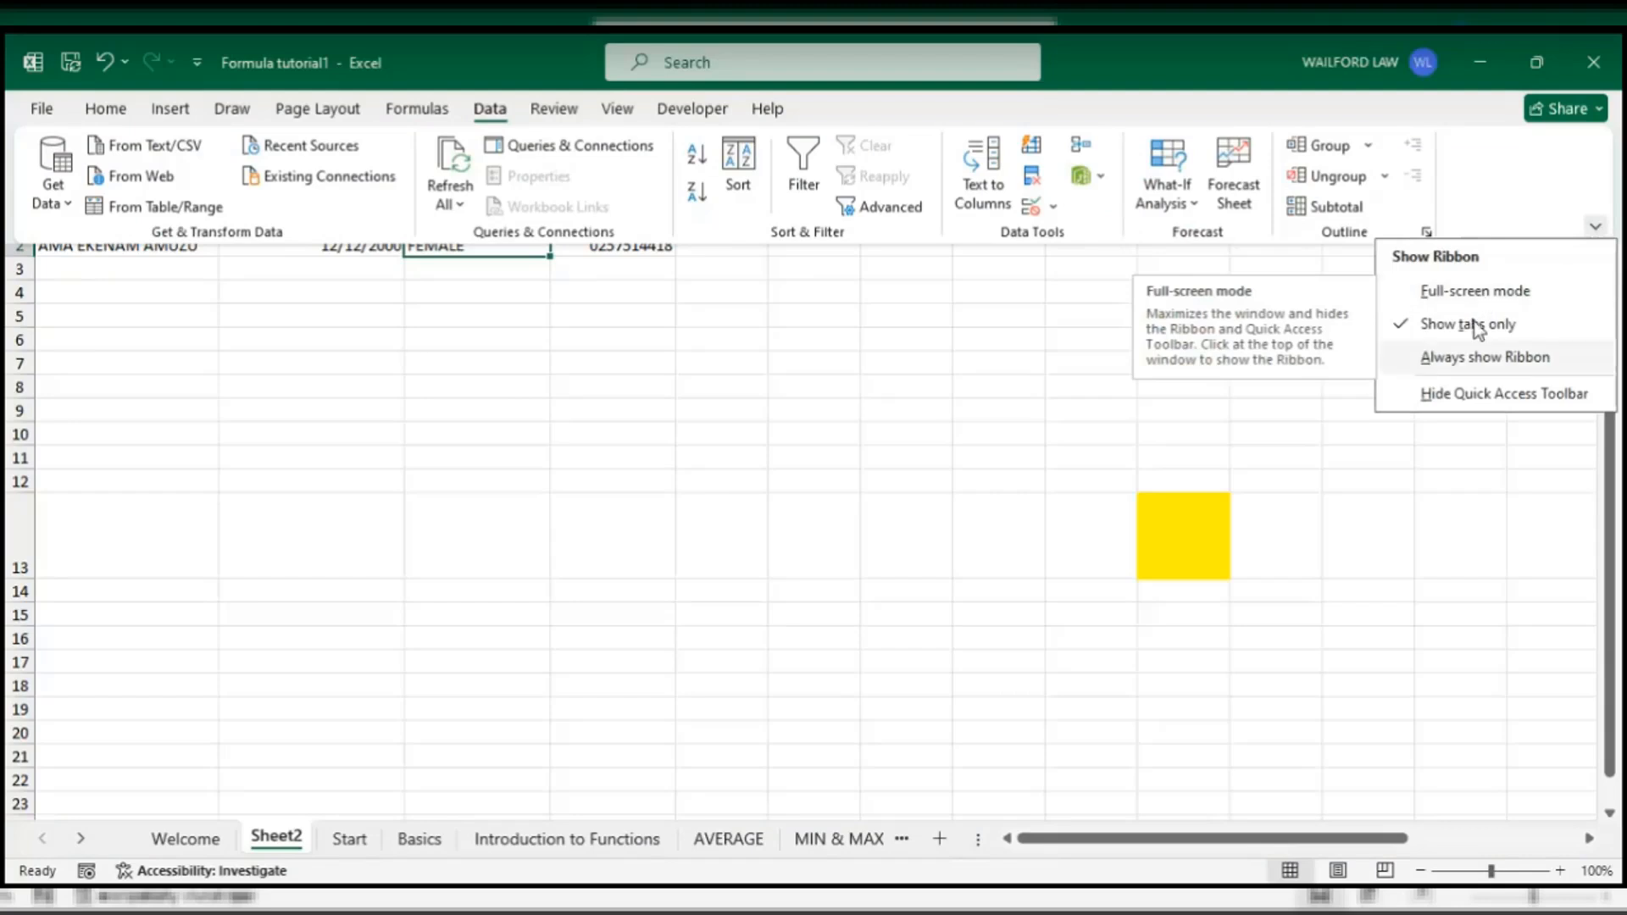
{"action": "left_click", "coordinate": [1451, 360]}
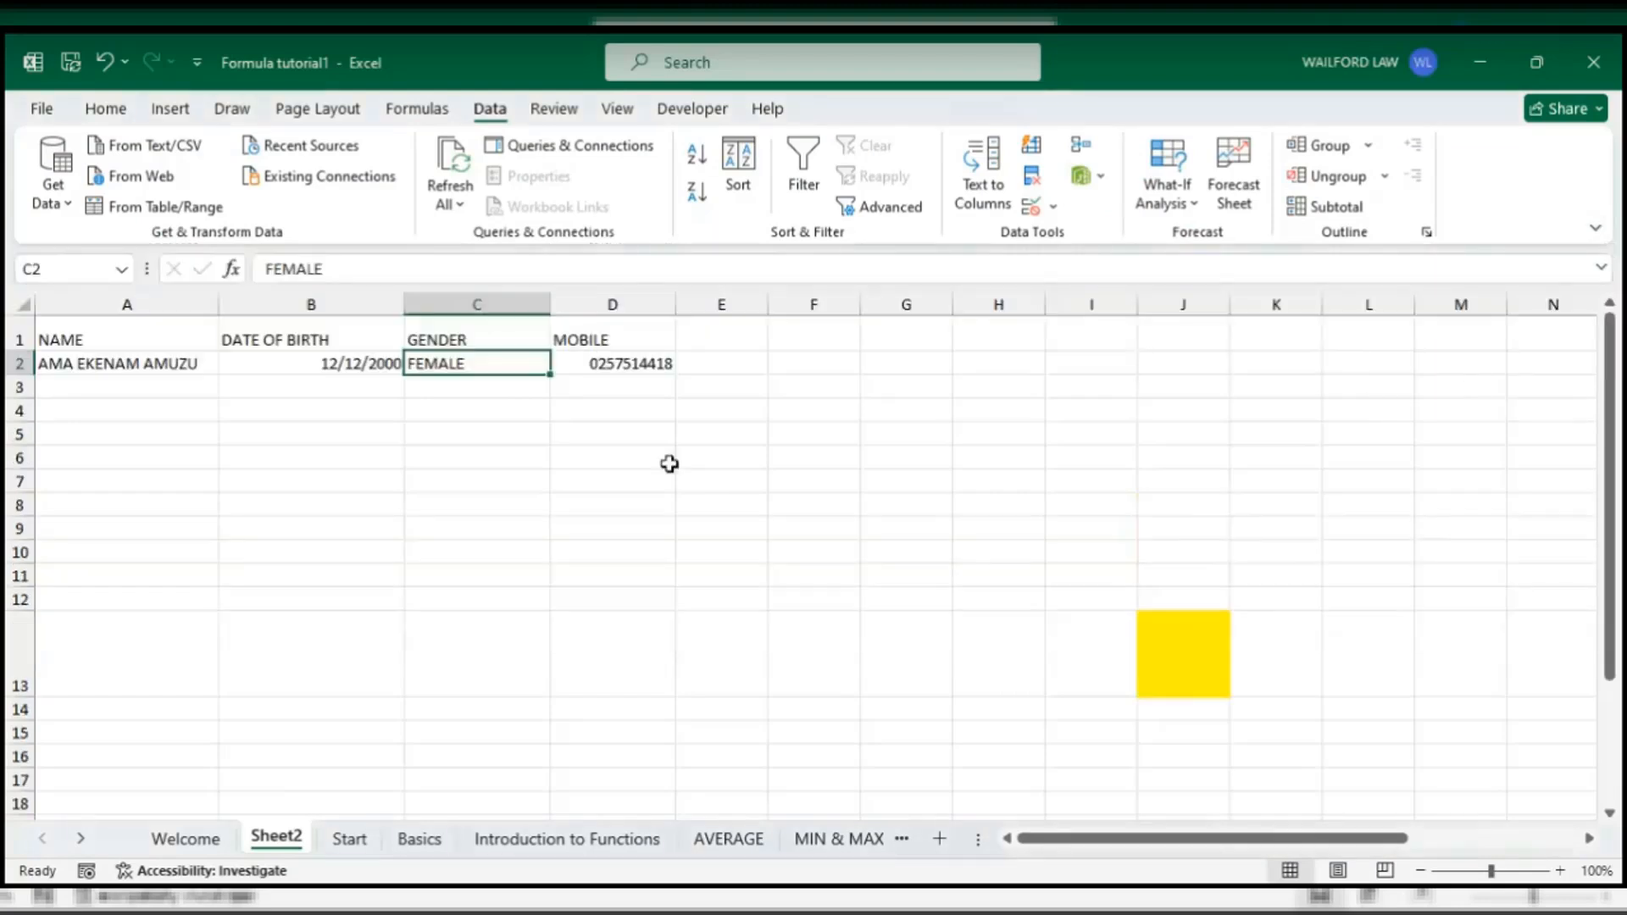
{"action": "left_click", "coordinate": [683, 459]}
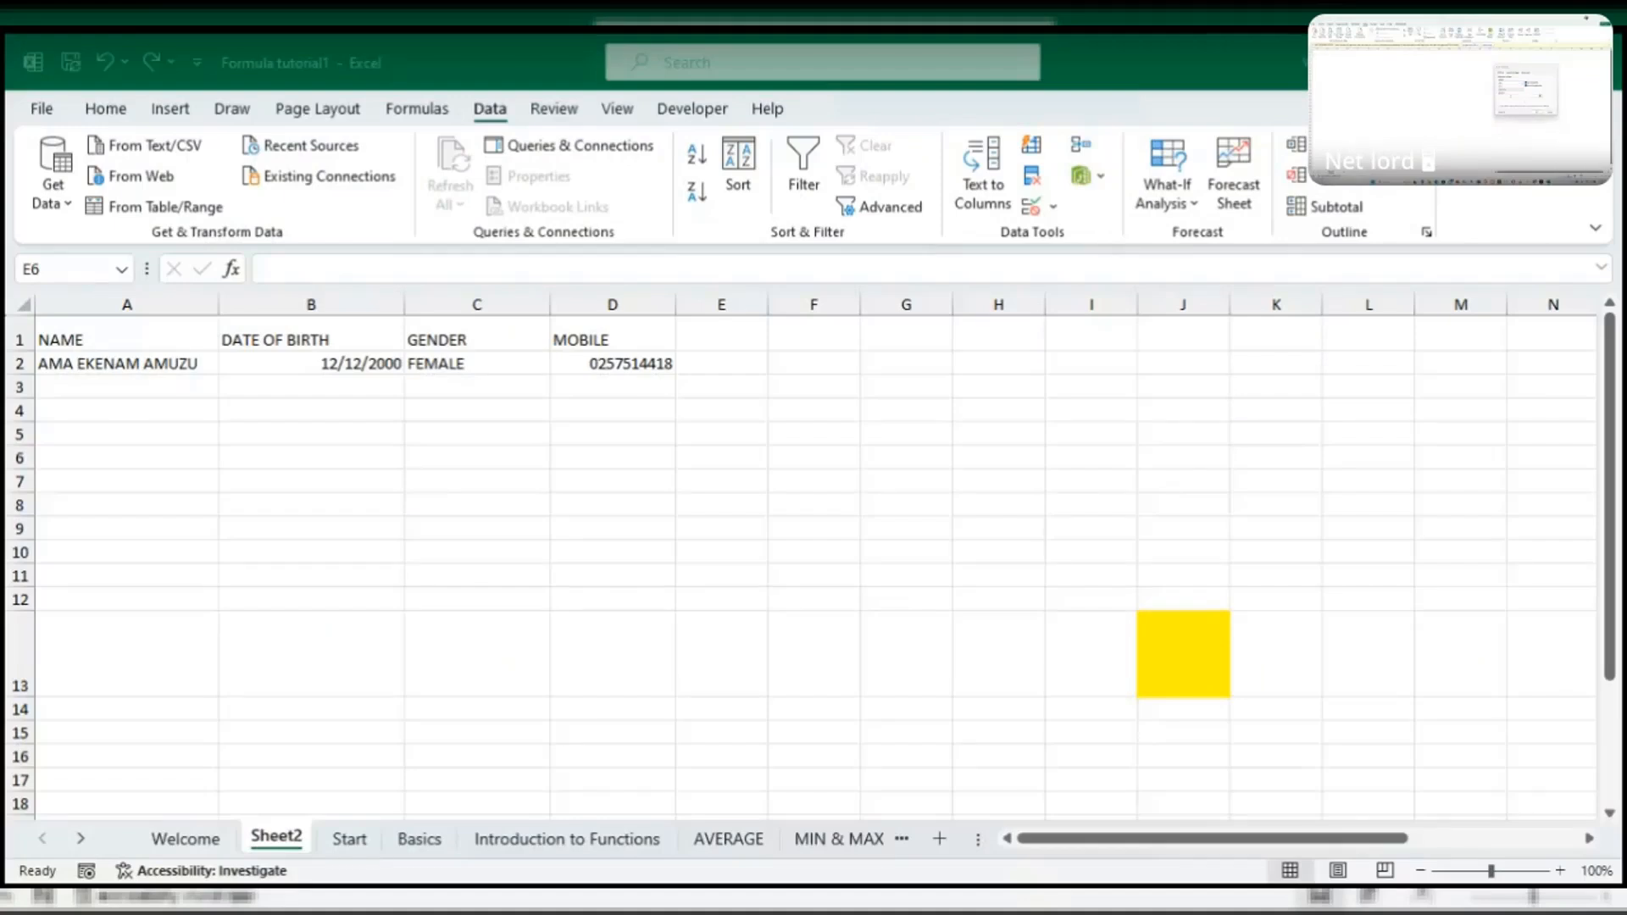
- Pick the GENDER cells C2 through C18 as the list source, then dismiss the setup
{"action": "left_click", "coordinate": [1518, 96]}
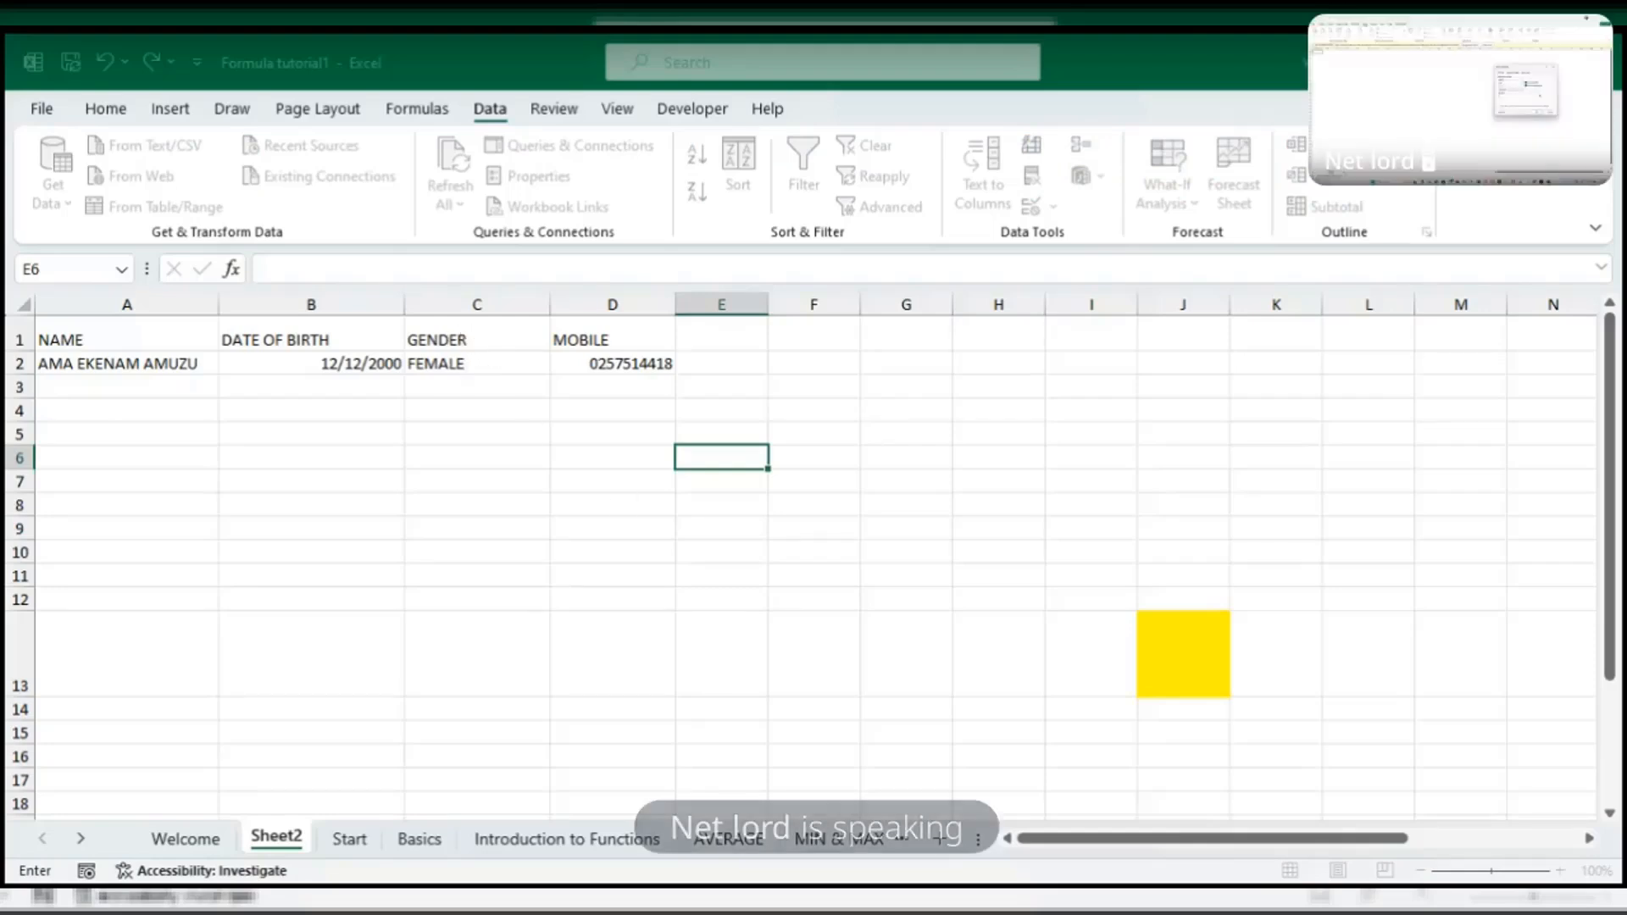
{"action": "left_click_drag", "start_coordinate": [471, 370], "coordinate": [486, 664]}
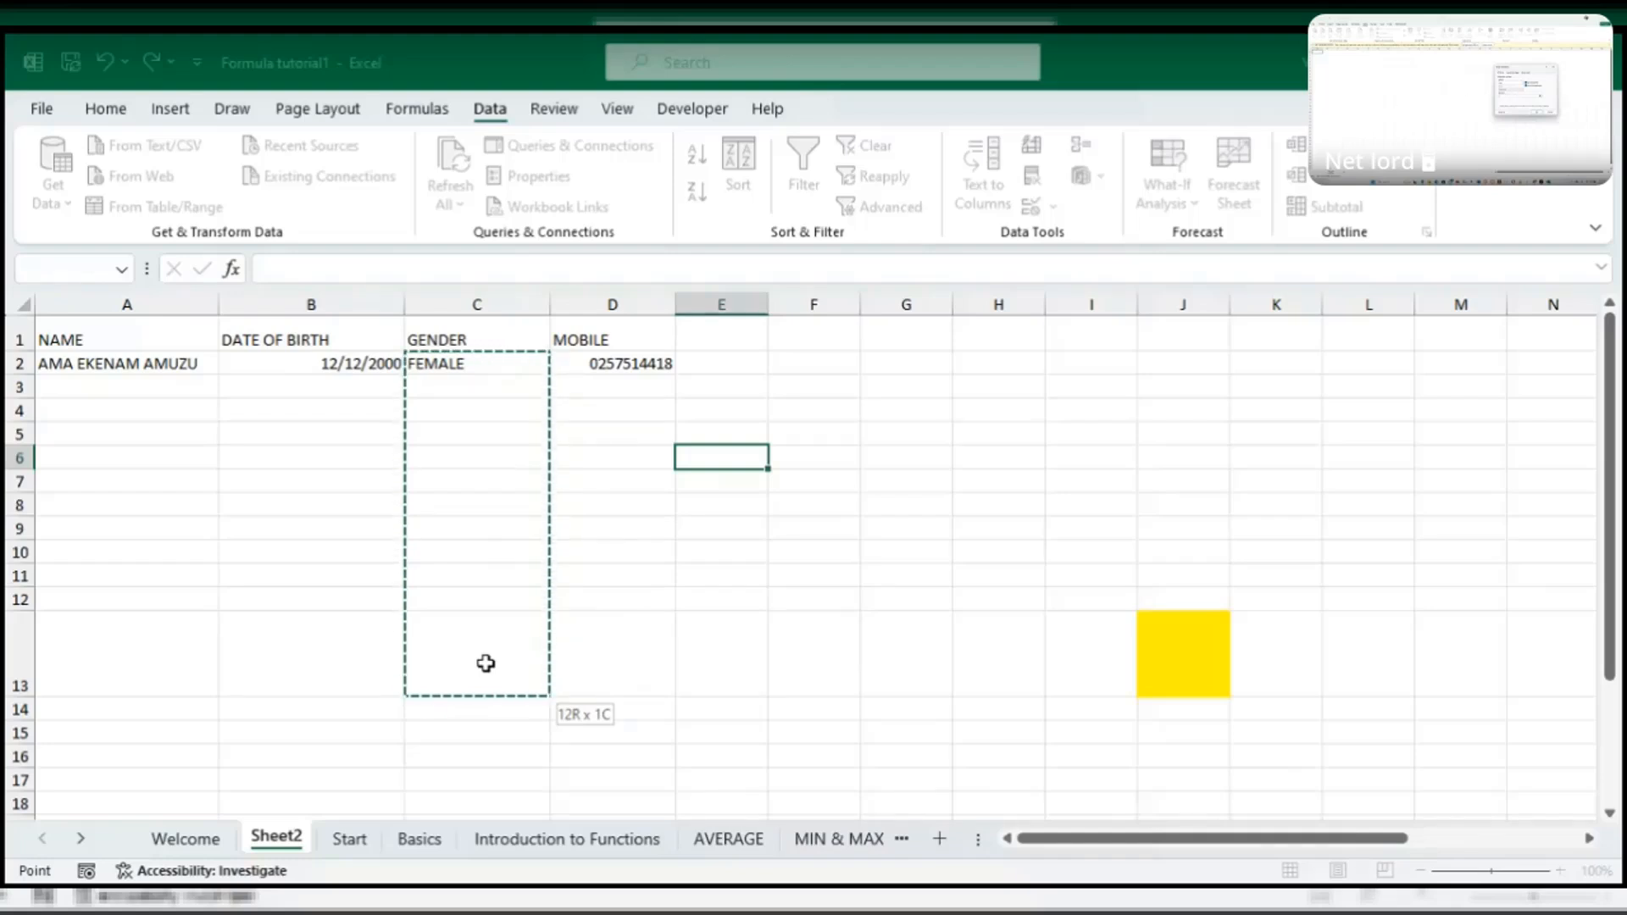
{"action": "left_click_drag", "start_coordinate": [485, 663], "coordinate": [483, 755]}
{"action": "scroll", "coordinate": [490, 627], "scroll_direction": "up", "scroll_amount": 7}
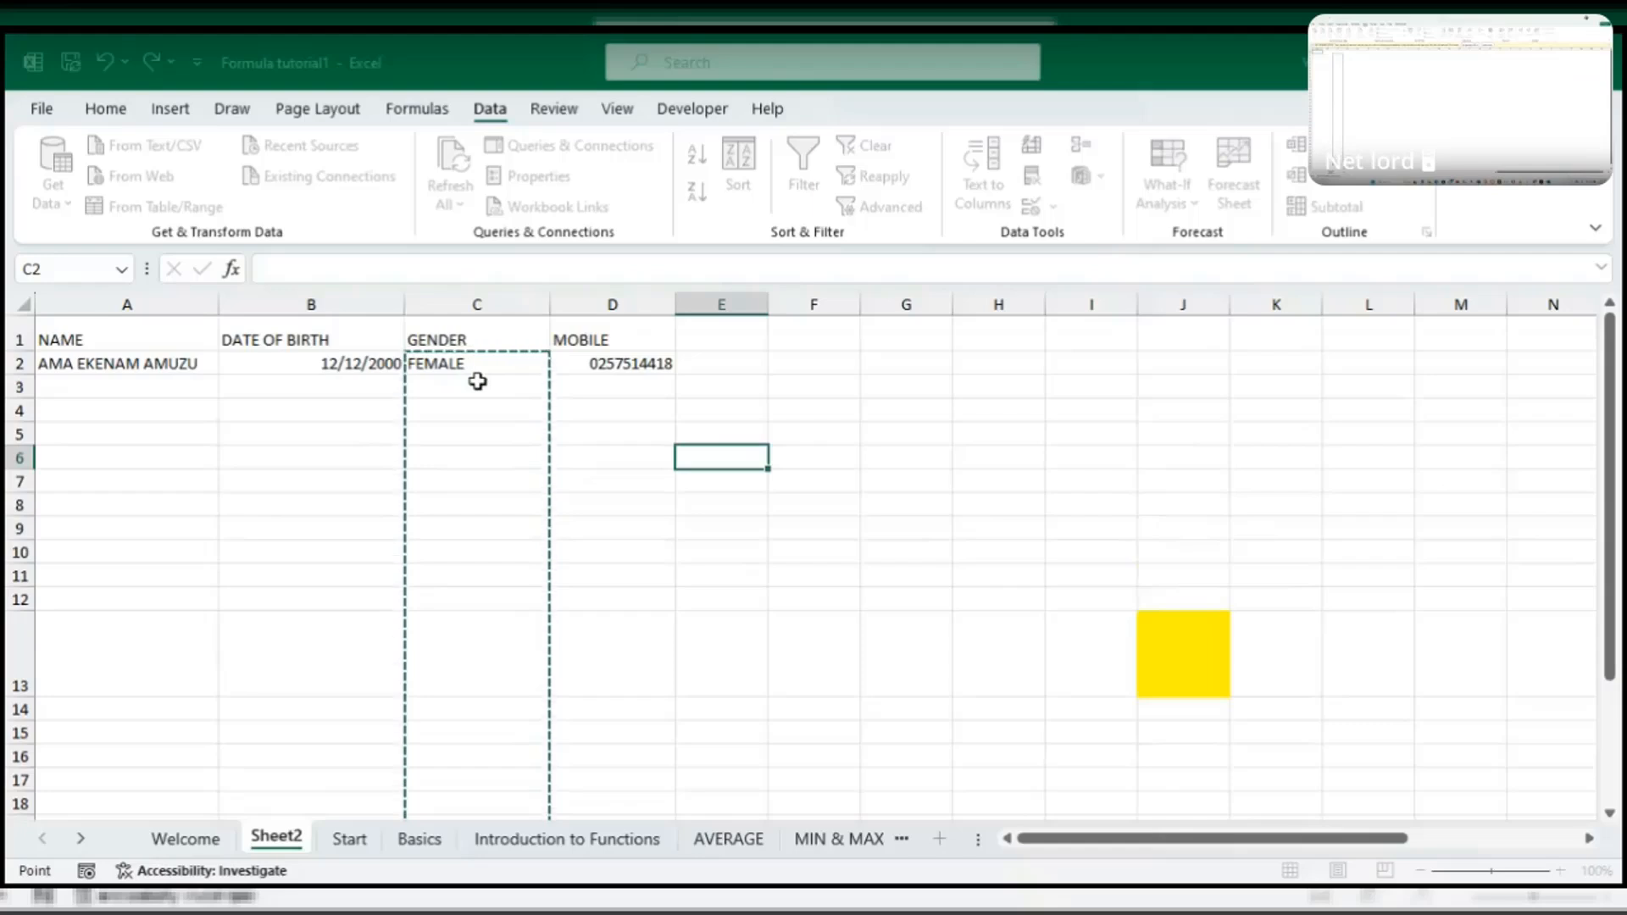
{"action": "key", "text": "Return"}
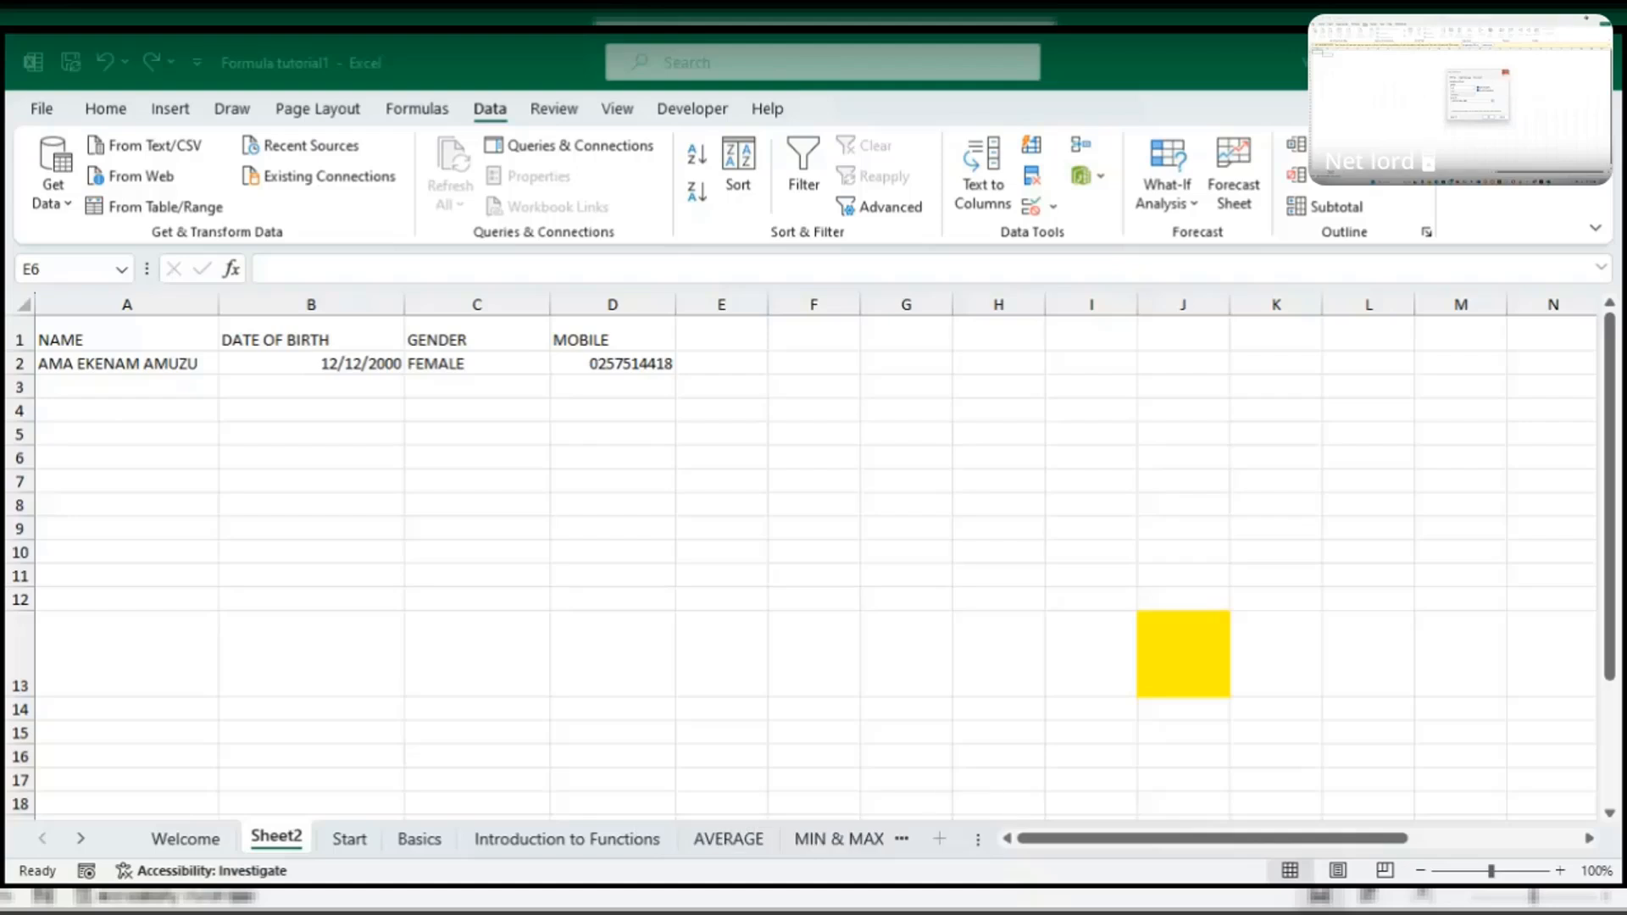
- Re-mark the GENDER cells, cancel the E6 entry, and select column C from C2 down
{"action": "left_click_drag", "start_coordinate": [477, 364], "coordinate": [478, 814]}
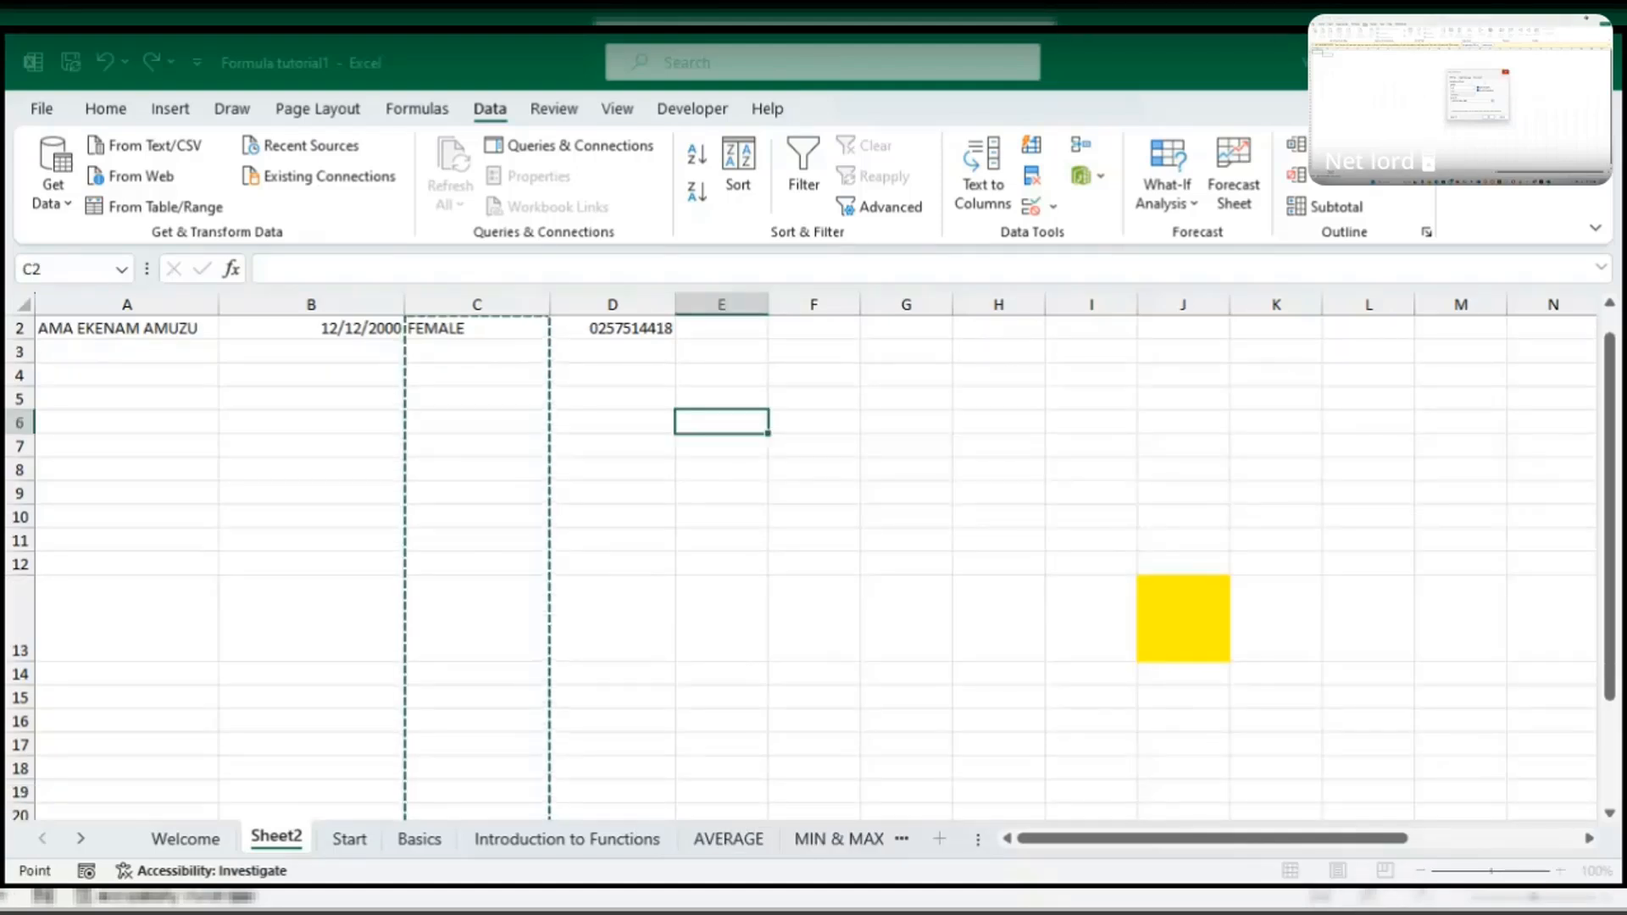
{"action": "key", "text": "BackSpace"}
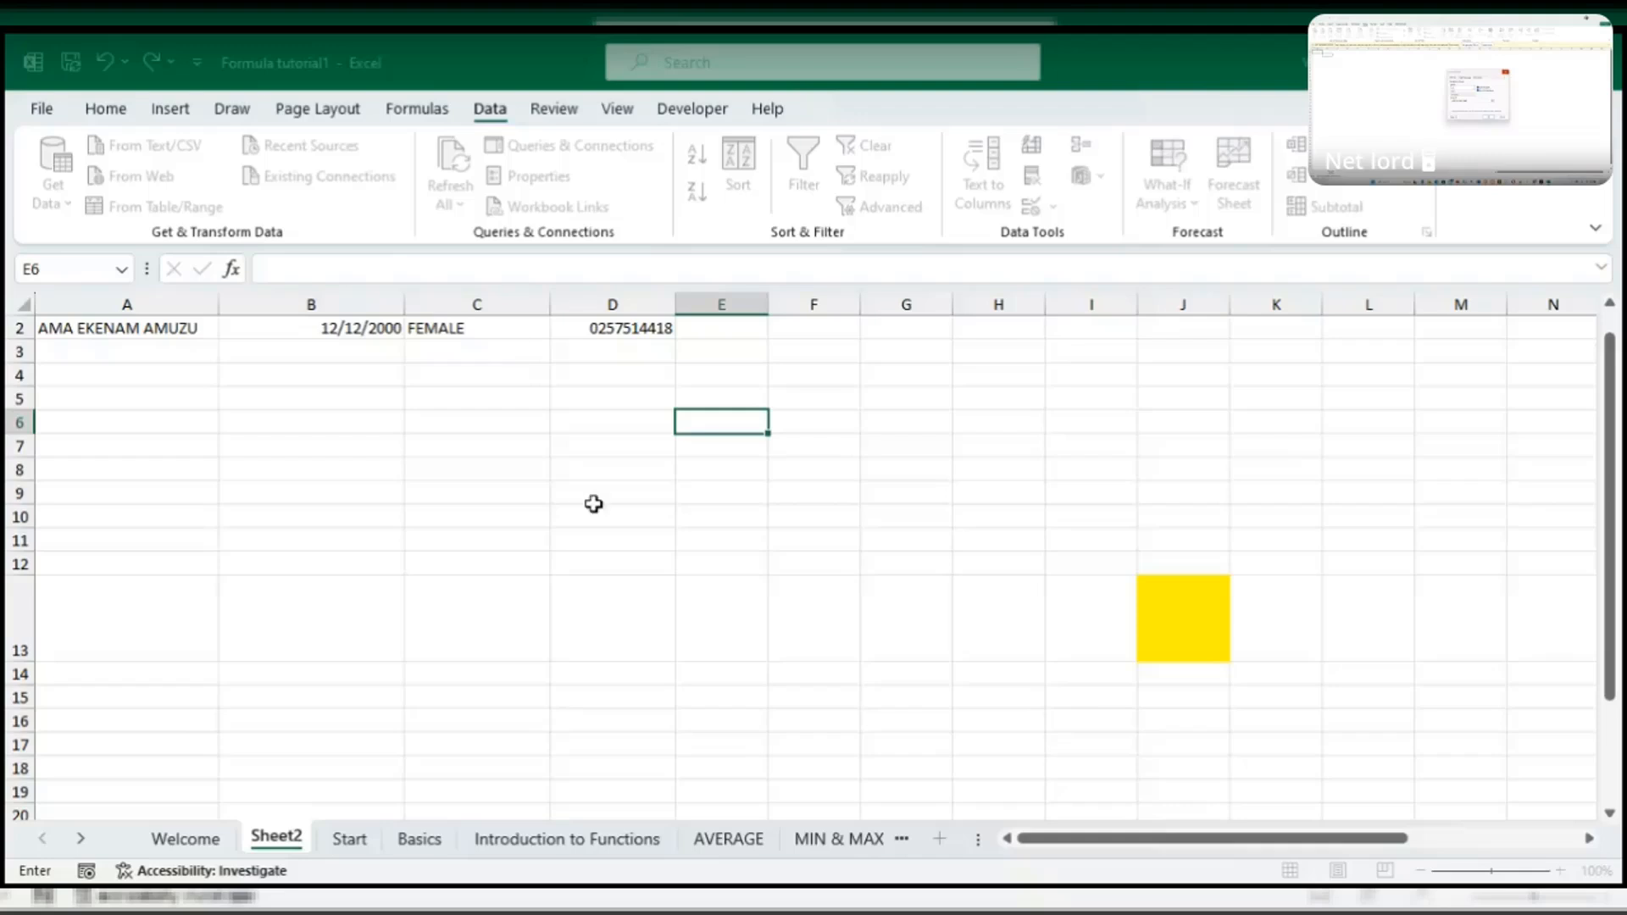
{"action": "scroll", "coordinate": [495, 392], "scroll_direction": "up", "scroll_amount": 1}
{"action": "left_click", "coordinate": [500, 383]}
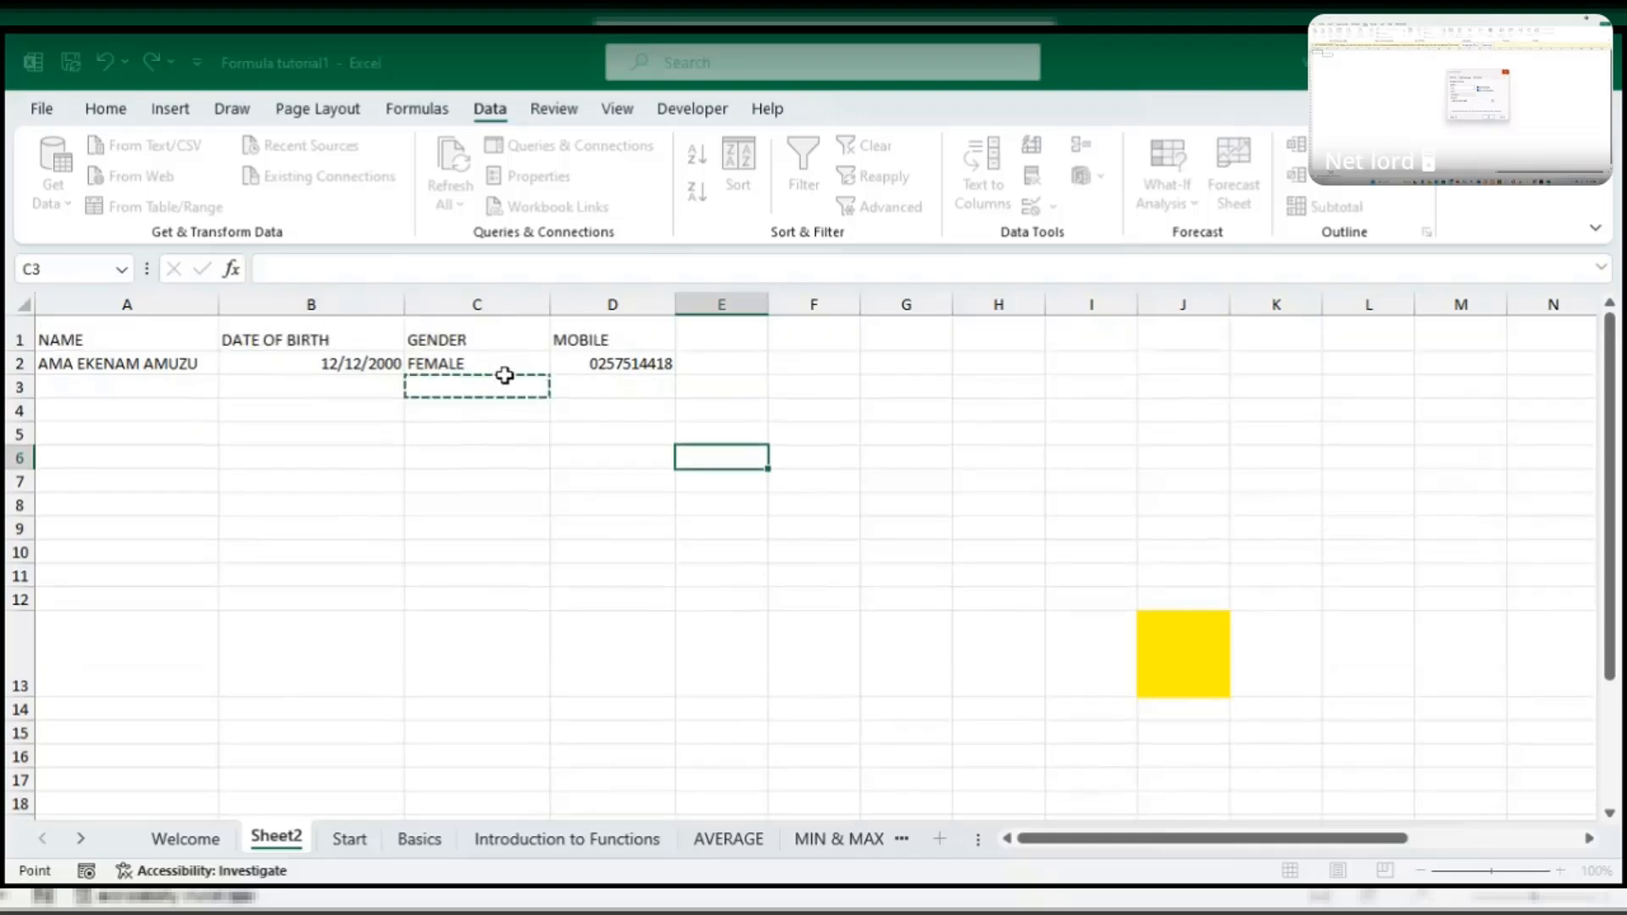
{"action": "left_click_drag", "start_coordinate": [505, 363], "coordinate": [505, 622]}
{"action": "key", "text": "BackSpace"}
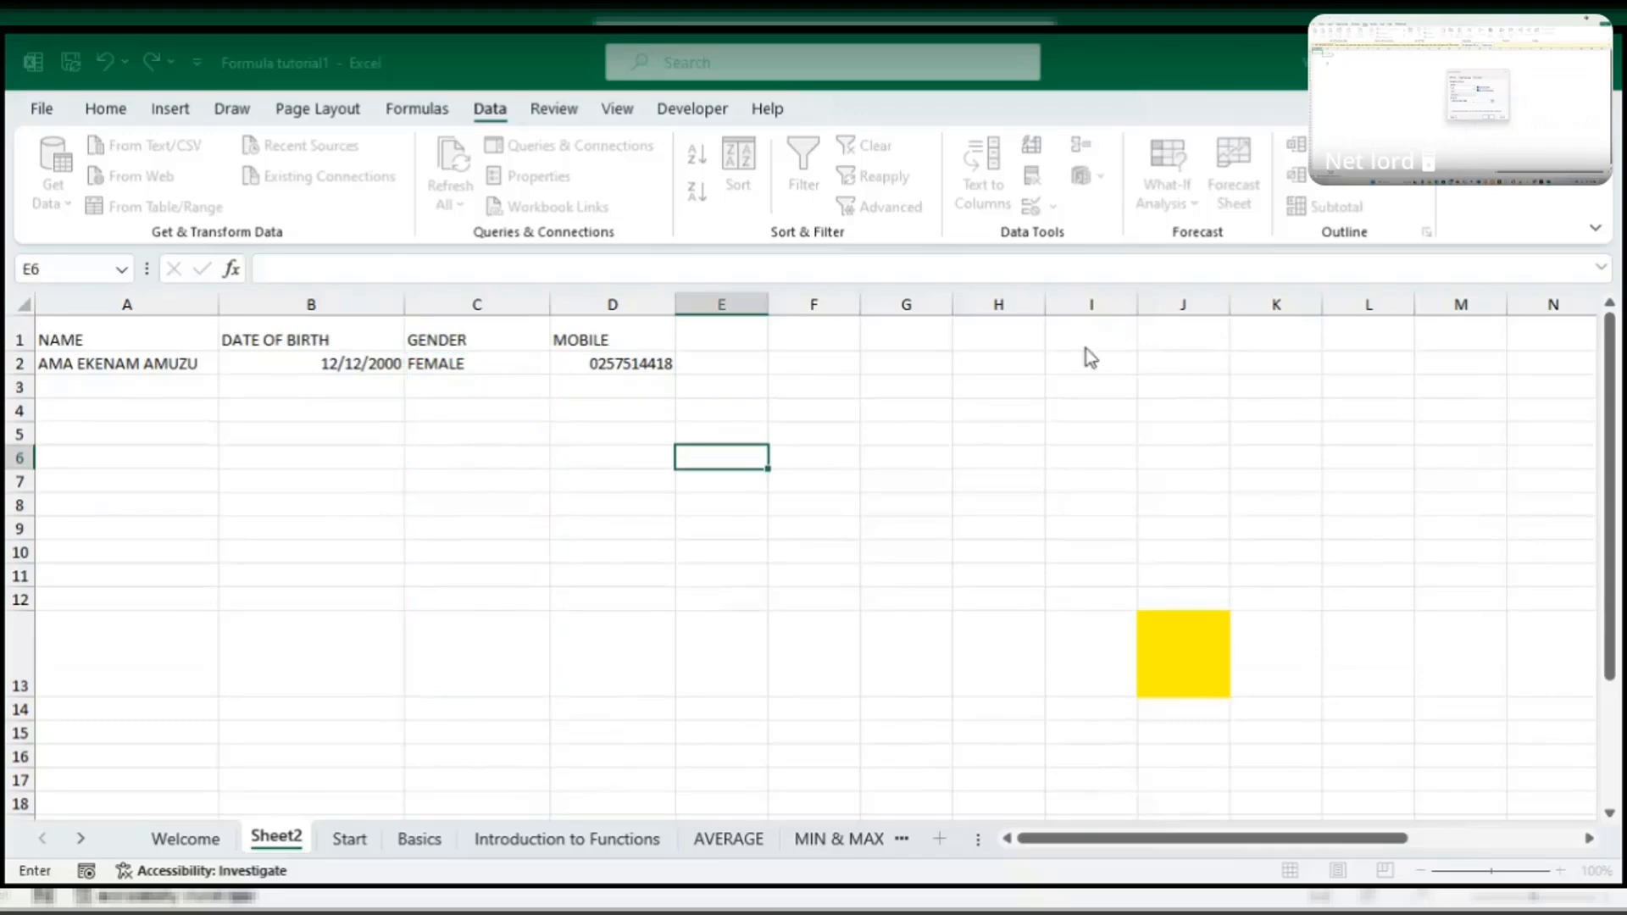
{"action": "key", "text": "Escape"}
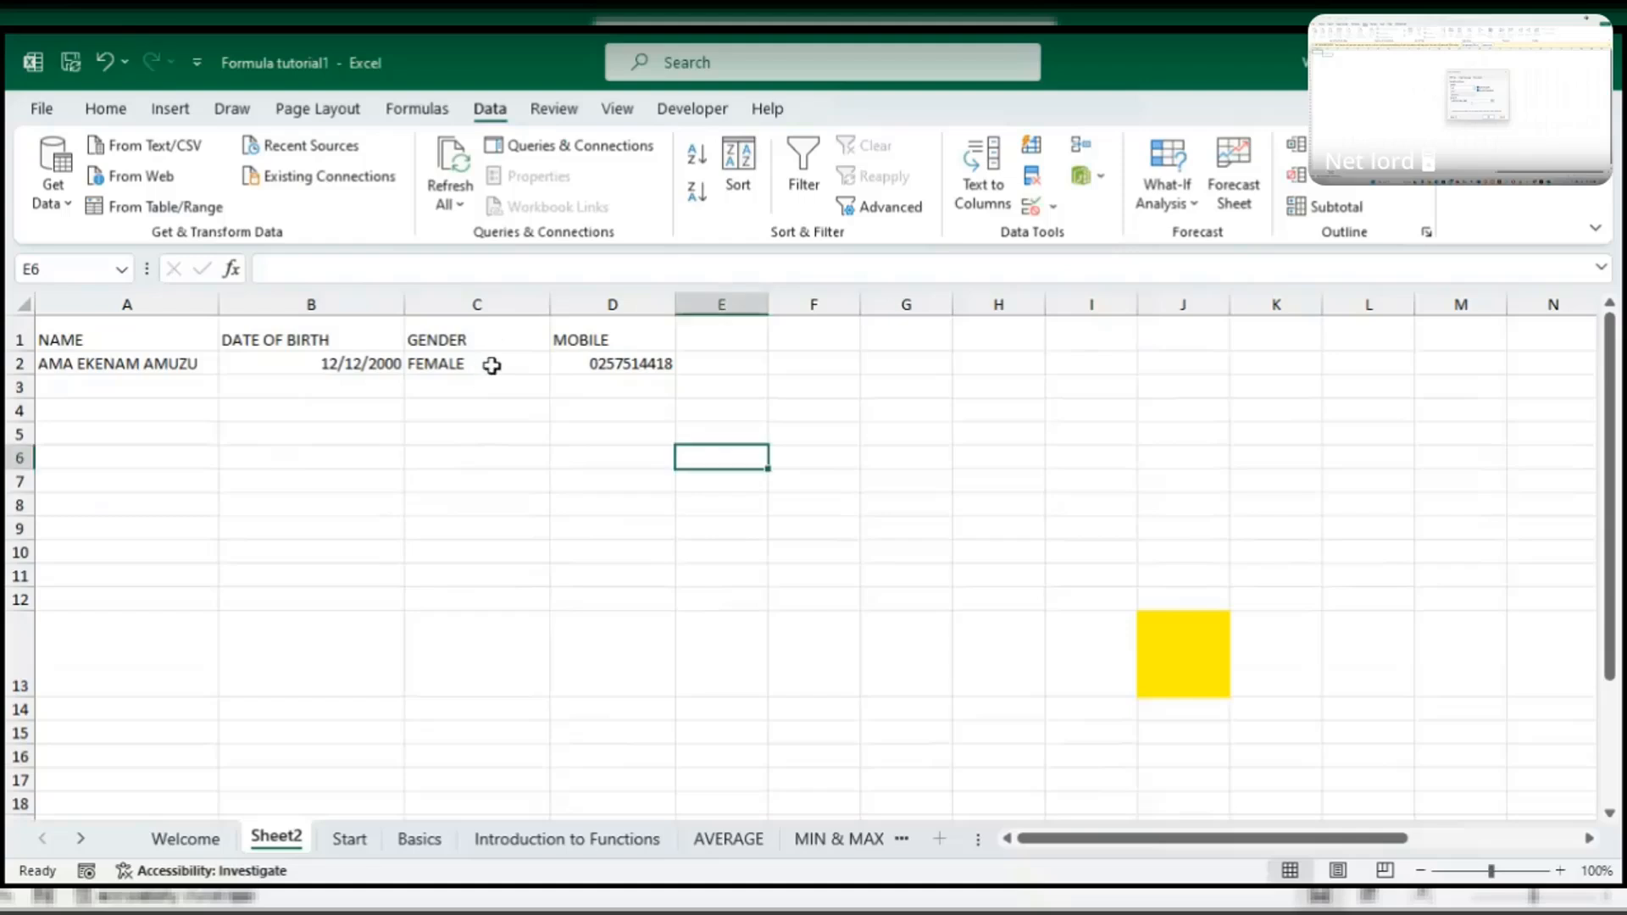
{"action": "left_click_drag", "start_coordinate": [492, 365], "coordinate": [513, 788]}
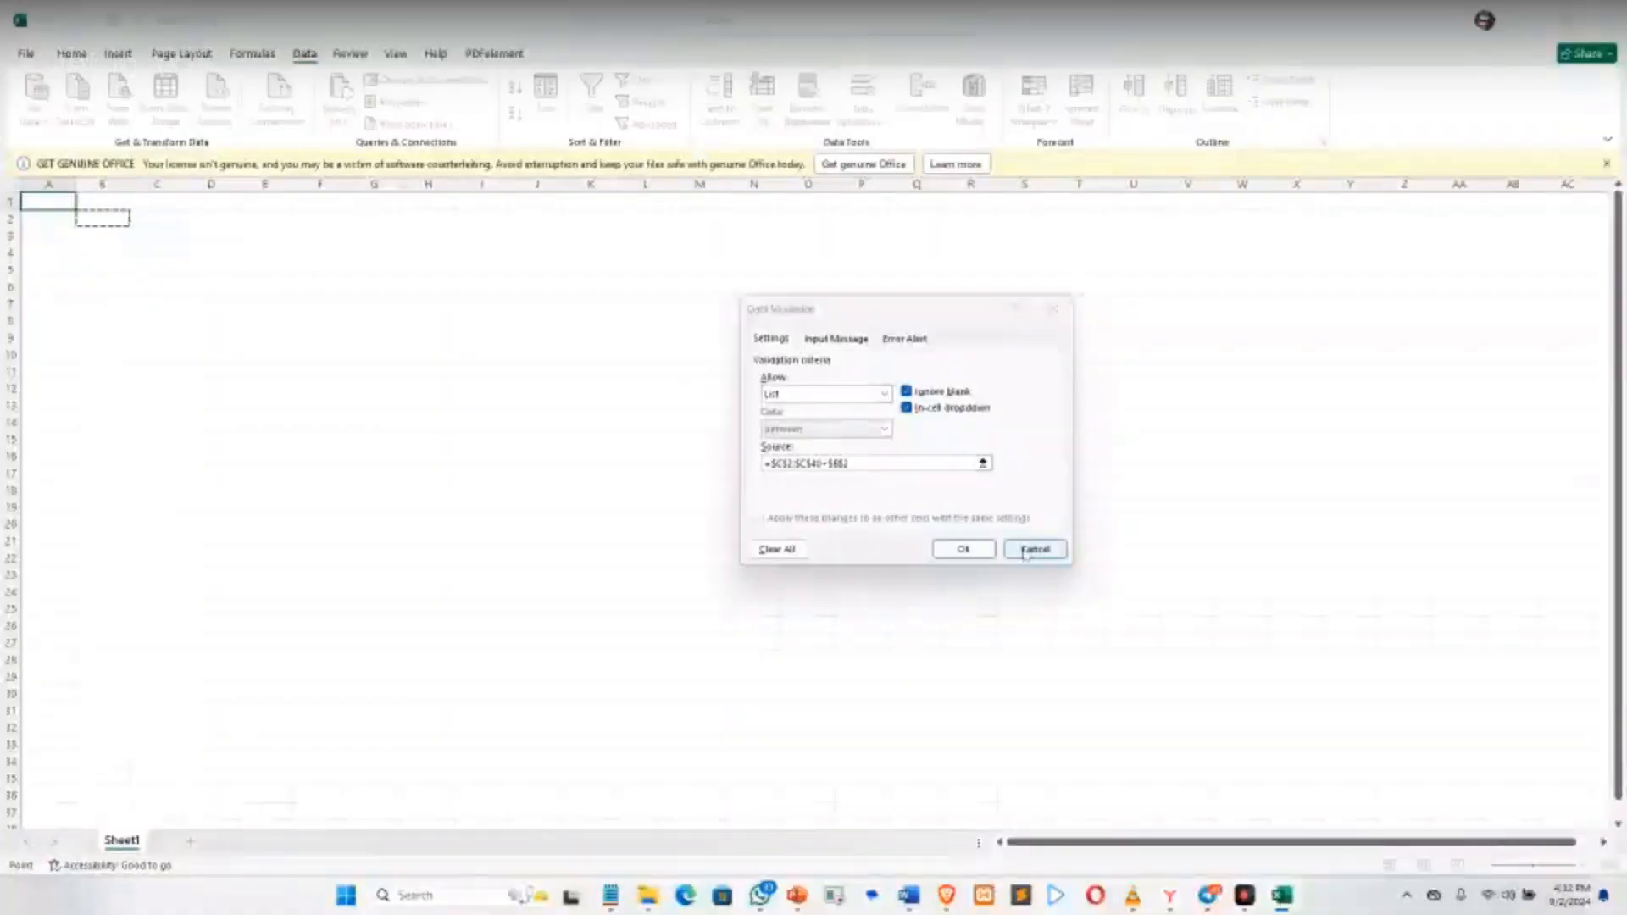
- Cancel Data Validation, then enter GENDER in B1 and MALE in B2
{"action": "left_click", "coordinate": [1026, 551]}
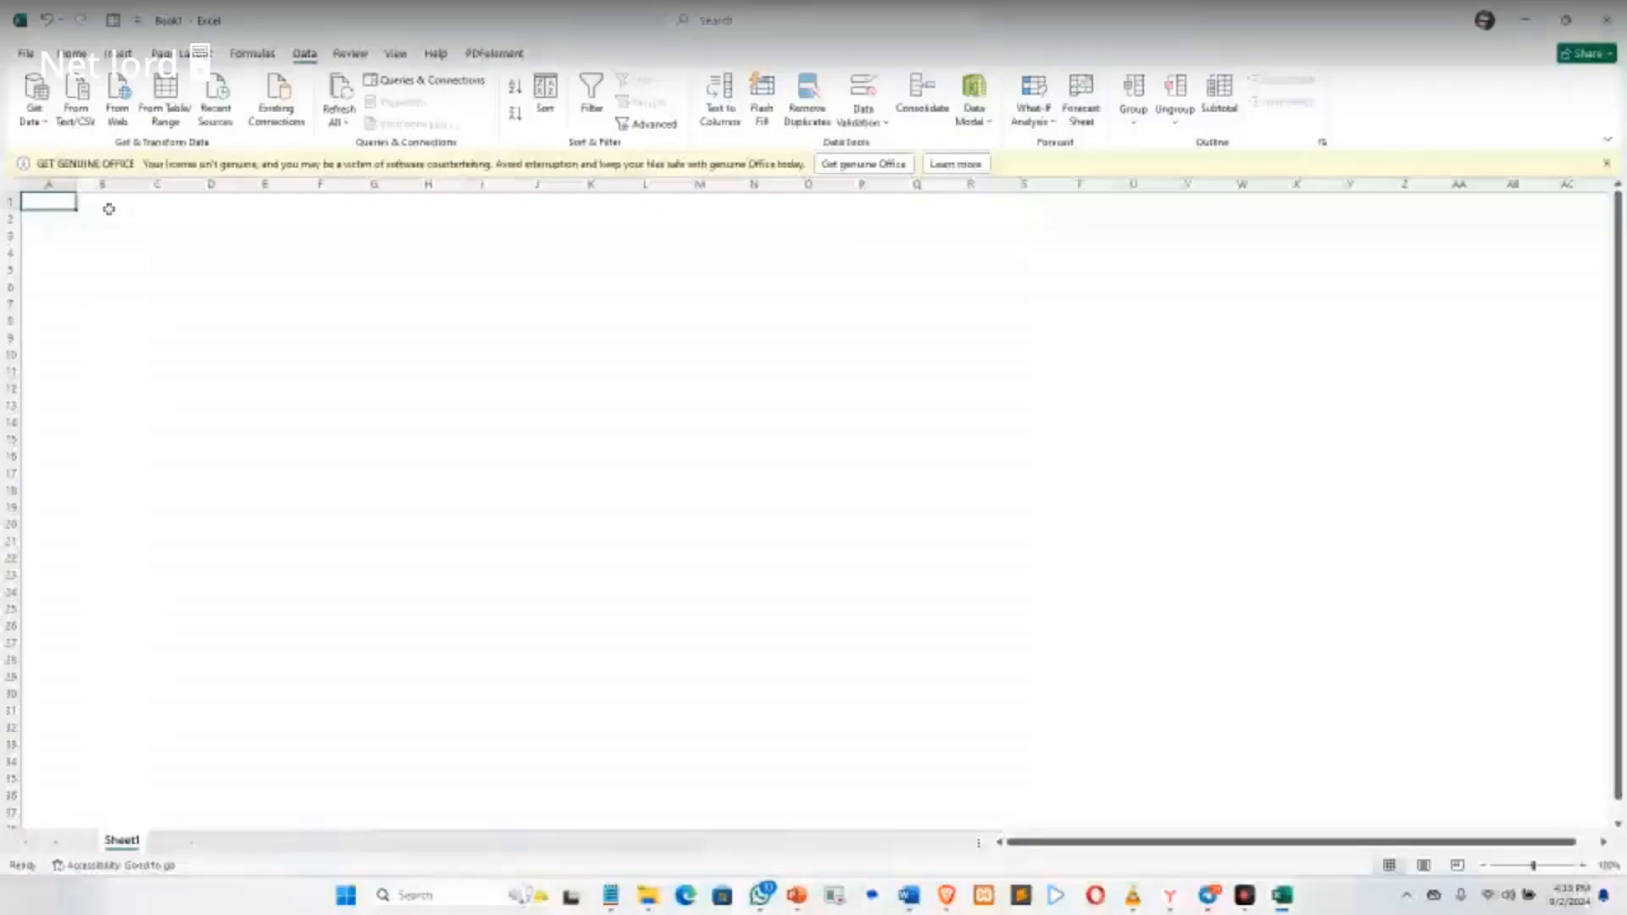
{"action": "left_click", "coordinate": [108, 208]}
{"action": "type", "text": "GEN"}
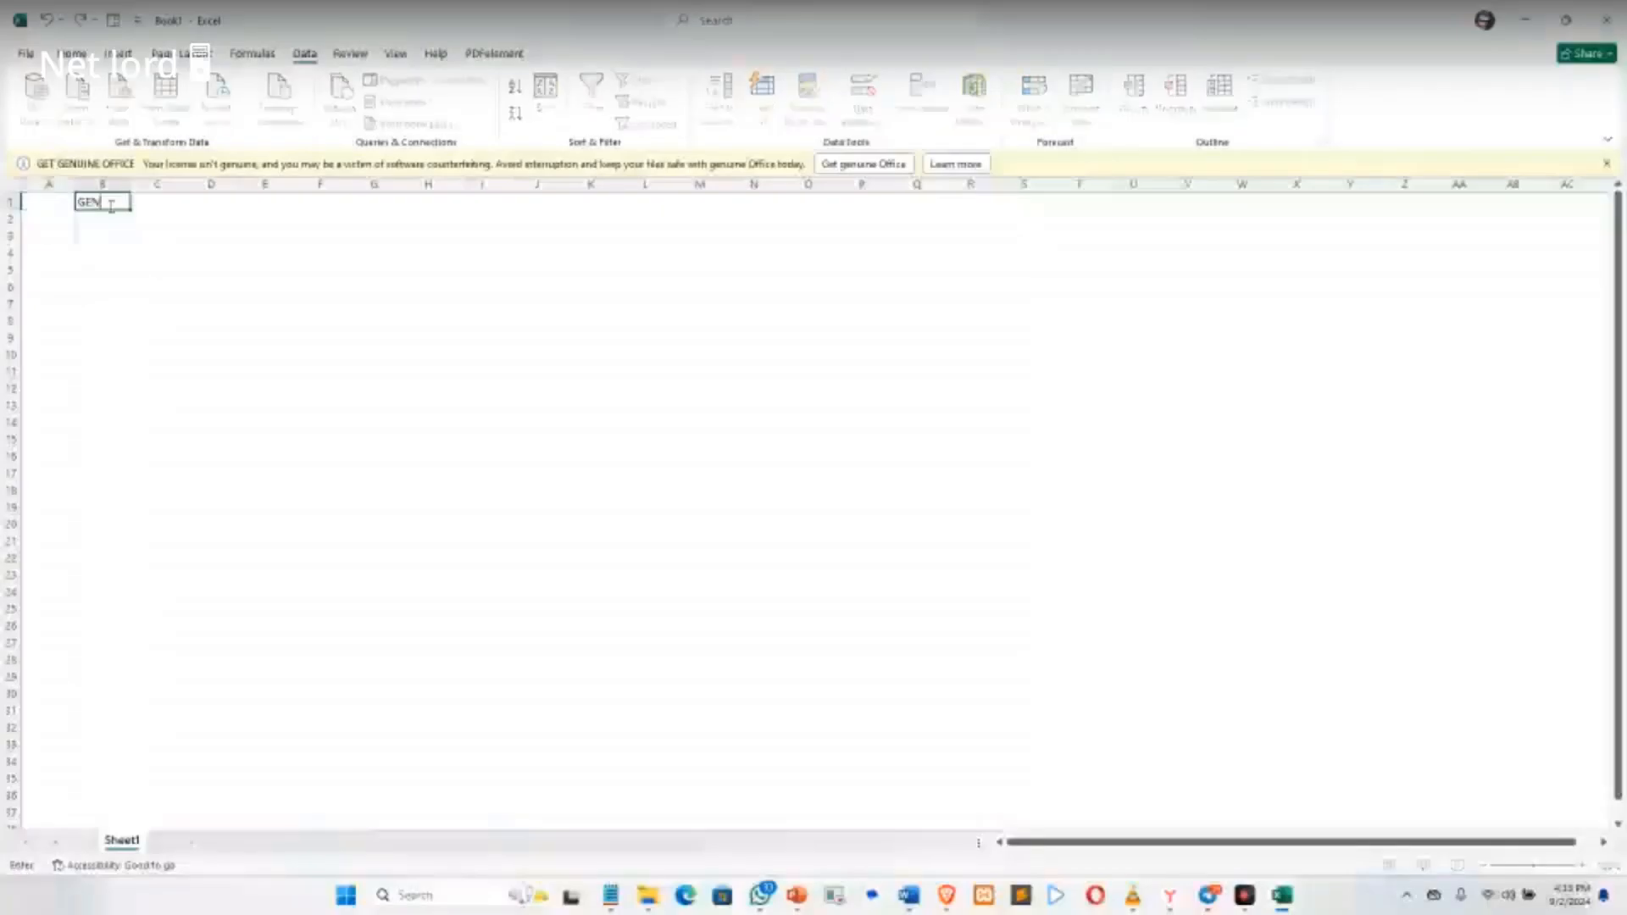
{"action": "type", "text": "DER"}
{"action": "left_click", "coordinate": [93, 221]}
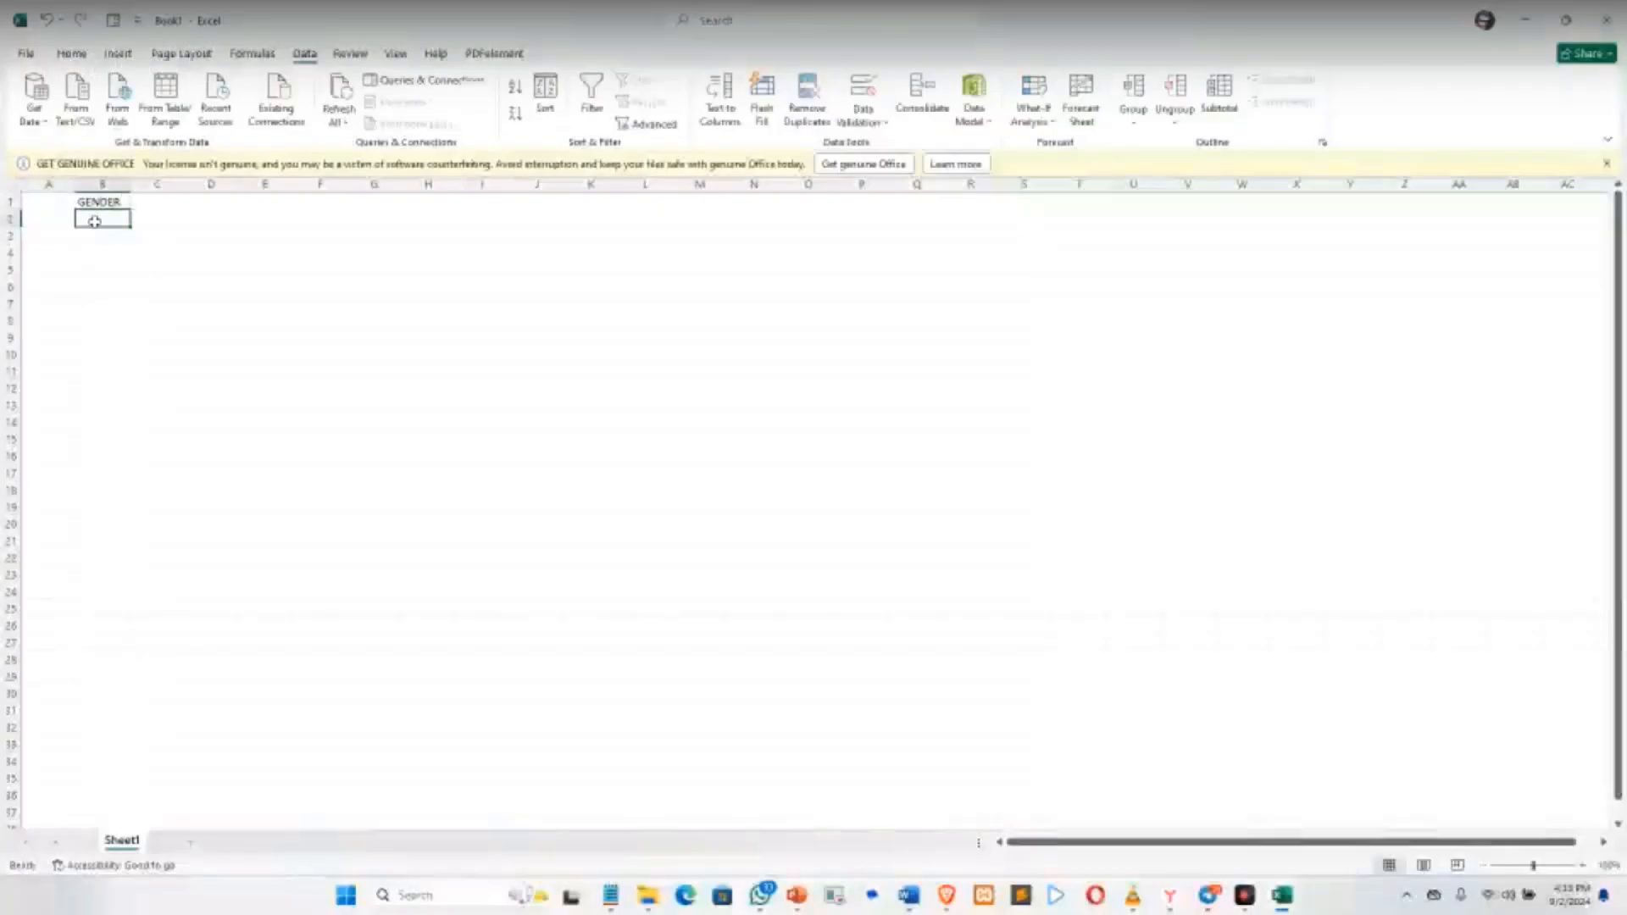
{"action": "type", "text": "MALE"}
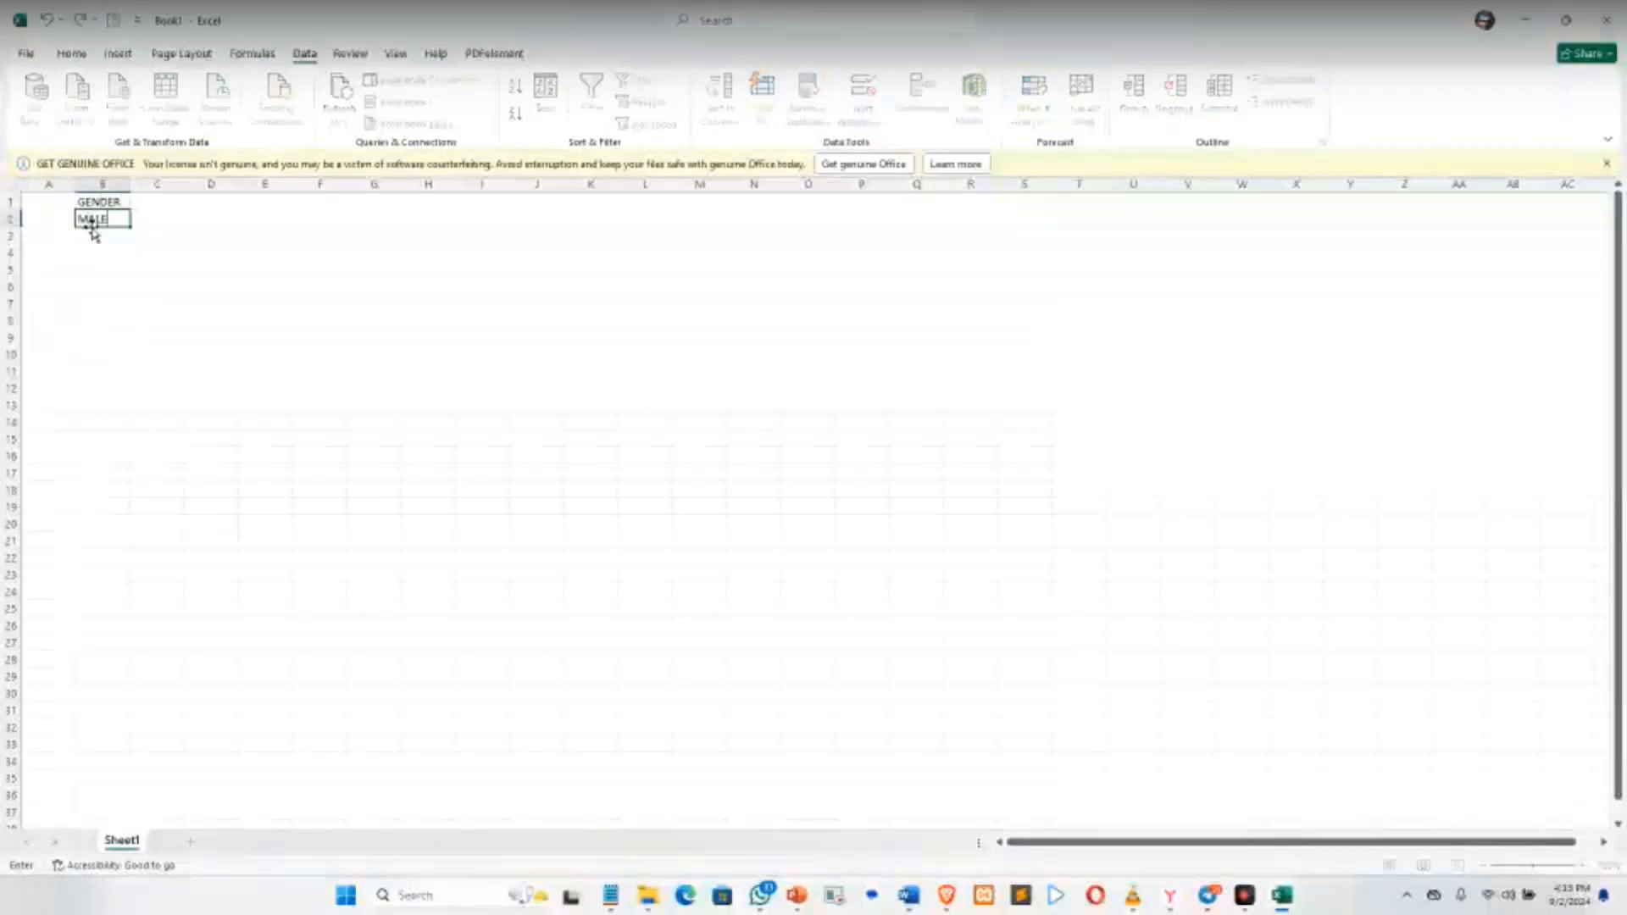
{"action": "left_click", "coordinate": [92, 228]}
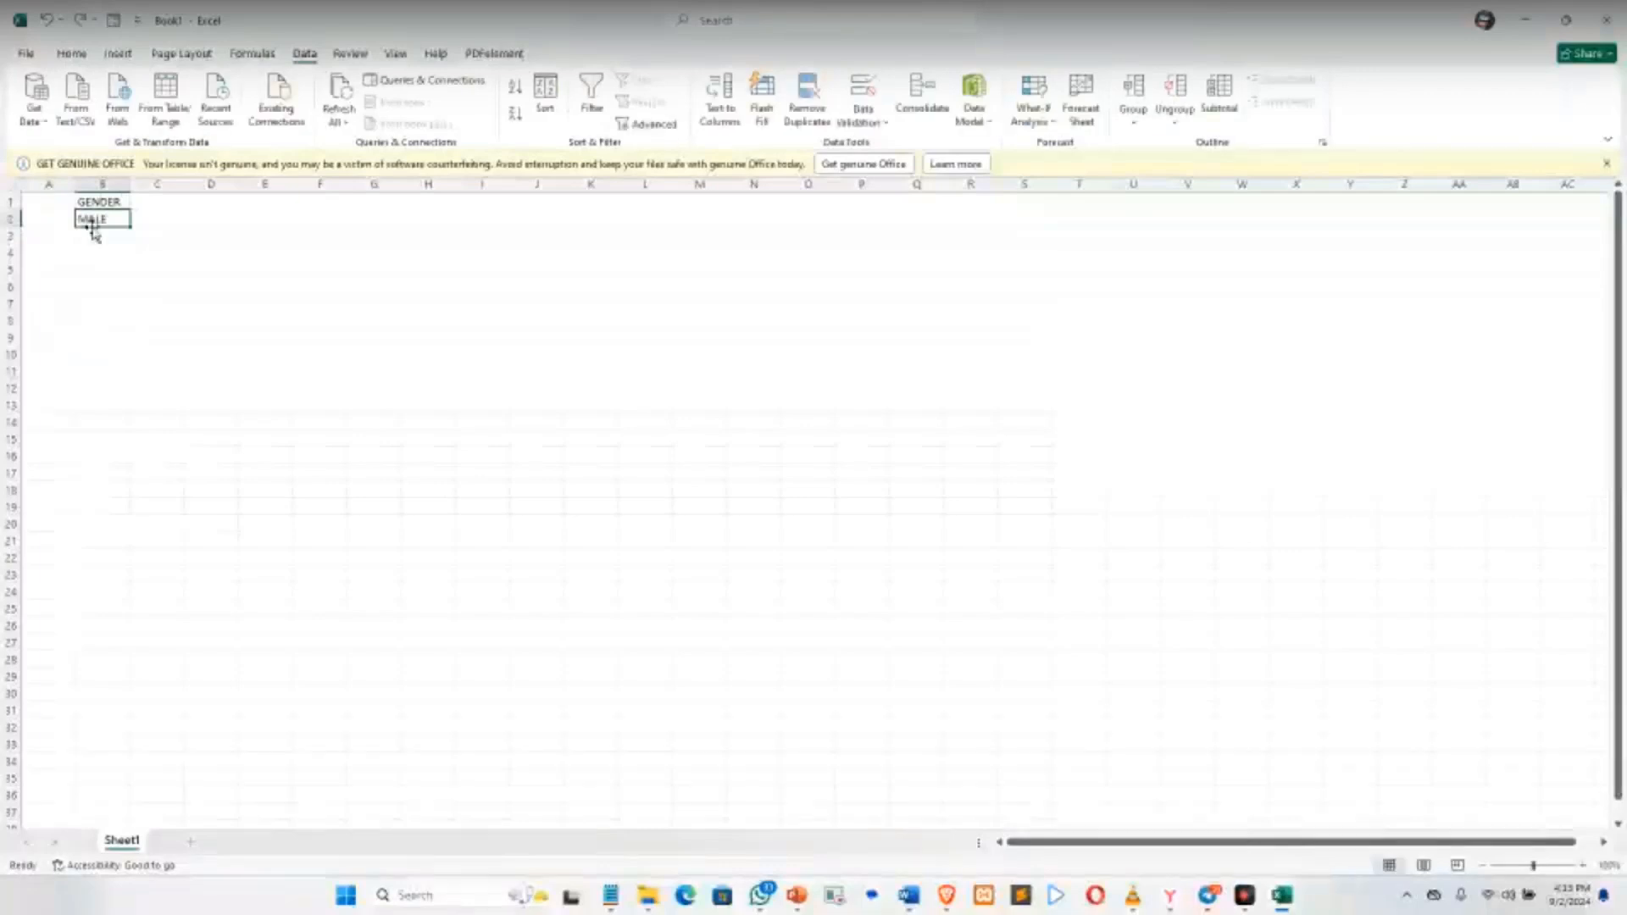
{"action": "left_click", "coordinate": [96, 237]}
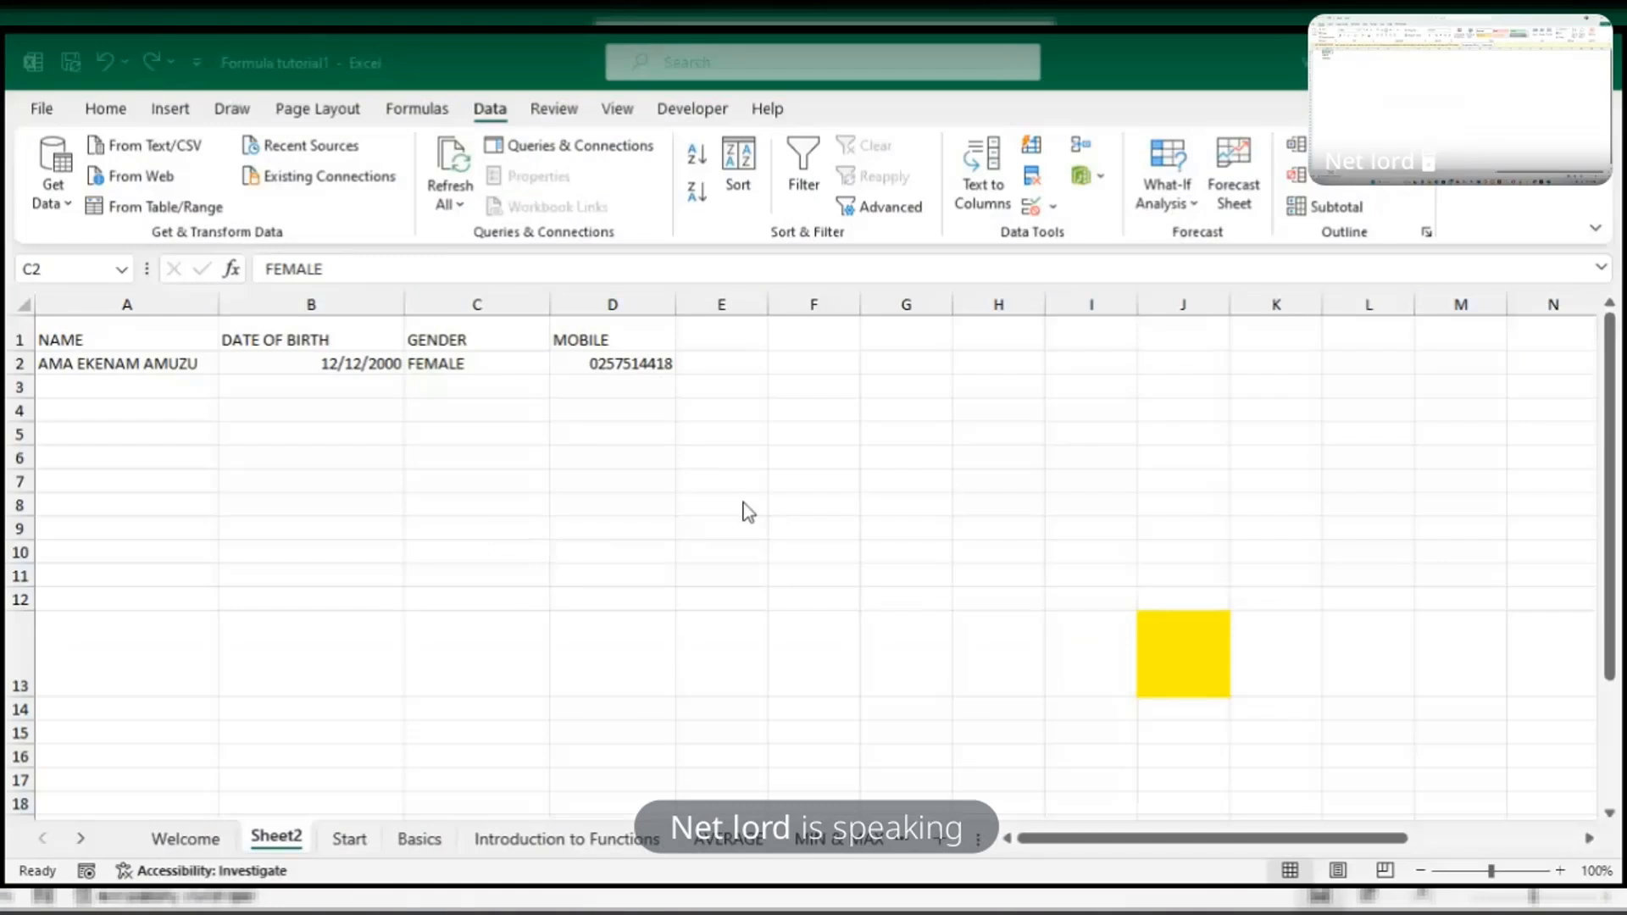
{"action": "key", "text": "ctrl+shift+Down"}
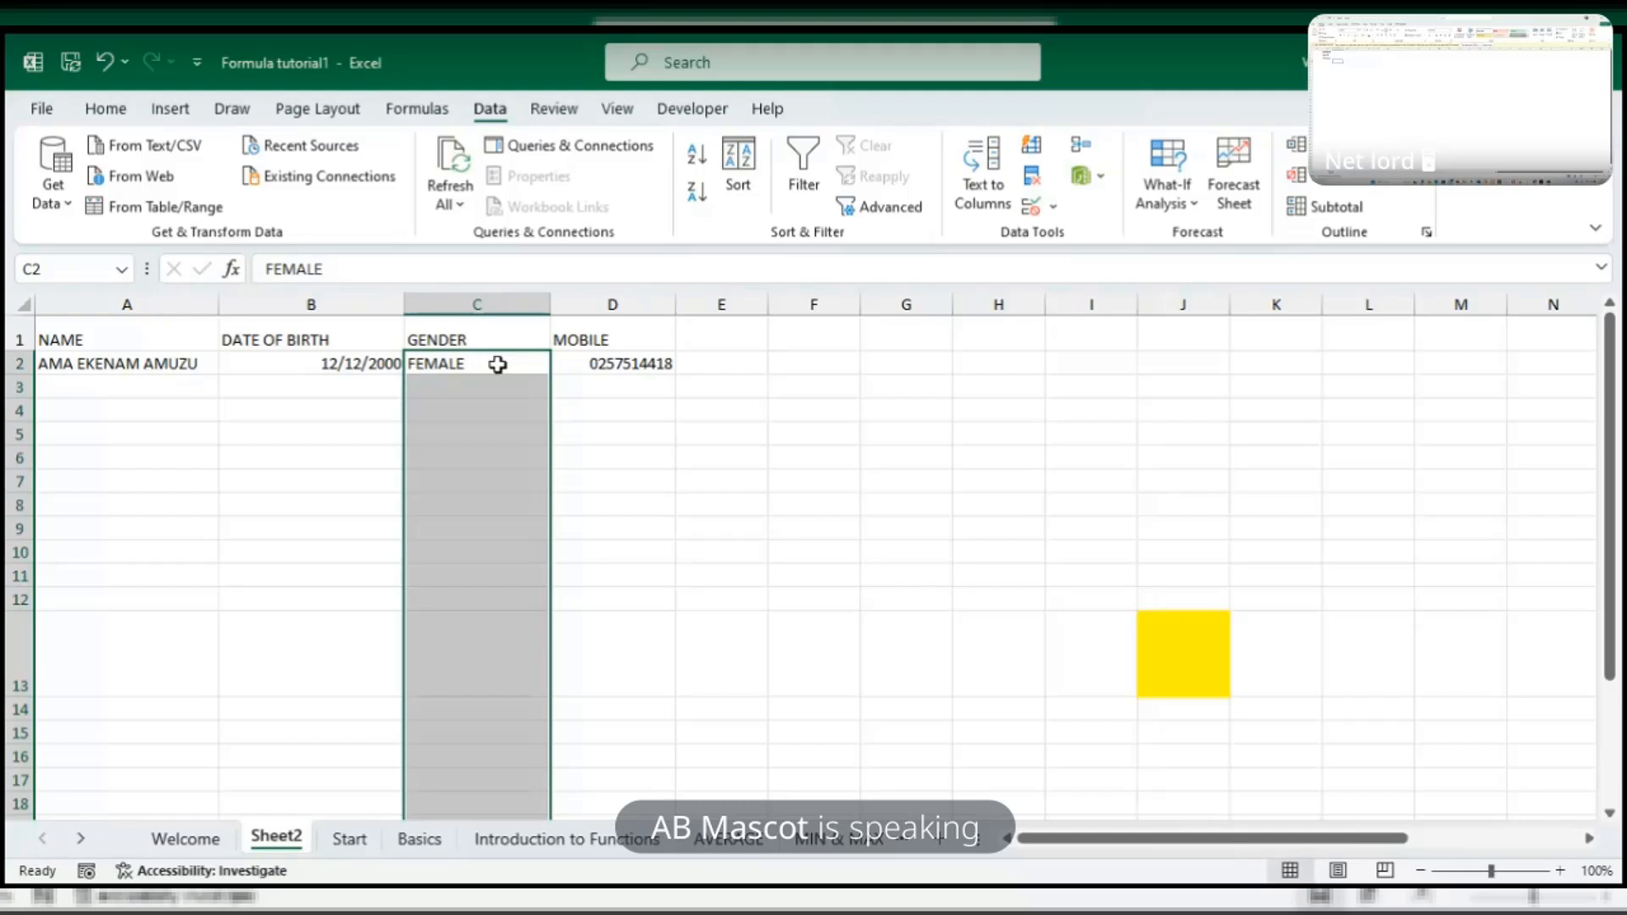
{"action": "left_click", "coordinate": [1034, 212]}
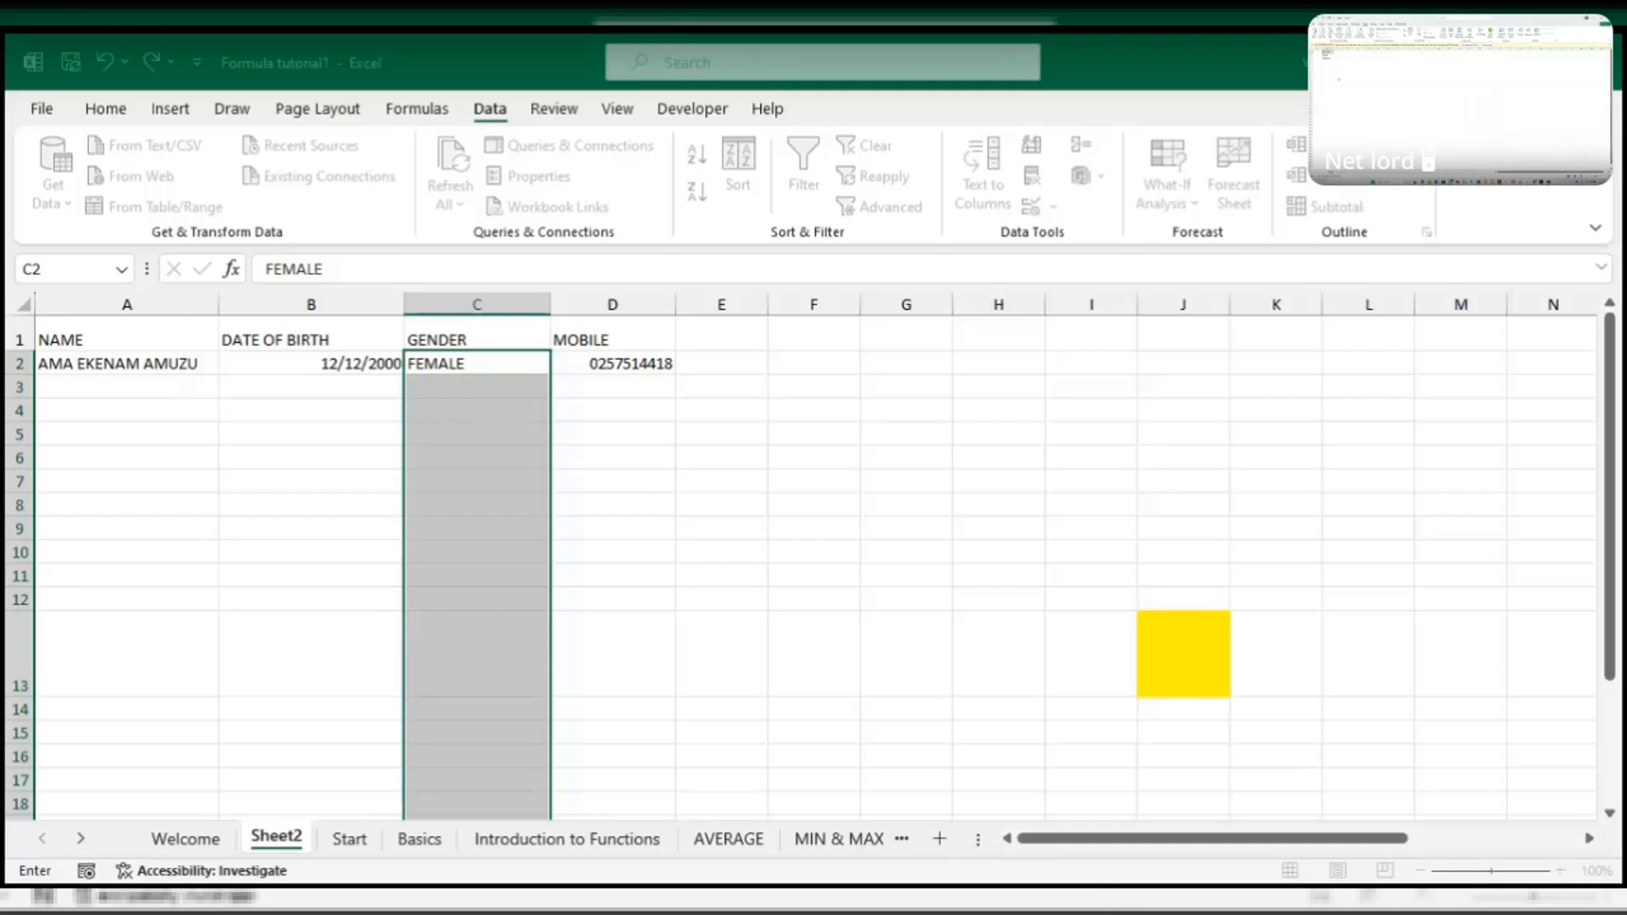
{"action": "key", "text": "Return"}
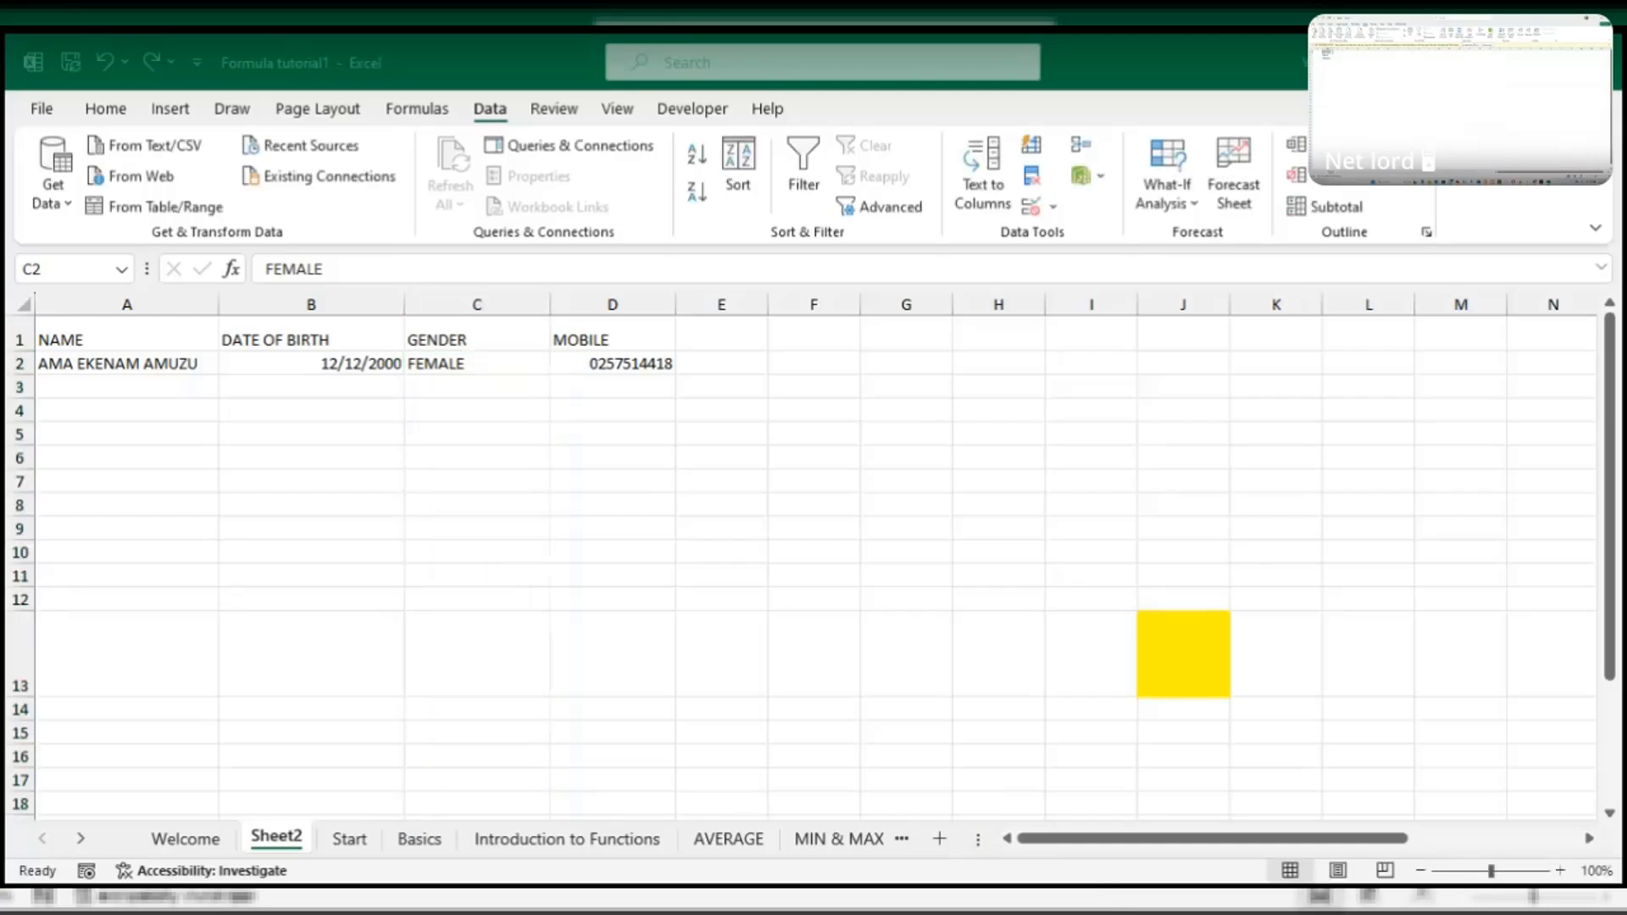
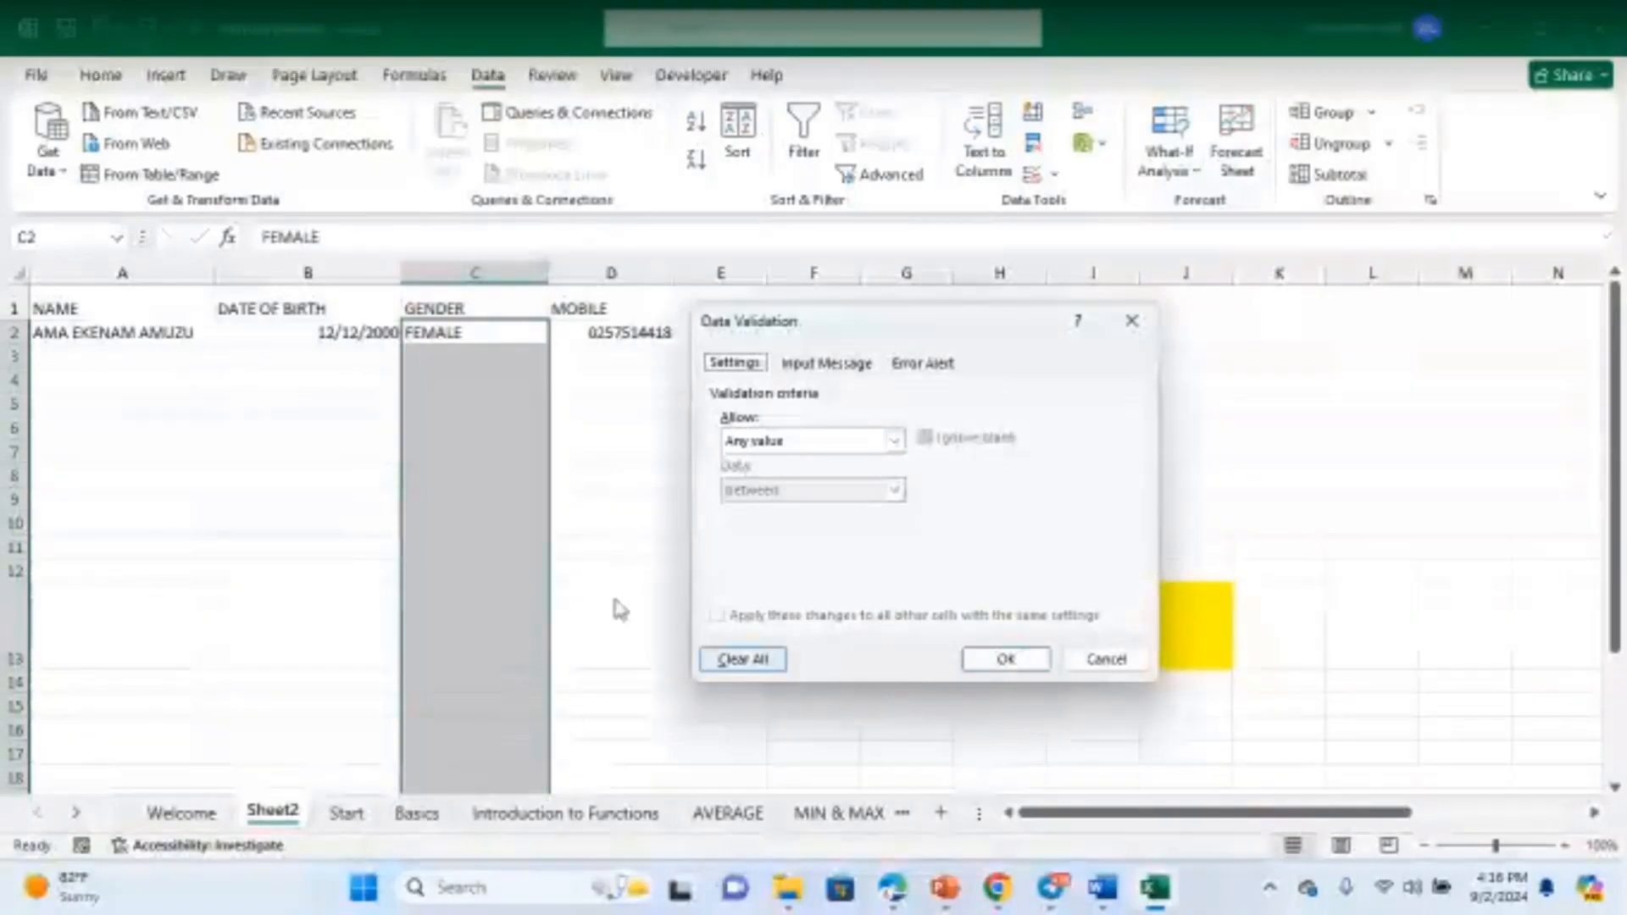
- Clear all validation settings, cancel the Data Validation dialog and return to cell C2
{"action": "left_click", "coordinate": [743, 660]}
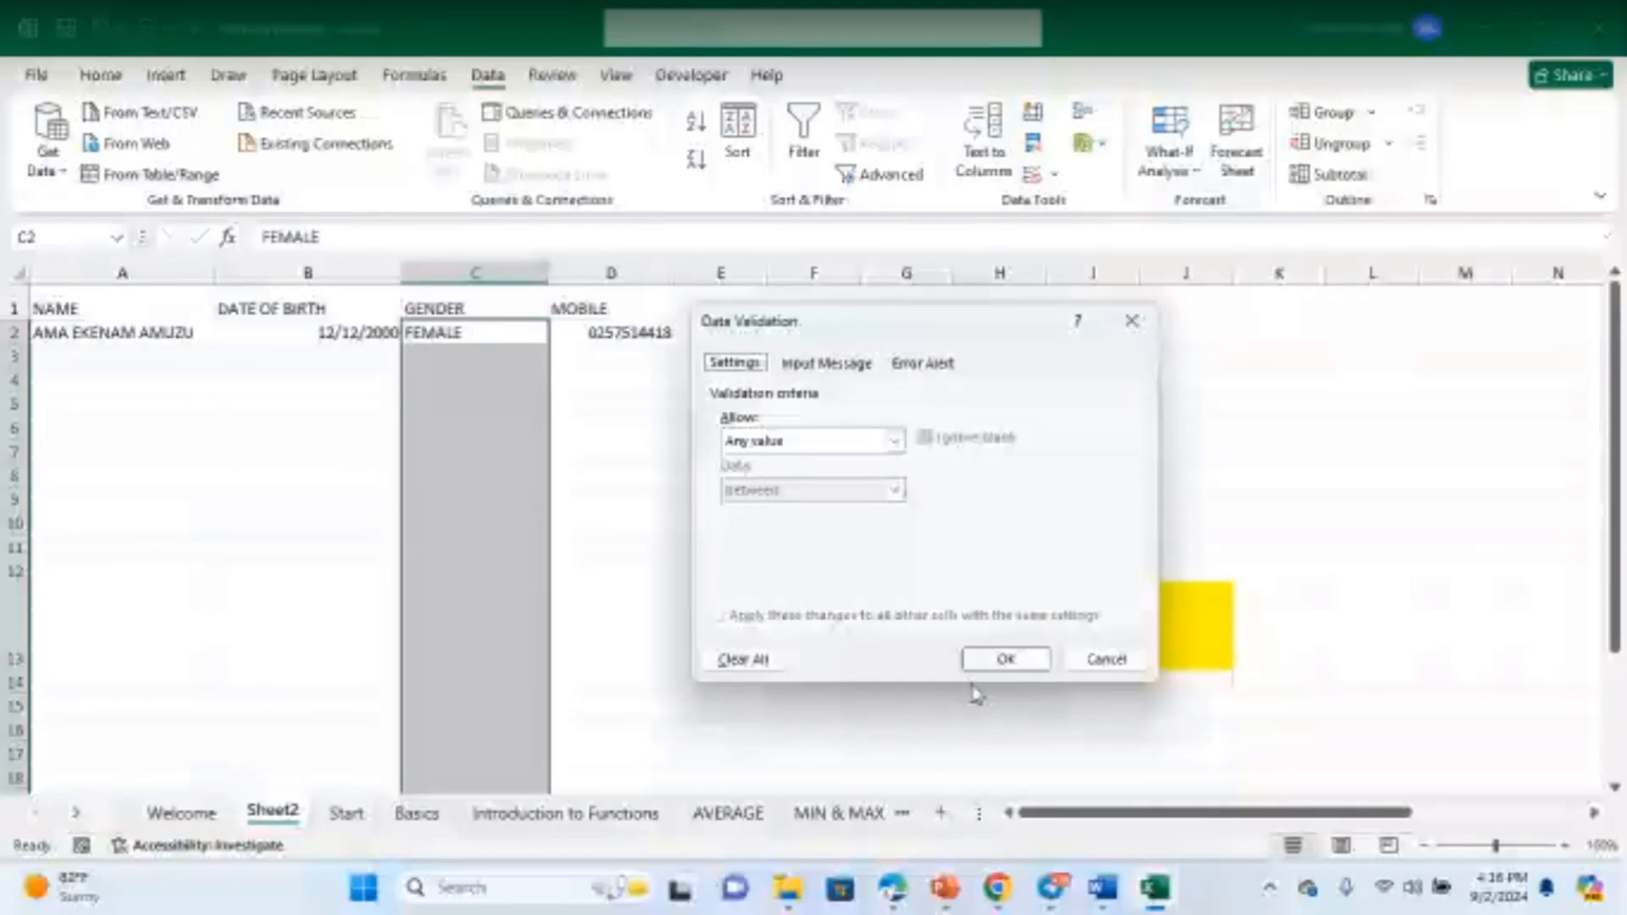
{"action": "left_click", "coordinate": [987, 660]}
{"action": "left_click", "coordinate": [458, 334]}
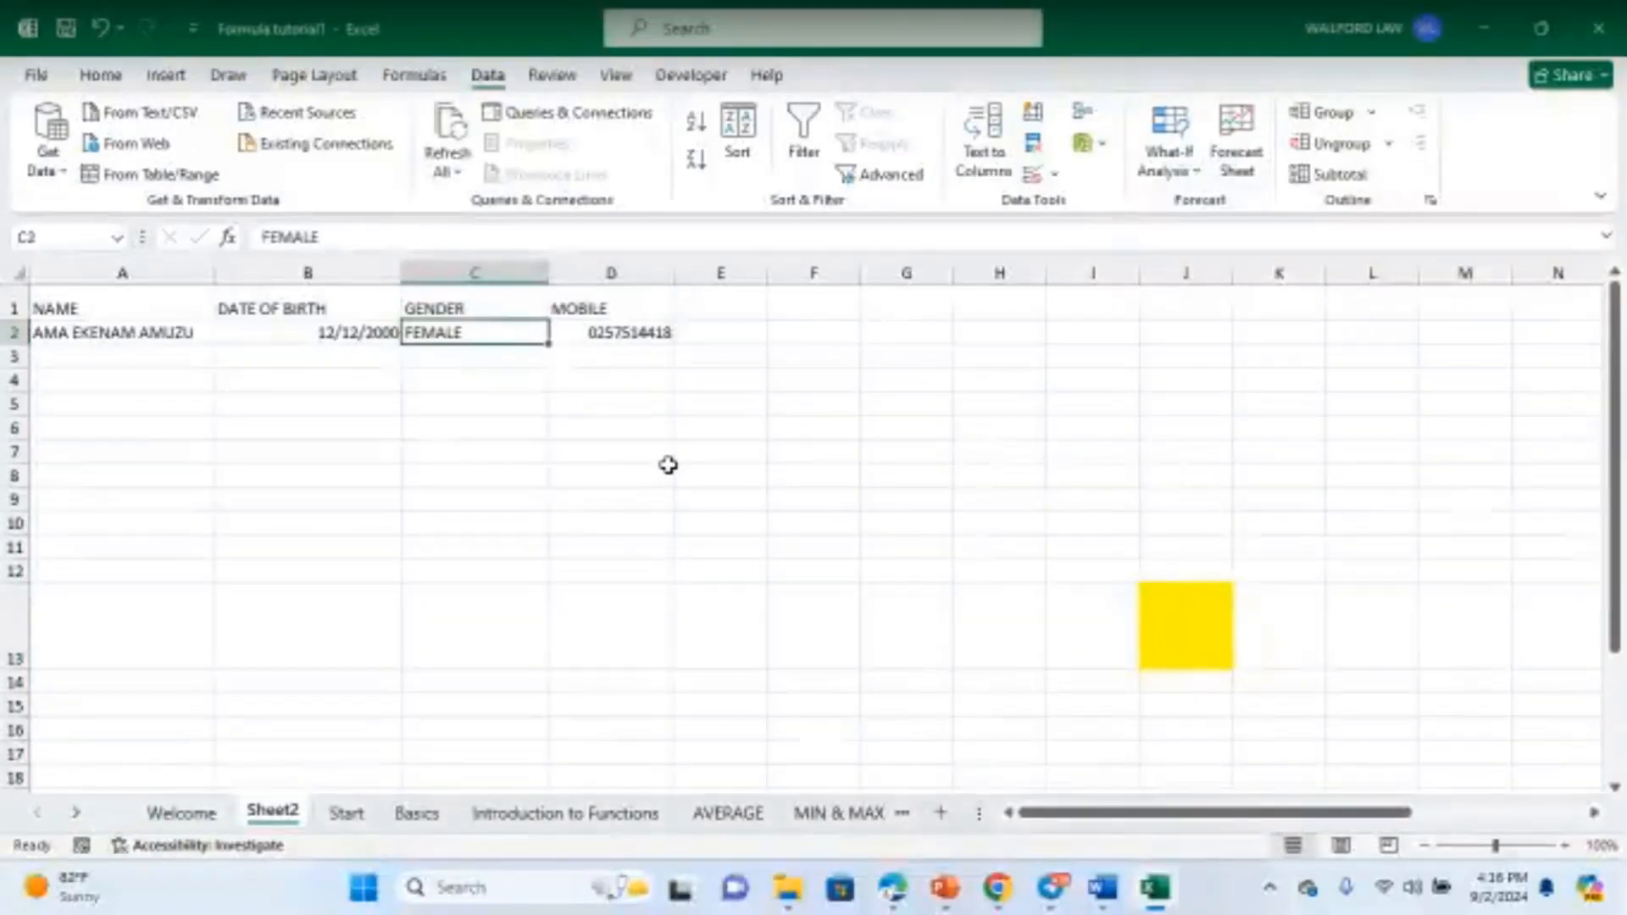
- Delete the FEMALE entry from cell C2
{"action": "key", "text": "BackSpace"}
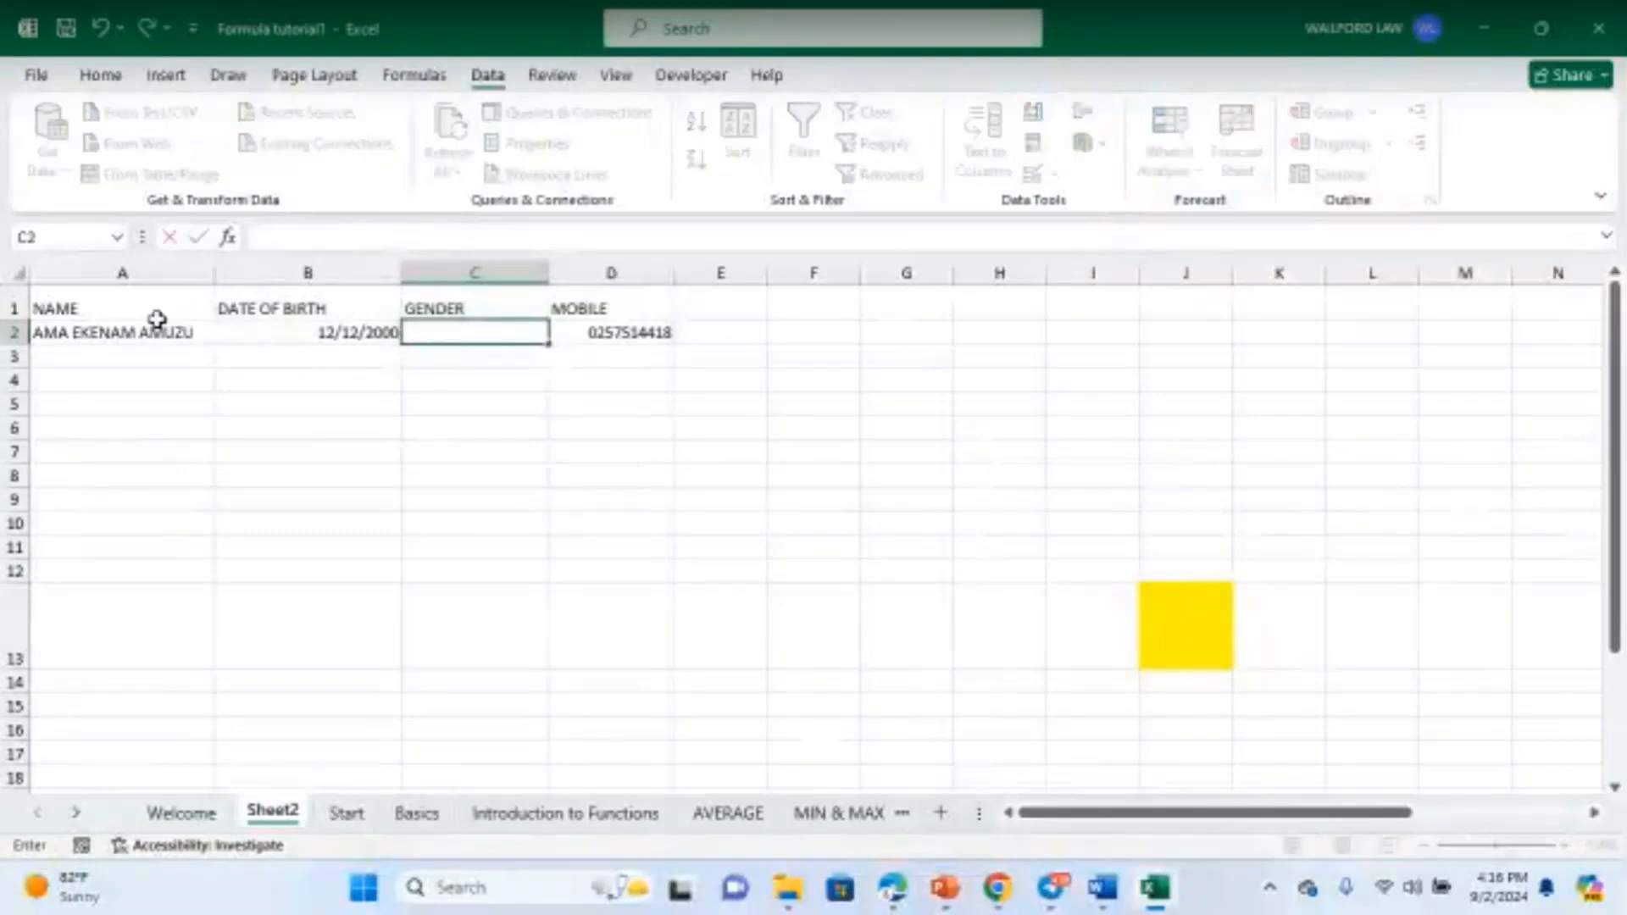
{"action": "left_click", "coordinate": [12, 308]}
{"action": "left_click", "coordinate": [515, 311]}
- Select the empty GENDER cells from C2 down to C50
{"action": "left_click", "coordinate": [455, 378]}
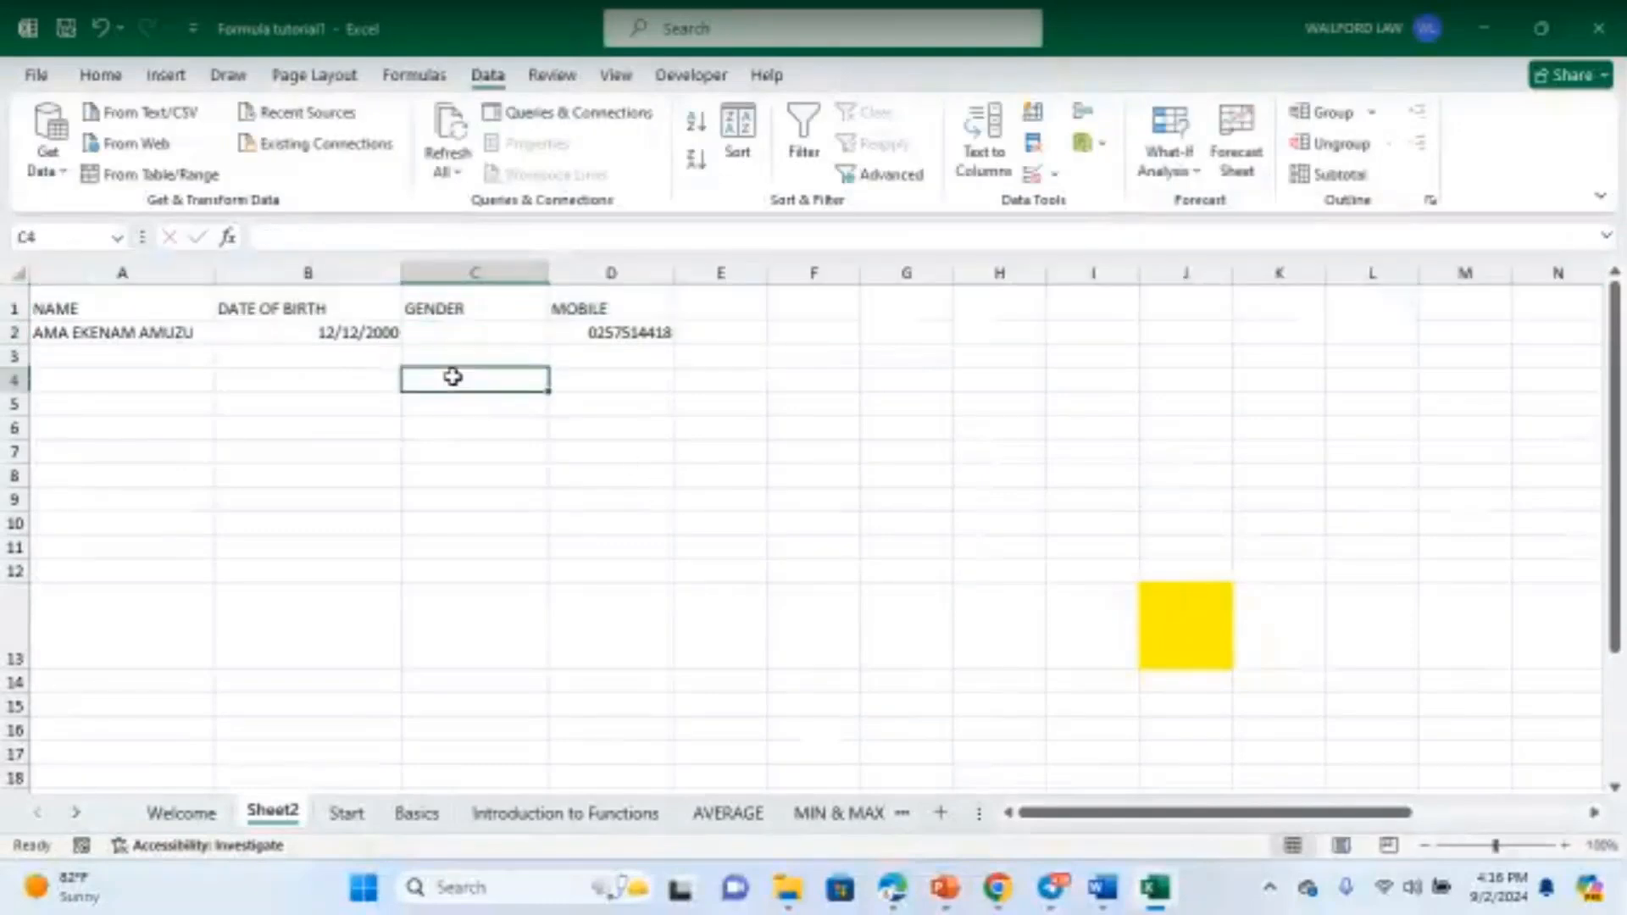
{"action": "left_click_drag", "start_coordinate": [467, 331], "coordinate": [472, 754]}
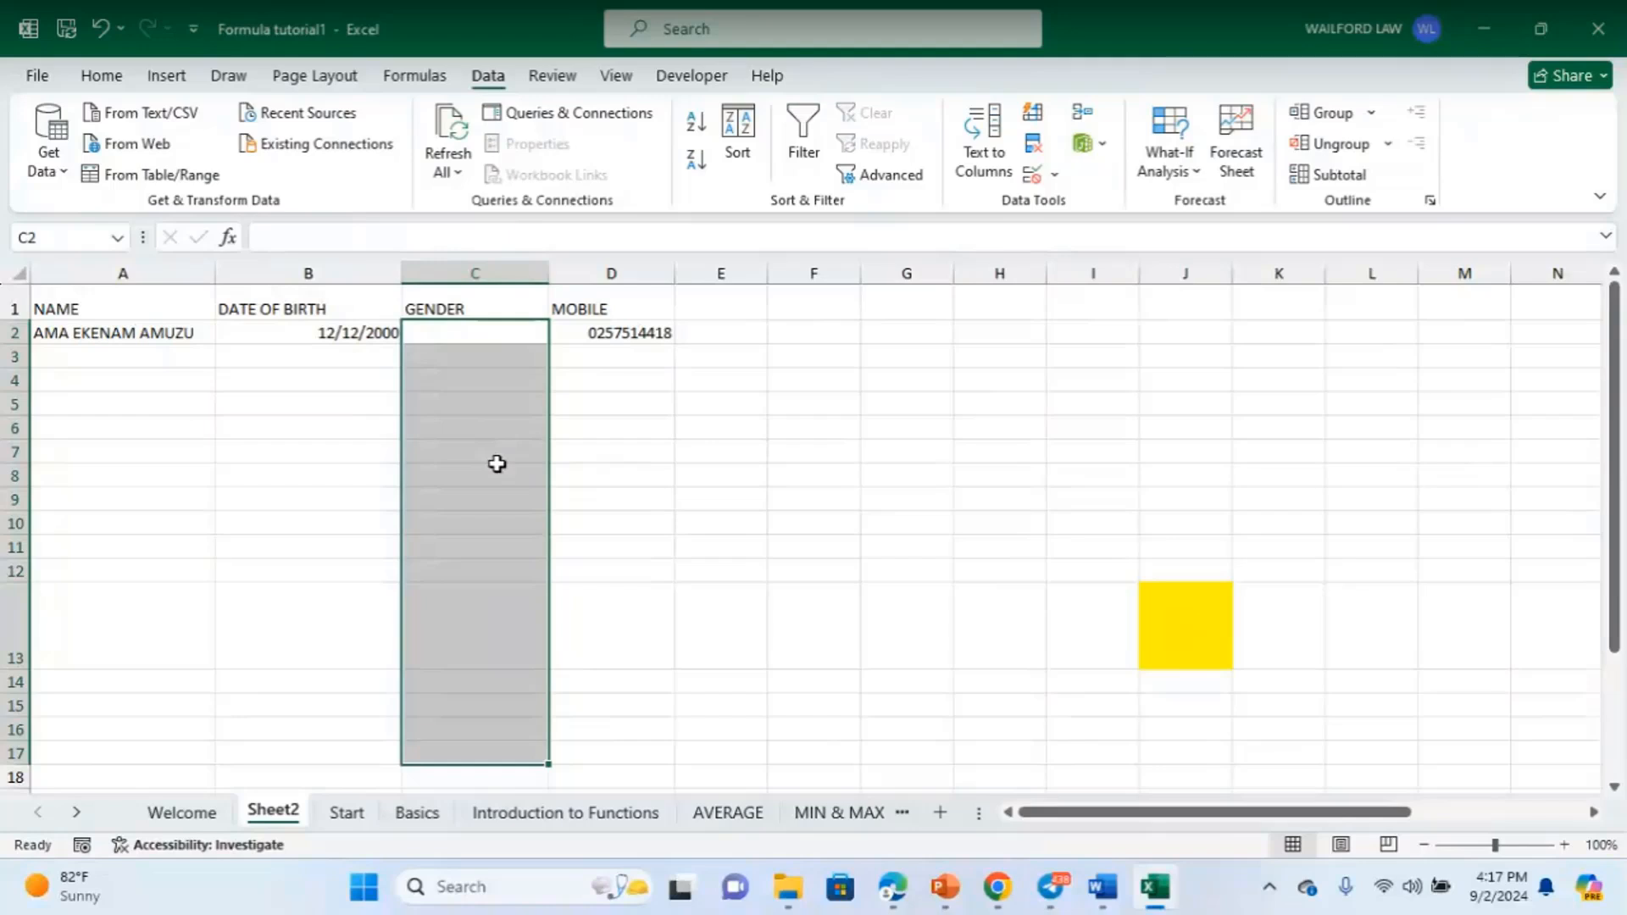
{"action": "left_click", "coordinate": [481, 349]}
{"action": "left_click_drag", "start_coordinate": [487, 334], "coordinate": [481, 704]}
{"action": "scroll", "coordinate": [826, 551], "scroll_direction": "up", "scroll_amount": 10}
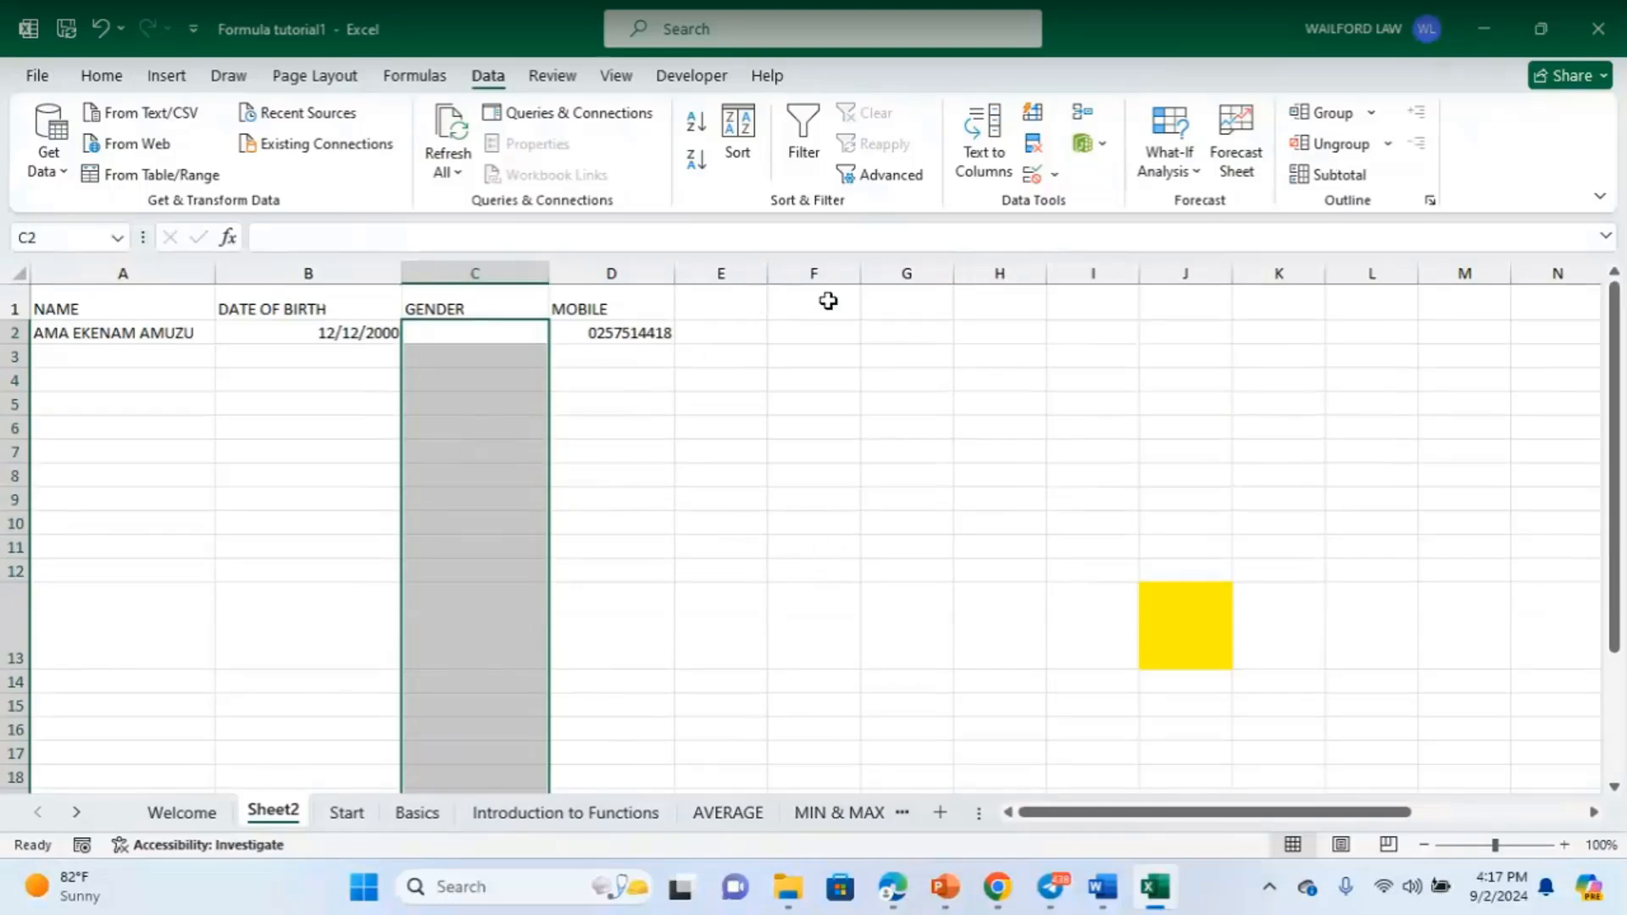
- Add a List validation rule with source FEMALE,MALE,OTHER to the selected GENDER cells
{"action": "left_click", "coordinate": [1034, 178]}
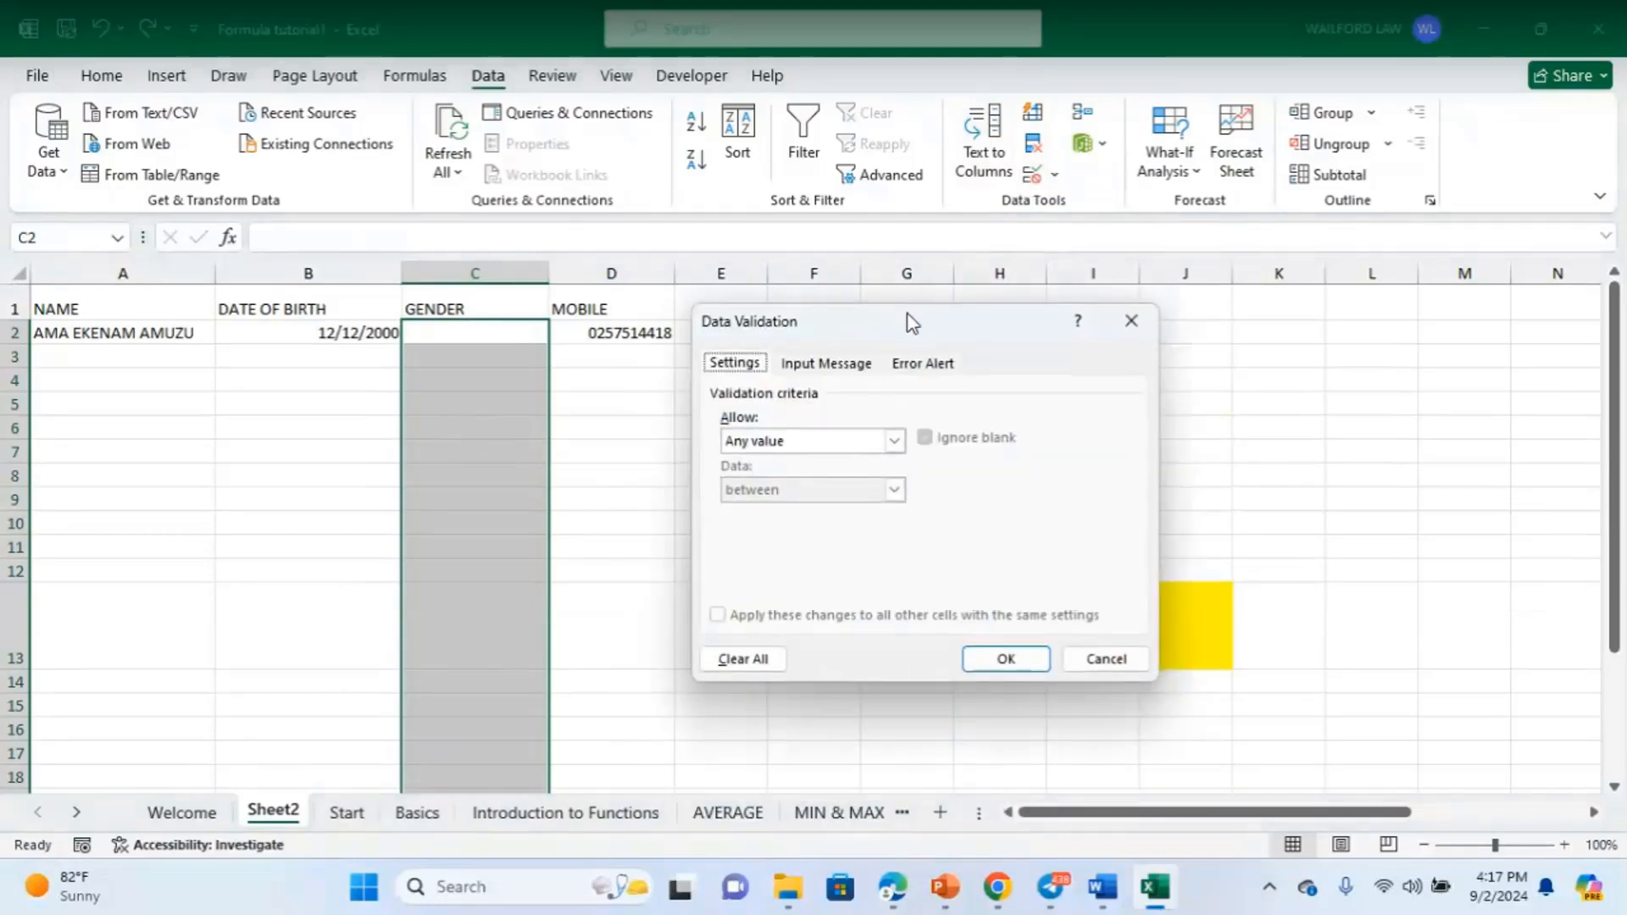
{"action": "left_click_drag", "start_coordinate": [933, 325], "coordinate": [870, 341]}
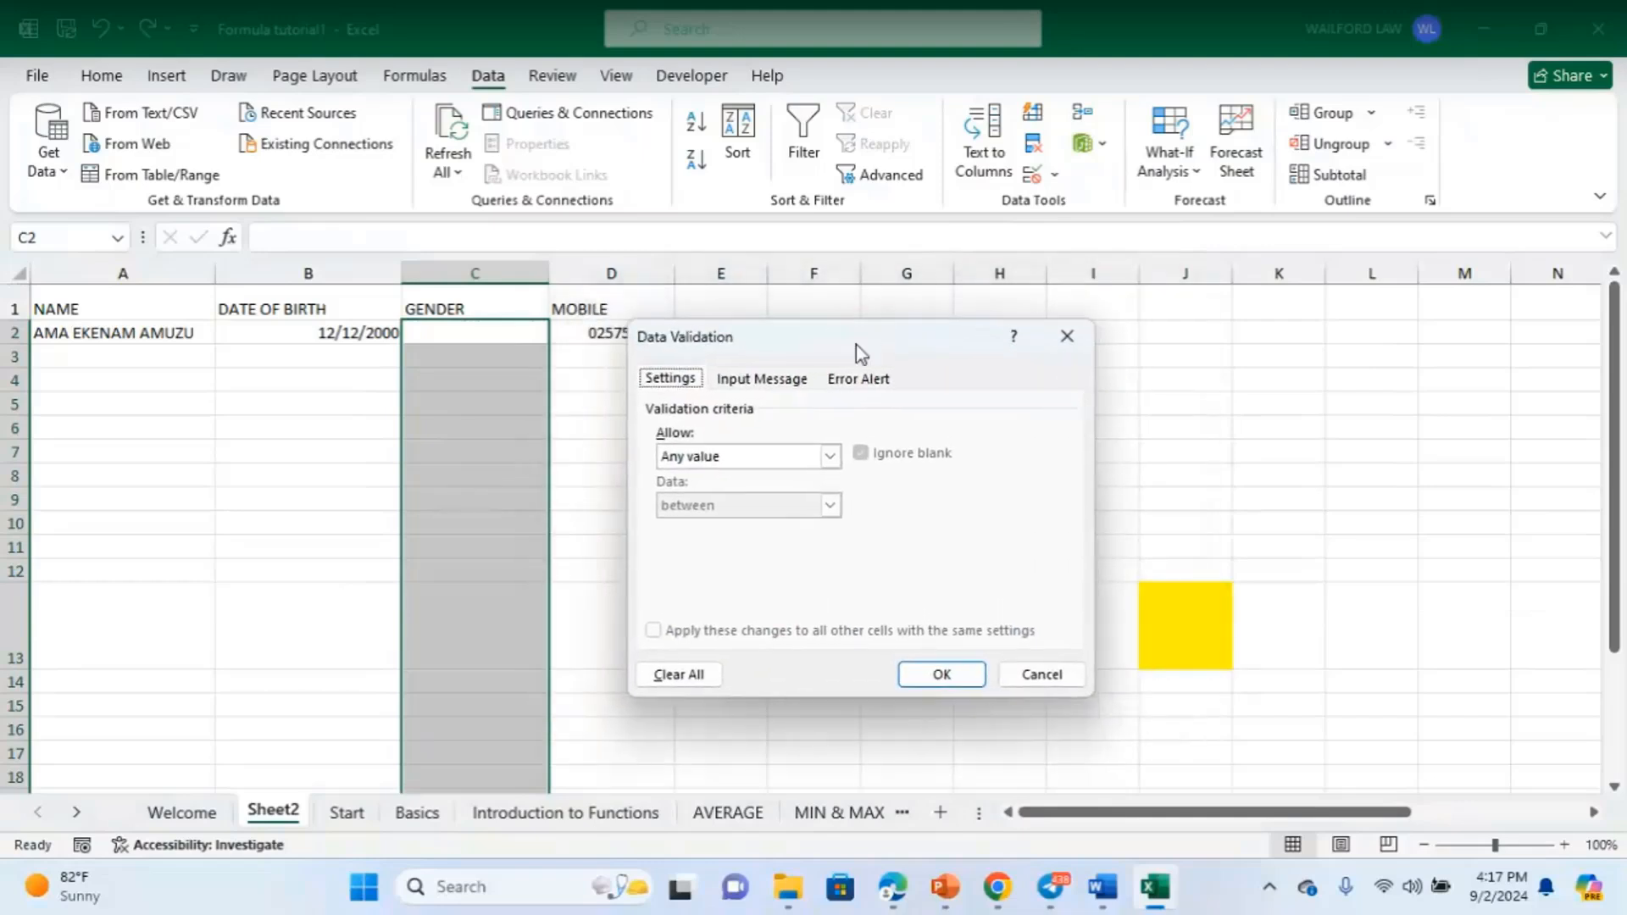
{"action": "left_click", "coordinate": [832, 458]}
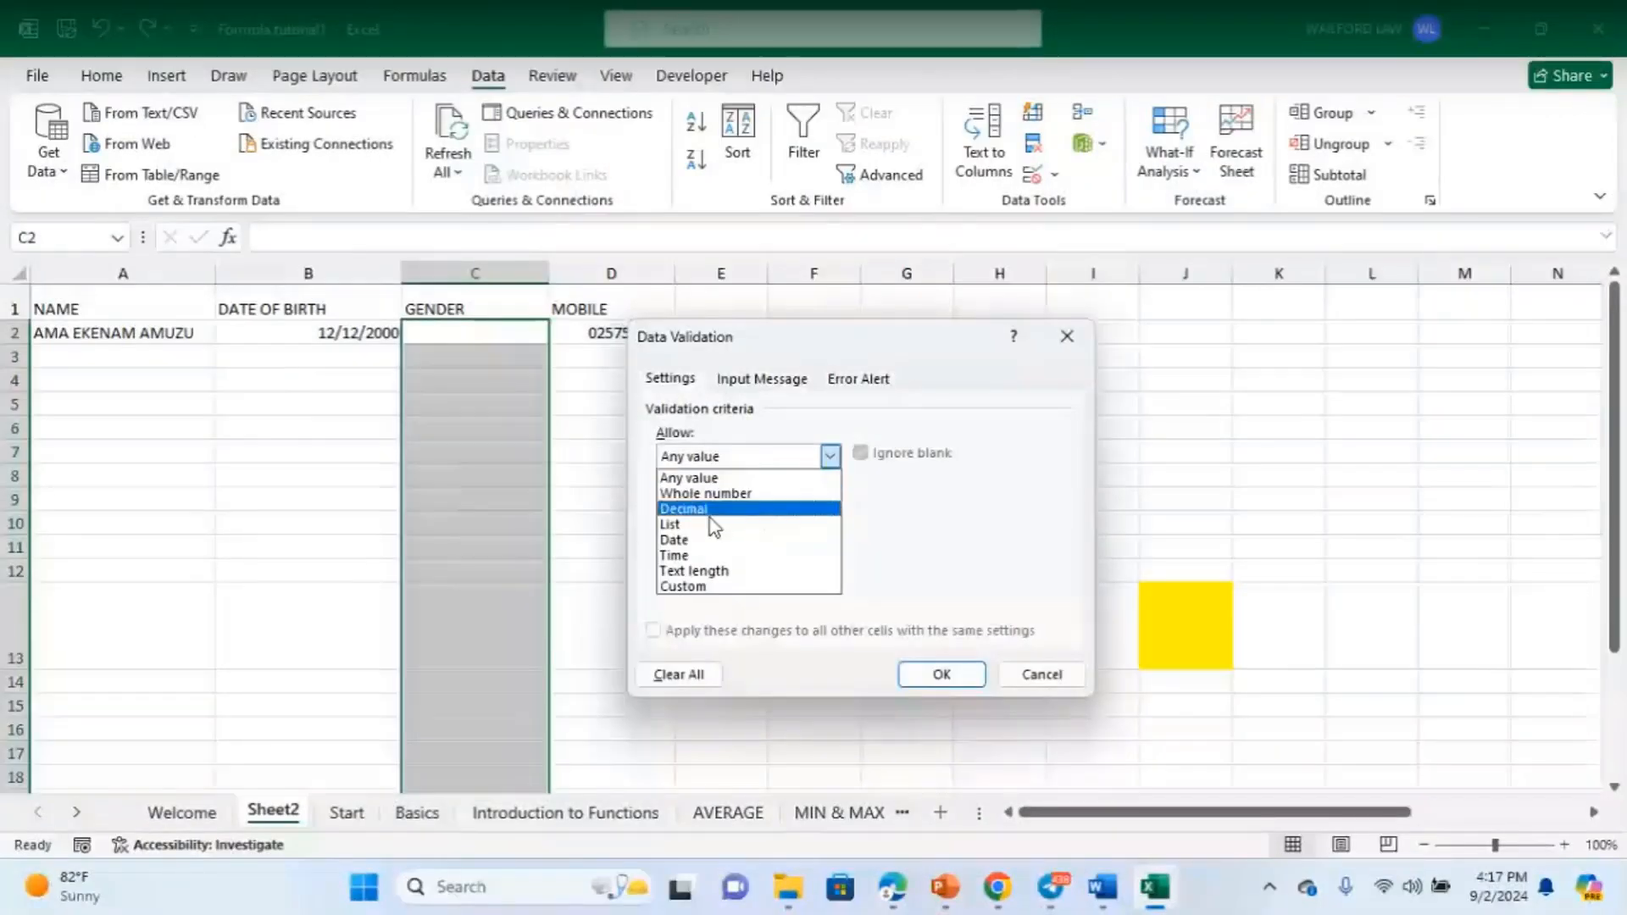
{"action": "left_click", "coordinate": [672, 526]}
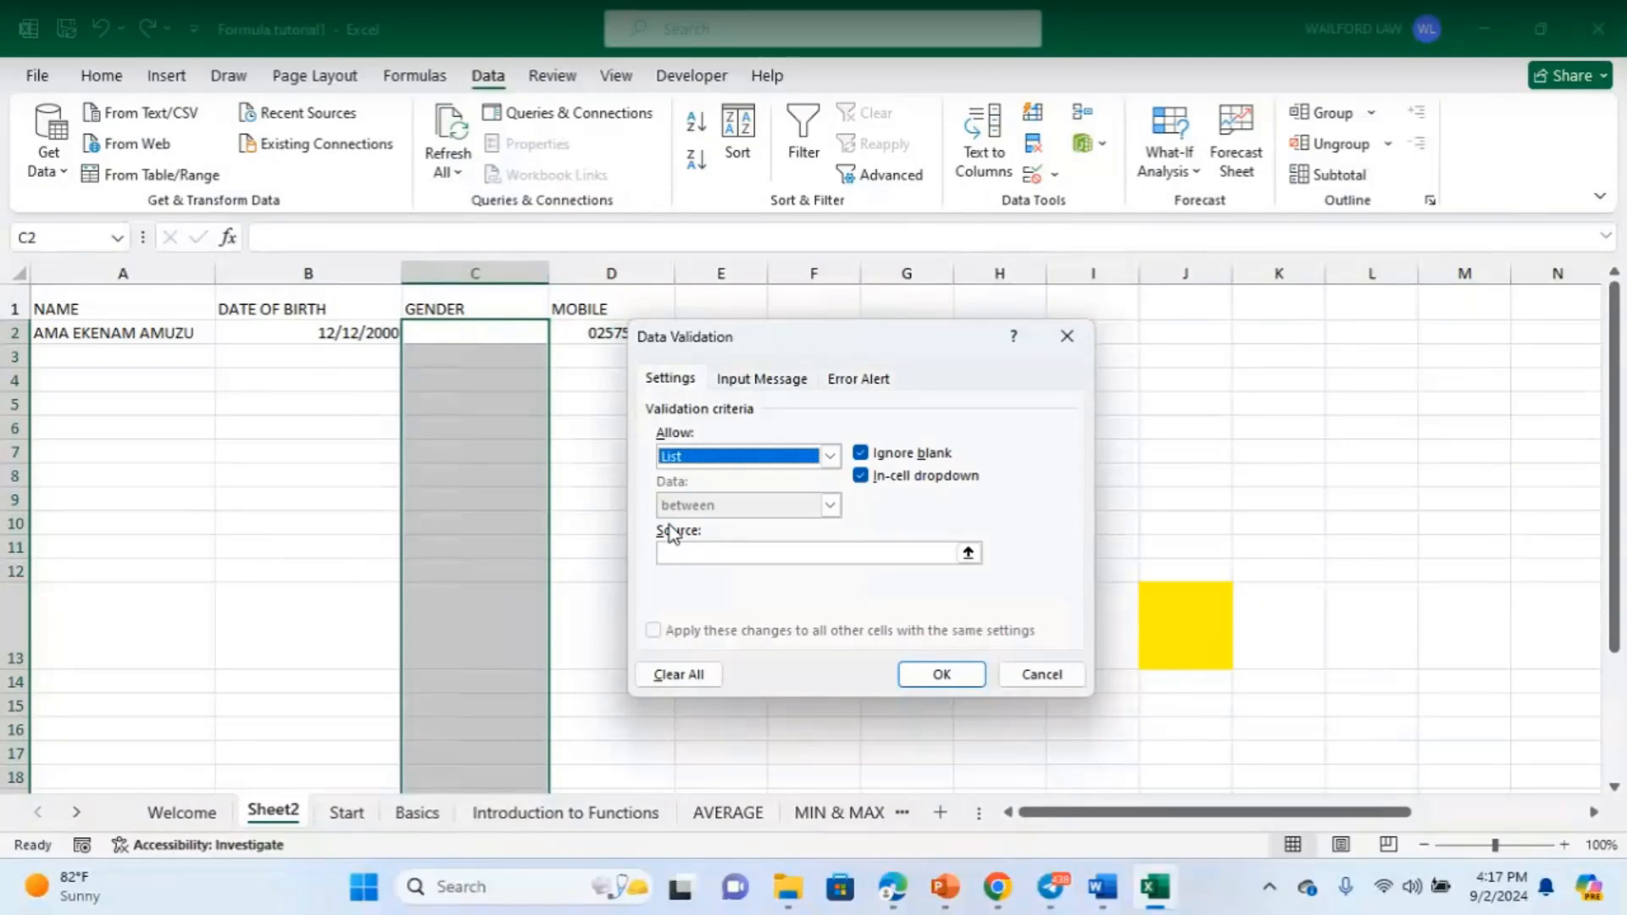
{"action": "left_click", "coordinate": [669, 554]}
{"action": "left_click", "coordinate": [671, 555]}
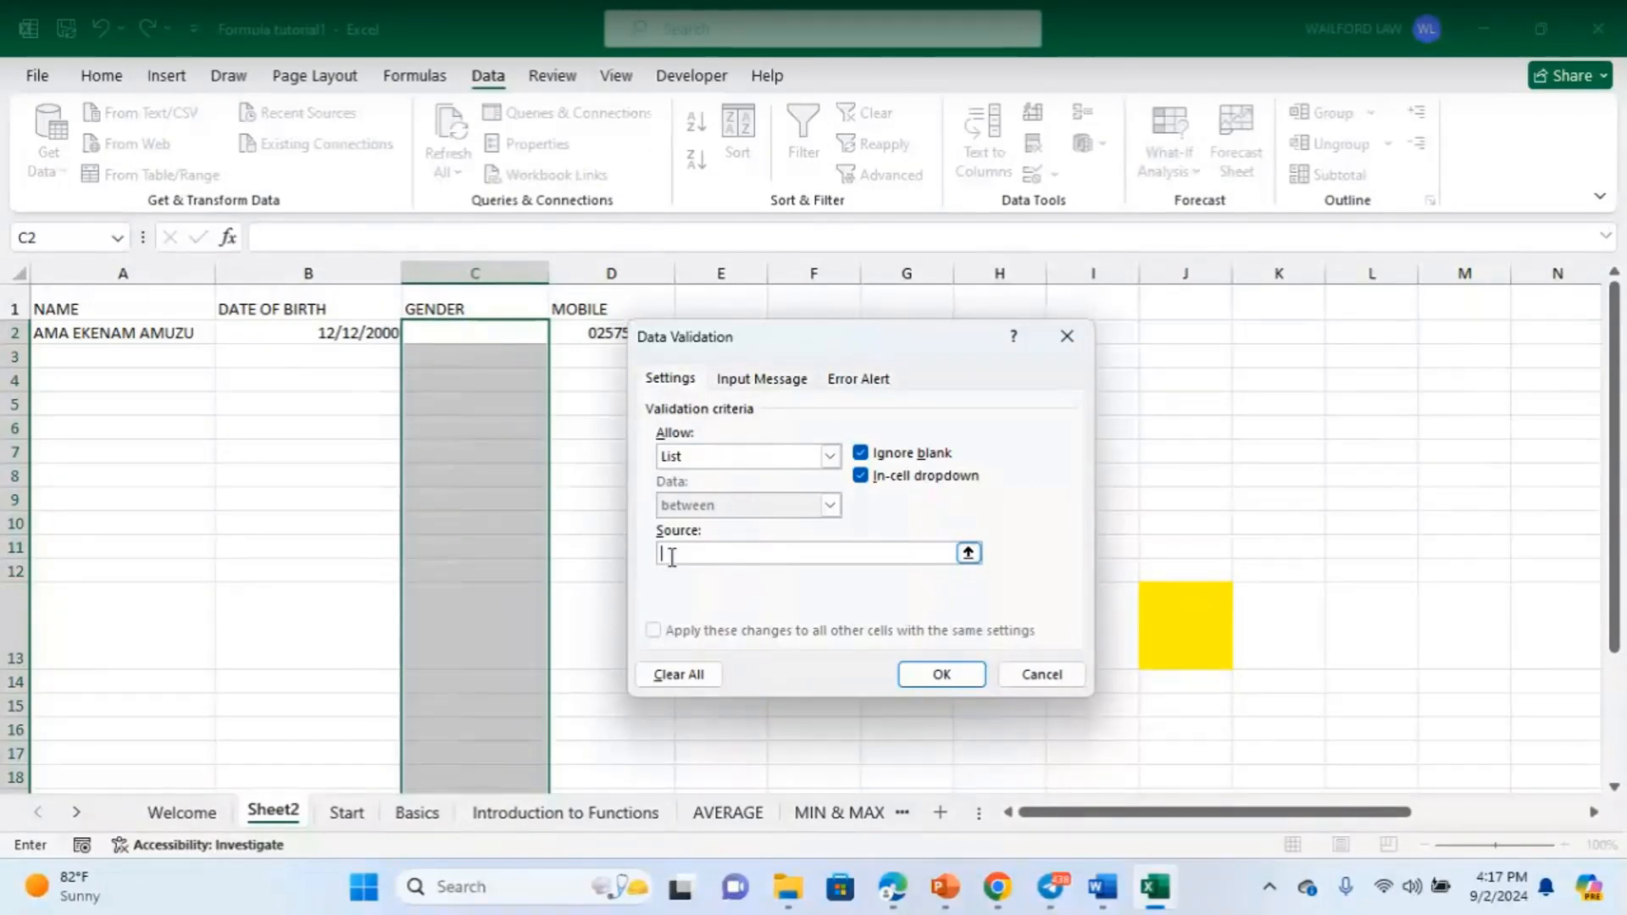
{"action": "type", "text": "FeMALE"}
{"action": "type", "text": ",MALE"}
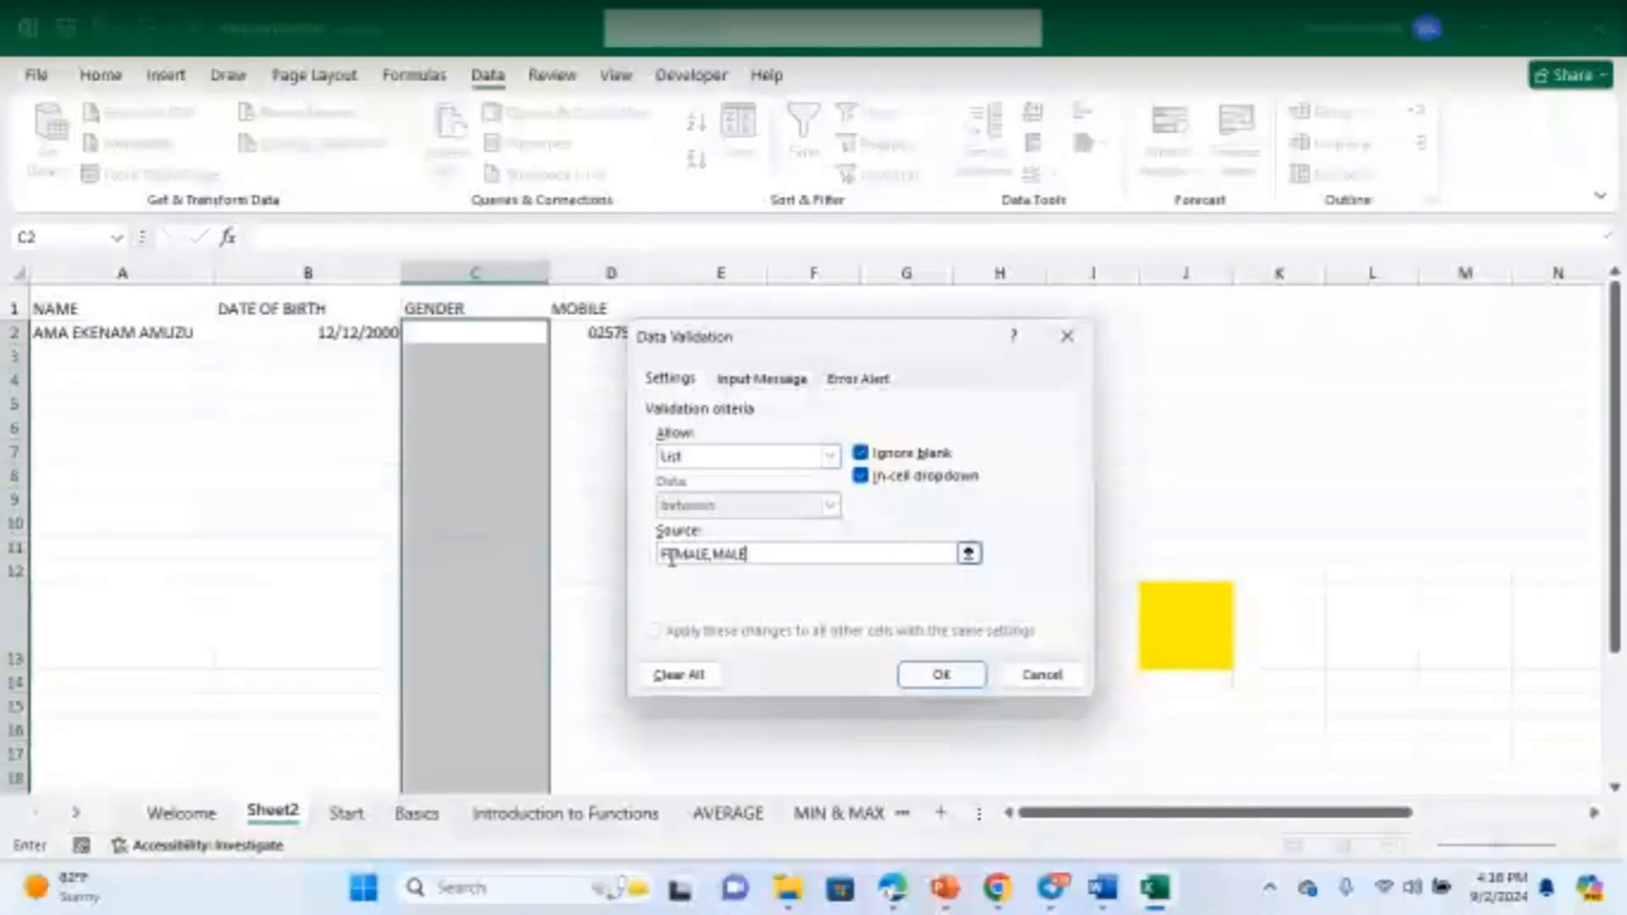
{"action": "type", "text": ","}
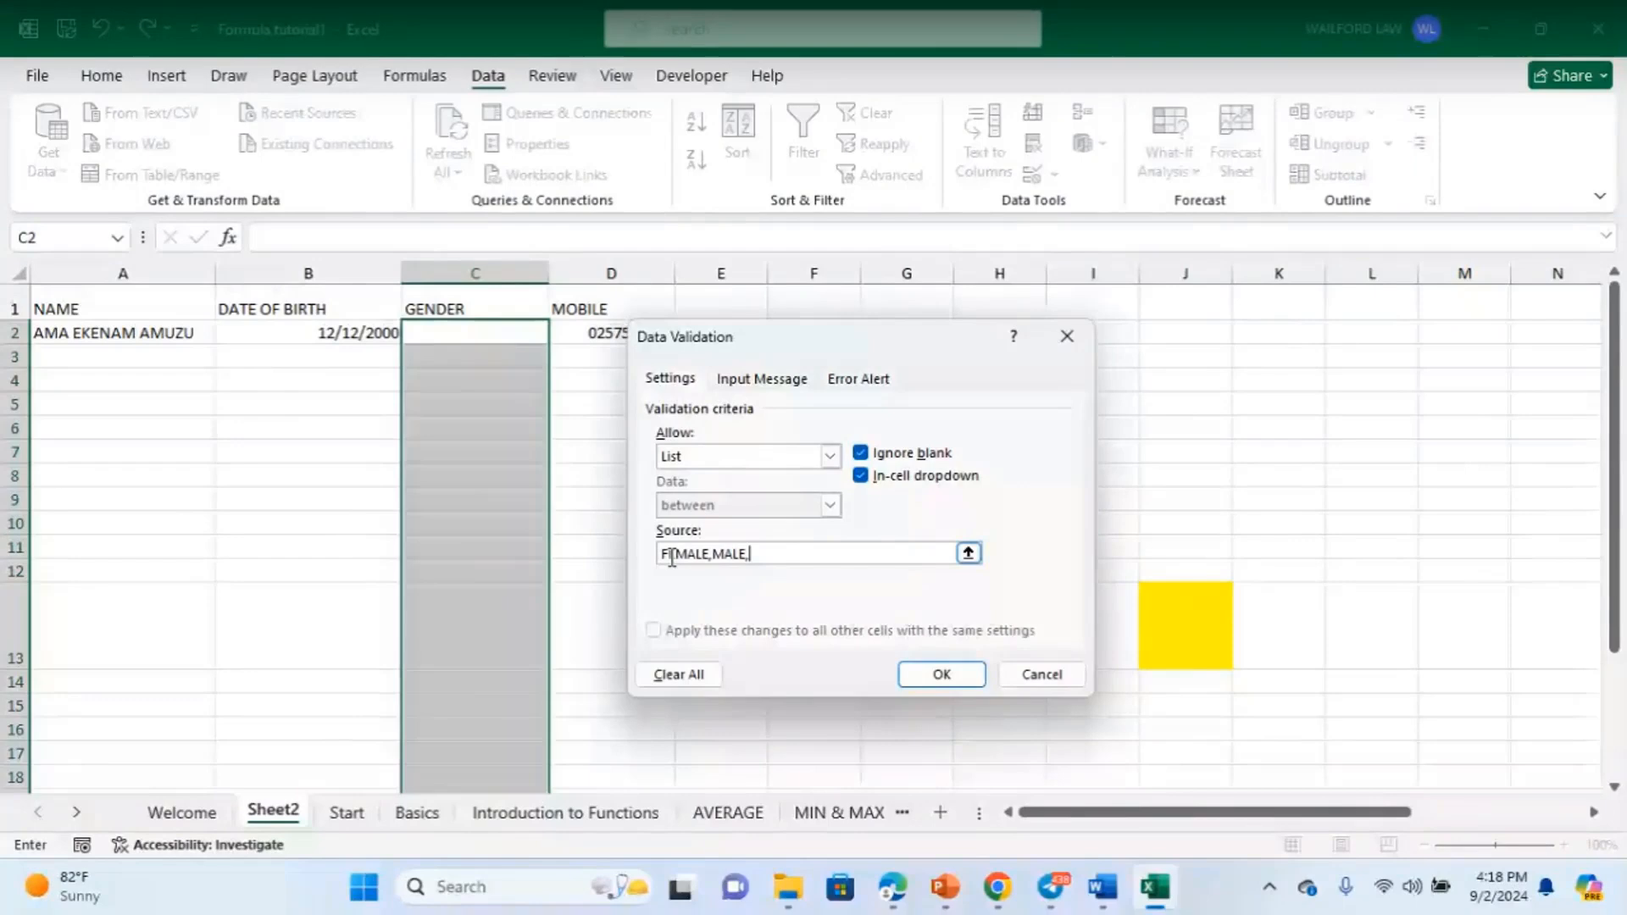
{"action": "type", "text": "OTHER"}
{"action": "left_click", "coordinate": [942, 676]}
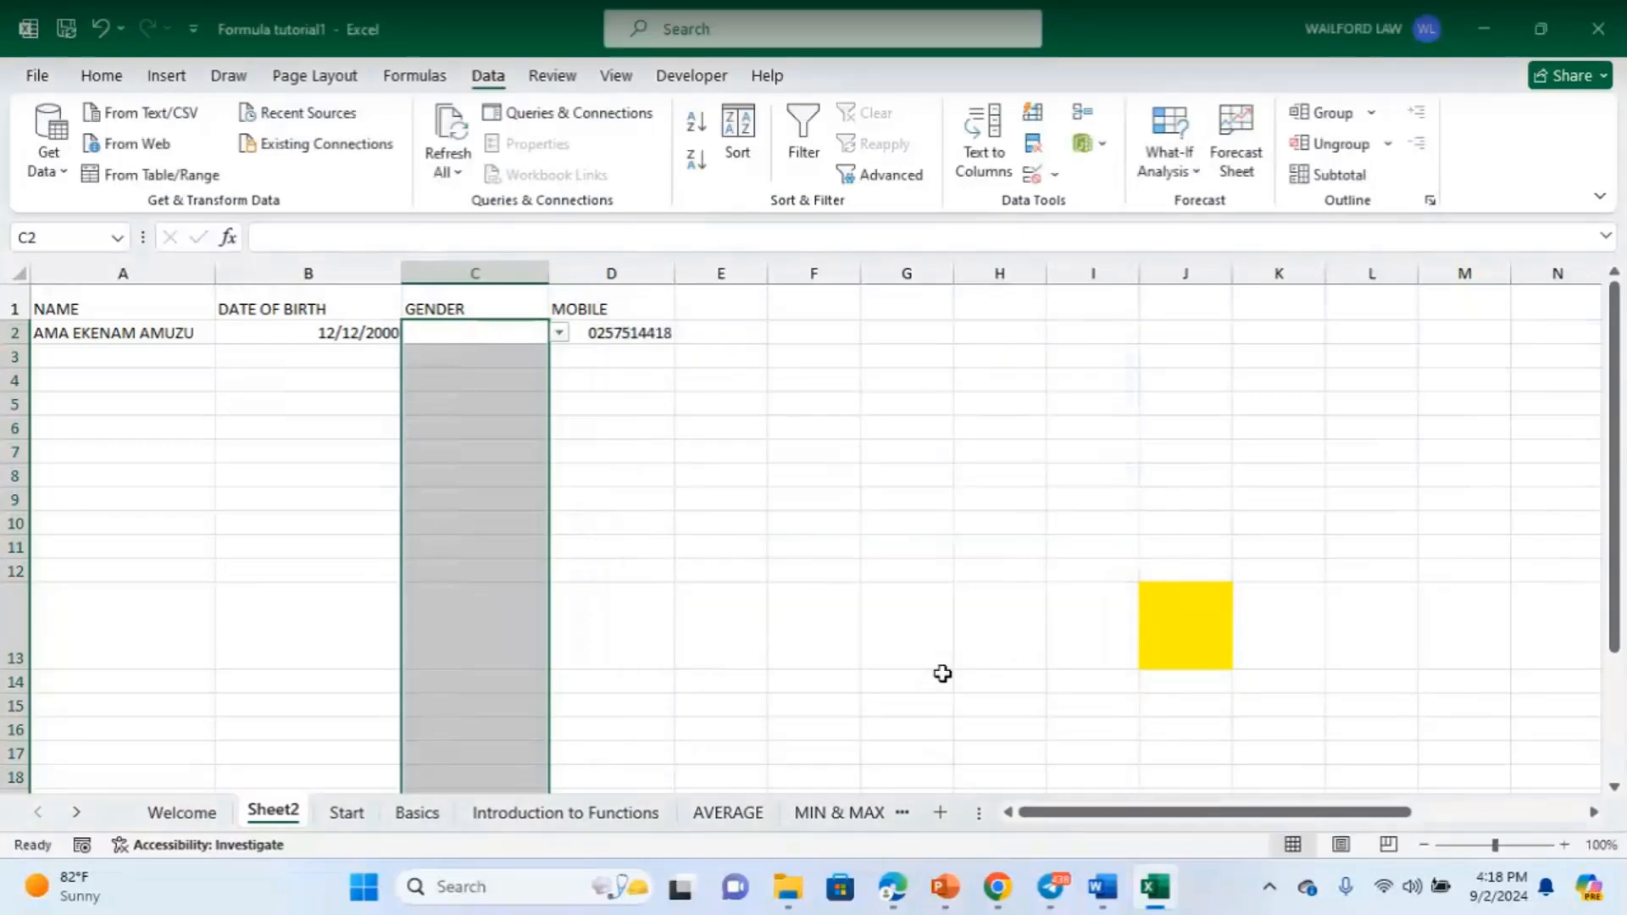
- Test cell C2's dropdown and choose FEMALE for C2
{"action": "left_click", "coordinate": [816, 603]}
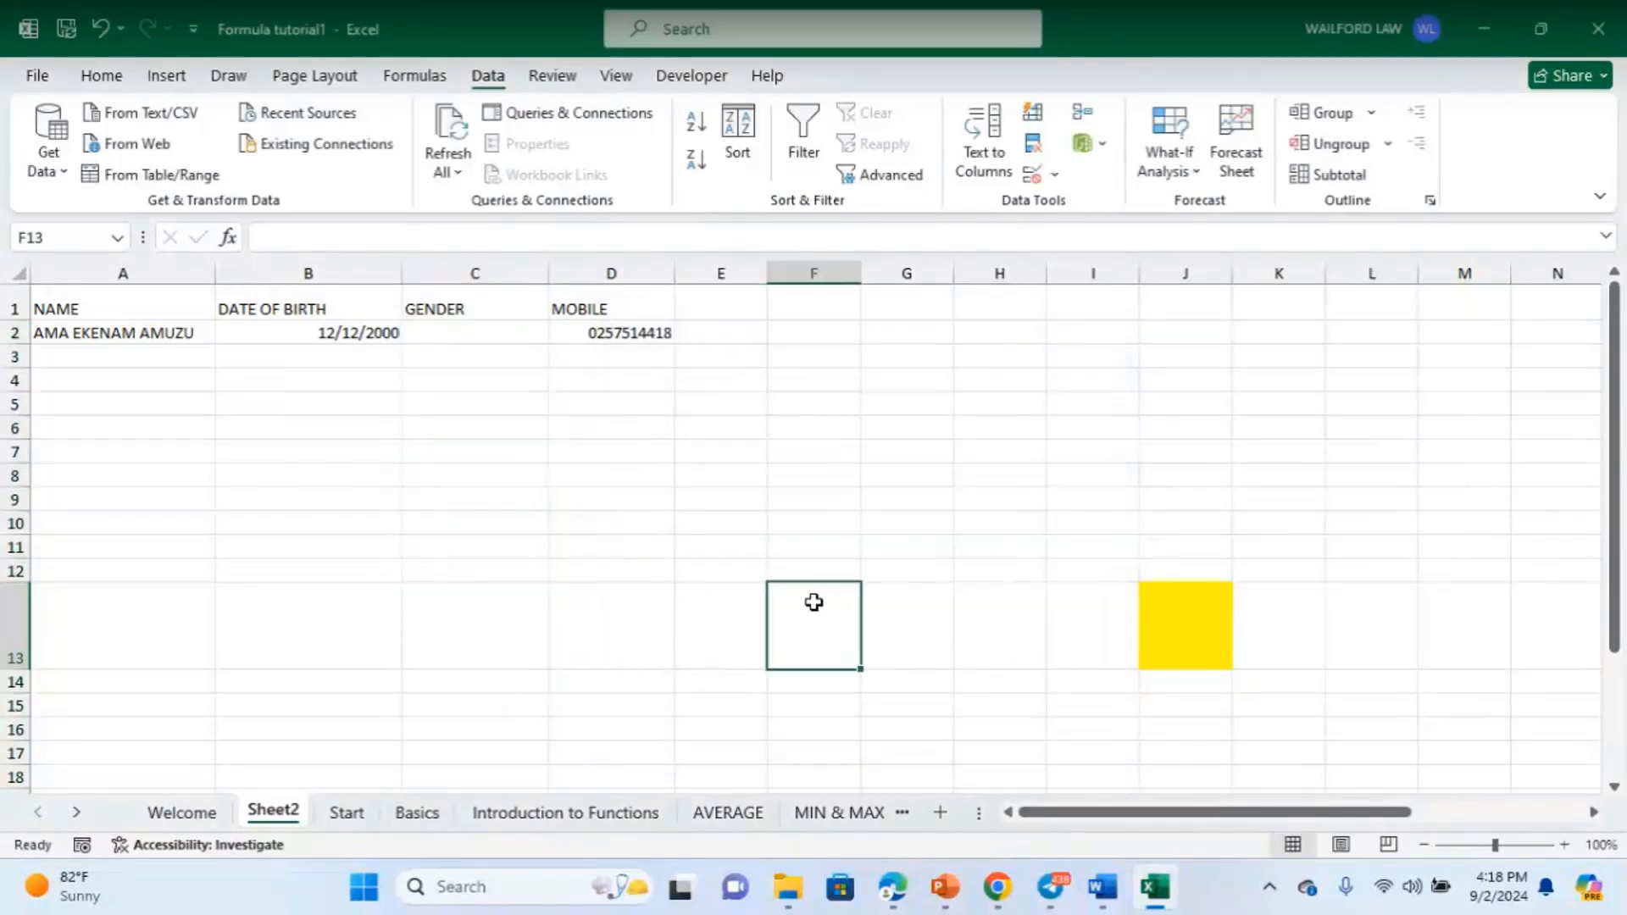
{"action": "left_click", "coordinate": [489, 336]}
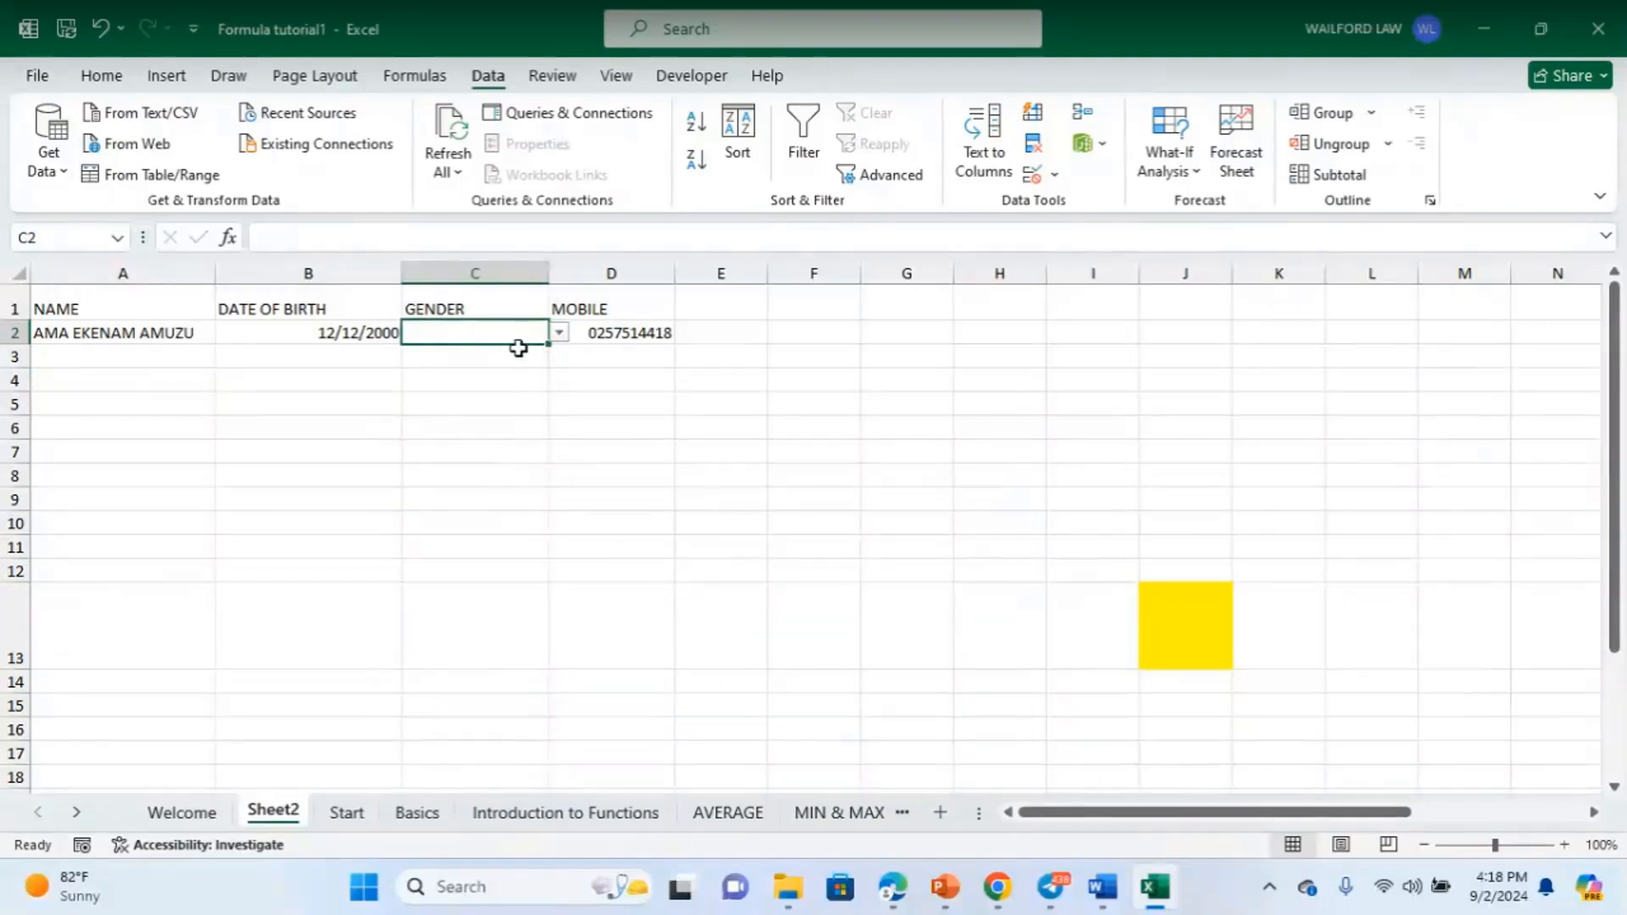
{"action": "left_click", "coordinate": [559, 333]}
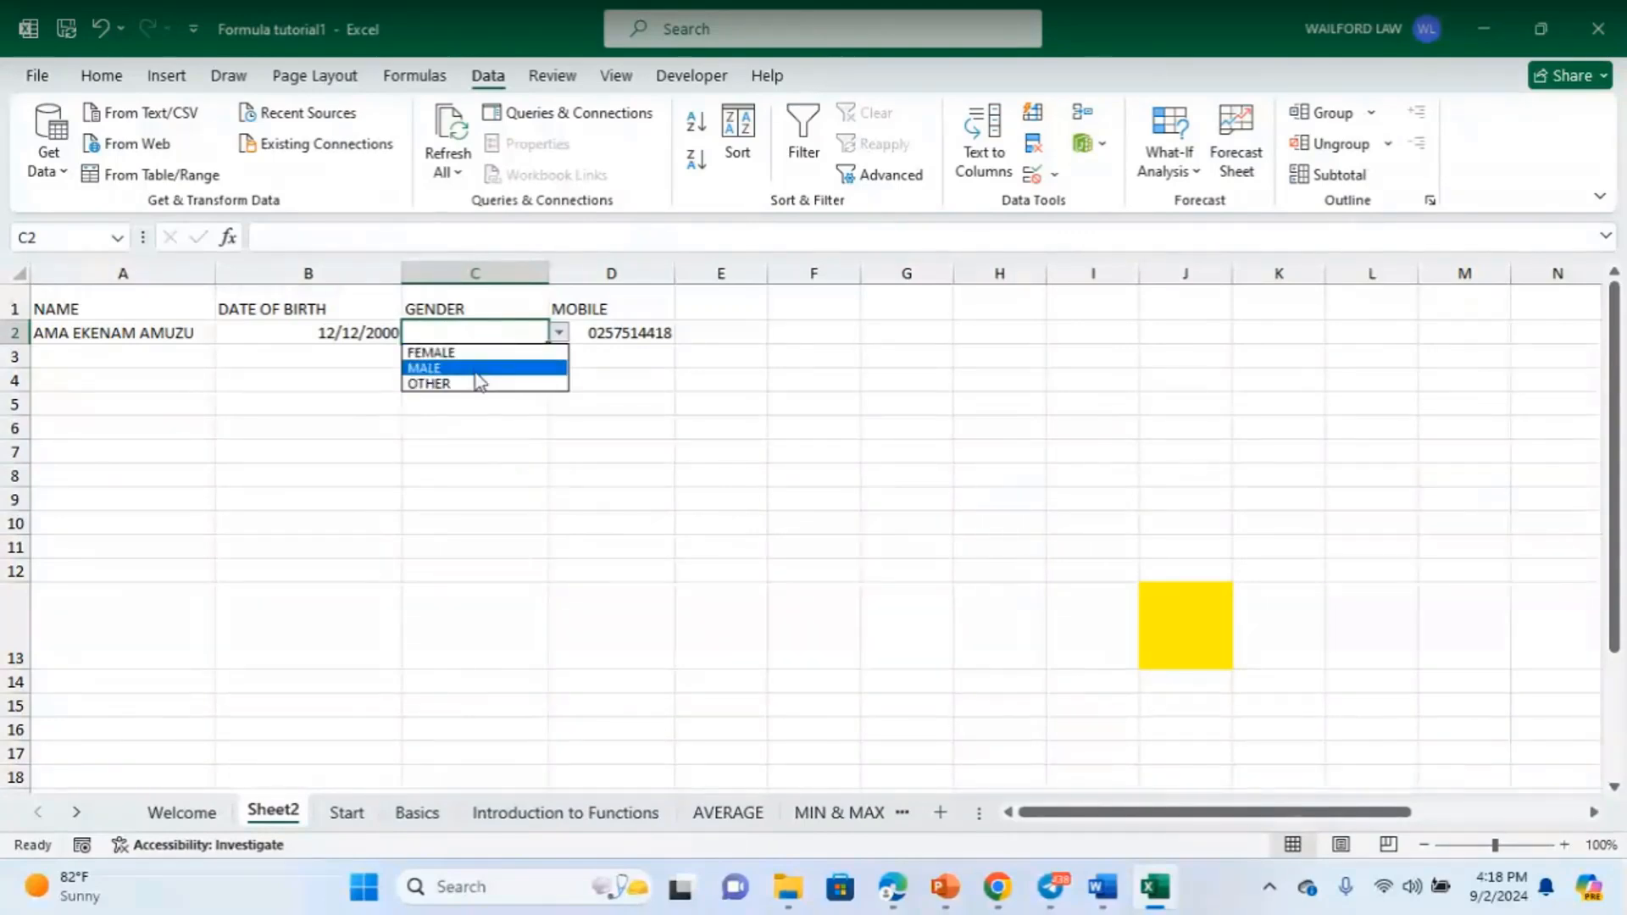
{"action": "key", "text": "Escape"}
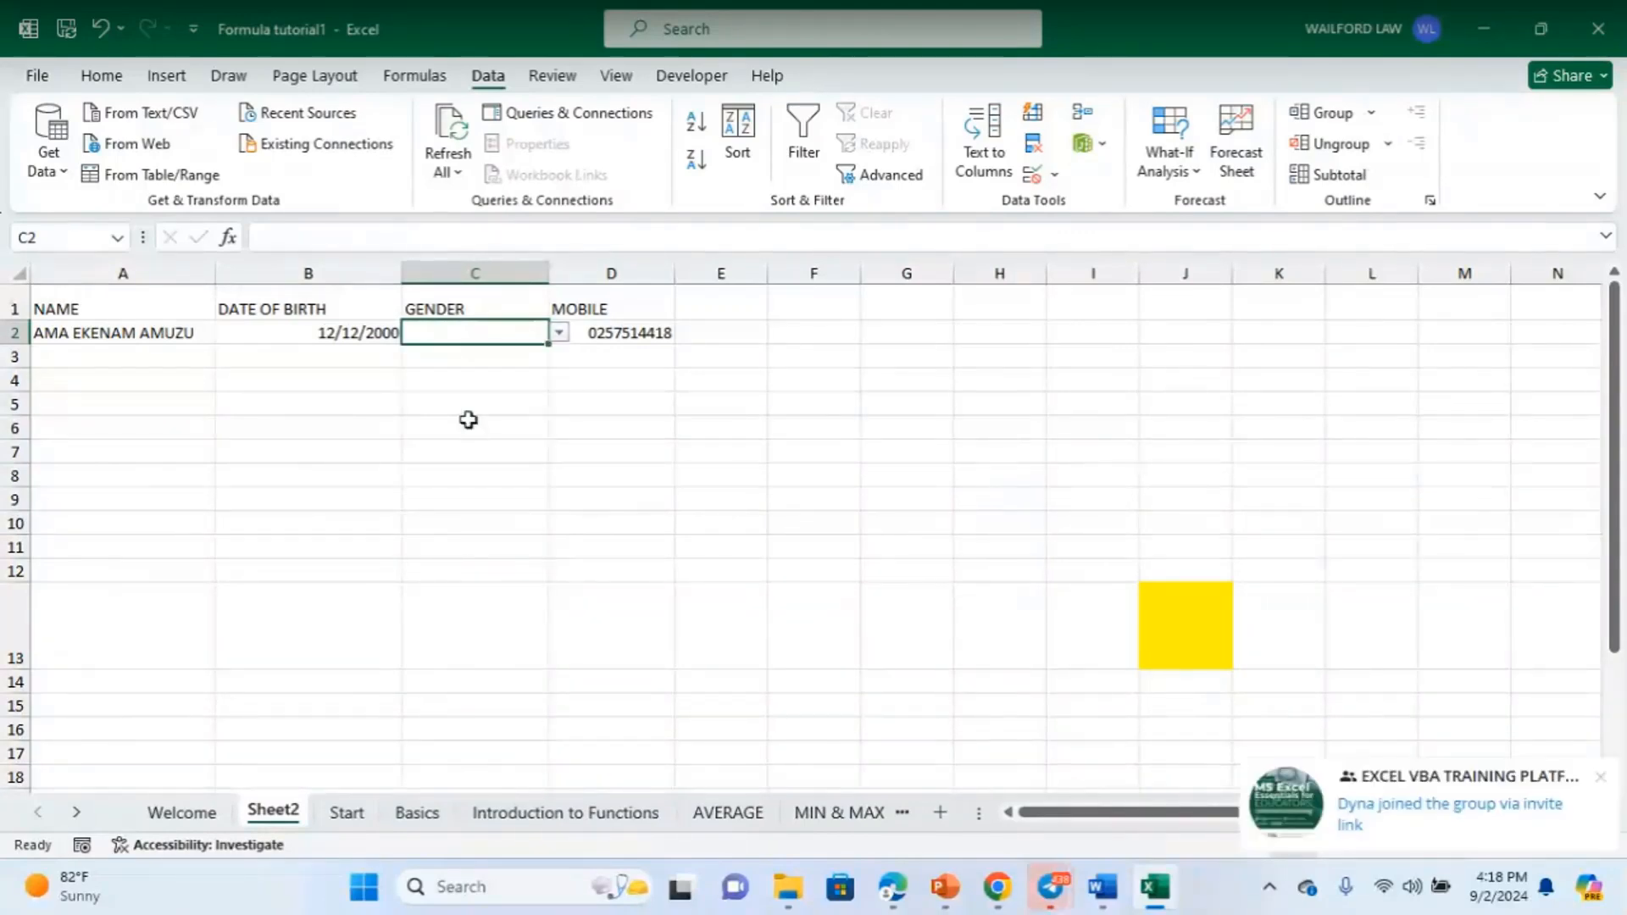
{"action": "left_click", "coordinate": [556, 337]}
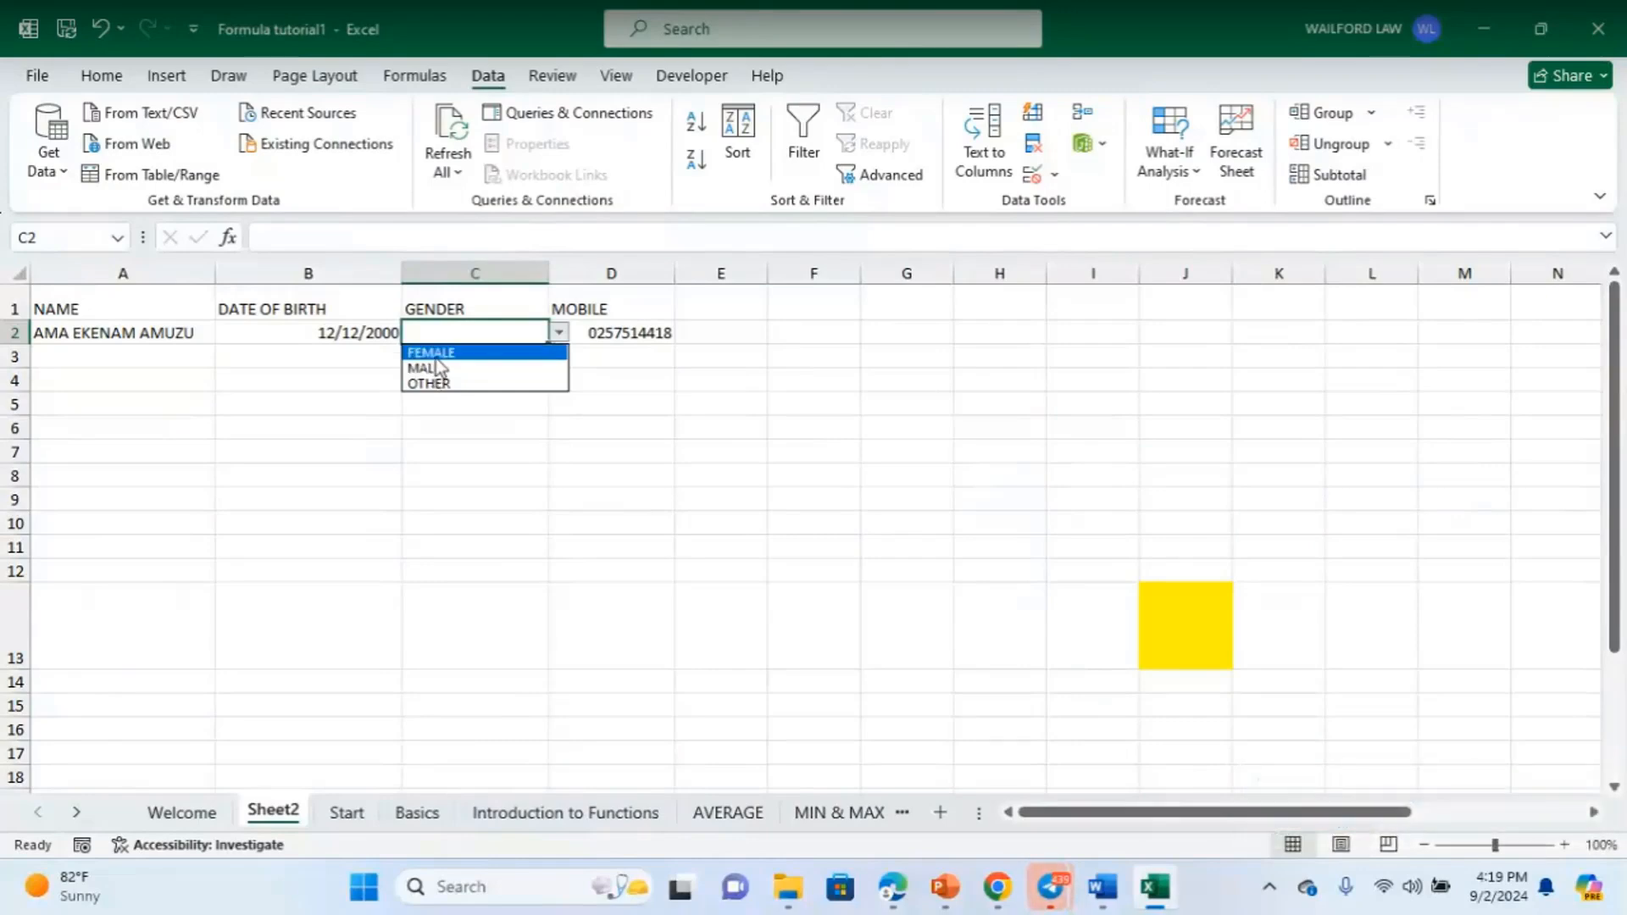
{"action": "left_click", "coordinate": [483, 354]}
{"action": "key", "text": "Return"}
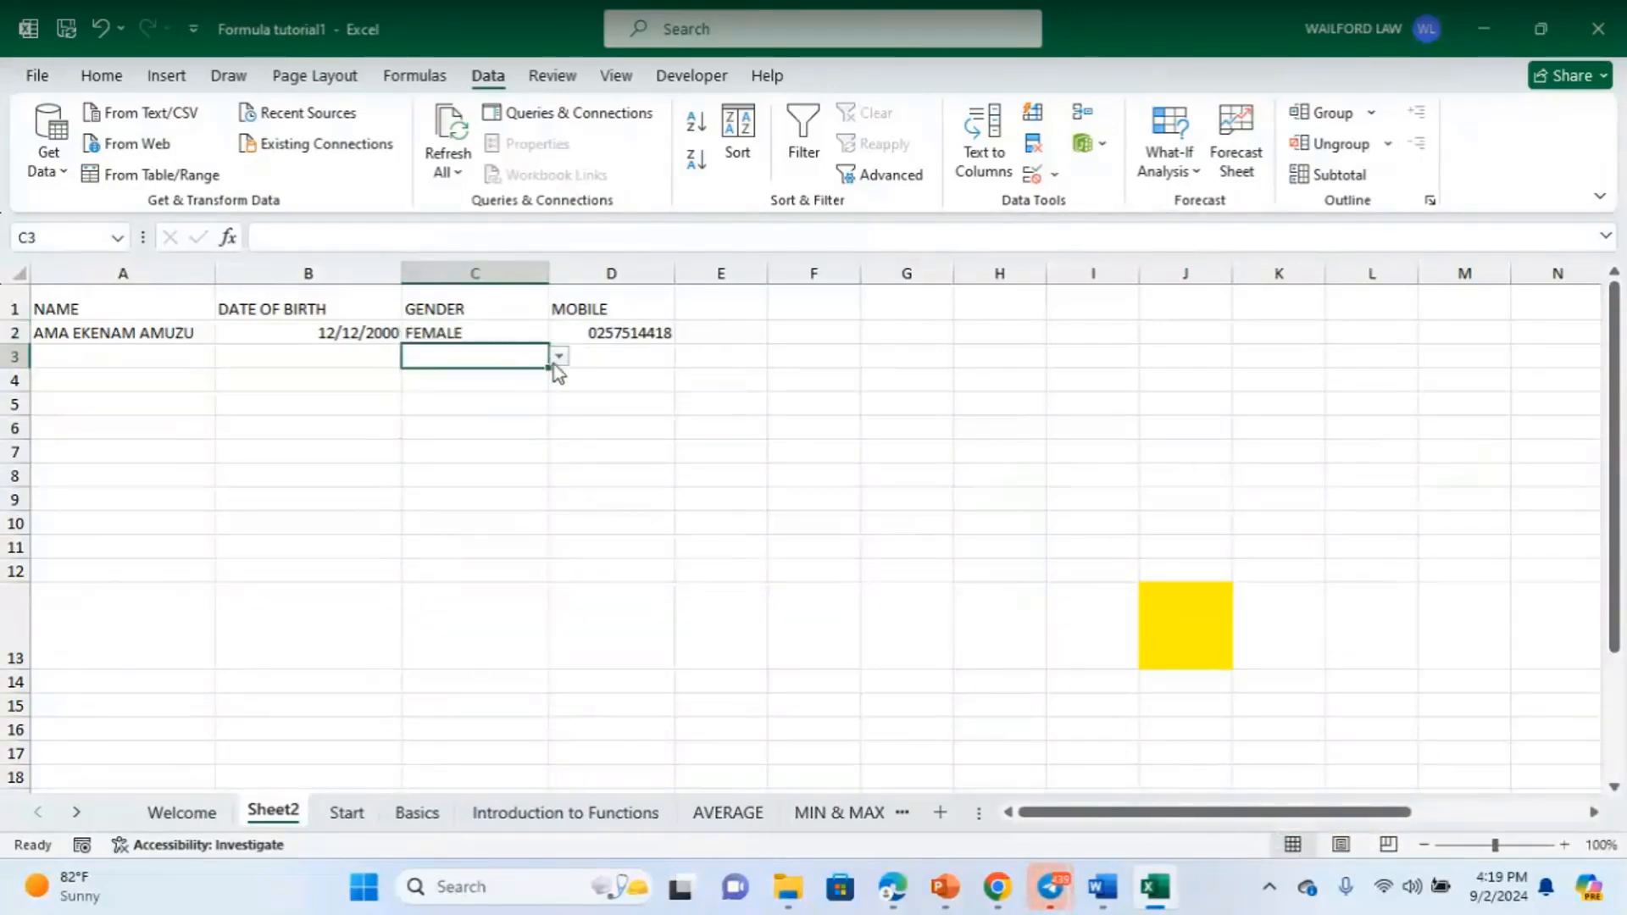
- Pick MALE for C3 and OTHER for C4 from their dropdowns
{"action": "left_click", "coordinate": [559, 357]}
{"action": "left_click", "coordinate": [469, 389]}
{"action": "key", "text": "Return"}
{"action": "left_click", "coordinate": [559, 380]}
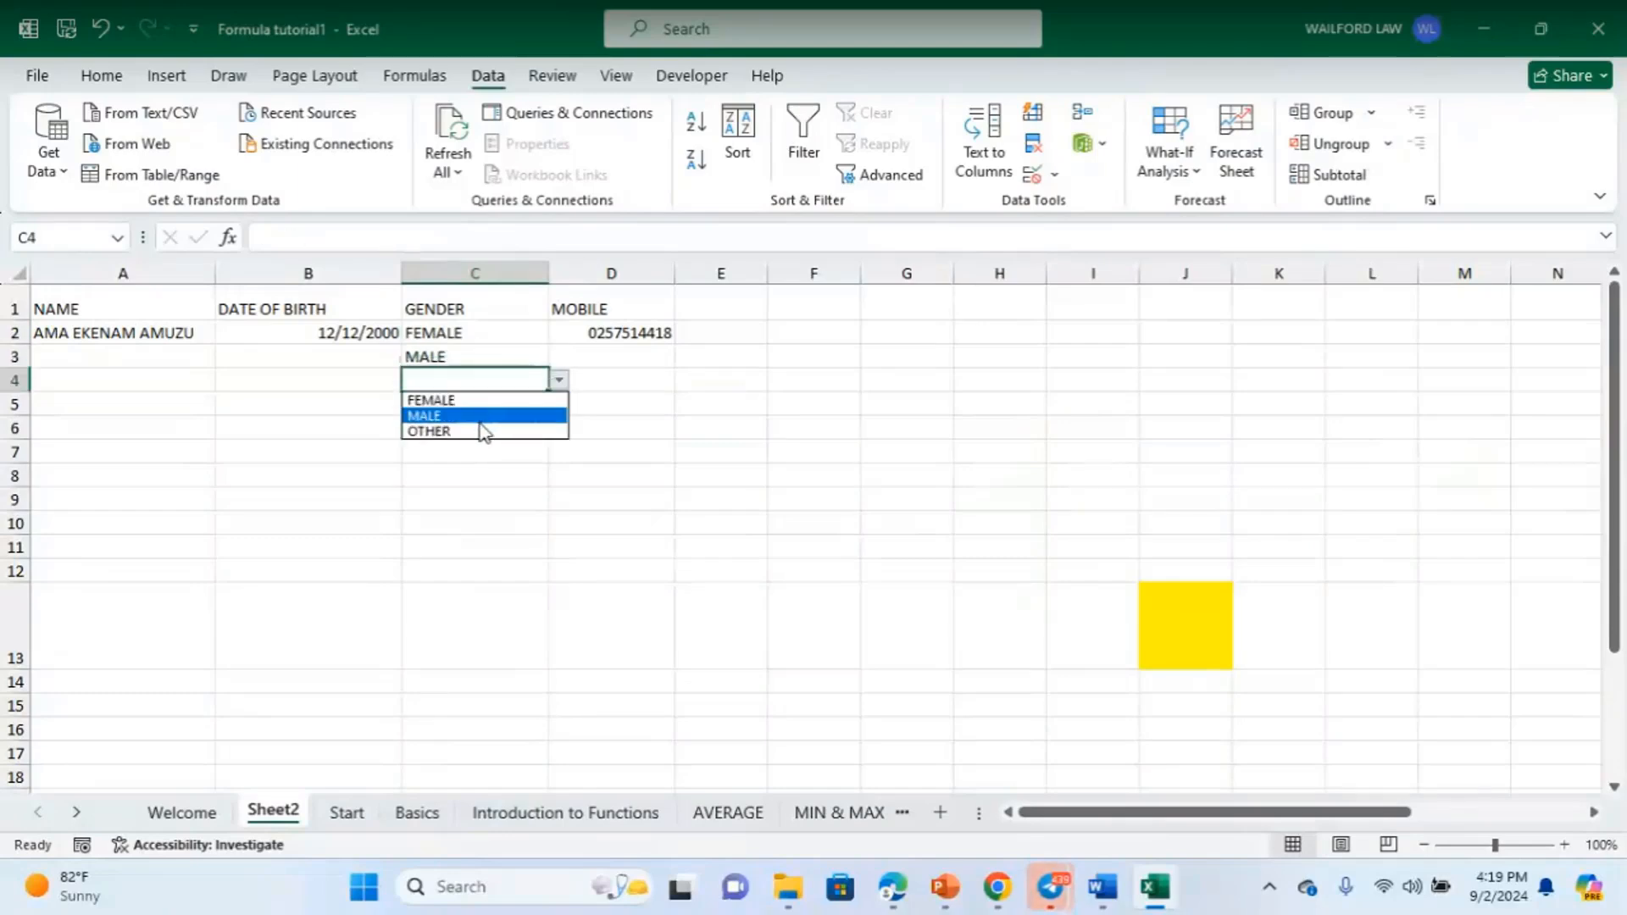
{"action": "left_click", "coordinate": [483, 431]}
{"action": "key", "text": "Return"}
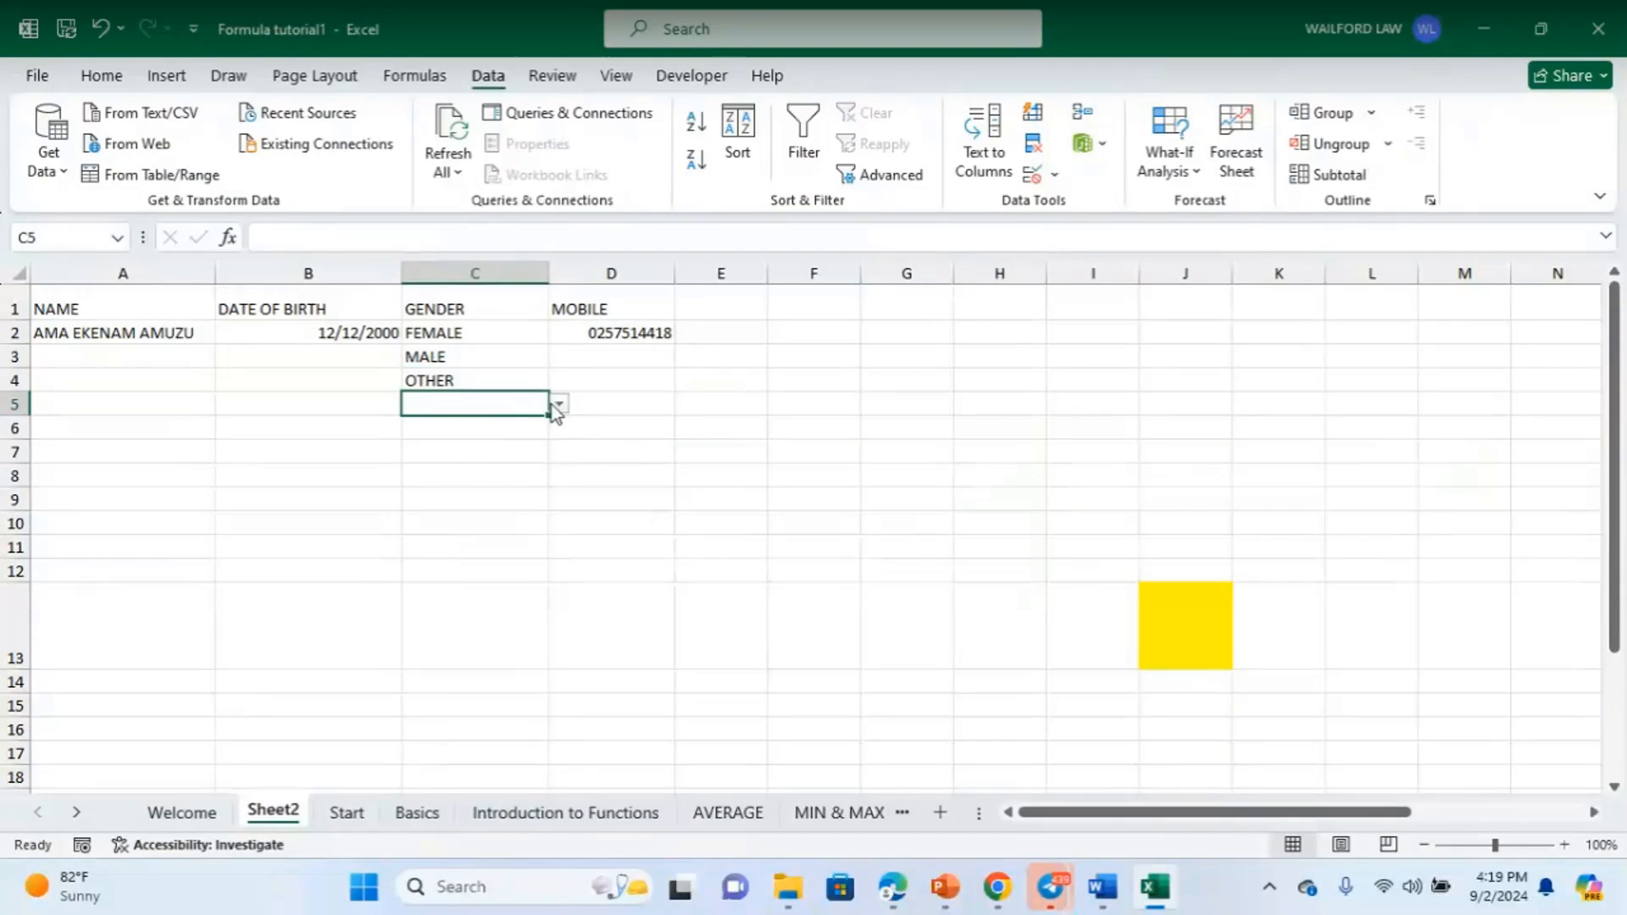
- Settle C5 on FEMALE after trying each option, and pick MALE for C6
{"action": "left_click", "coordinate": [559, 404]}
{"action": "left_click", "coordinate": [454, 421]}
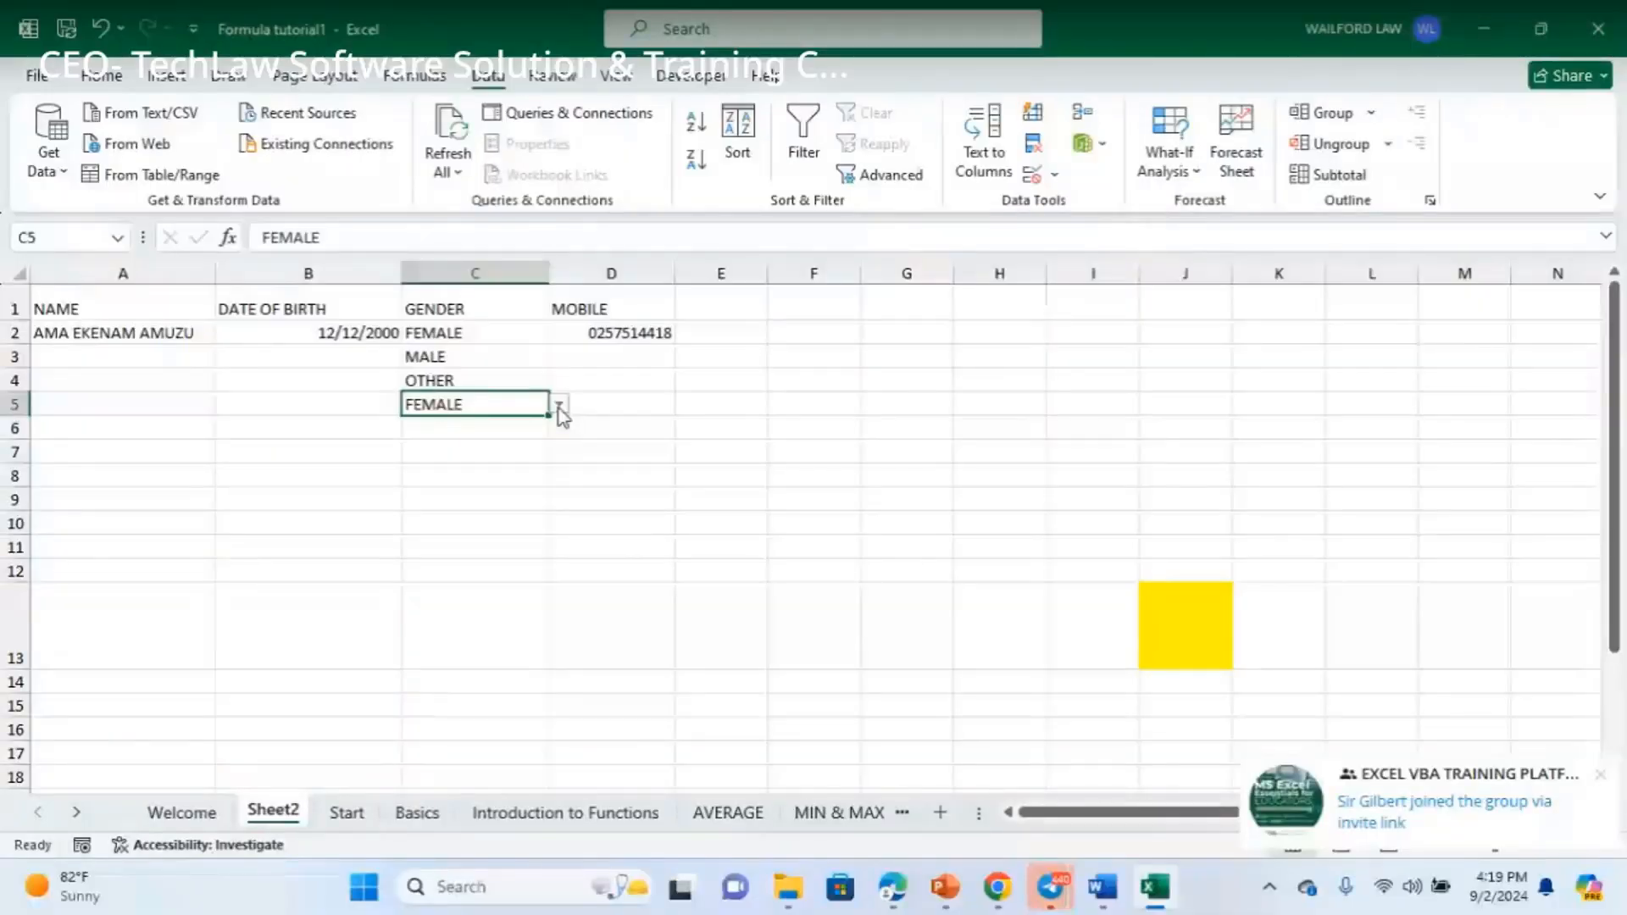
{"action": "left_click", "coordinate": [558, 407]}
{"action": "left_click", "coordinate": [509, 439]}
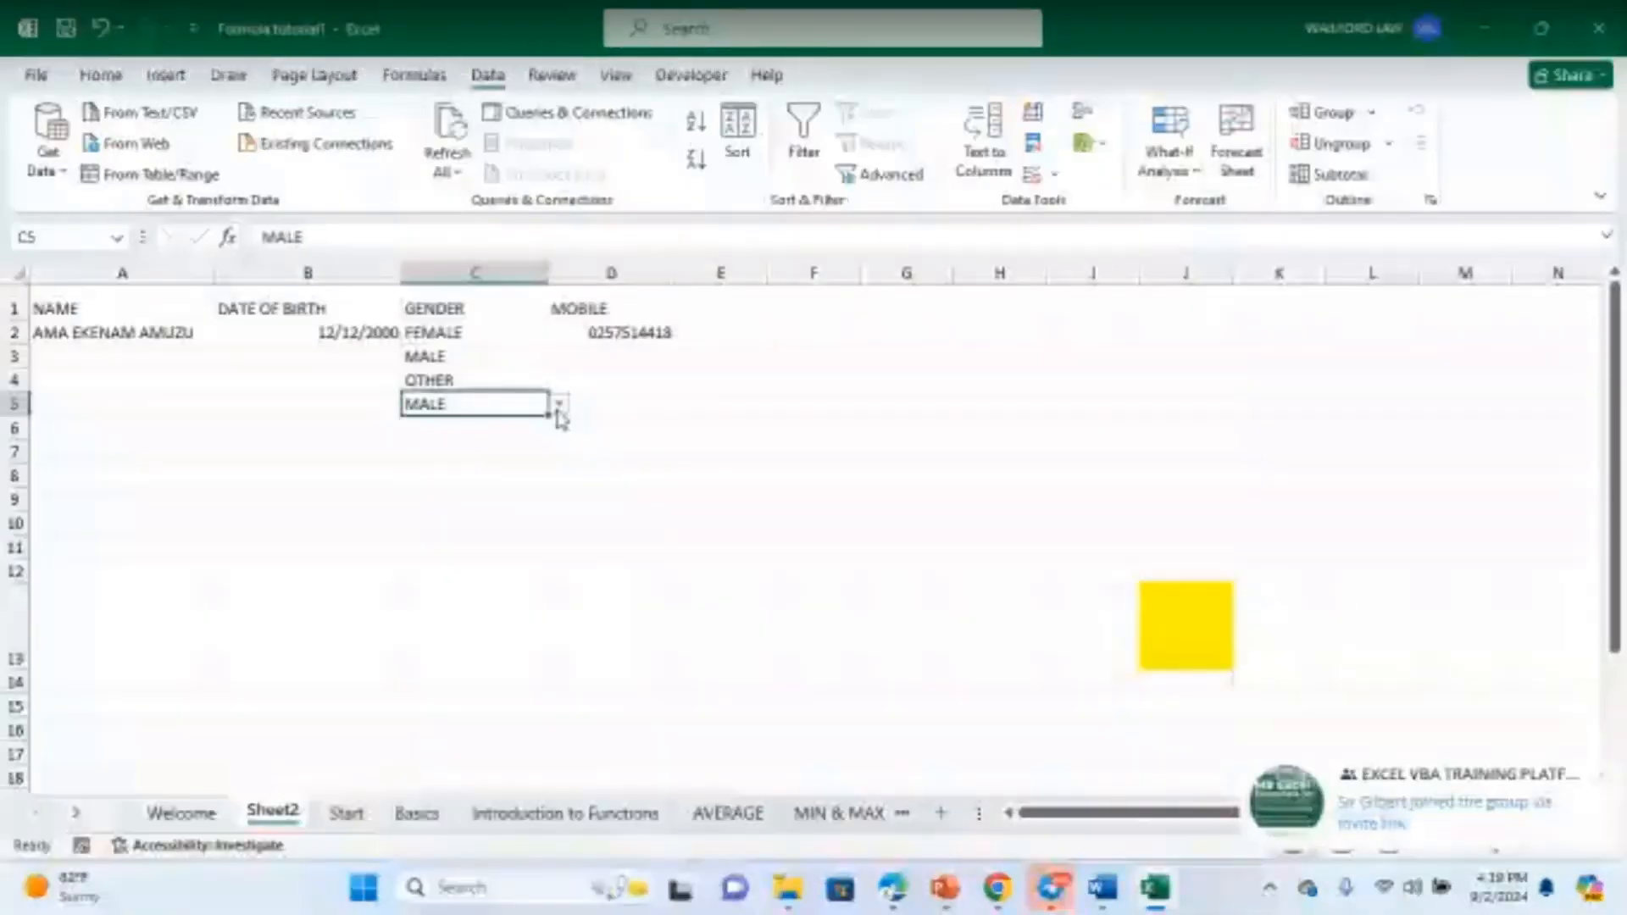
{"action": "left_click", "coordinate": [558, 404]}
{"action": "left_click", "coordinate": [539, 454]}
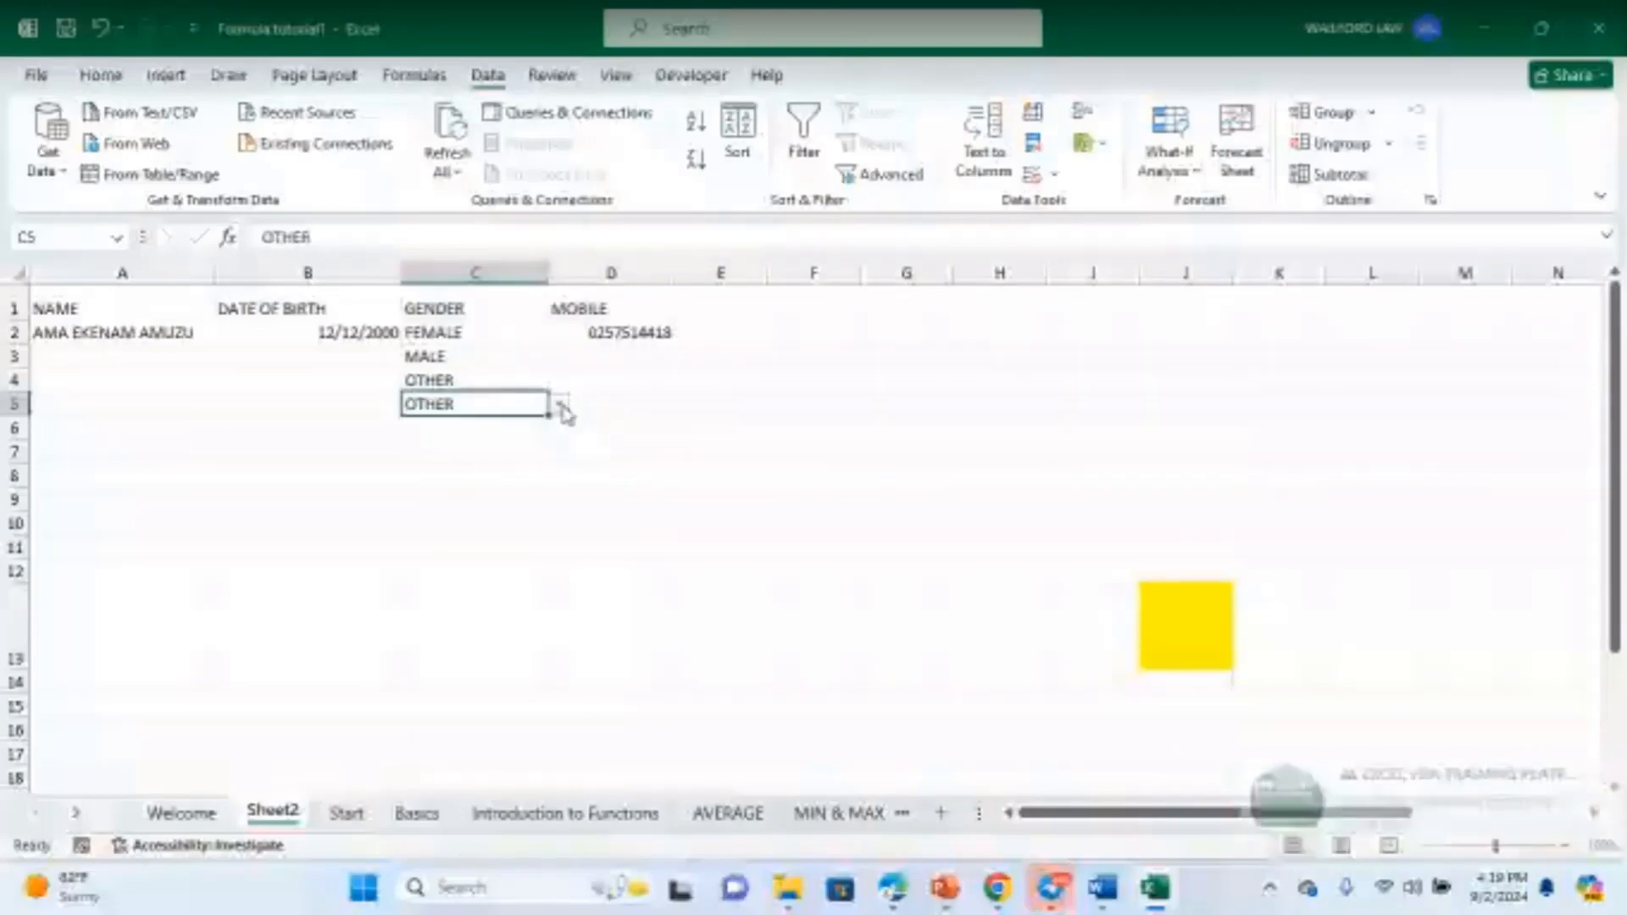
{"action": "left_click", "coordinate": [558, 405]}
{"action": "left_click", "coordinate": [534, 424]}
{"action": "left_click", "coordinate": [534, 428]}
{"action": "left_click", "coordinate": [558, 428]}
{"action": "left_click", "coordinate": [509, 462]}
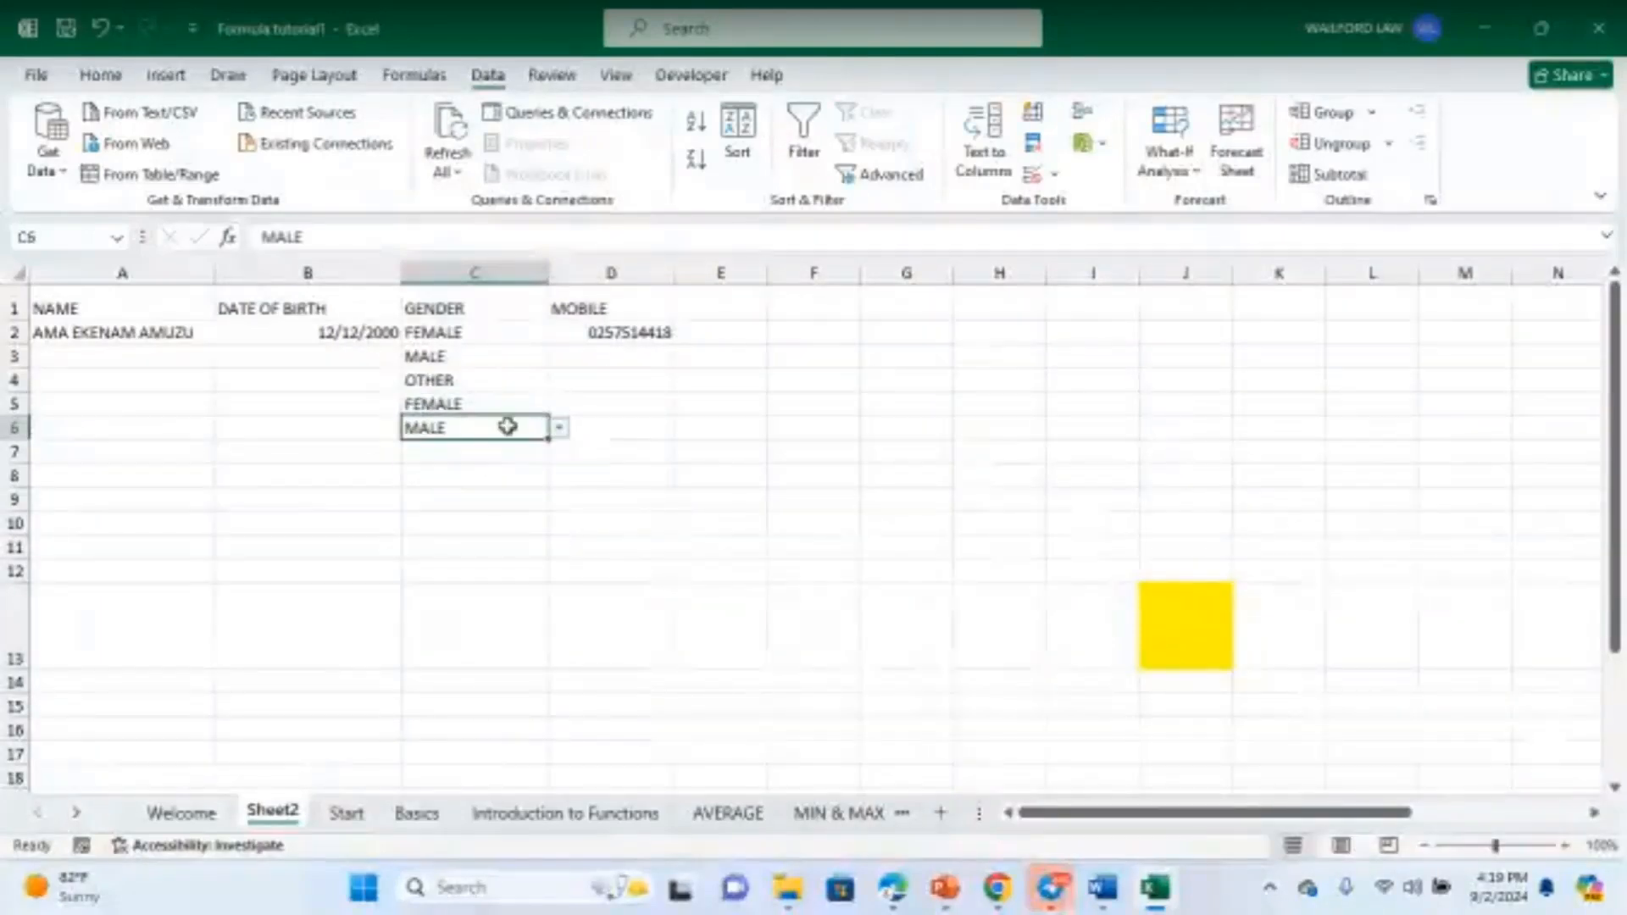
{"action": "left_click", "coordinate": [567, 402]}
{"action": "left_click", "coordinate": [456, 452]}
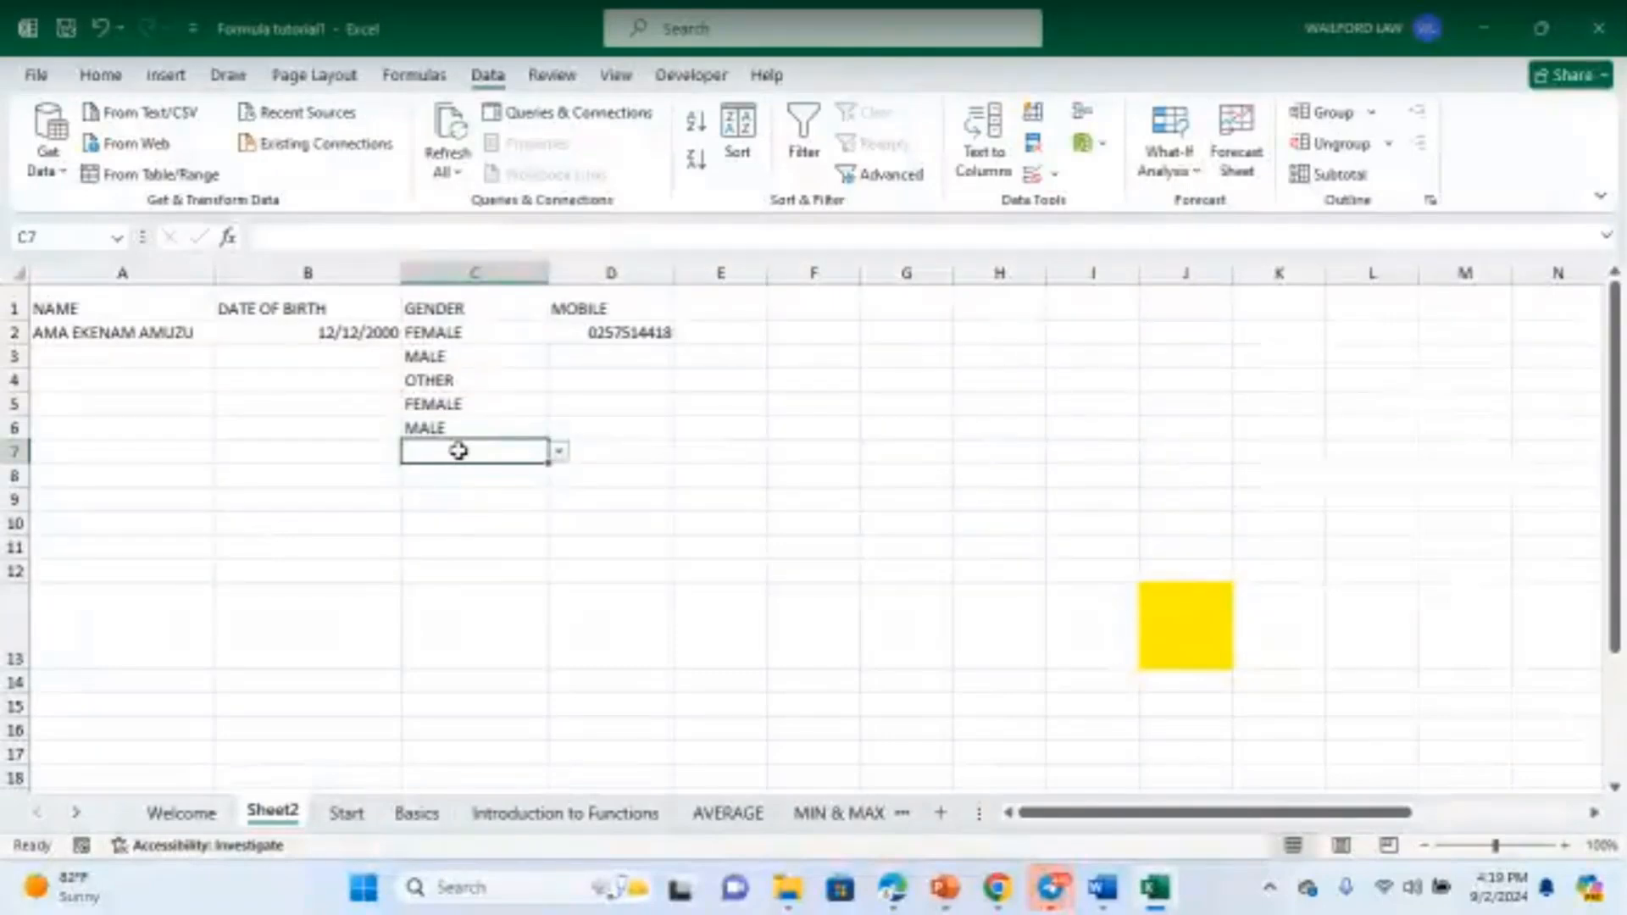
{"action": "type", "text": "UN"}
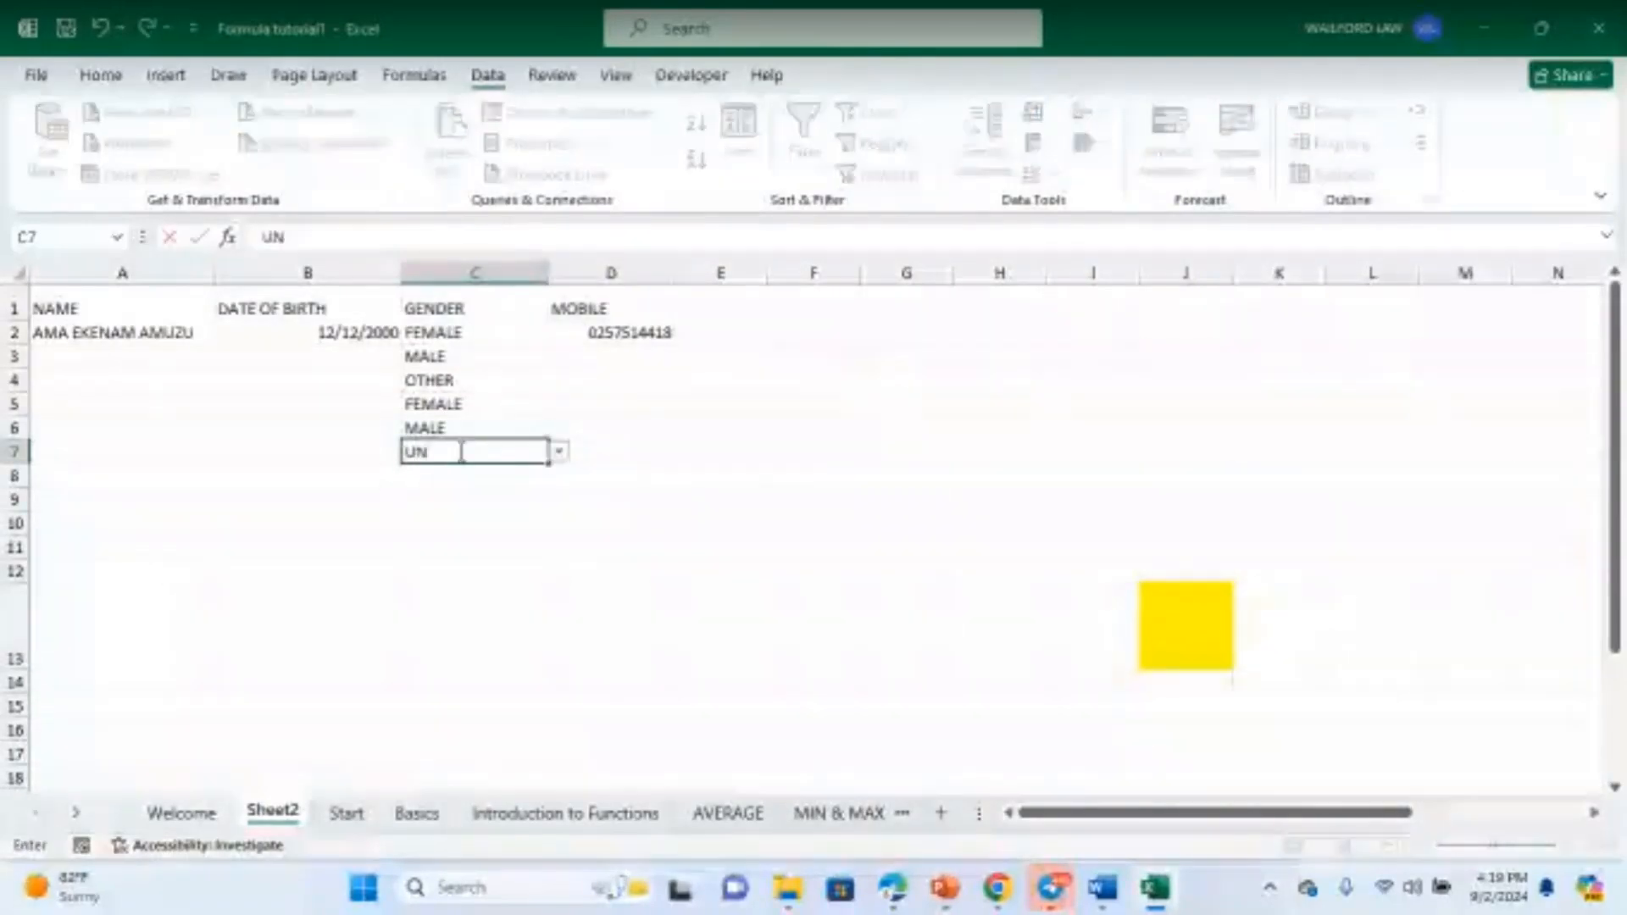
{"action": "type", "text": "C"}
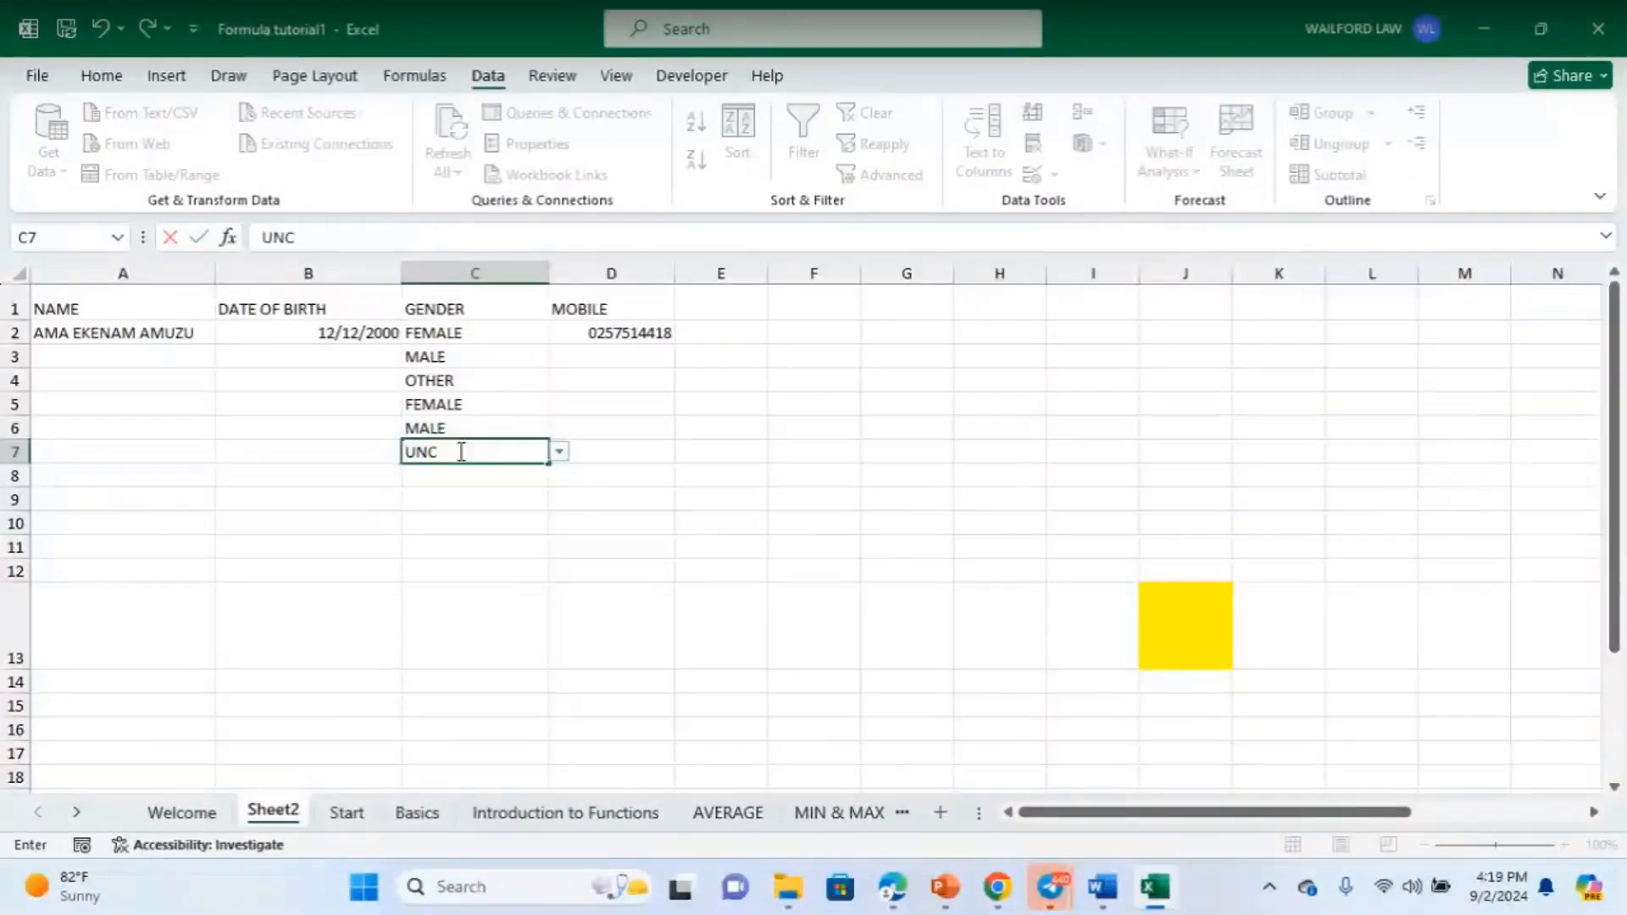
{"action": "type", "text": "LE"}
{"action": "key", "text": "Return"}
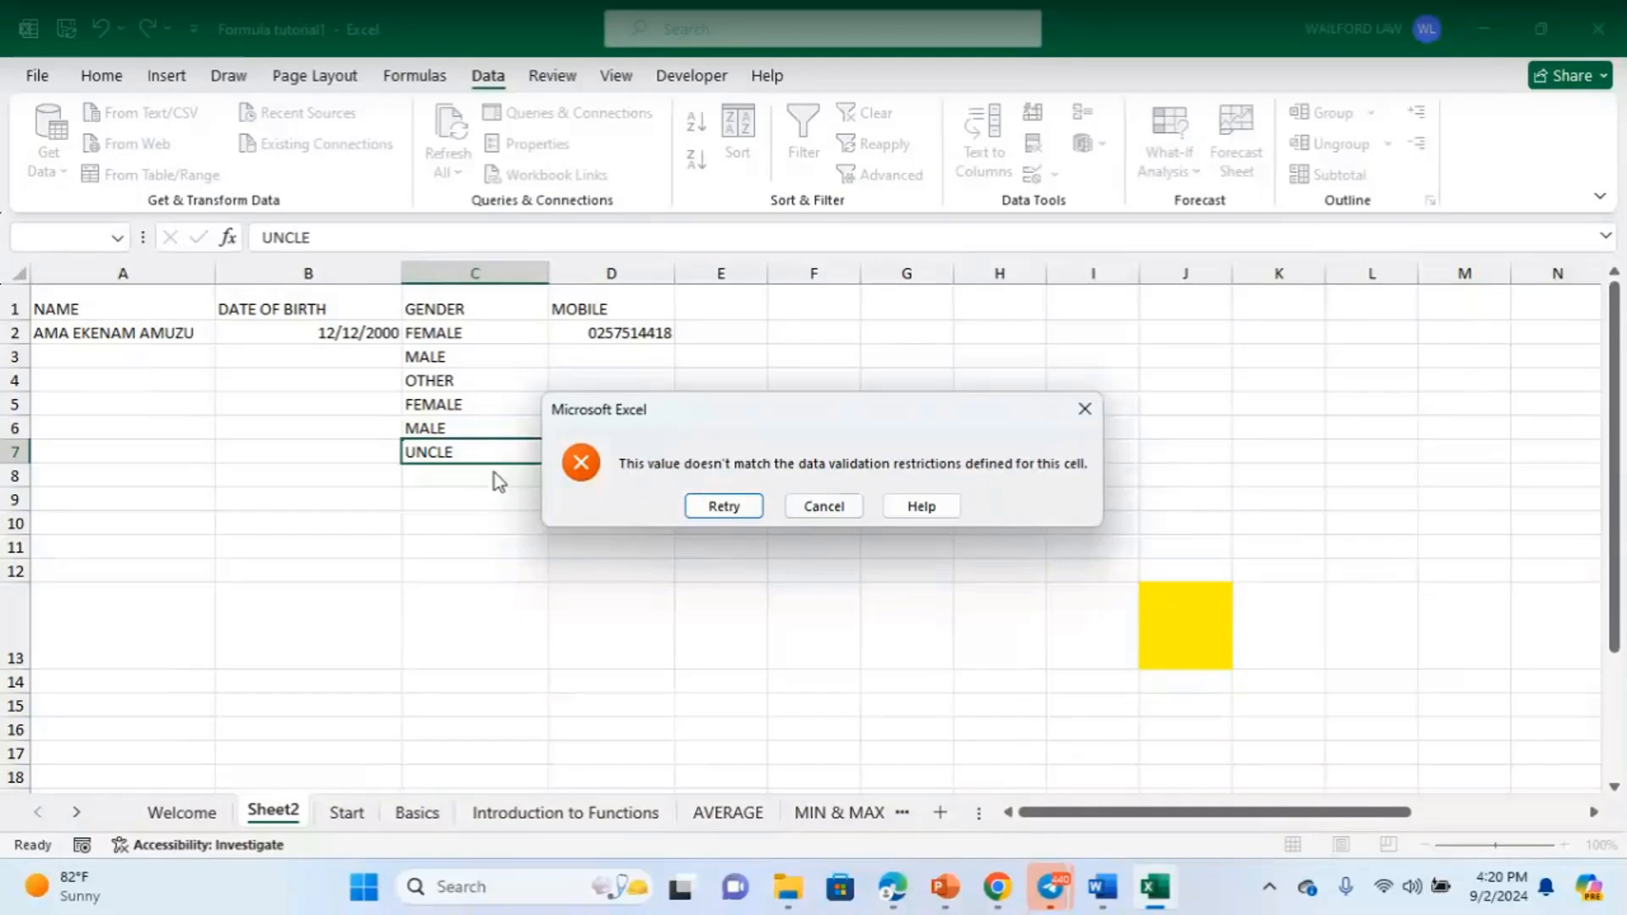
{"action": "left_click_drag", "start_coordinate": [725, 424], "coordinate": [1051, 454]}
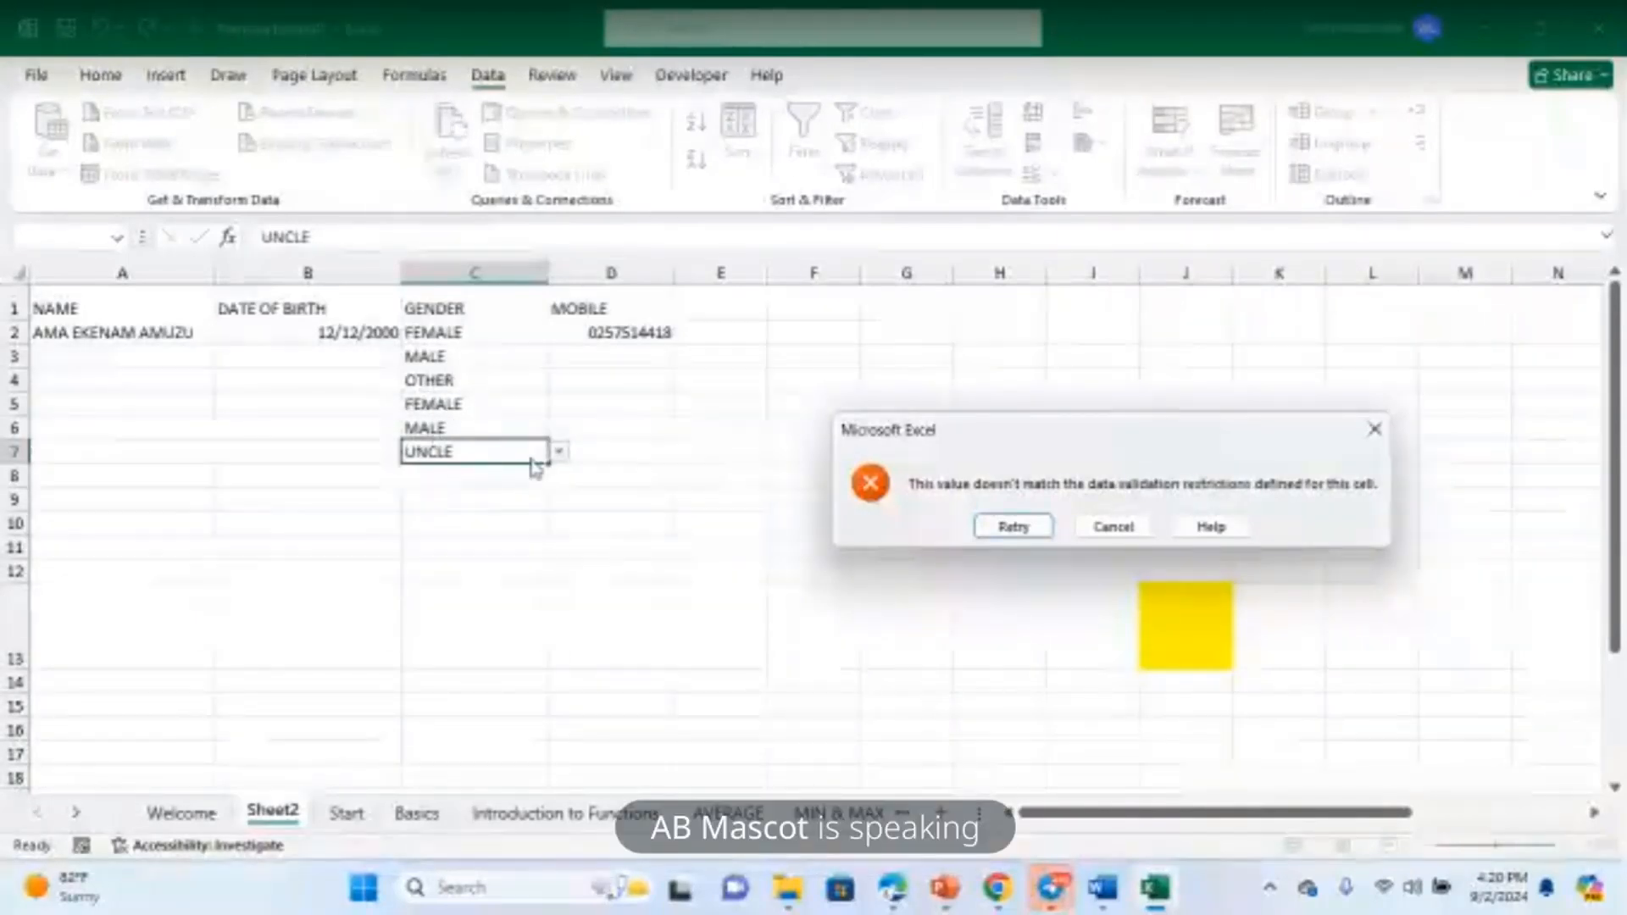
{"action": "left_click", "coordinate": [1113, 526]}
{"action": "left_click", "coordinate": [477, 494]}
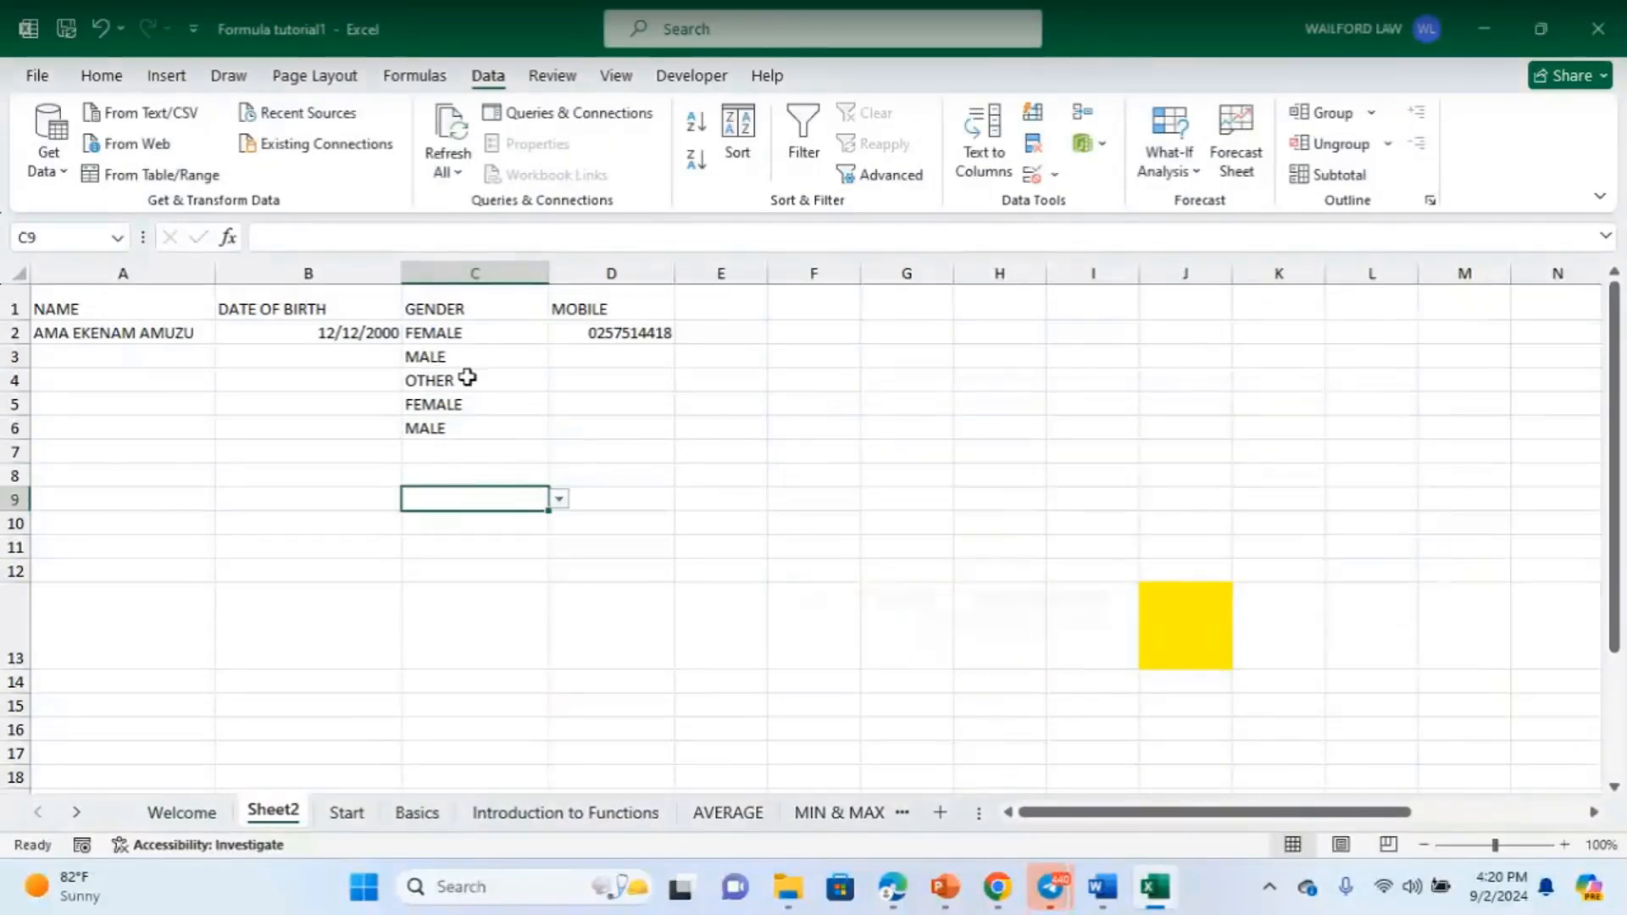
{"action": "left_click", "coordinate": [443, 456]}
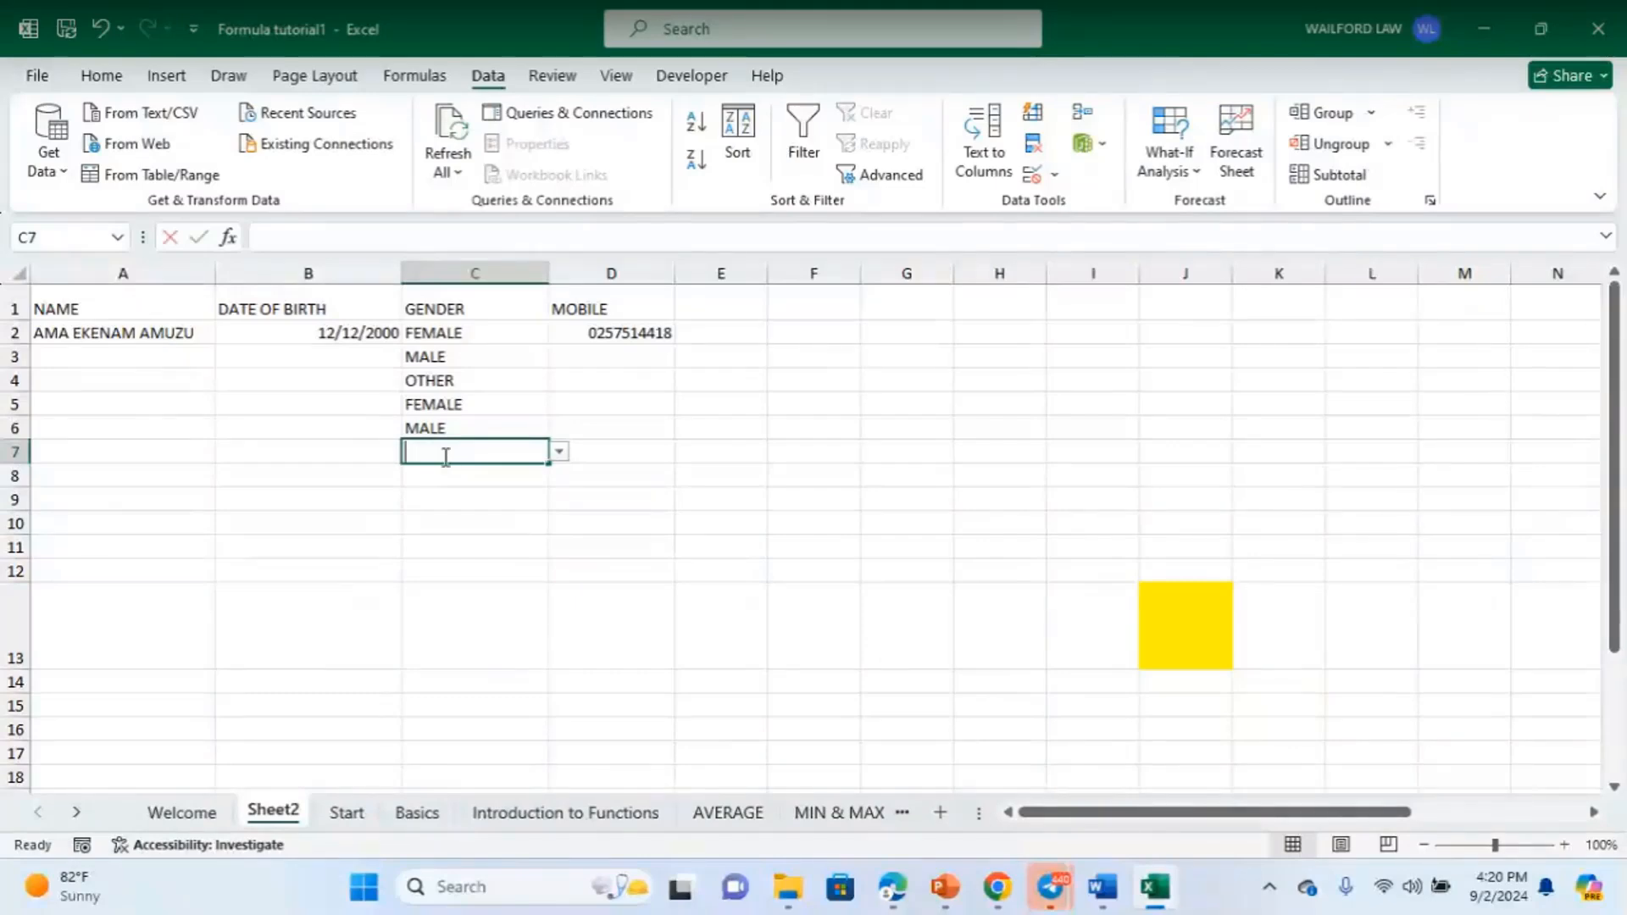
- Enter HEGBH in C7 to test the validation, then clear C2's entry
{"action": "type", "text": "HEGBH"}
{"action": "key", "text": "Return"}
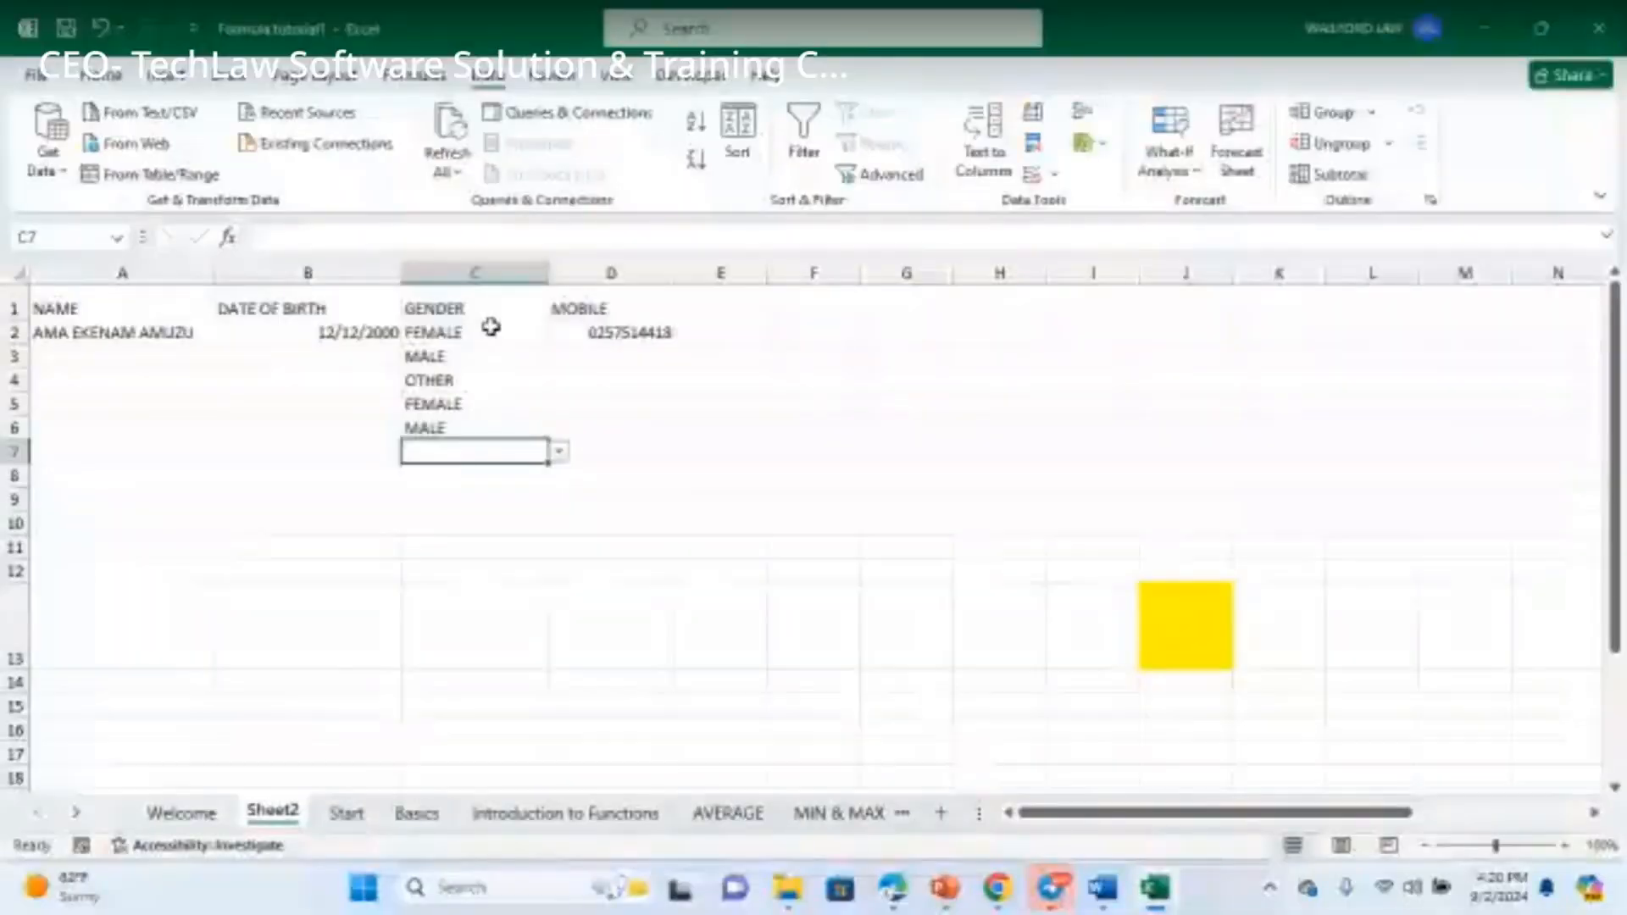
{"action": "left_click_drag", "start_coordinate": [491, 330], "coordinate": [491, 434]}
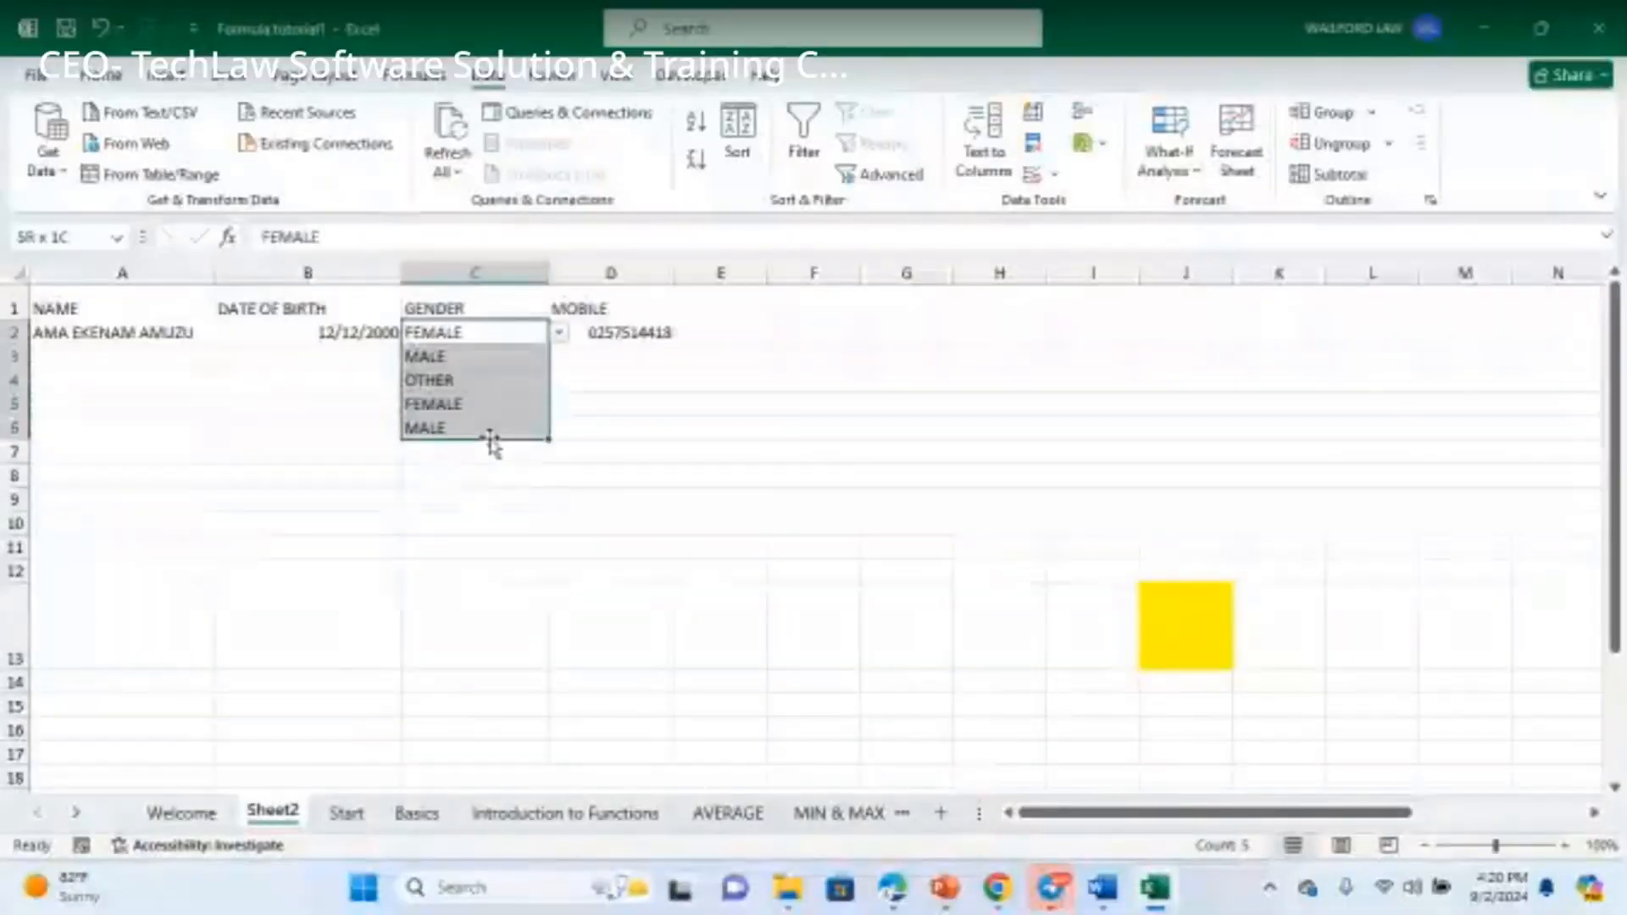
{"action": "key", "text": "BackSpace"}
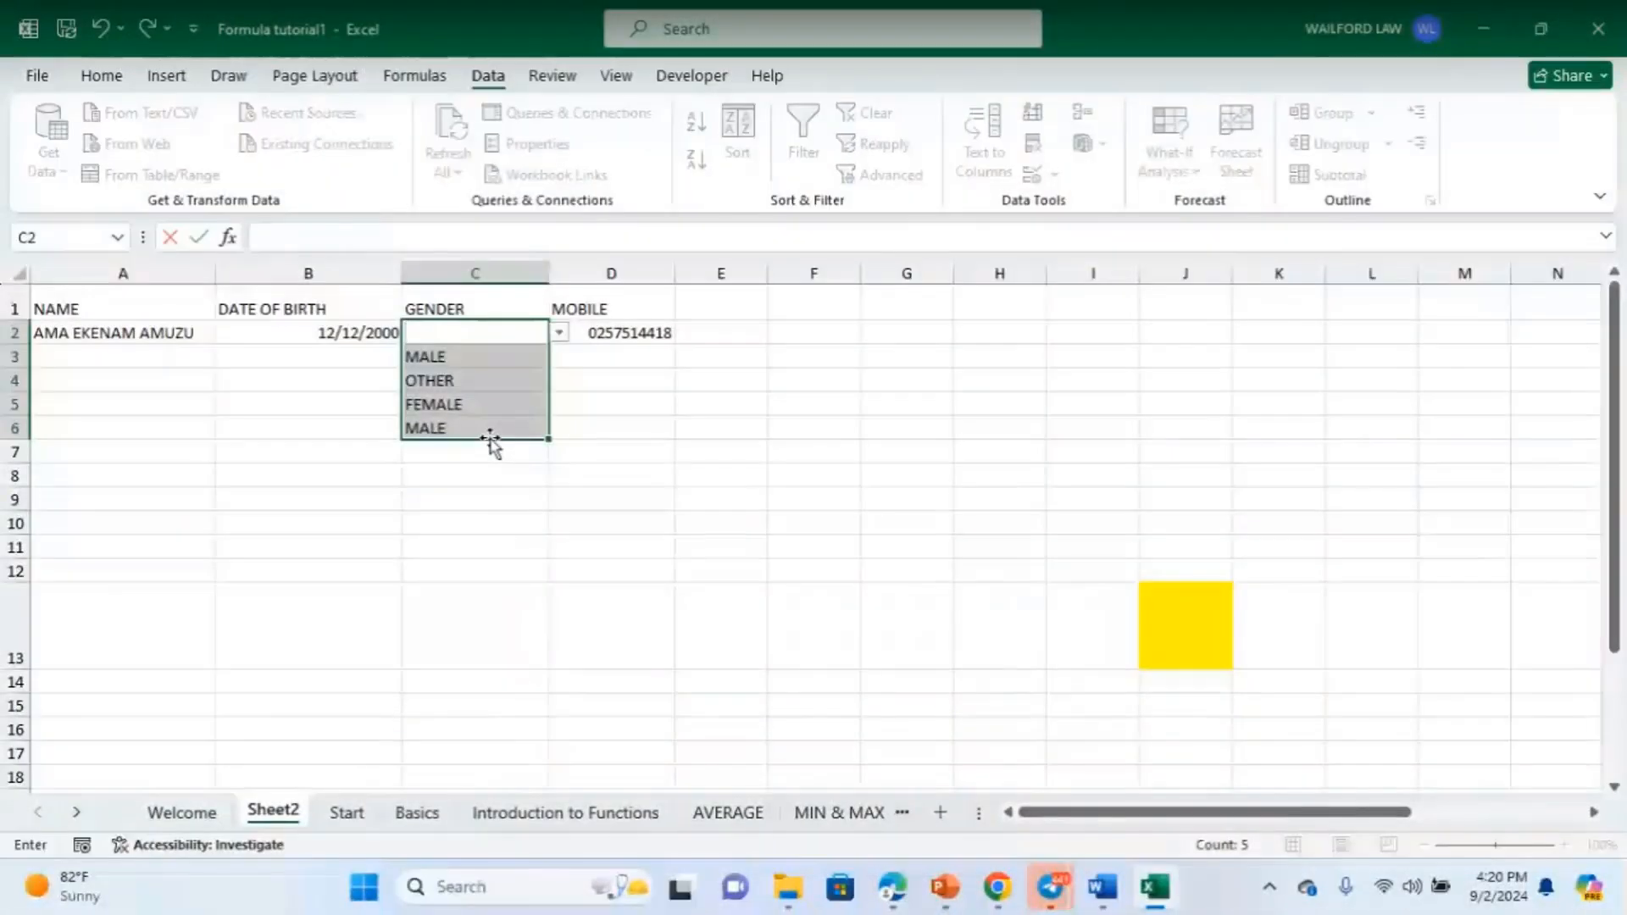
- Delete the remaining gender entries in C2:C7 and select the whole GENDER column
{"action": "left_click", "coordinate": [508, 480]}
{"action": "left_click_drag", "start_coordinate": [480, 334], "coordinate": [497, 440]}
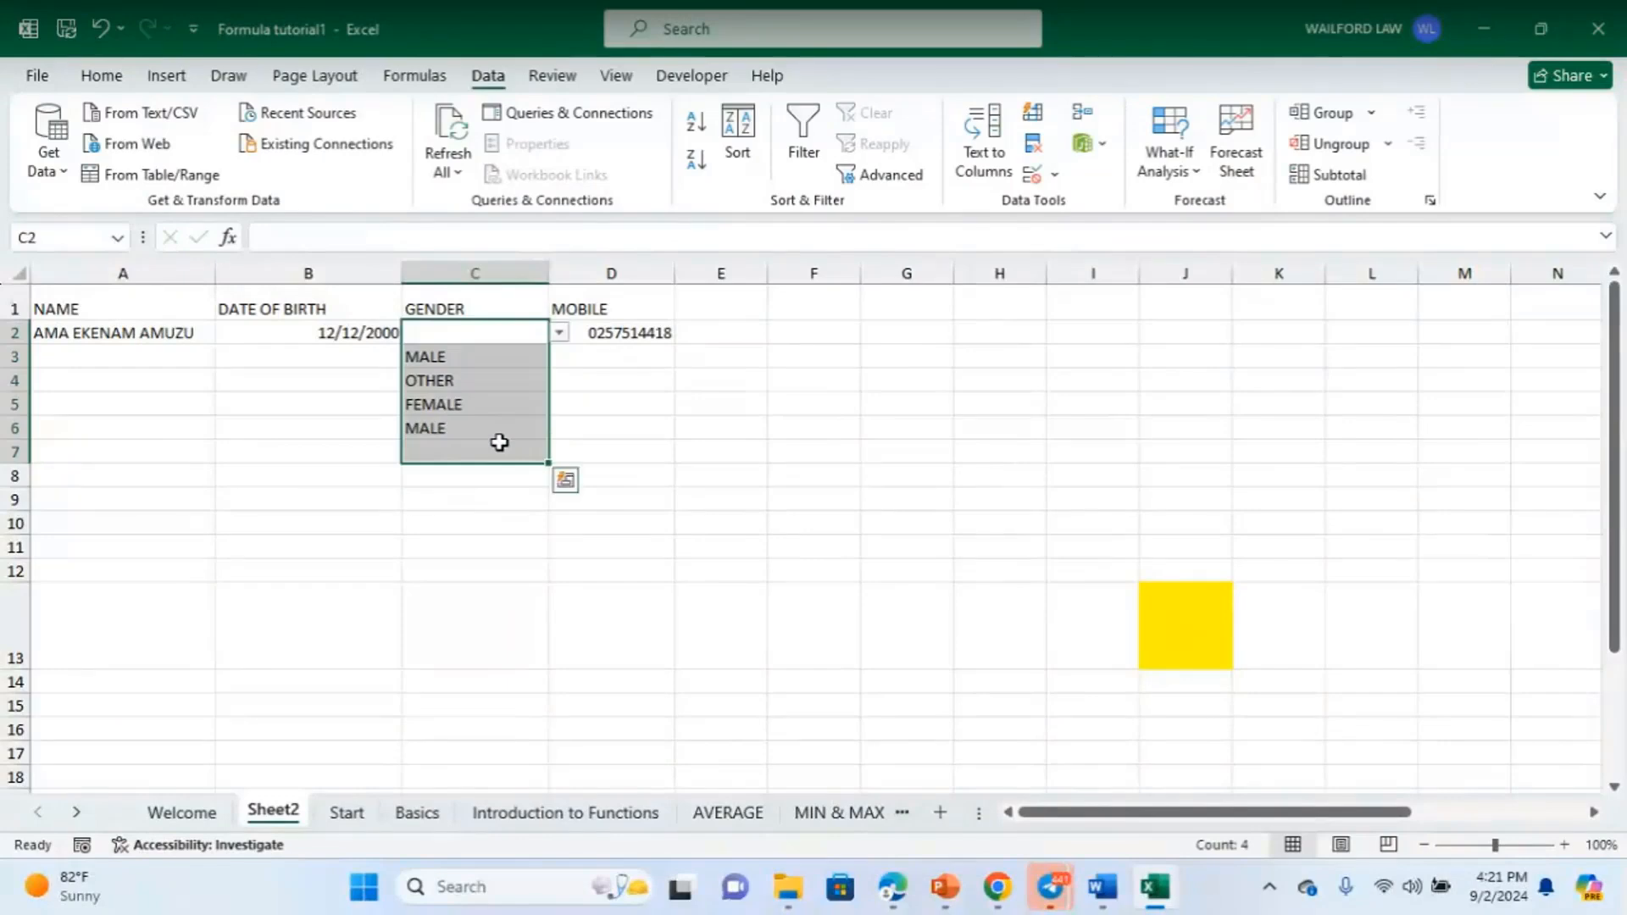
{"action": "left_click", "coordinate": [499, 441]}
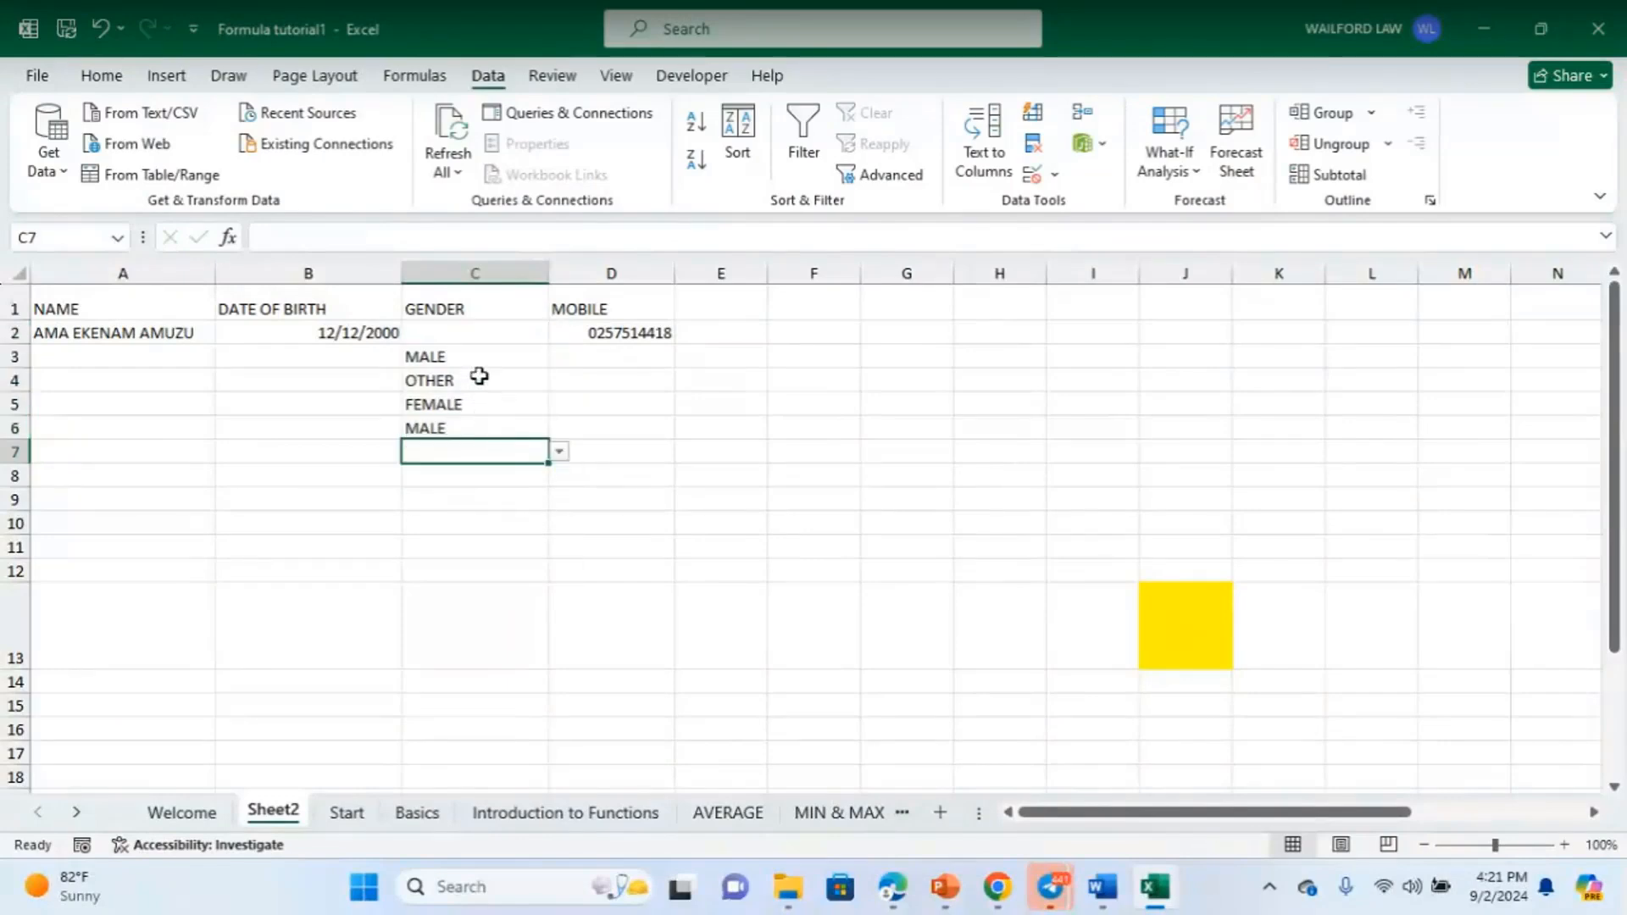
{"action": "left_click_drag", "start_coordinate": [490, 333], "coordinate": [502, 441]}
{"action": "key", "text": "Delete"}
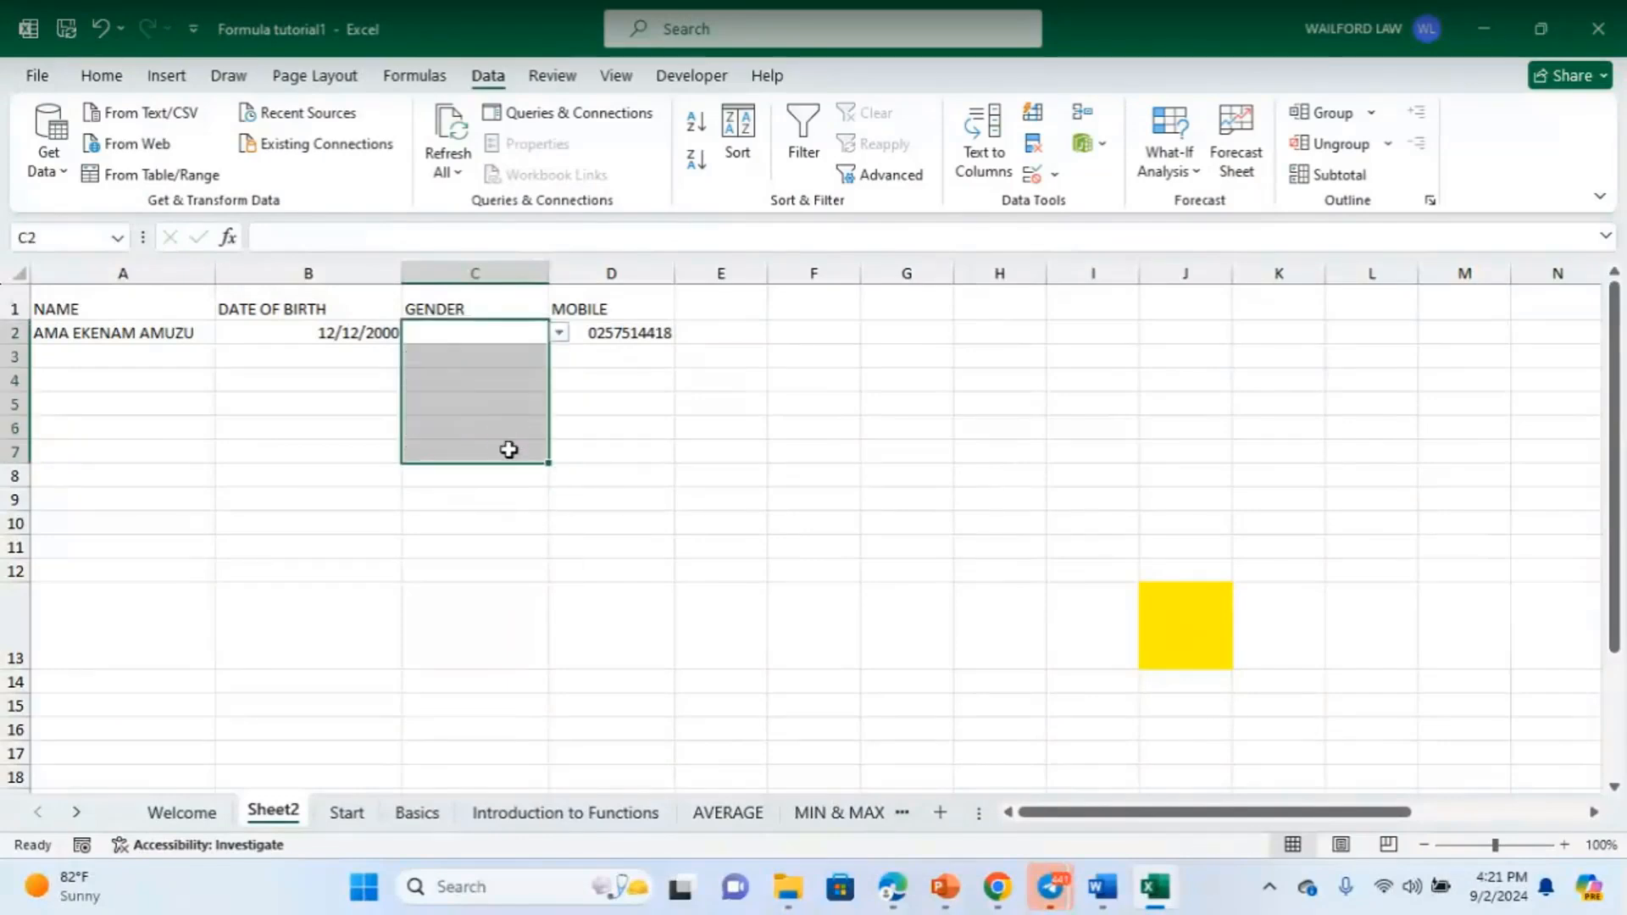
{"action": "left_click", "coordinate": [704, 542]}
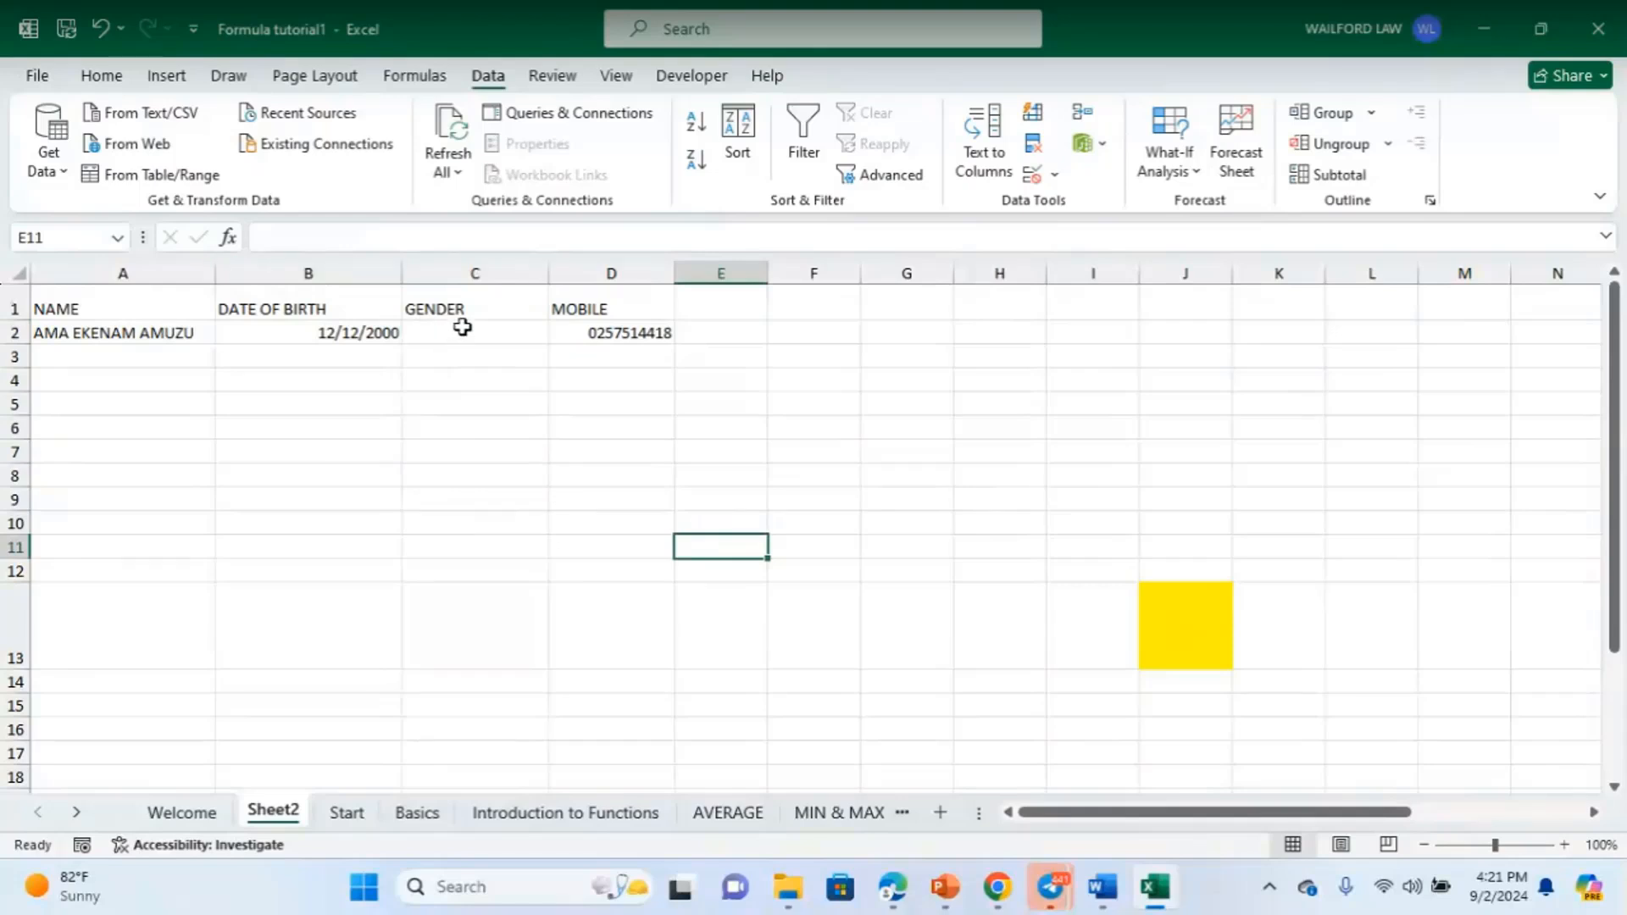
{"action": "left_click", "coordinate": [463, 329]}
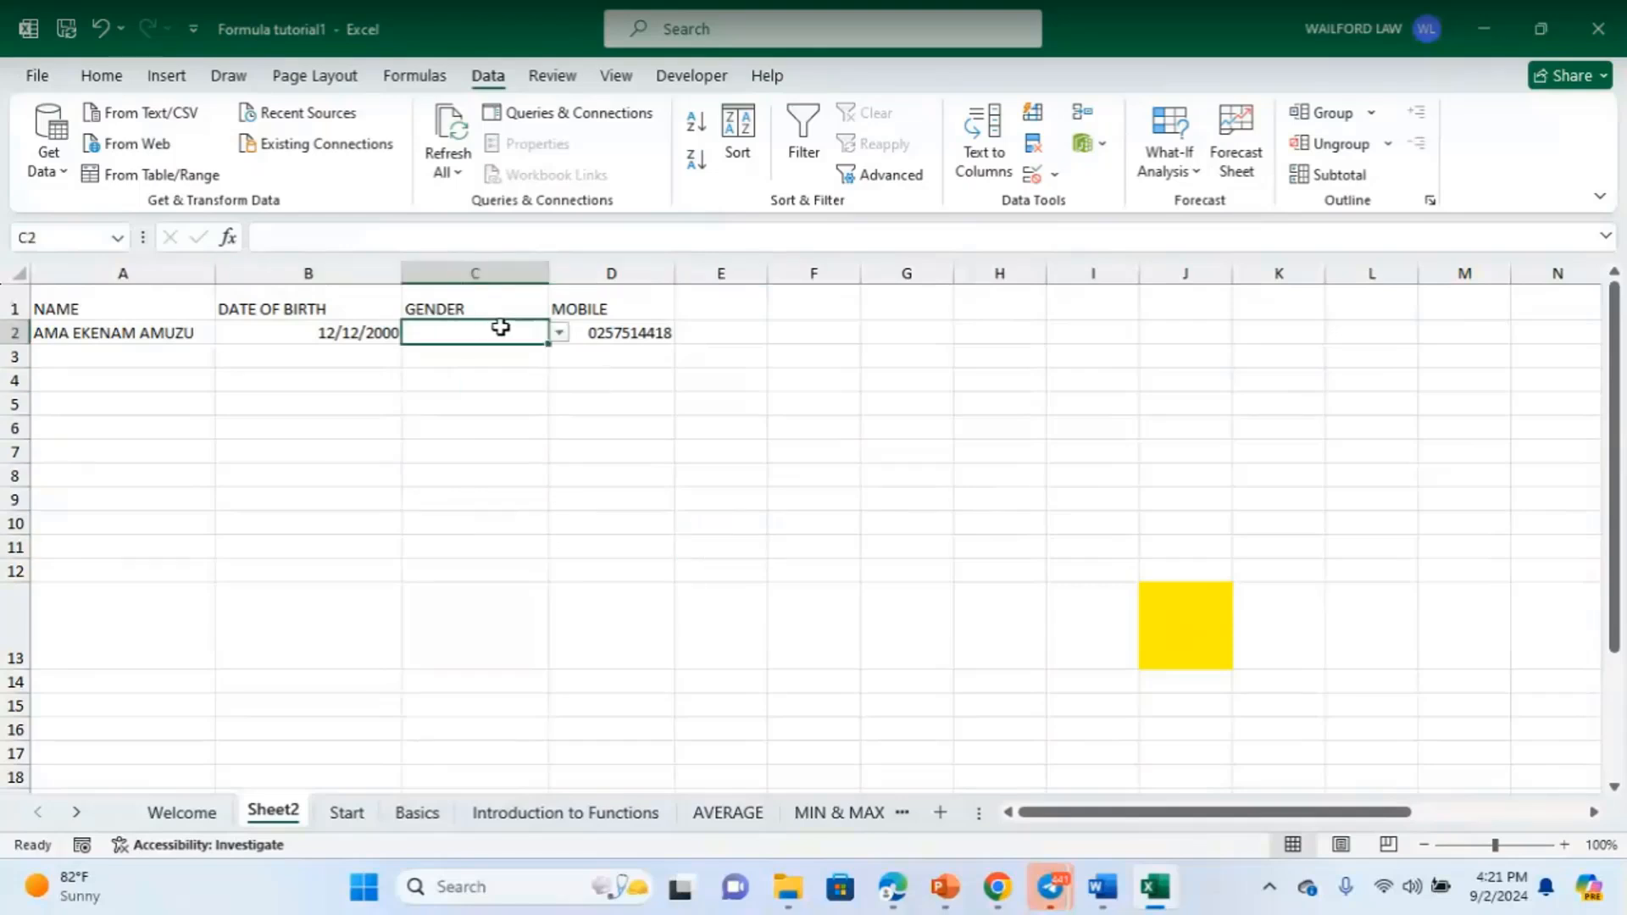
{"action": "left_click", "coordinate": [506, 274]}
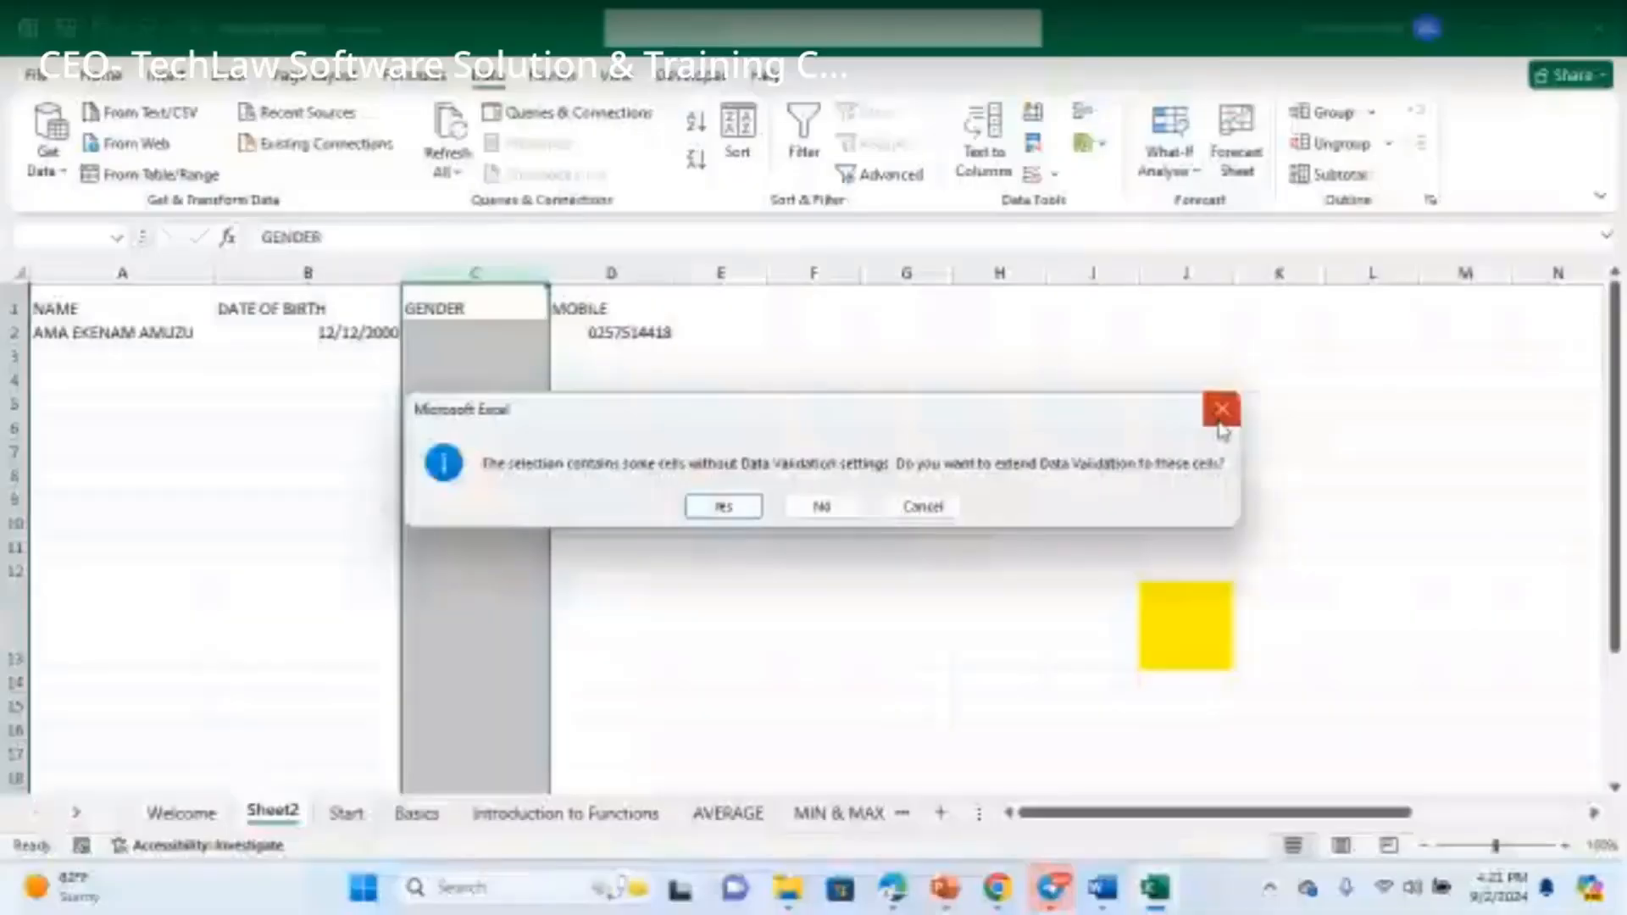
- Reselect the GENDER cells from C2 down and open Data Validation's Input Message tab
{"action": "left_click", "coordinate": [922, 506]}
{"action": "left_click", "coordinate": [515, 334]}
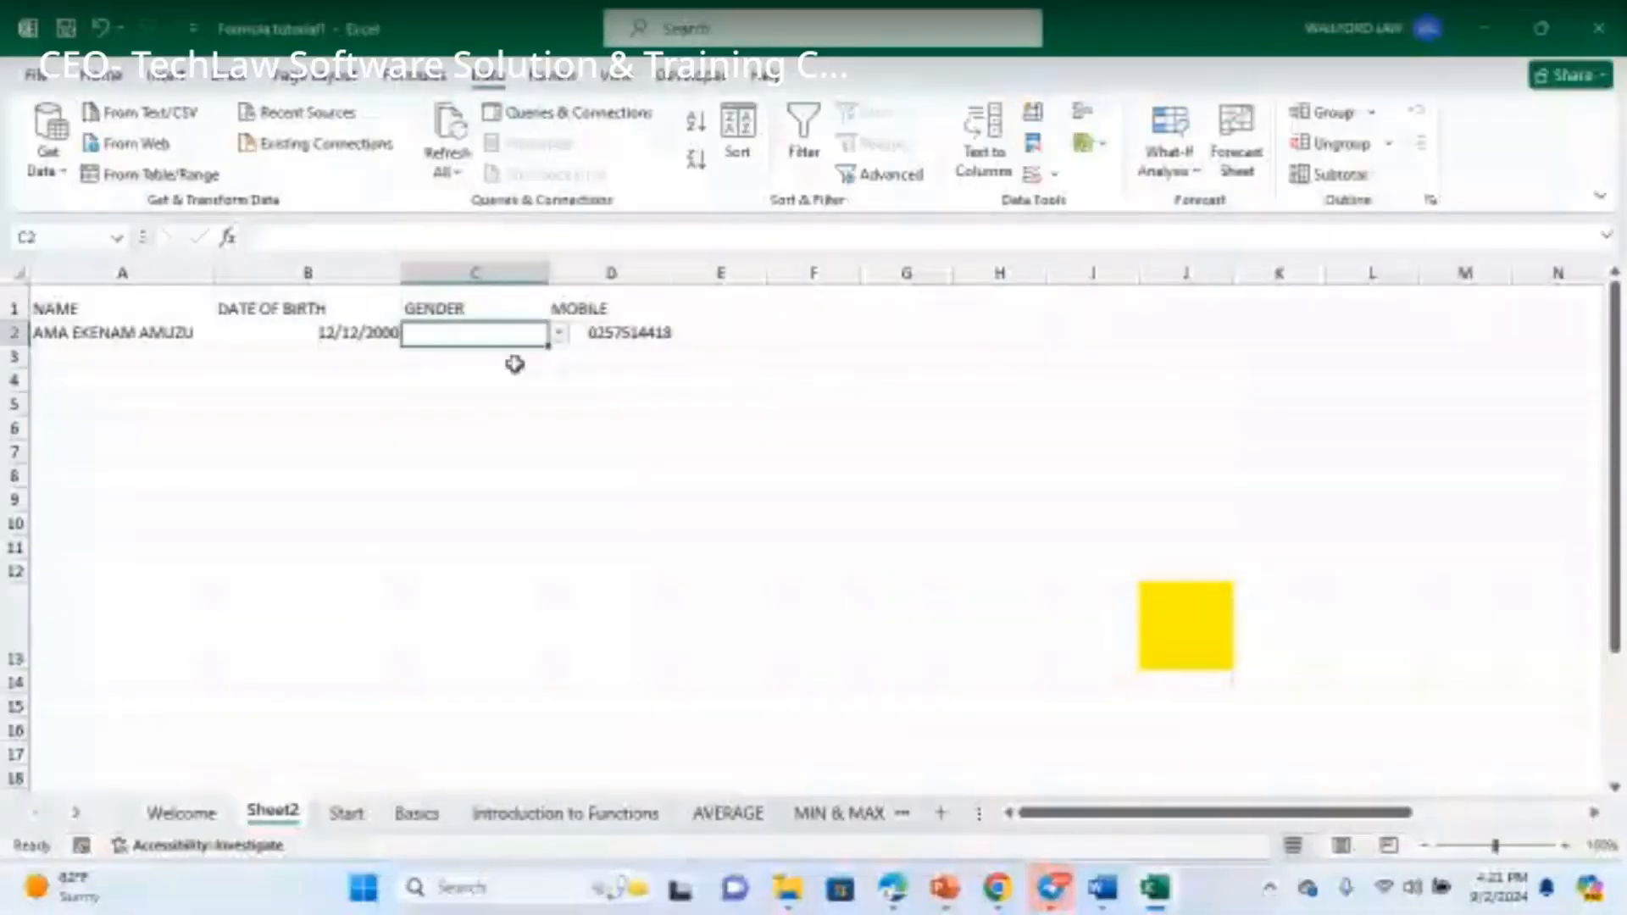
{"action": "left_click_drag", "start_coordinate": [515, 364], "coordinate": [526, 516]}
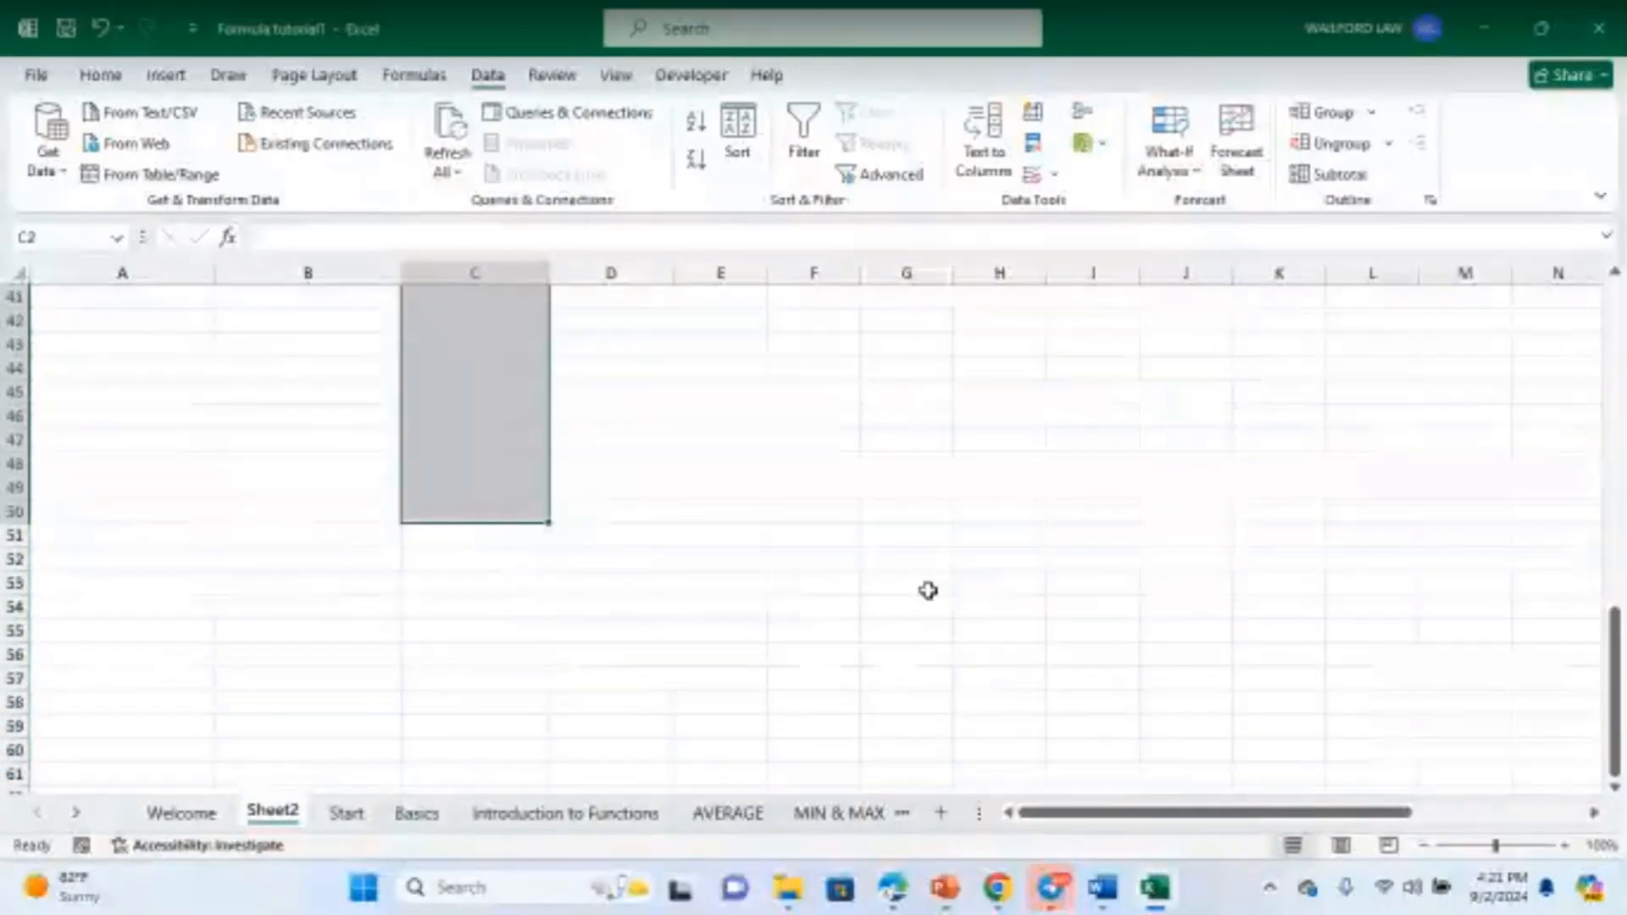
{"action": "scroll", "coordinate": [928, 591], "scroll_direction": "up", "scroll_amount": 13}
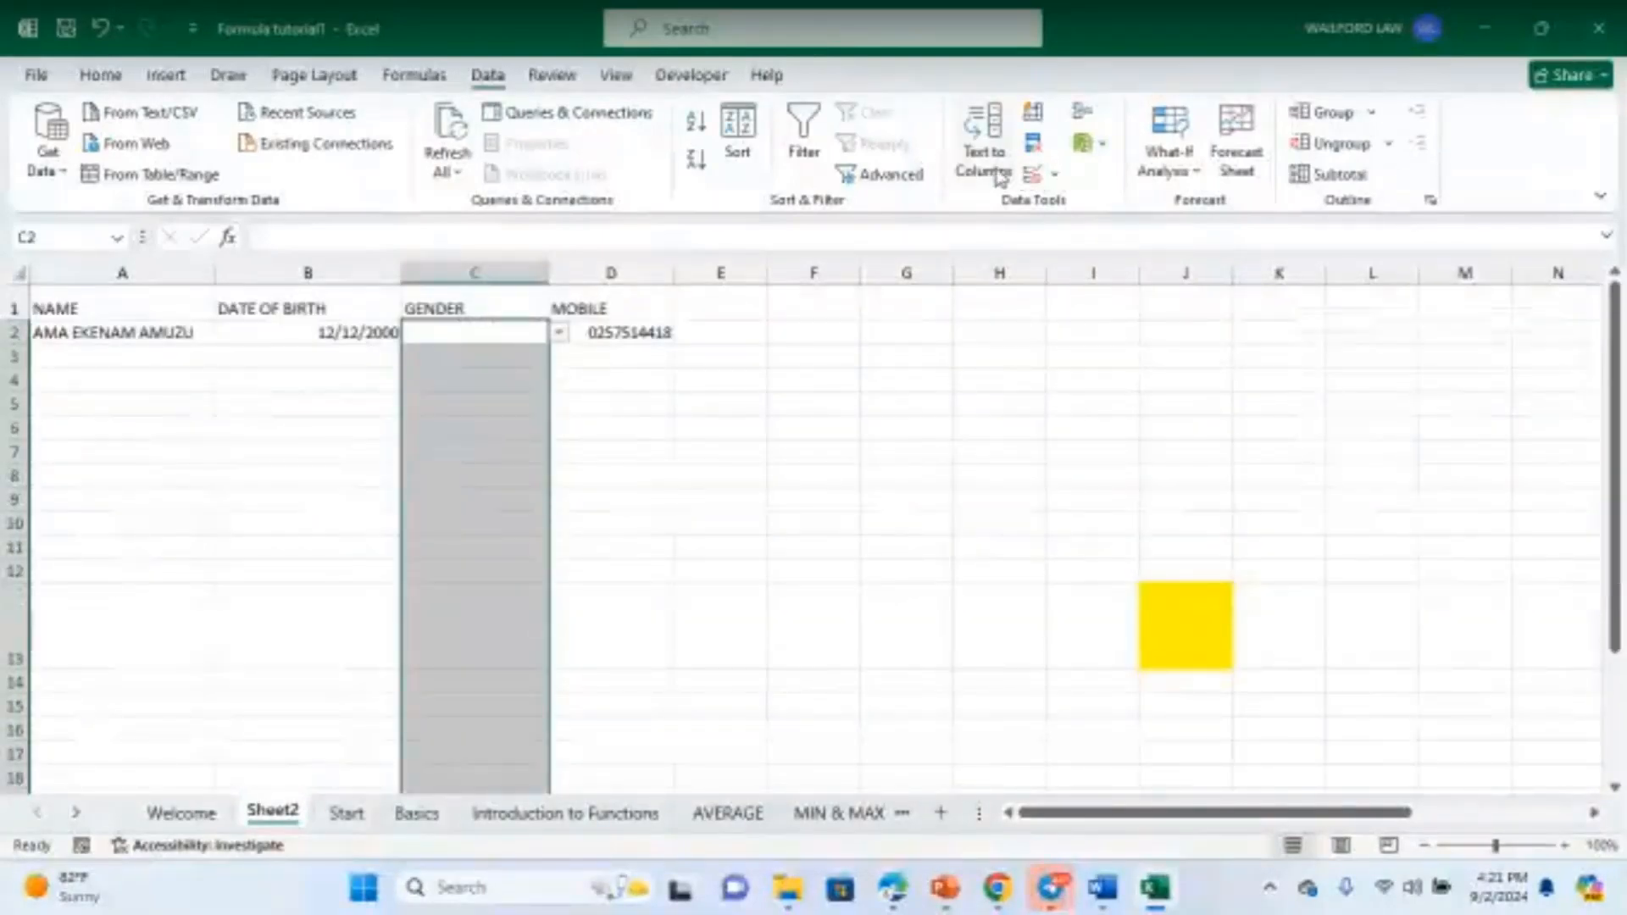
{"action": "left_click", "coordinate": [1033, 174]}
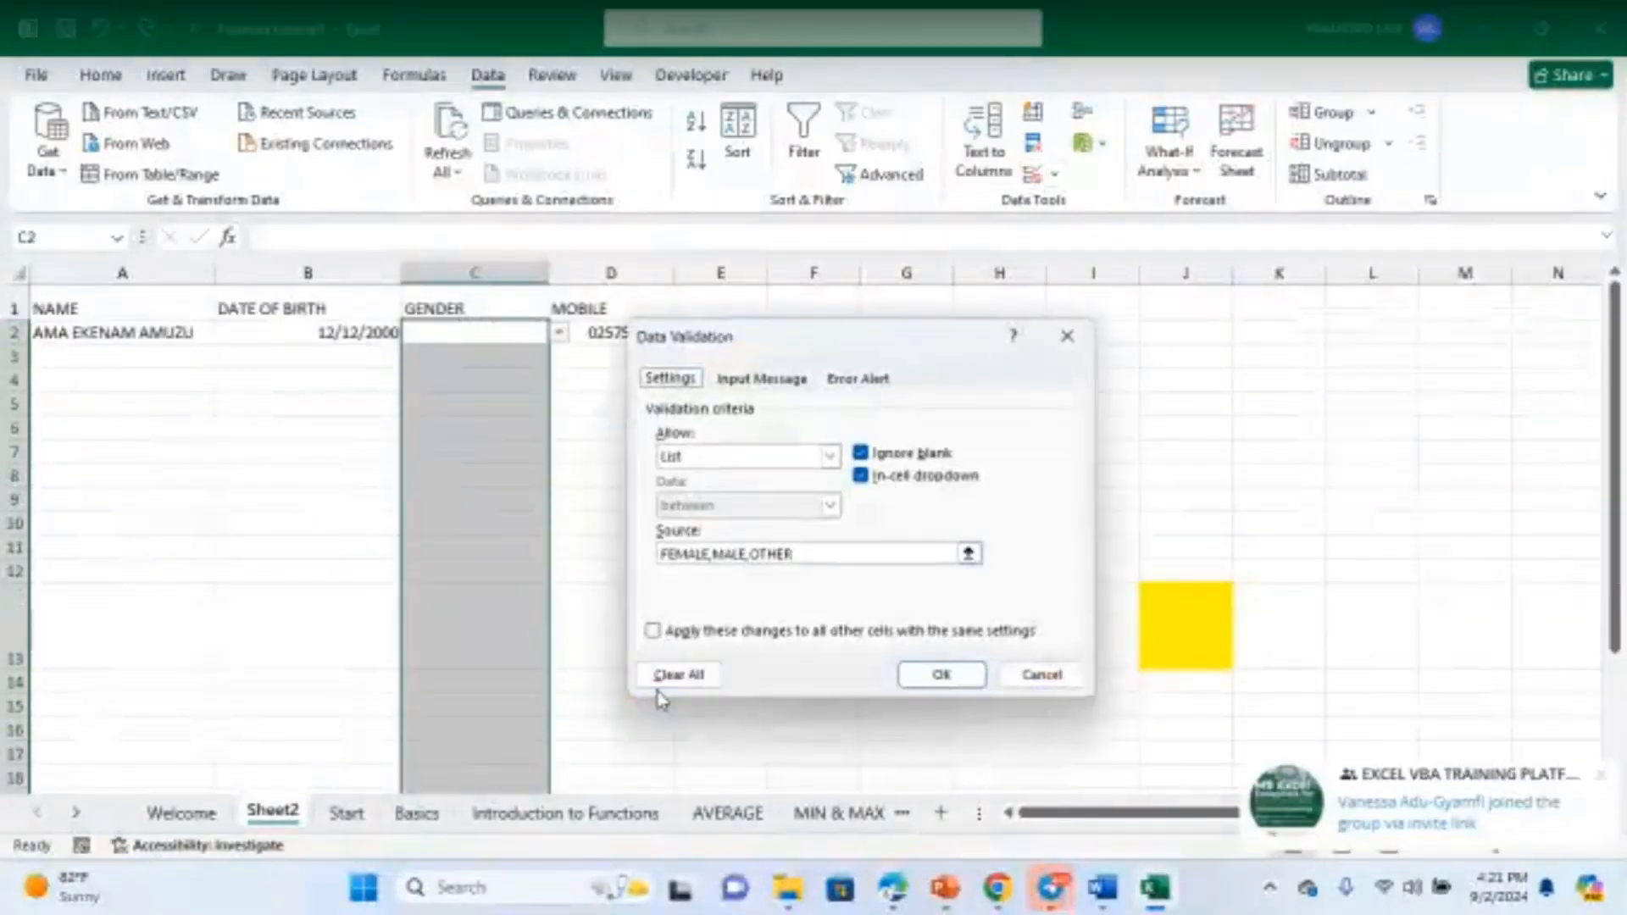
{"action": "left_click", "coordinate": [743, 383]}
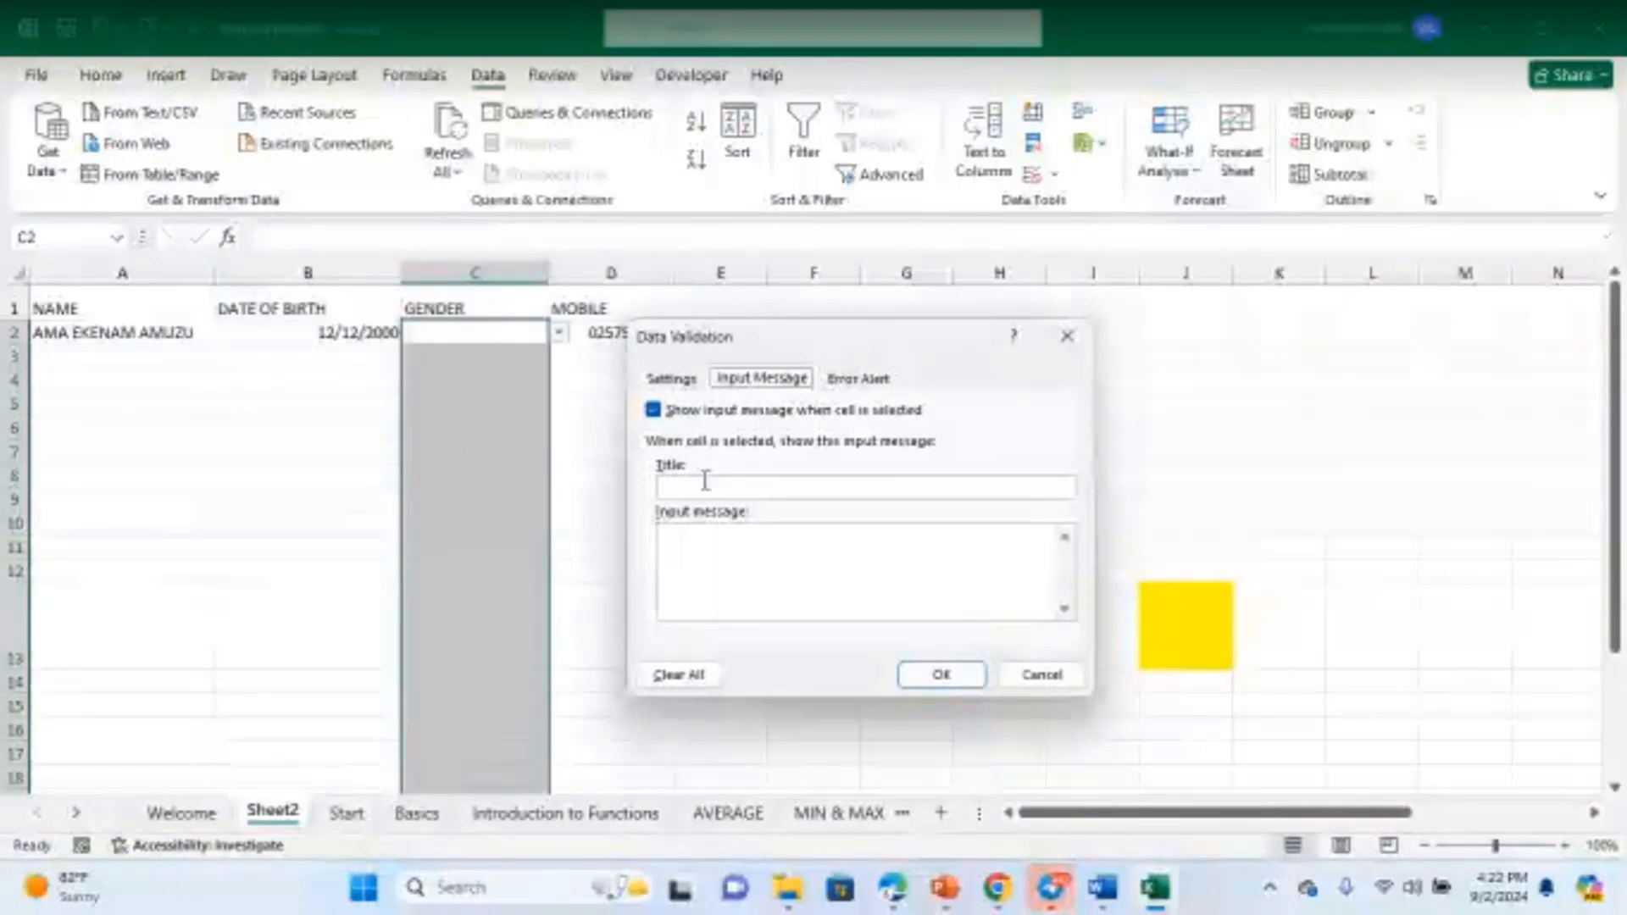
- Enter the input message 'CLICK ON THE A DROPDOWN ARROW TO SELECT GENDER', fixing typos, and confirm
{"action": "left_click", "coordinate": [693, 539]}
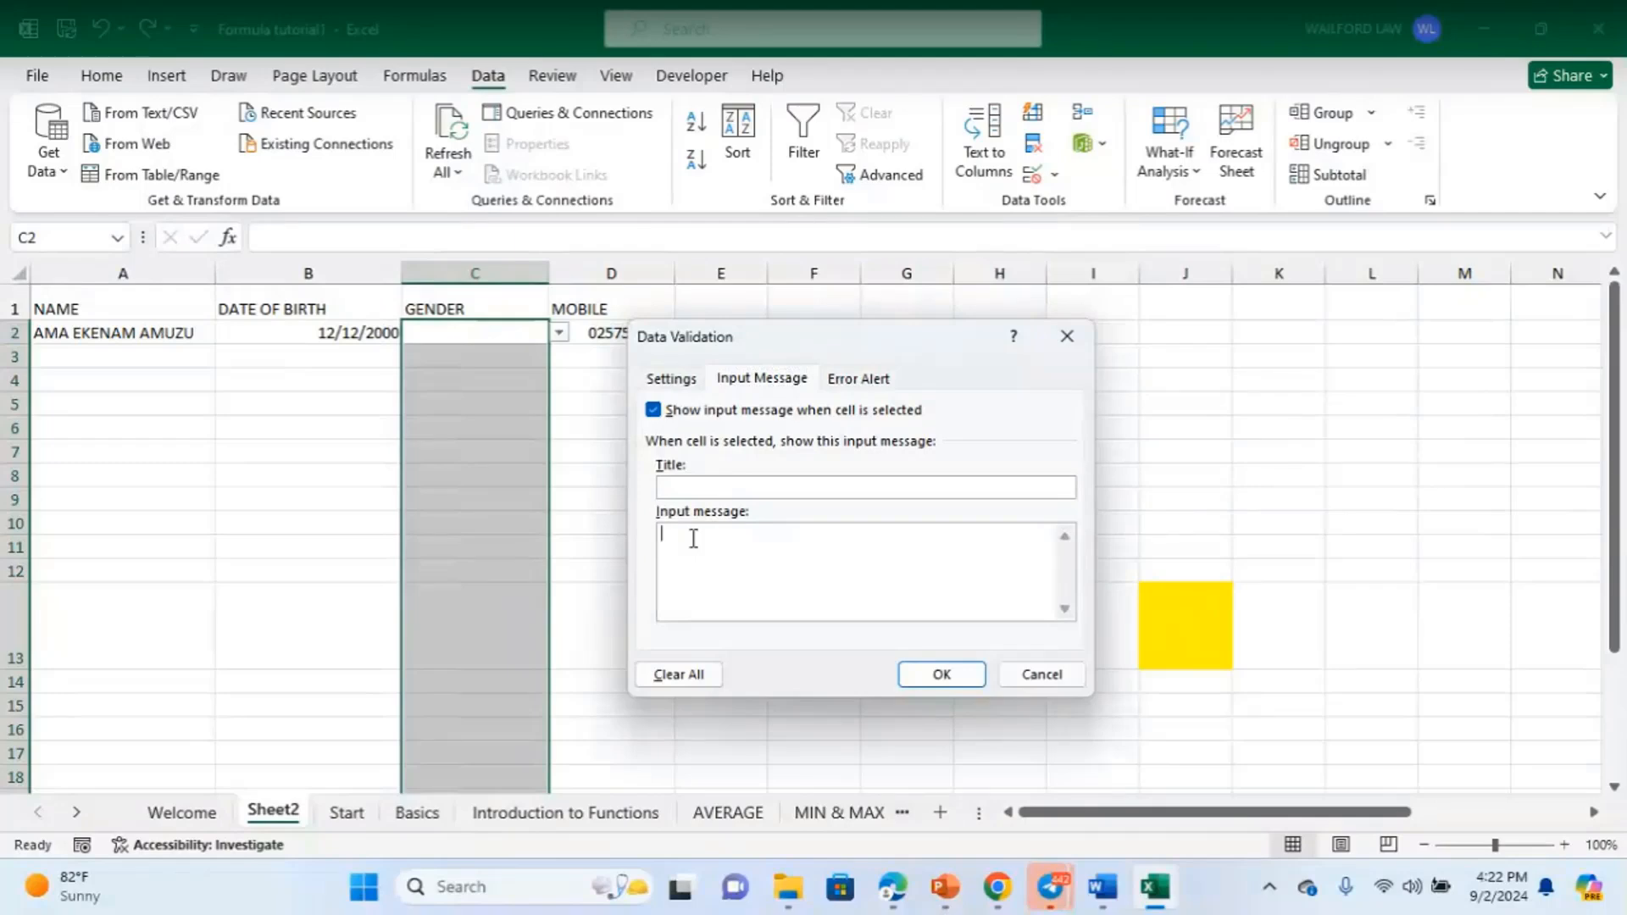
{"action": "type", "text": "CLICK TON THEERROR"}
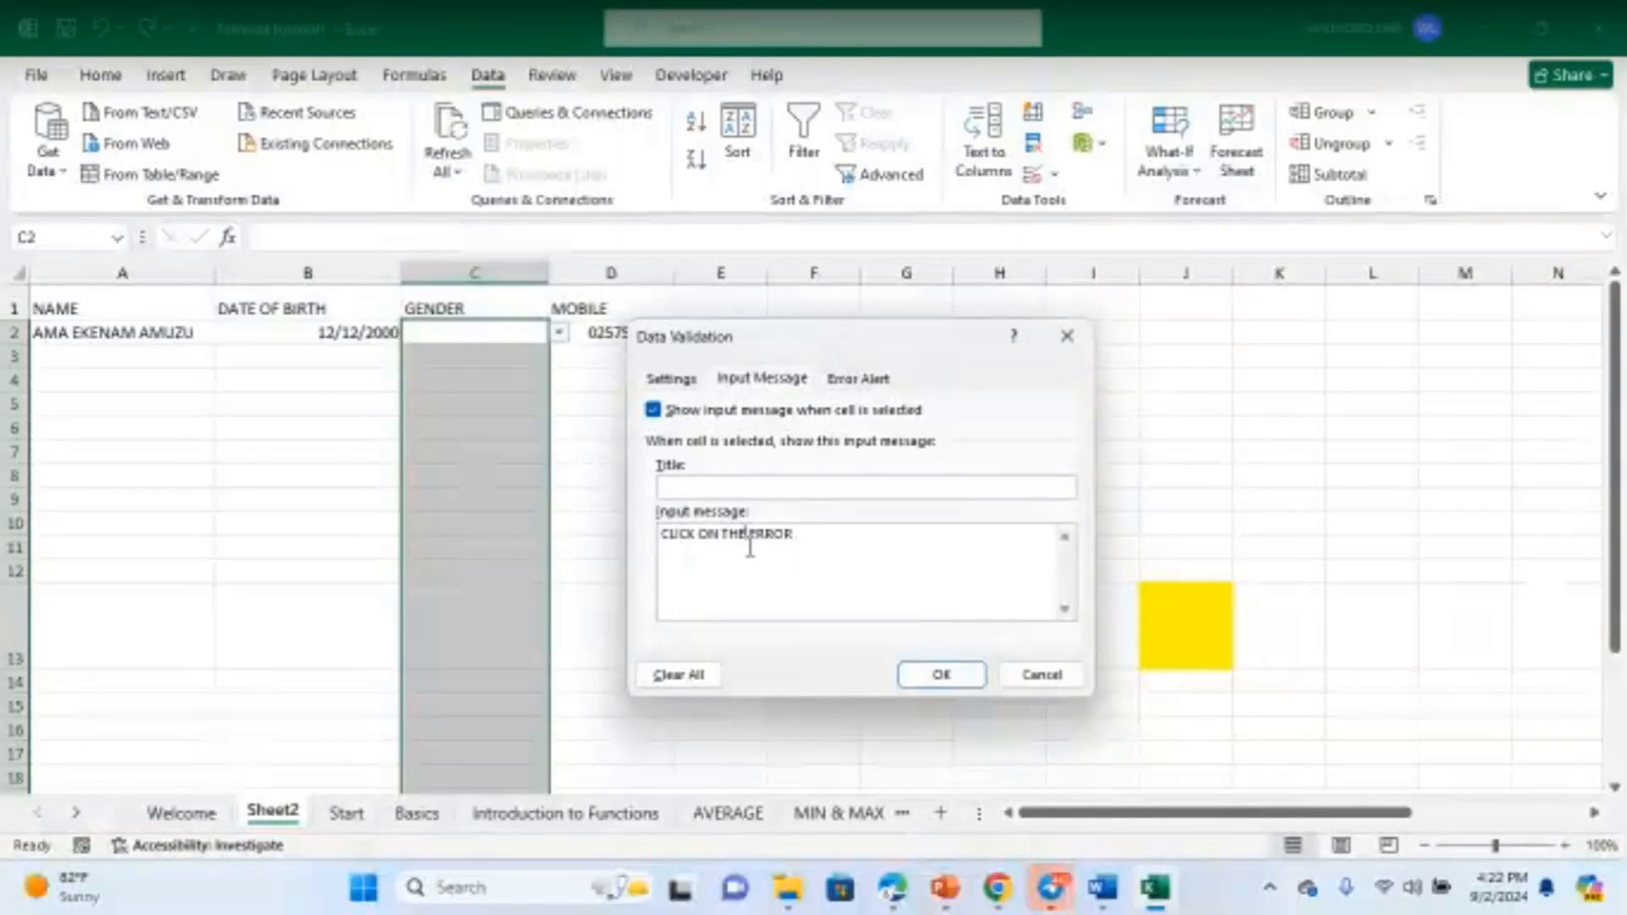
{"action": "left_click_drag", "start_coordinate": [795, 534], "coordinate": [747, 539]}
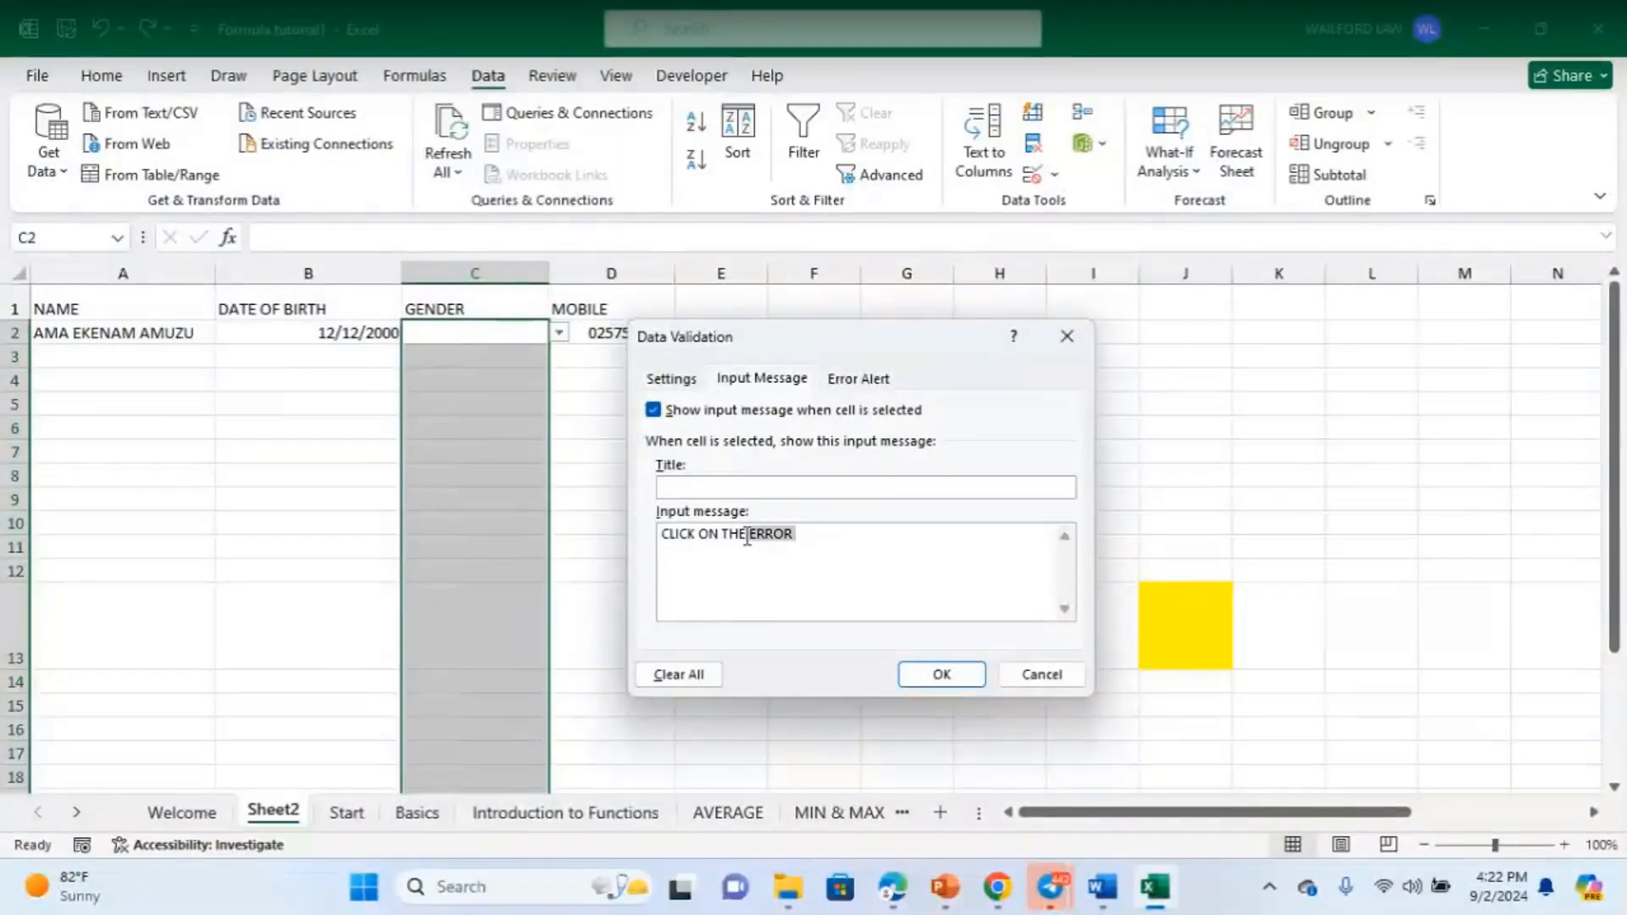
{"action": "type", "text": "A"}
{"action": "type", "text": "DROPDOWN AR"}
{"action": "type", "text": "OW"}
{"action": "key", "text": "Left"}
{"action": "key", "text": "Left"}
{"action": "type", "text": "R"}
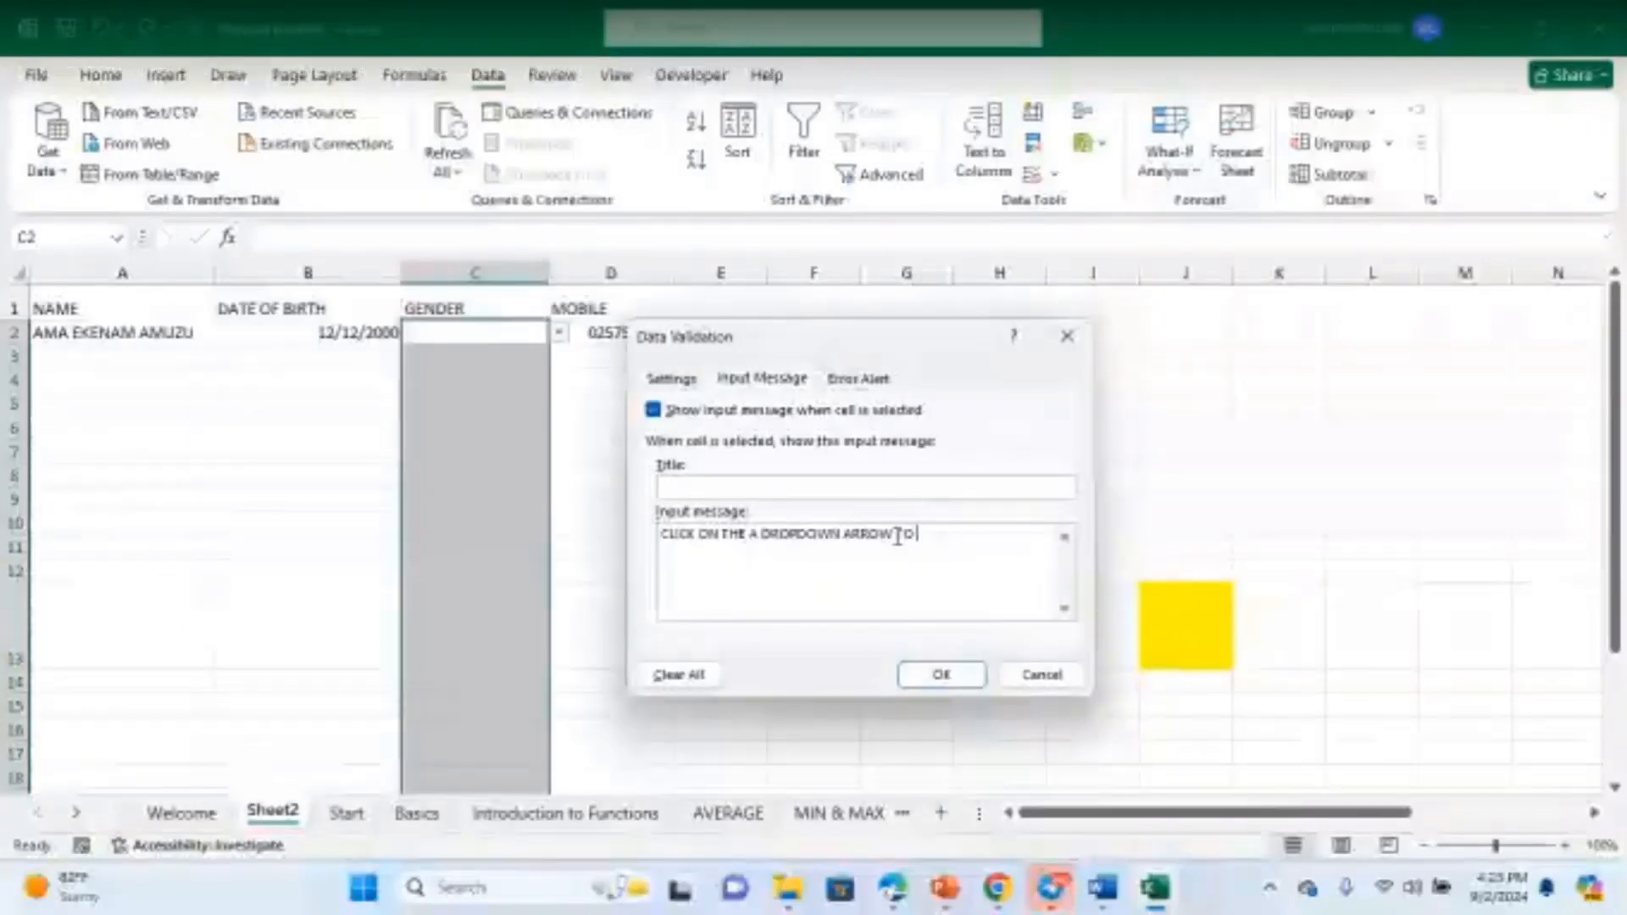
{"action": "type", "text": "SELEC"}
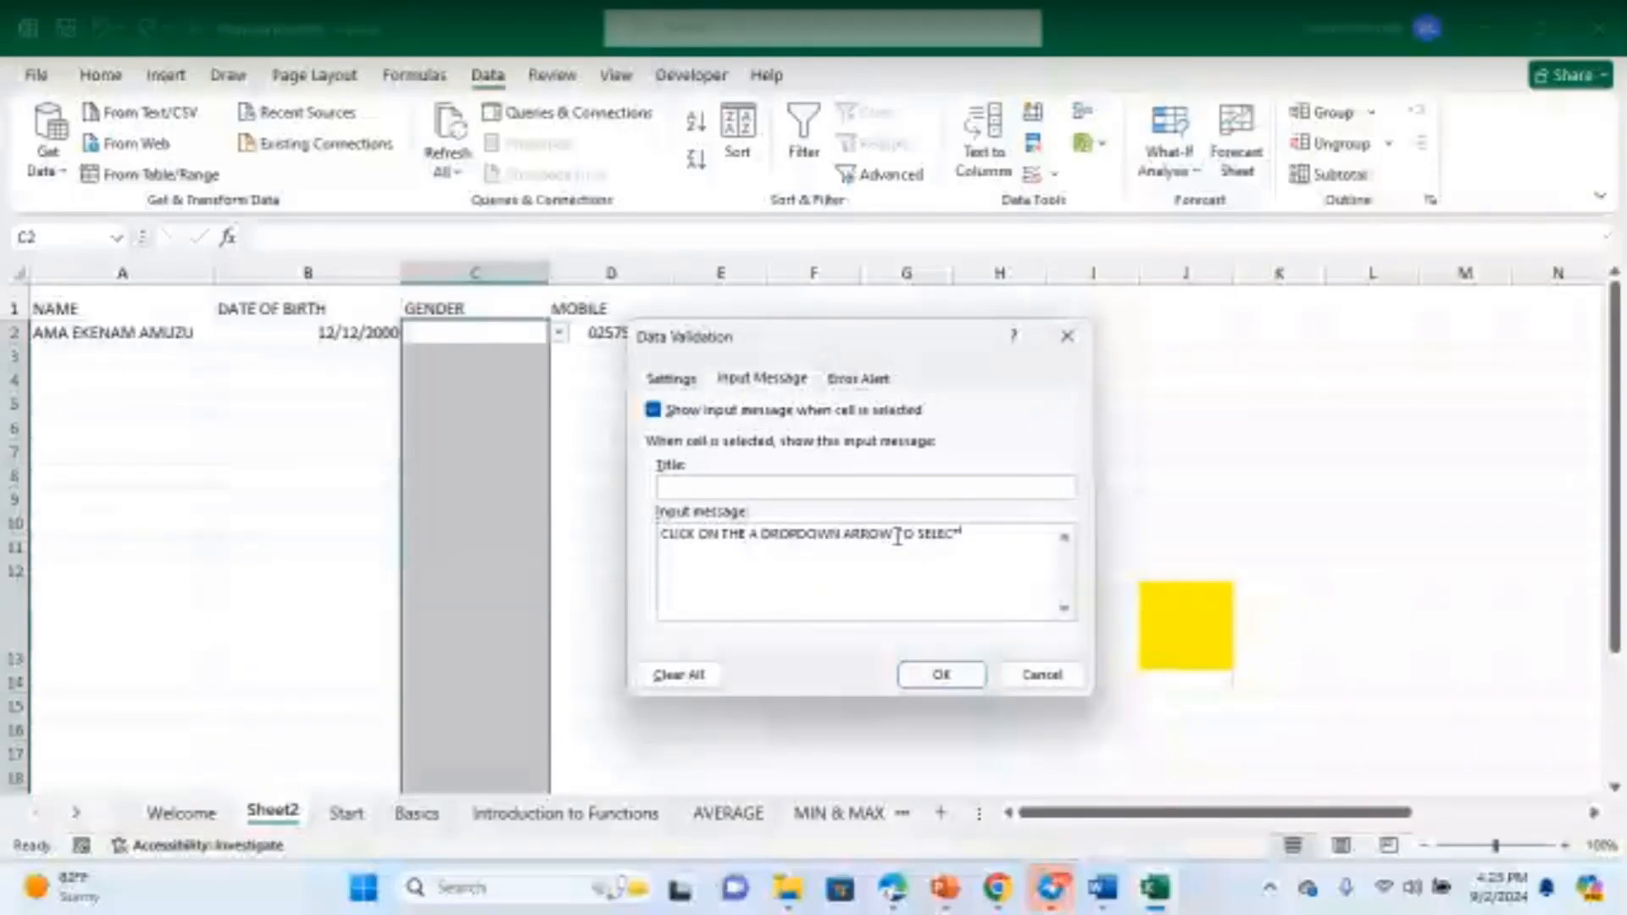
{"action": "type", "text": "T GE"}
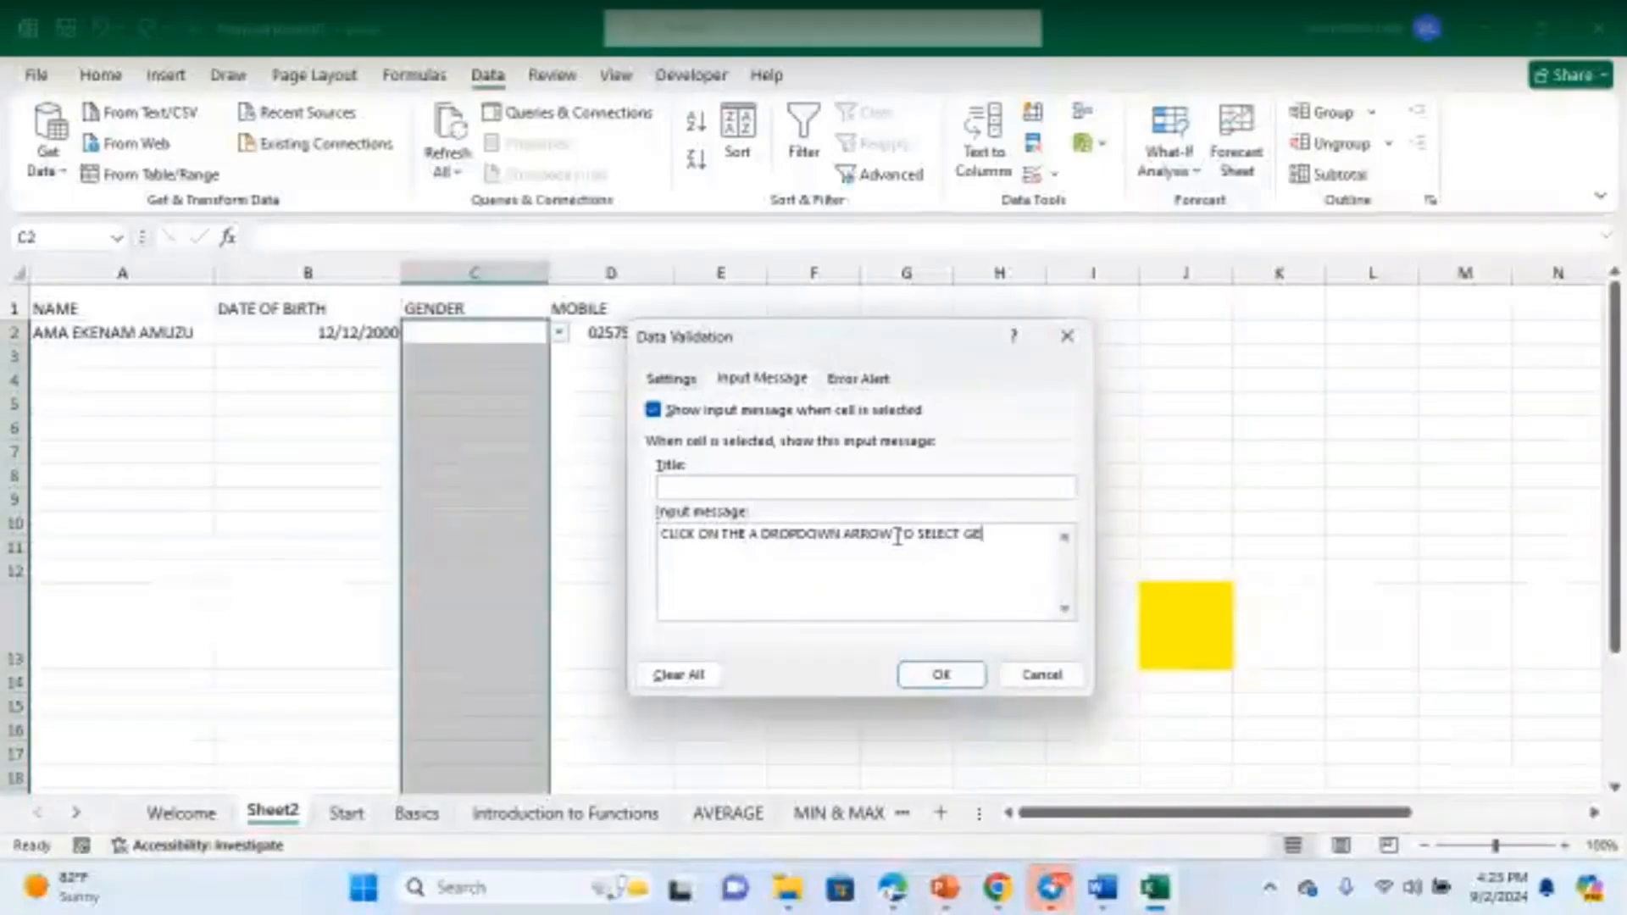
{"action": "type", "text": "NDER"}
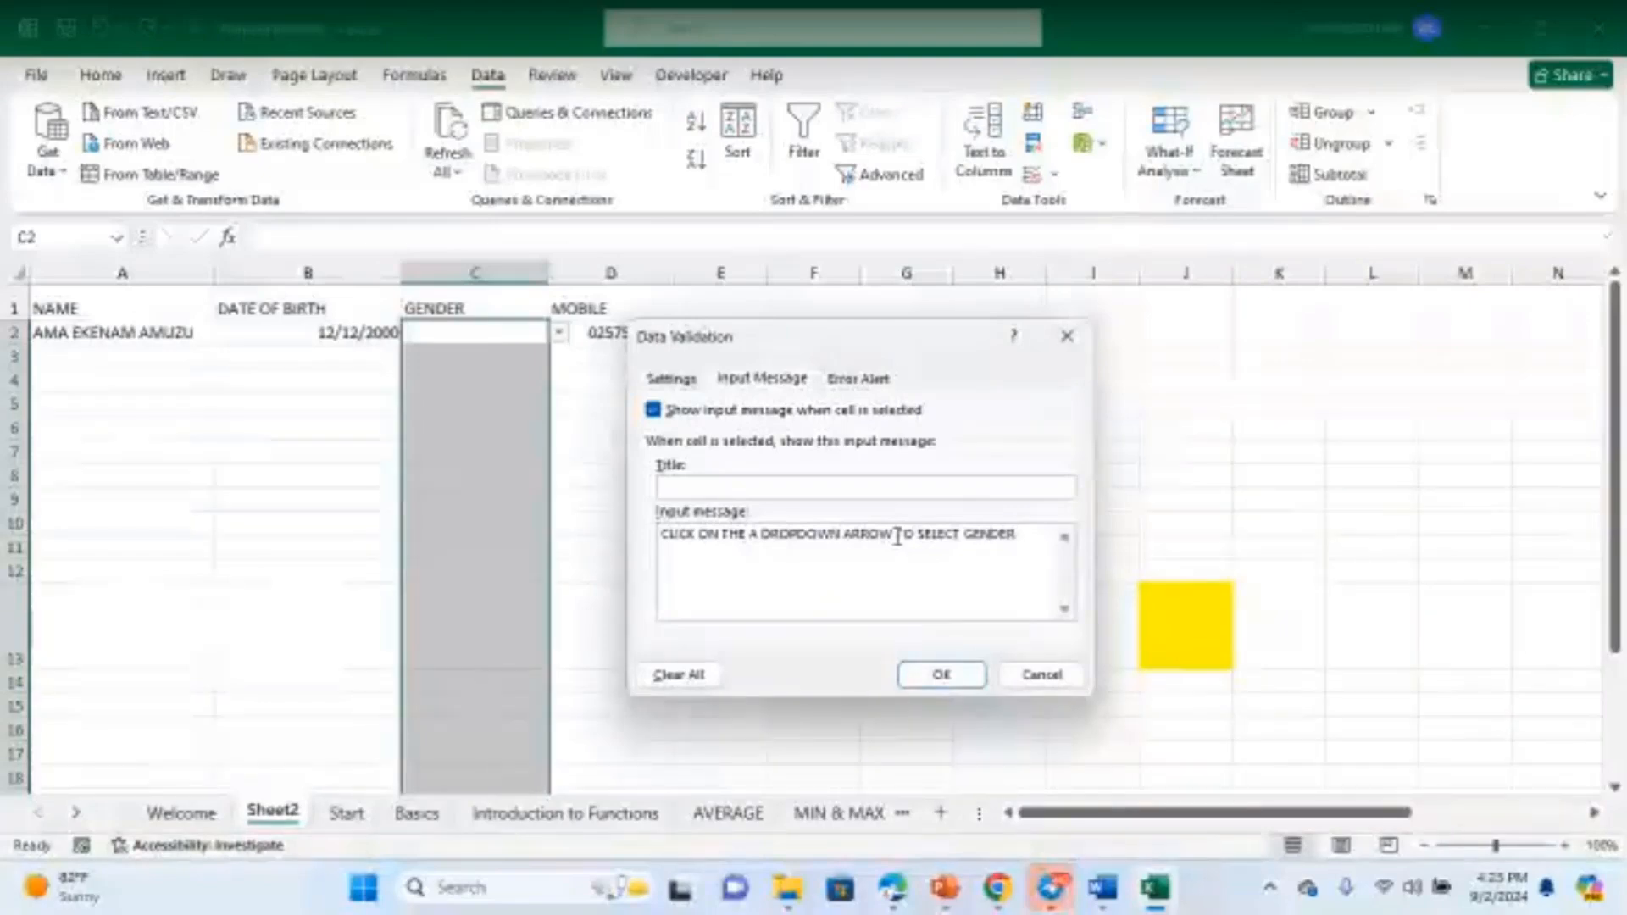
{"action": "left_click", "coordinate": [928, 668]}
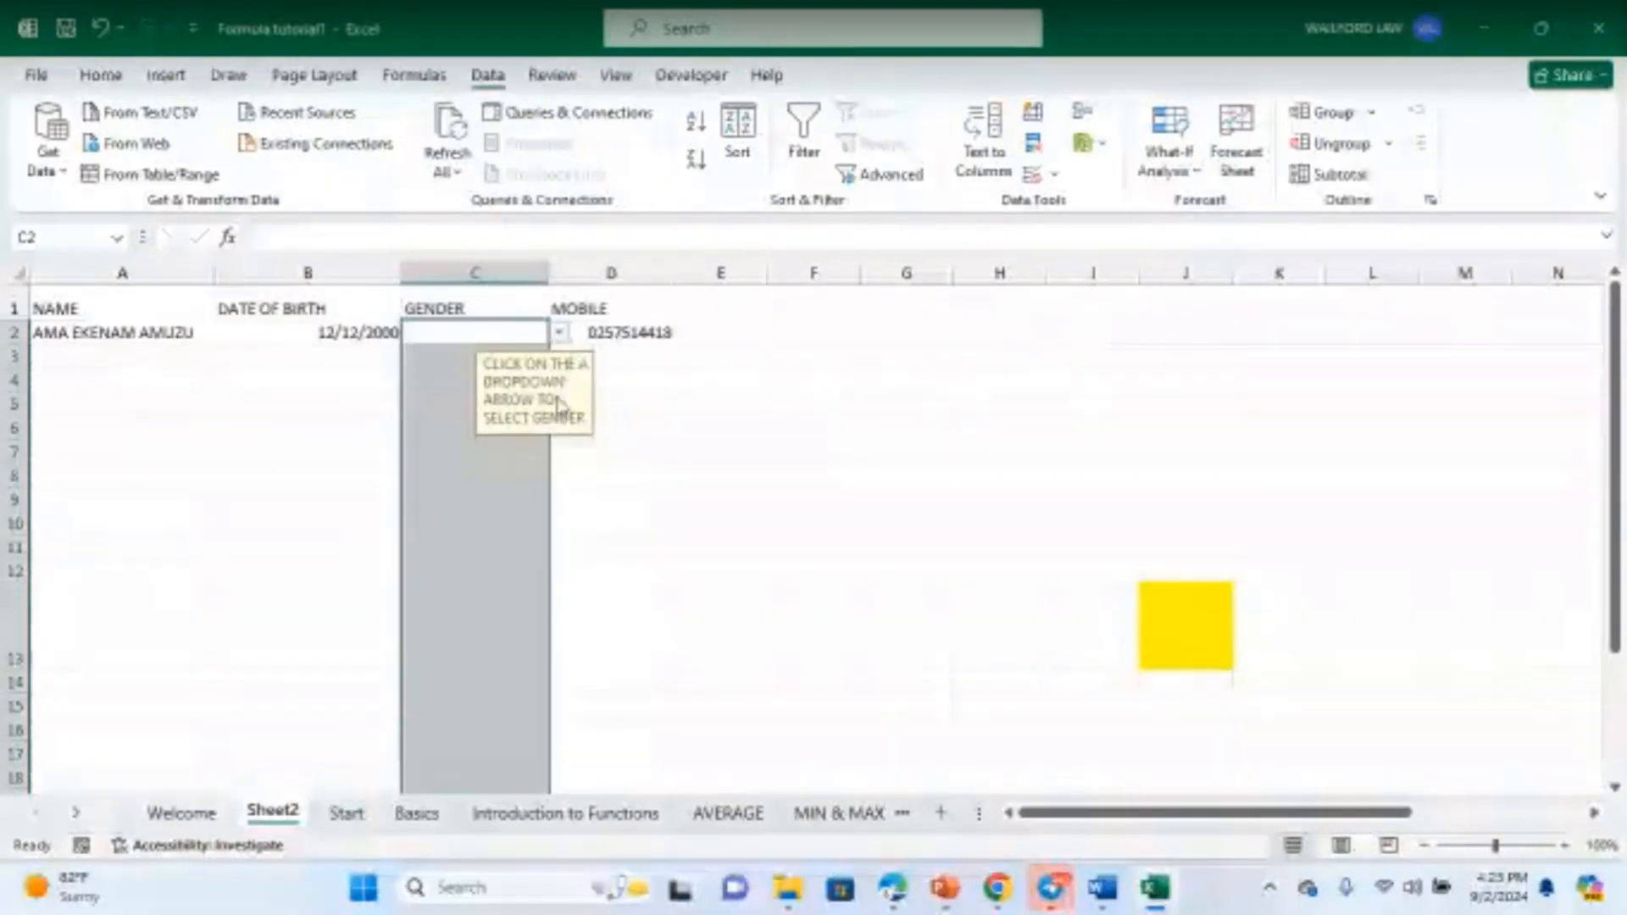
- Check C2's input message and dropdown choices, then reselect the GENDER cells
{"action": "left_click", "coordinate": [667, 452]}
{"action": "left_click", "coordinate": [520, 330]}
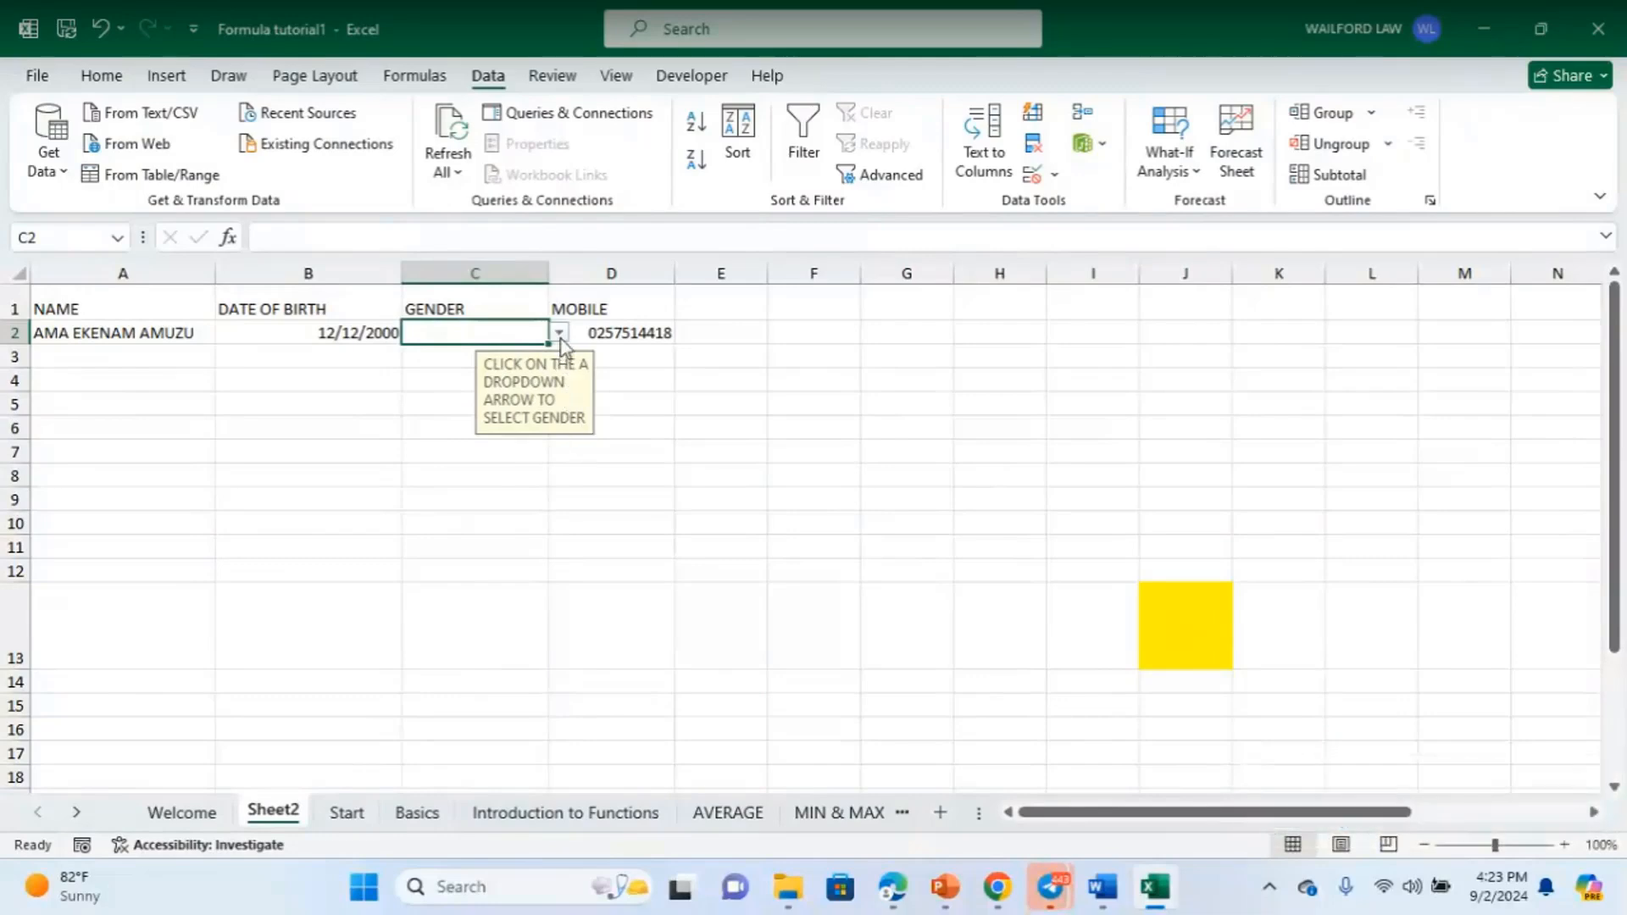
{"action": "left_click", "coordinate": [561, 336]}
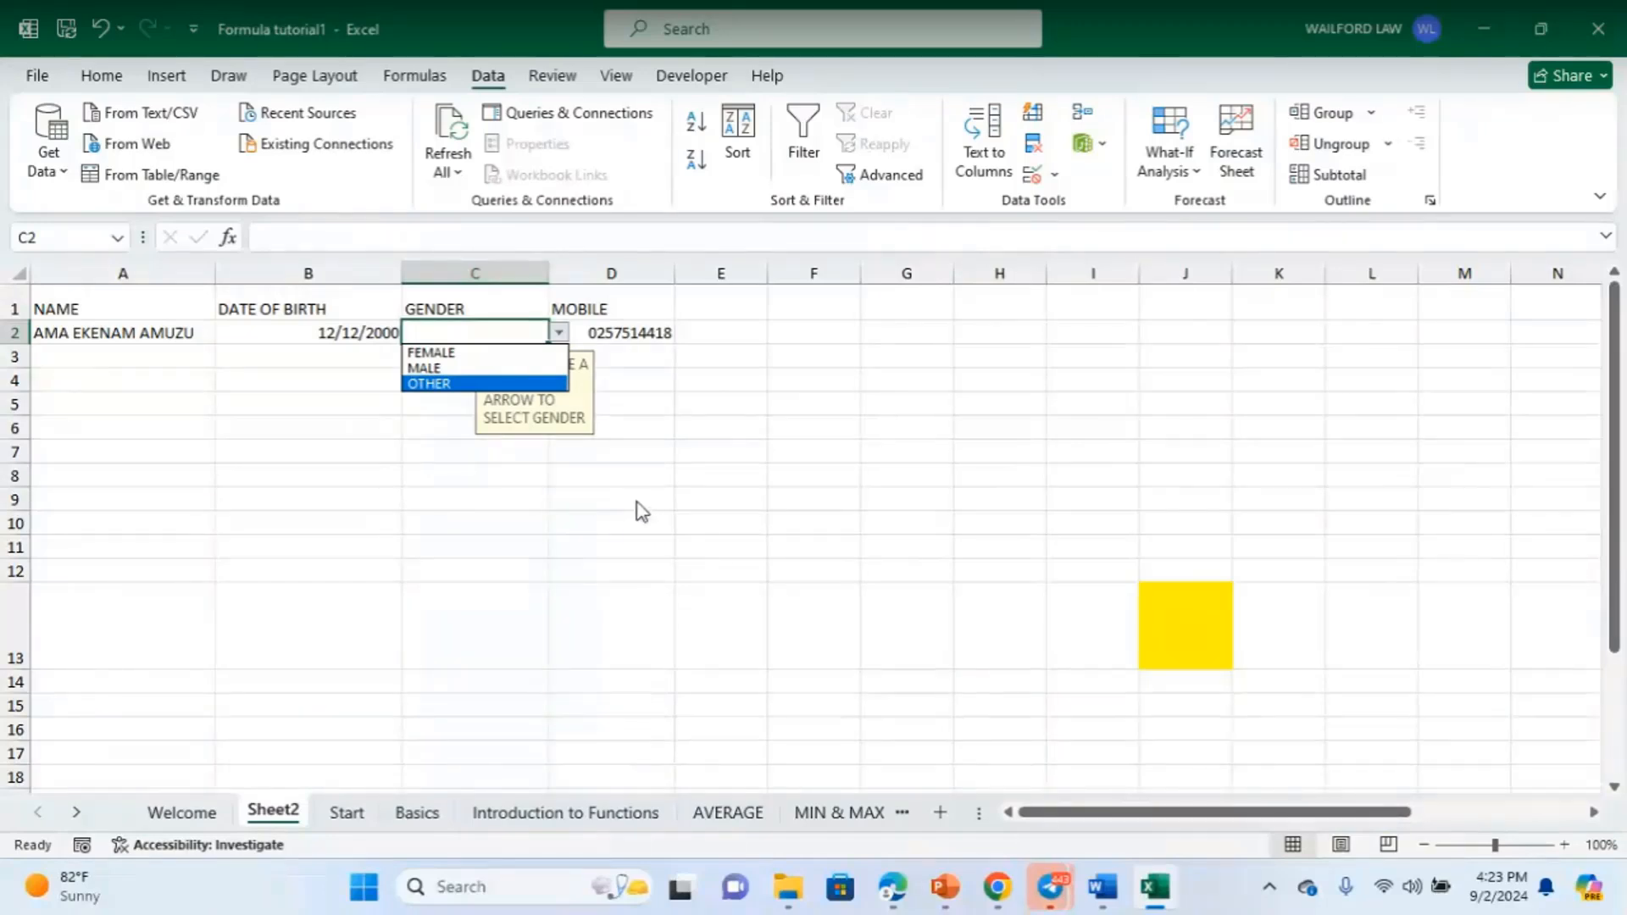
{"action": "key", "text": "Escape"}
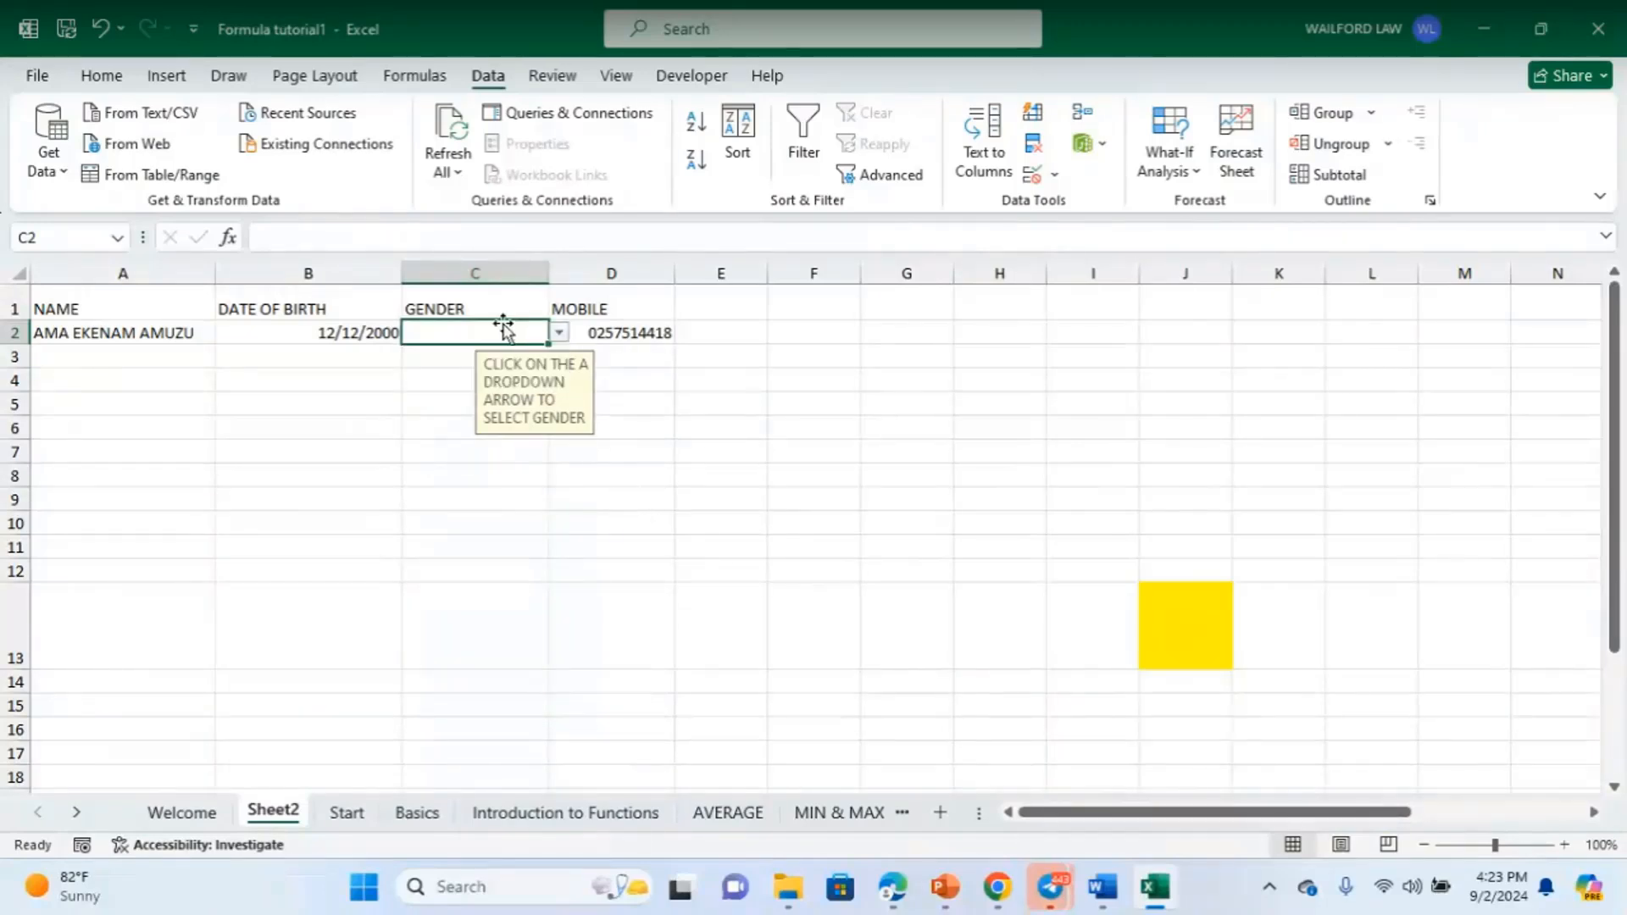
{"action": "left_click_drag", "start_coordinate": [454, 331], "coordinate": [543, 247]}
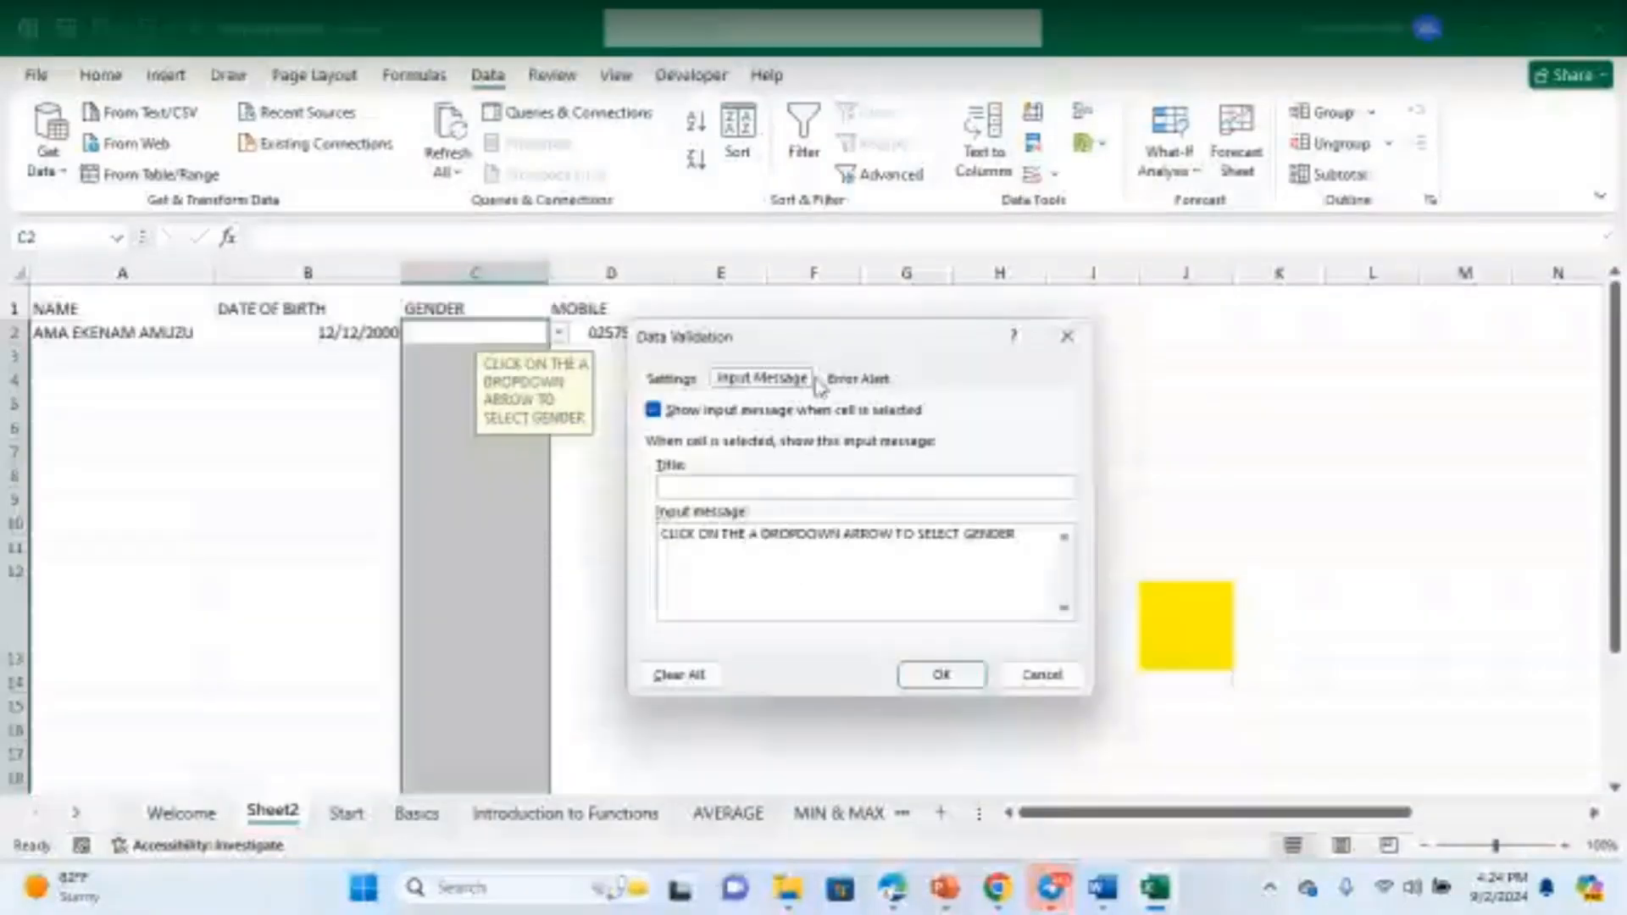
- Set the error alert style to Warning and begin the error message 'THIS CELL ONLY ACCE…'
{"action": "left_click", "coordinate": [854, 379]}
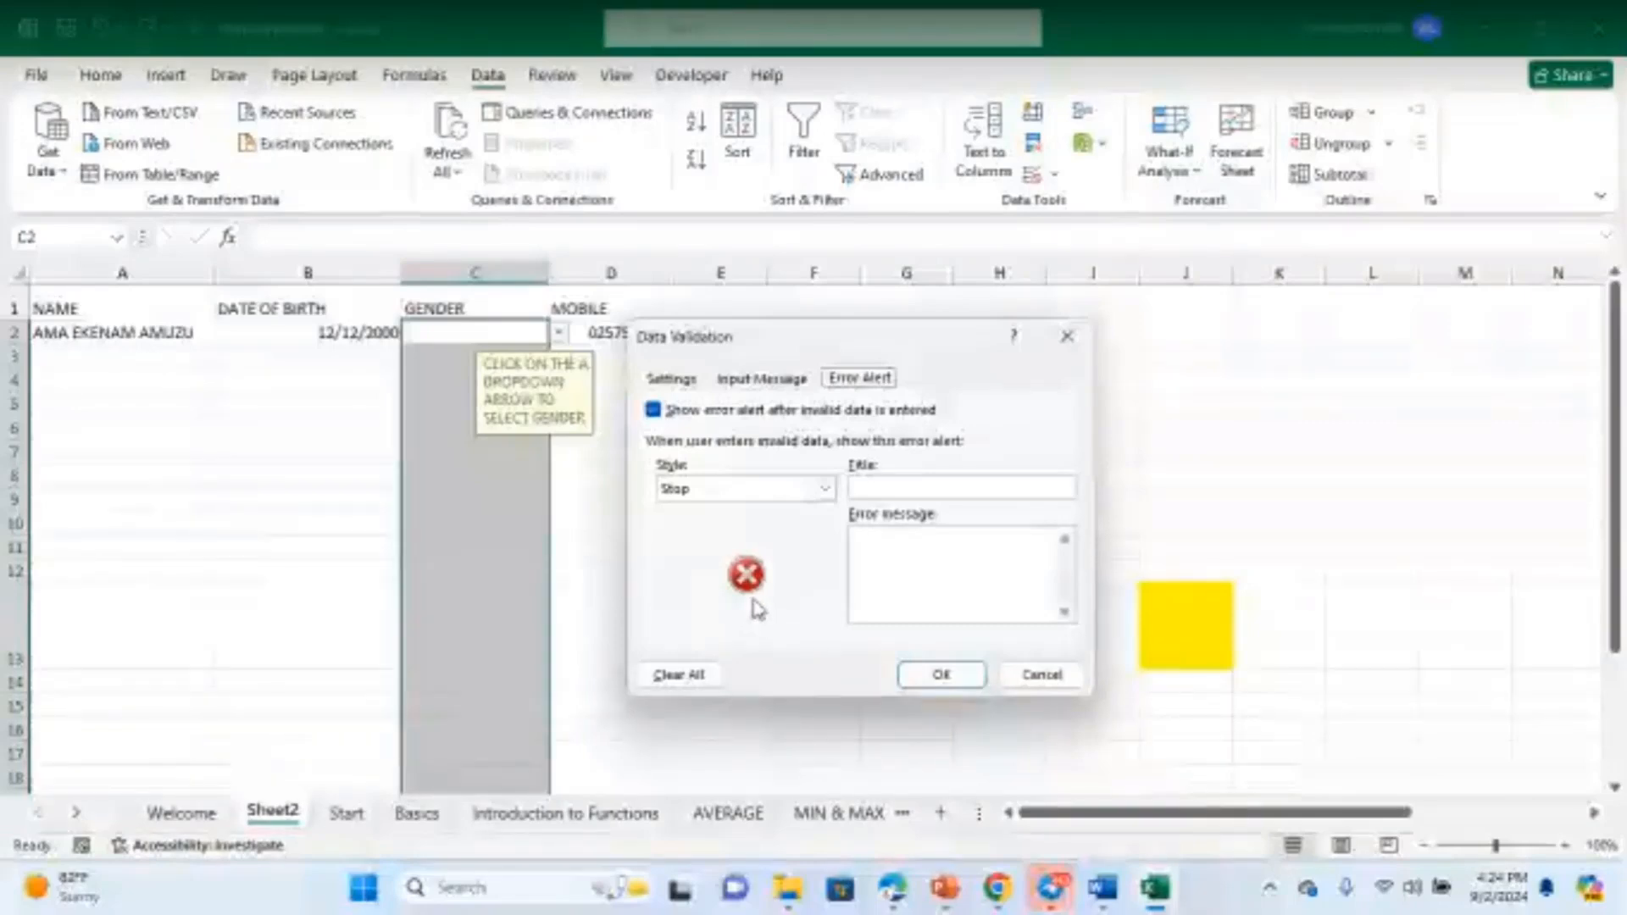
{"action": "left_click", "coordinate": [824, 489]}
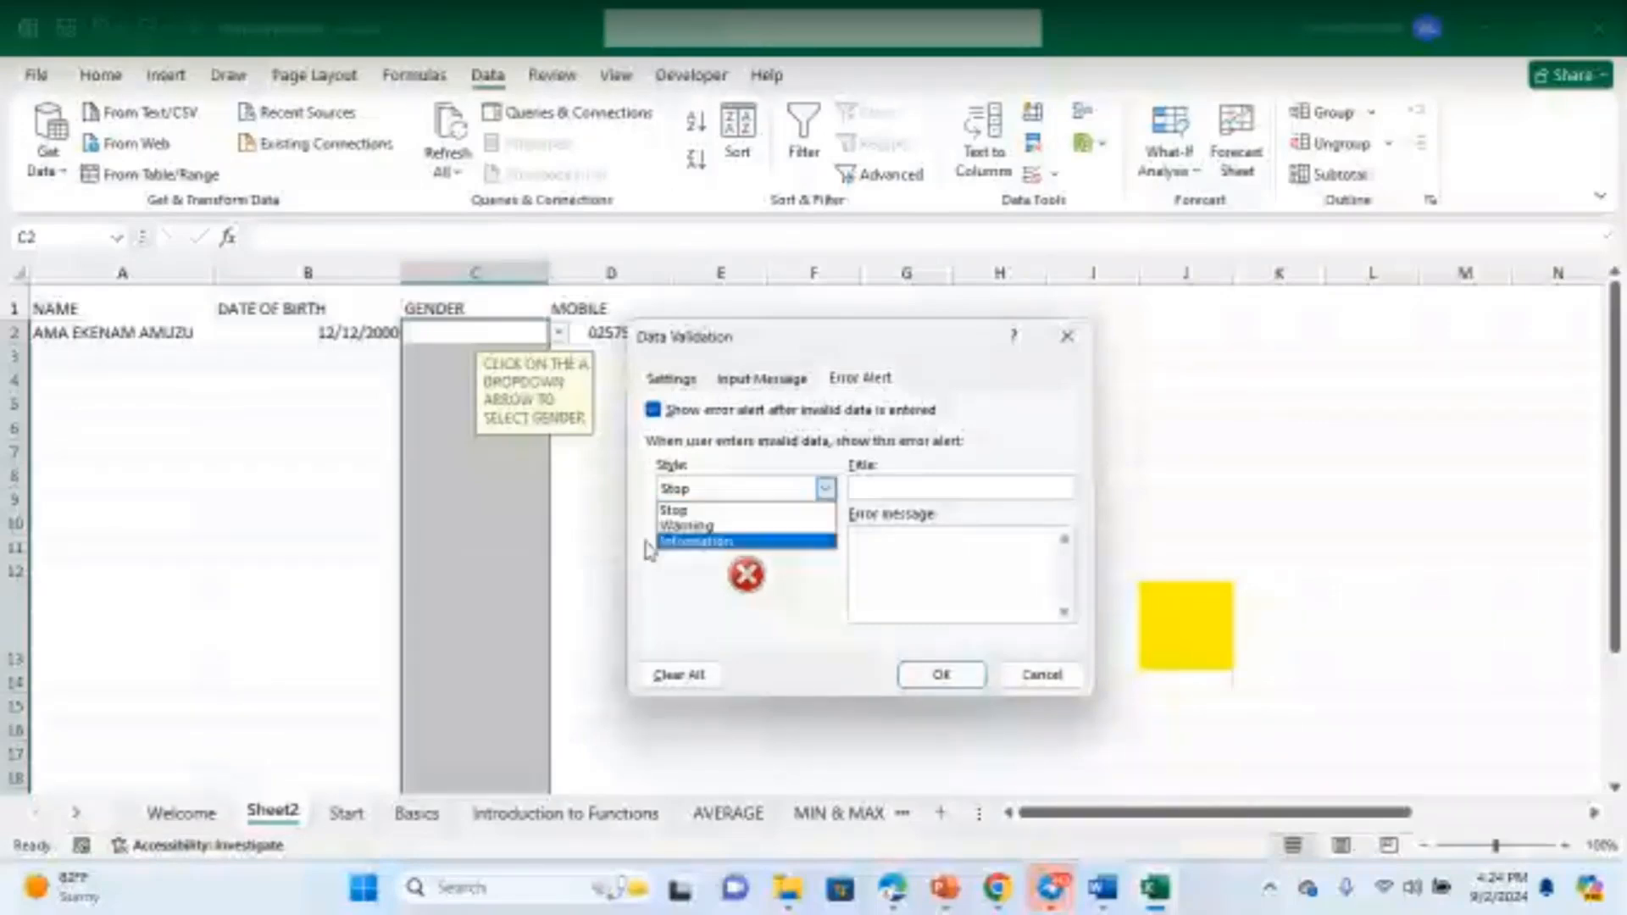
{"action": "left_click", "coordinate": [806, 545]}
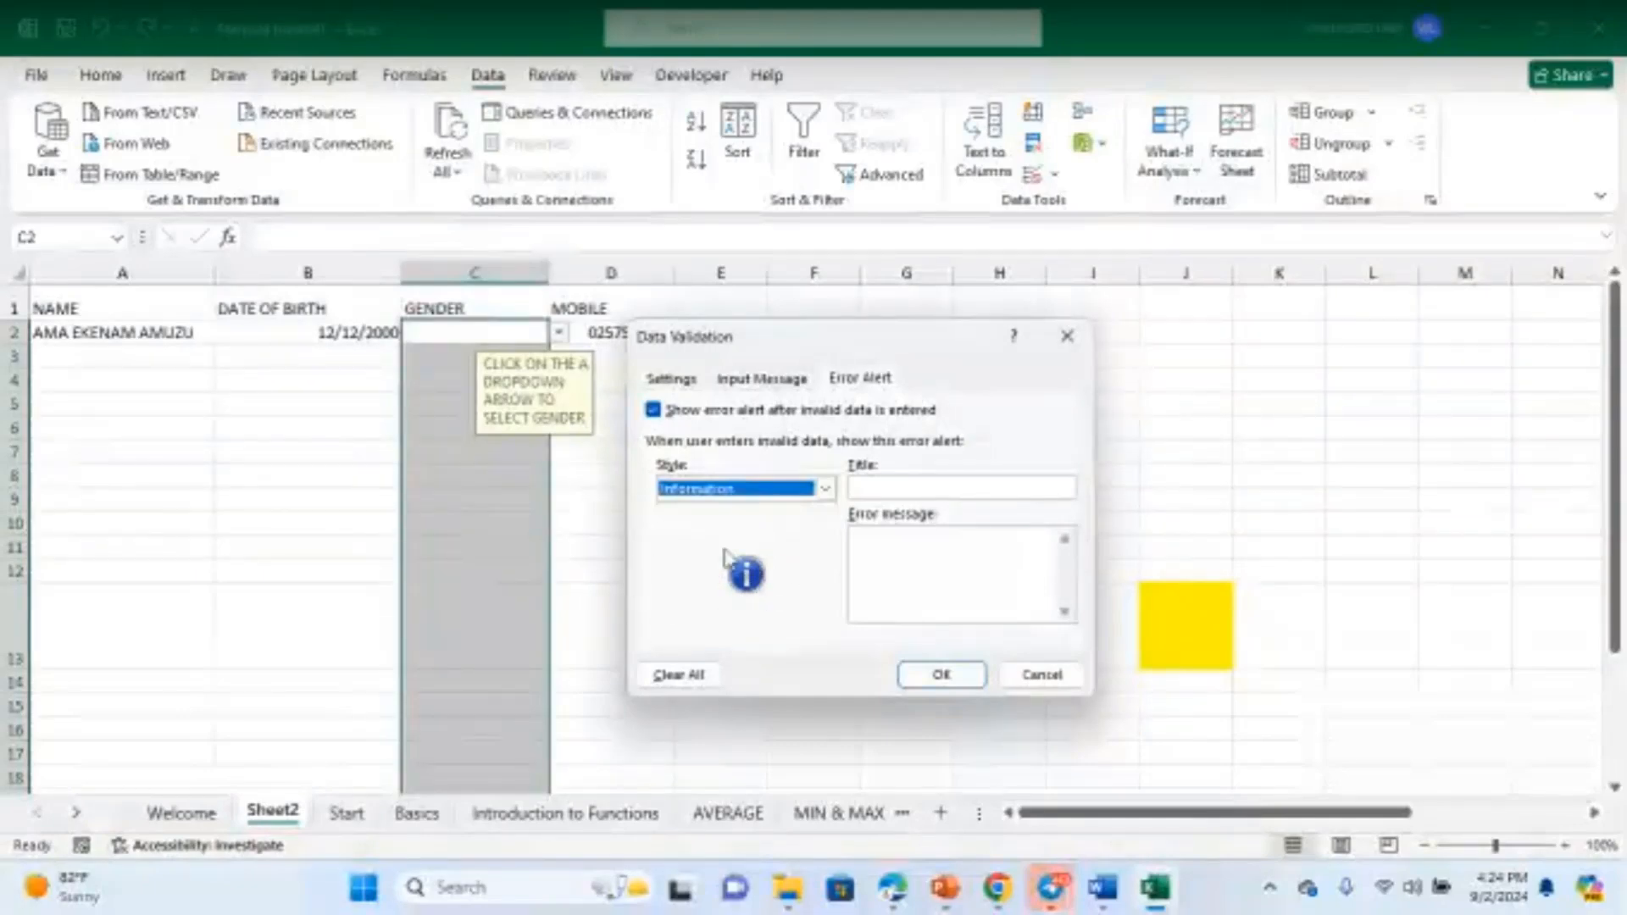
{"action": "left_click", "coordinate": [825, 489]}
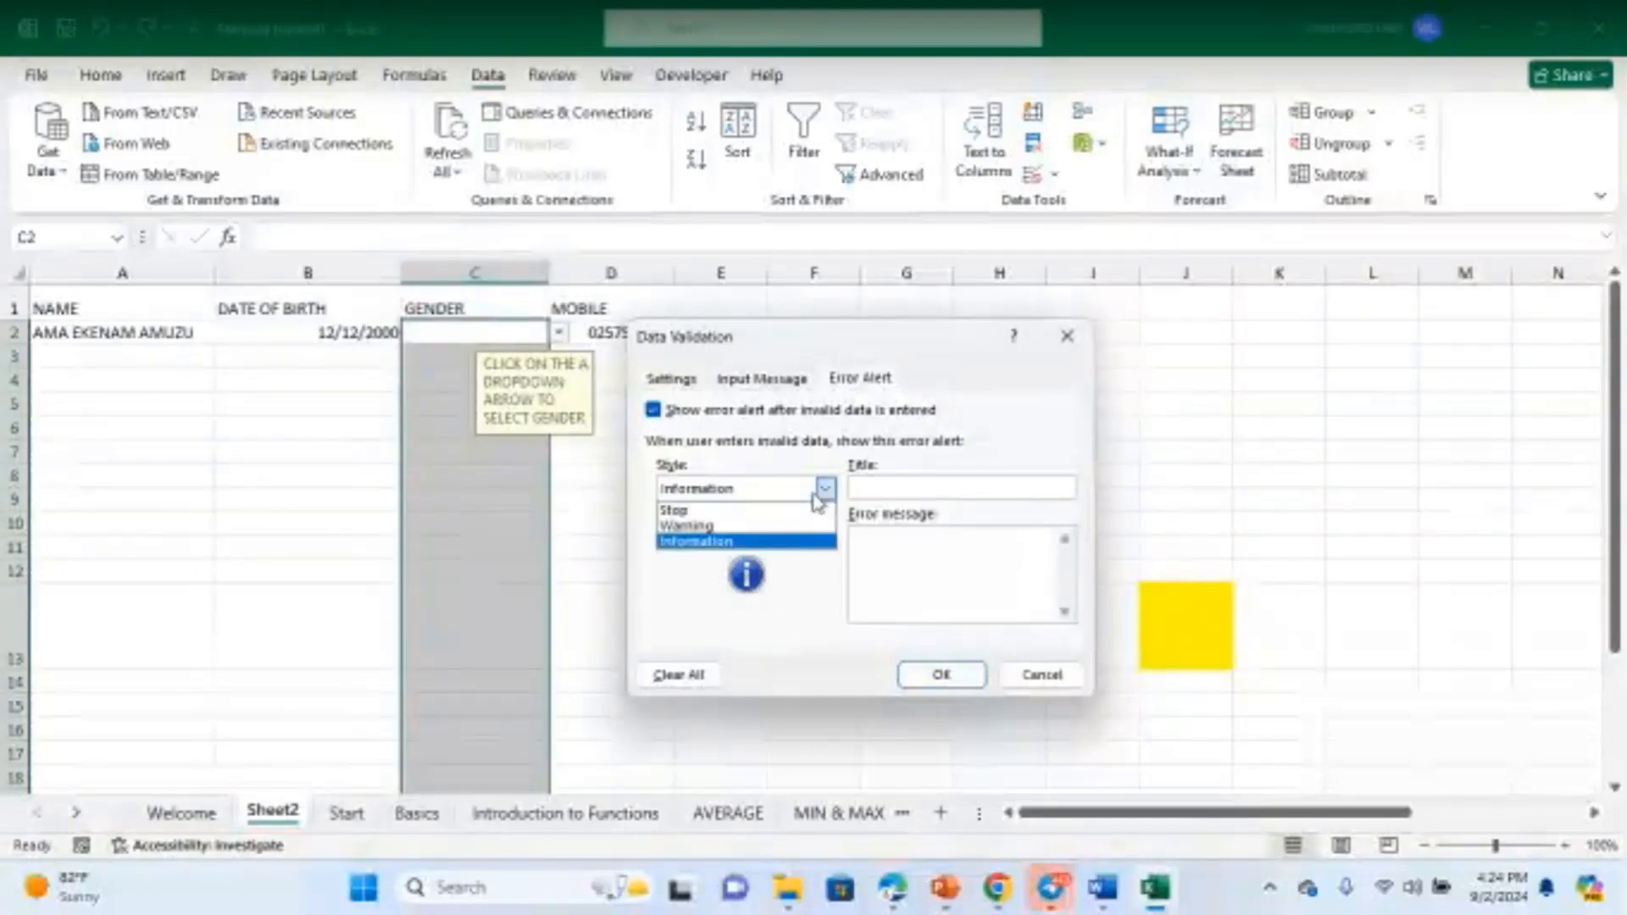
{"action": "left_click", "coordinate": [729, 527]}
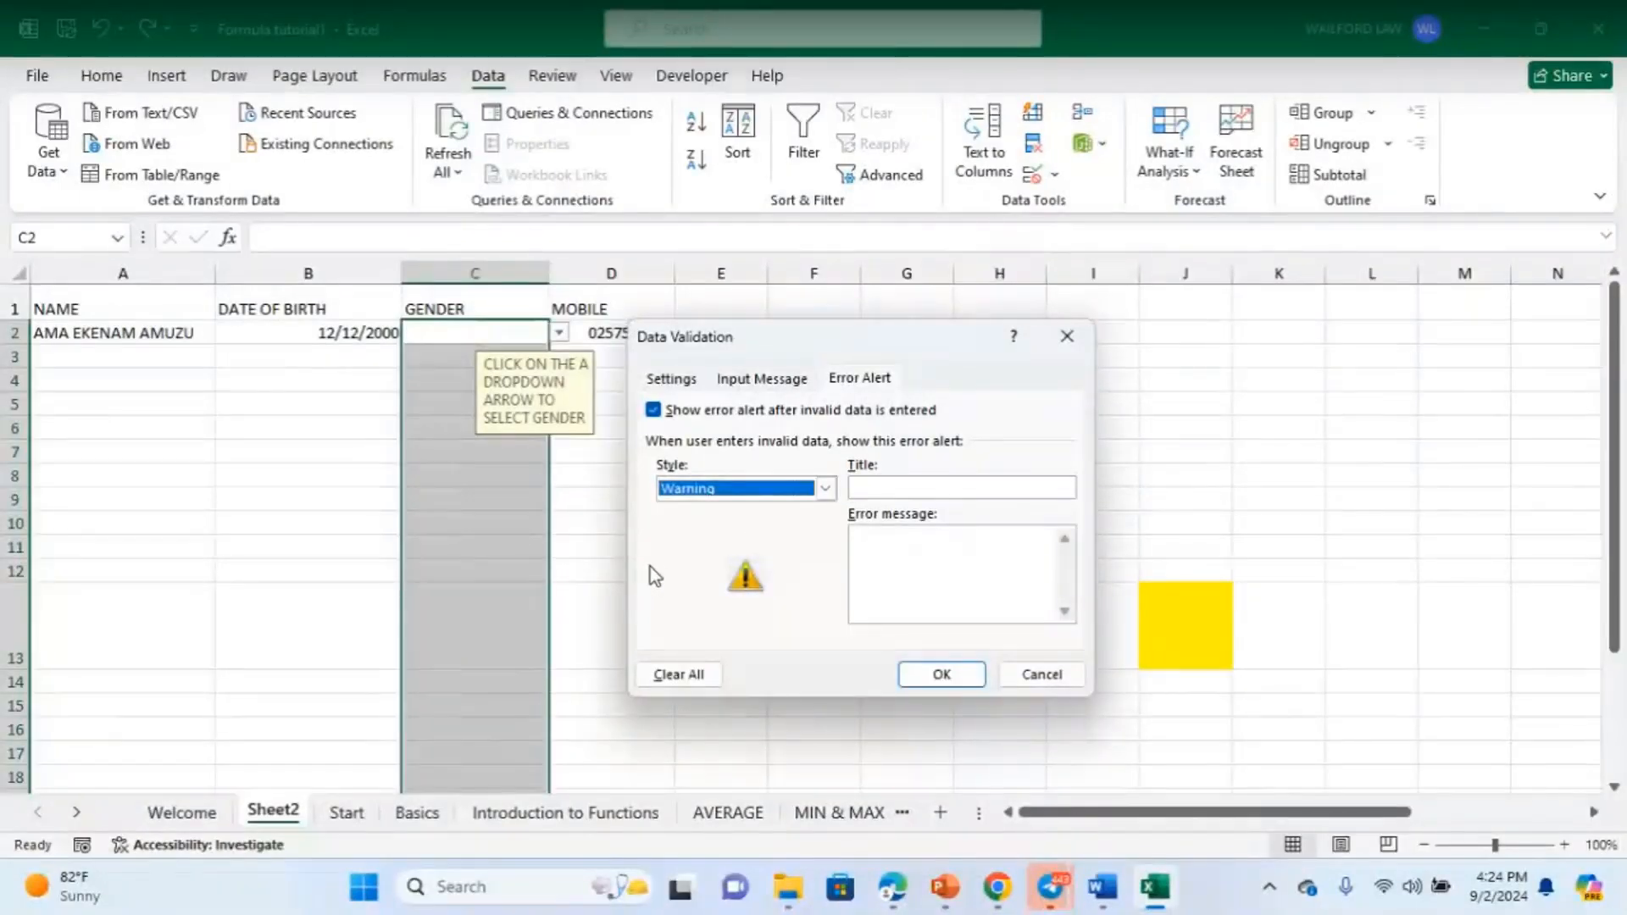
{"action": "left_click", "coordinate": [890, 581]}
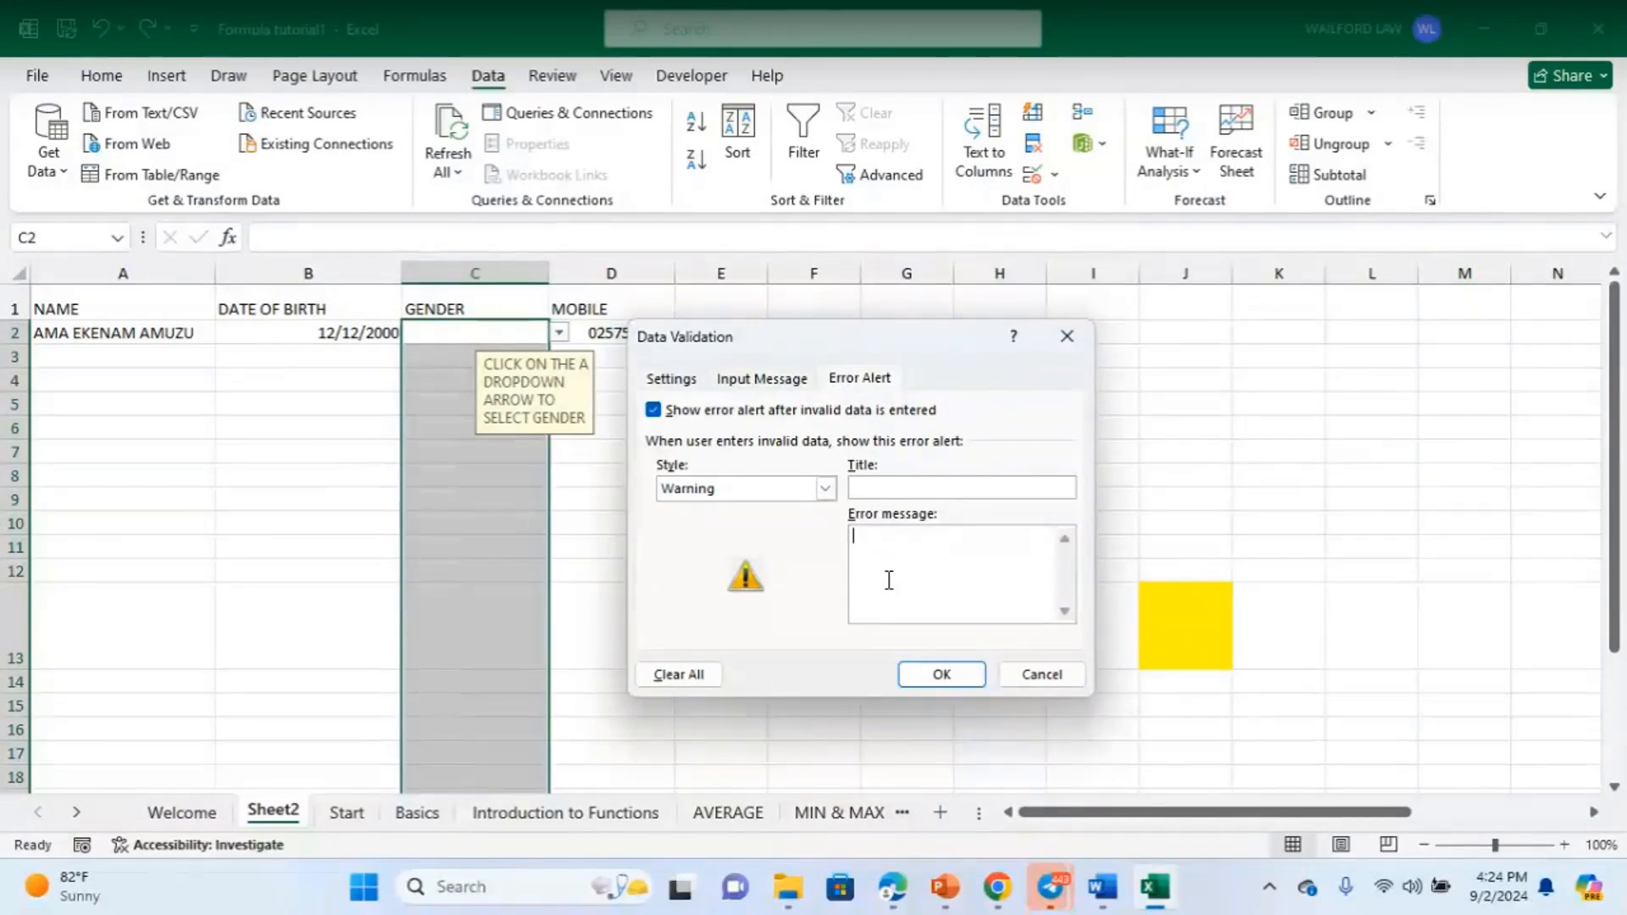
{"action": "type", "text": "T"}
{"action": "type", "text": "HIS "}
{"action": "type", "text": "S"}
{"action": "type", "text": "CE"}
{"action": "type", "text": "LLS "}
{"action": "type", "text": "ONLY AC"}
{"action": "type", "text": "CEP"}
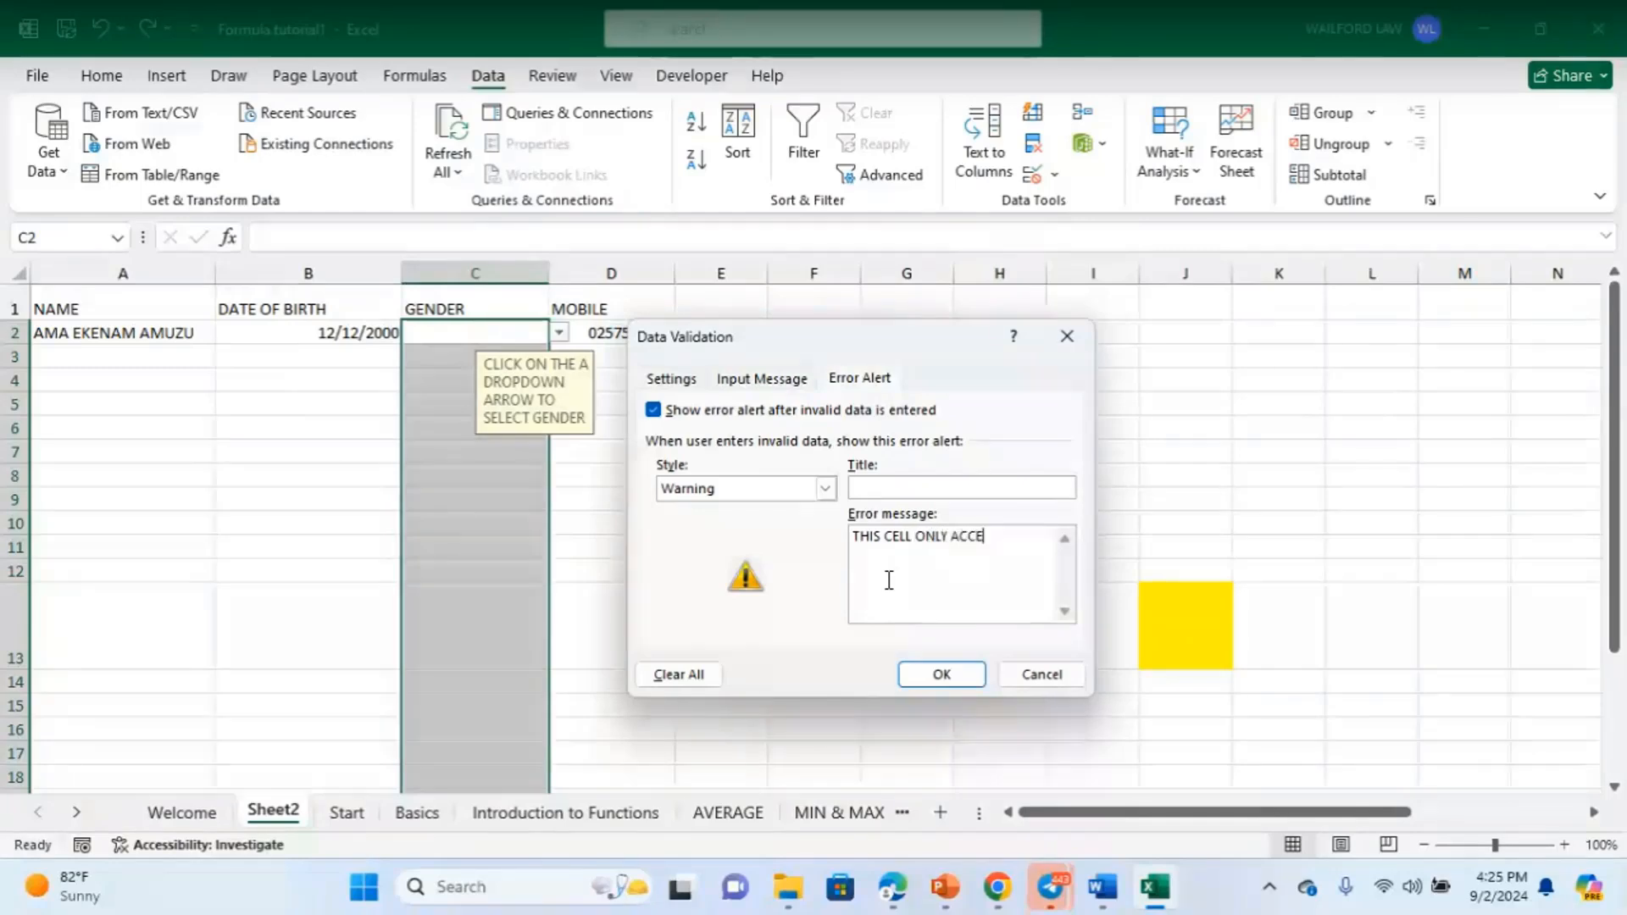
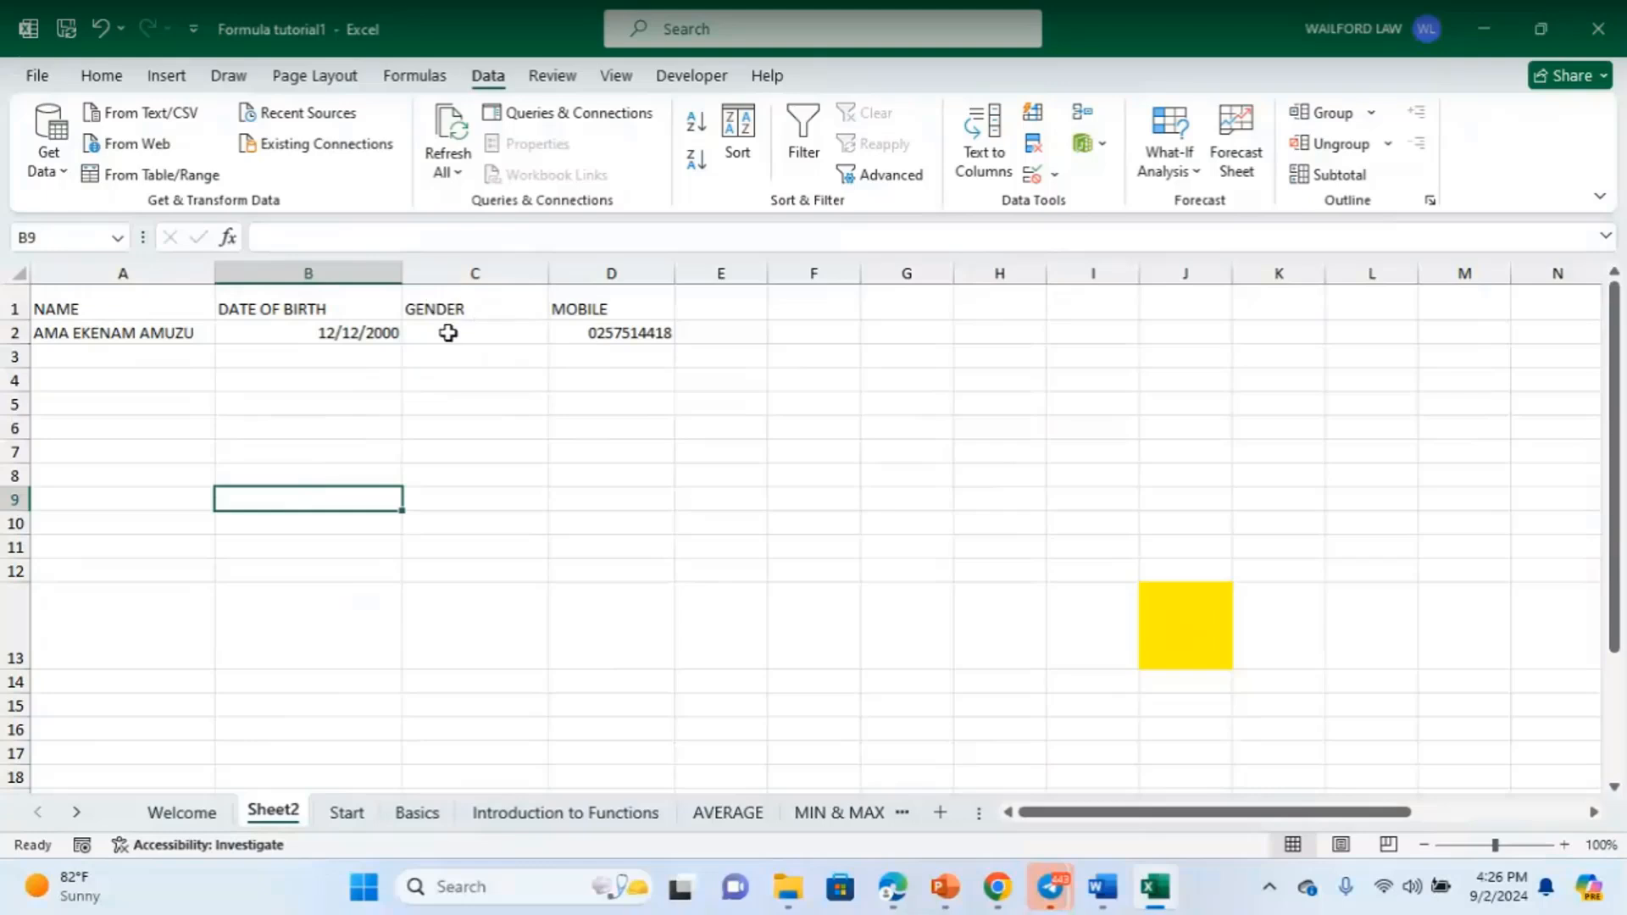
- Change the GENDER value in C2 from MALE to FEMALE using its validation list
{"action": "left_click", "coordinate": [447, 331]}
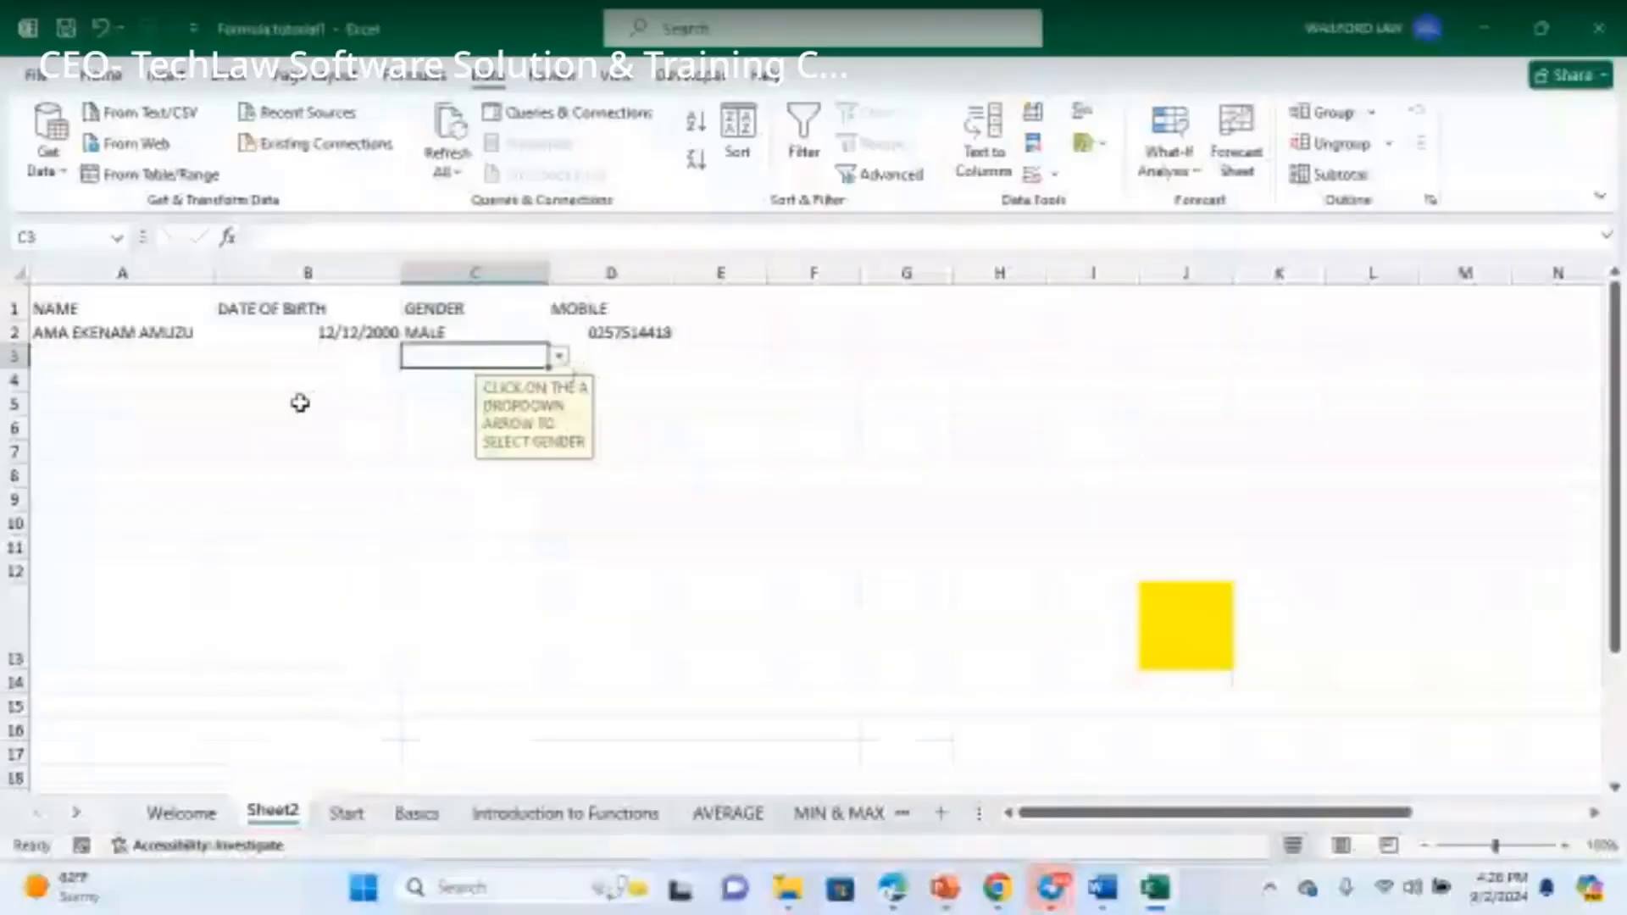
{"action": "left_click", "coordinate": [299, 403]}
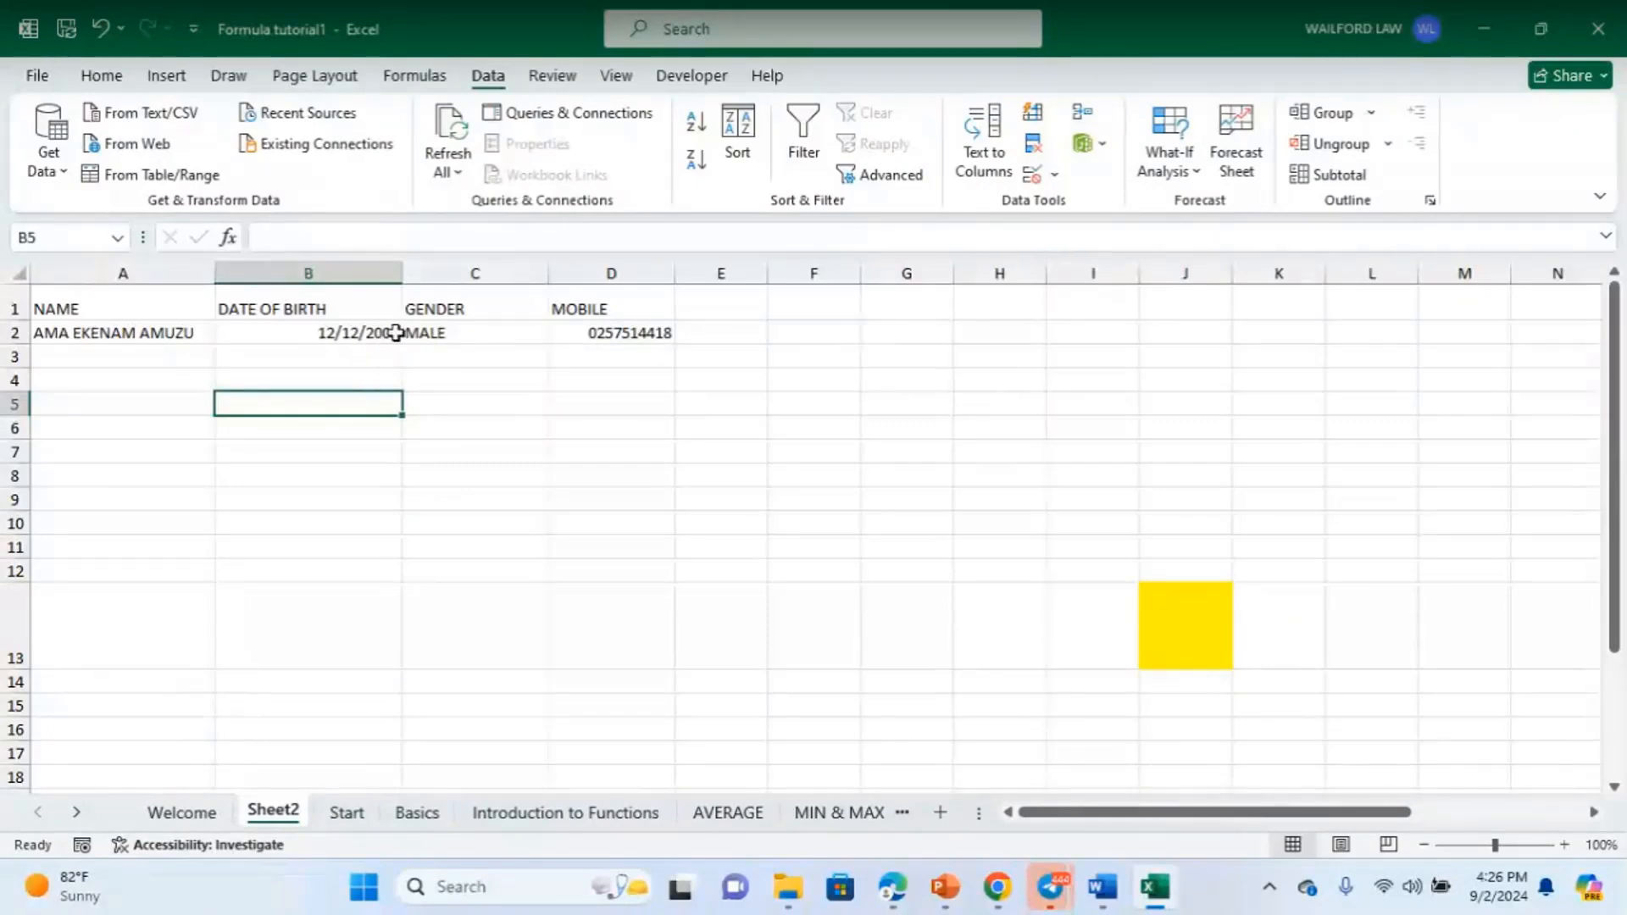
{"action": "left_click", "coordinate": [520, 338]}
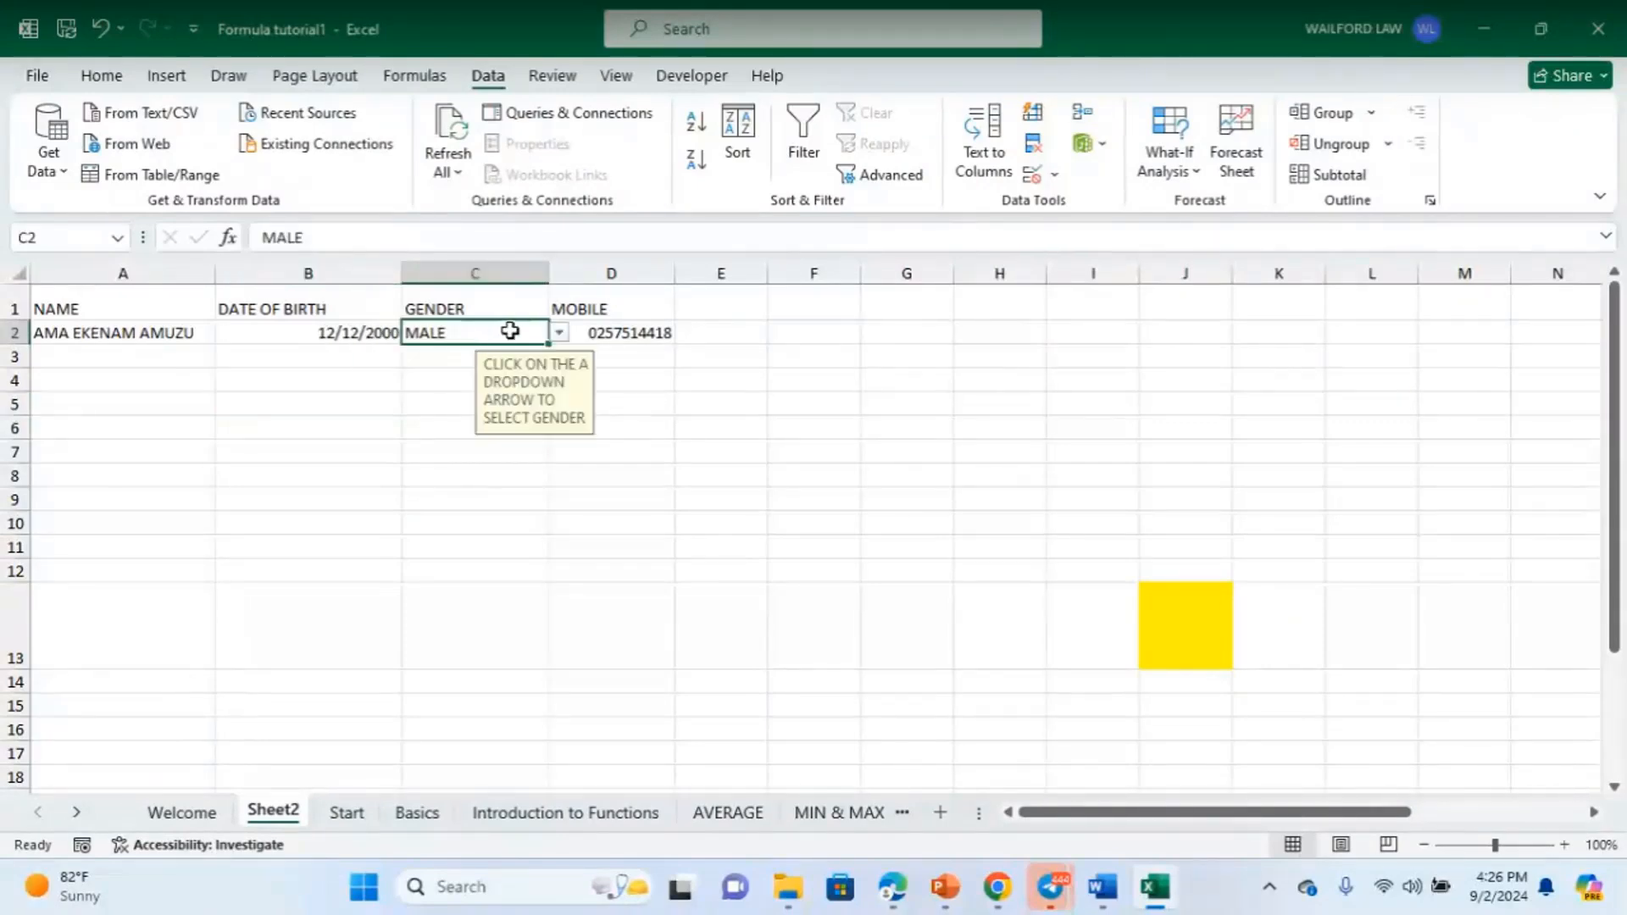
{"action": "left_click", "coordinate": [560, 332]}
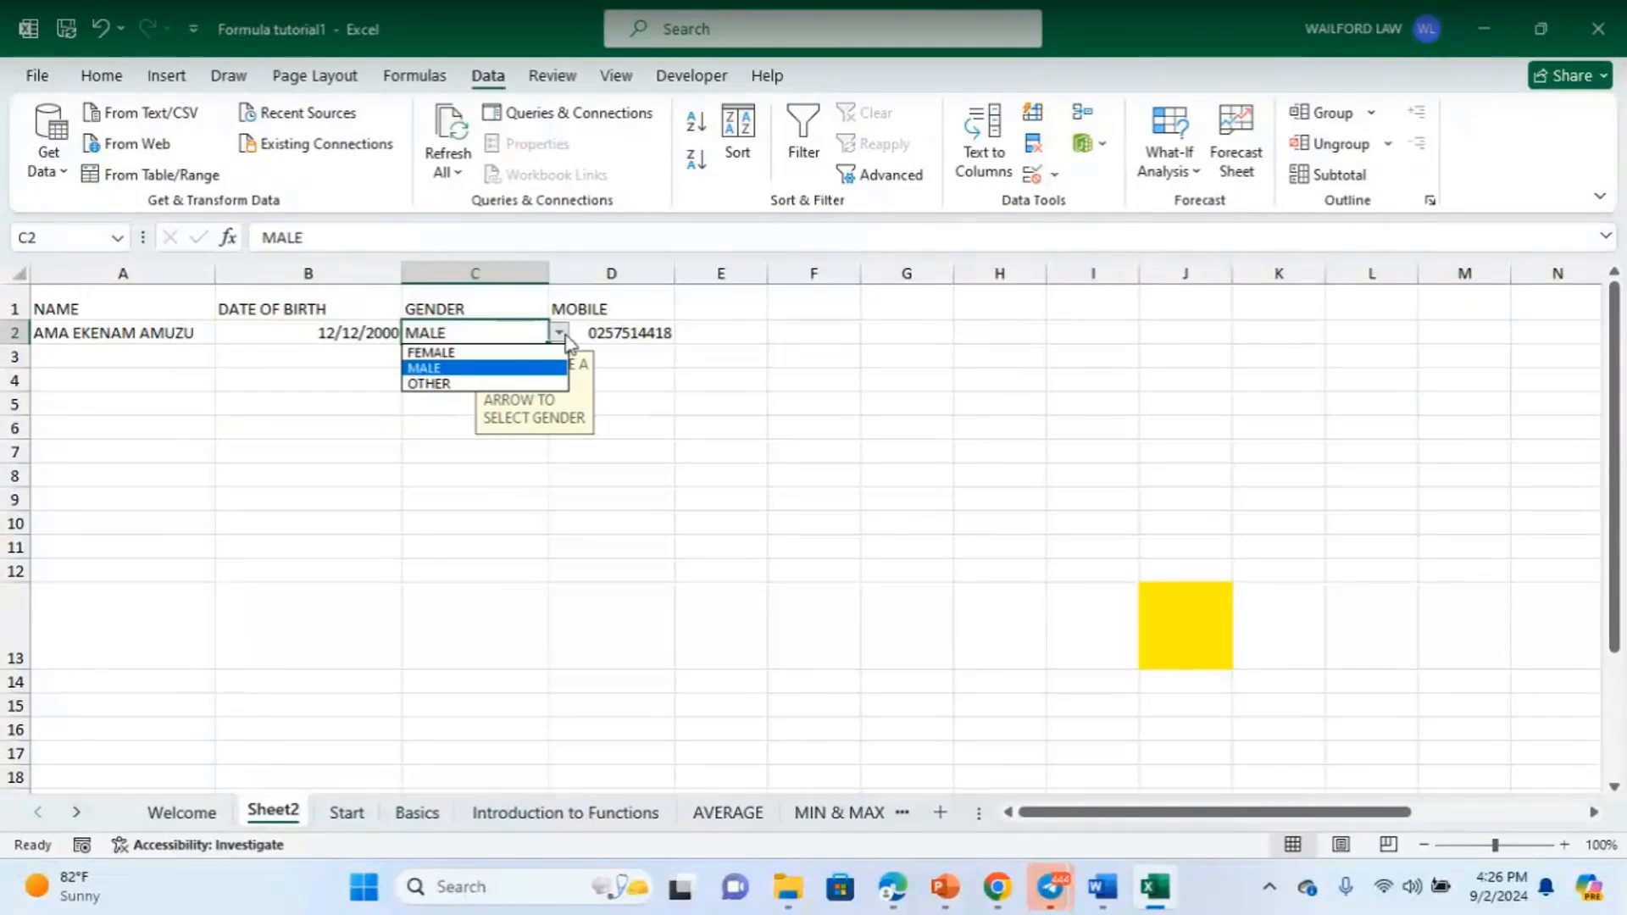
{"action": "left_click", "coordinate": [432, 351]}
{"action": "left_click", "coordinate": [701, 362]}
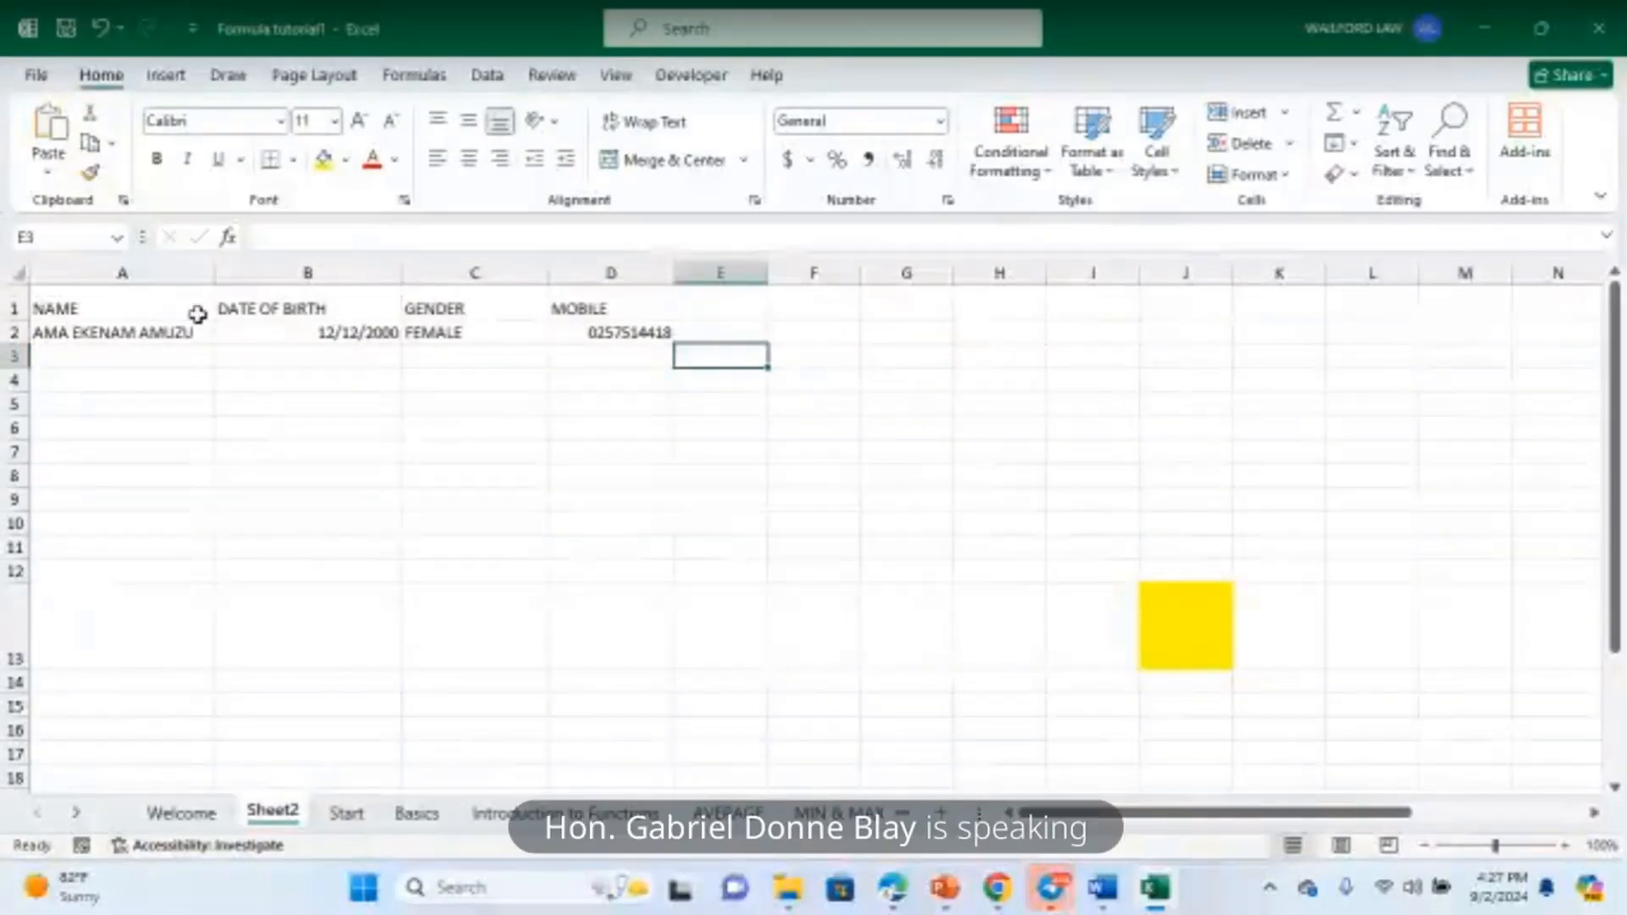
{"action": "left_click", "coordinate": [142, 302]}
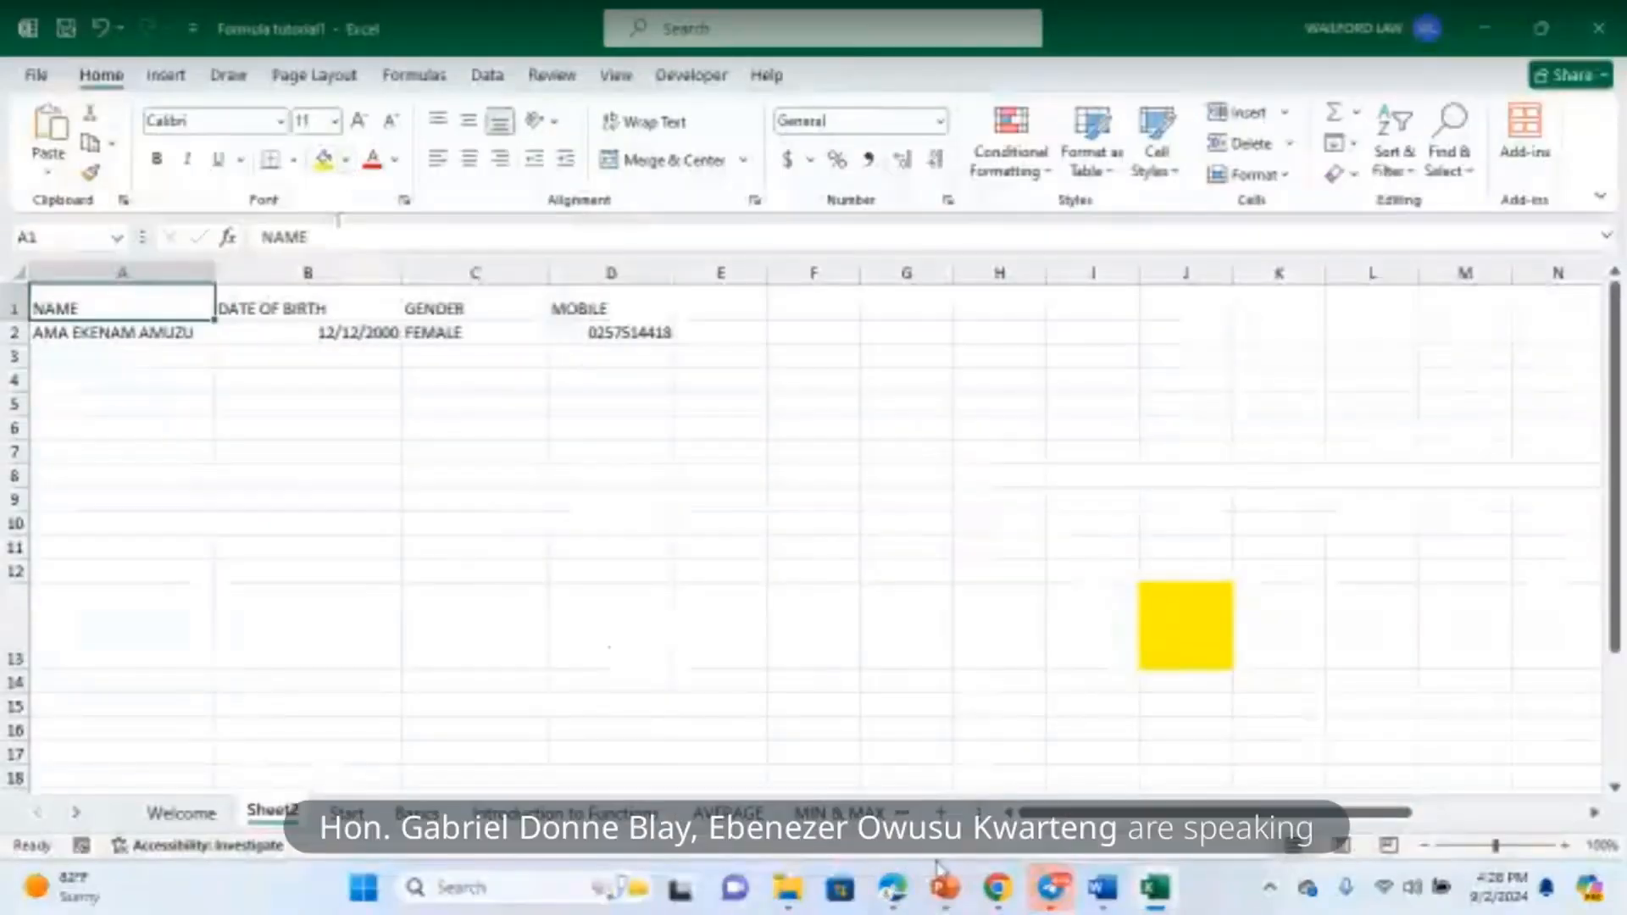
{"action": "left_click", "coordinate": [1051, 890]}
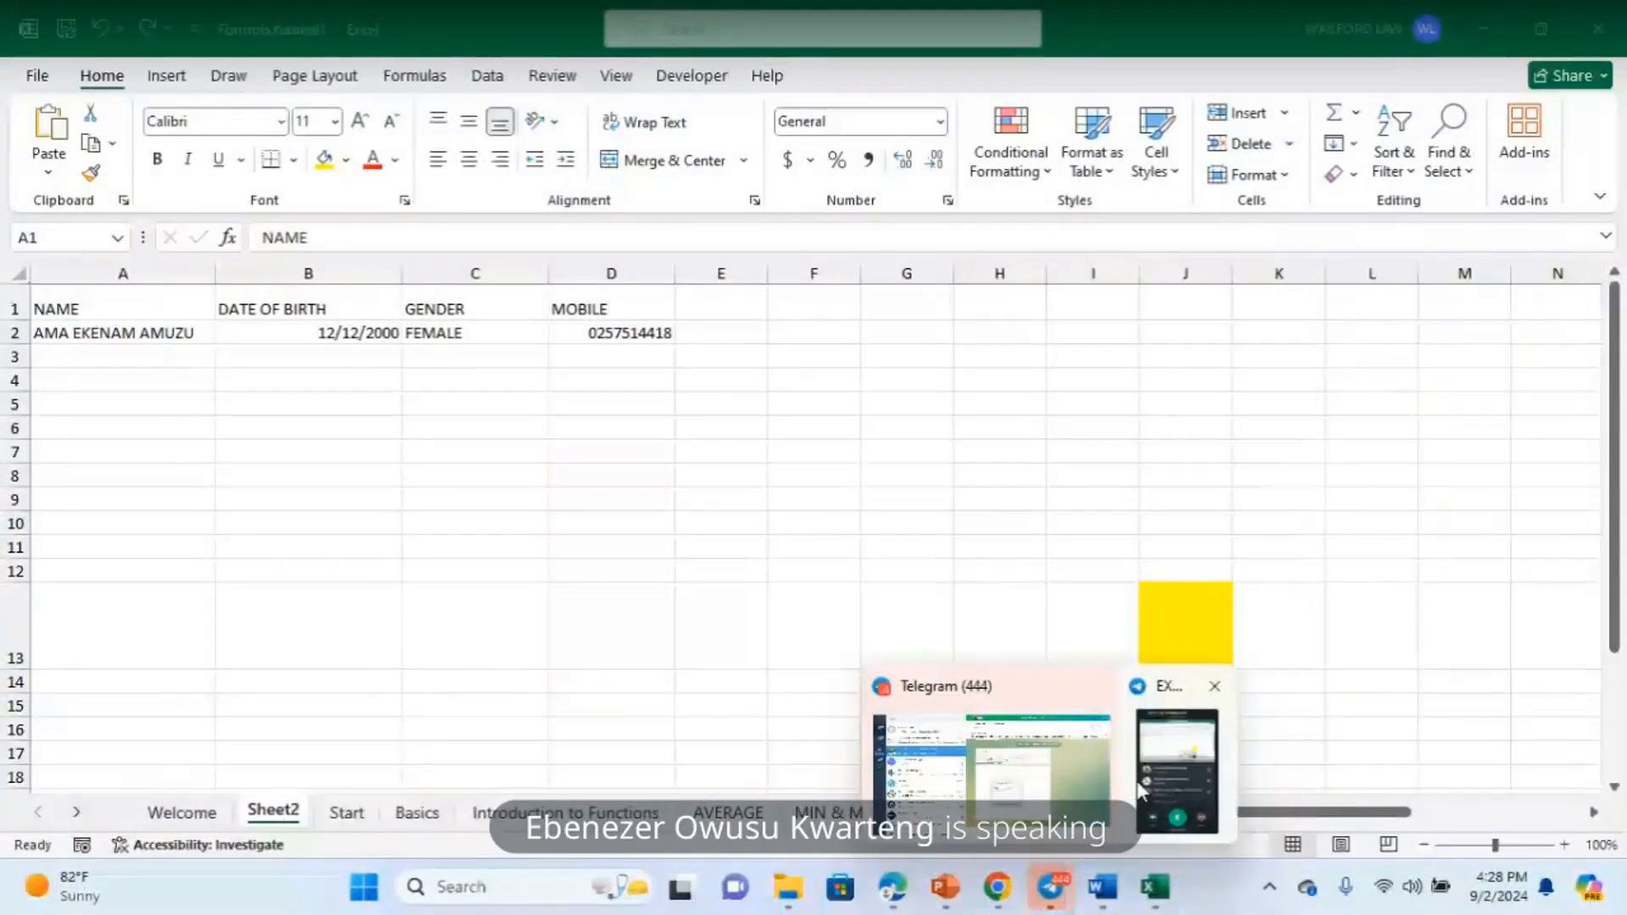
{"action": "mouse_move", "coordinate": [1057, 683]}
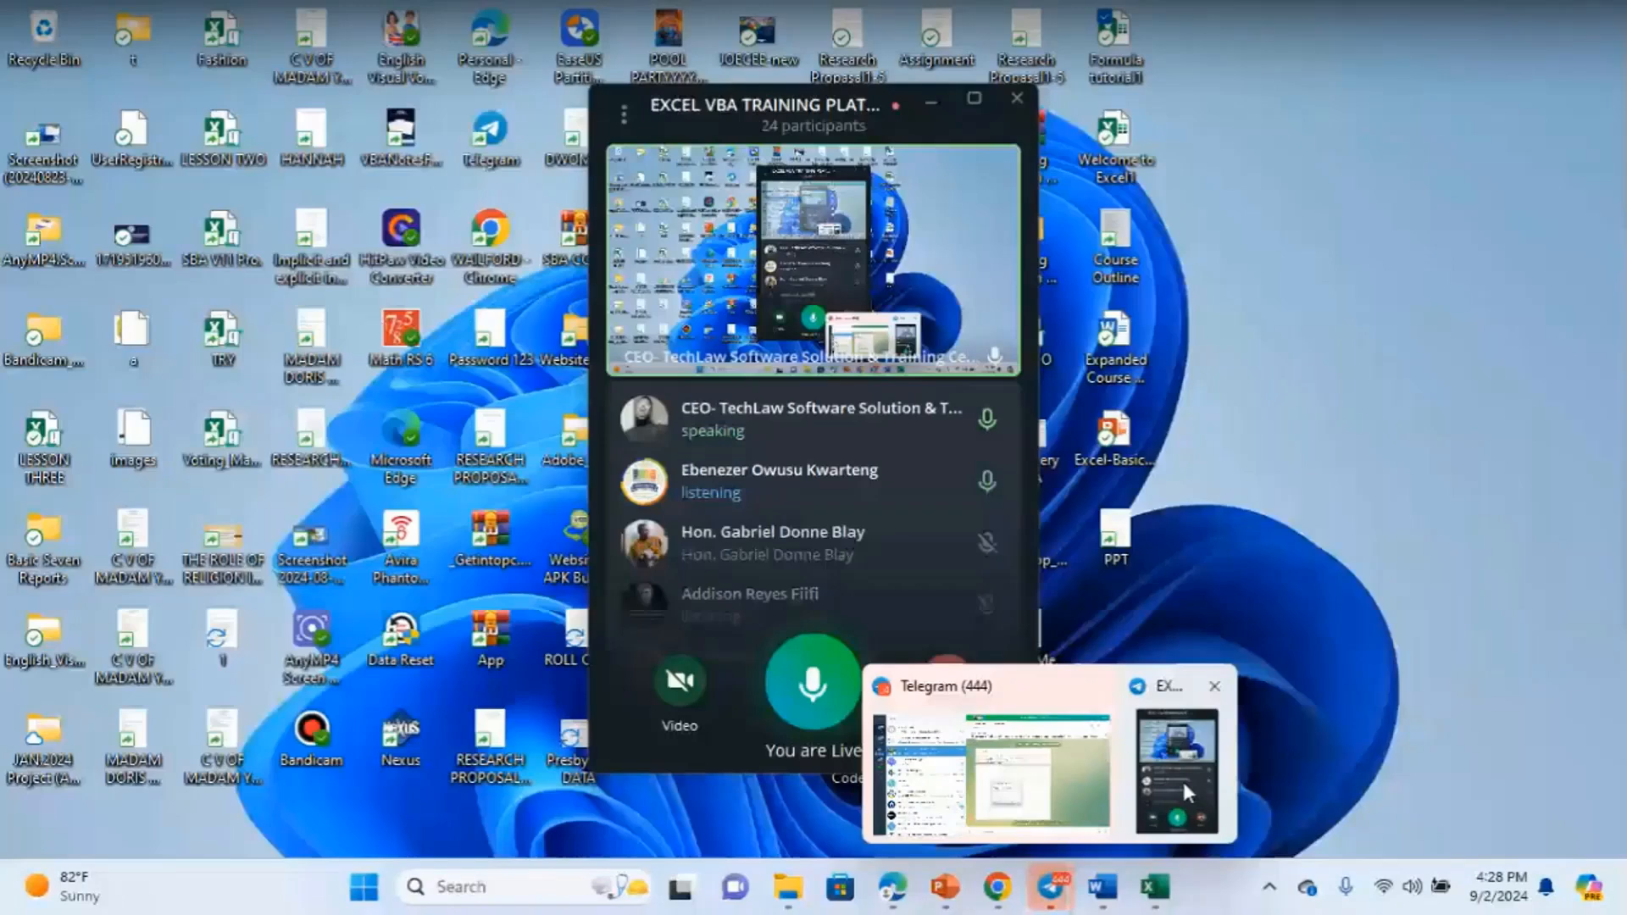
{"action": "left_click", "coordinate": [1181, 779]}
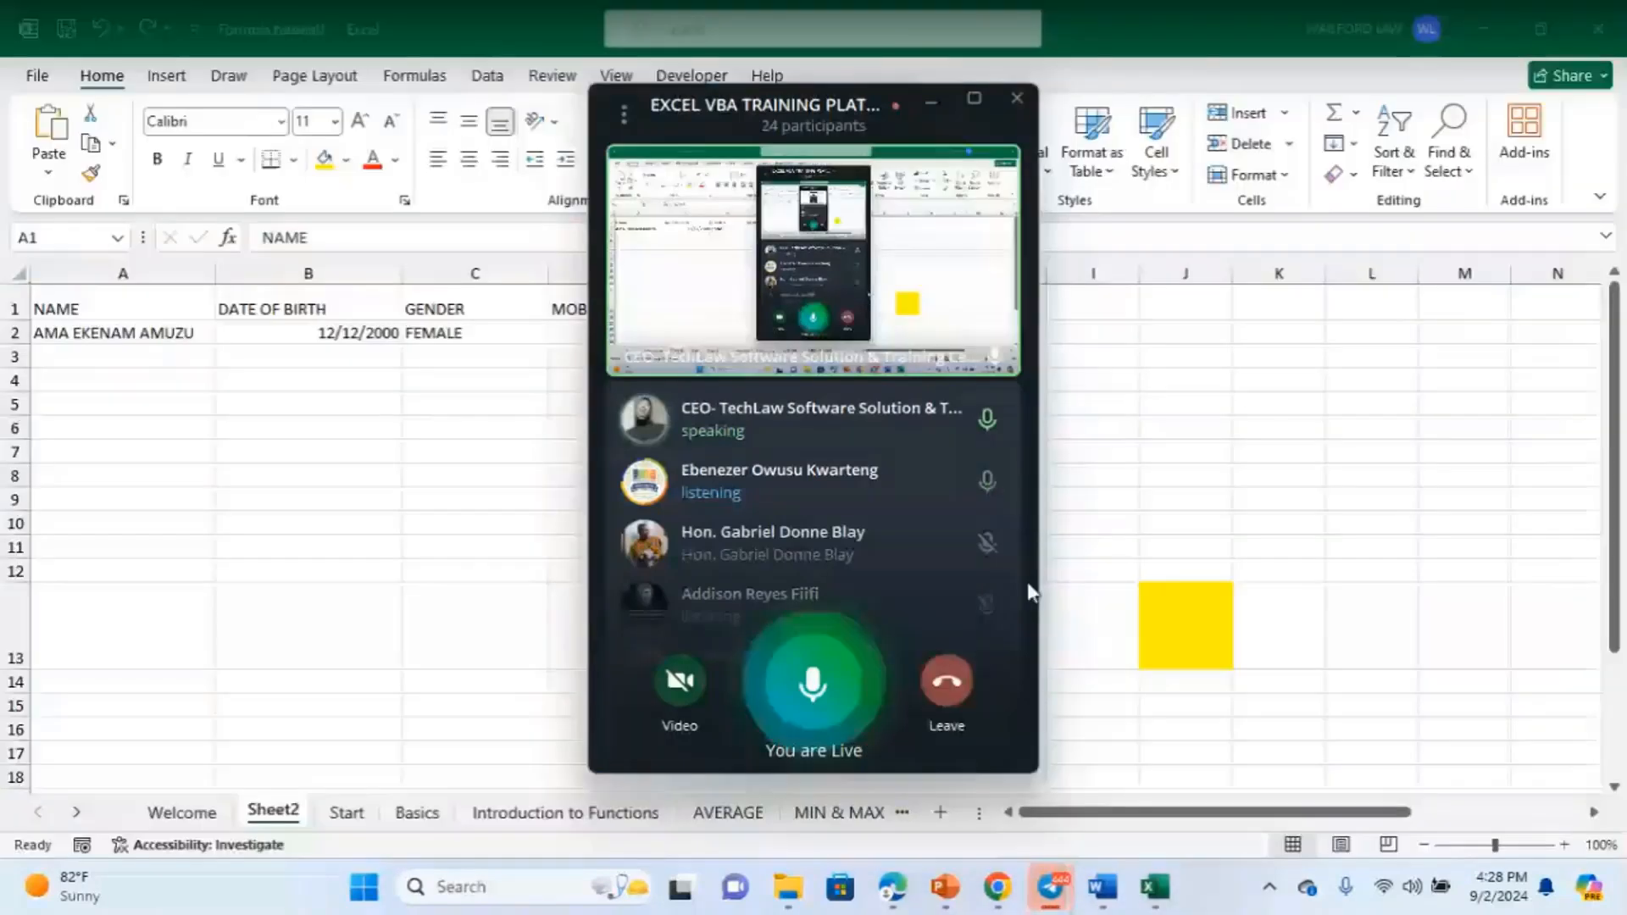
{"action": "scroll", "coordinate": [902, 481], "scroll_direction": "down", "scroll_amount": 3}
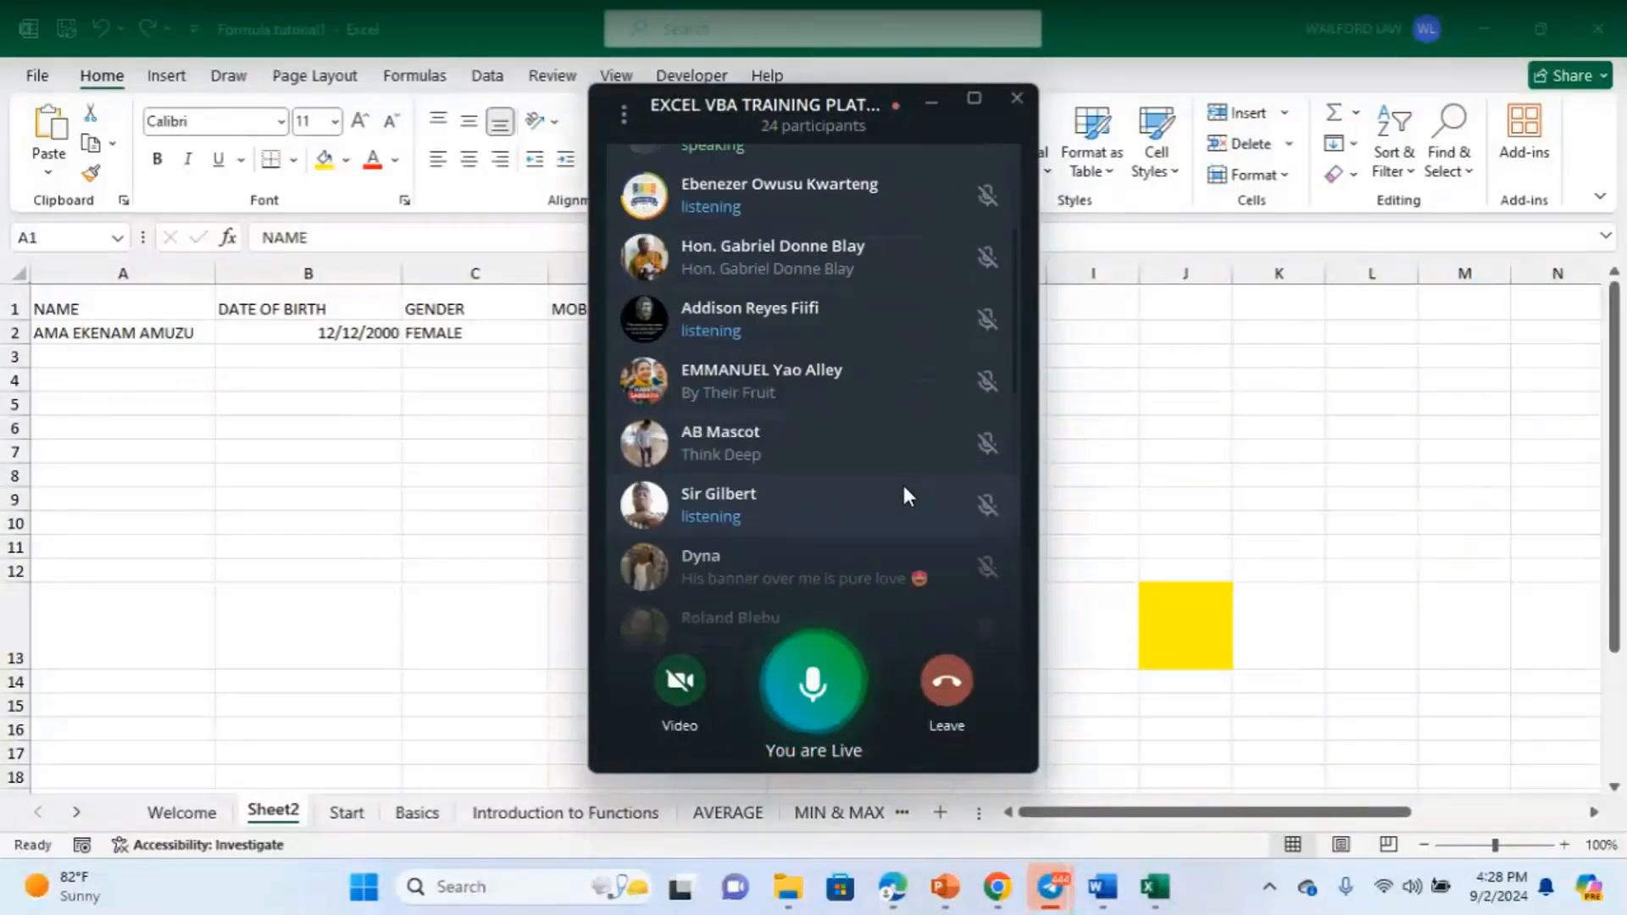
{"action": "scroll", "coordinate": [903, 485], "scroll_direction": "up", "scroll_amount": 3}
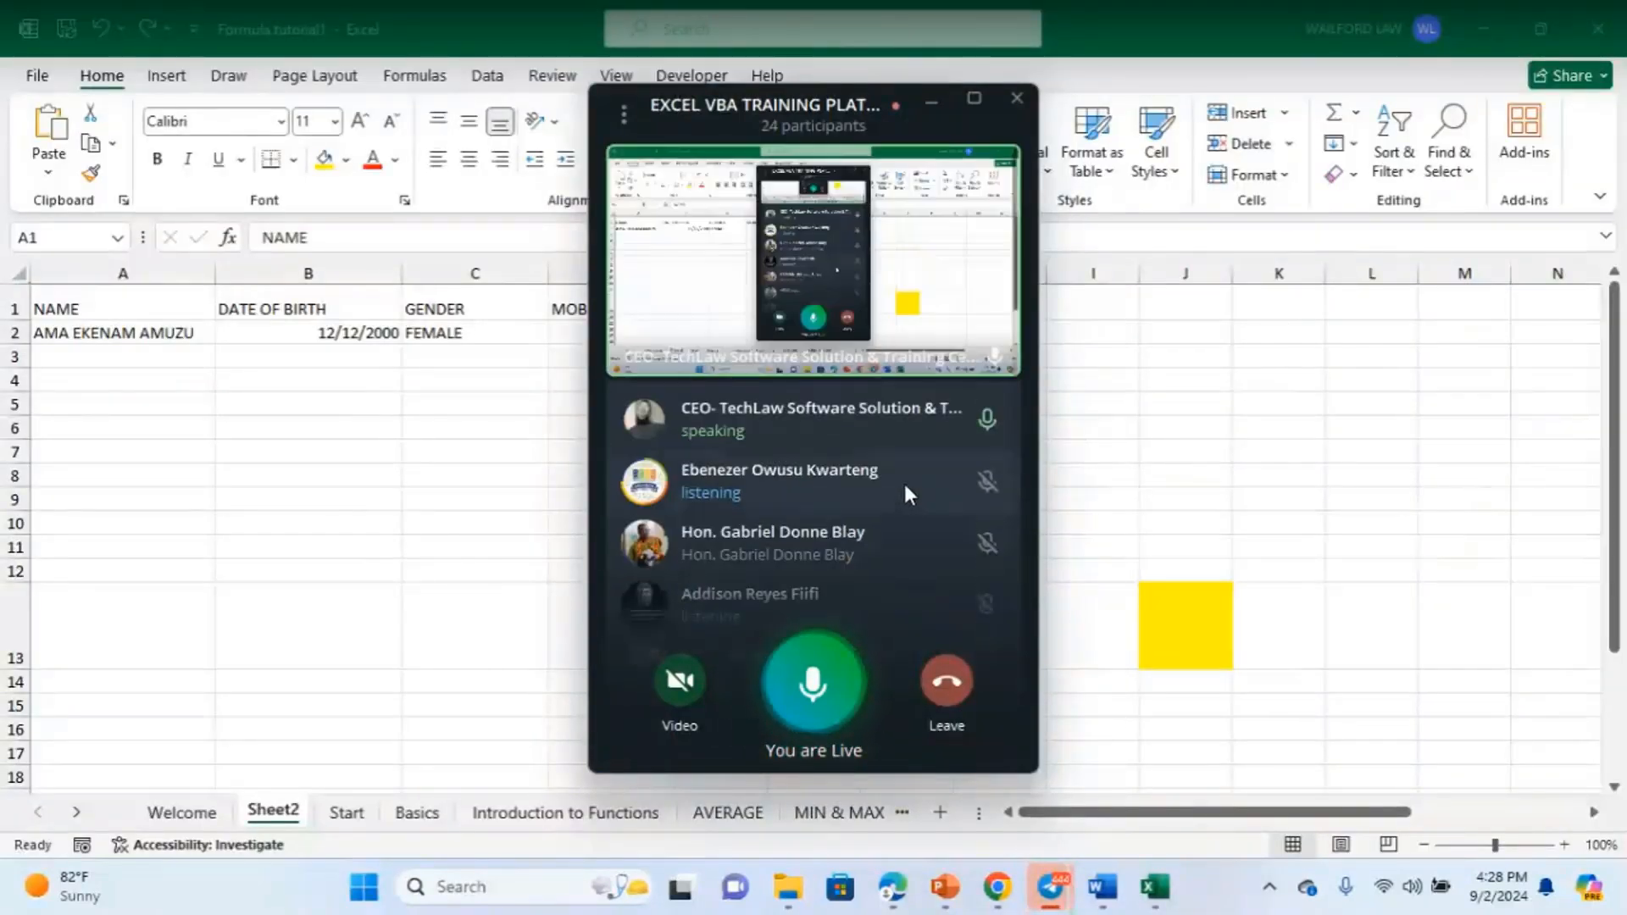
{"action": "left_click", "coordinate": [935, 98]}
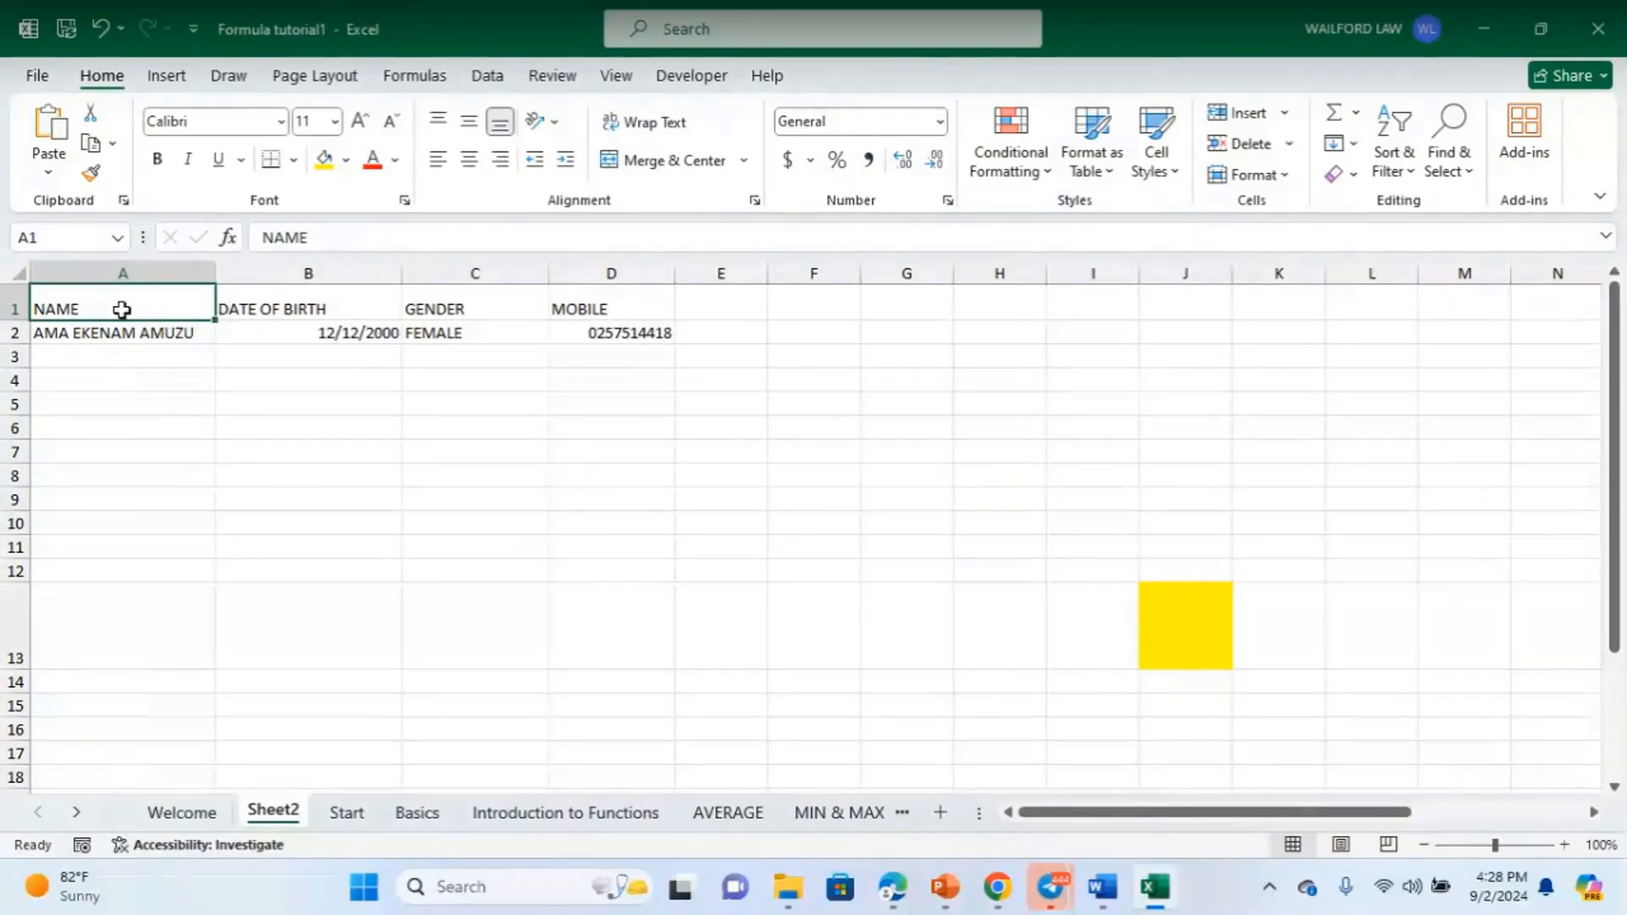
{"action": "left_click", "coordinate": [783, 503]}
{"action": "left_click", "coordinate": [172, 297]}
{"action": "left_click", "coordinate": [119, 243]}
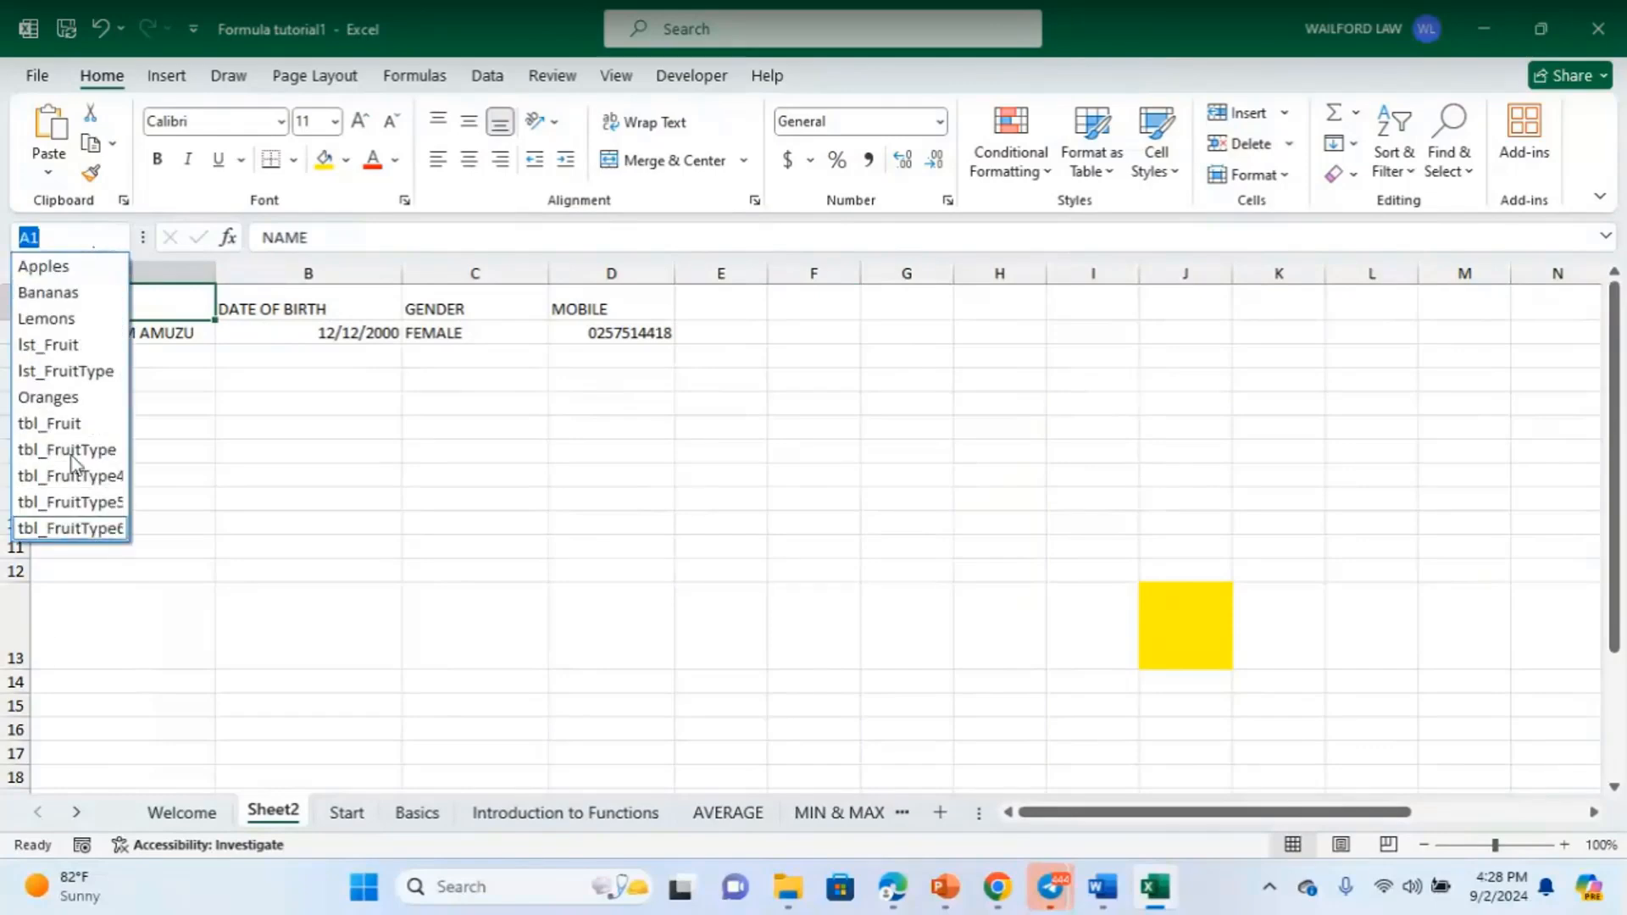
{"action": "key", "text": "Escape"}
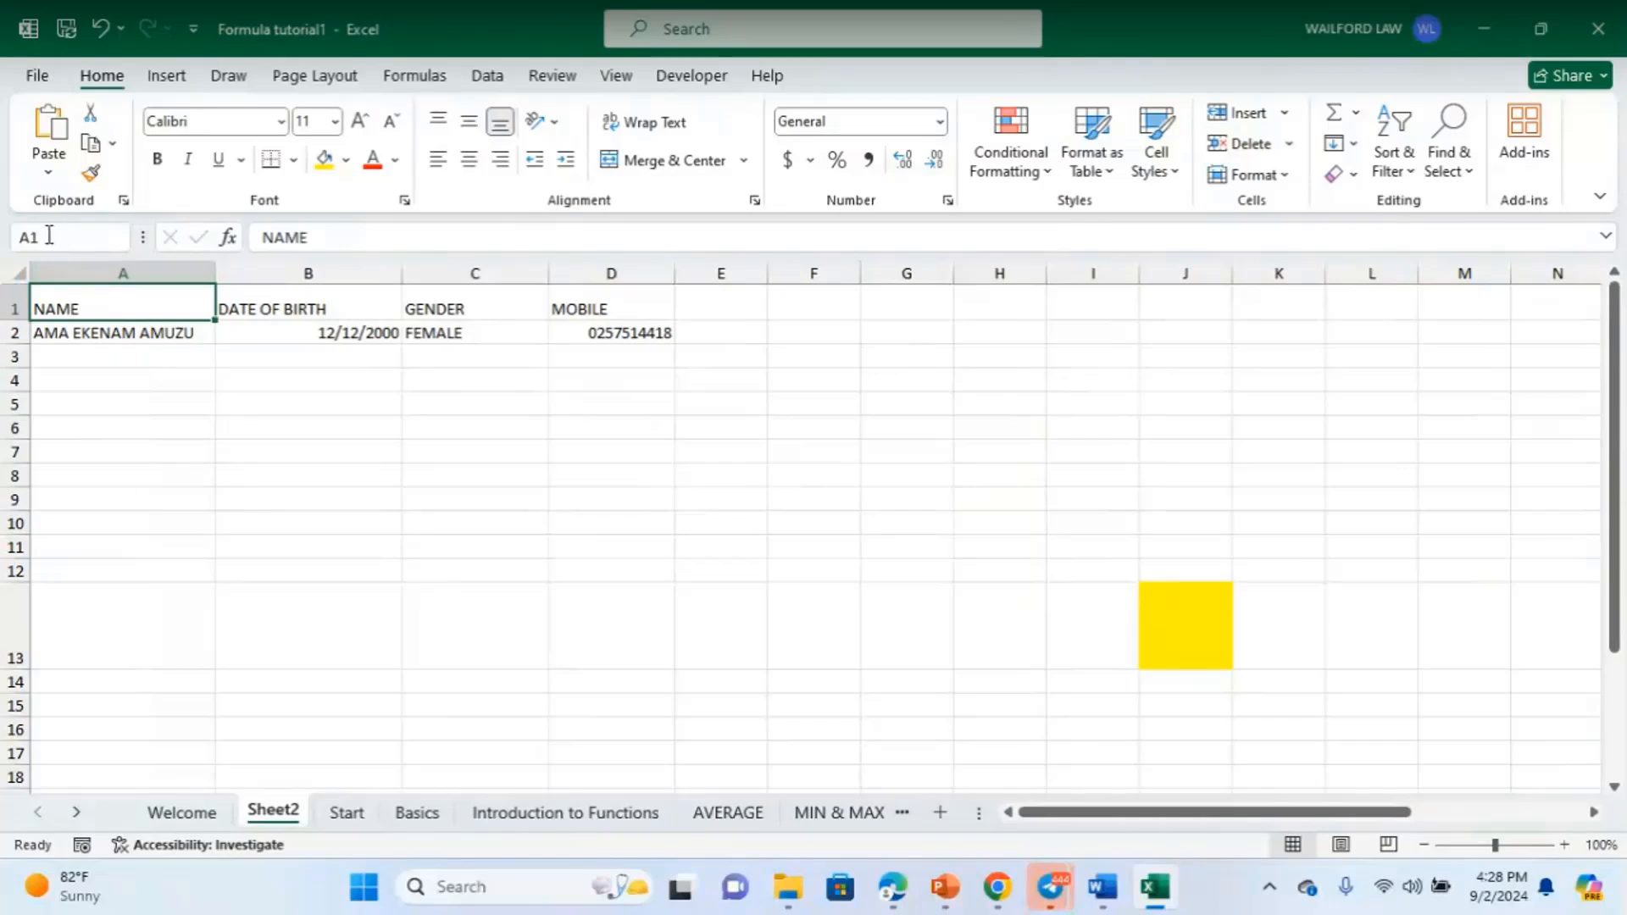
{"action": "left_click", "coordinate": [812, 479]}
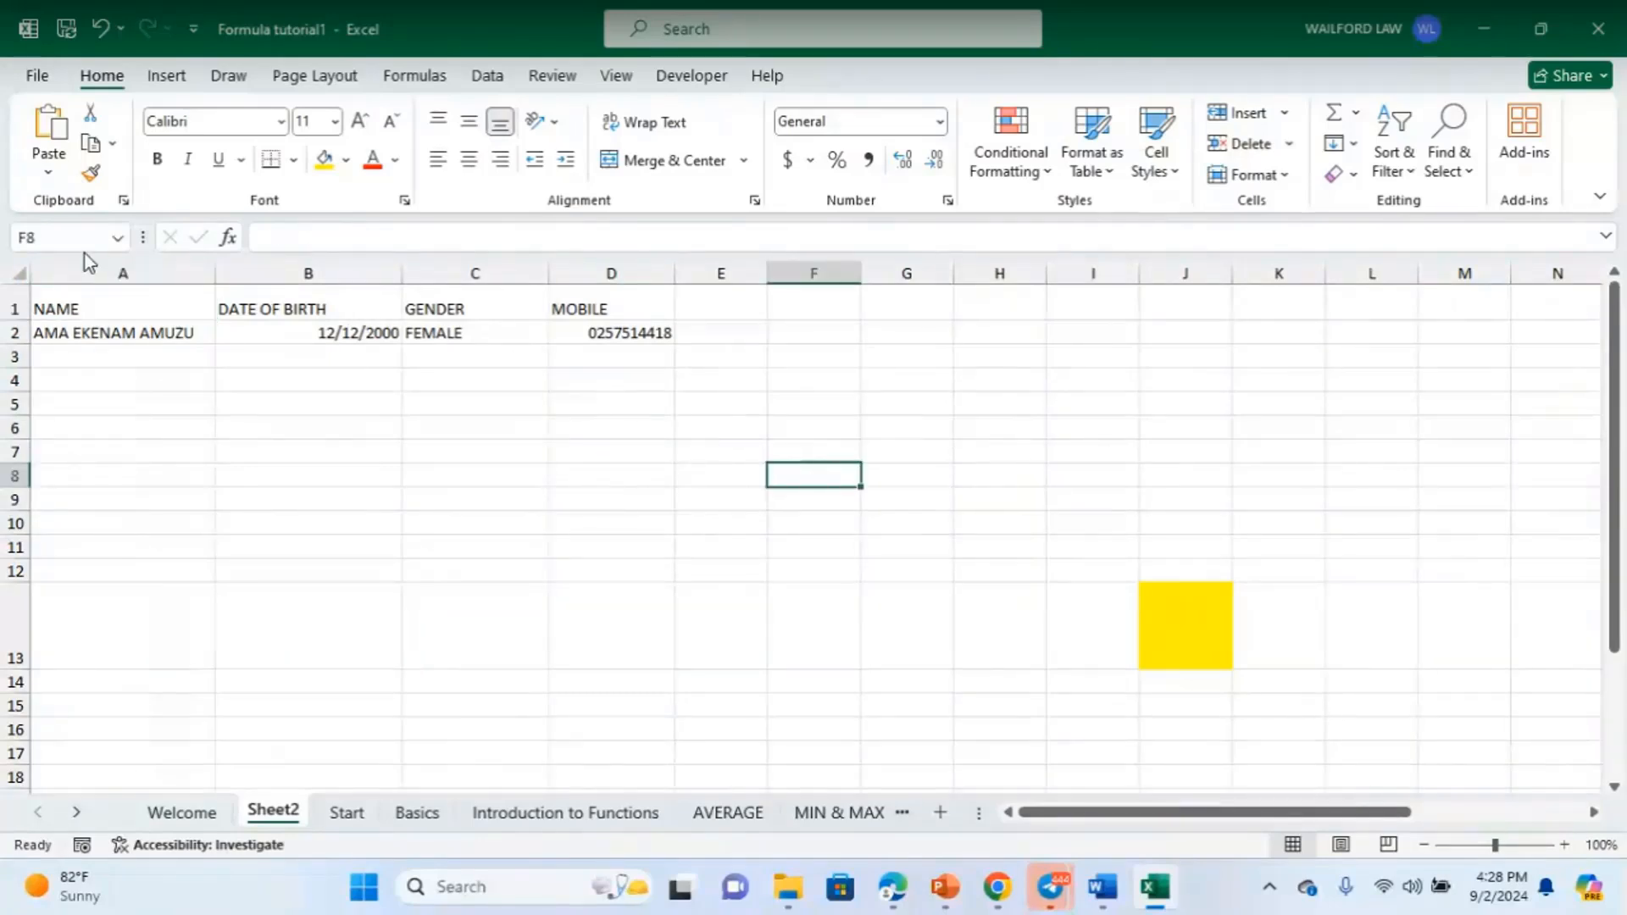
{"action": "left_click", "coordinate": [51, 240]}
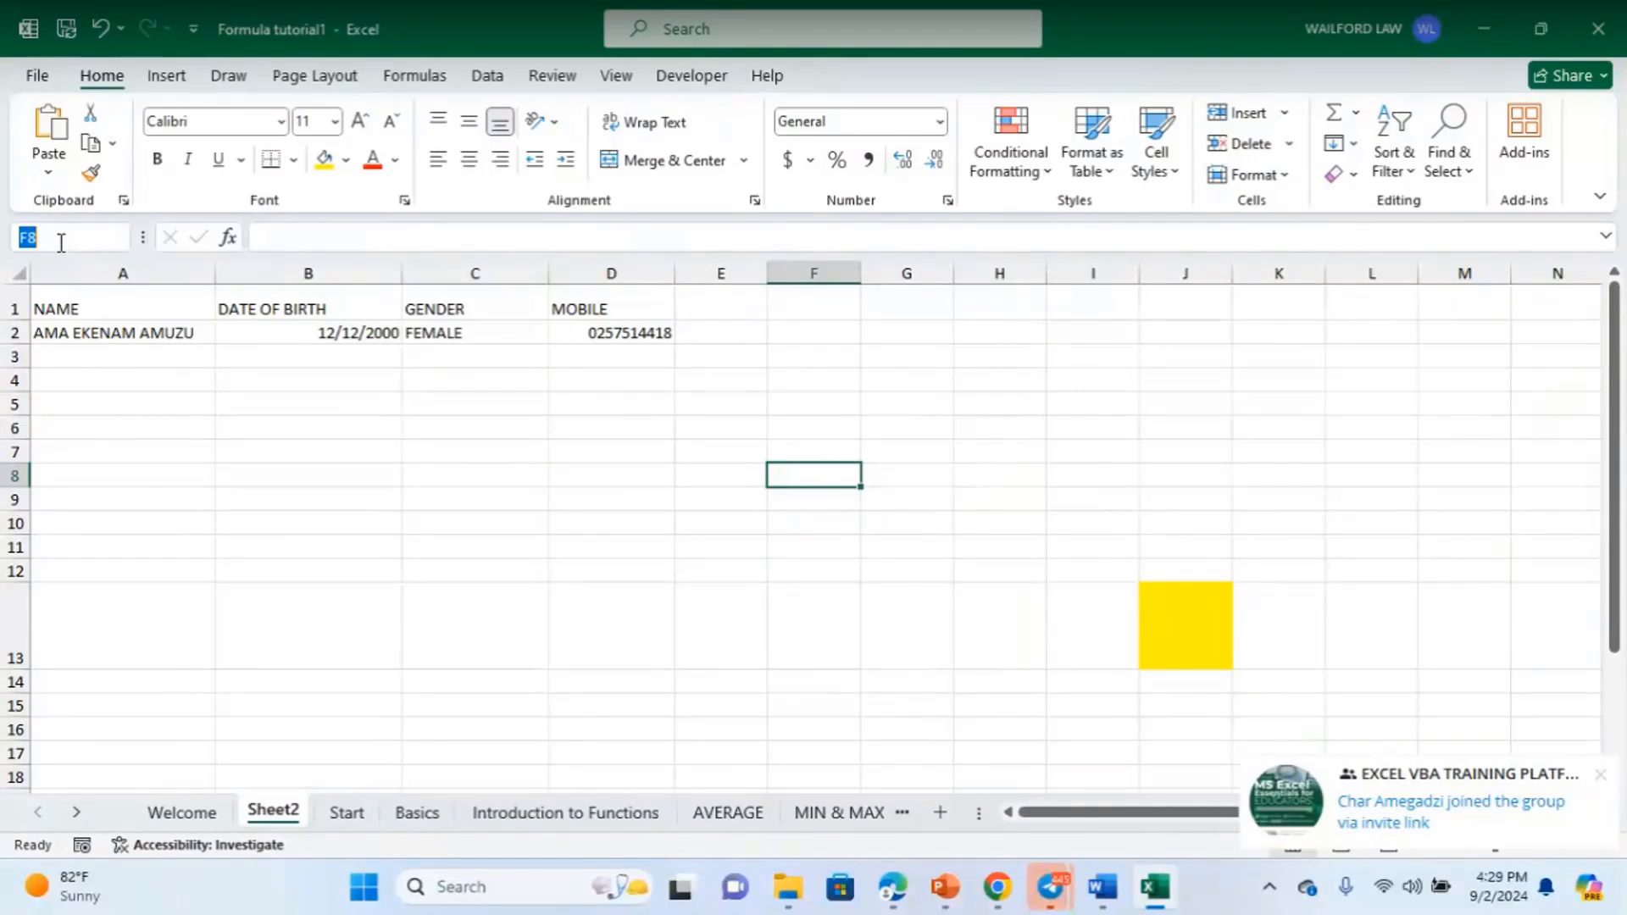
{"action": "left_click", "coordinate": [169, 434]}
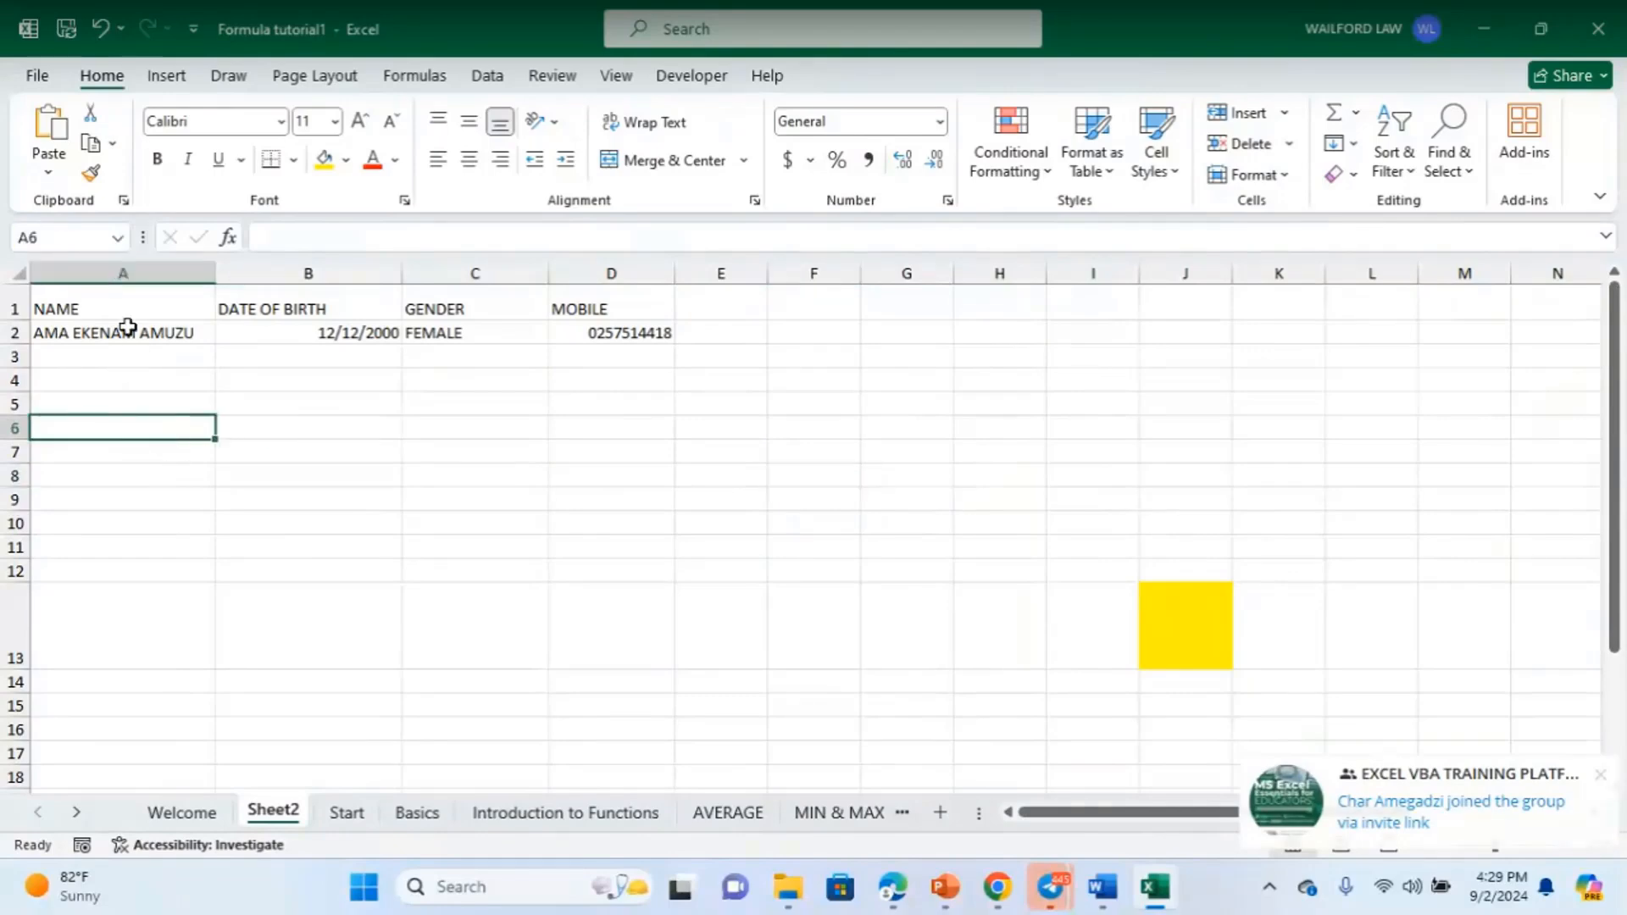
{"action": "left_click", "coordinate": [133, 309]}
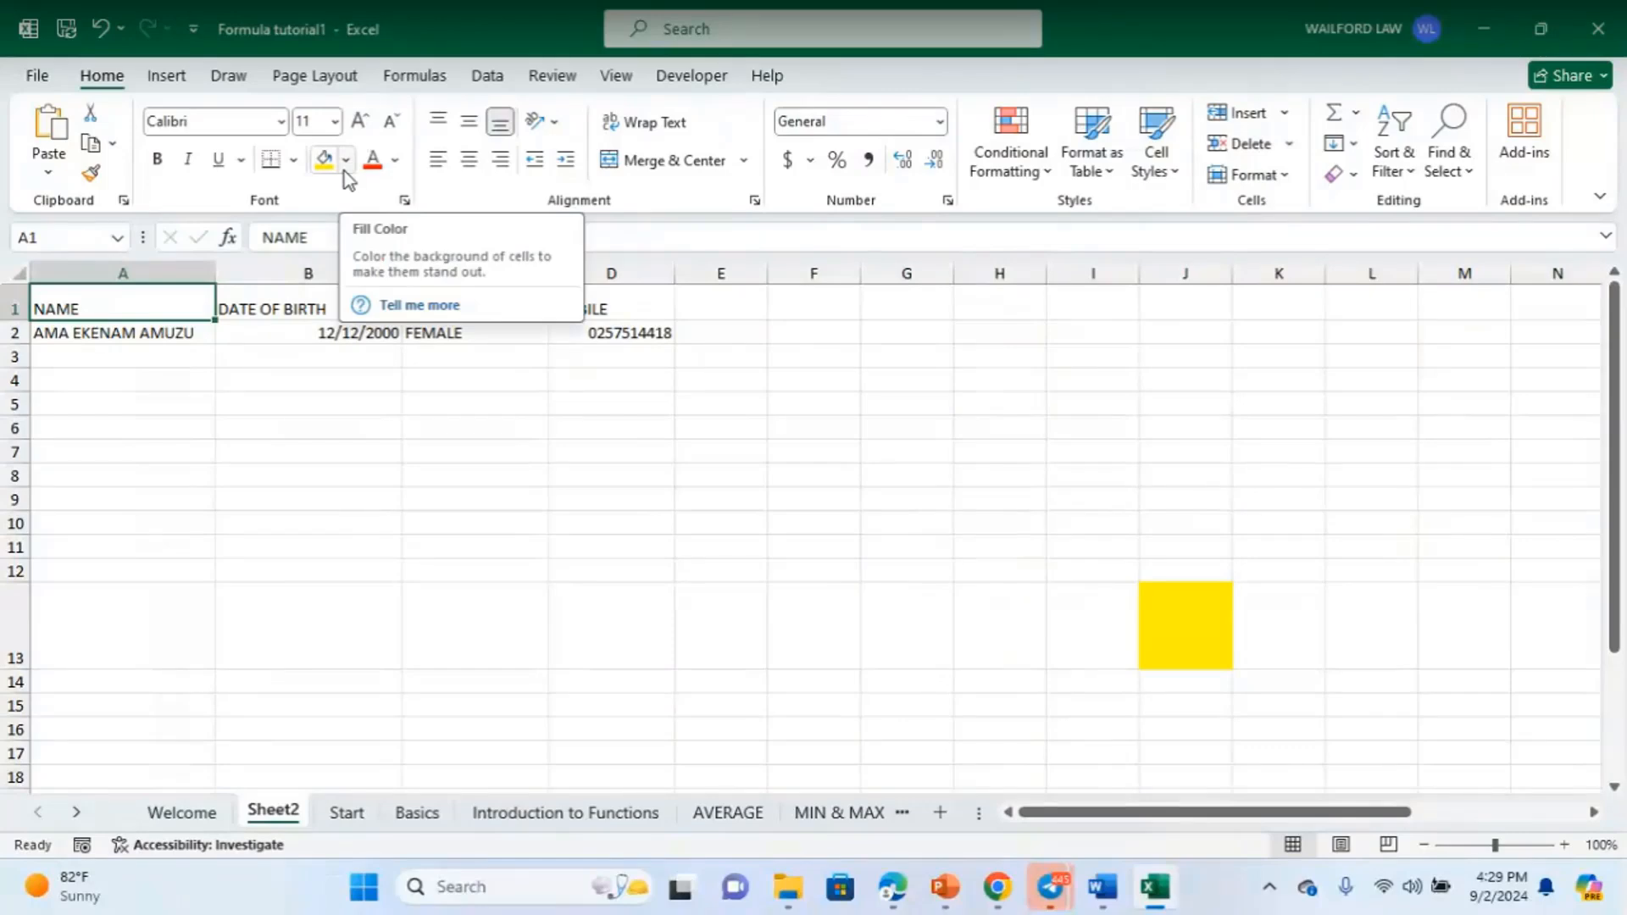
- Open More Colors for A1's fill and compare a brighter and a darker blue shade
{"action": "left_click", "coordinate": [344, 168]}
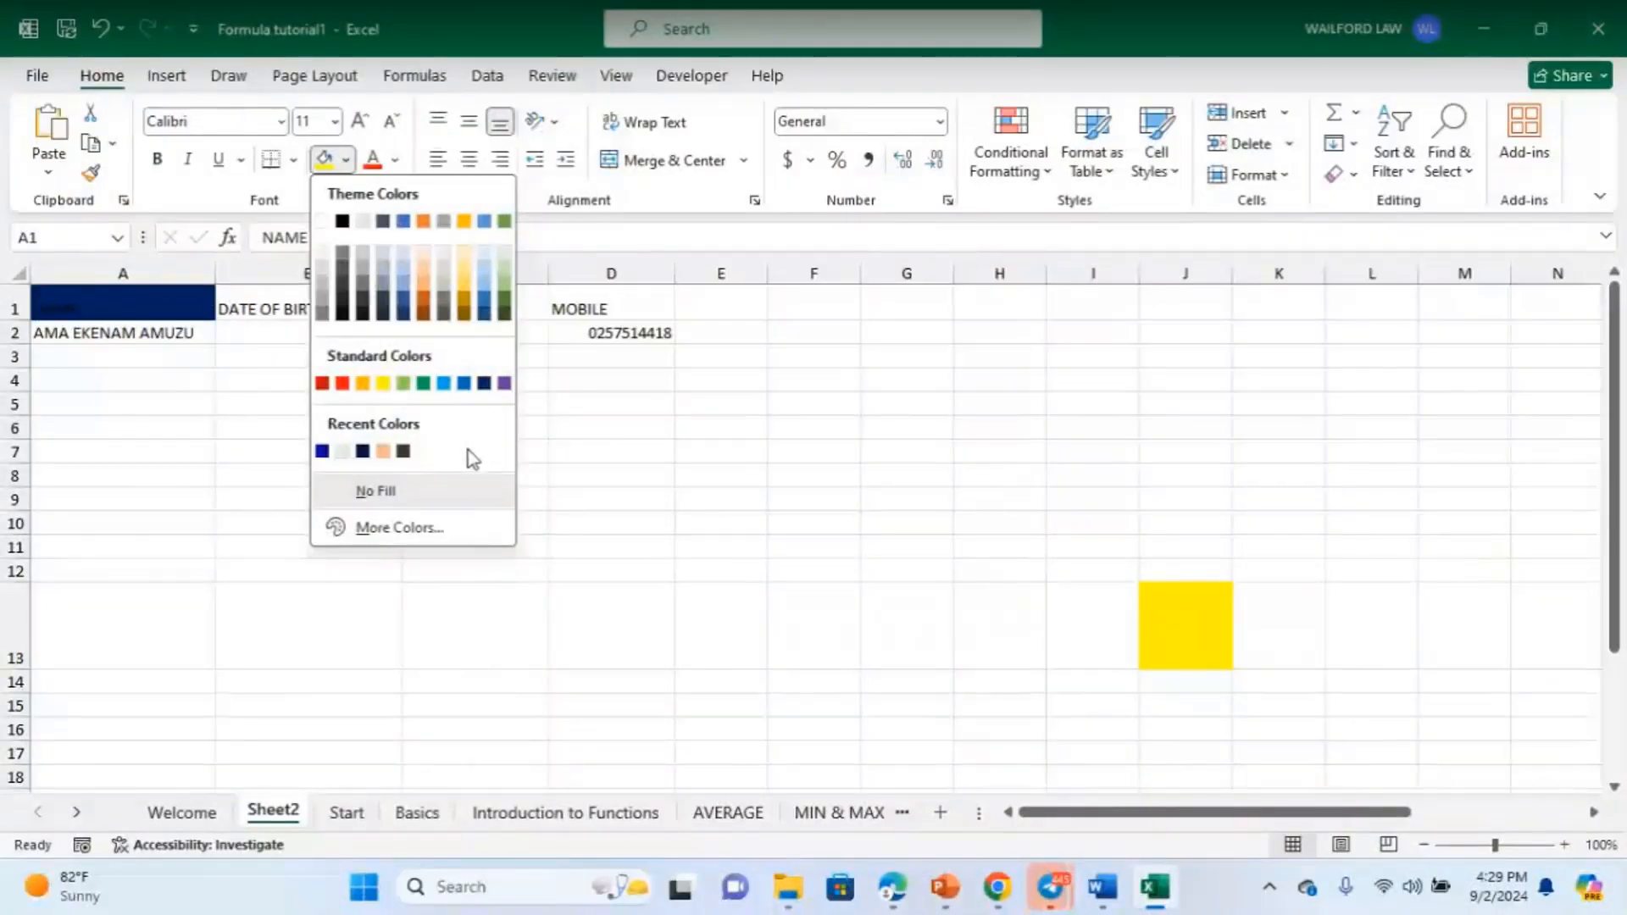
{"action": "left_click", "coordinate": [394, 528]}
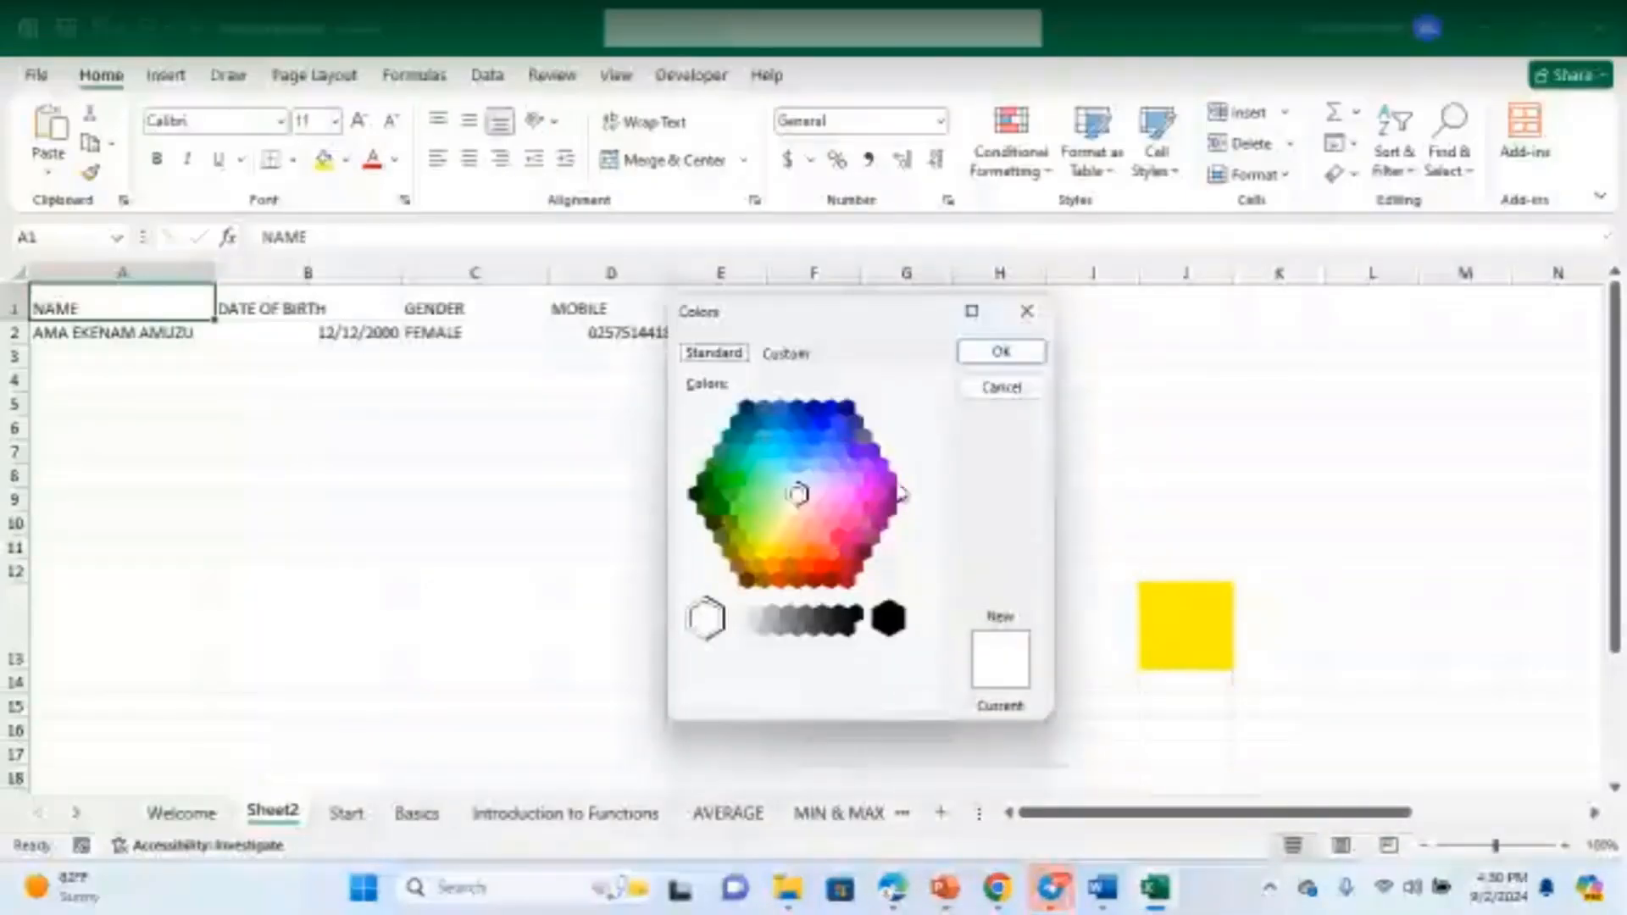
{"action": "left_click", "coordinate": [821, 424]}
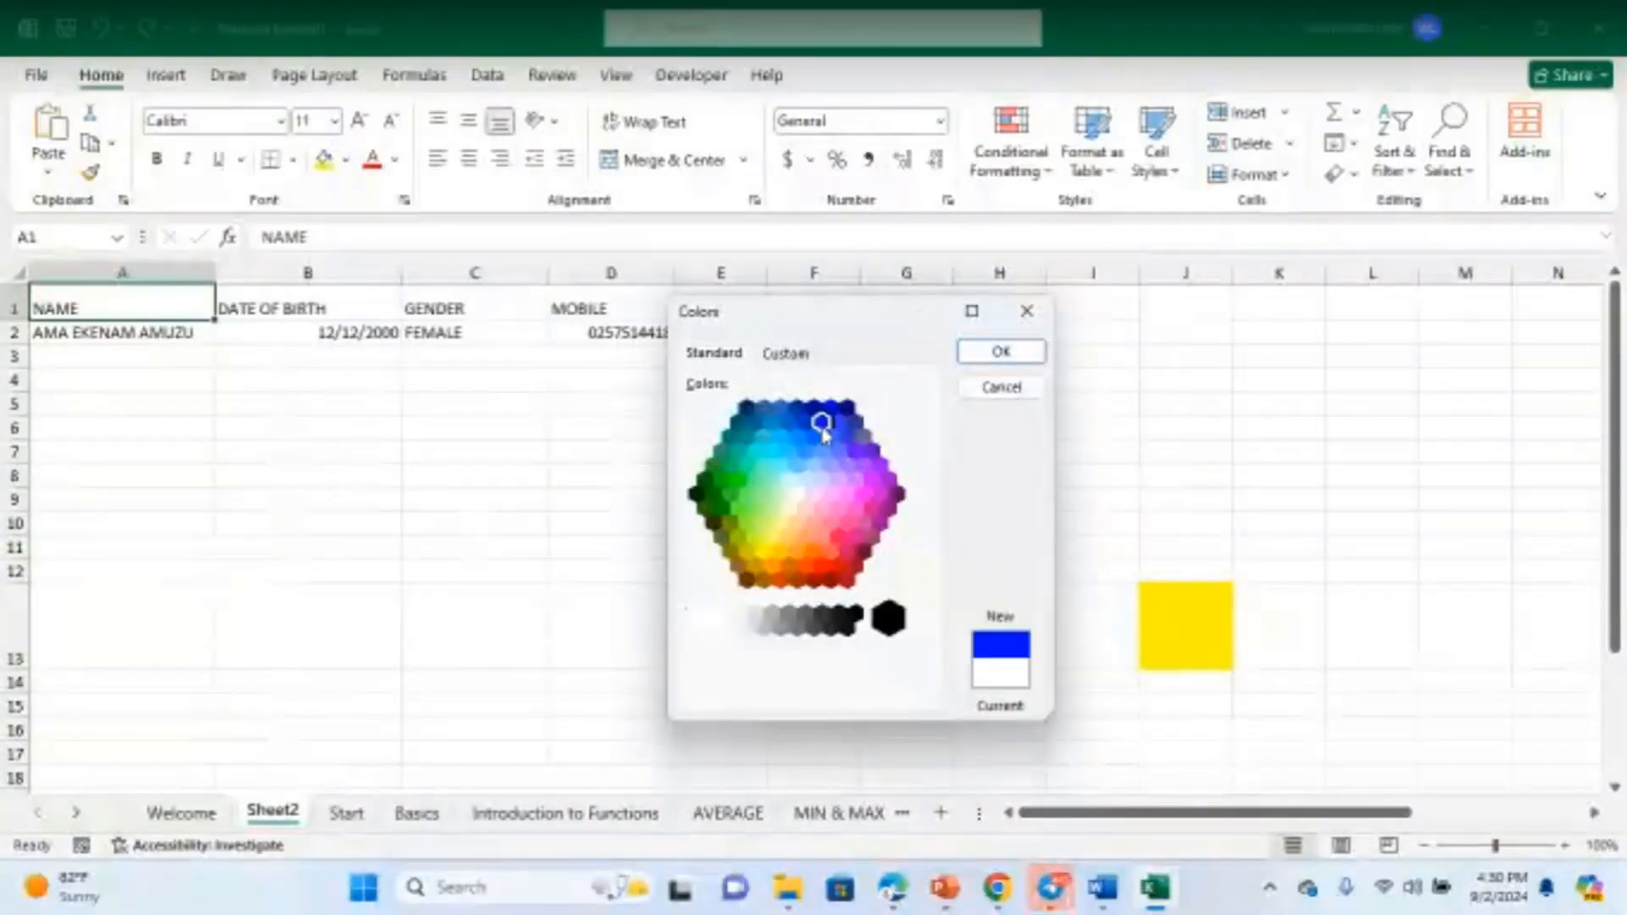
{"action": "left_click", "coordinate": [813, 408]}
{"action": "left_click", "coordinate": [821, 424]}
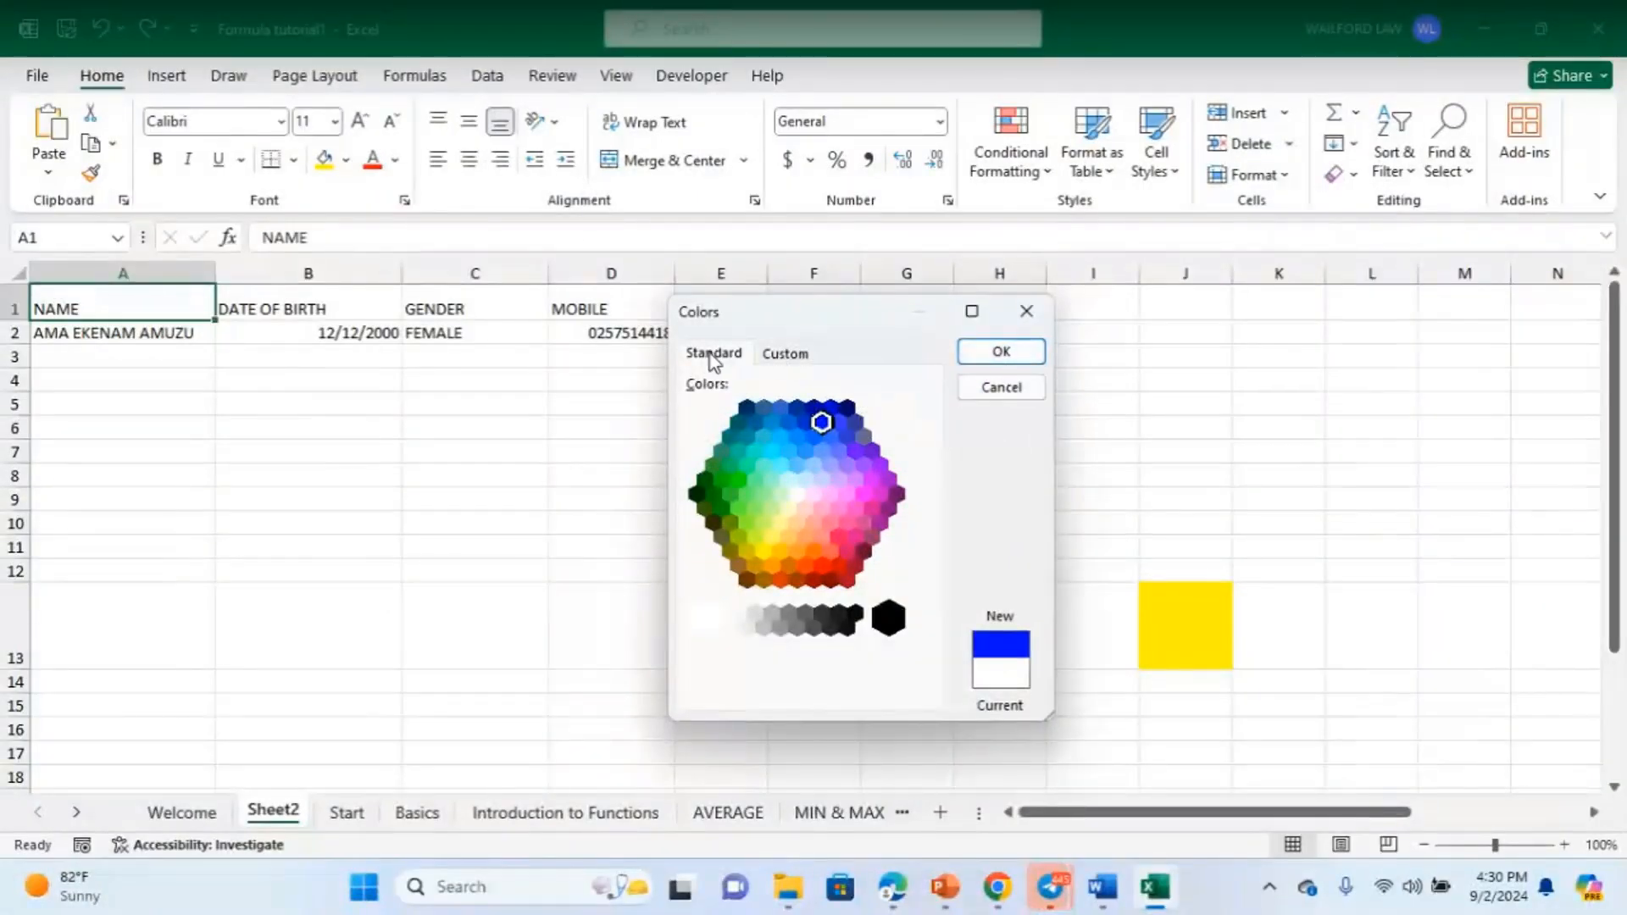
- Pick a custom bright blue from the colour spectrum and apply it to A1
{"action": "left_click", "coordinate": [786, 355]}
{"action": "left_click", "coordinate": [774, 432]}
{"action": "left_click", "coordinate": [808, 479]}
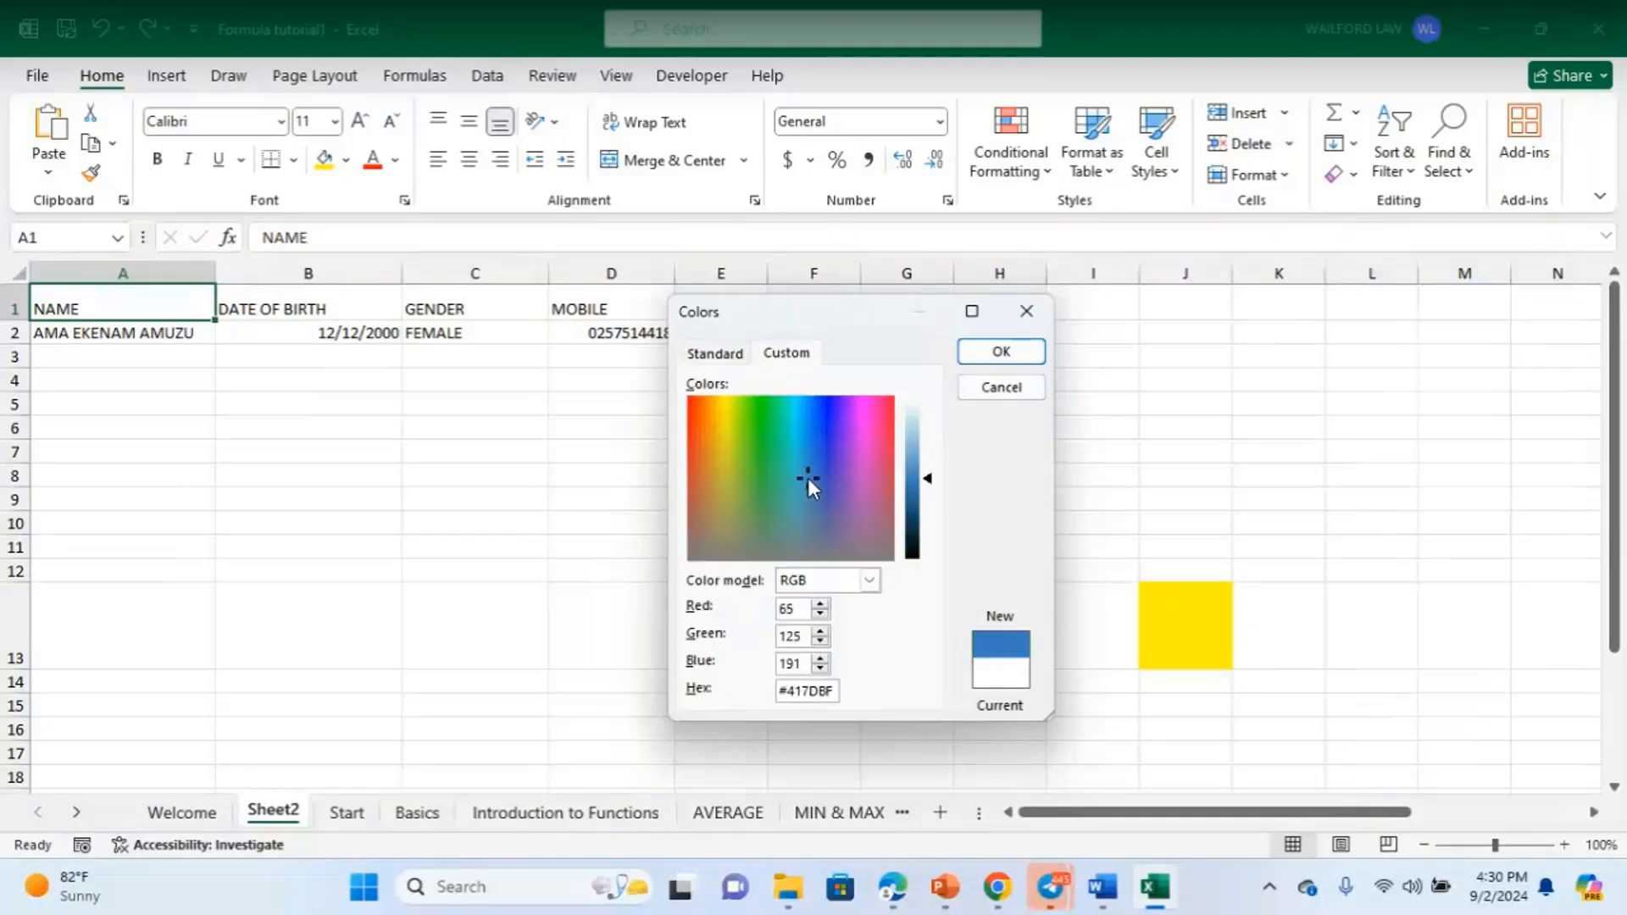
{"action": "left_click", "coordinate": [867, 457]}
{"action": "left_click", "coordinate": [836, 449]}
{"action": "left_click", "coordinate": [805, 454]}
{"action": "double_click", "coordinate": [797, 417]}
{"action": "left_click", "coordinate": [797, 417]}
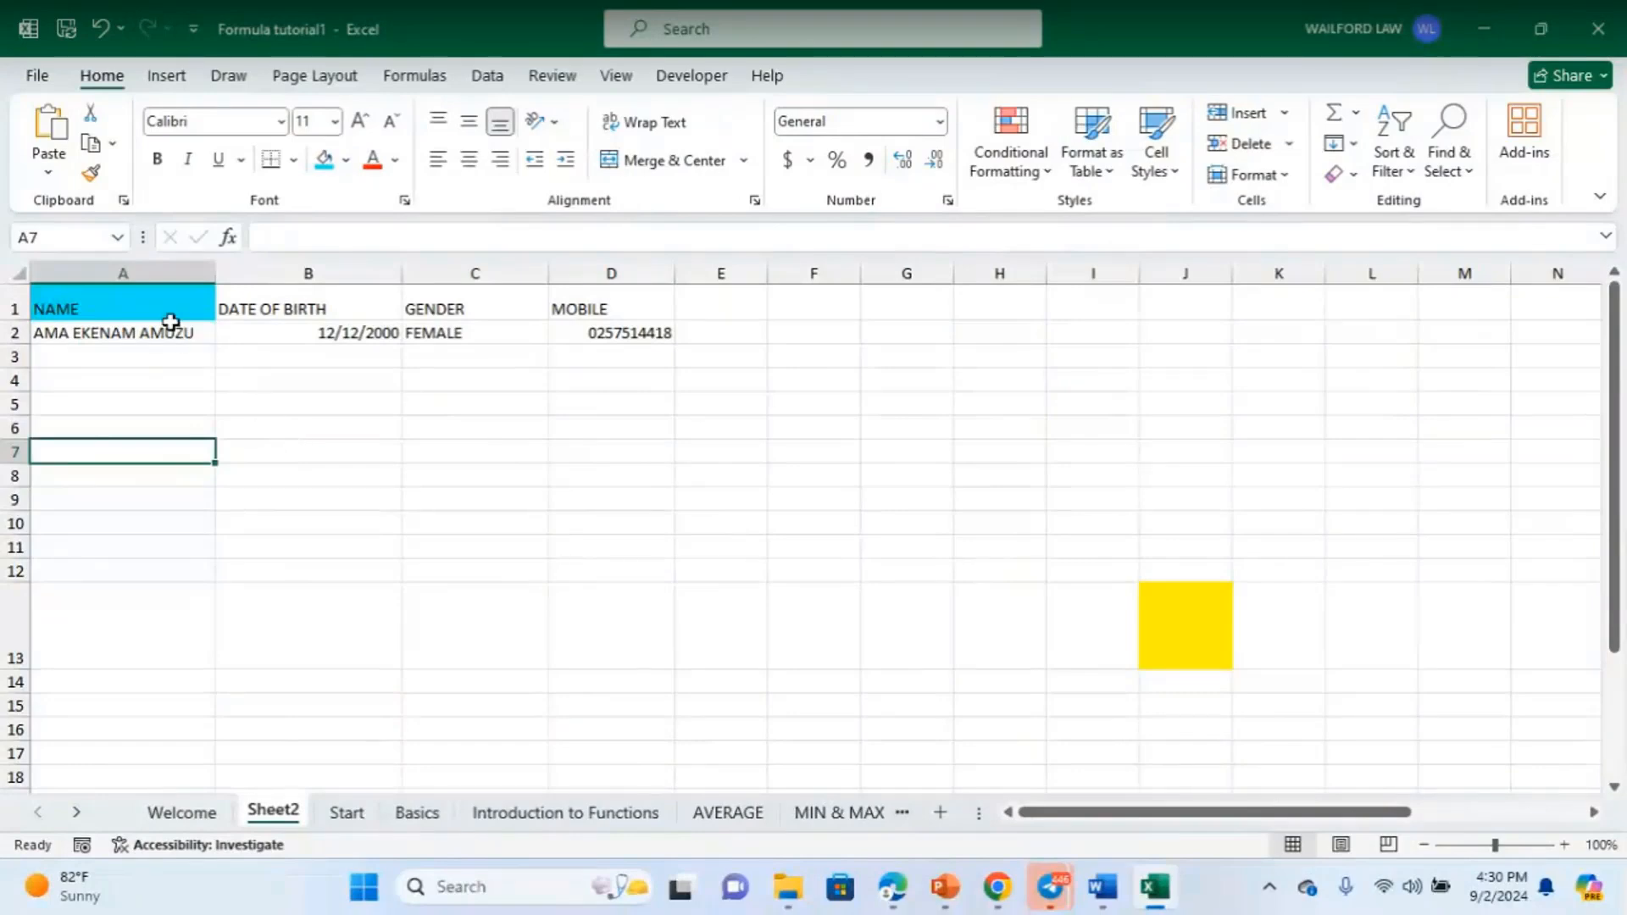
- Copy A1's cyan fill onto the DATE OF BIRTH header in B1 with Format Painter
{"action": "left_click", "coordinate": [167, 307]}
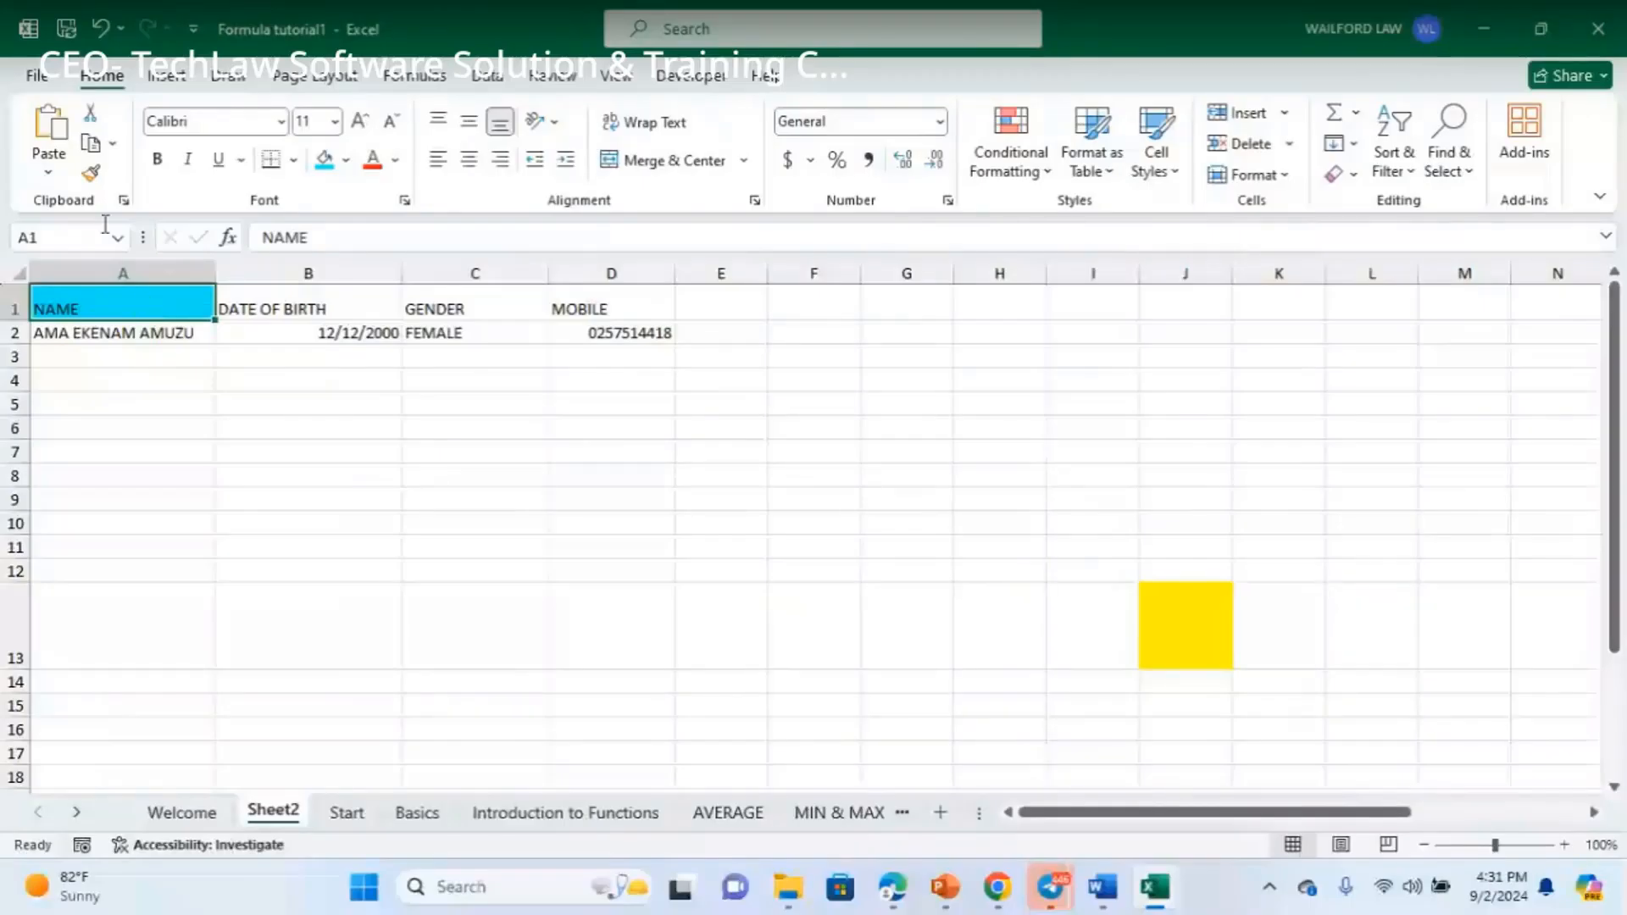
{"action": "left_click", "coordinate": [340, 309]}
{"action": "left_click", "coordinate": [347, 161]}
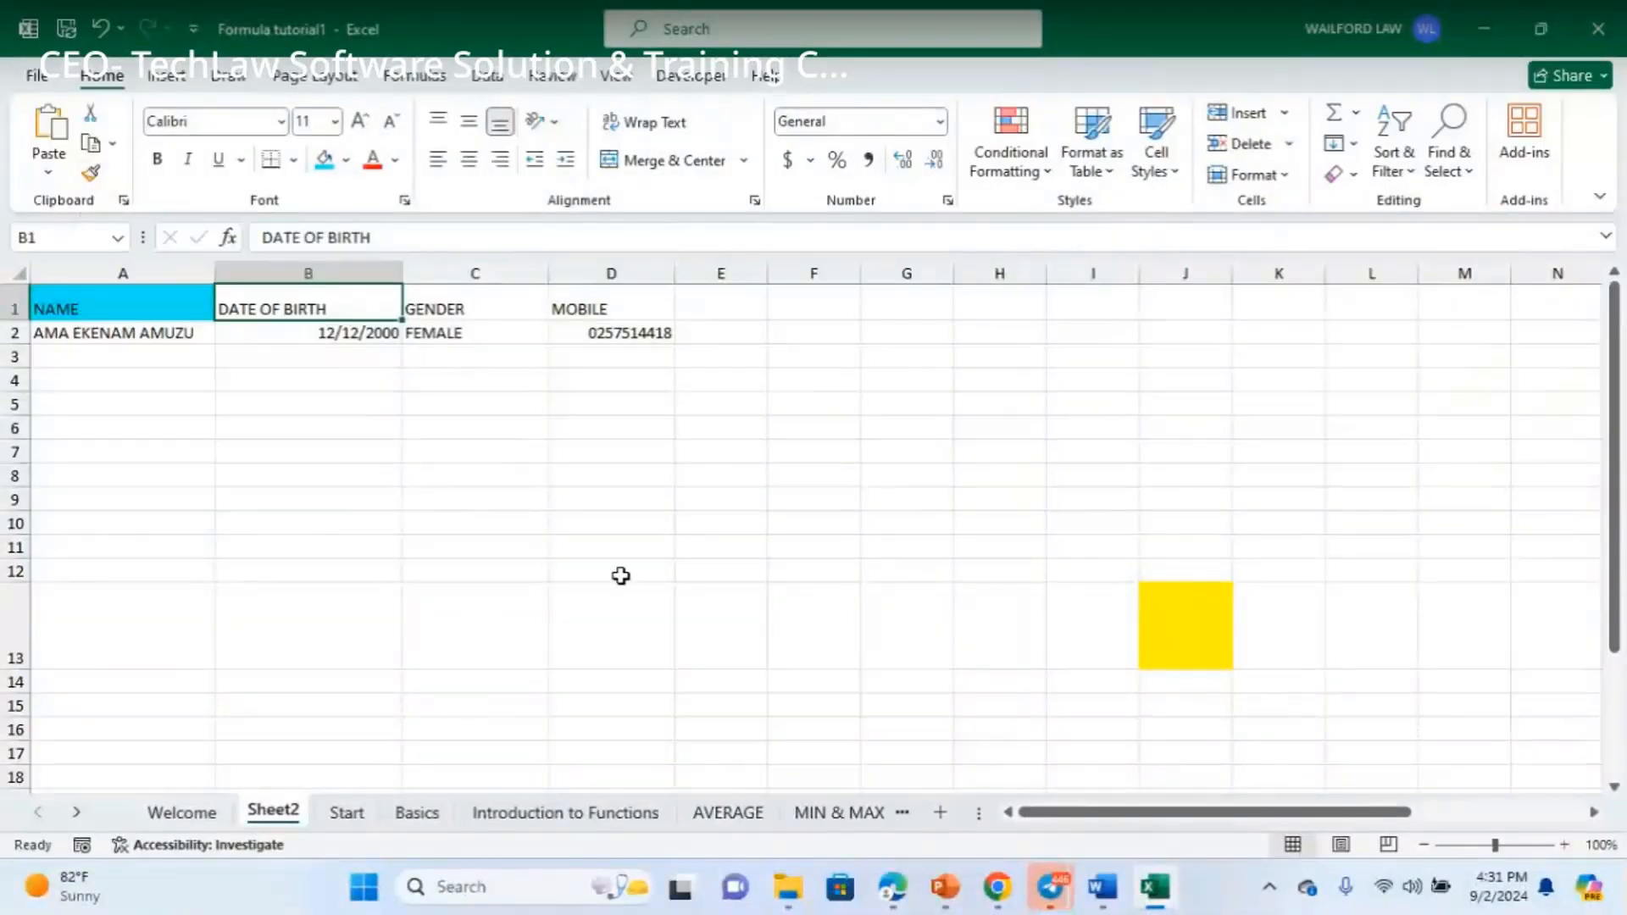
{"action": "left_click", "coordinate": [622, 573]}
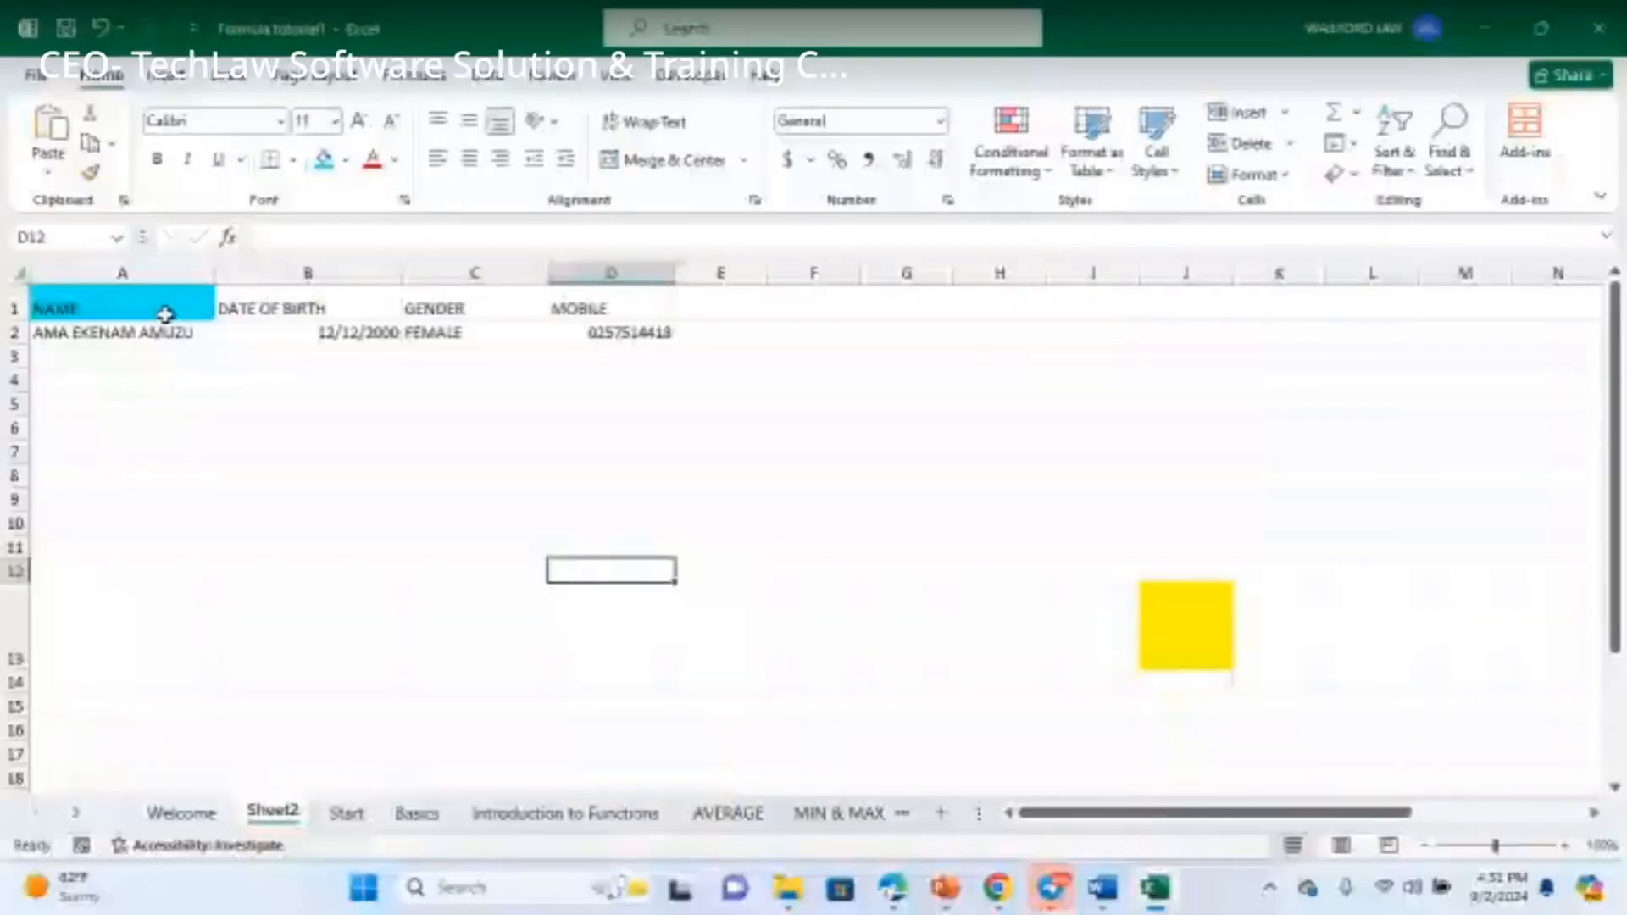
{"action": "left_click", "coordinate": [165, 314]}
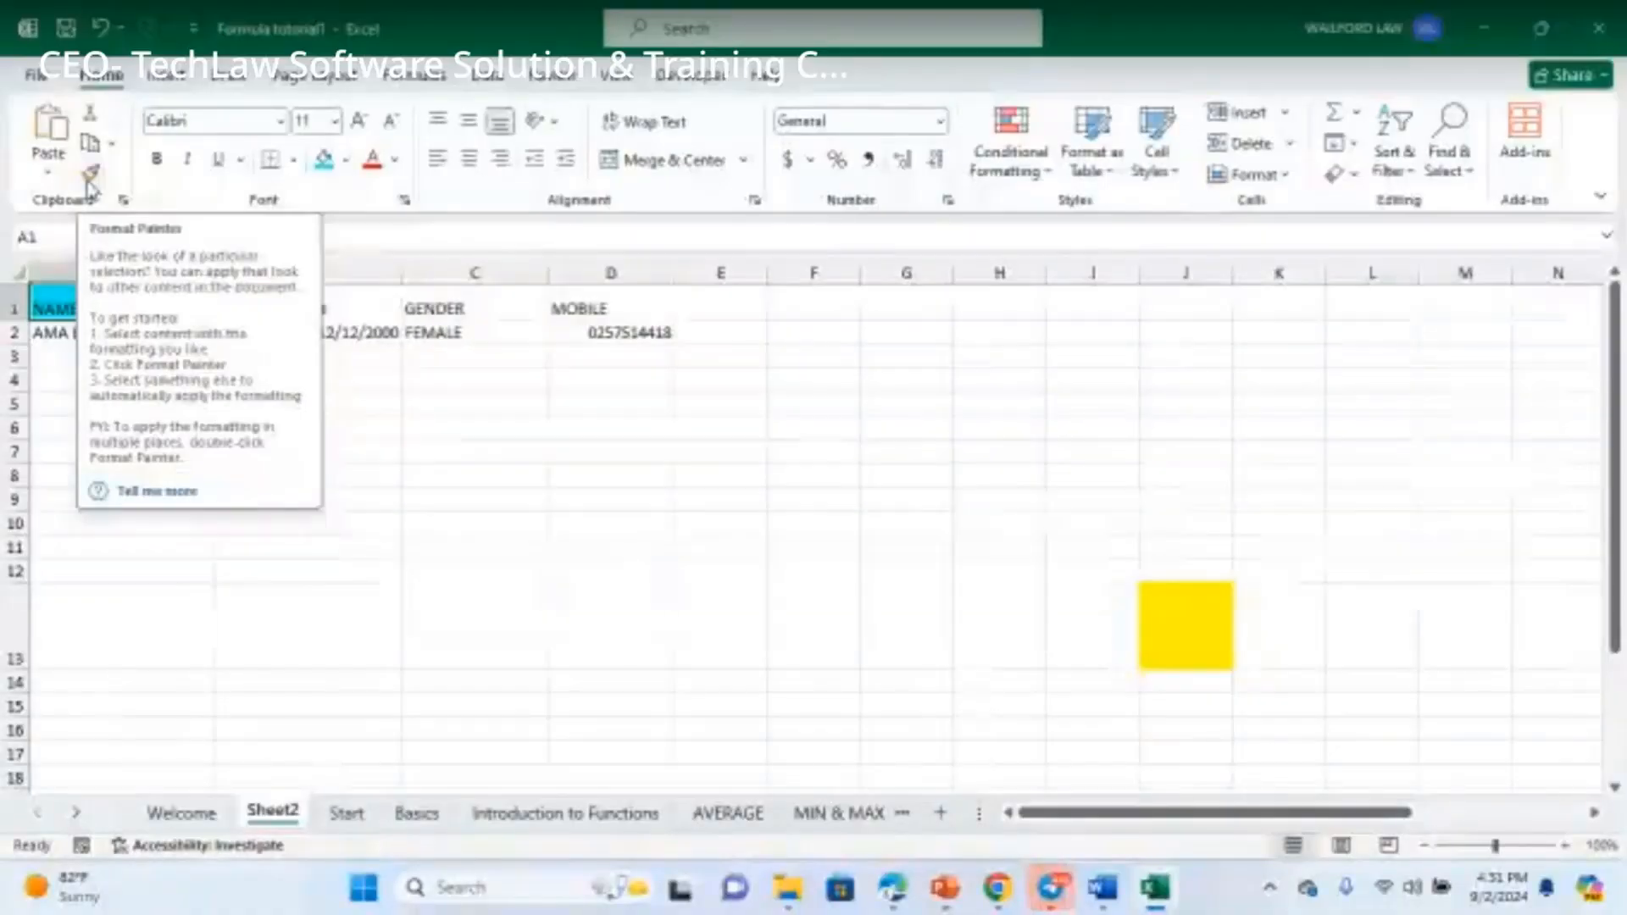
{"action": "left_click", "coordinate": [87, 176]}
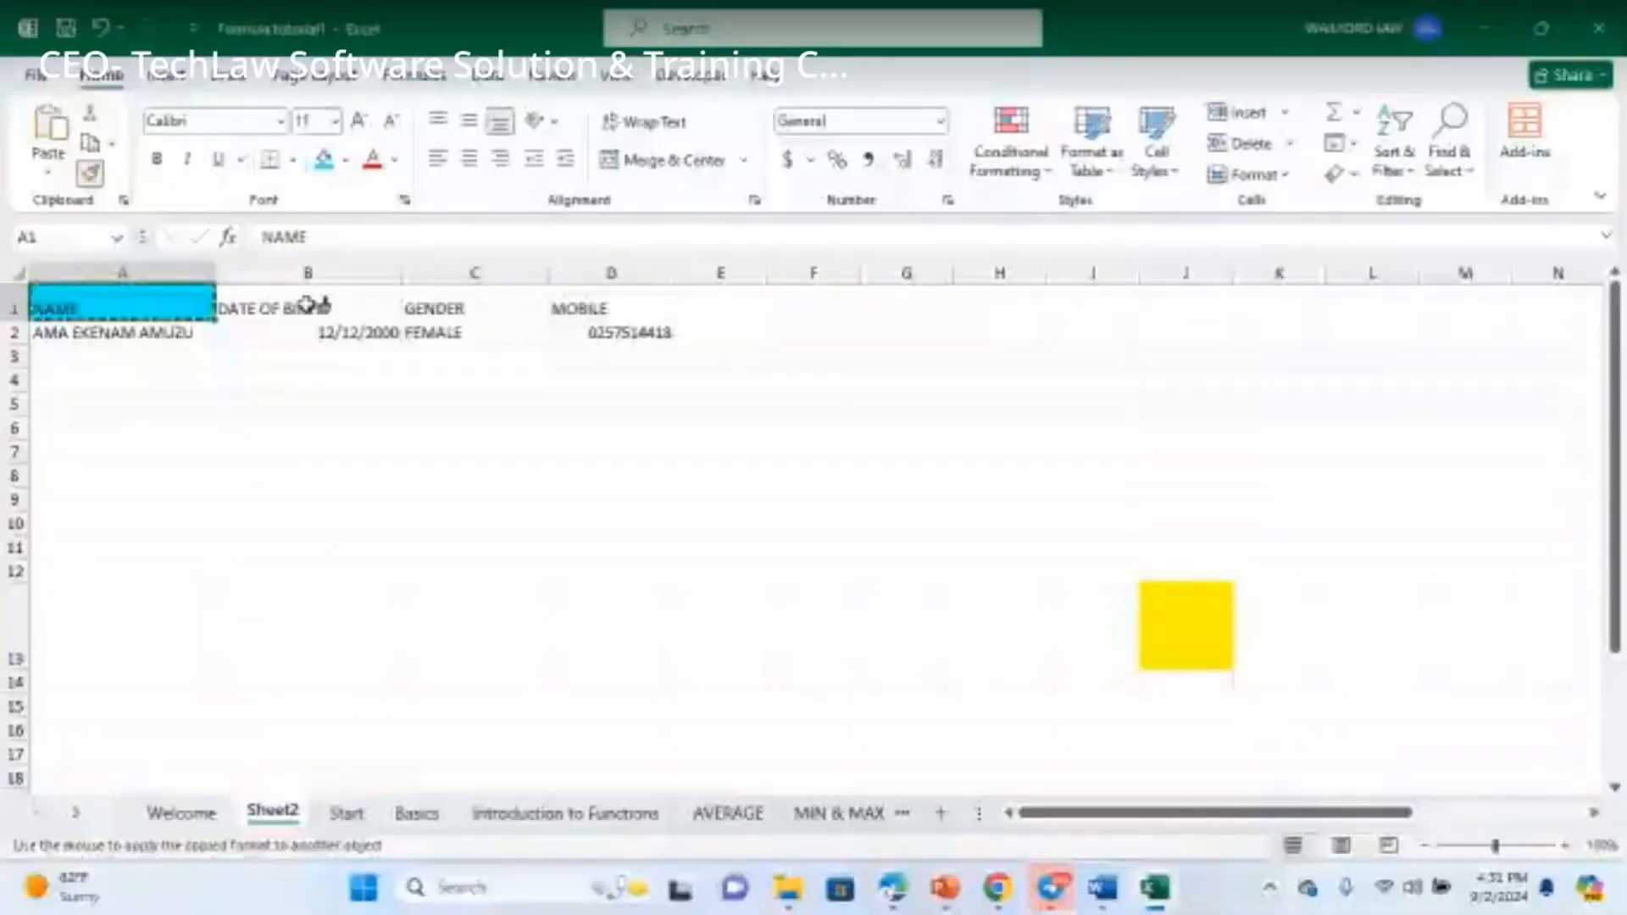
{"action": "left_click", "coordinate": [307, 307]}
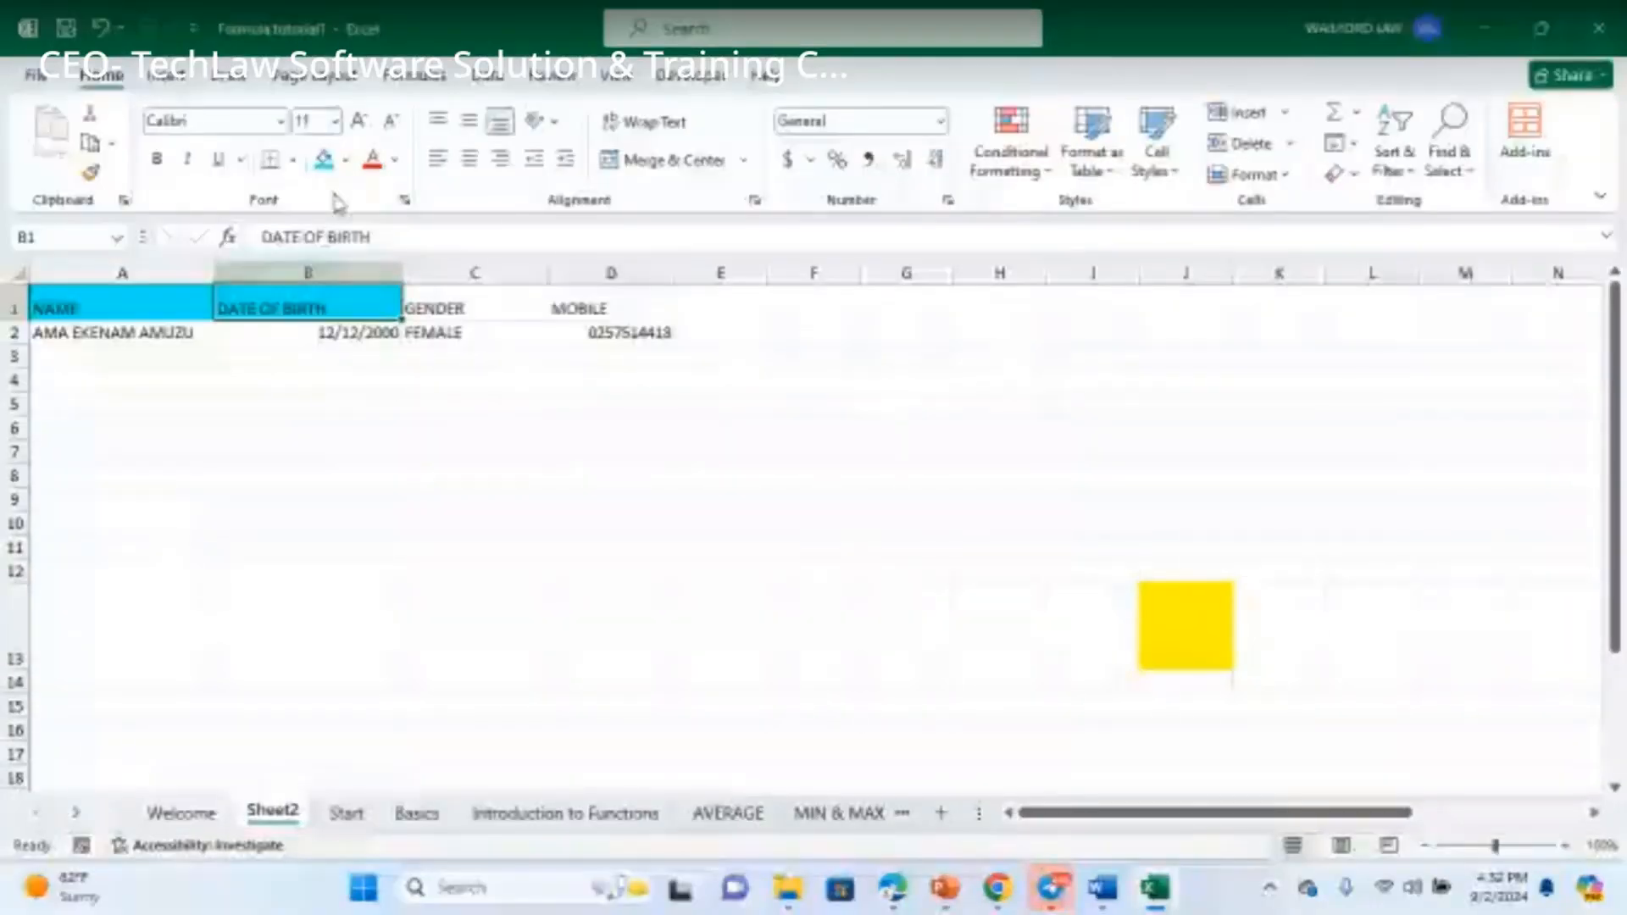
- Format-paint A1's cyan fill onto the GENDER and MOBILE header cells
{"action": "left_click", "coordinate": [346, 160]}
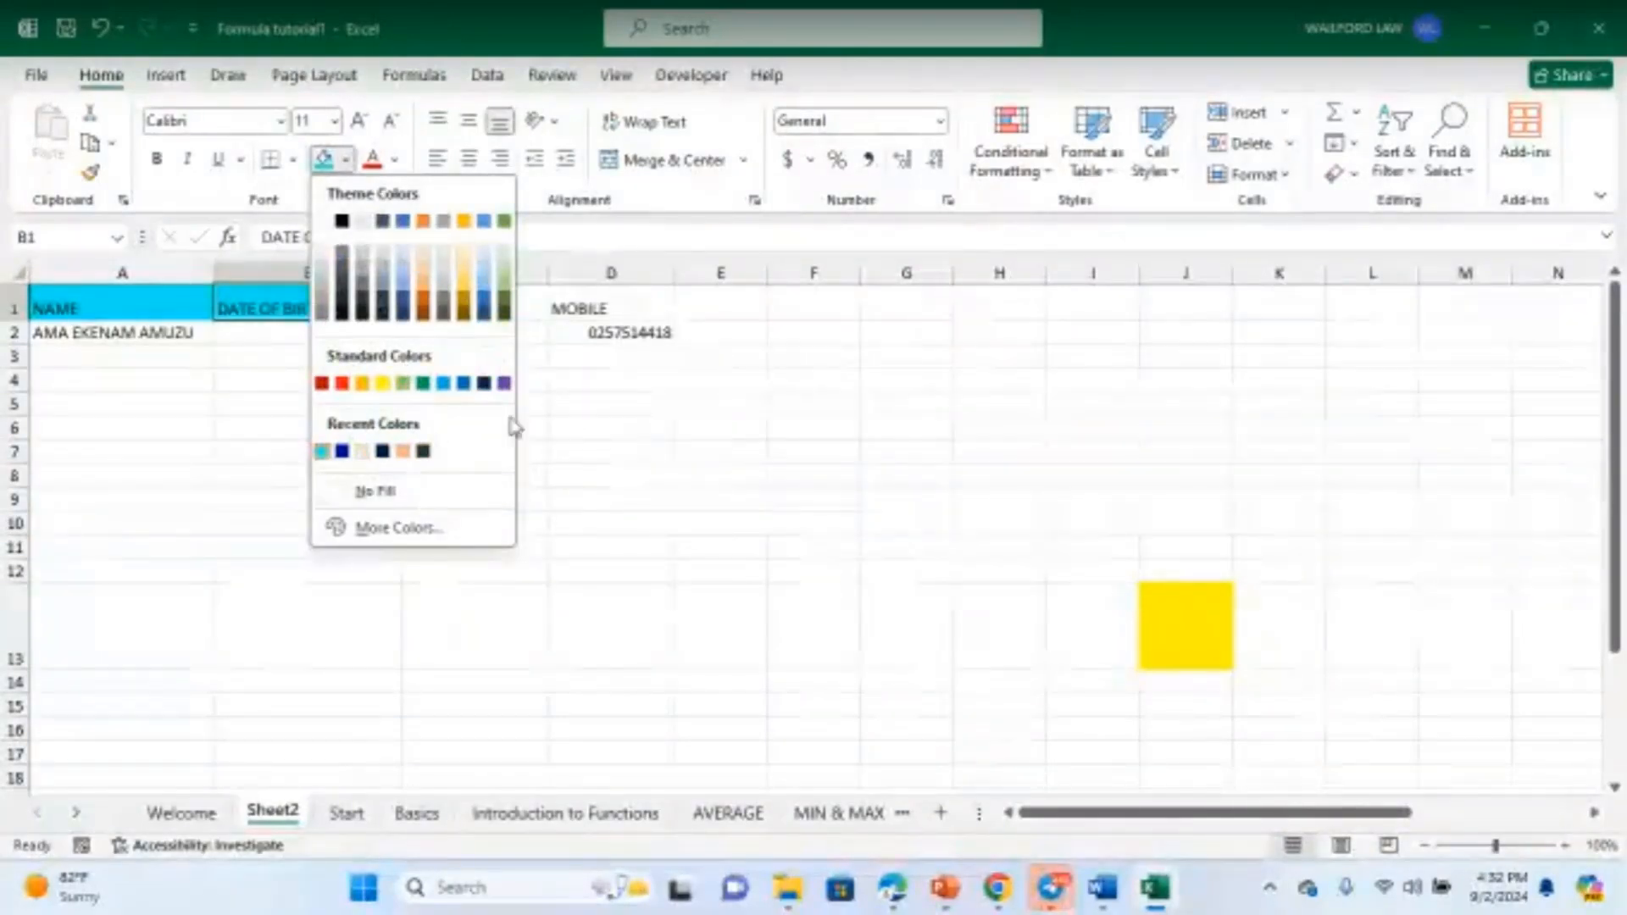
{"action": "left_click", "coordinate": [181, 443]}
{"action": "left_click", "coordinate": [150, 303]}
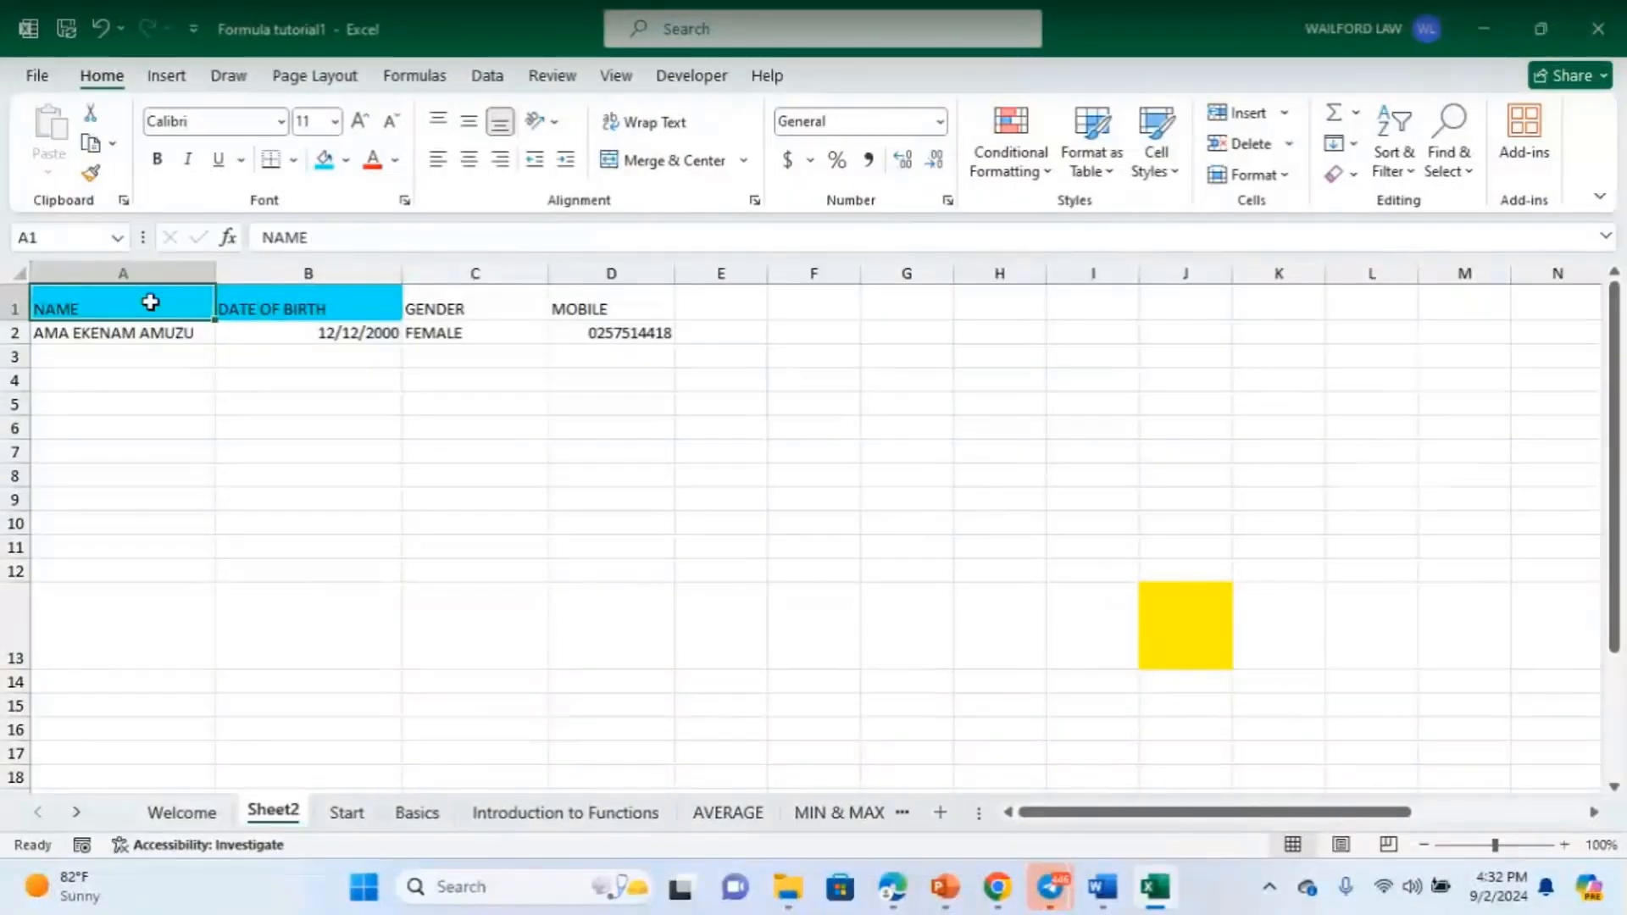
{"action": "left_click", "coordinate": [91, 173]}
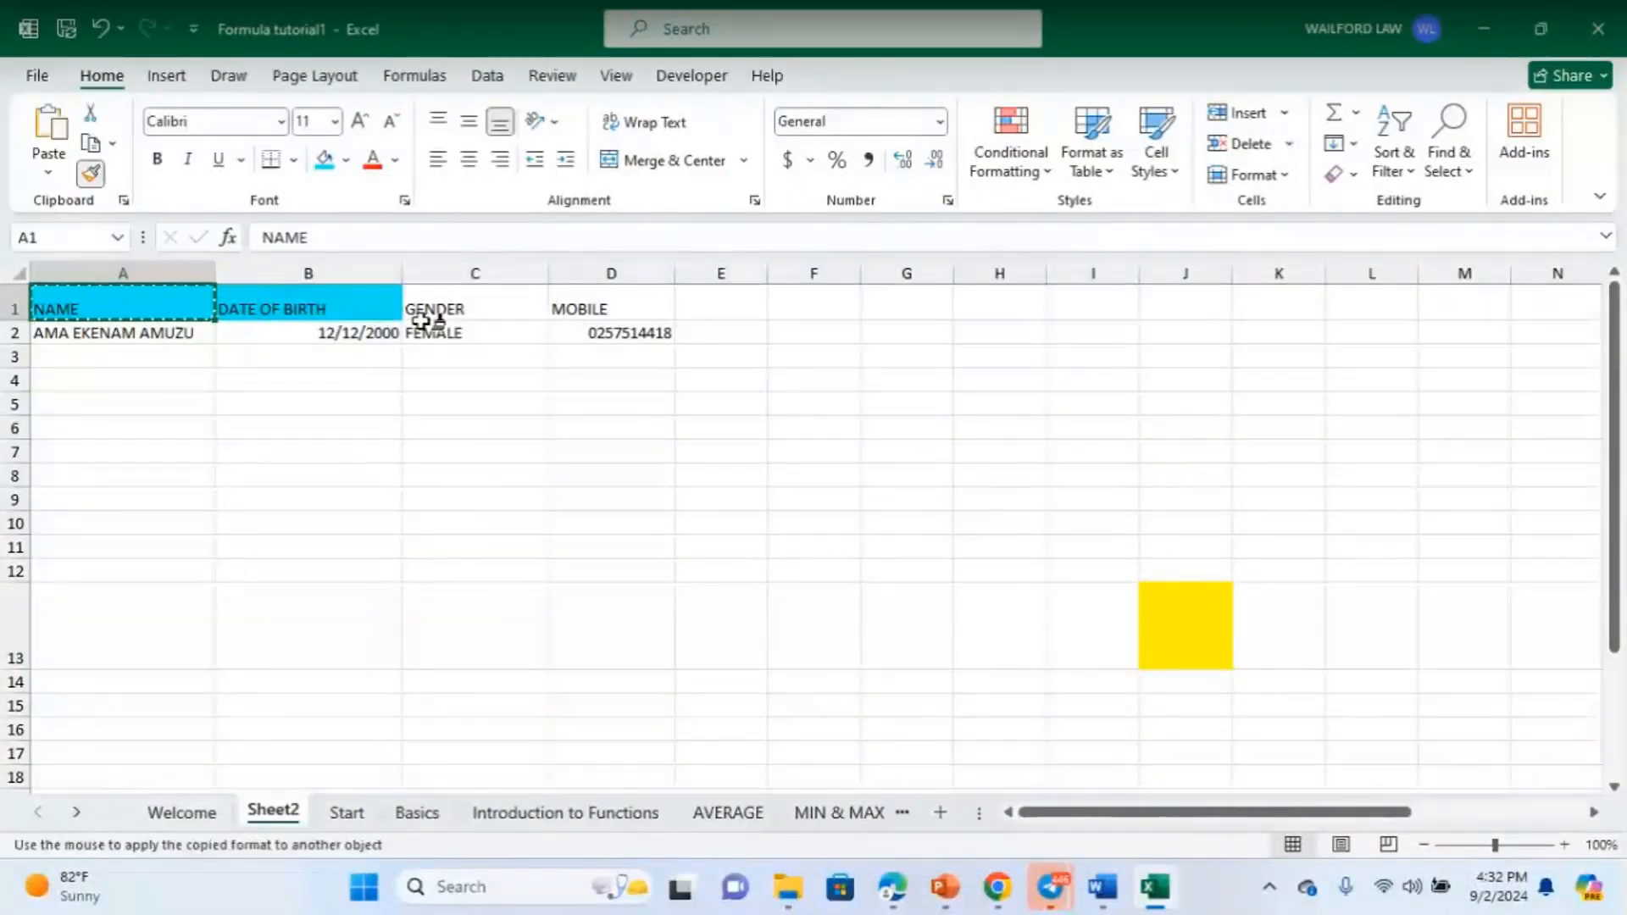
{"action": "left_click", "coordinate": [478, 307]}
{"action": "left_click", "coordinate": [134, 303]}
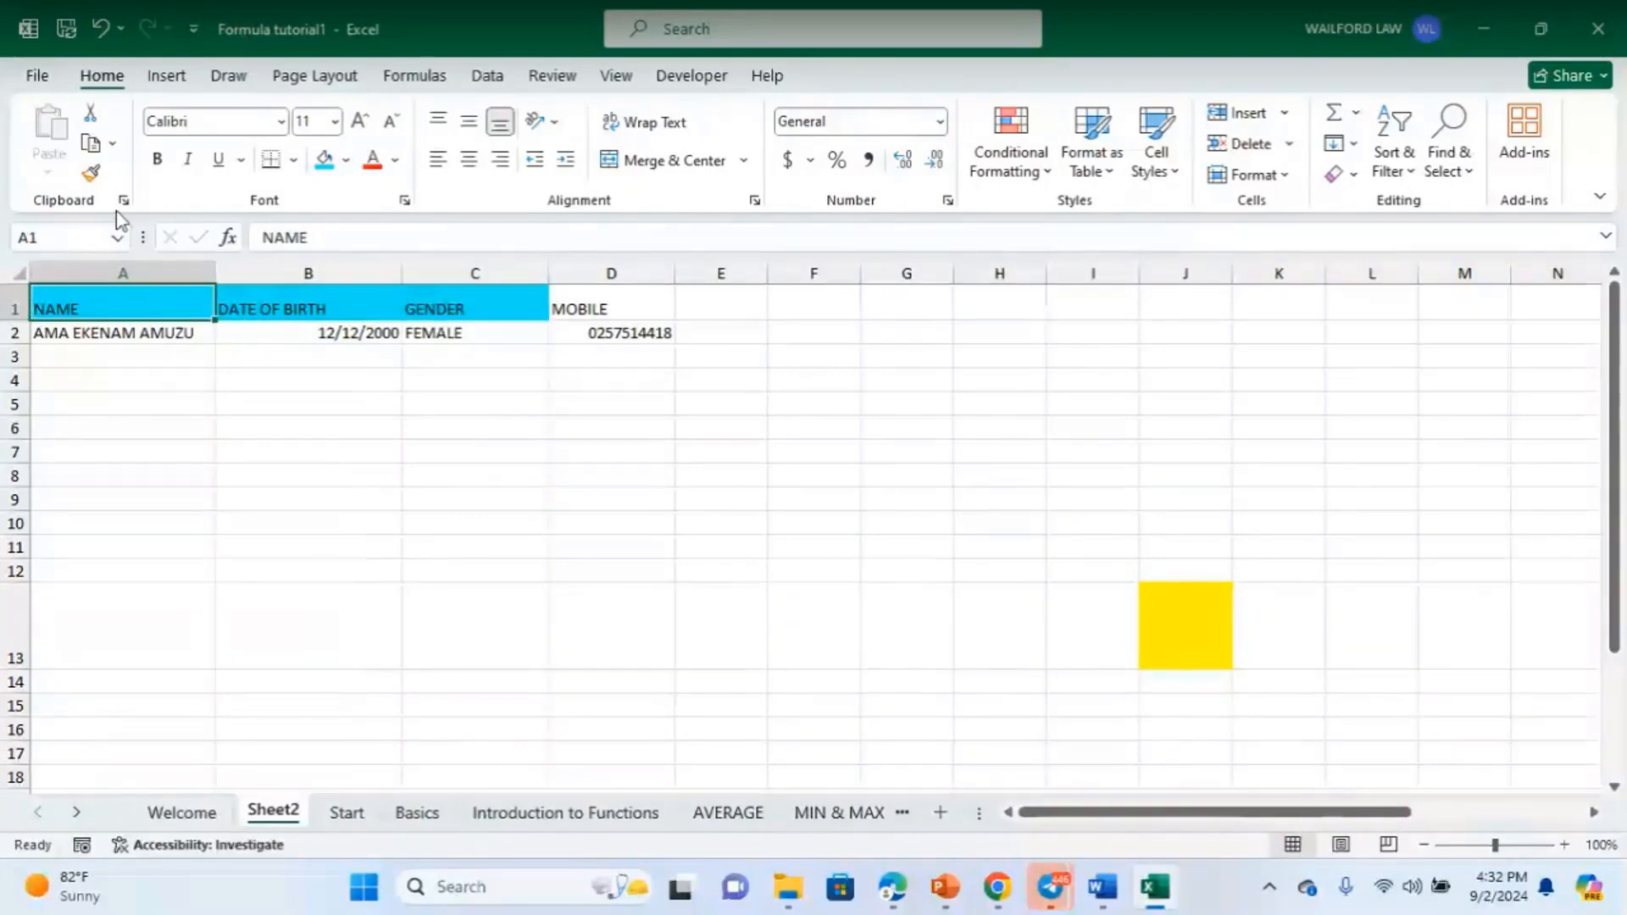
{"action": "left_click", "coordinate": [94, 176]}
{"action": "left_click", "coordinate": [584, 305]}
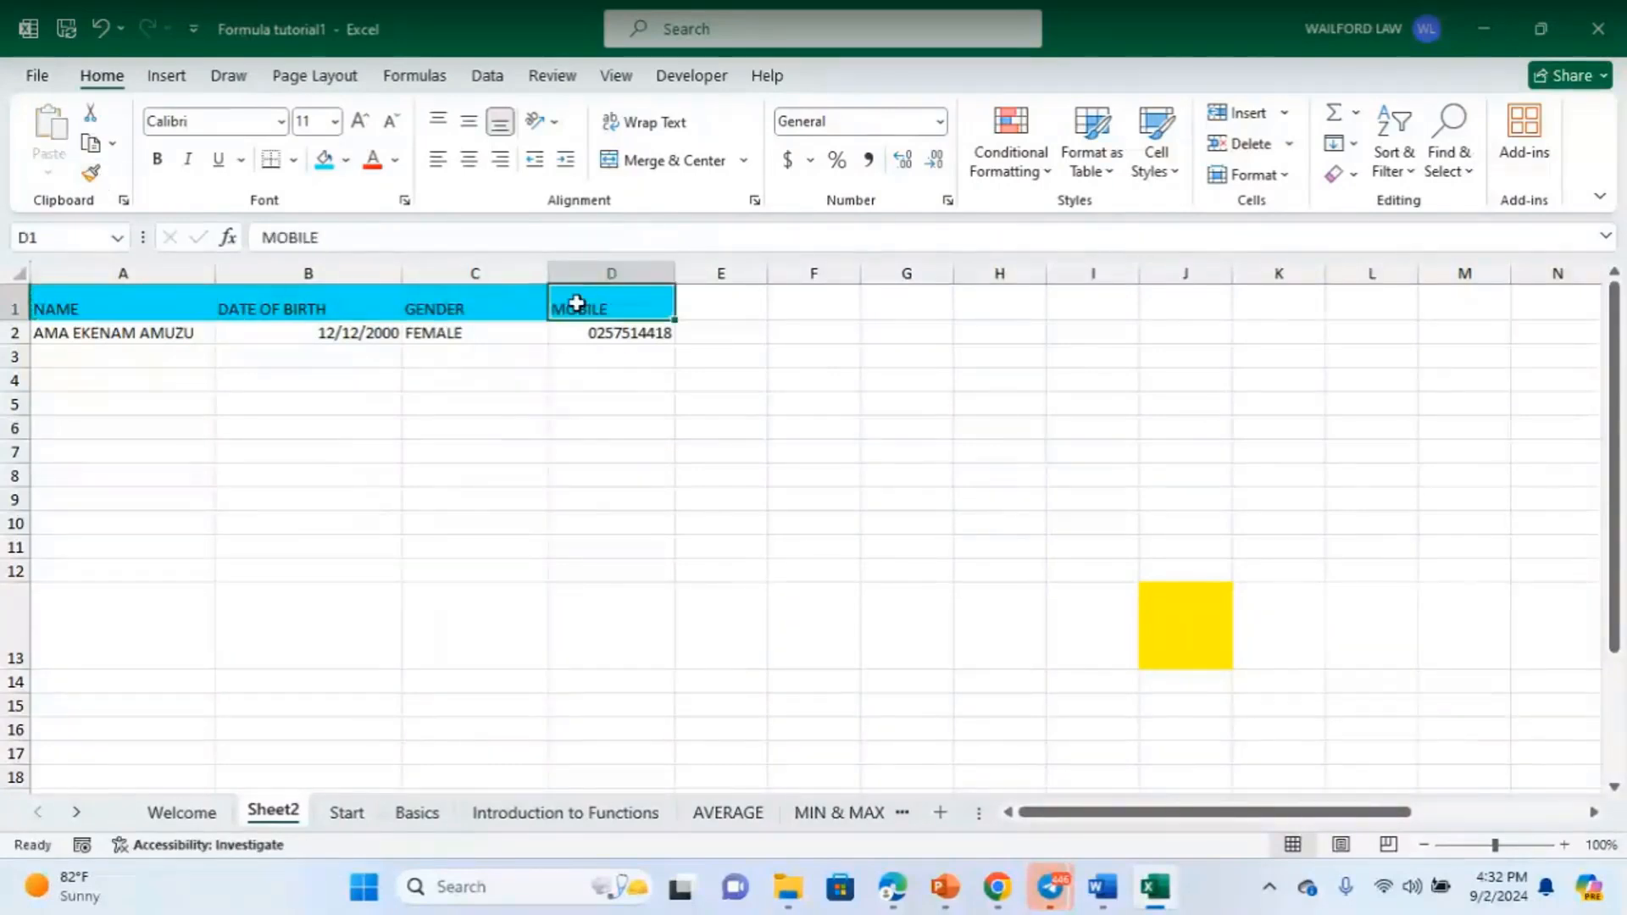
{"action": "left_click", "coordinate": [474, 403]}
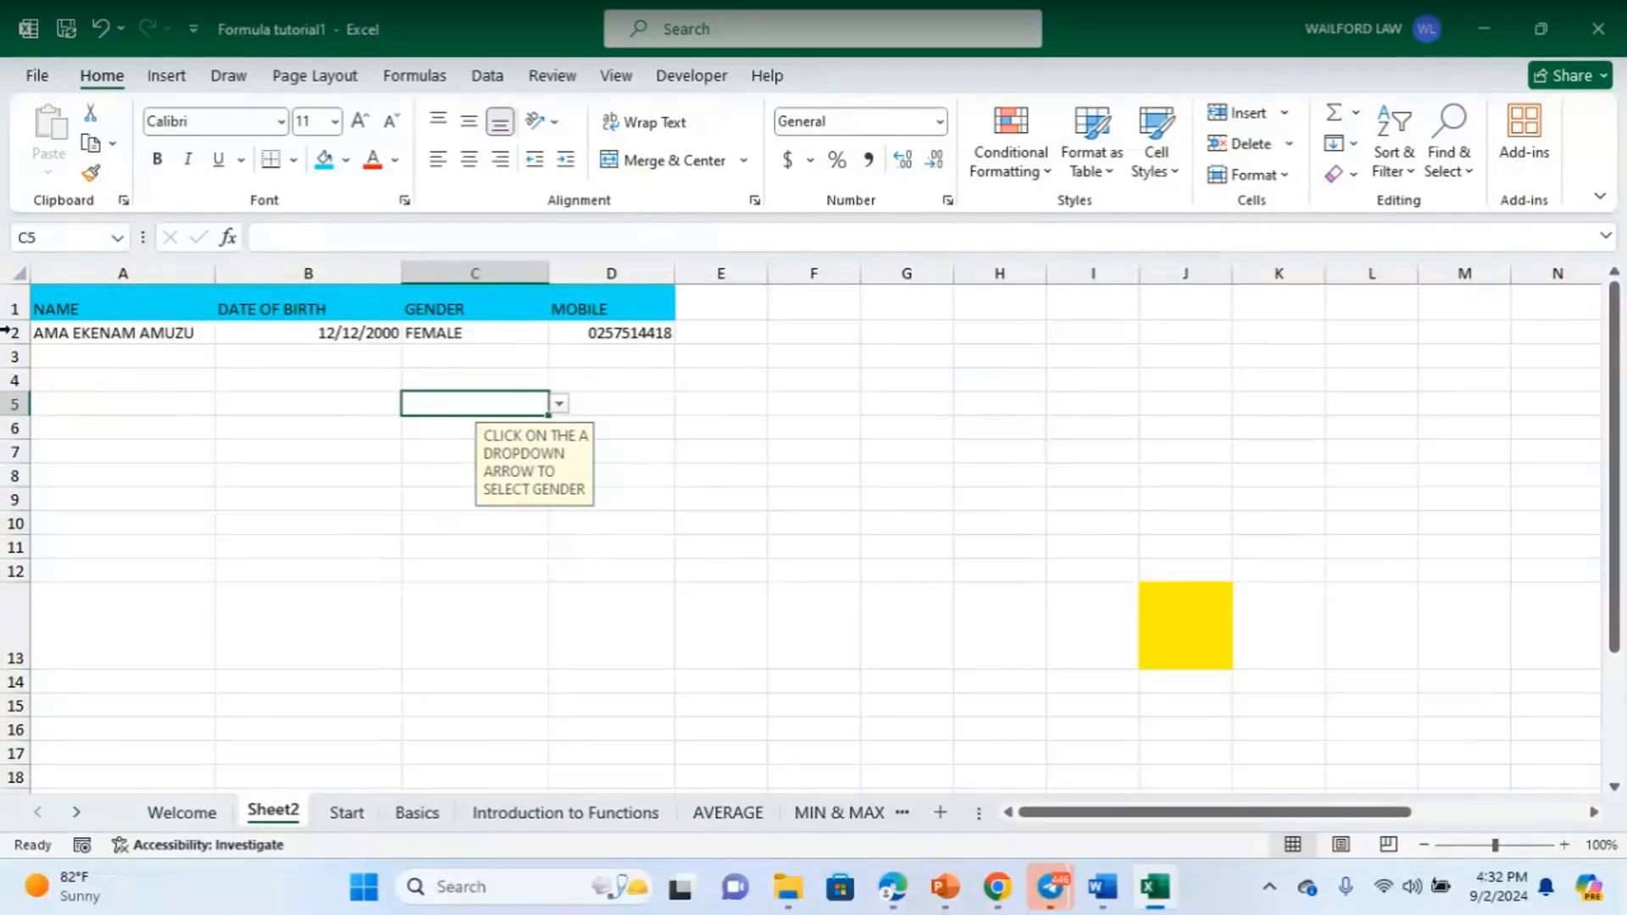
{"action": "left_click", "coordinate": [49, 306]}
{"action": "left_click_drag", "start_coordinate": [217, 302], "coordinate": [593, 307]}
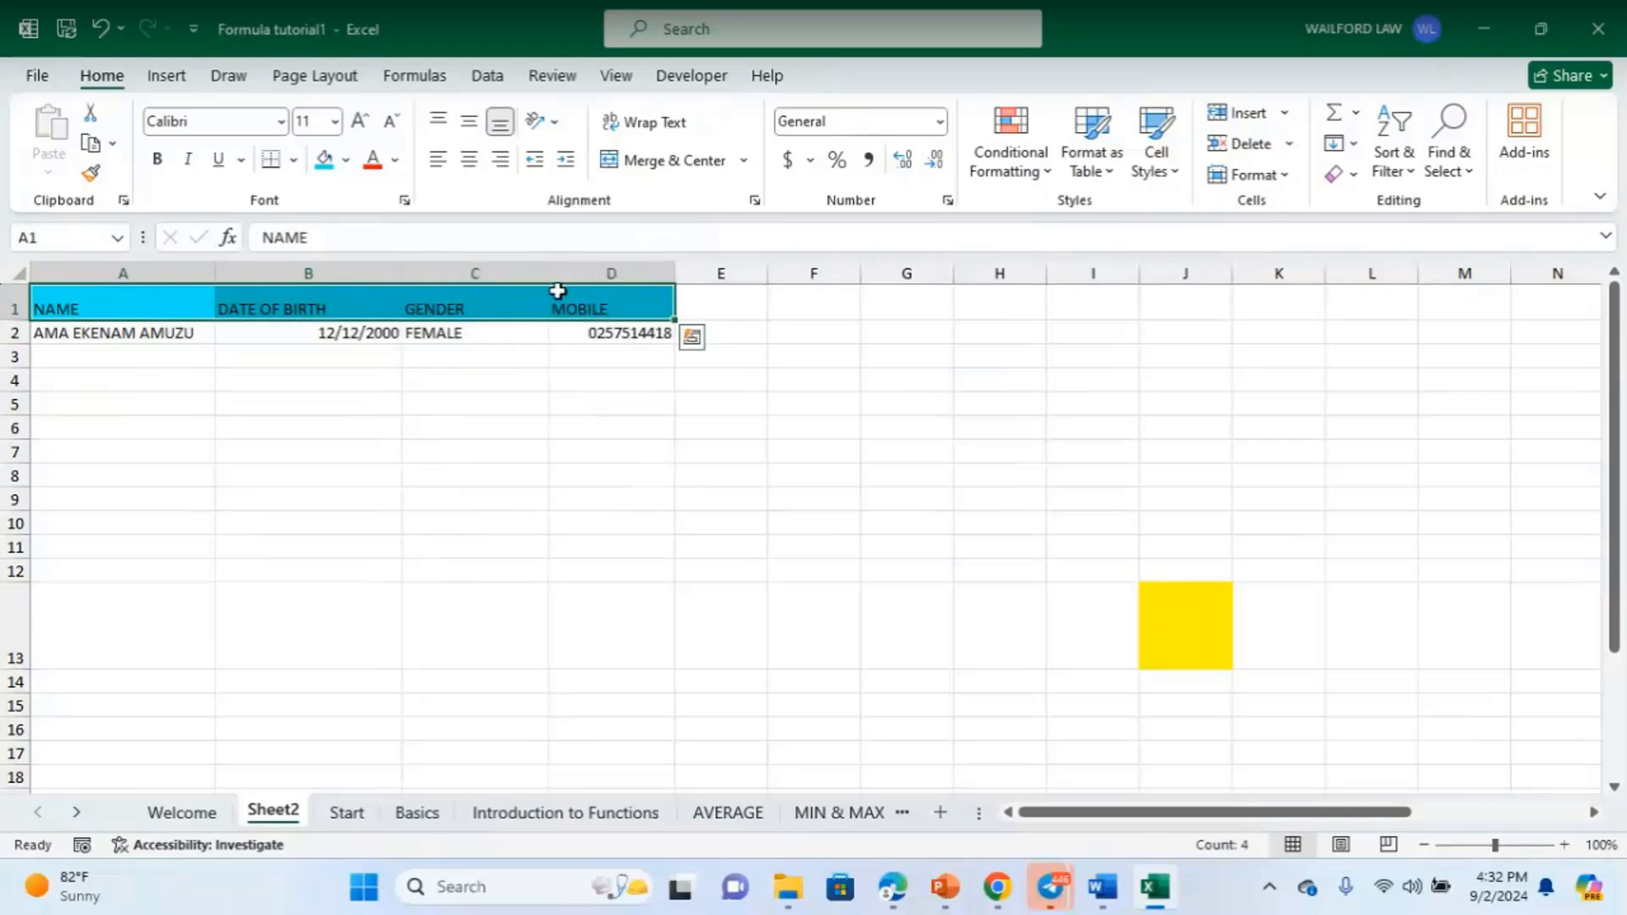
{"action": "left_click", "coordinate": [346, 161]}
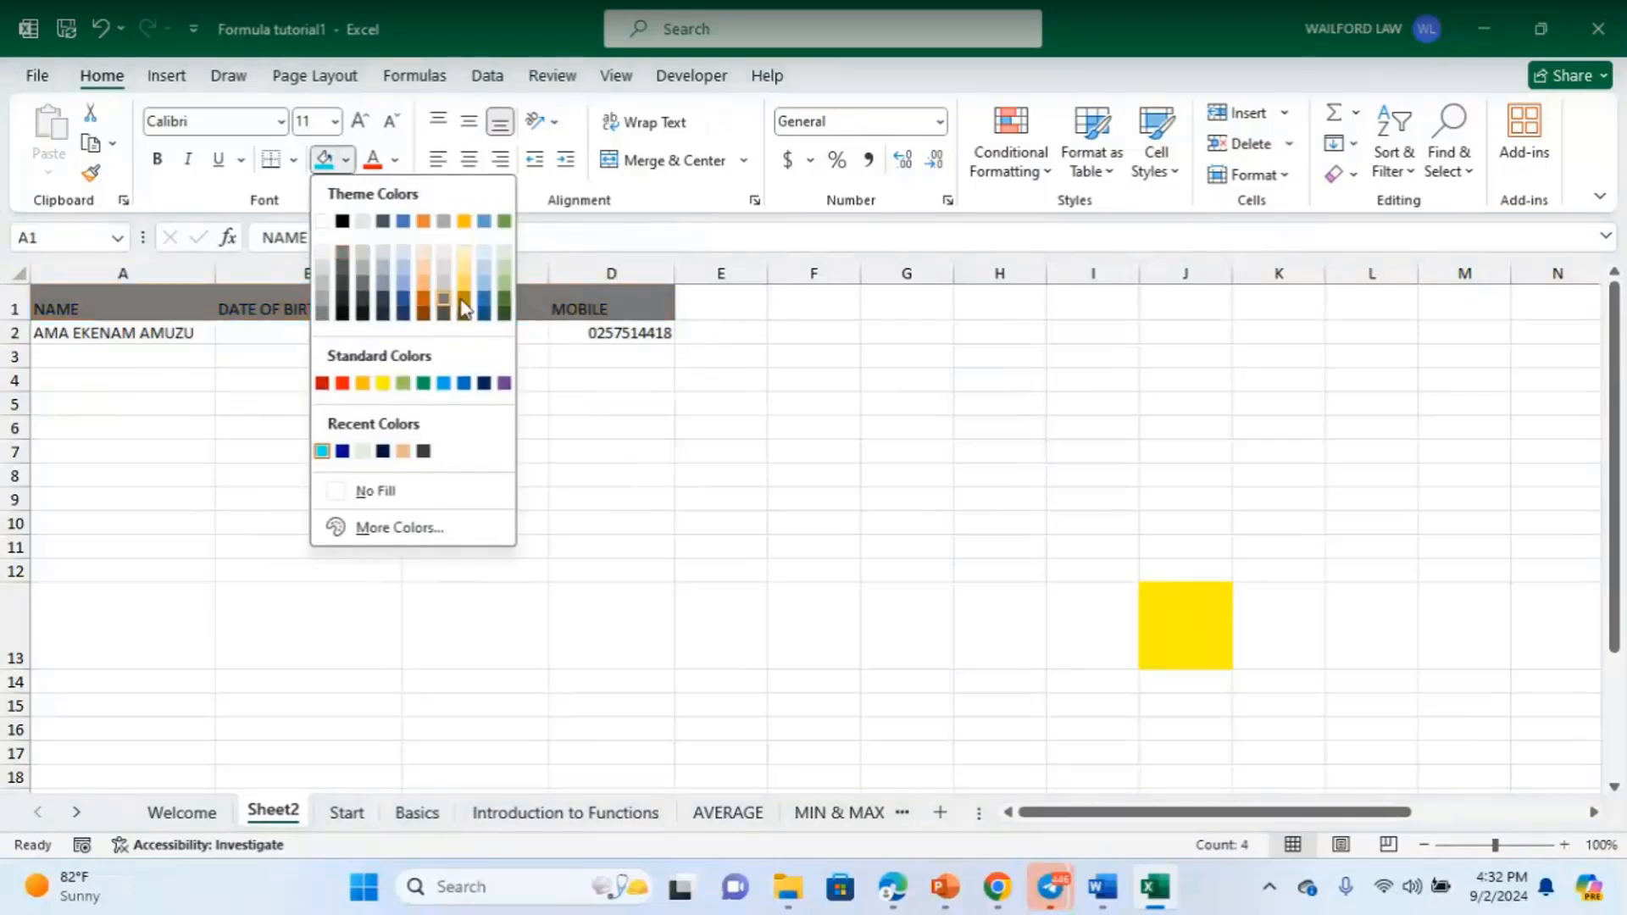
{"action": "left_click", "coordinate": [484, 383]}
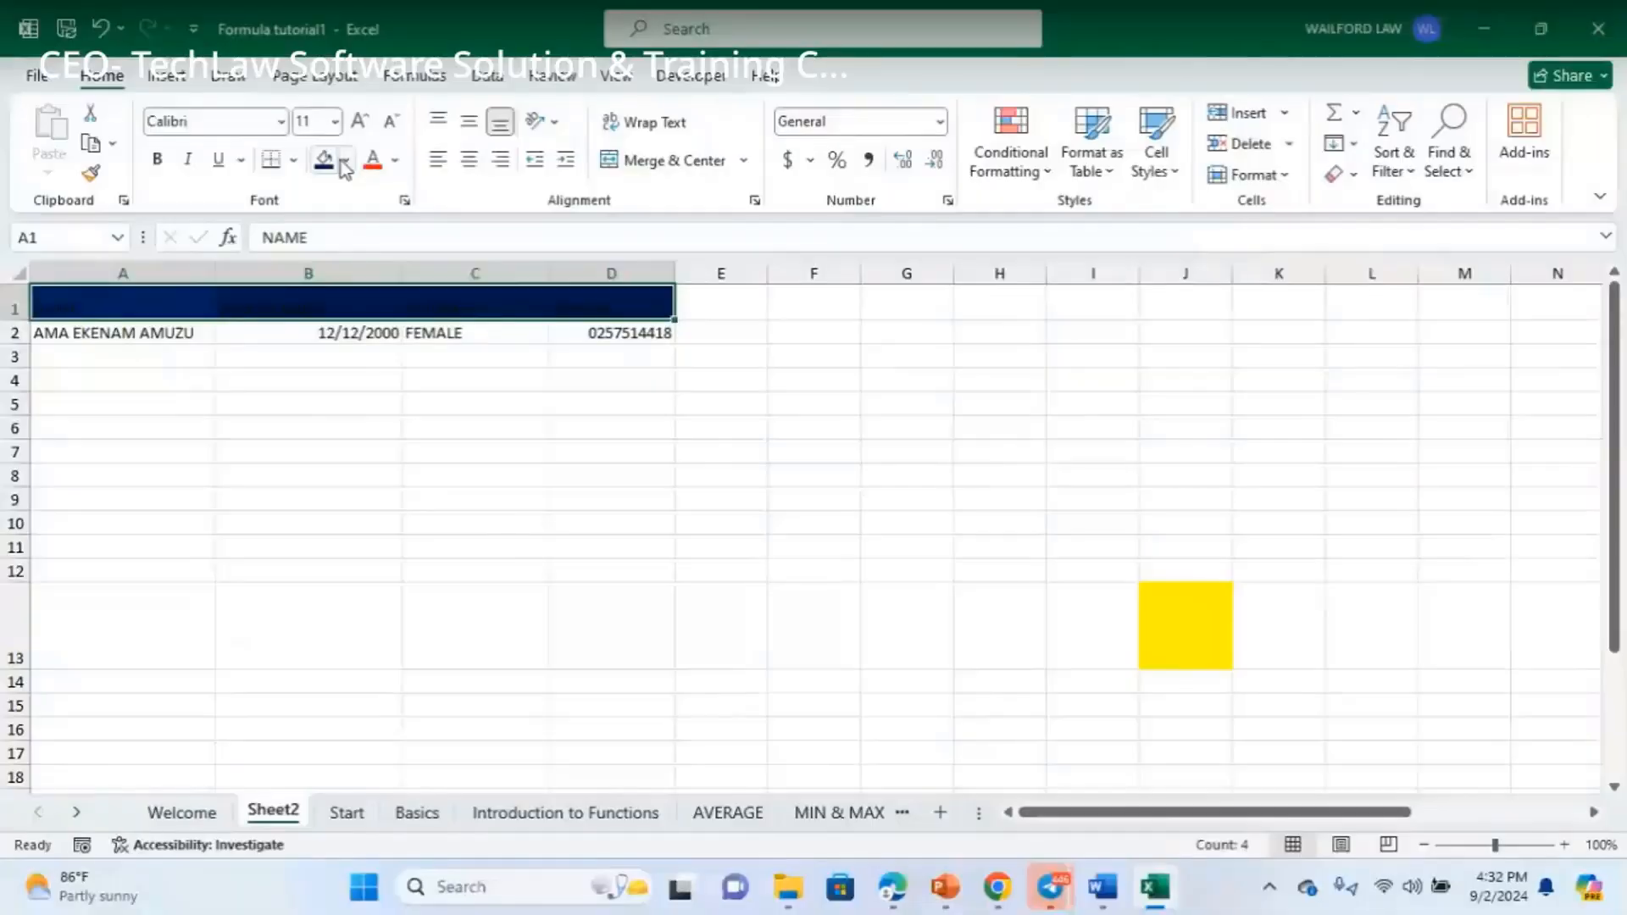
{"action": "left_click", "coordinate": [346, 159]}
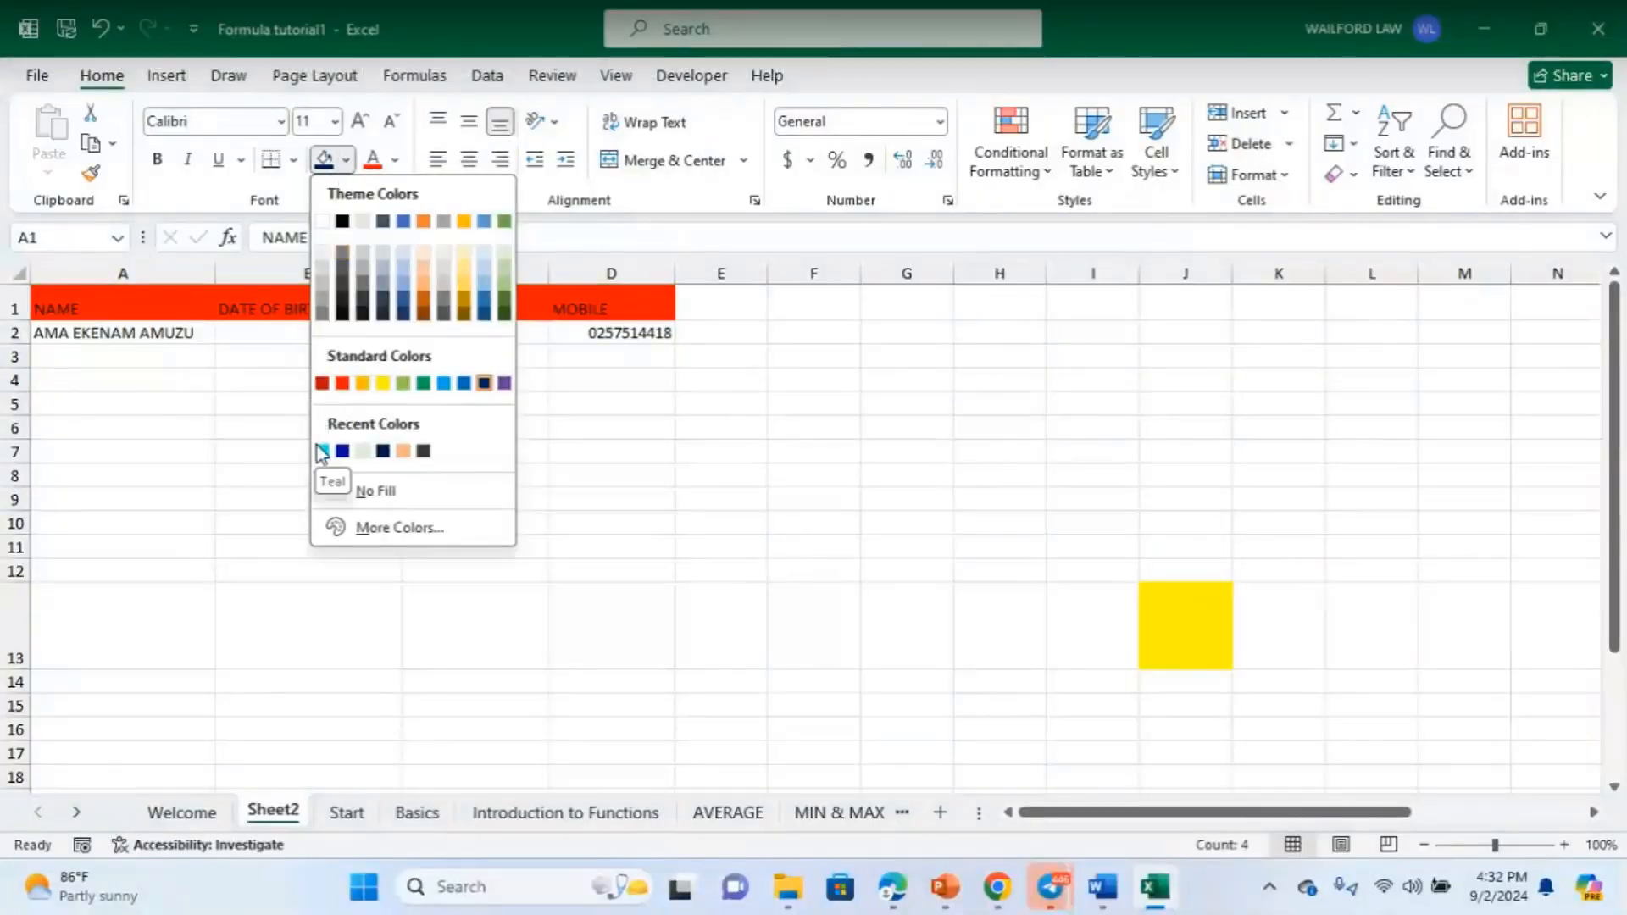
{"action": "left_click", "coordinate": [158, 449]}
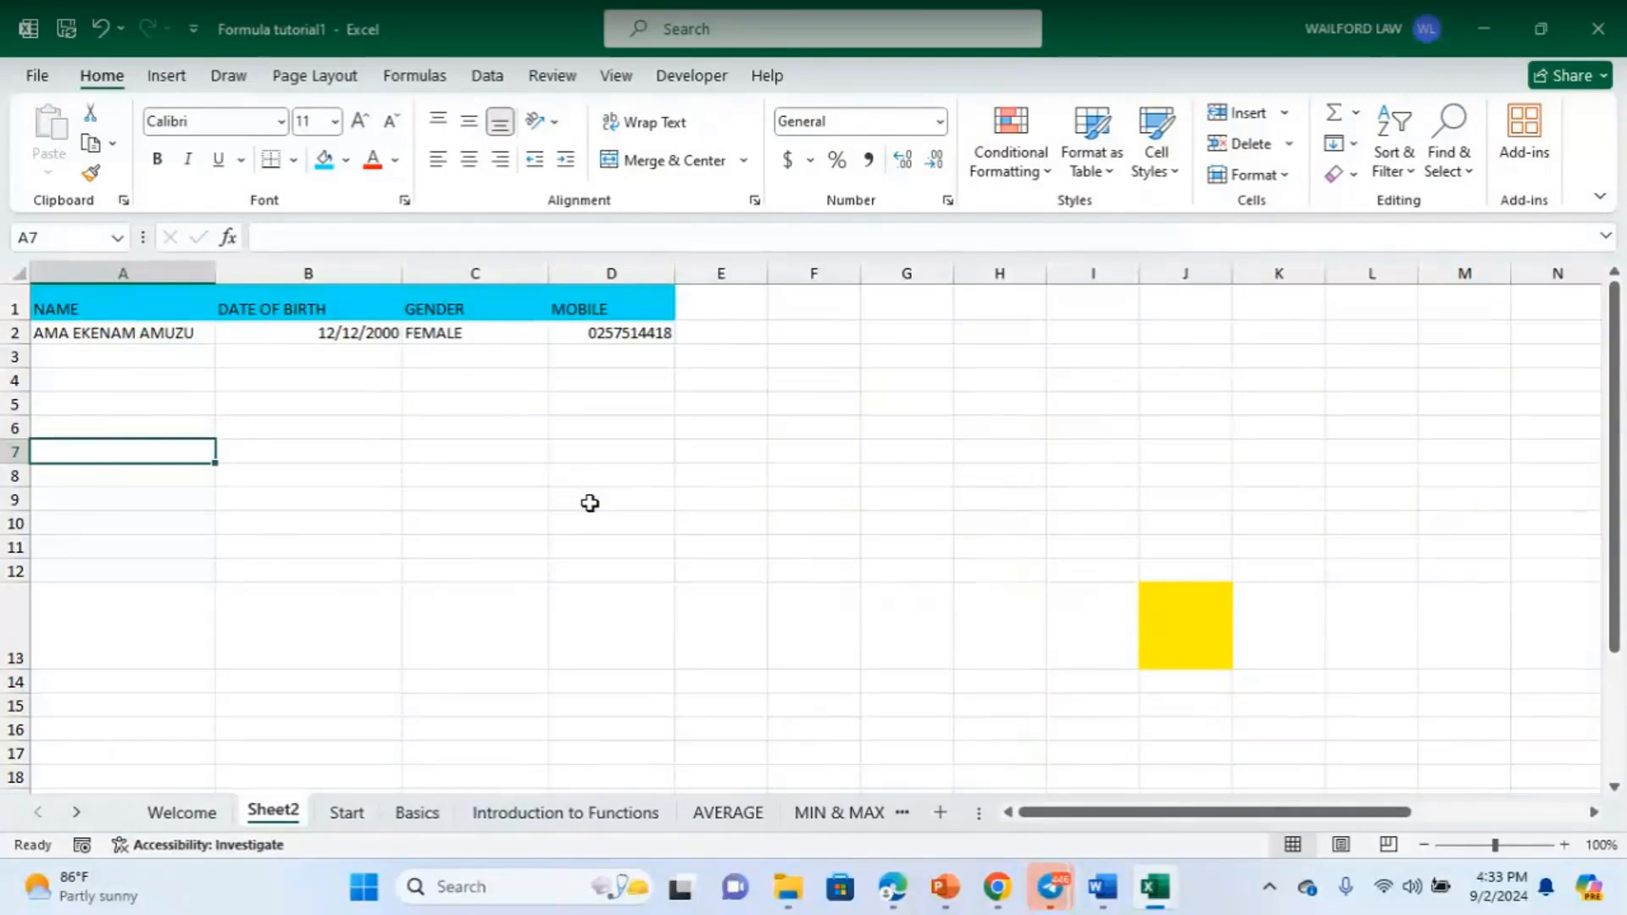
{"action": "left_click", "coordinate": [280, 121]}
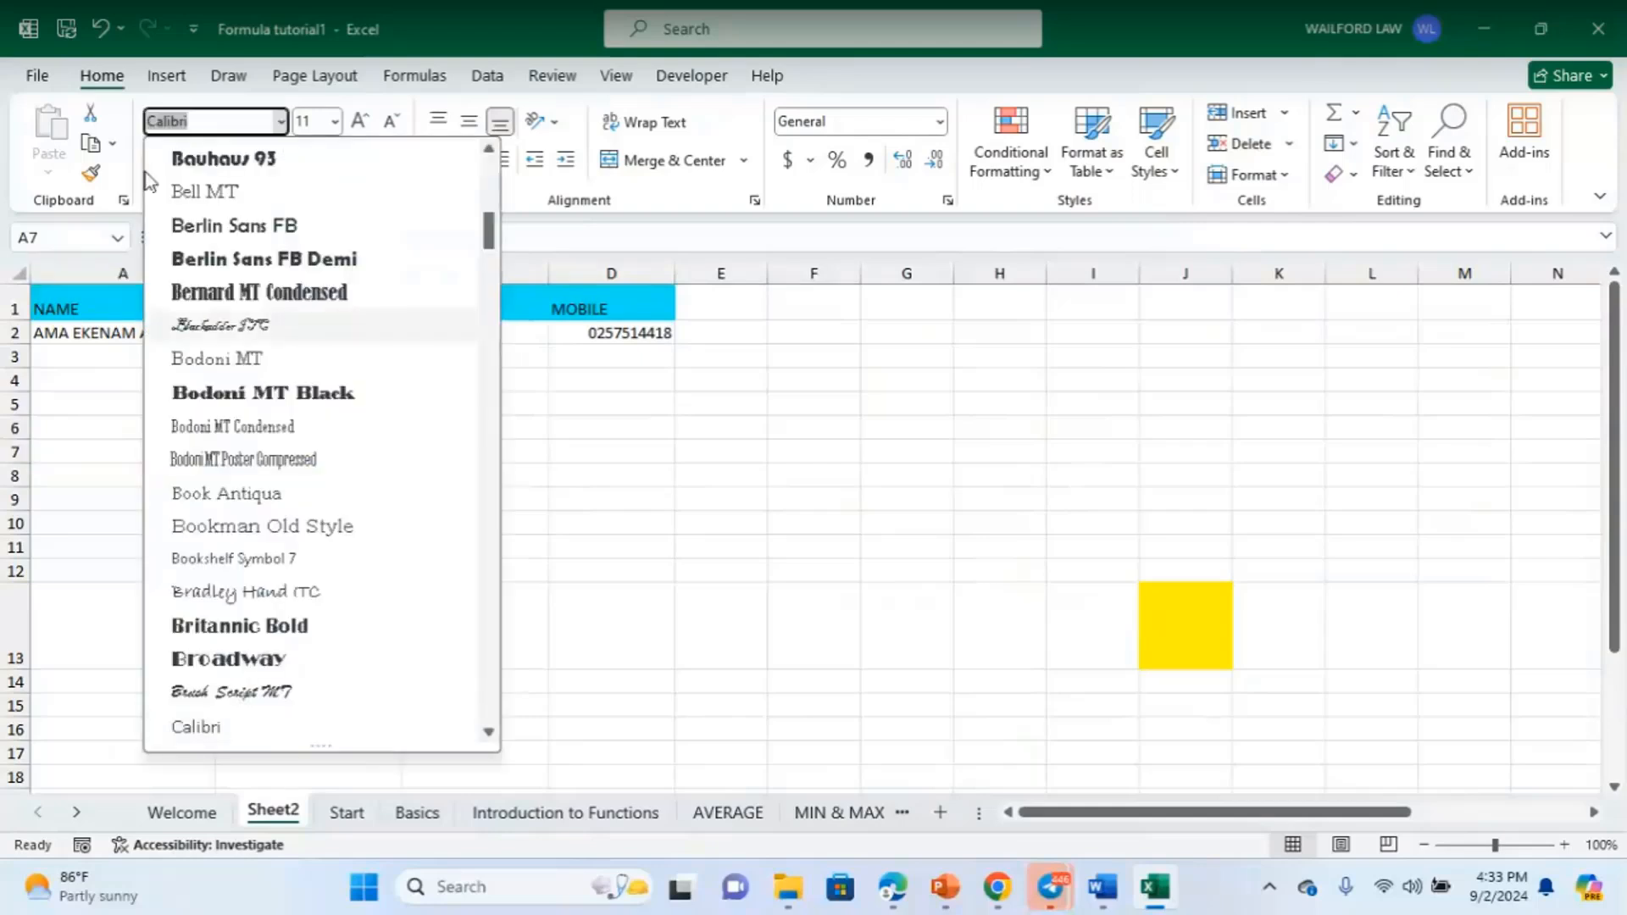
{"action": "left_click", "coordinate": [3, 199]}
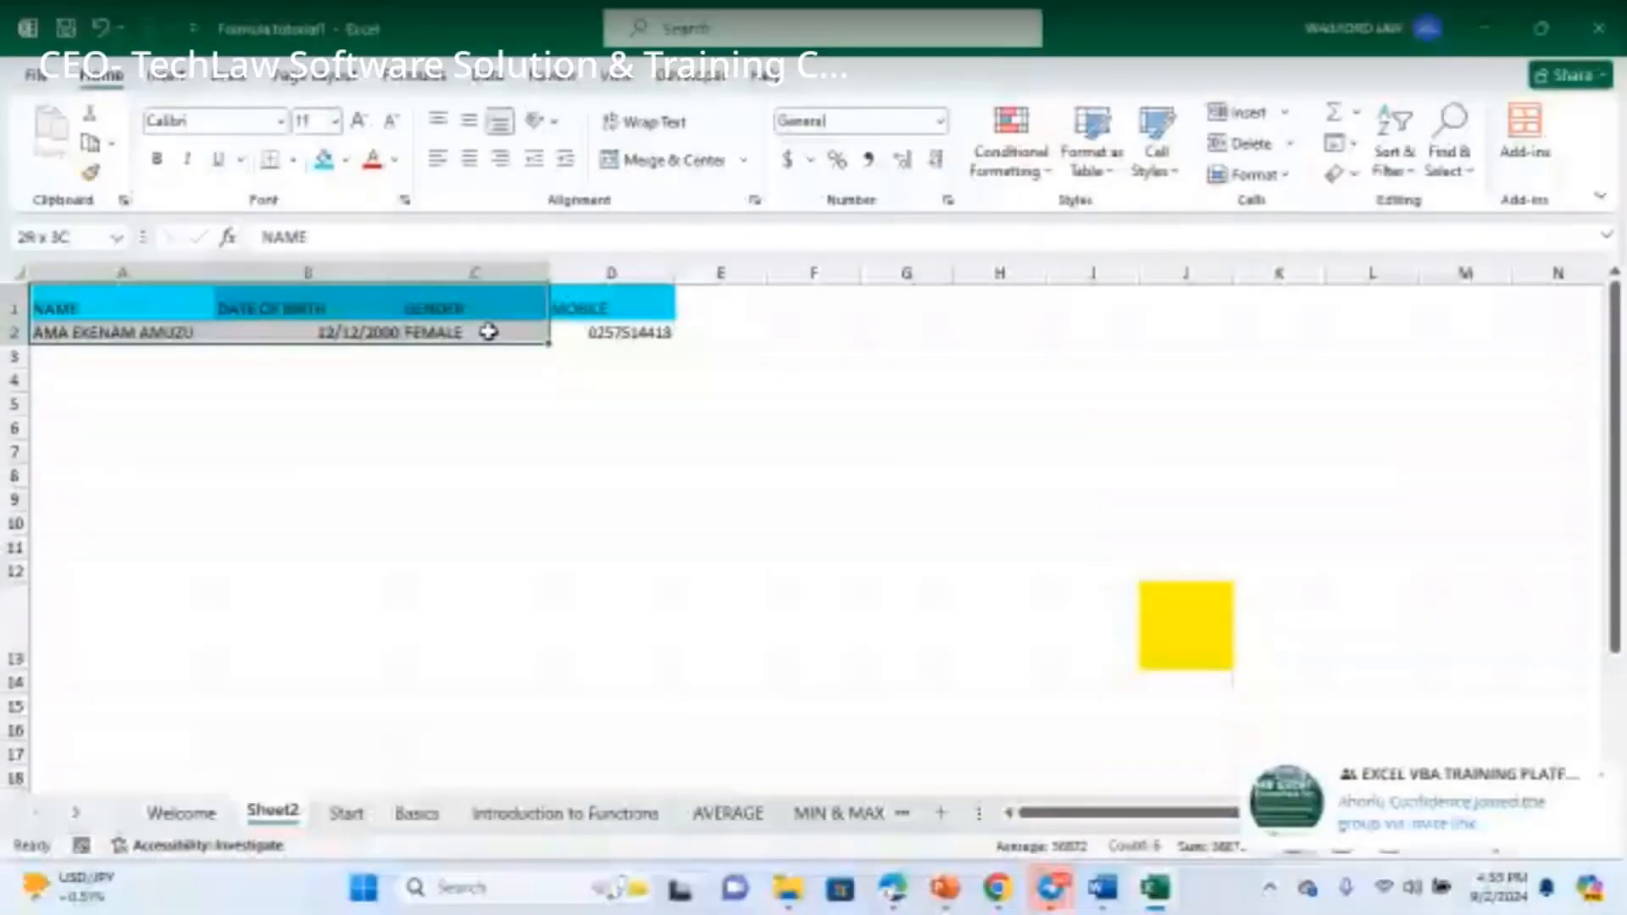
- Change the font of the A1:D1 header cells to Elephant
{"action": "left_click_drag", "start_coordinate": [488, 331], "coordinate": [610, 312]}
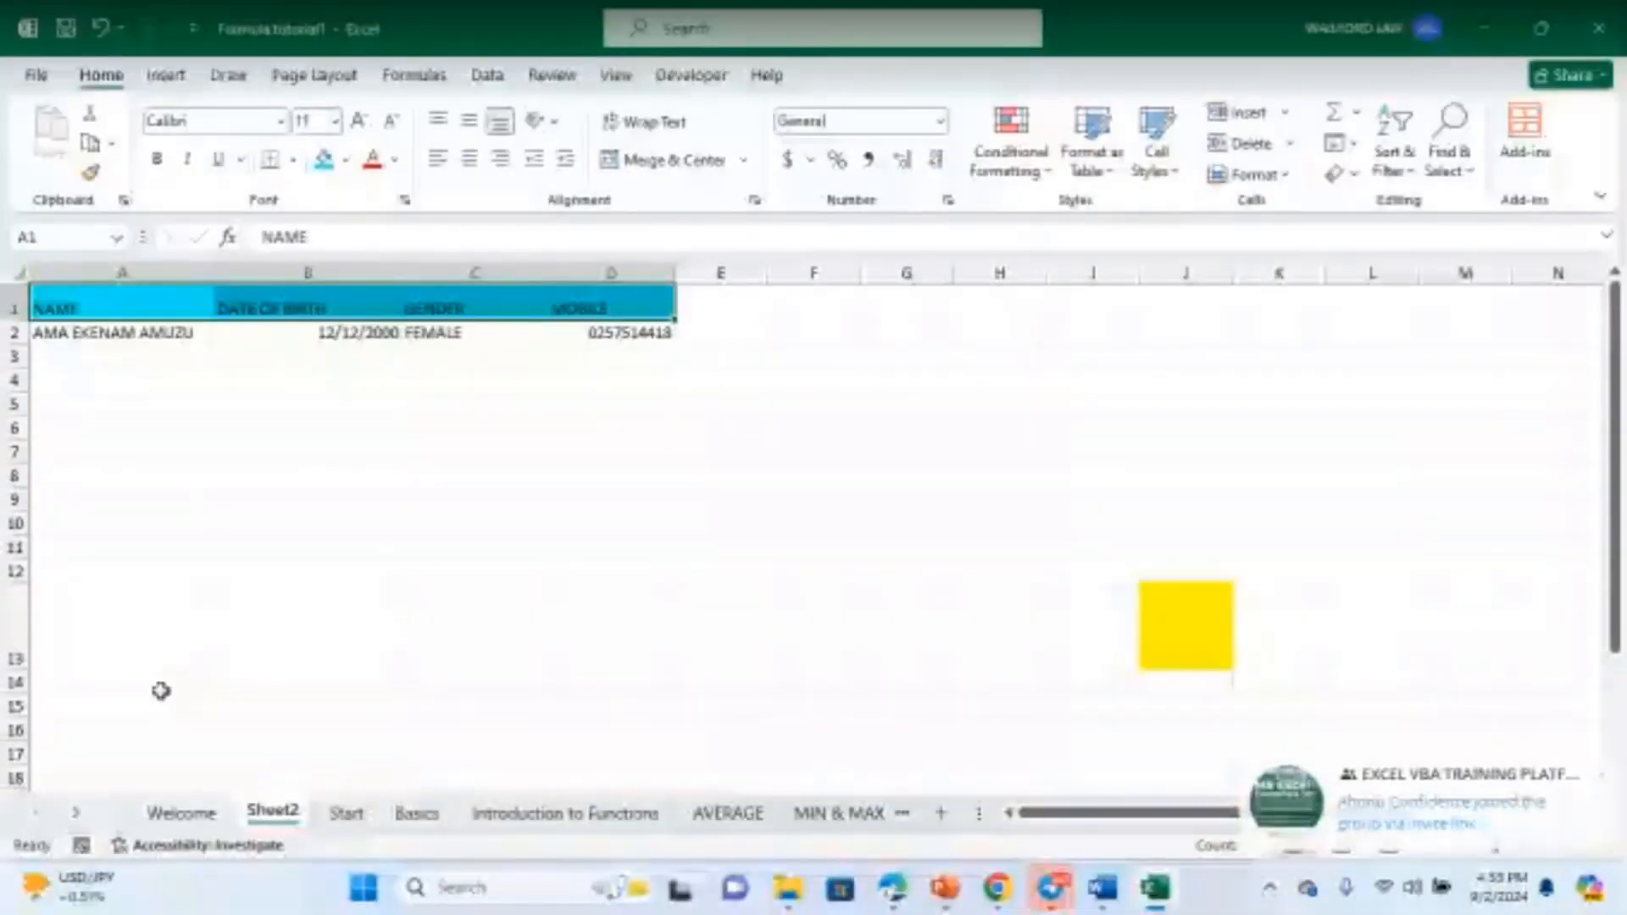
{"action": "left_click", "coordinate": [282, 127]}
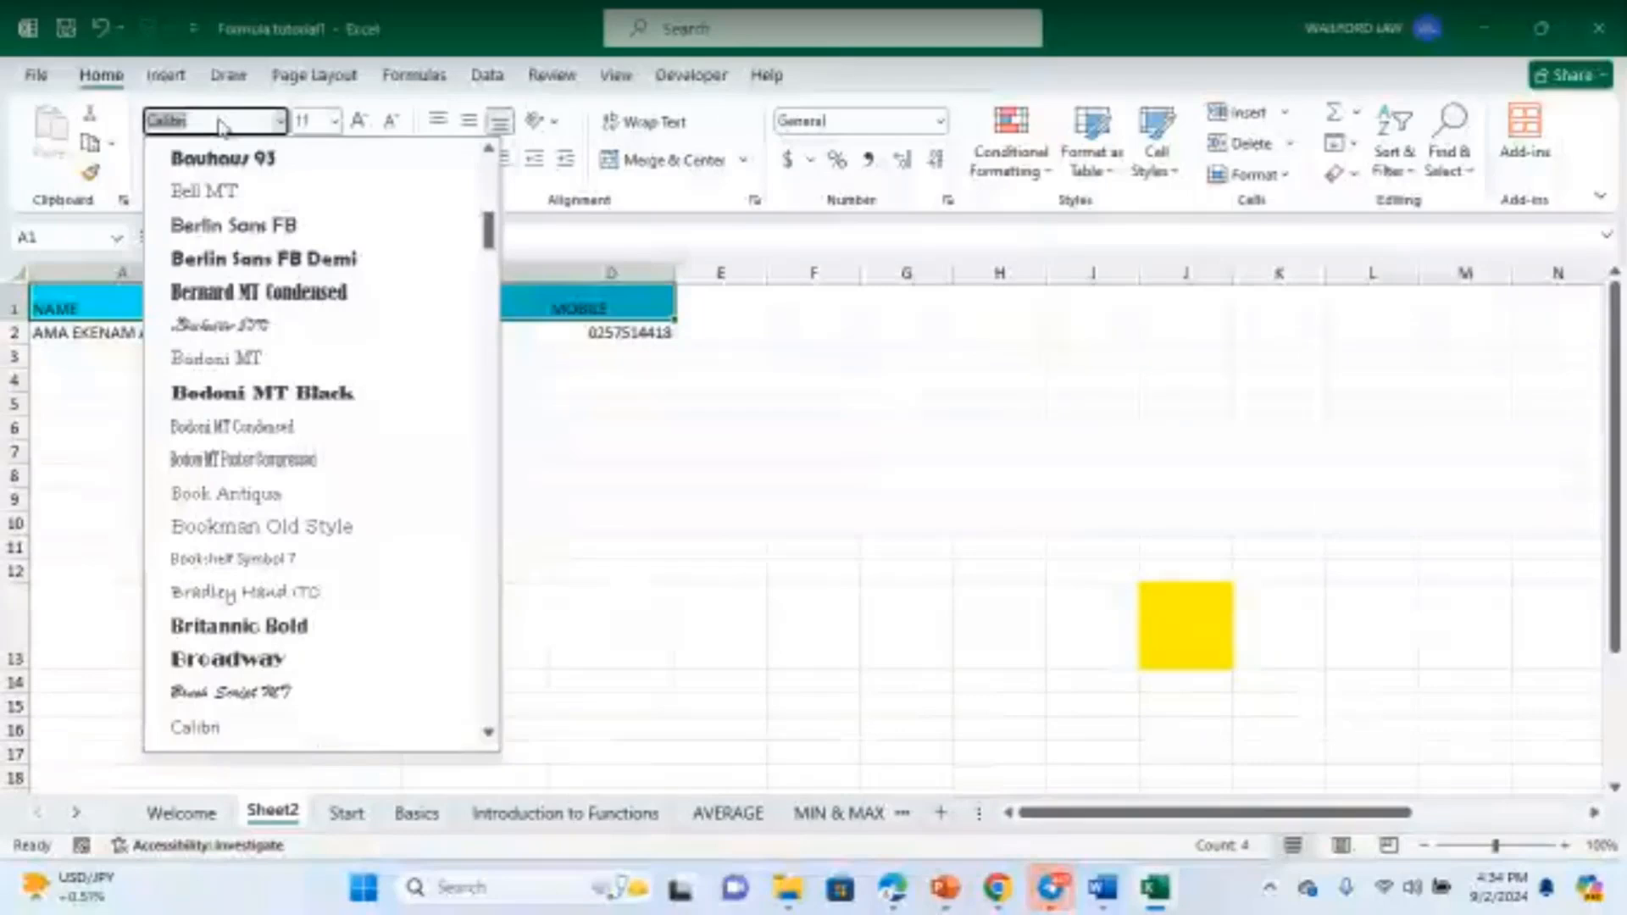
{"action": "type", "text": "el"}
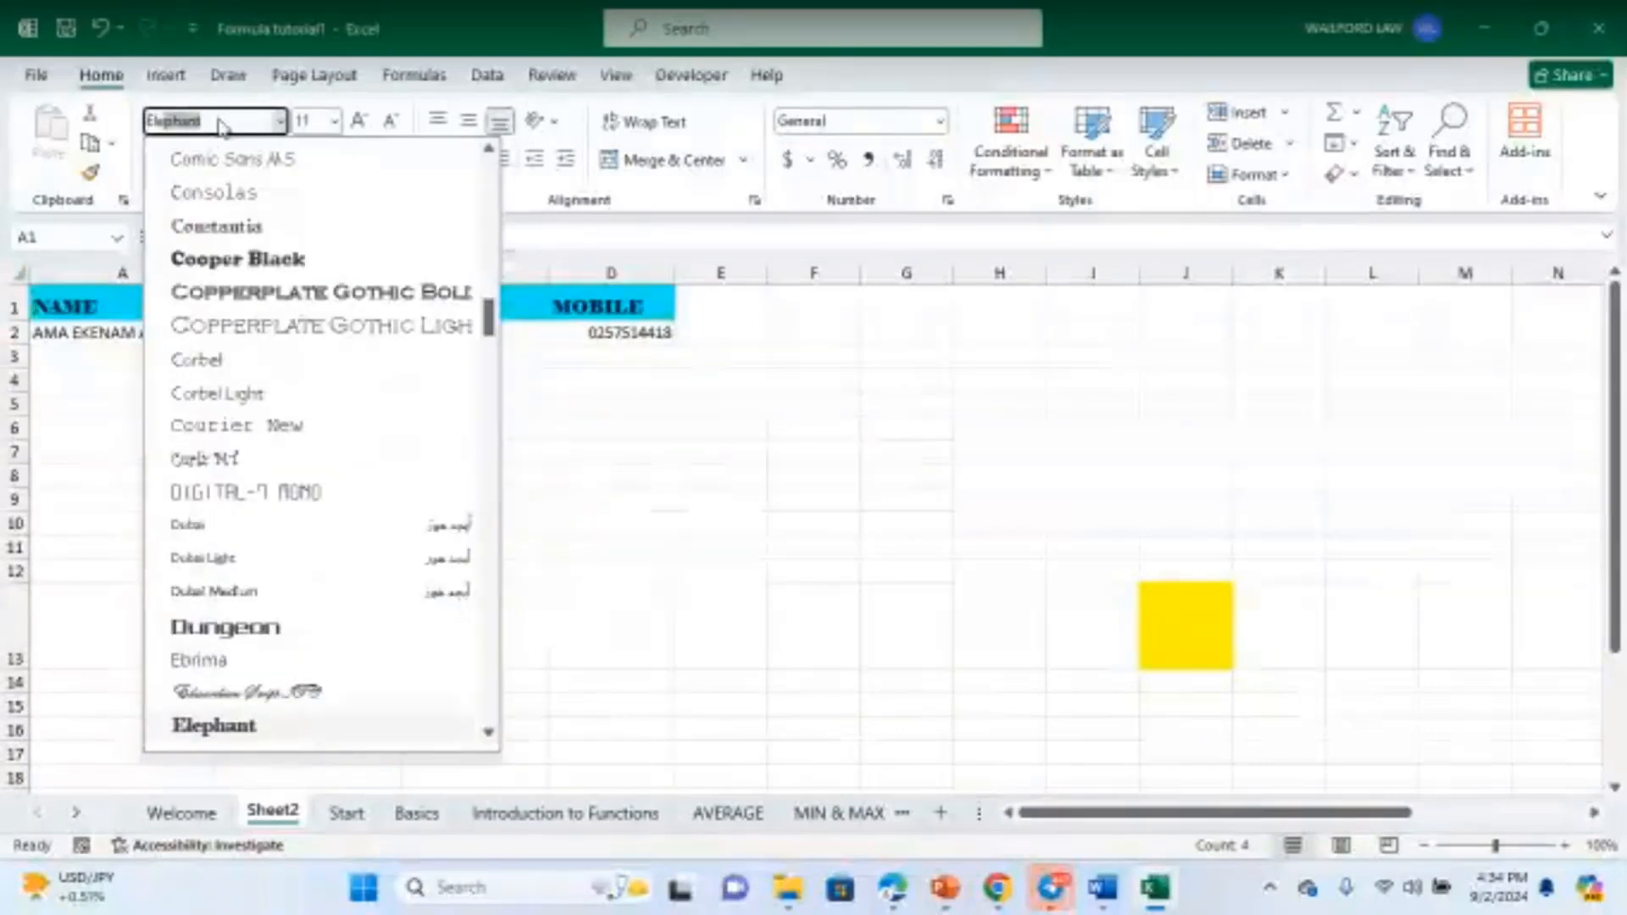
{"action": "key", "text": "Return"}
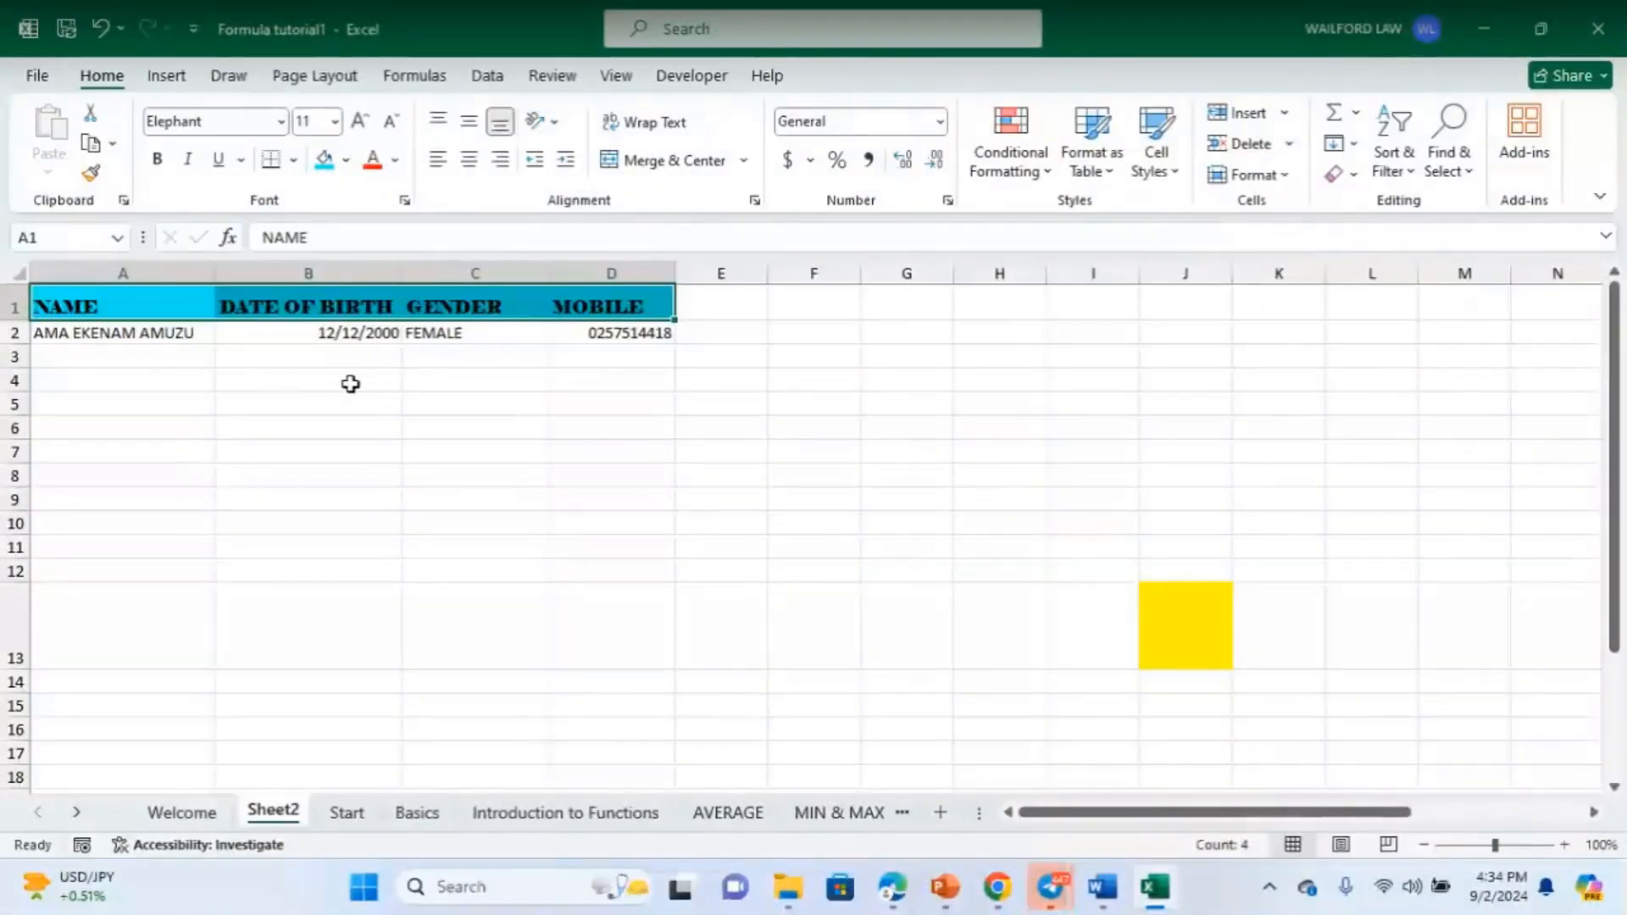
- Make all of row 1's header text red from the Standard Colors
{"action": "left_click", "coordinate": [306, 412]}
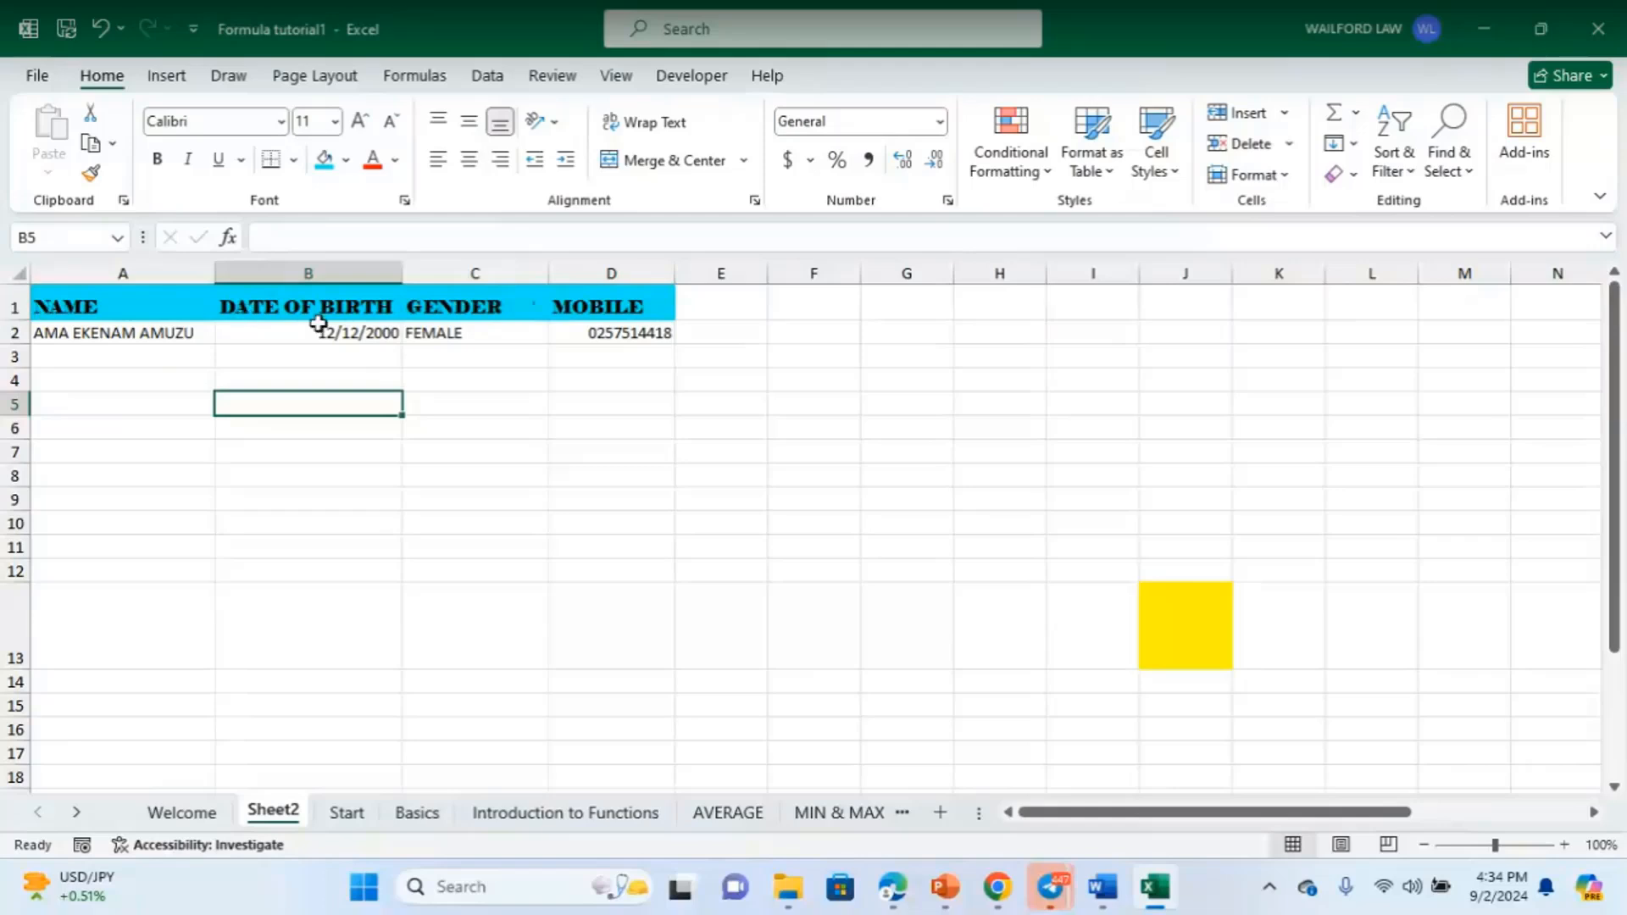
{"action": "left_click", "coordinate": [11, 306]}
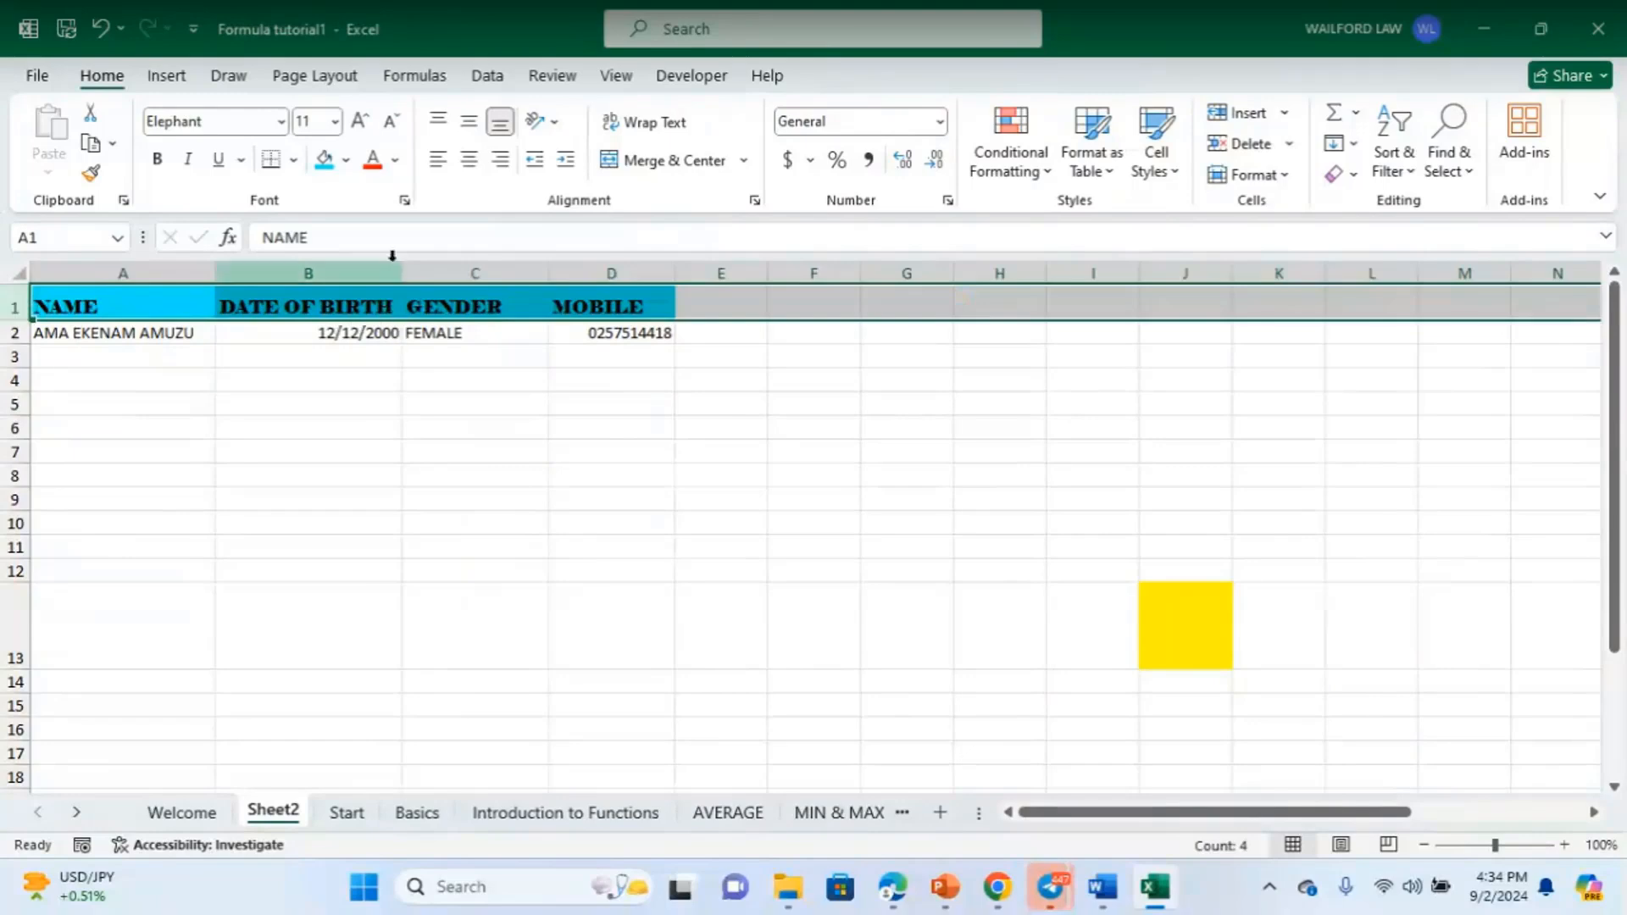
{"action": "left_click", "coordinate": [392, 162]}
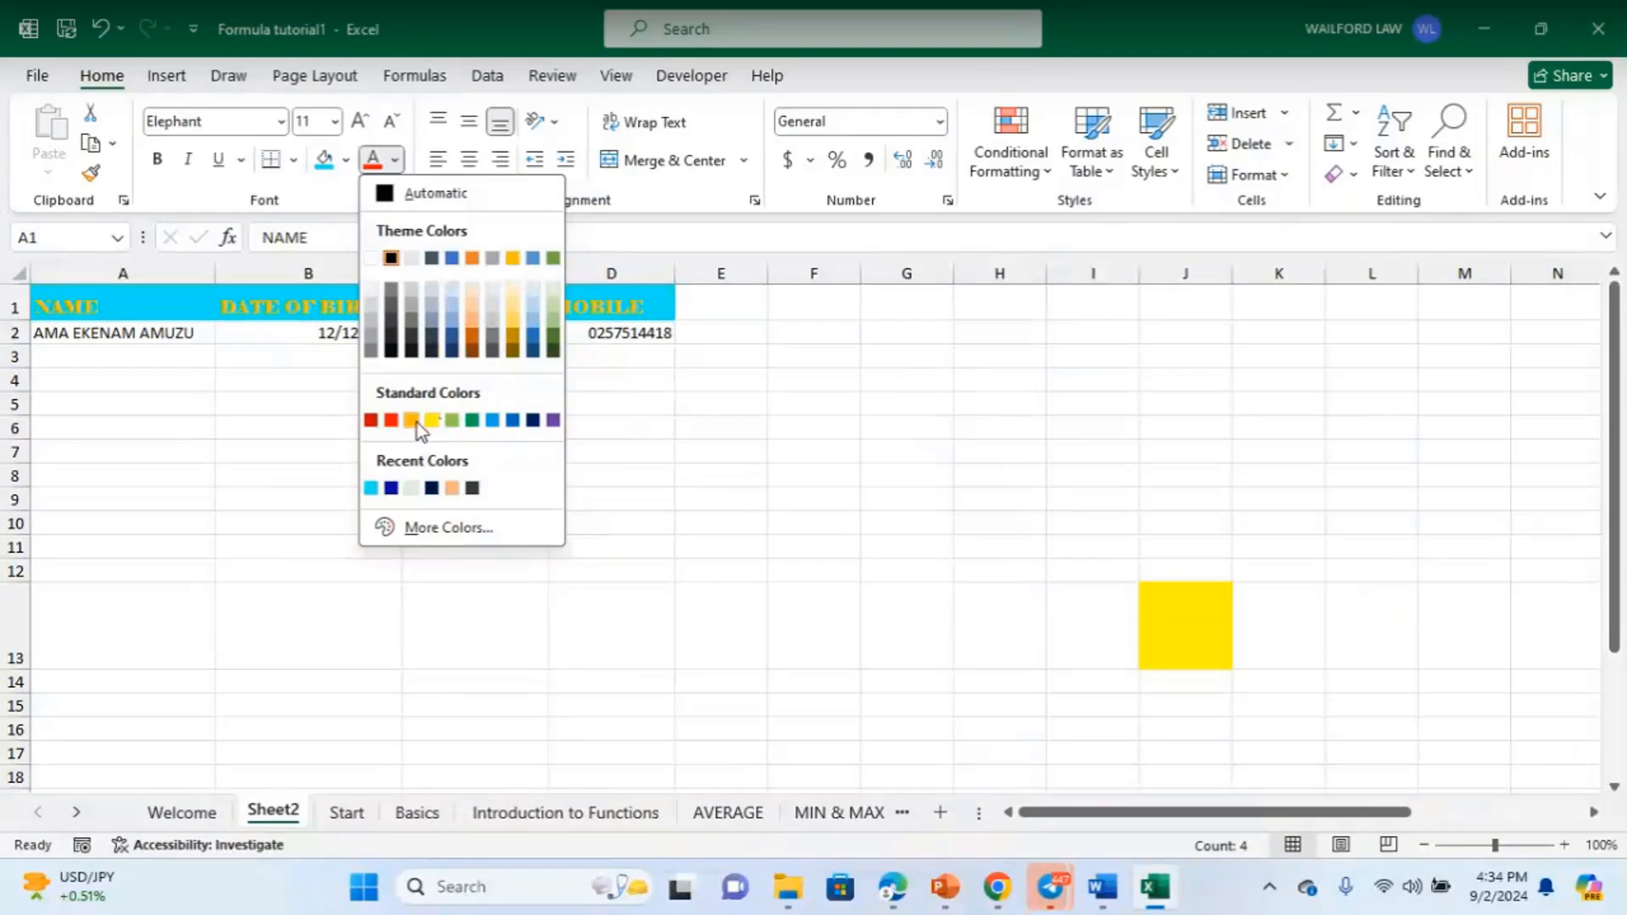
{"action": "left_click", "coordinate": [395, 423]}
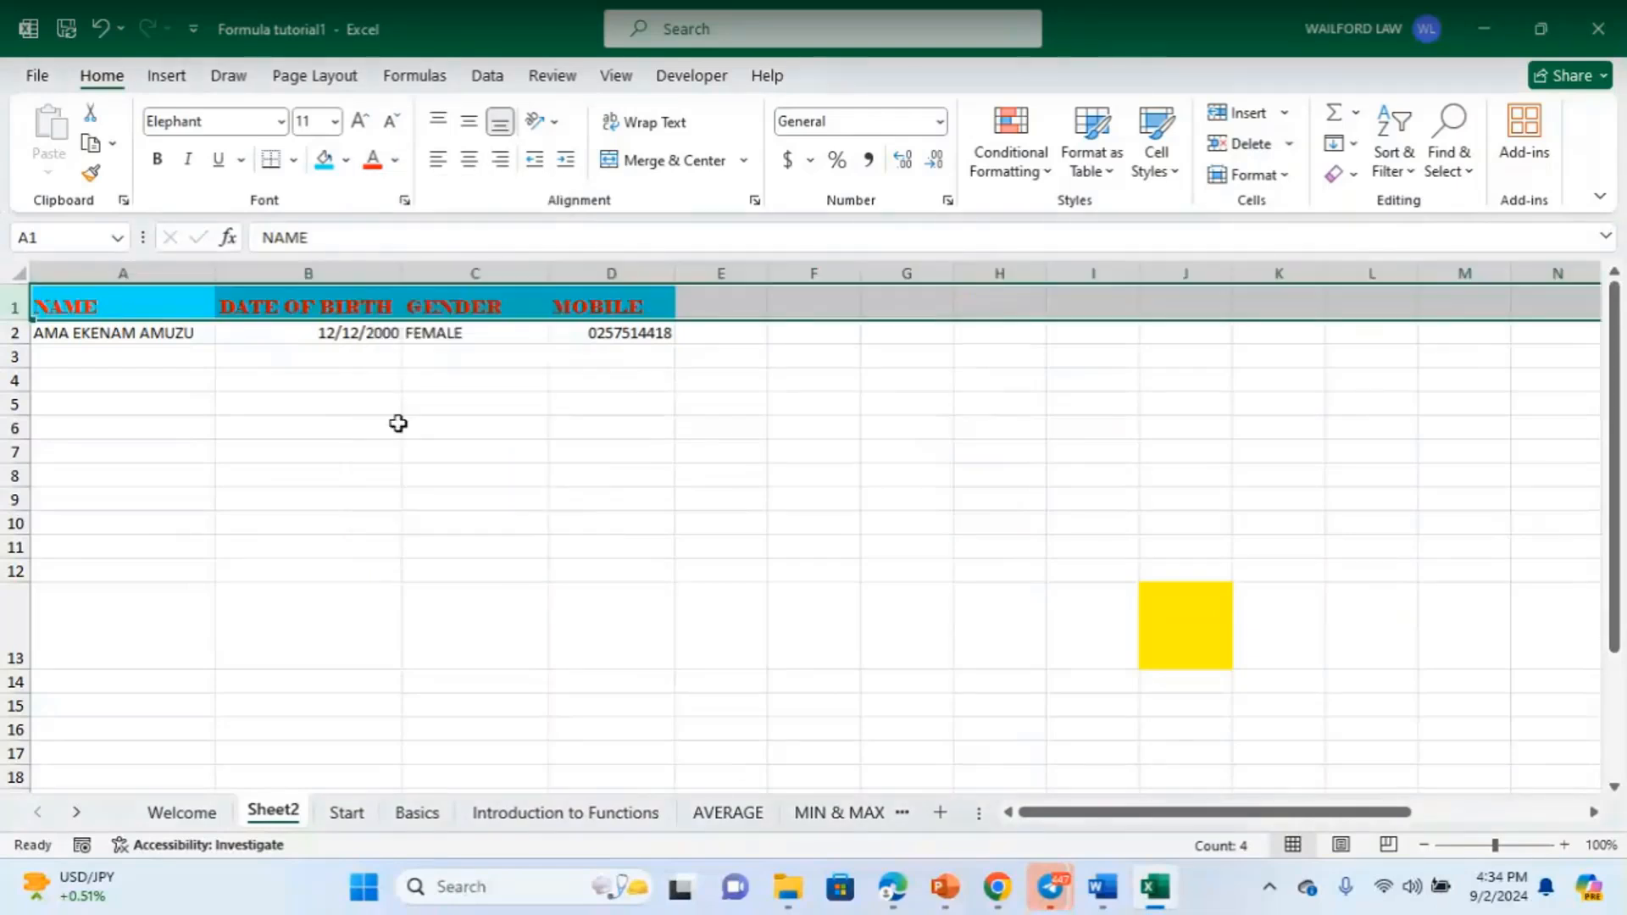
{"action": "left_click", "coordinate": [464, 445]}
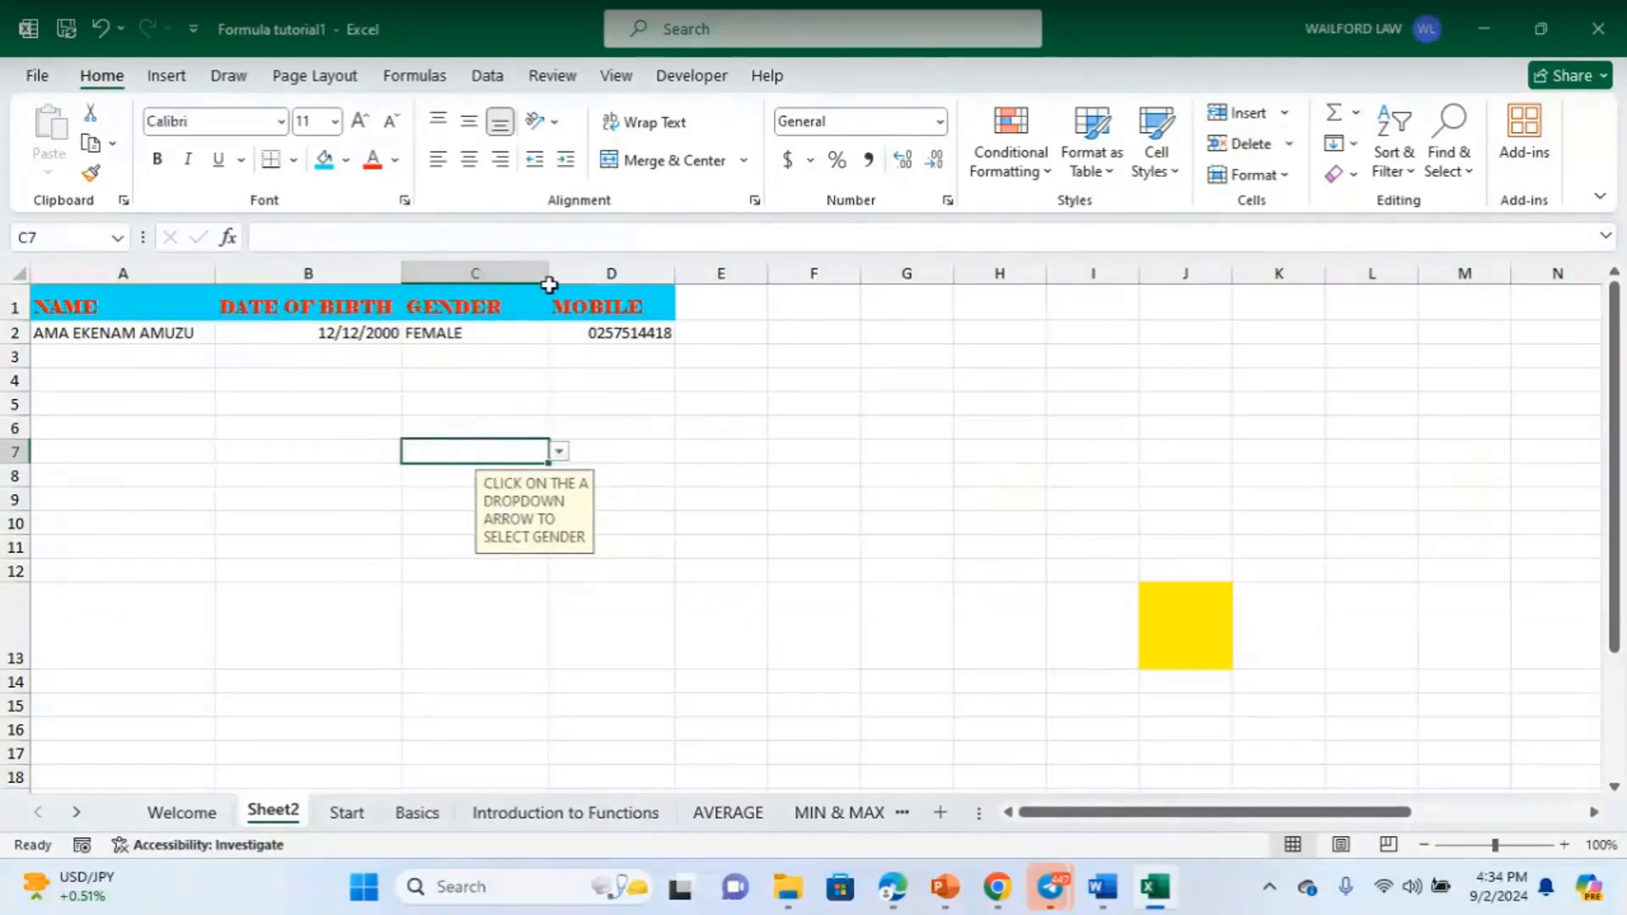
{"action": "left_click", "coordinate": [725, 451]}
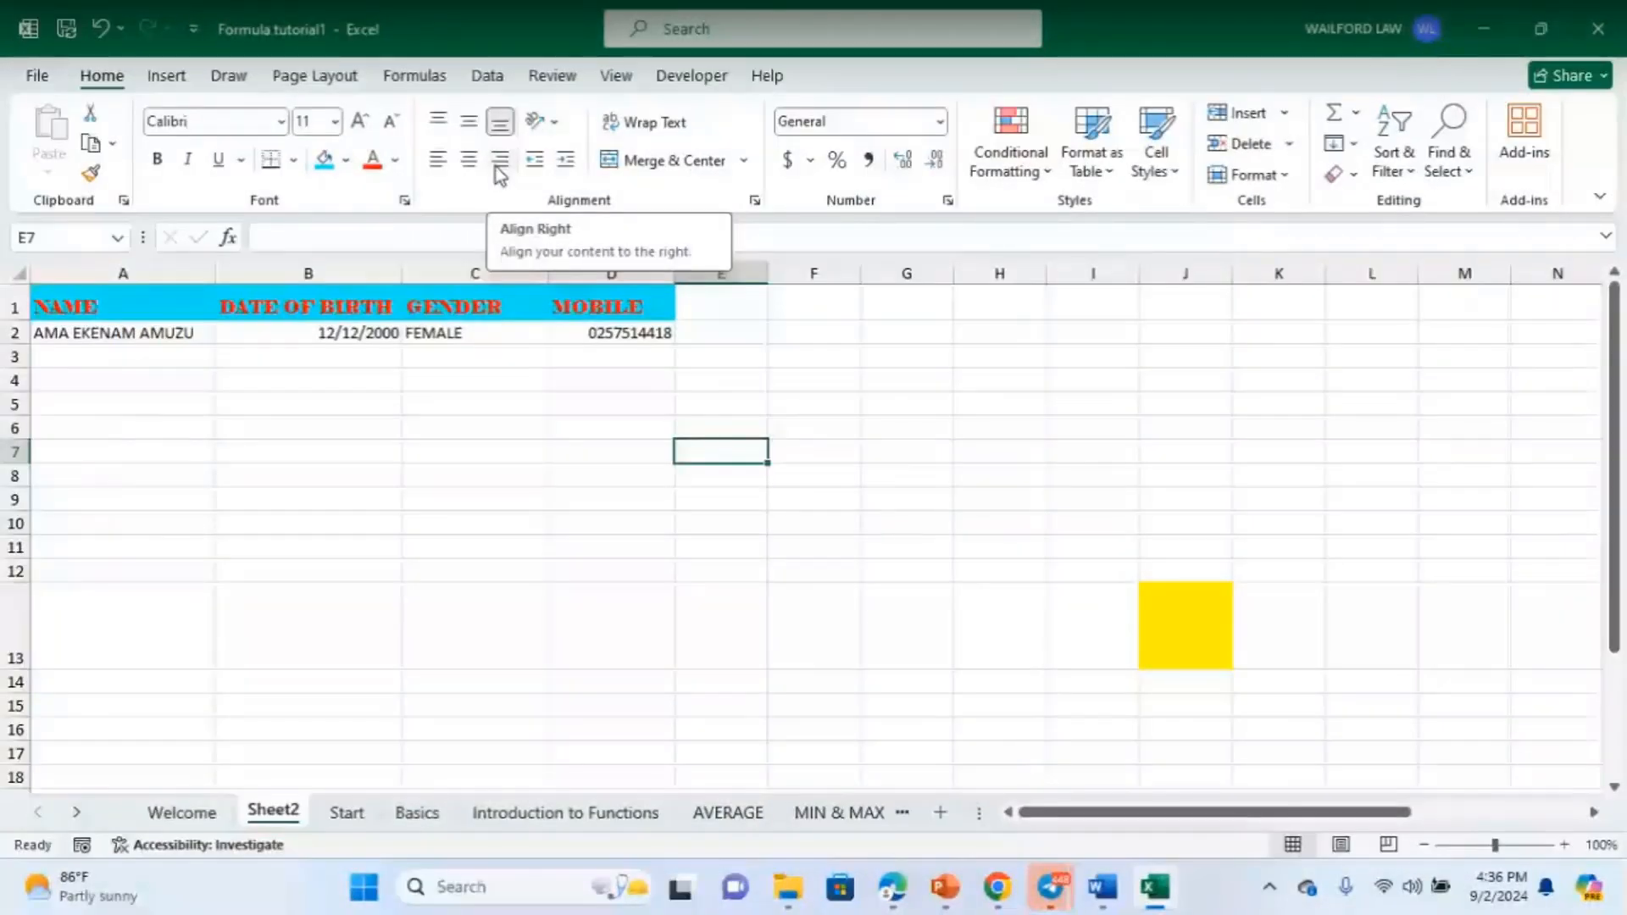
{"action": "left_click_drag", "start_coordinate": [59, 307], "coordinate": [628, 308]}
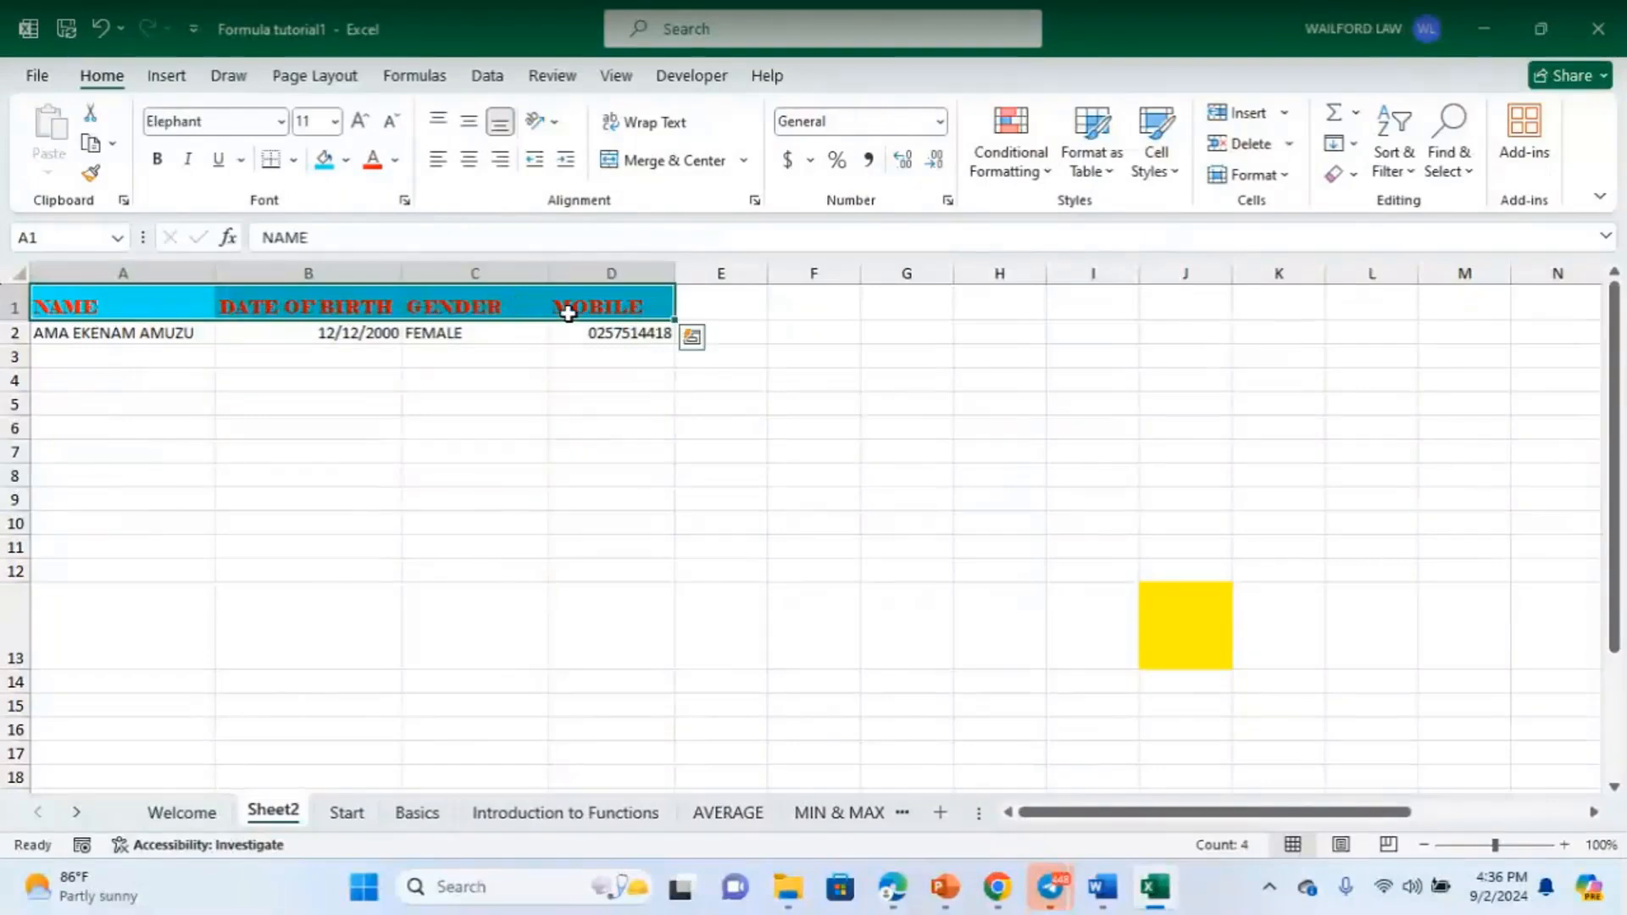
{"action": "left_click", "coordinate": [475, 161]}
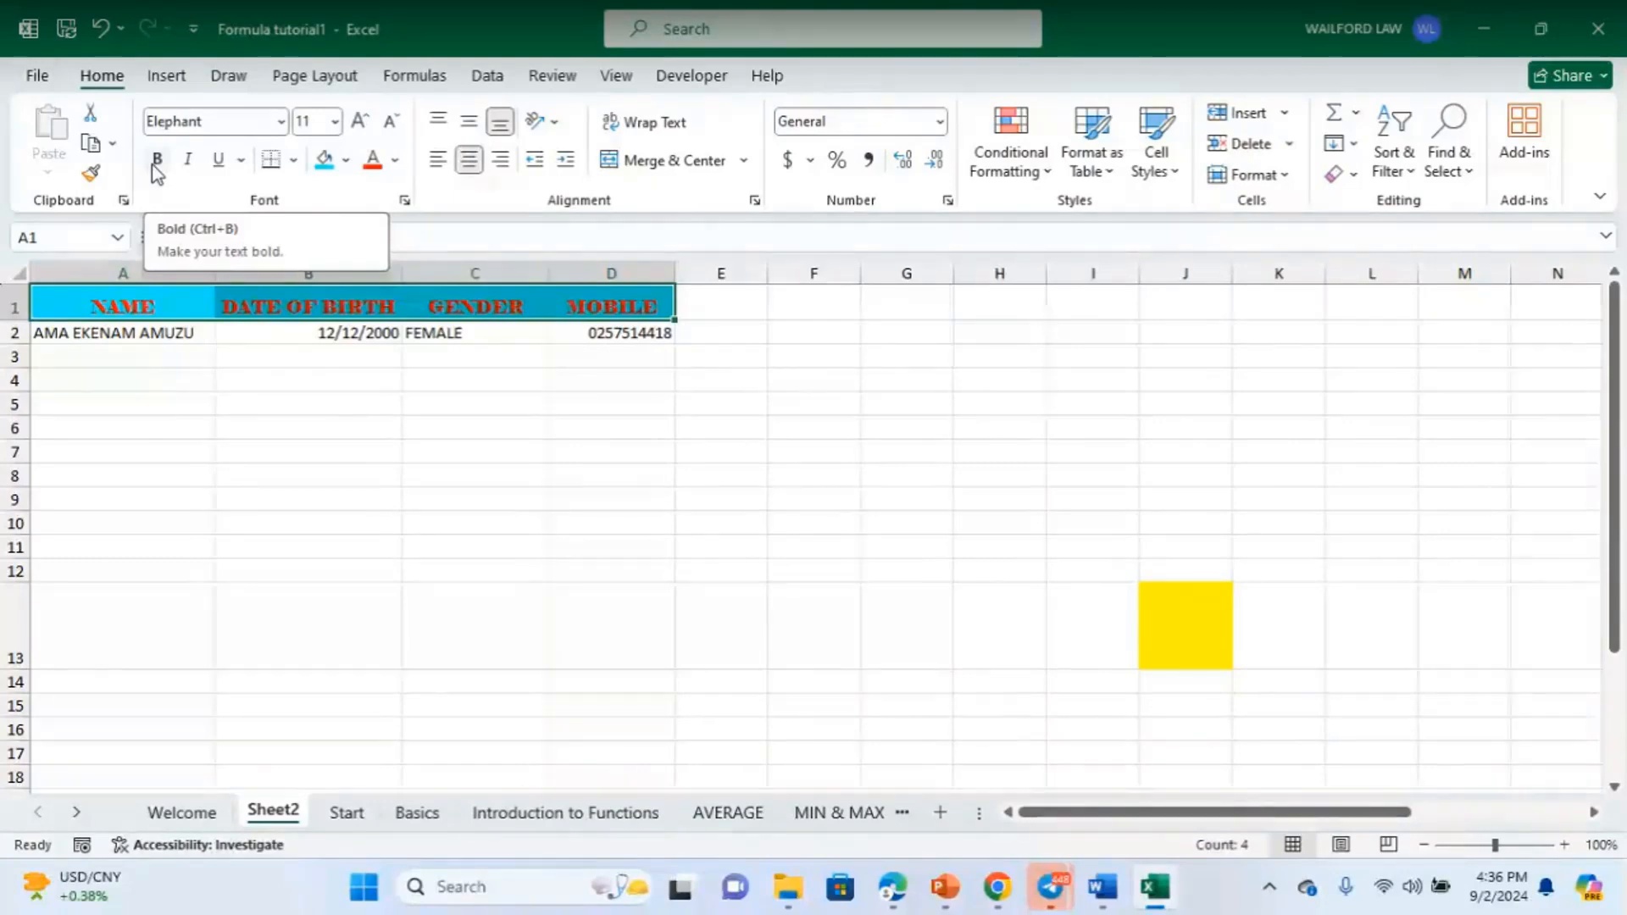
{"action": "left_click", "coordinate": [156, 164]}
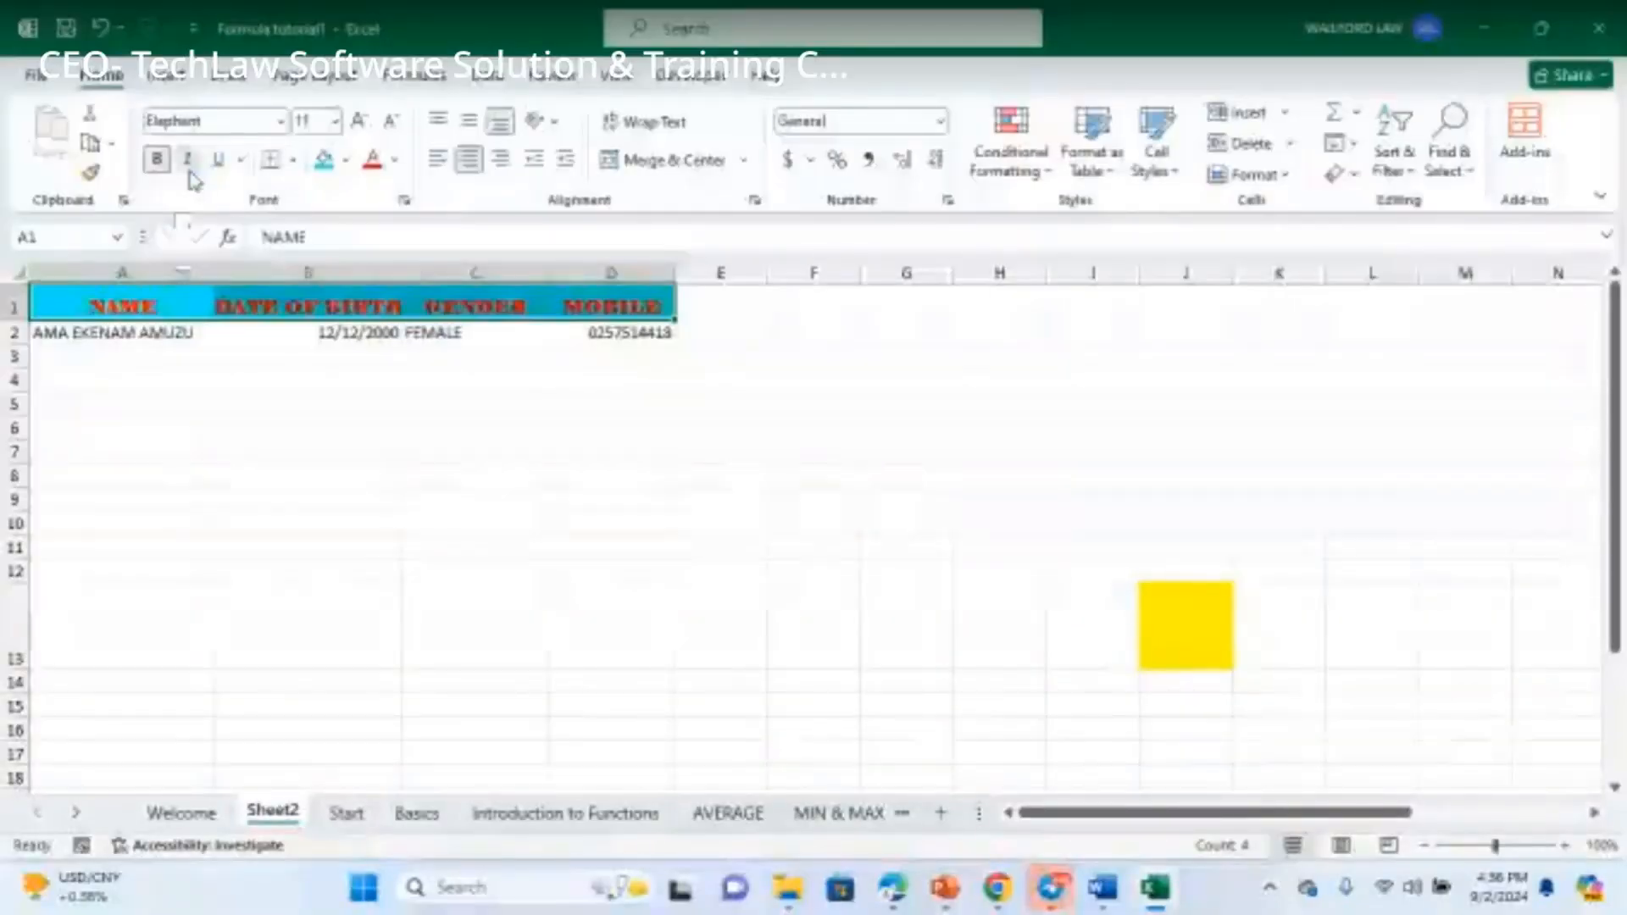
{"action": "left_click", "coordinate": [189, 172]}
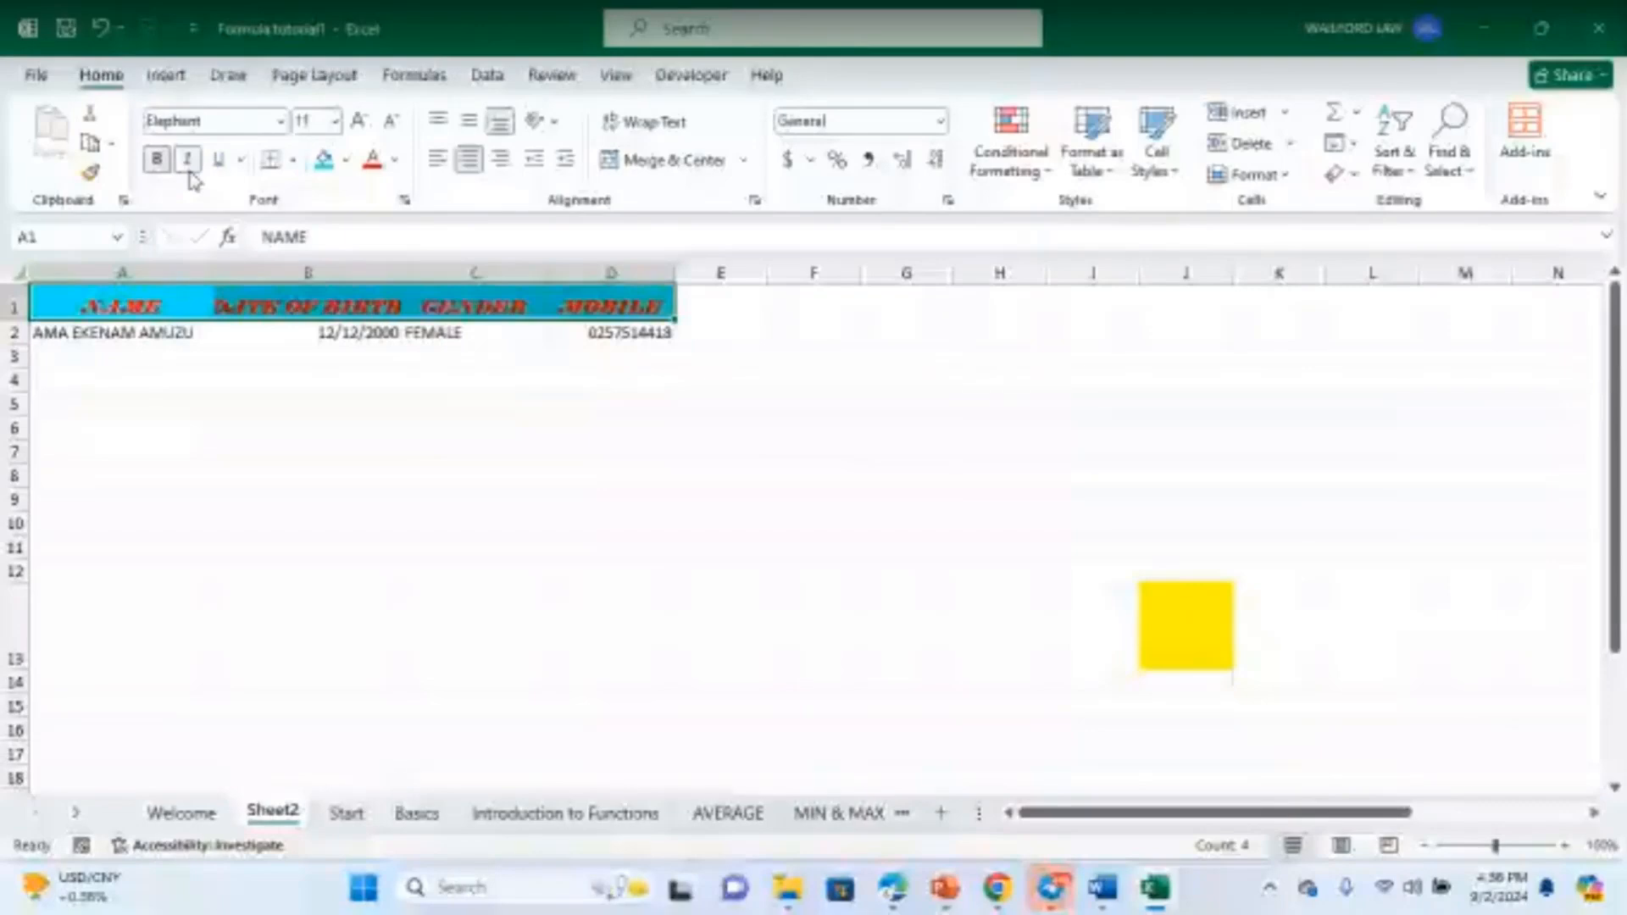
{"action": "left_click", "coordinate": [189, 172]}
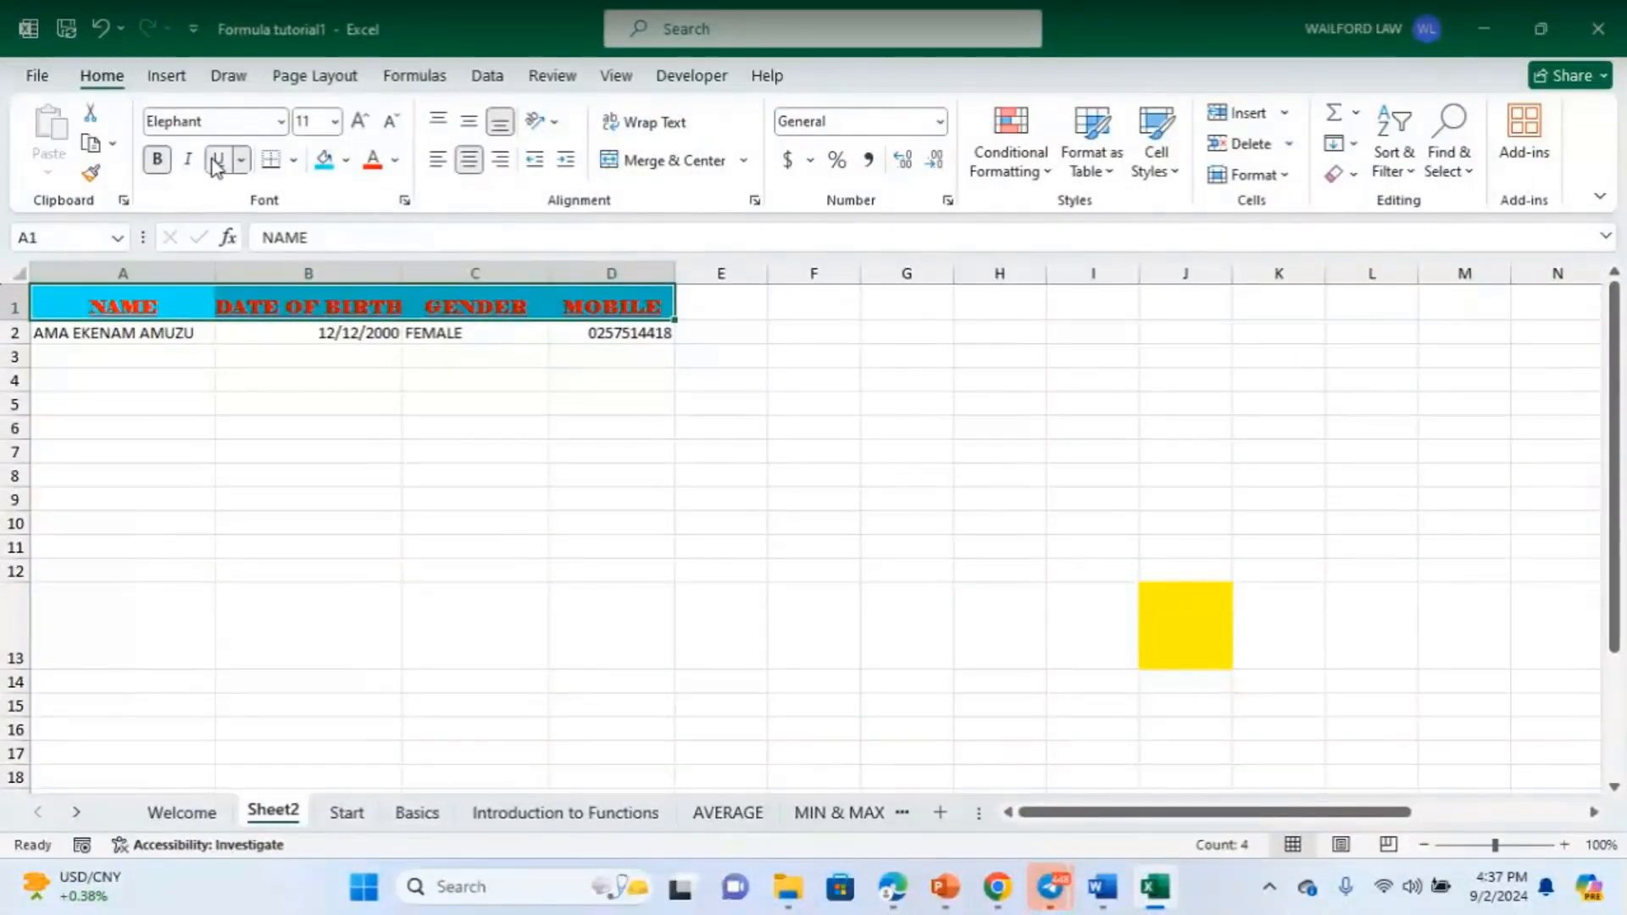
- Widen column B so the DATE OF BIRTH header fits inside its cell
{"action": "left_click", "coordinate": [513, 498]}
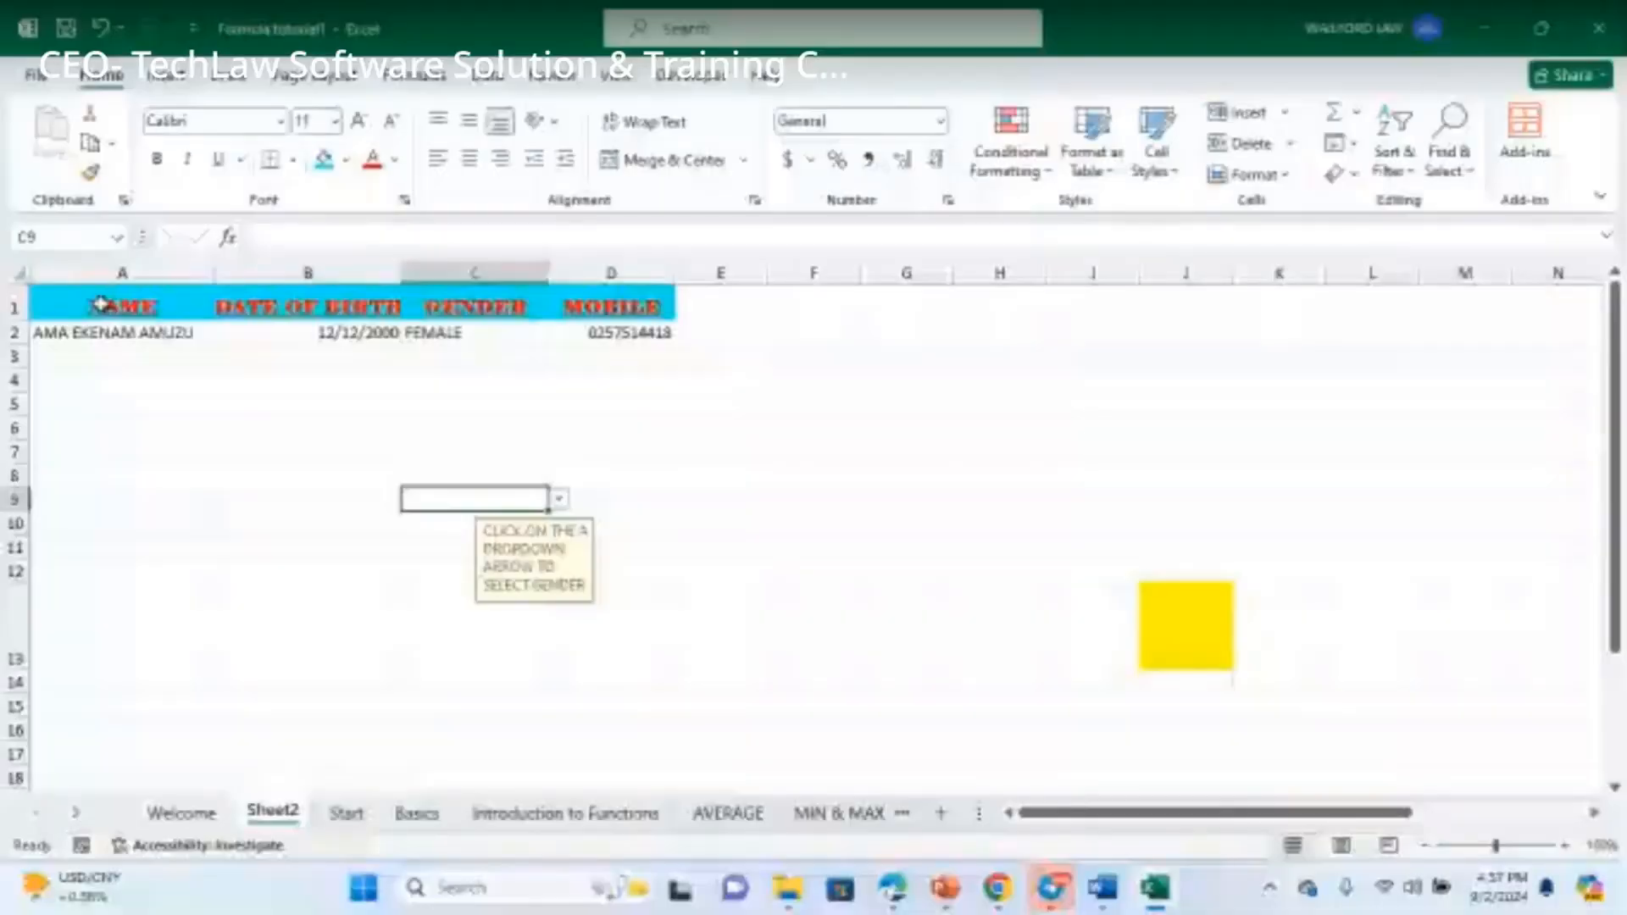
{"action": "left_click", "coordinate": [388, 351]}
{"action": "left_click", "coordinate": [425, 330]}
{"action": "left_click", "coordinate": [369, 310]}
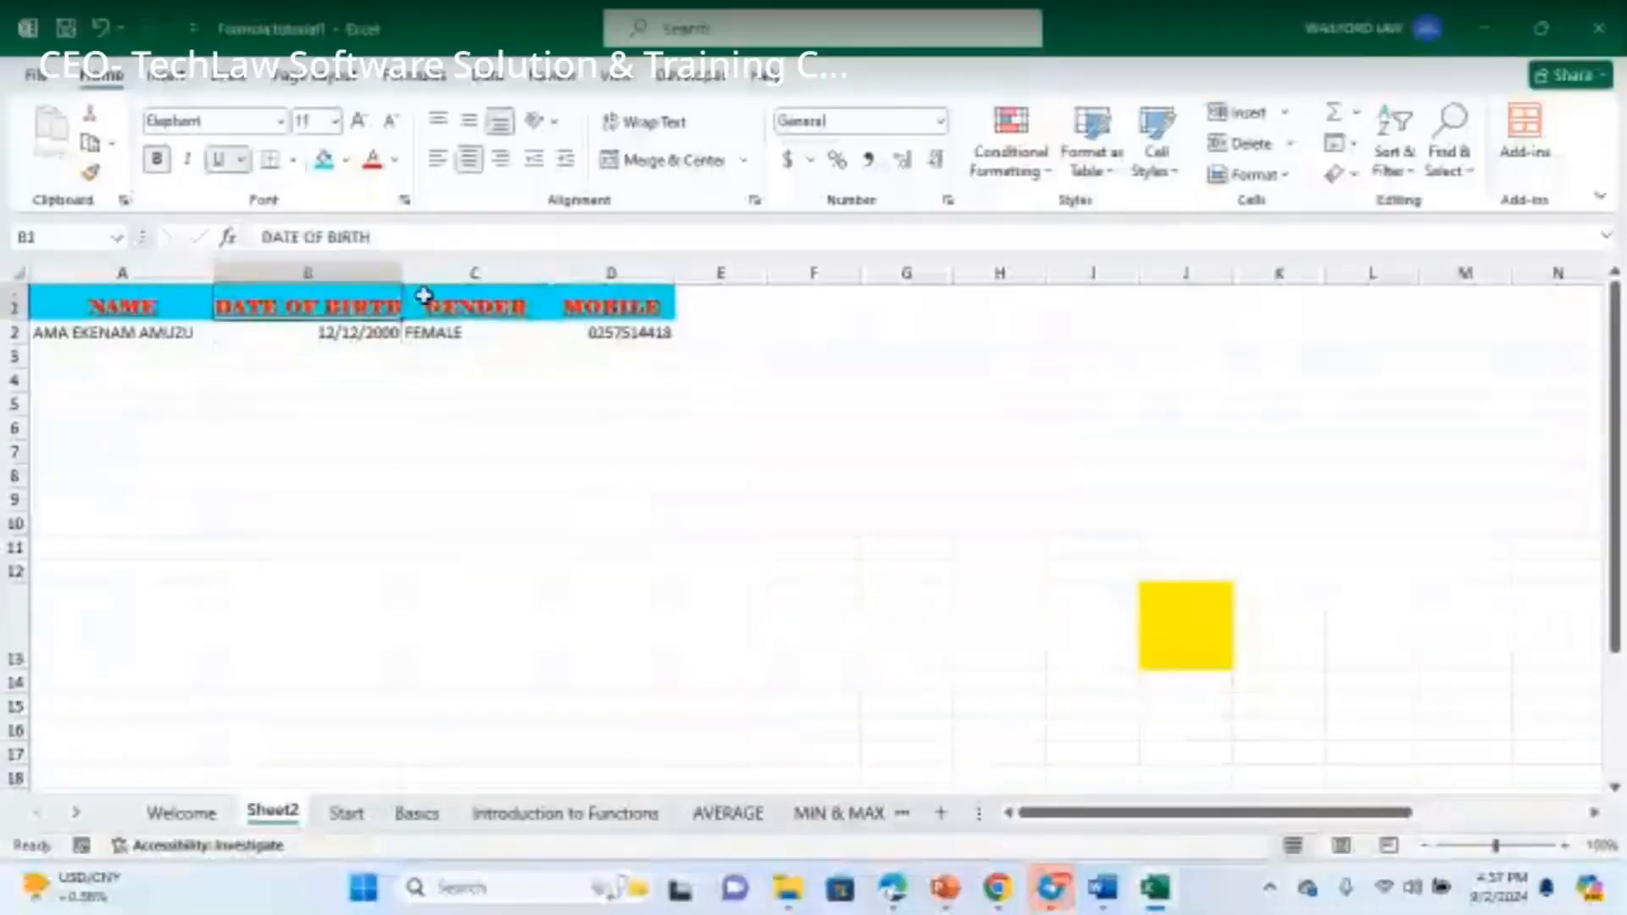
{"action": "left_click", "coordinate": [500, 311]}
{"action": "left_click", "coordinate": [759, 380]}
{"action": "left_click_drag", "start_coordinate": [401, 273], "coordinate": [439, 273]}
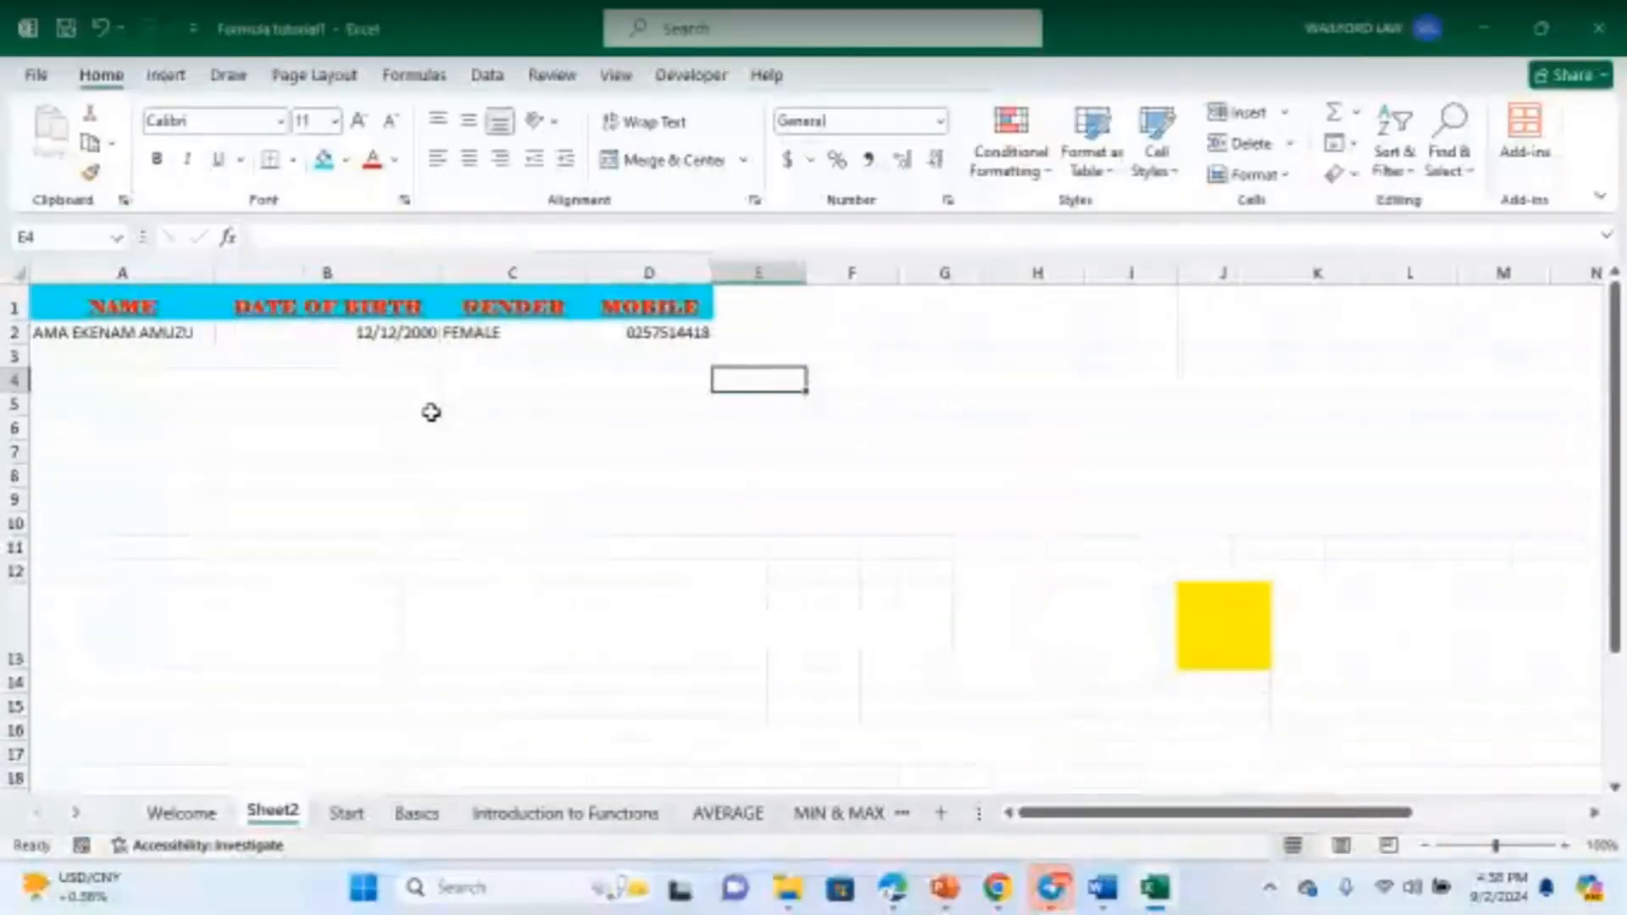
- Click through the header cells A1 to D1 and several cells below to check the layout
{"action": "left_click", "coordinate": [541, 473]}
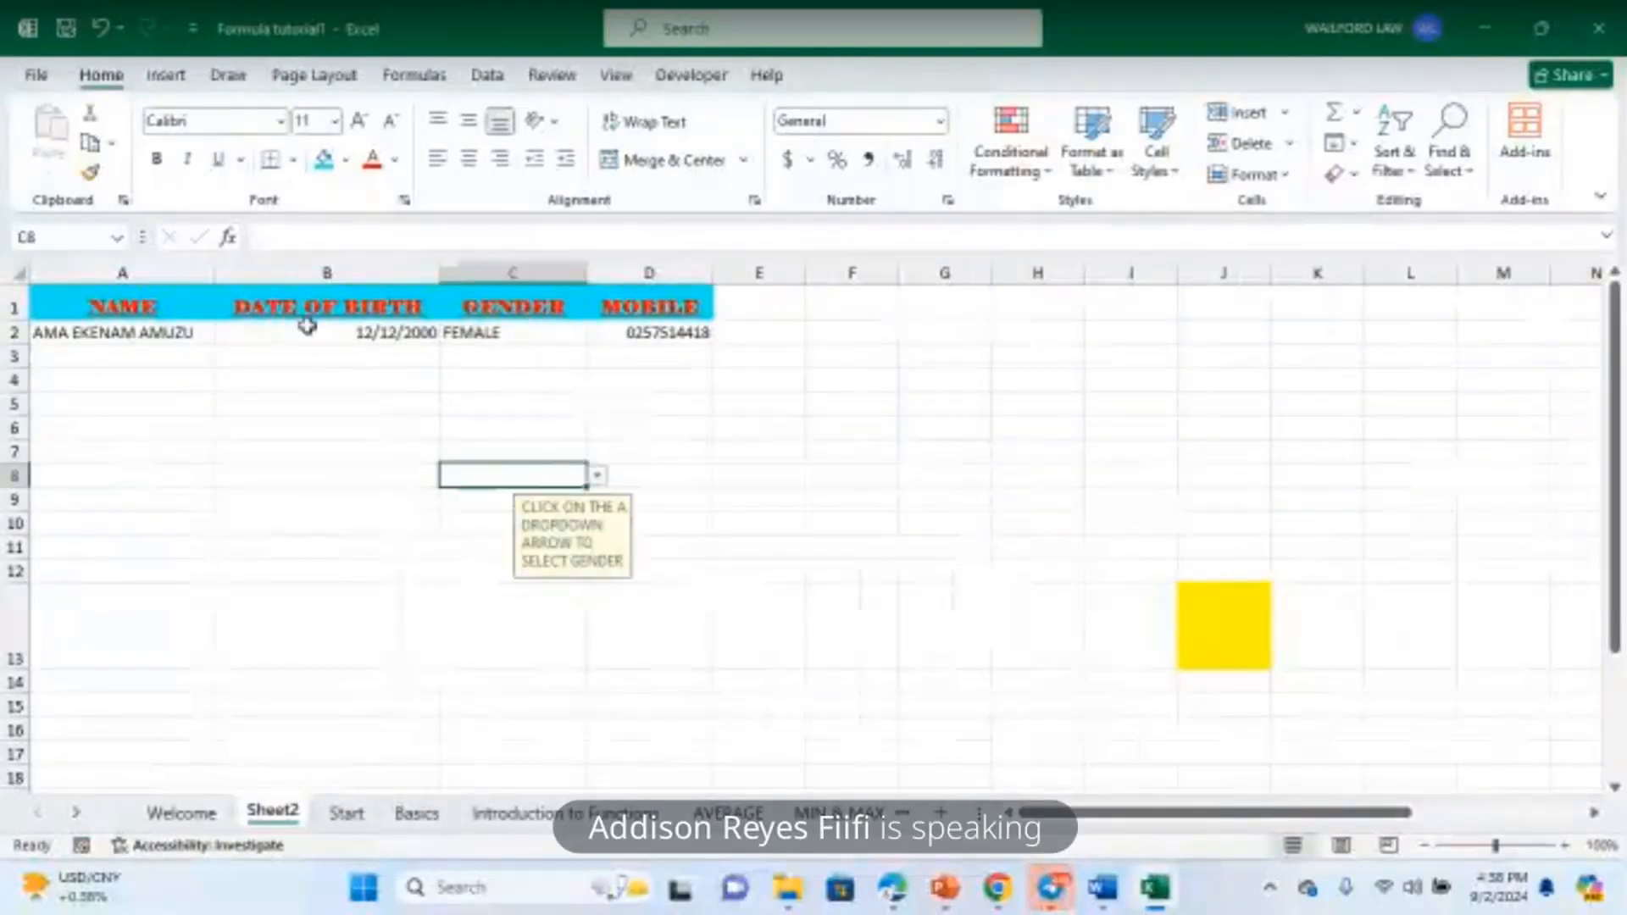
{"action": "left_click", "coordinate": [100, 295]}
{"action": "left_click", "coordinate": [513, 379]}
{"action": "left_click", "coordinate": [425, 548]}
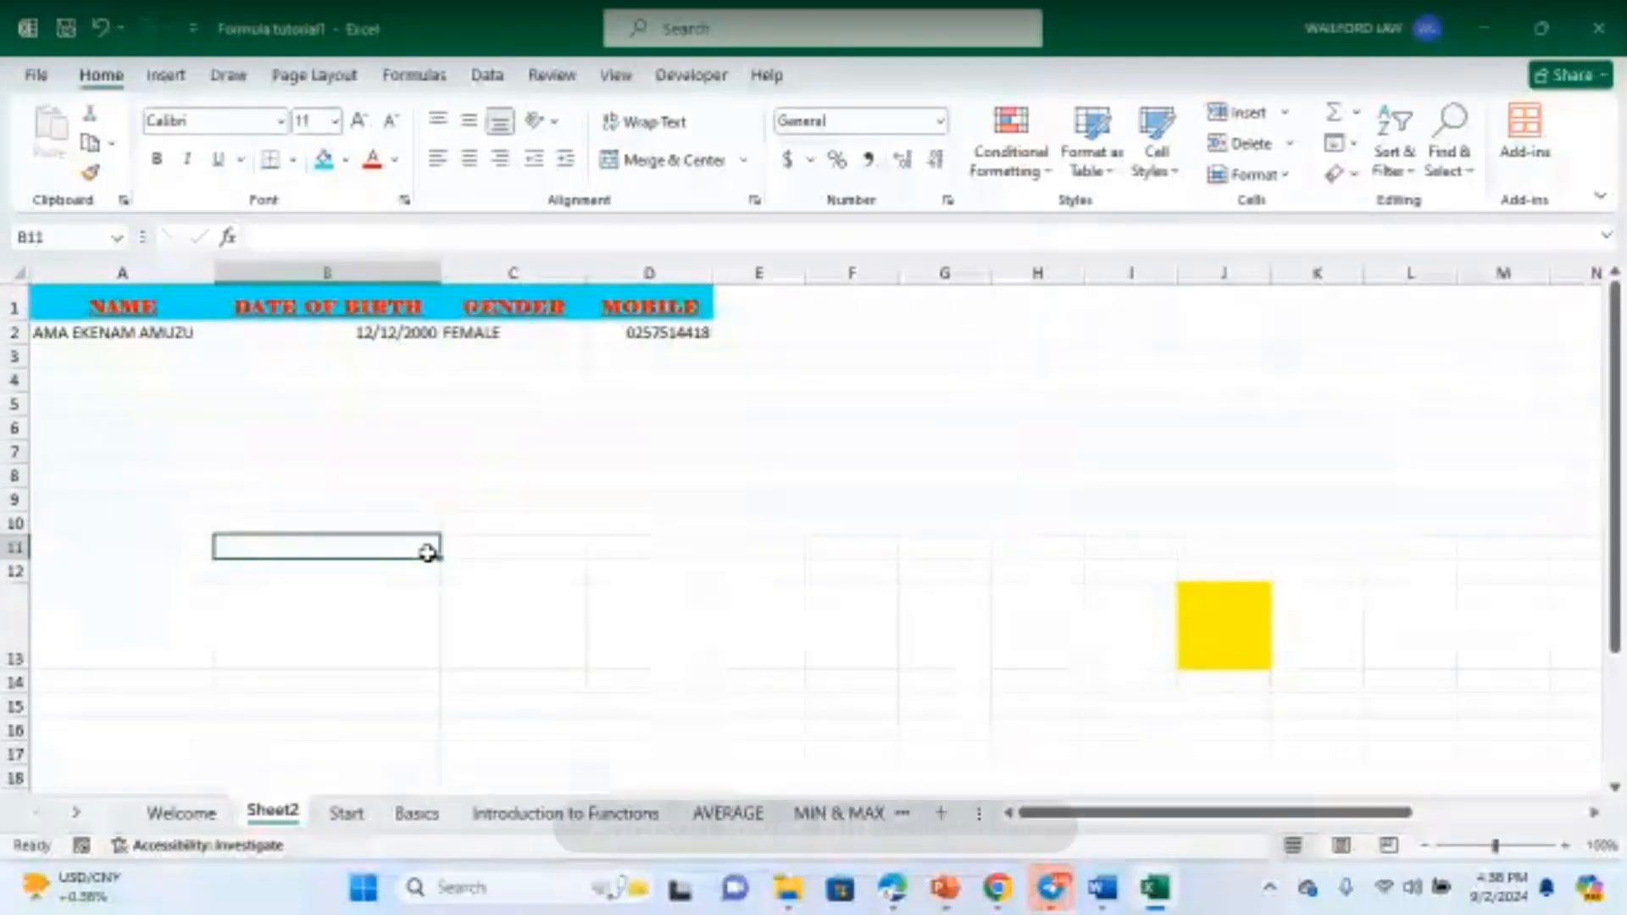
{"action": "left_click", "coordinate": [478, 505]}
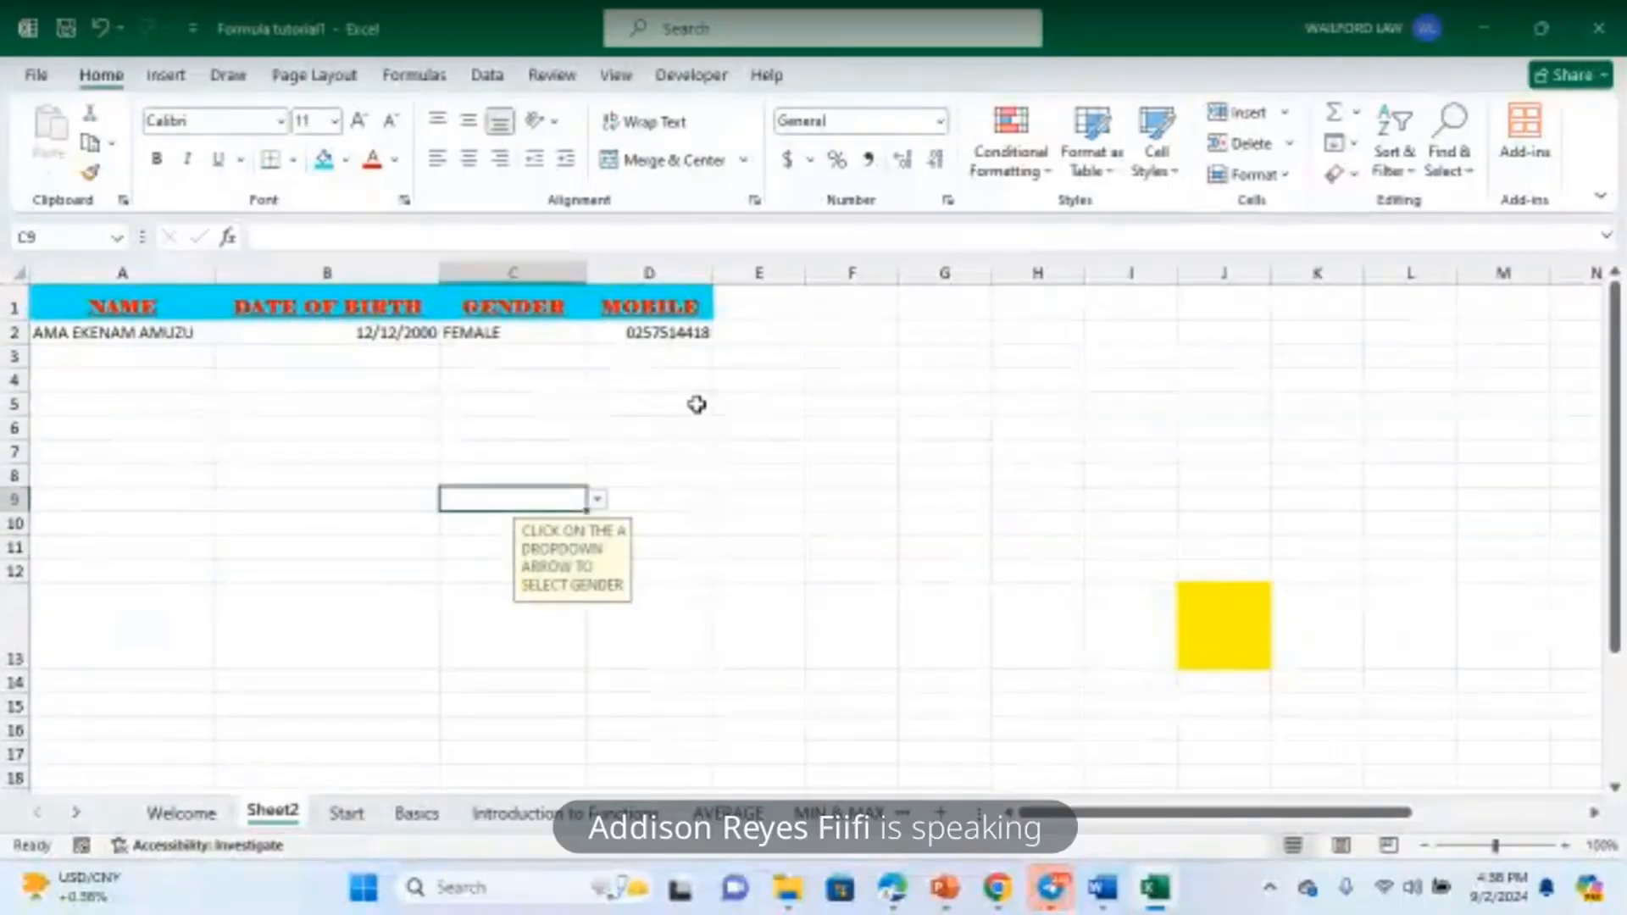
{"action": "left_click", "coordinate": [644, 406]}
{"action": "left_click", "coordinate": [561, 303]}
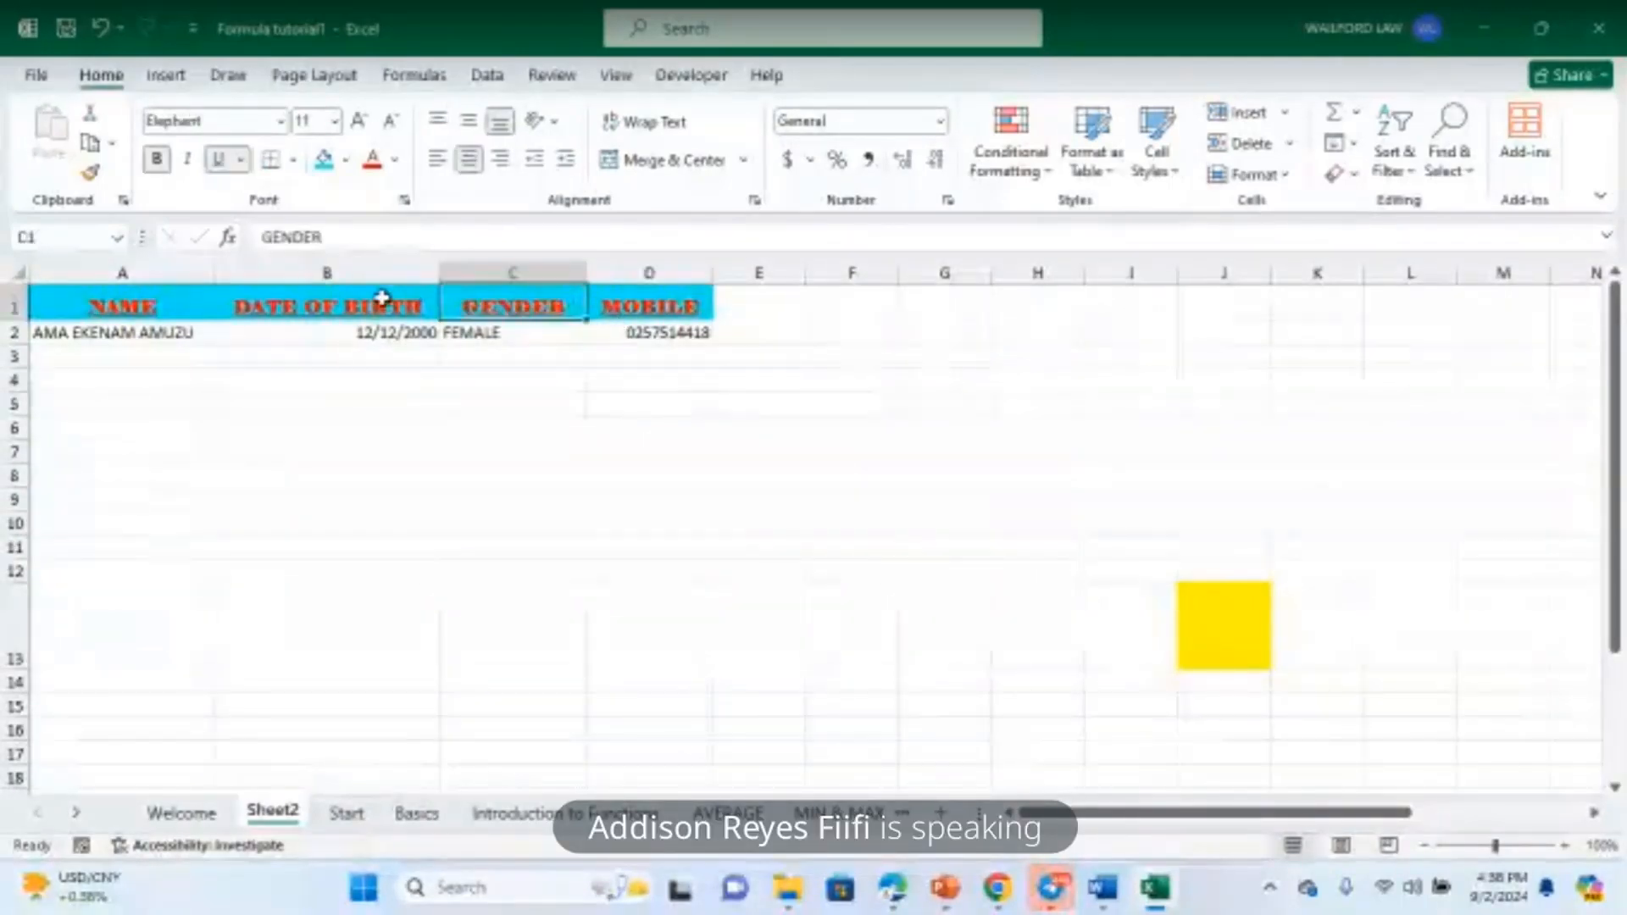
{"action": "left_click", "coordinate": [262, 308]}
{"action": "left_click", "coordinate": [129, 303]}
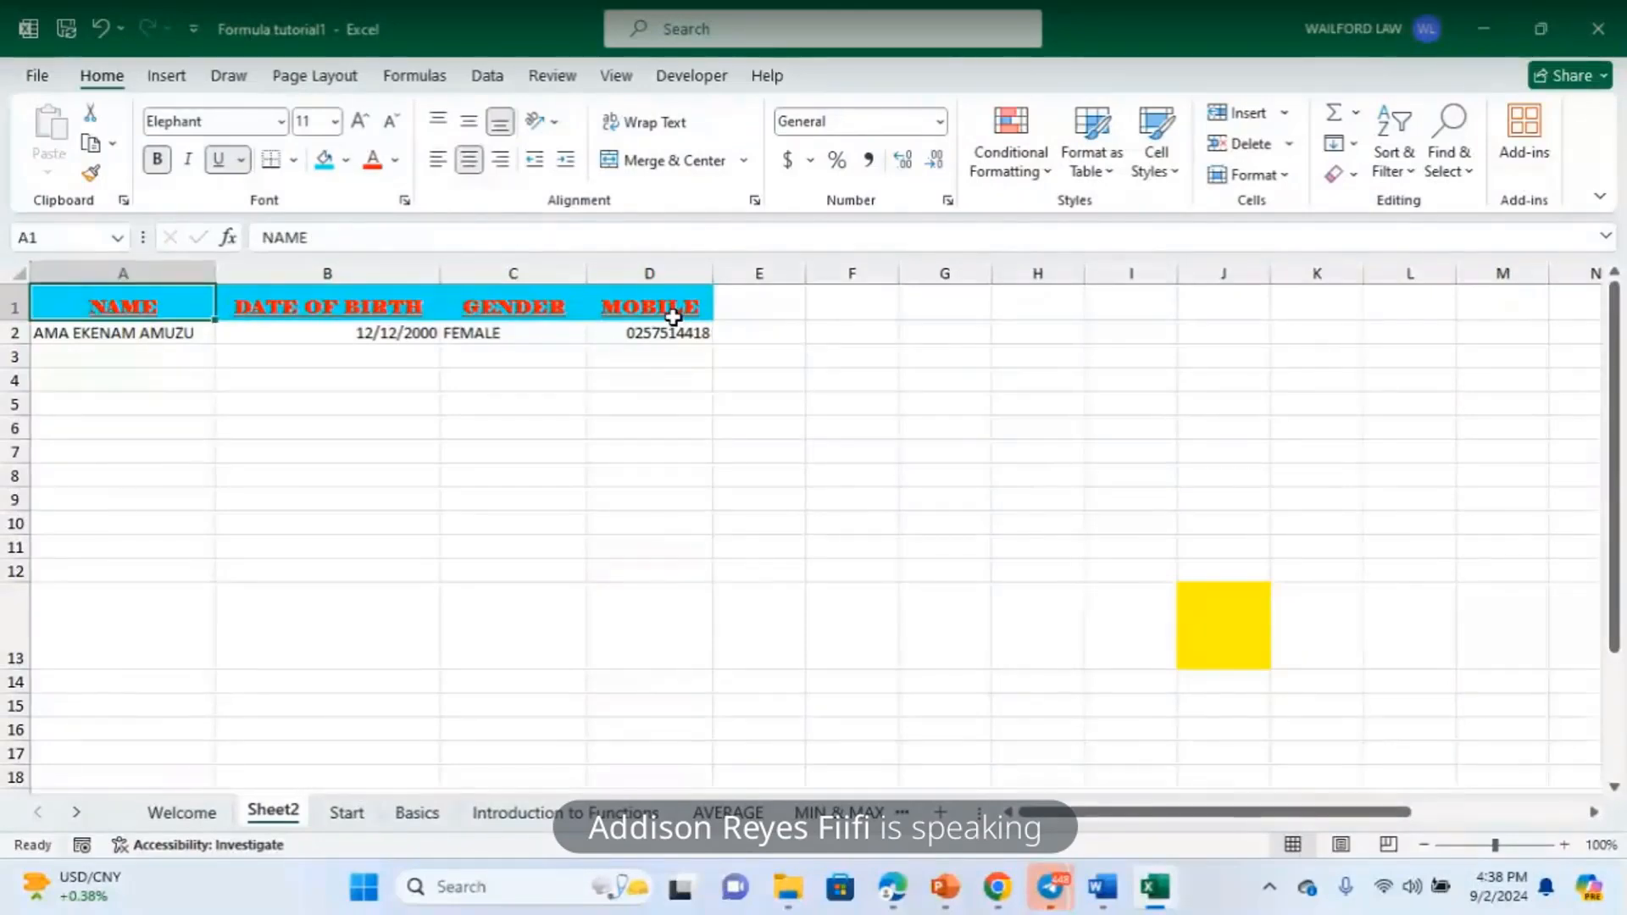
{"action": "left_click", "coordinate": [676, 313]}
{"action": "left_click", "coordinate": [536, 299]}
{"action": "left_click", "coordinate": [334, 305]}
{"action": "left_click", "coordinate": [145, 305]}
{"action": "left_click", "coordinate": [639, 498]}
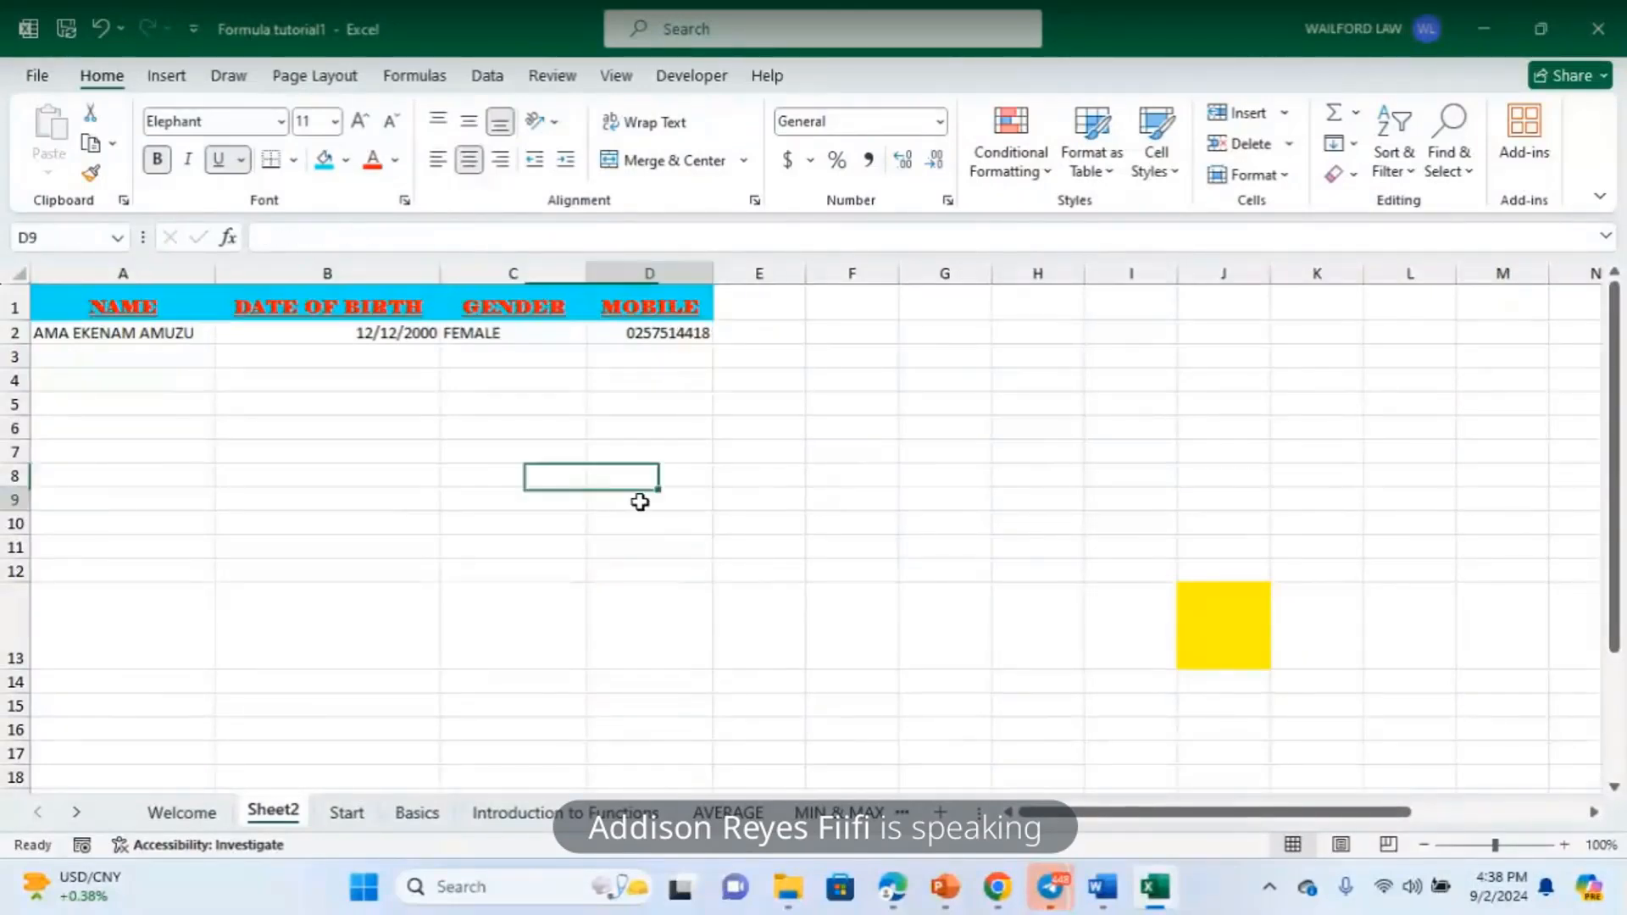
{"action": "left_click", "coordinate": [648, 307]}
{"action": "left_click", "coordinate": [551, 309]}
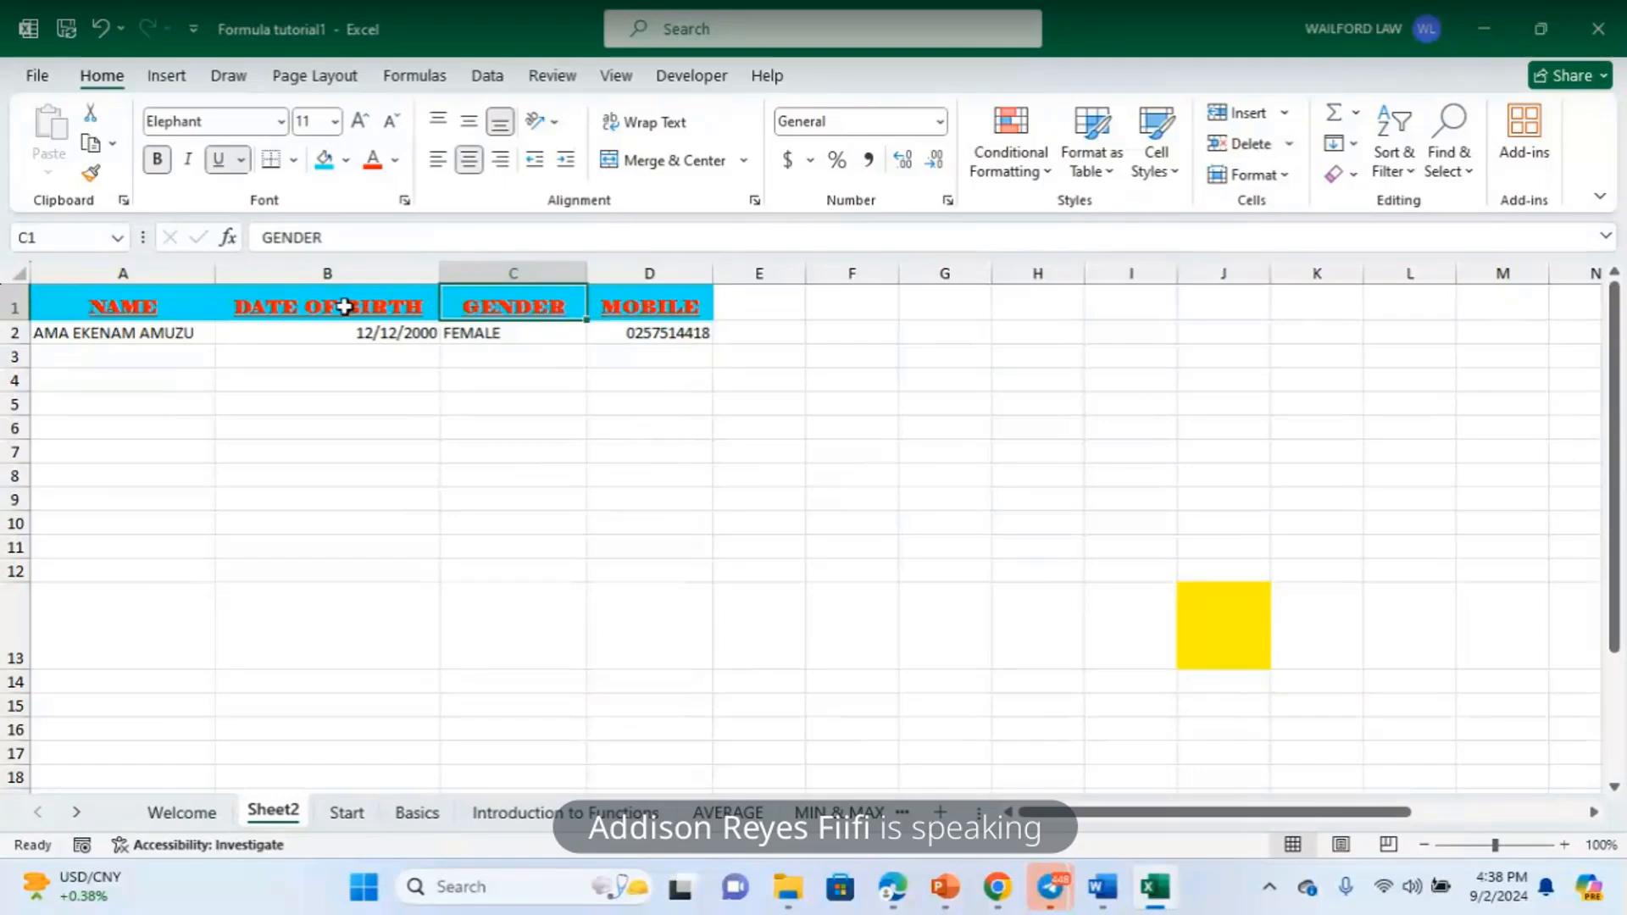
{"action": "left_click", "coordinate": [343, 307]}
{"action": "left_click", "coordinate": [189, 316]}
{"action": "left_click", "coordinate": [425, 312]}
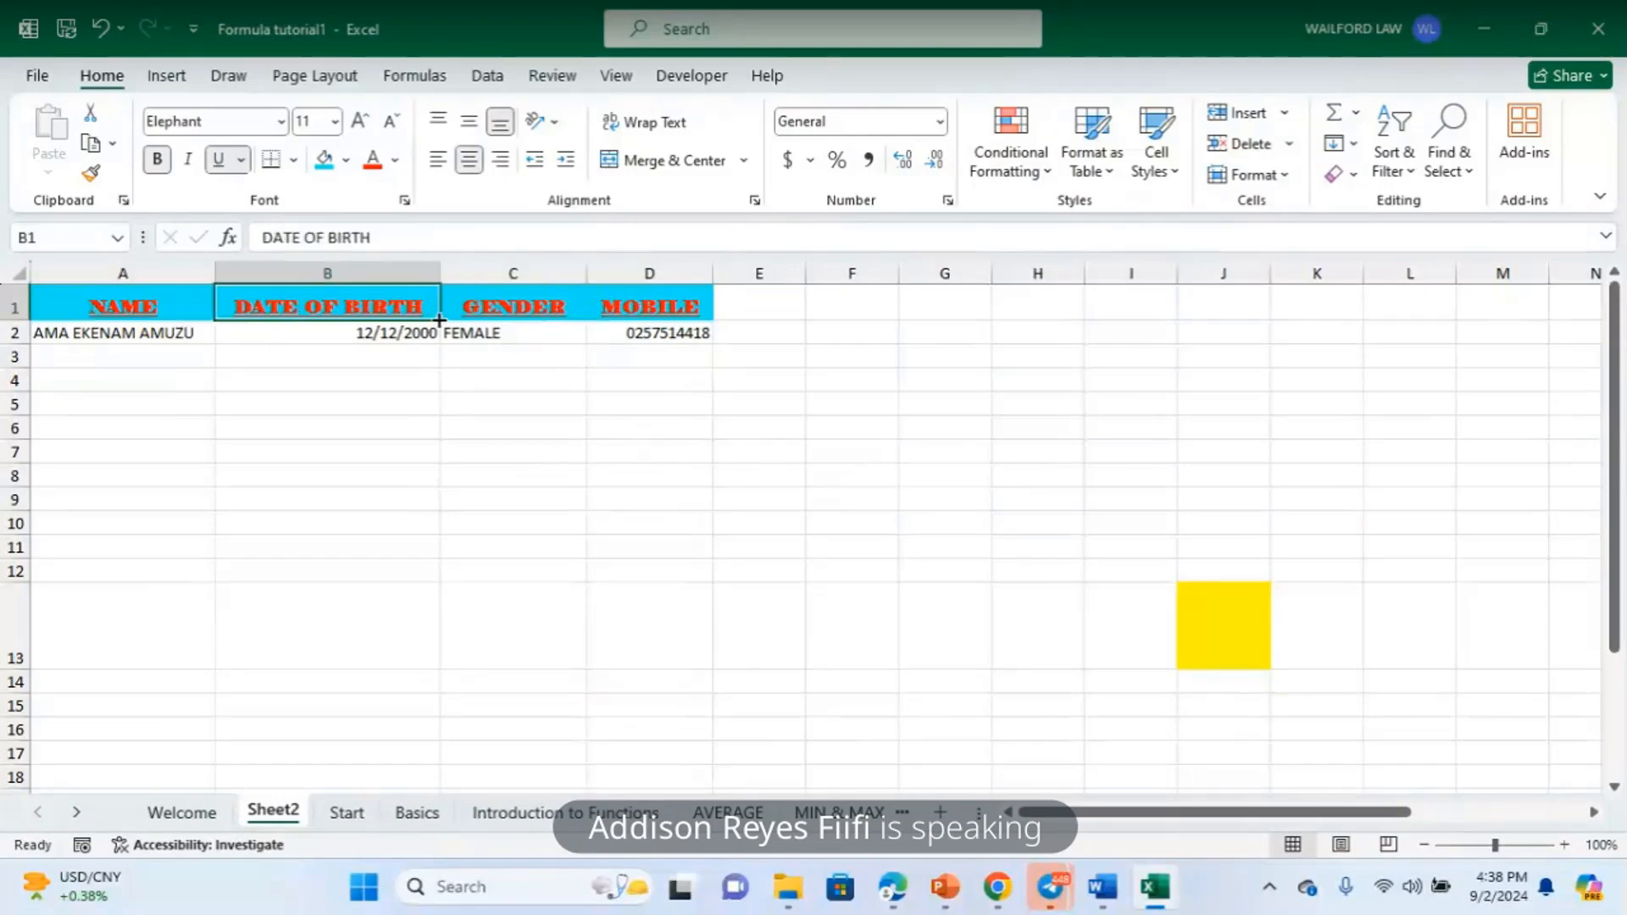
{"action": "left_click", "coordinate": [547, 312]}
{"action": "left_click", "coordinate": [689, 307]}
{"action": "left_click", "coordinate": [567, 307]}
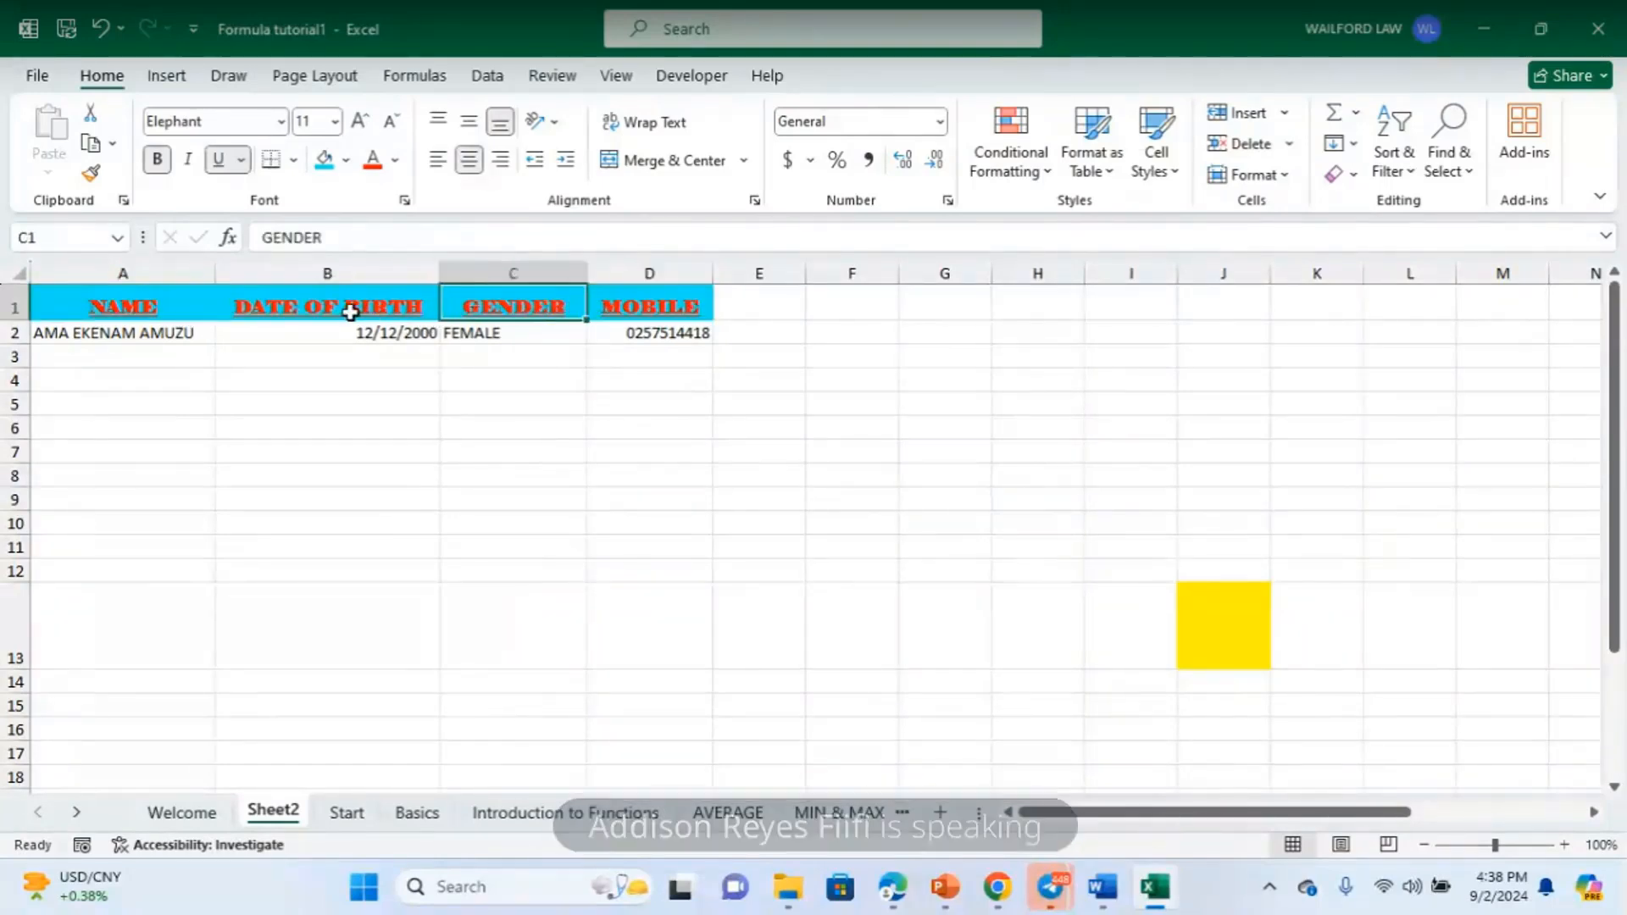
{"action": "left_click", "coordinate": [350, 307]}
{"action": "left_click", "coordinate": [534, 307]}
{"action": "left_click", "coordinate": [363, 329]}
{"action": "left_click", "coordinate": [160, 309]}
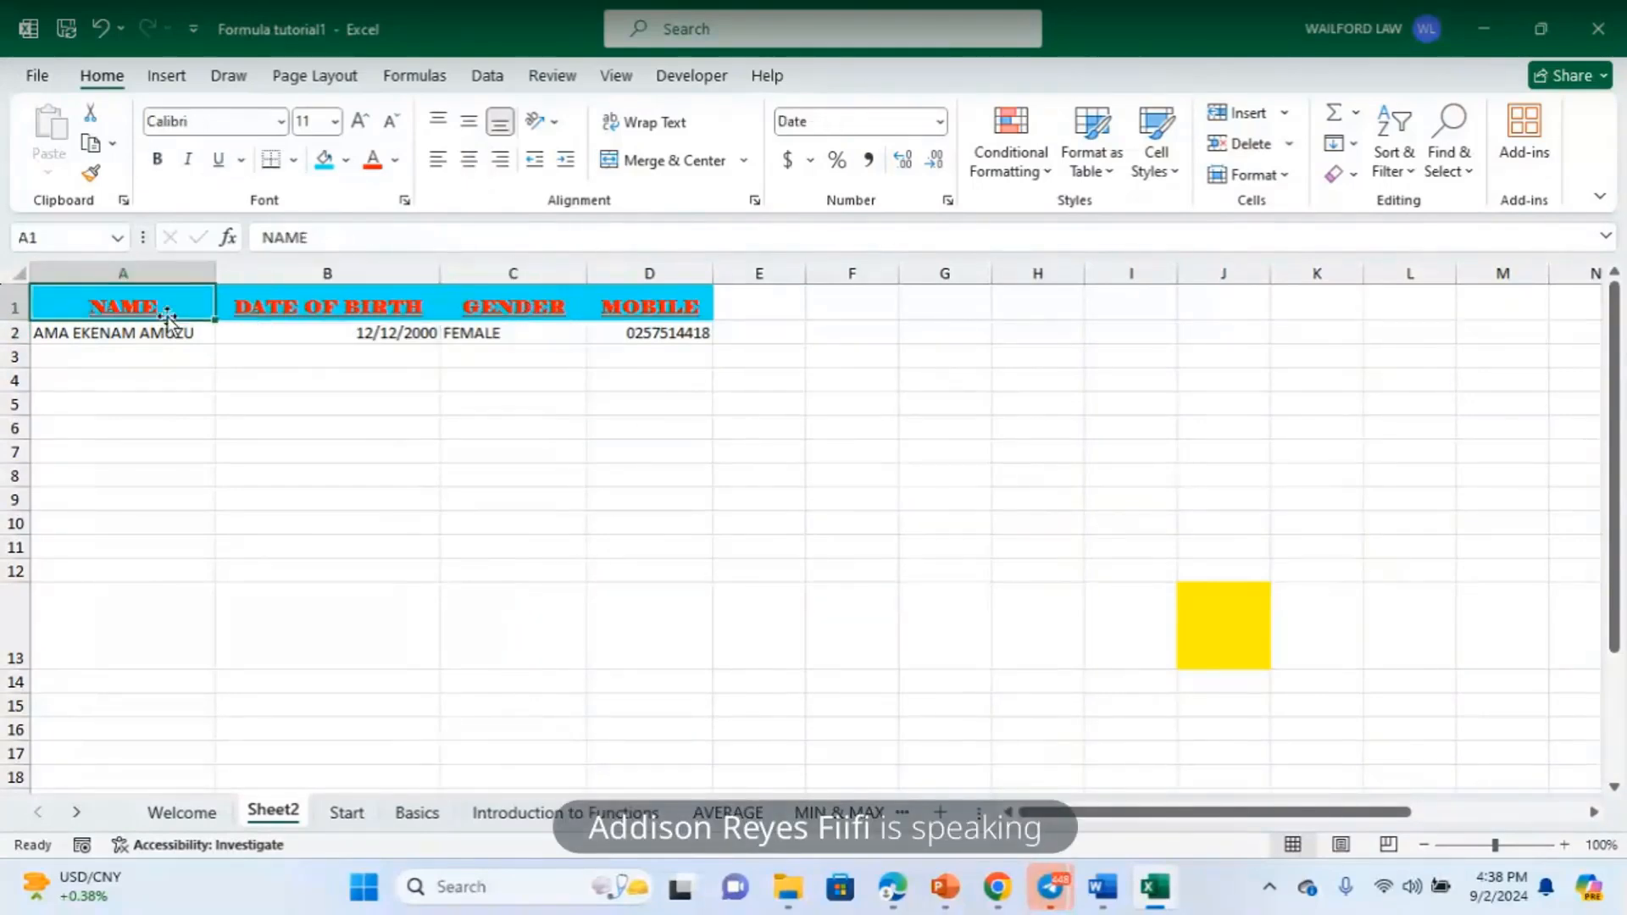
{"action": "left_click", "coordinate": [421, 304]}
{"action": "left_click", "coordinate": [626, 310]}
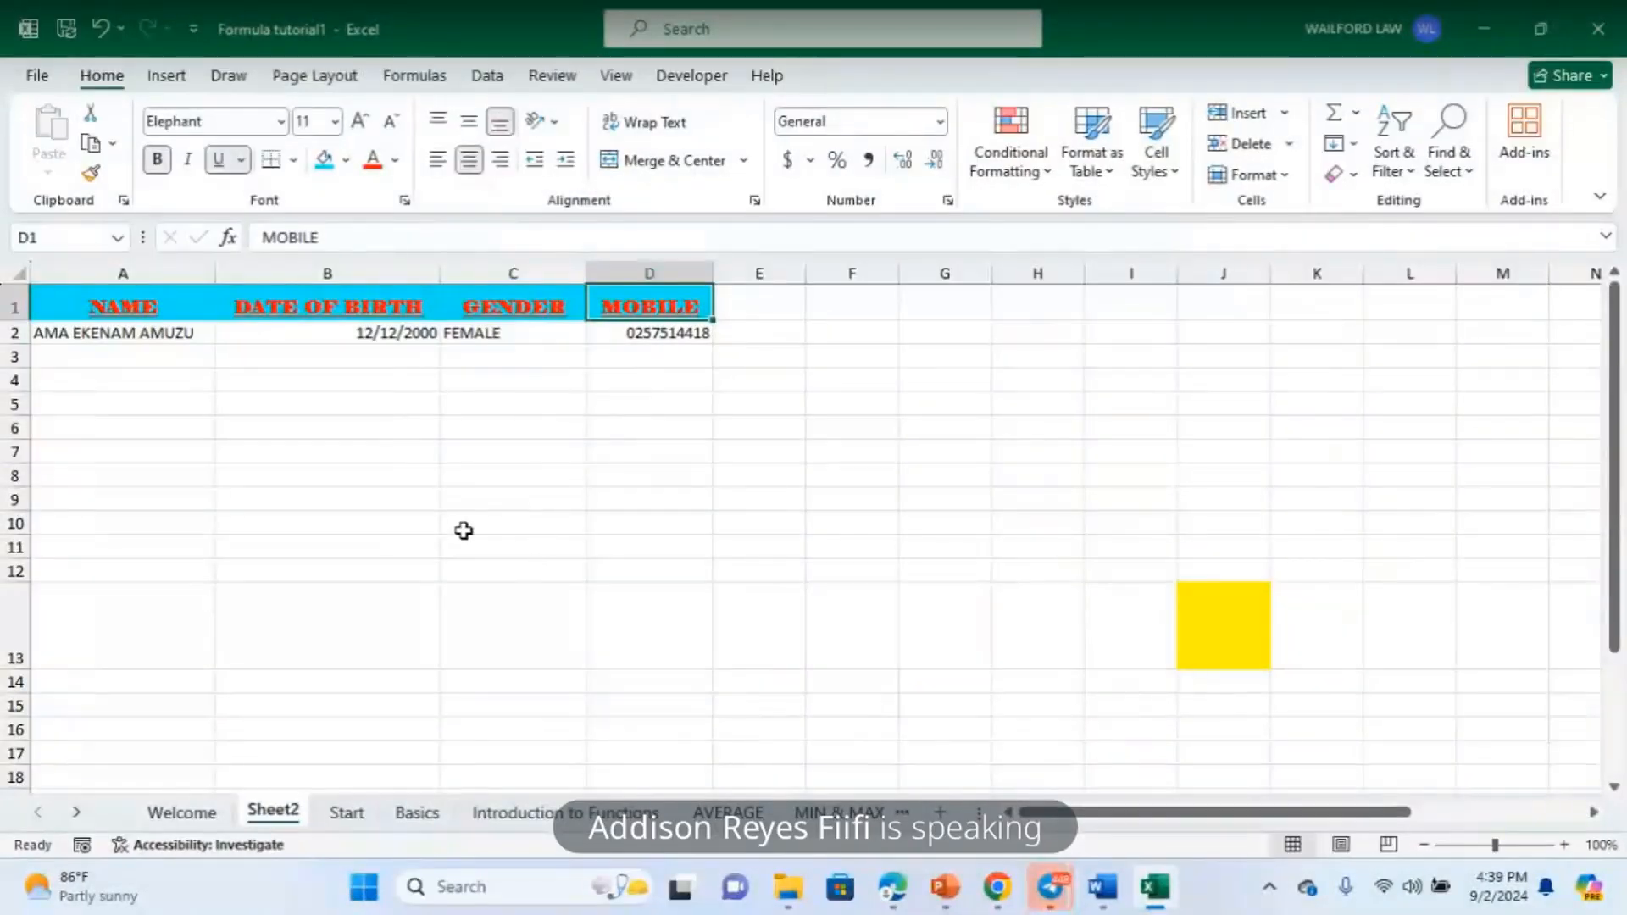
{"action": "left_click", "coordinate": [719, 497]}
{"action": "left_click", "coordinate": [517, 498]}
{"action": "left_click", "coordinate": [63, 298]}
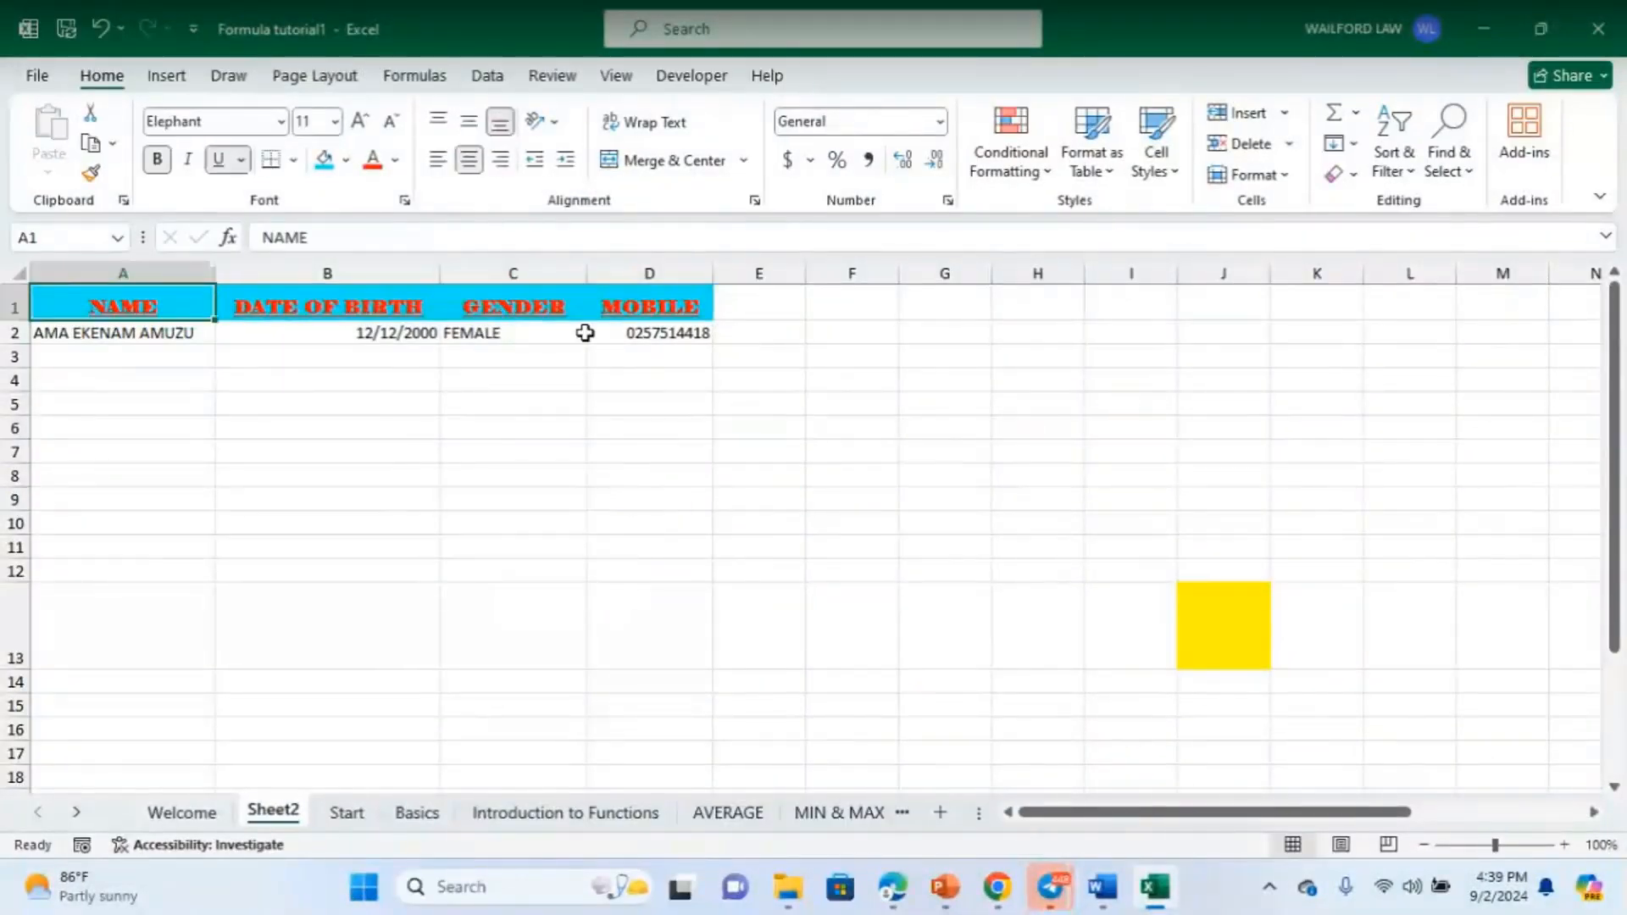
{"action": "left_click", "coordinate": [705, 523]}
{"action": "left_click", "coordinate": [327, 570]}
{"action": "left_click", "coordinate": [61, 303]}
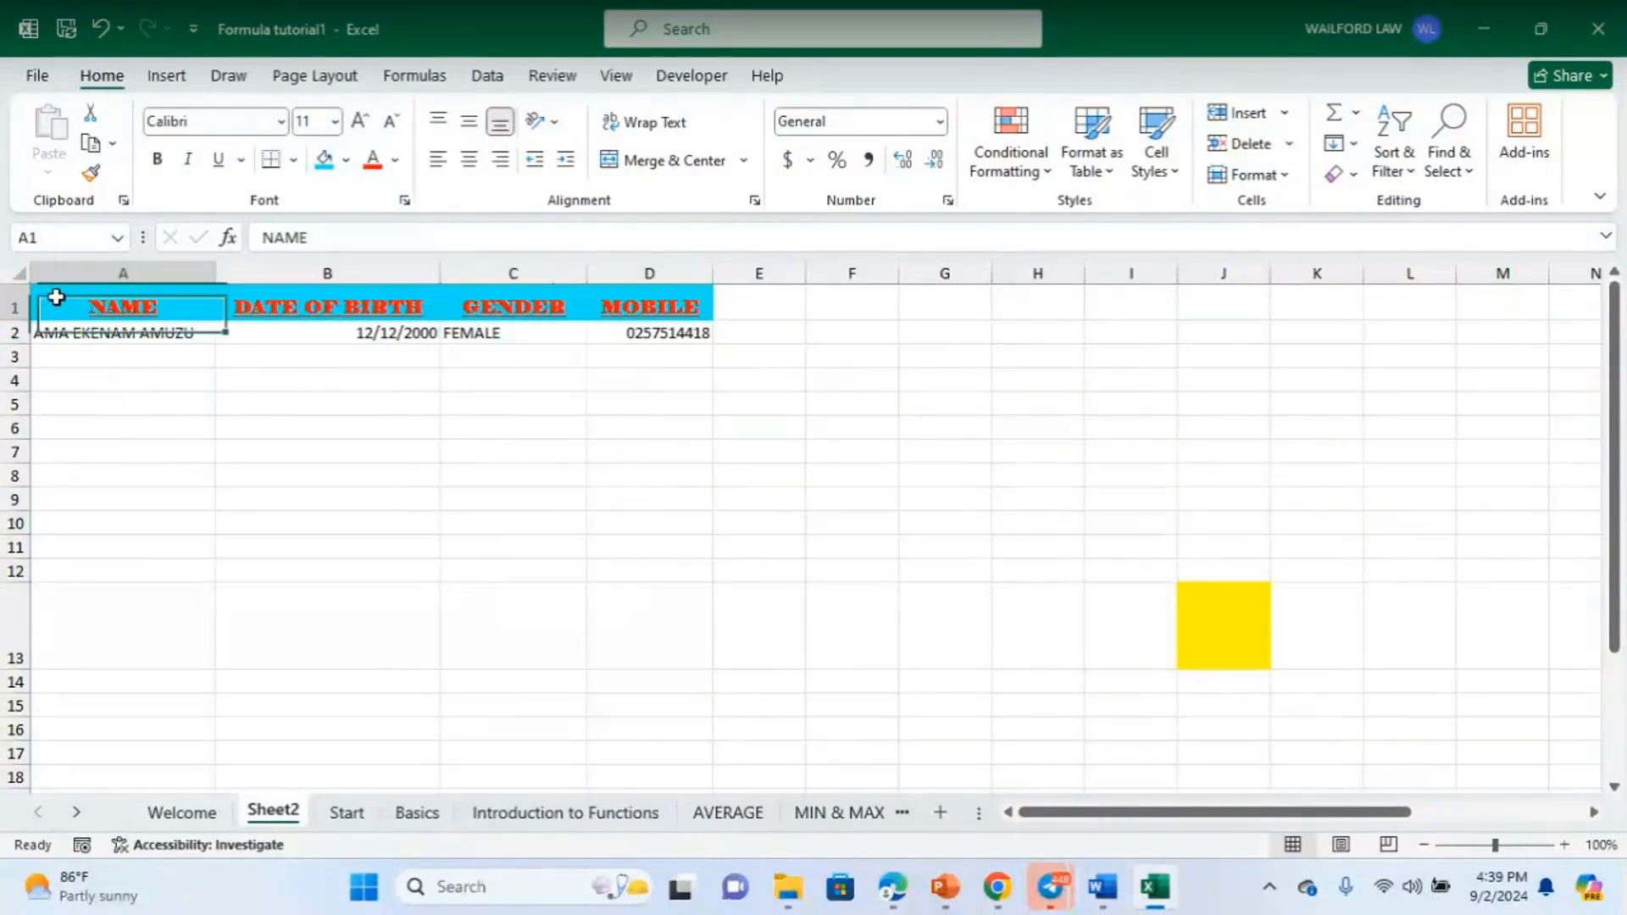
{"action": "left_click", "coordinate": [851, 499]}
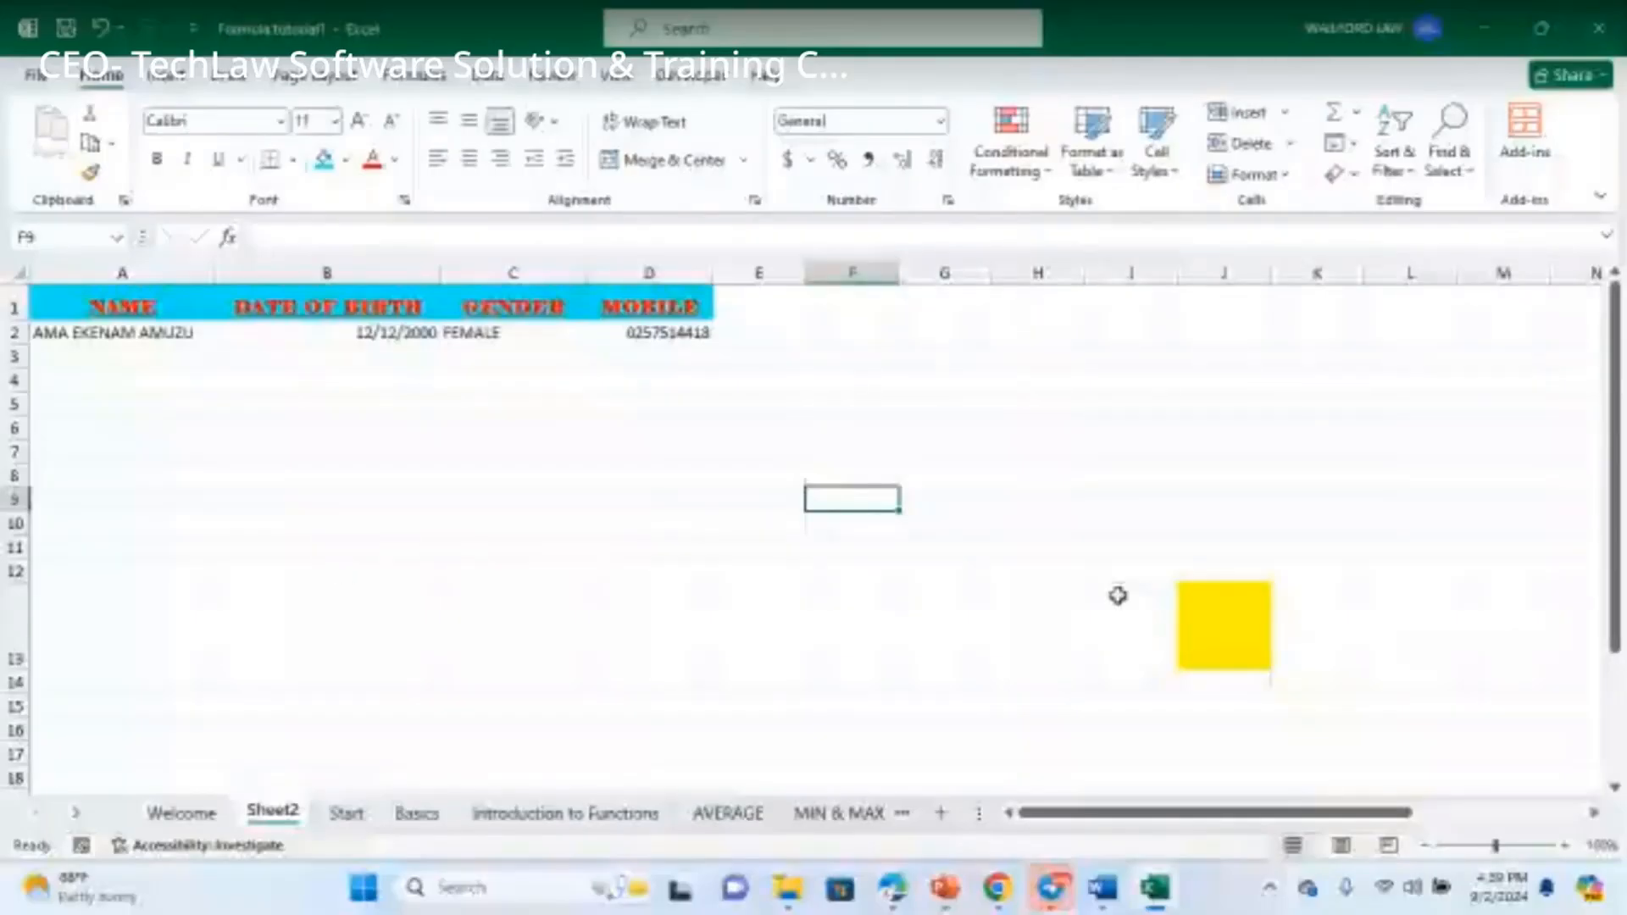
{"action": "left_click", "coordinate": [1202, 624]}
{"action": "left_click", "coordinate": [735, 432]}
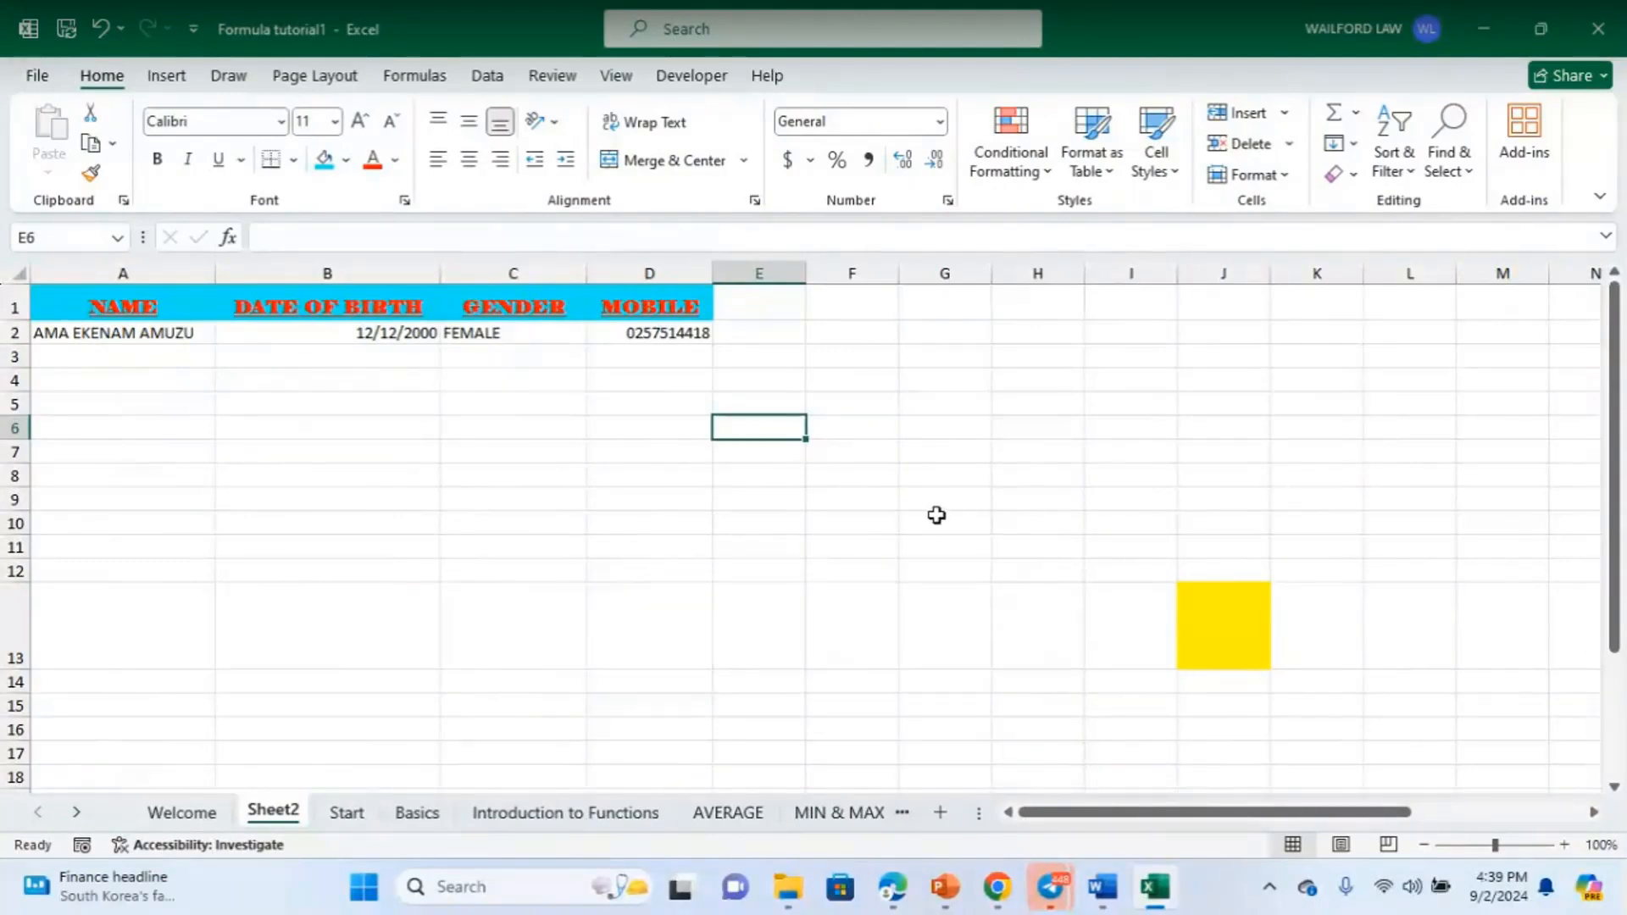
{"action": "type", "text": "DDFDGFD"}
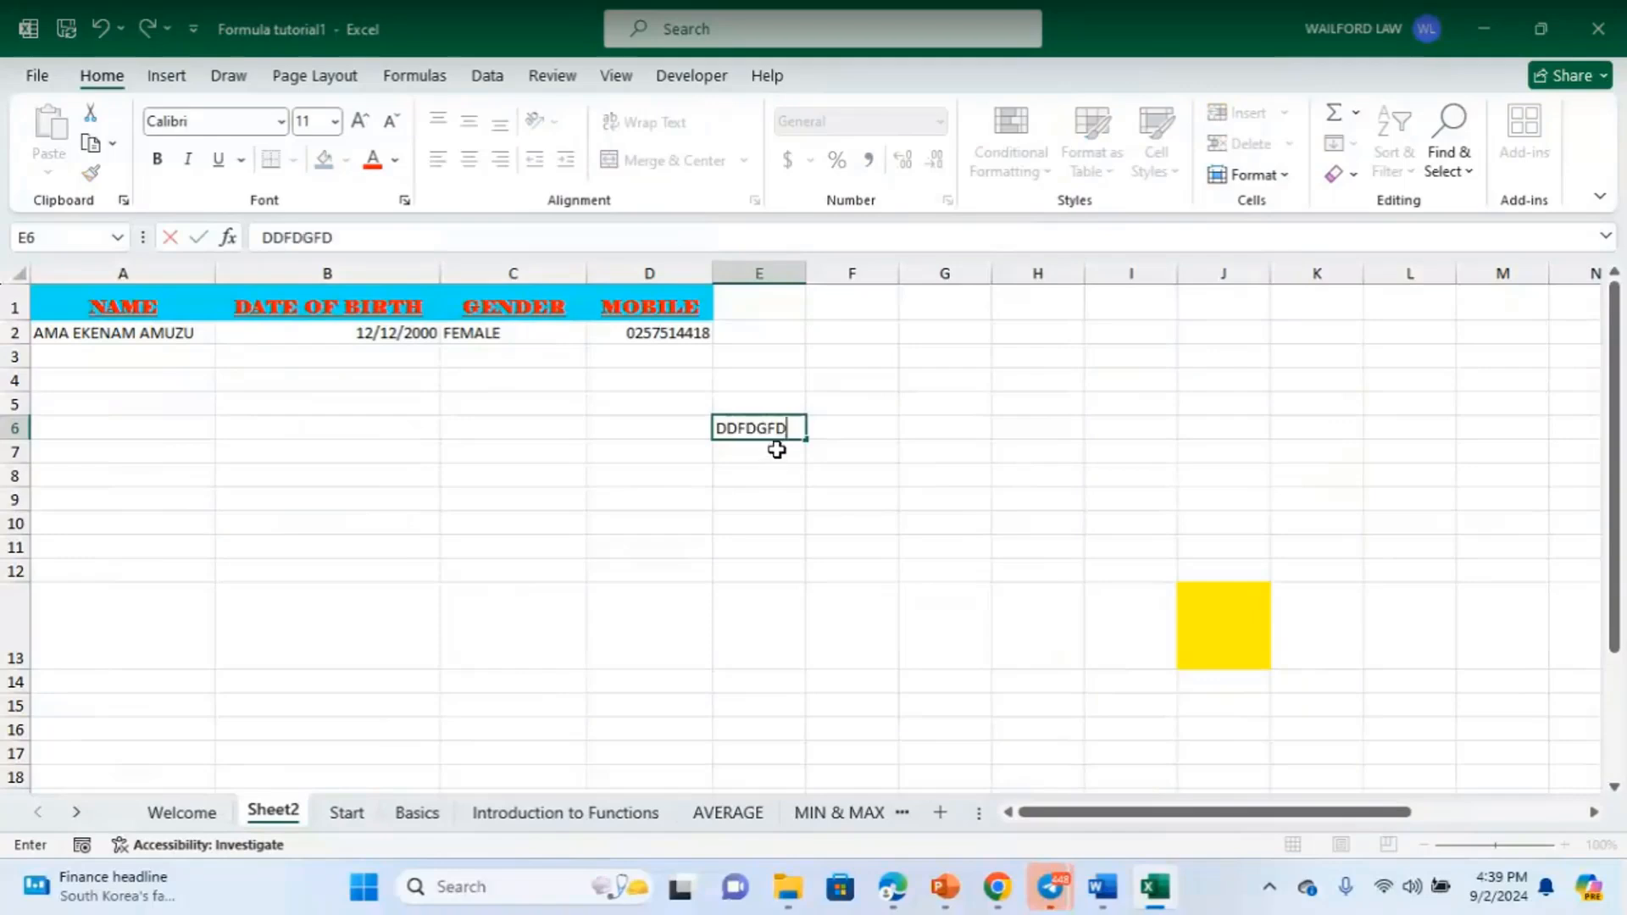
{"action": "type", "text": "D"}
{"action": "key", "text": "BackSpace"}
{"action": "key", "text": "BackSpace"}
{"action": "key", "text": "BackSpace"}
{"action": "key", "text": "BackSpace"}
{"action": "key", "text": "BackSpace"}
{"action": "key", "text": "BackSpace"}
{"action": "key", "text": "BackSpace"}
{"action": "key", "text": "BackSpace"}
{"action": "left_click", "coordinate": [743, 495]}
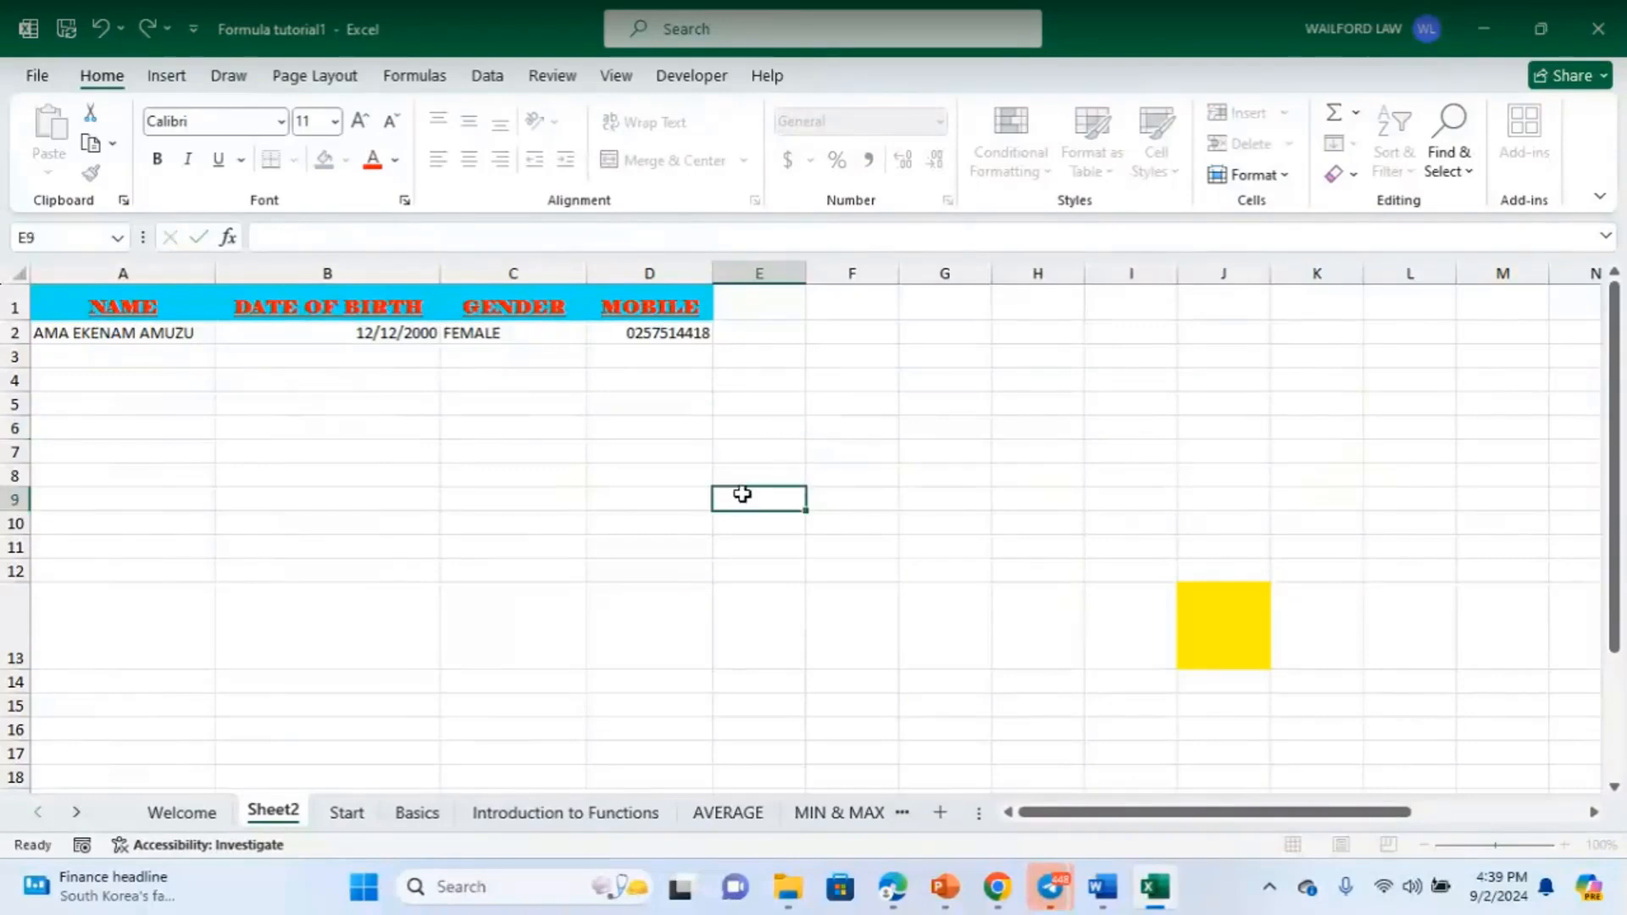
{"action": "left_click", "coordinate": [762, 430]}
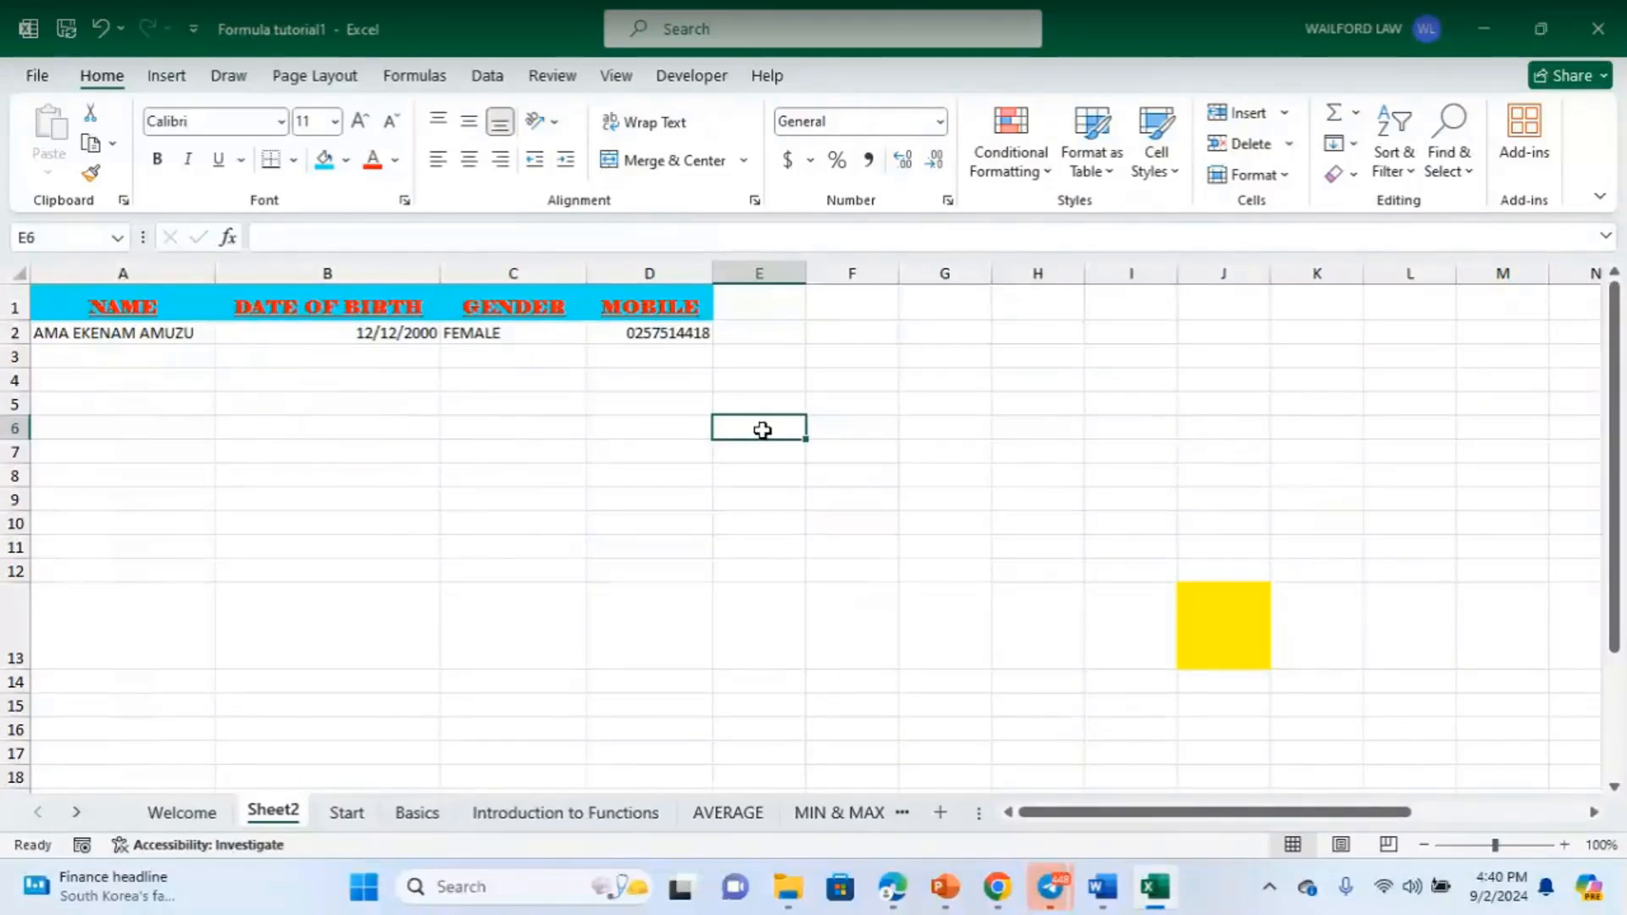
{"action": "left_click", "coordinate": [826, 475]}
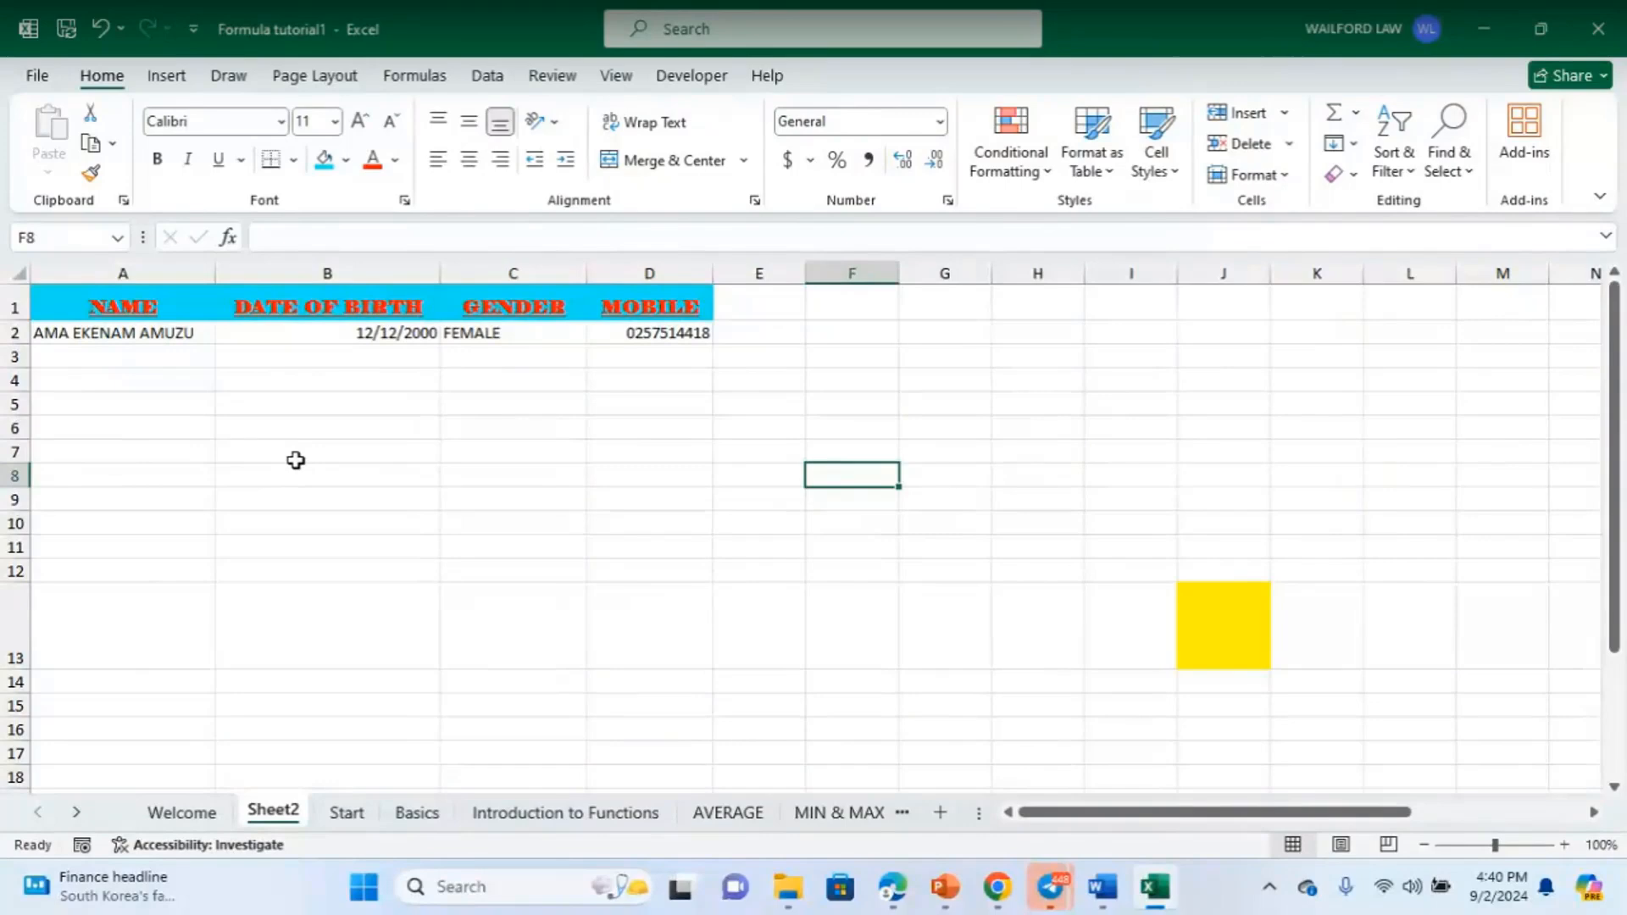
{"action": "left_click", "coordinate": [645, 431]}
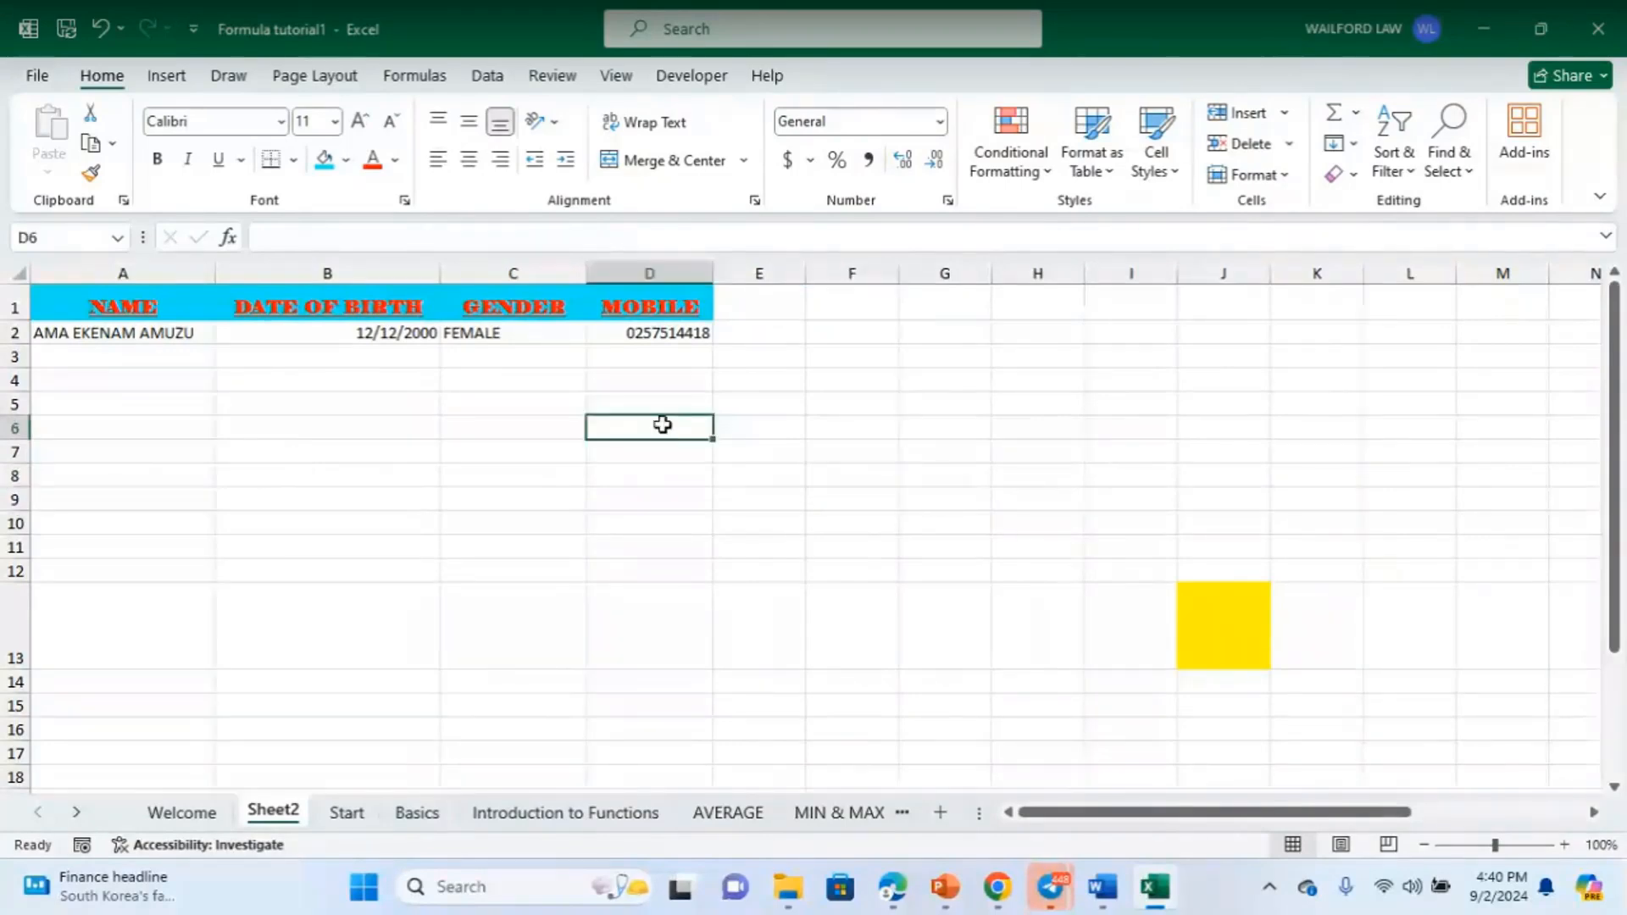
{"action": "left_click", "coordinate": [761, 472]}
{"action": "key", "text": "Left"}
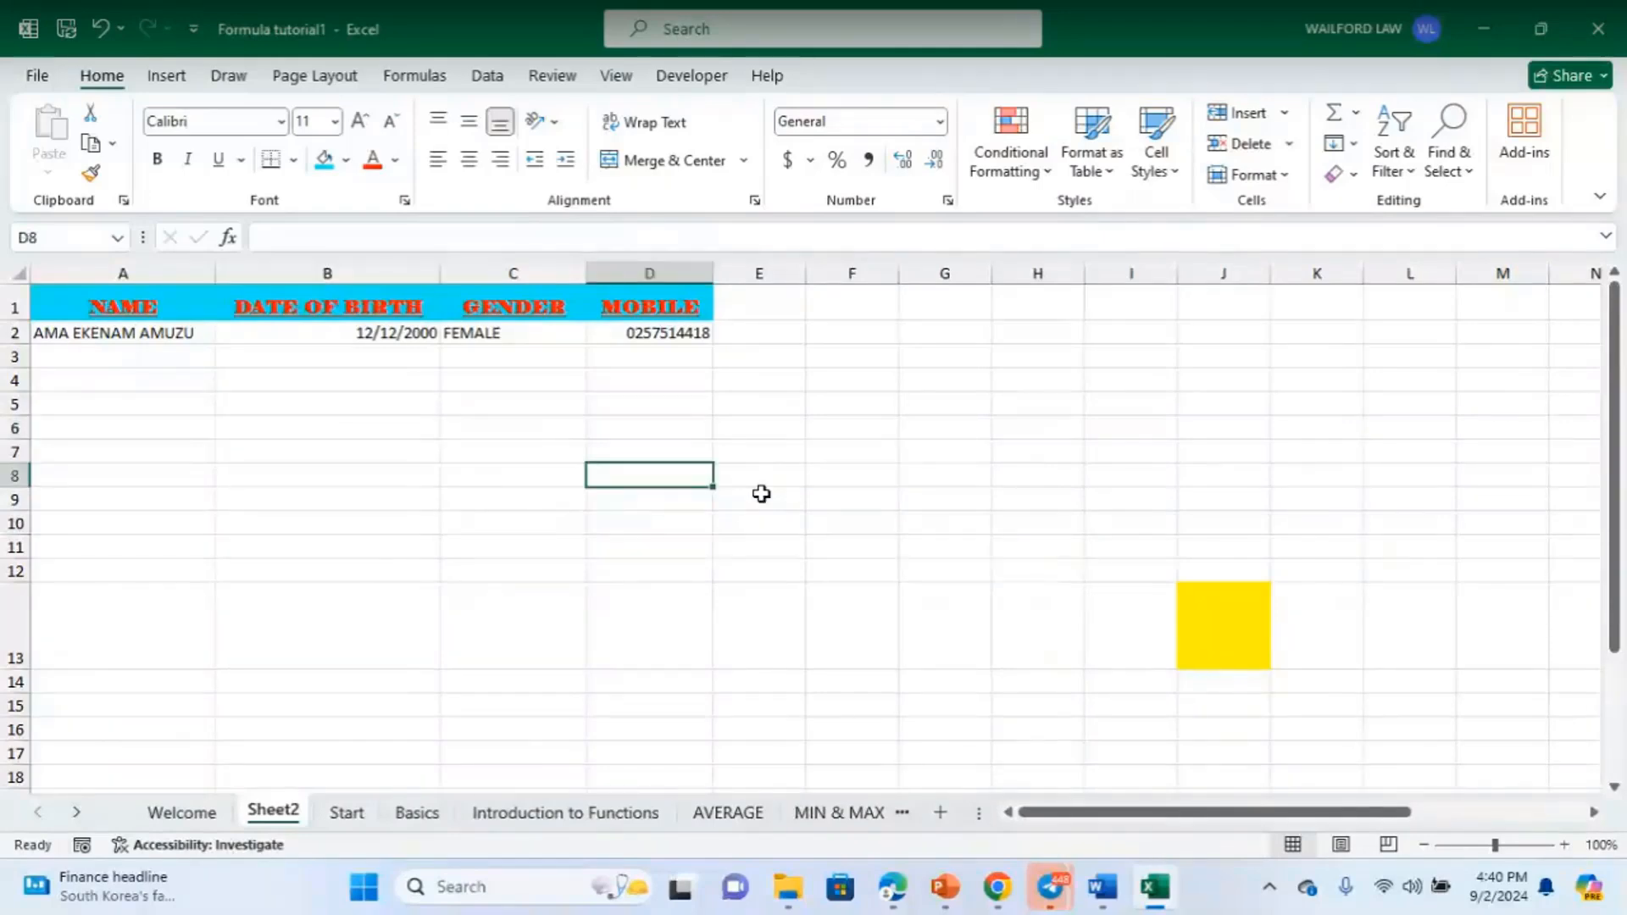
{"action": "type", "text": "RANGE"}
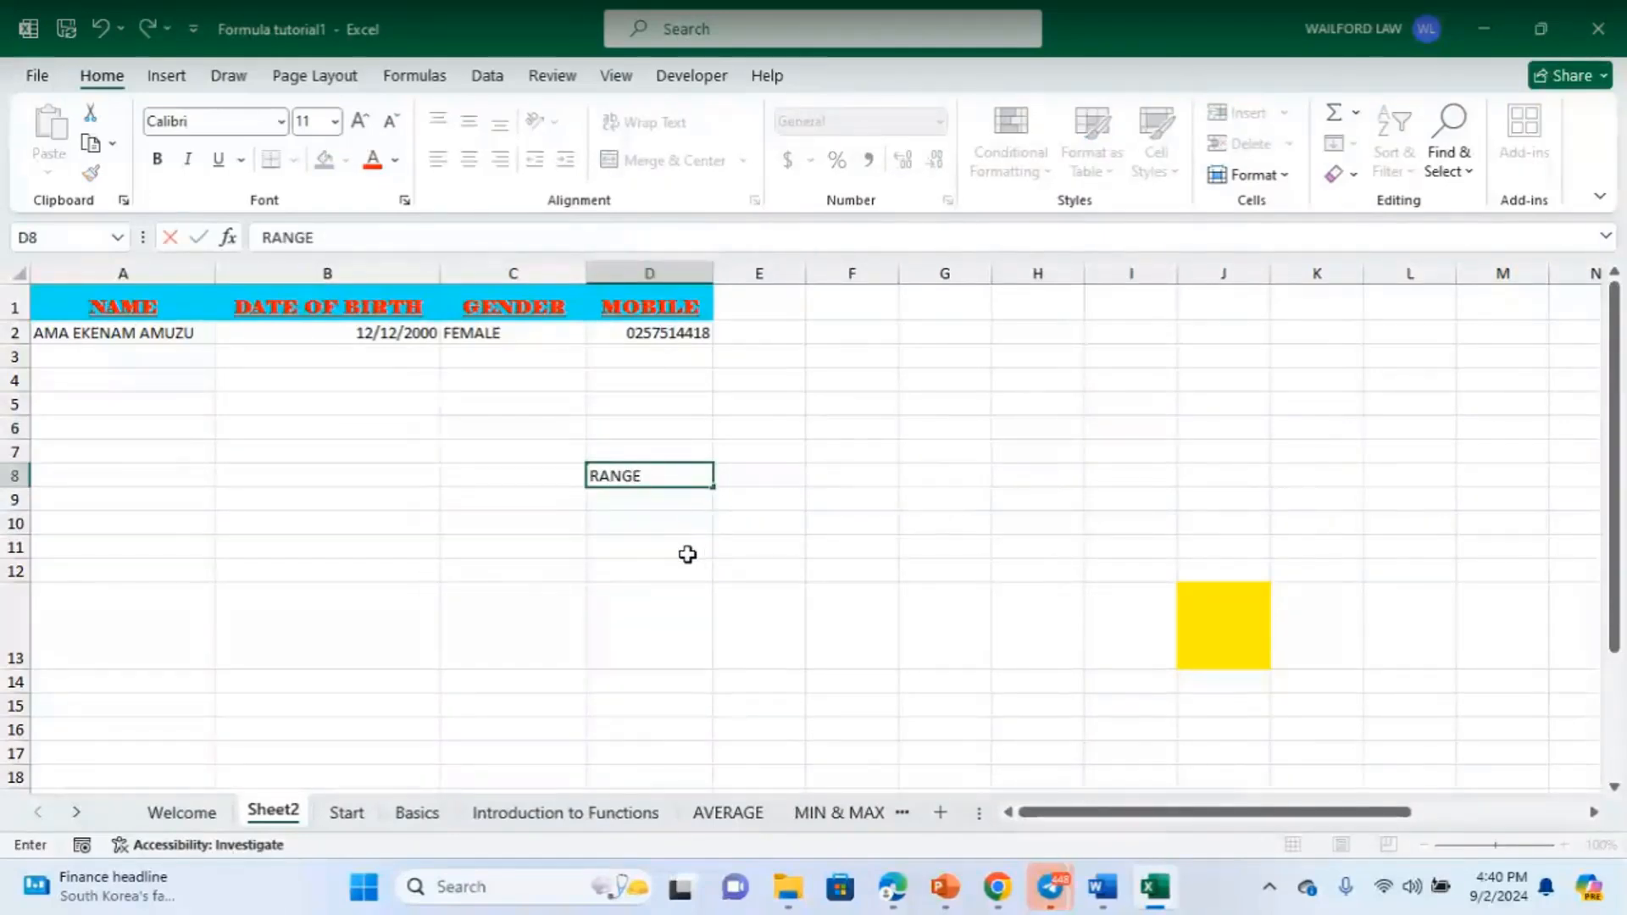
{"action": "left_click", "coordinate": [663, 553]}
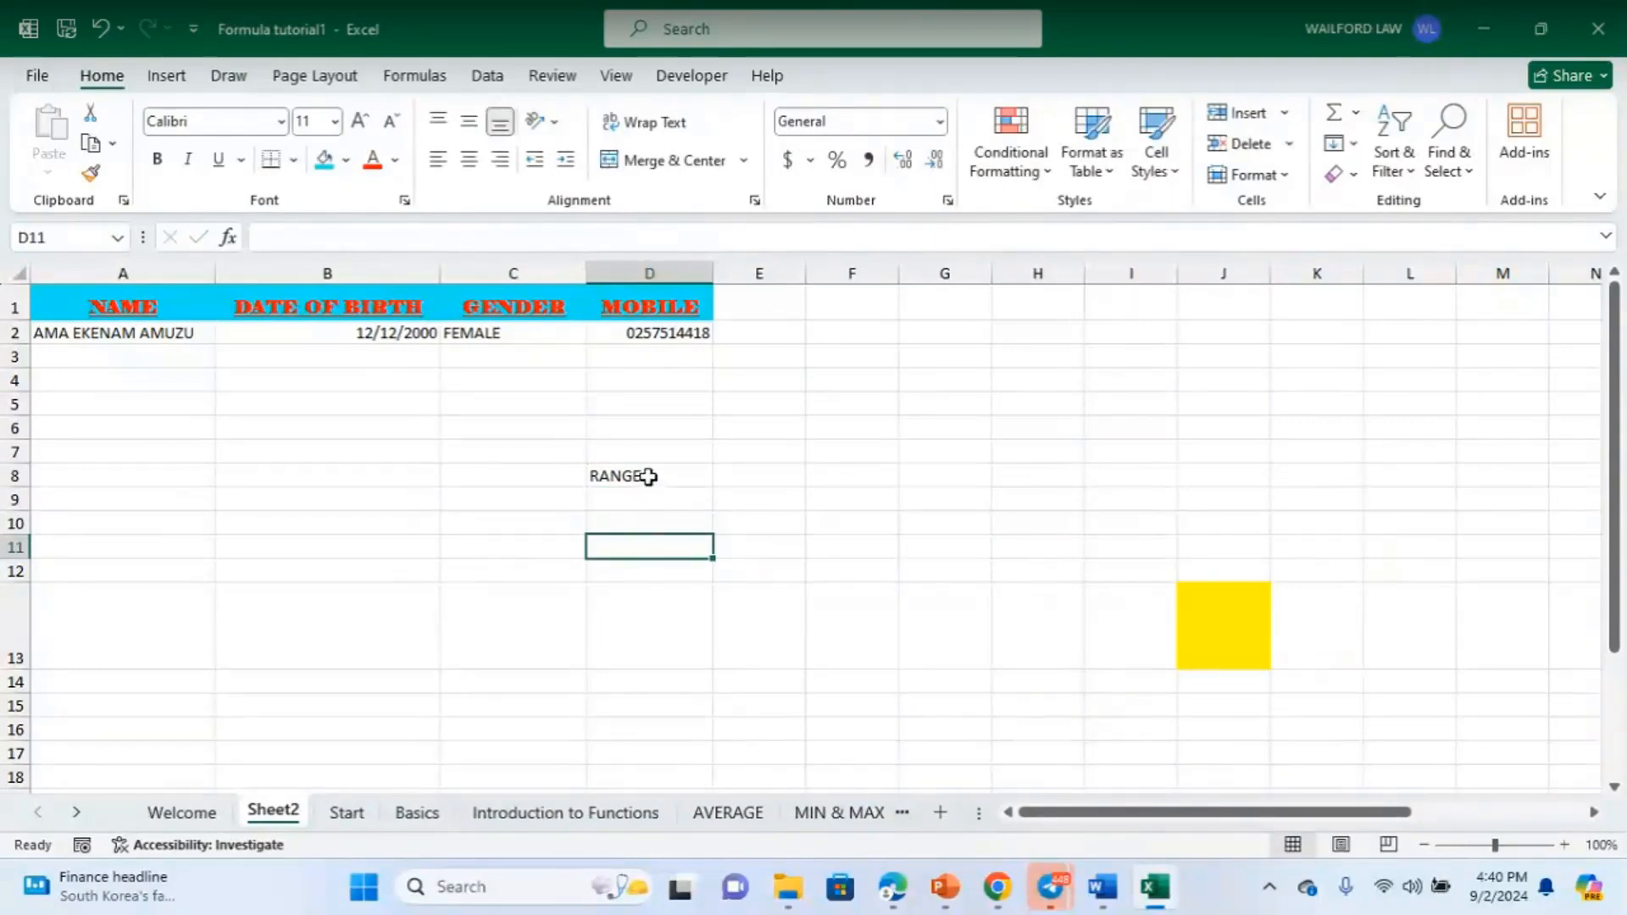
{"action": "left_click", "coordinate": [681, 476]}
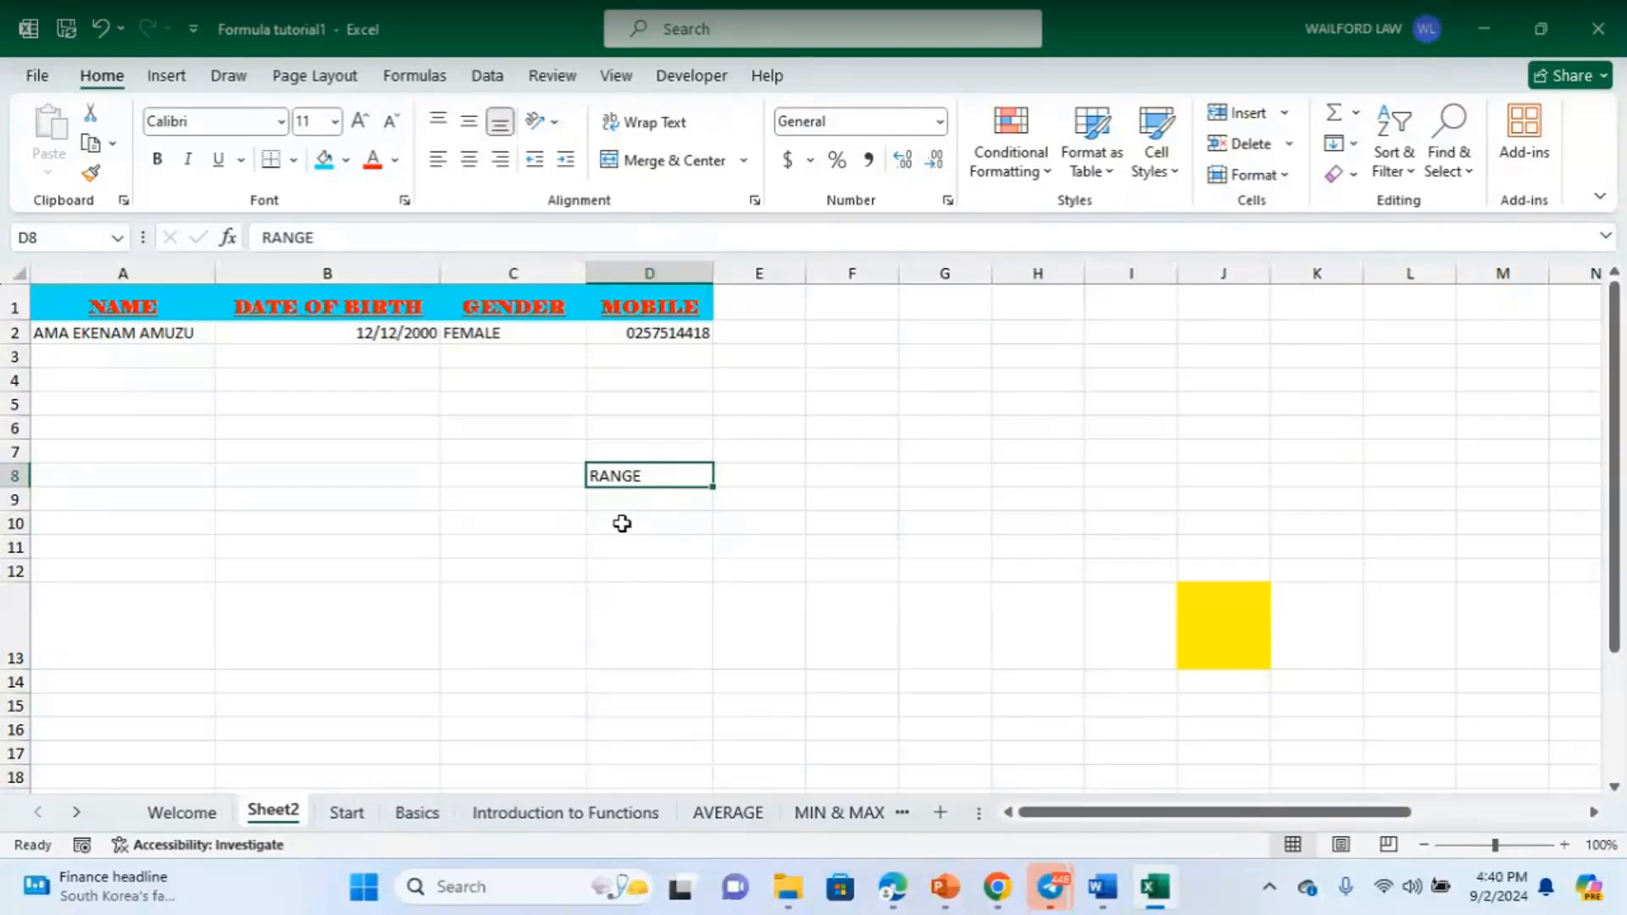
{"action": "left_click", "coordinate": [651, 551]}
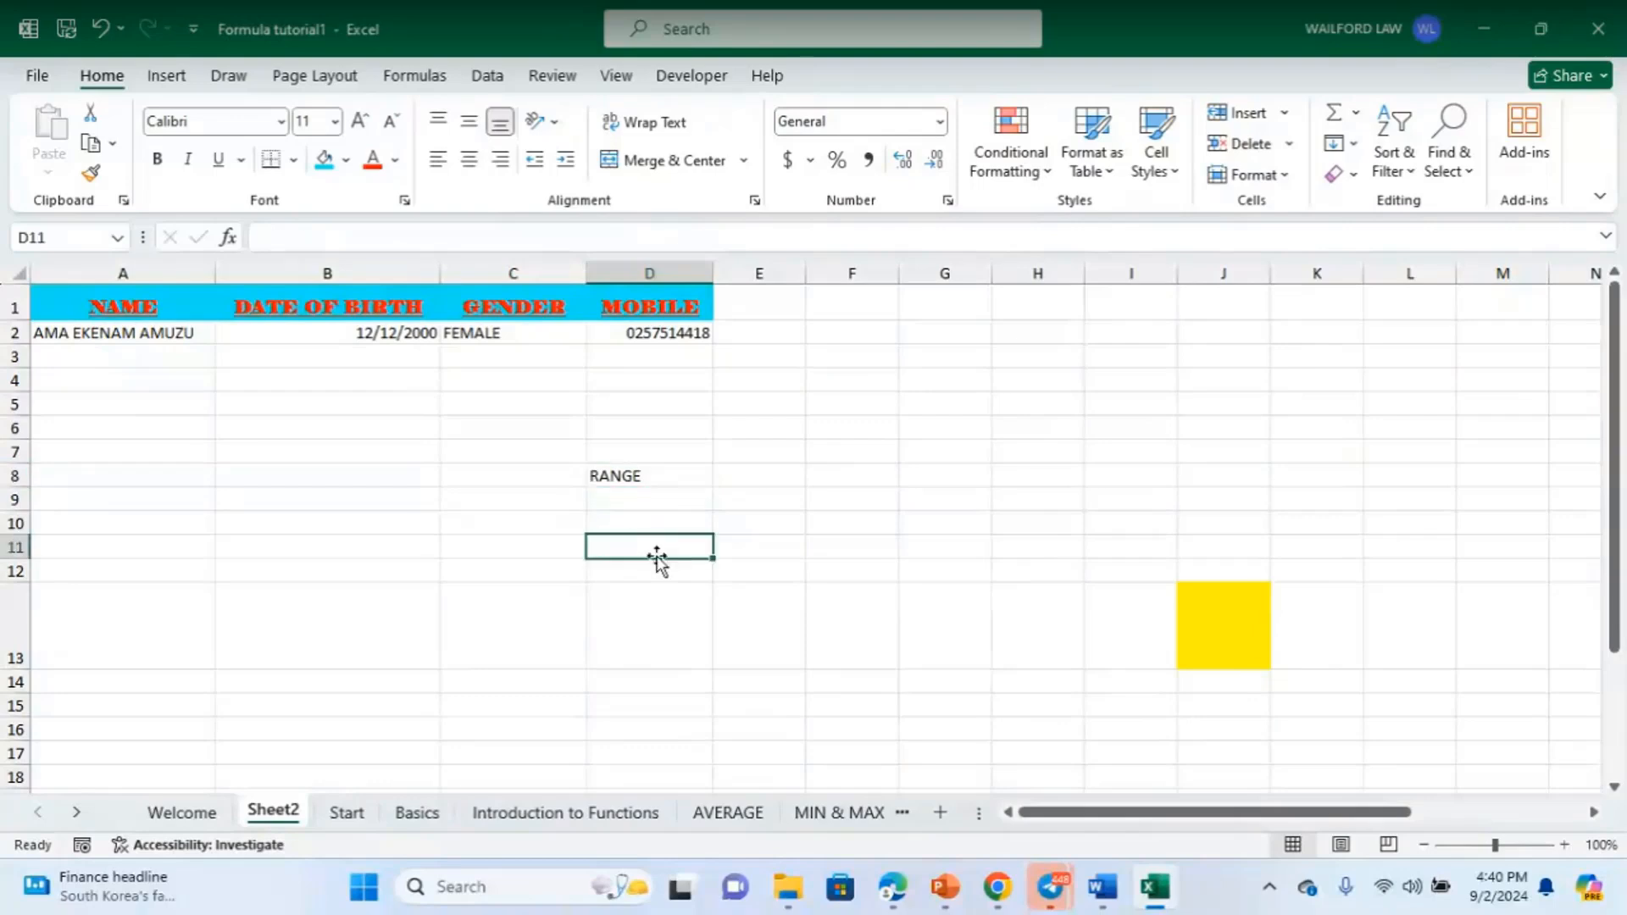
{"action": "left_click", "coordinate": [631, 482]}
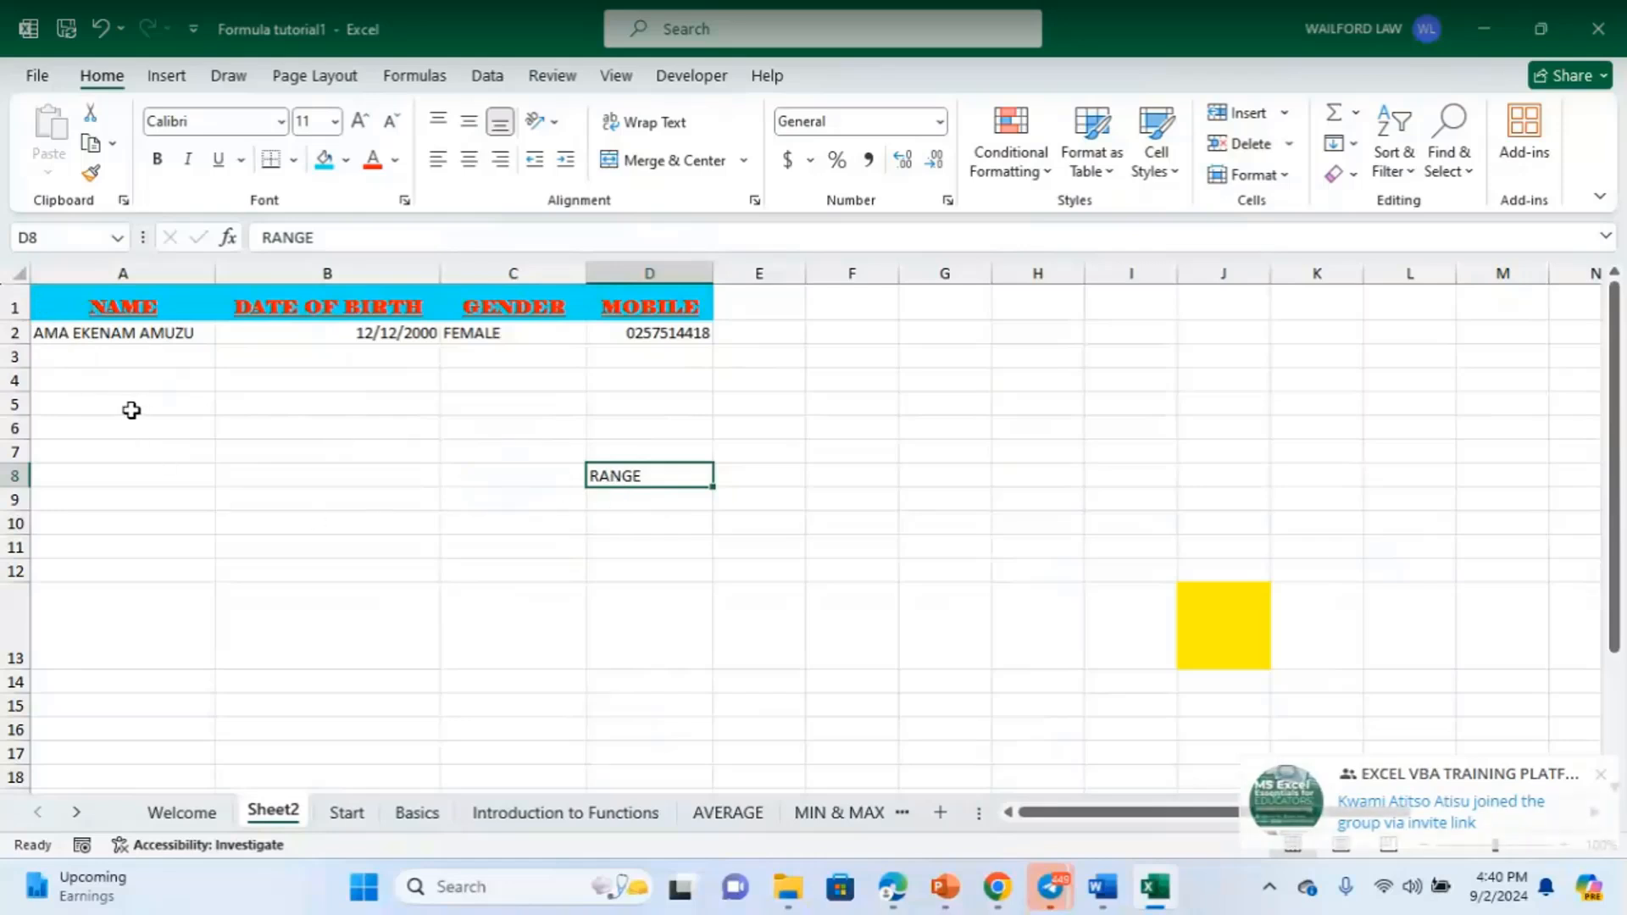
- Demonstrate range selection with A4:A5, A4:D5 and D4:D5, then select A3 through D7
{"action": "left_click_drag", "start_coordinate": [65, 378], "coordinate": [123, 378]}
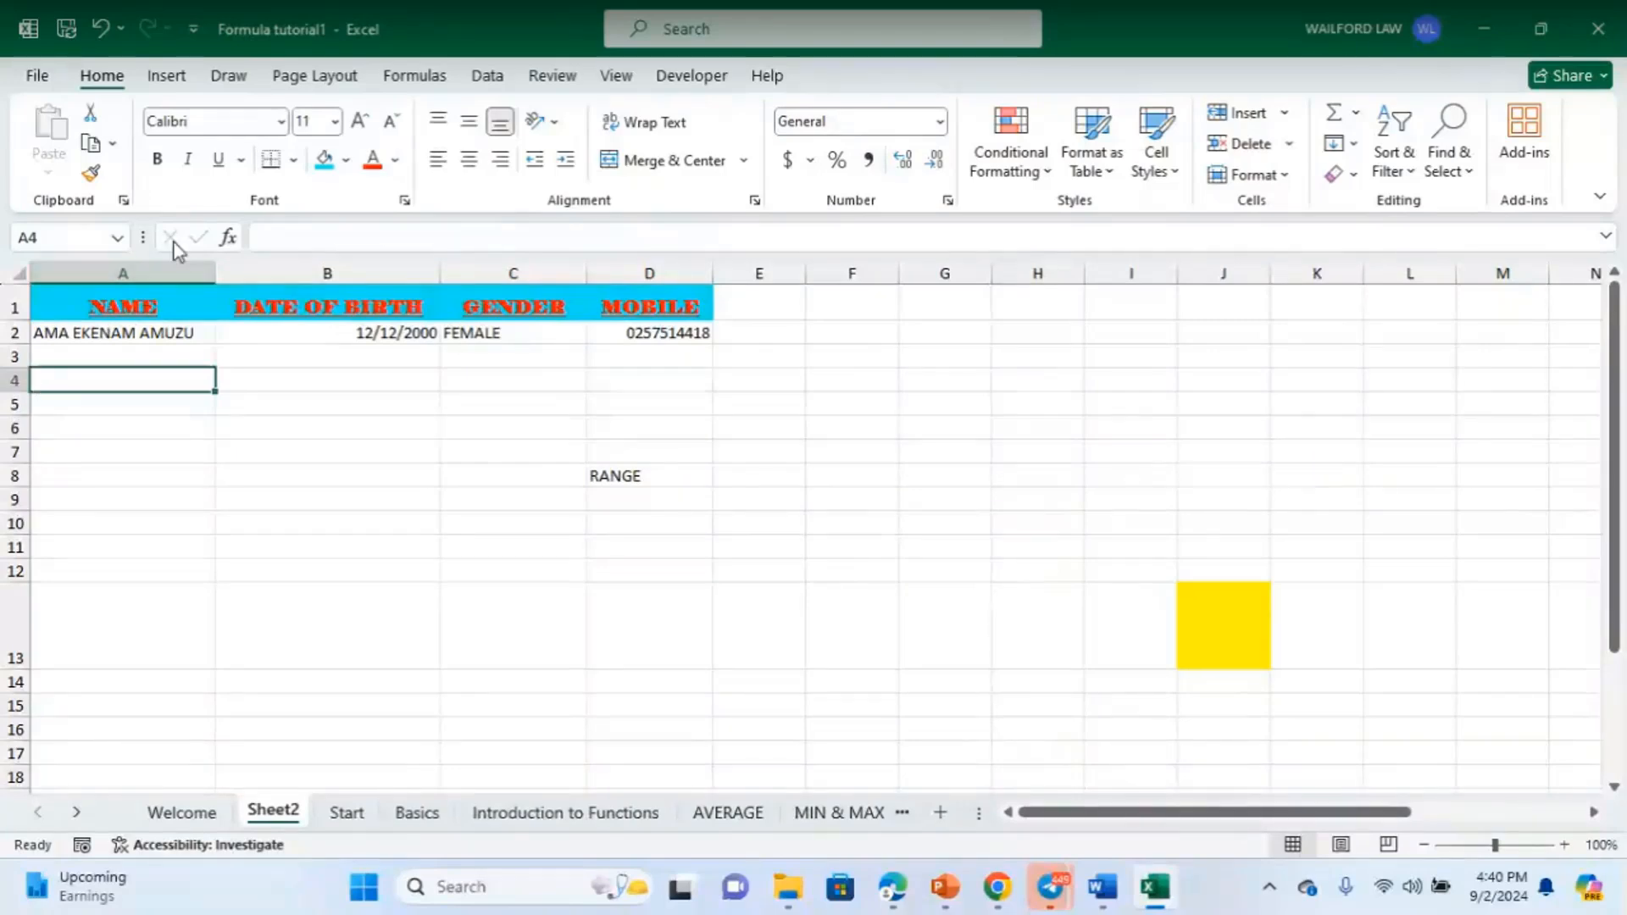
{"action": "left_click_drag", "start_coordinate": [127, 380], "coordinate": [593, 380]}
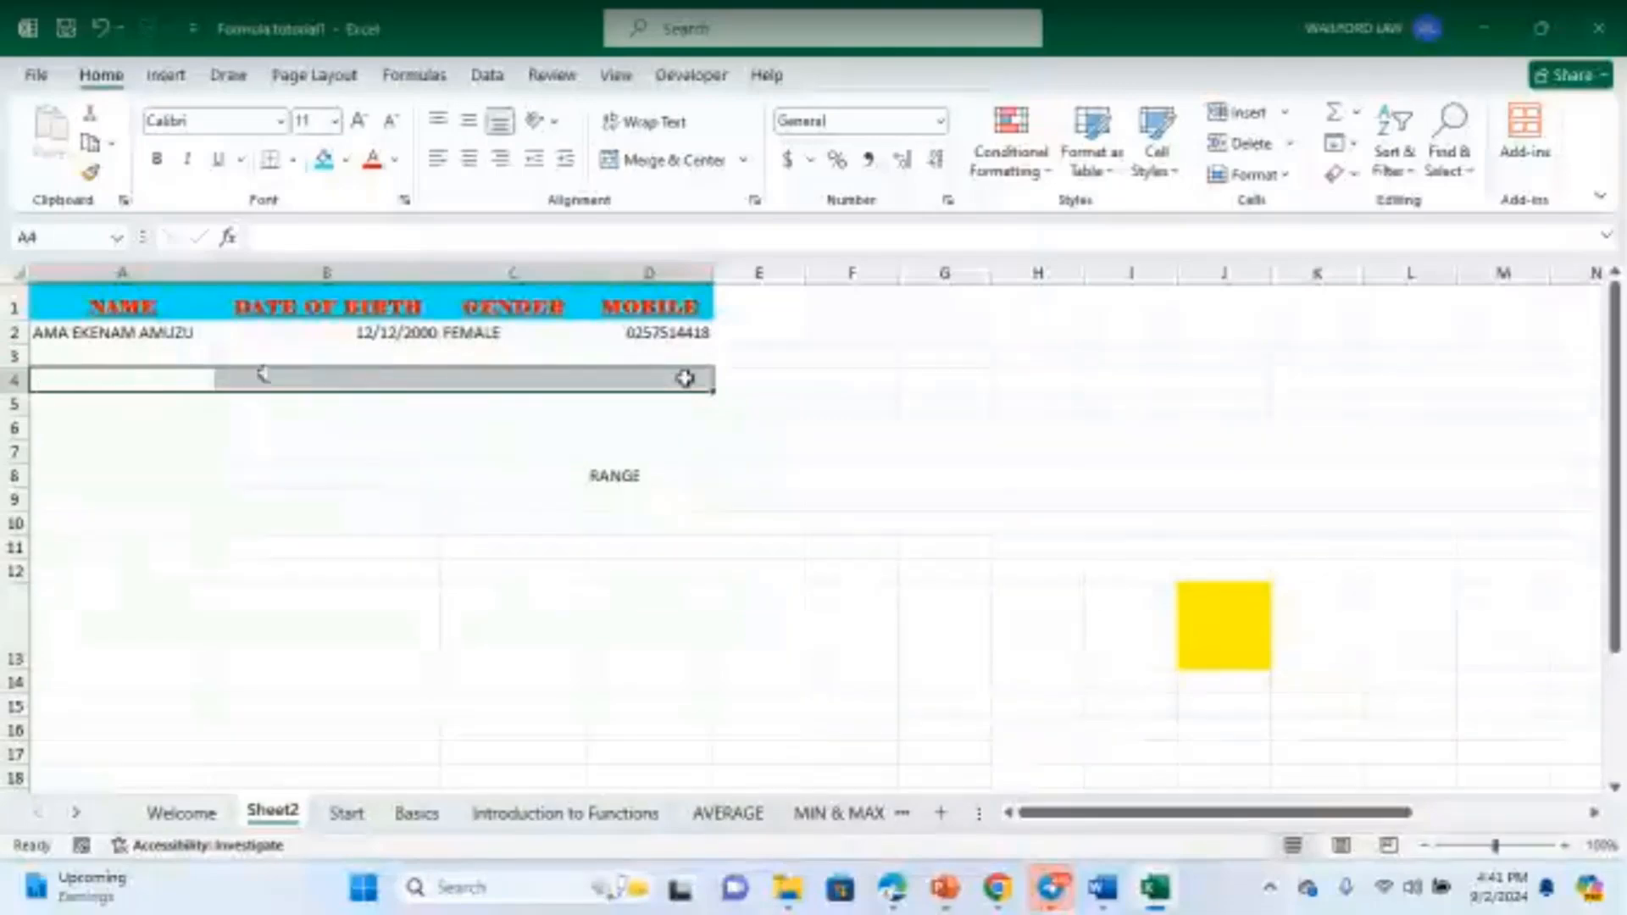
{"action": "left_click_drag", "start_coordinate": [689, 379], "coordinate": [690, 396]}
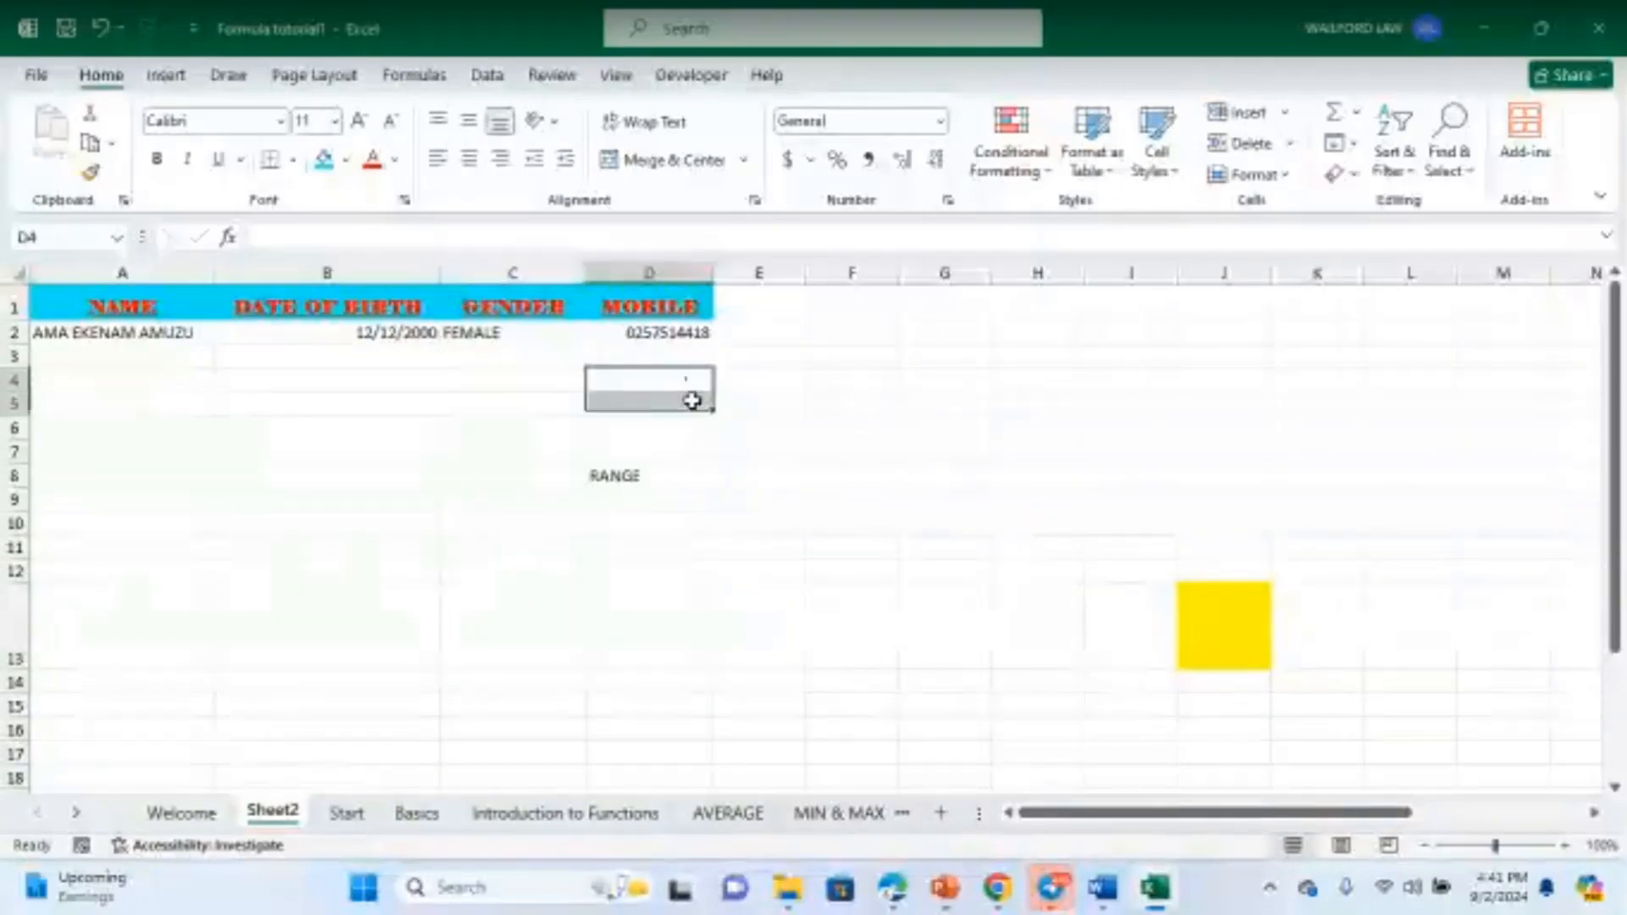
{"action": "left_click_drag", "start_coordinate": [83, 354], "coordinate": [588, 421]}
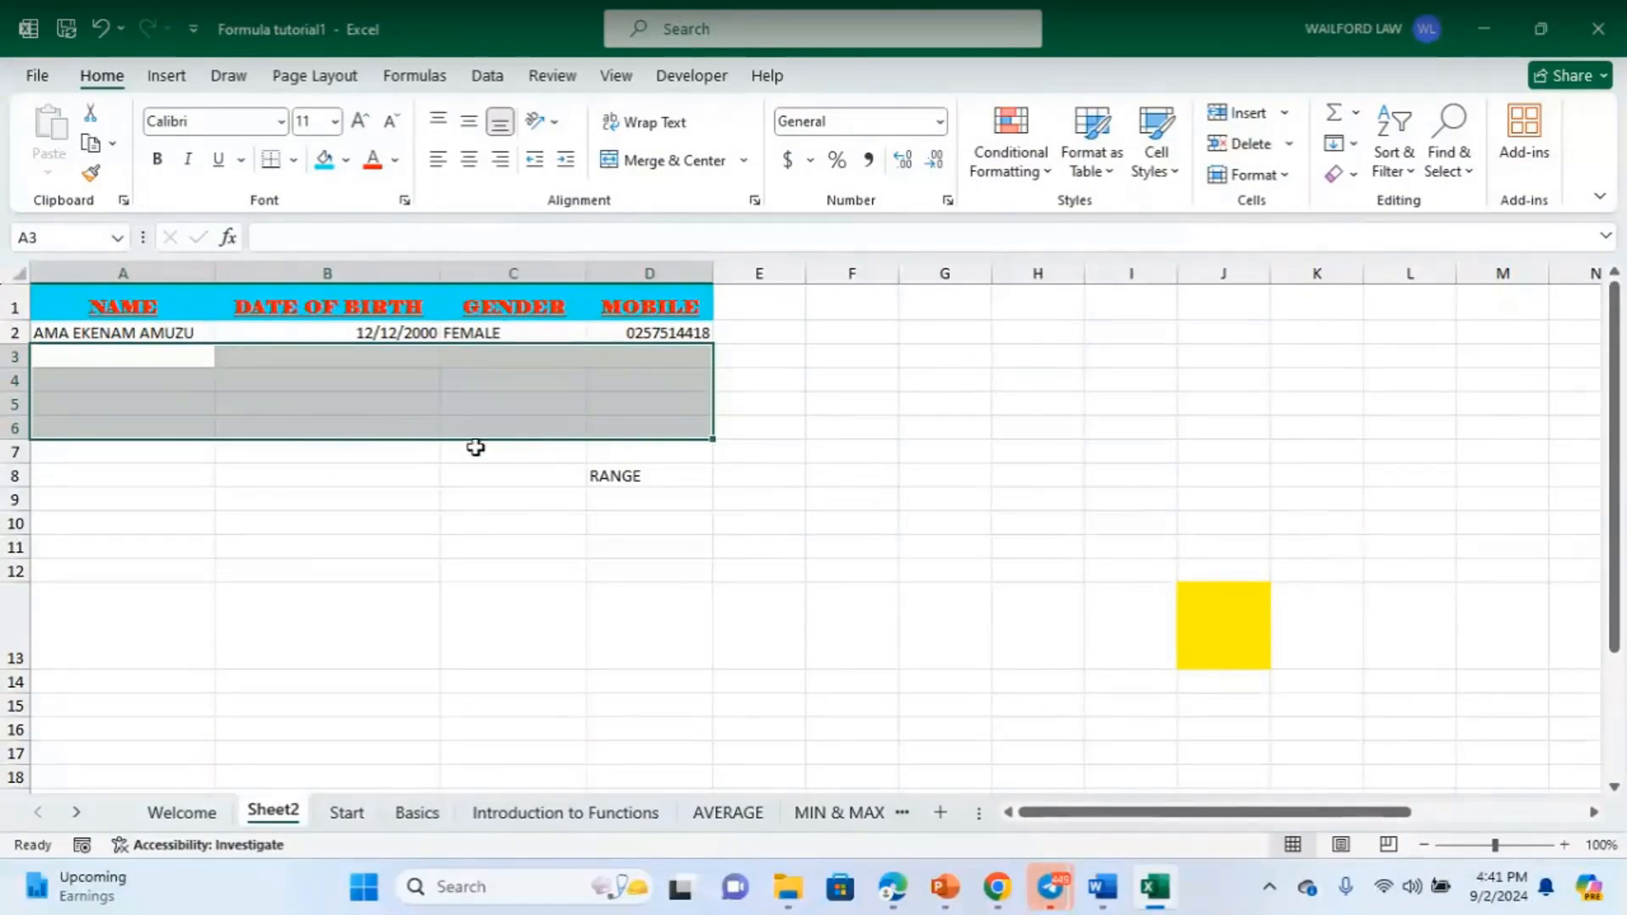
{"action": "left_click", "coordinate": [126, 360]}
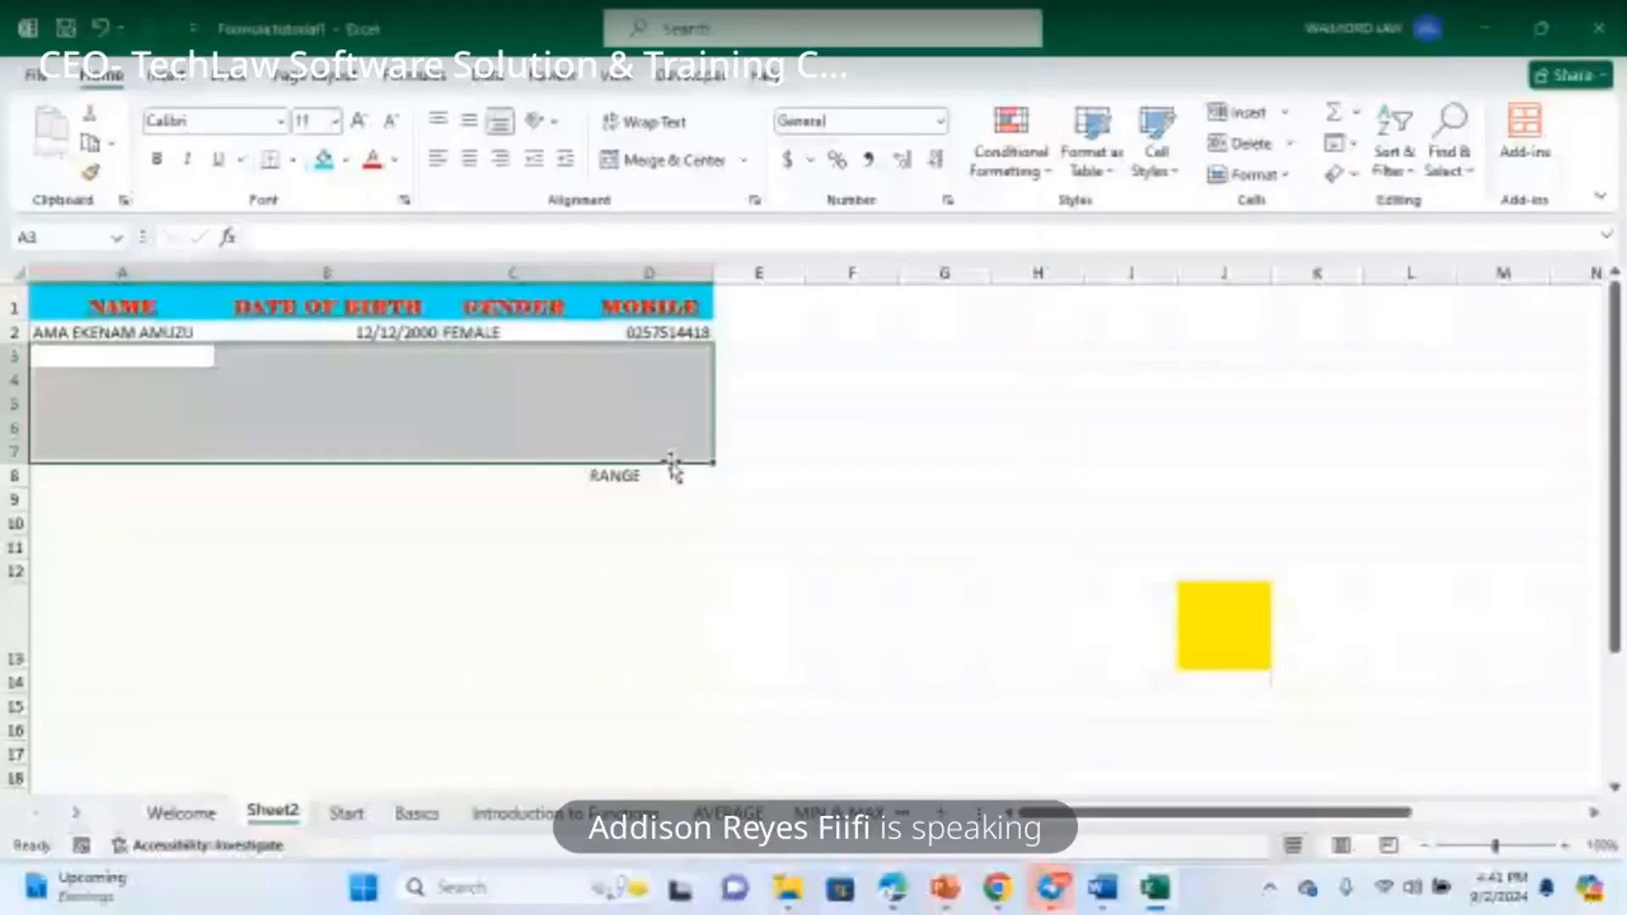
{"action": "mouse_move", "coordinate": [1049, 904]}
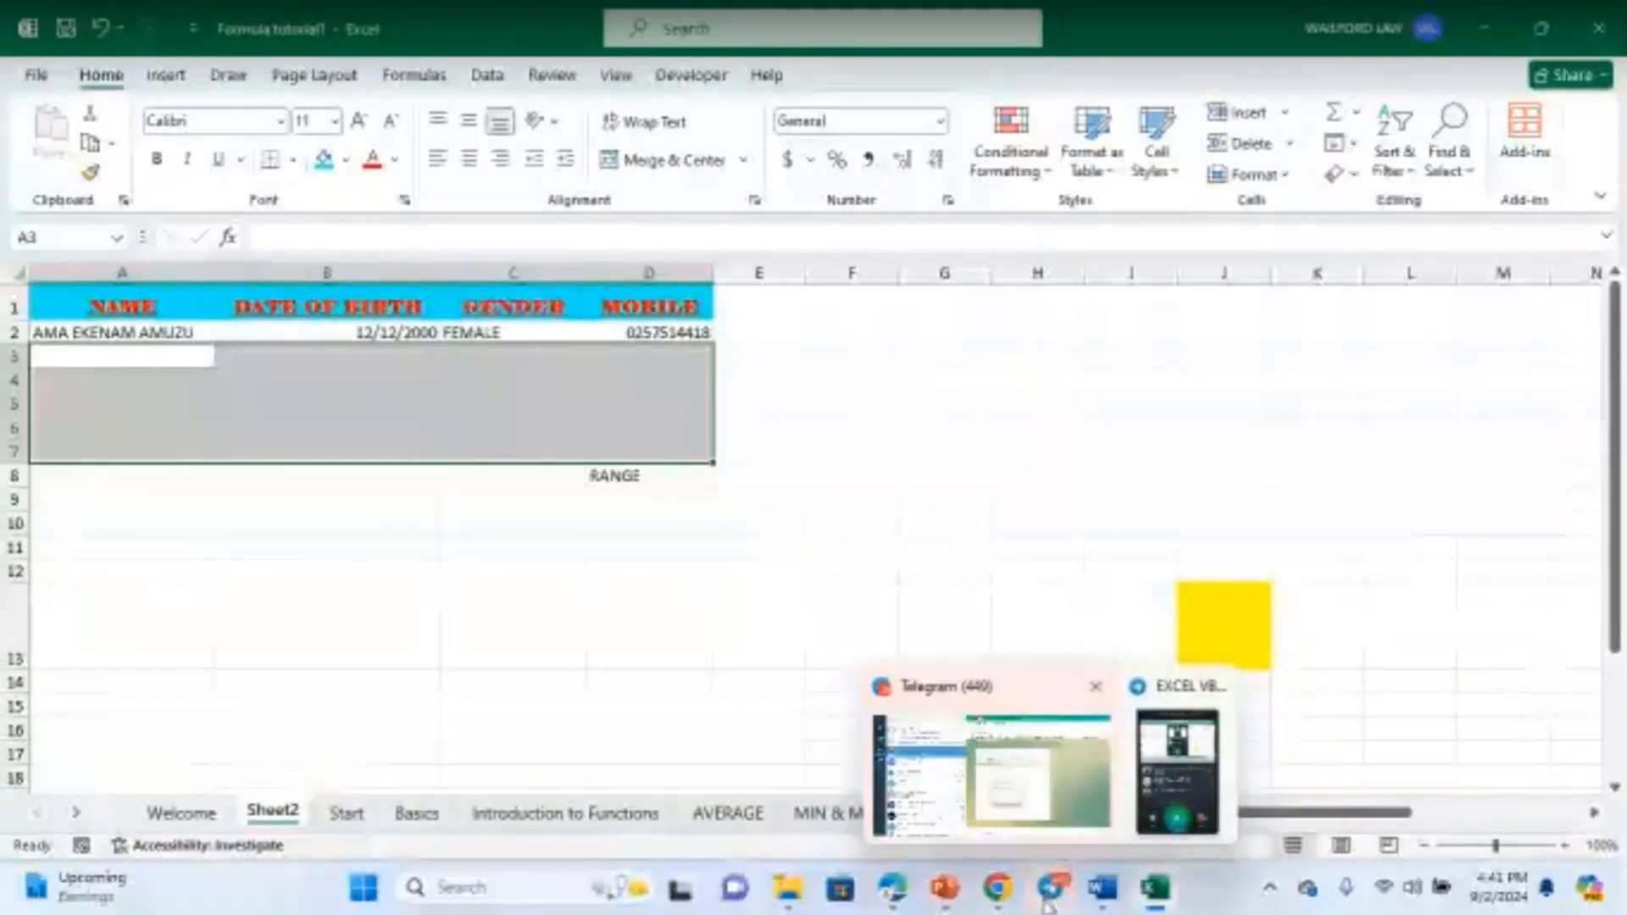
{"action": "left_click", "coordinate": [1207, 788]}
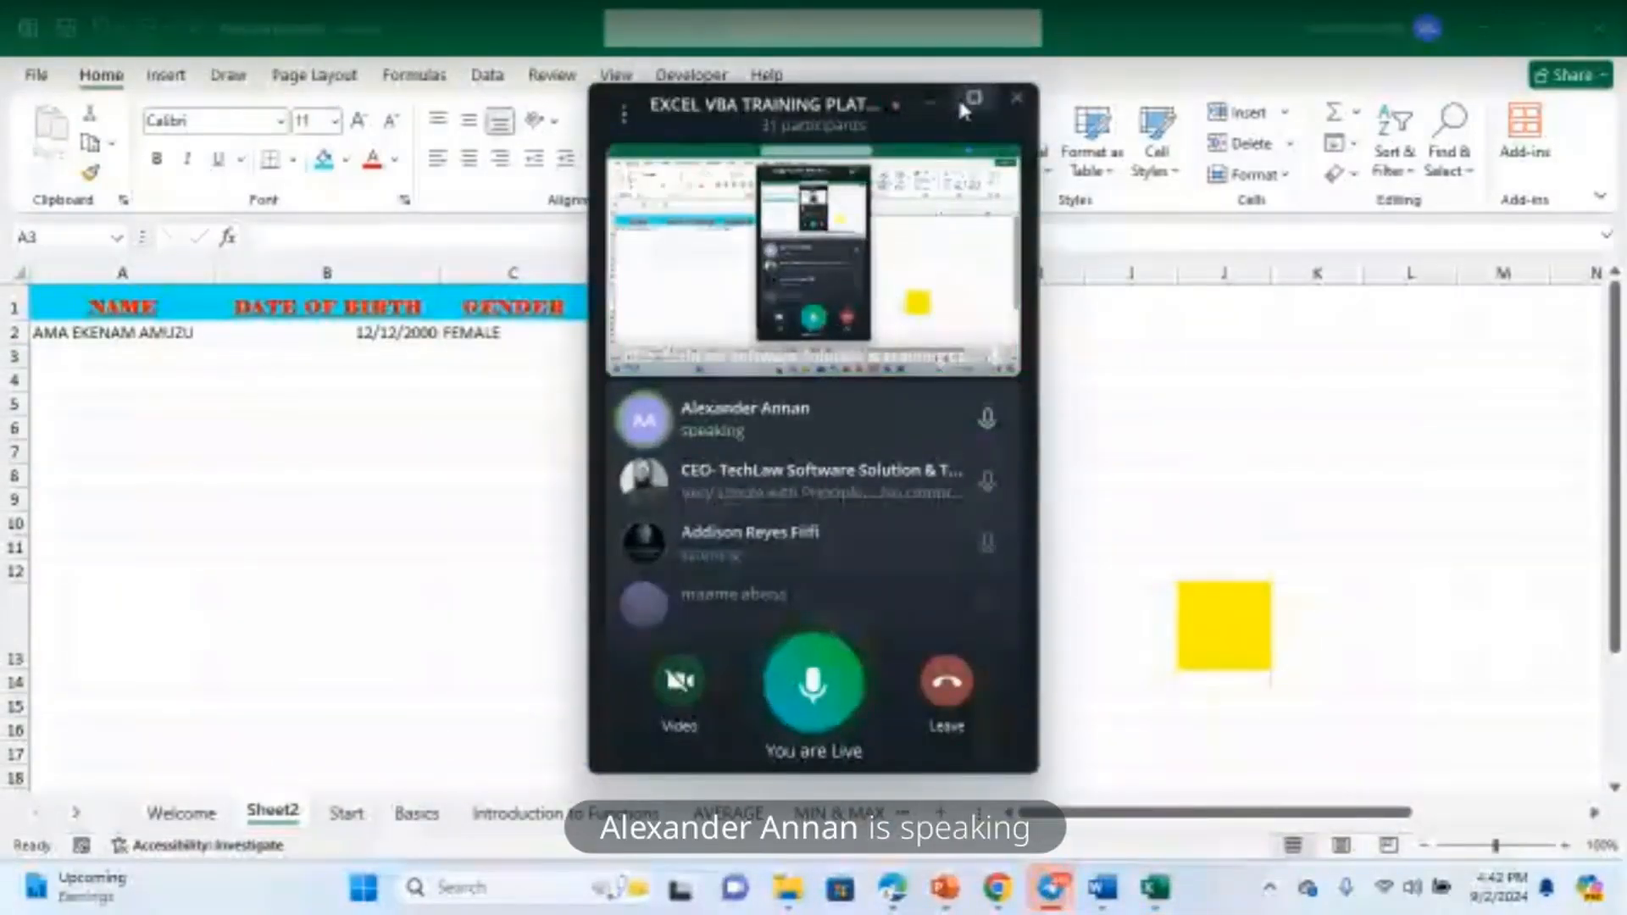
{"action": "scroll", "coordinate": [733, 526], "scroll_direction": "down", "scroll_amount": 5}
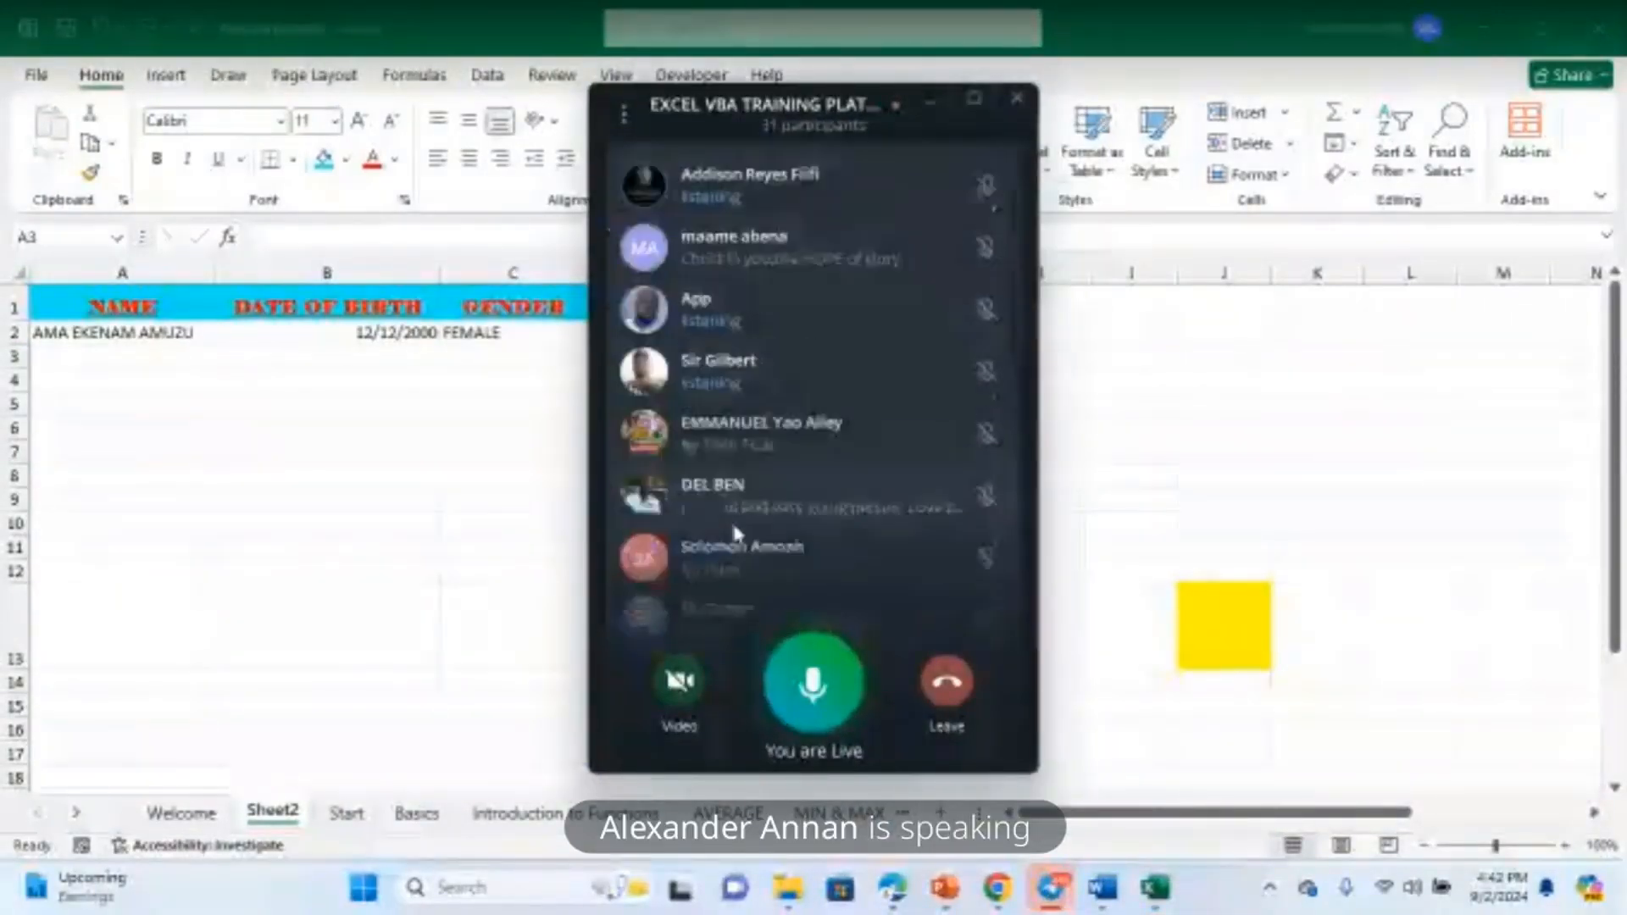
{"action": "scroll", "coordinate": [730, 520], "scroll_direction": "down", "scroll_amount": 10}
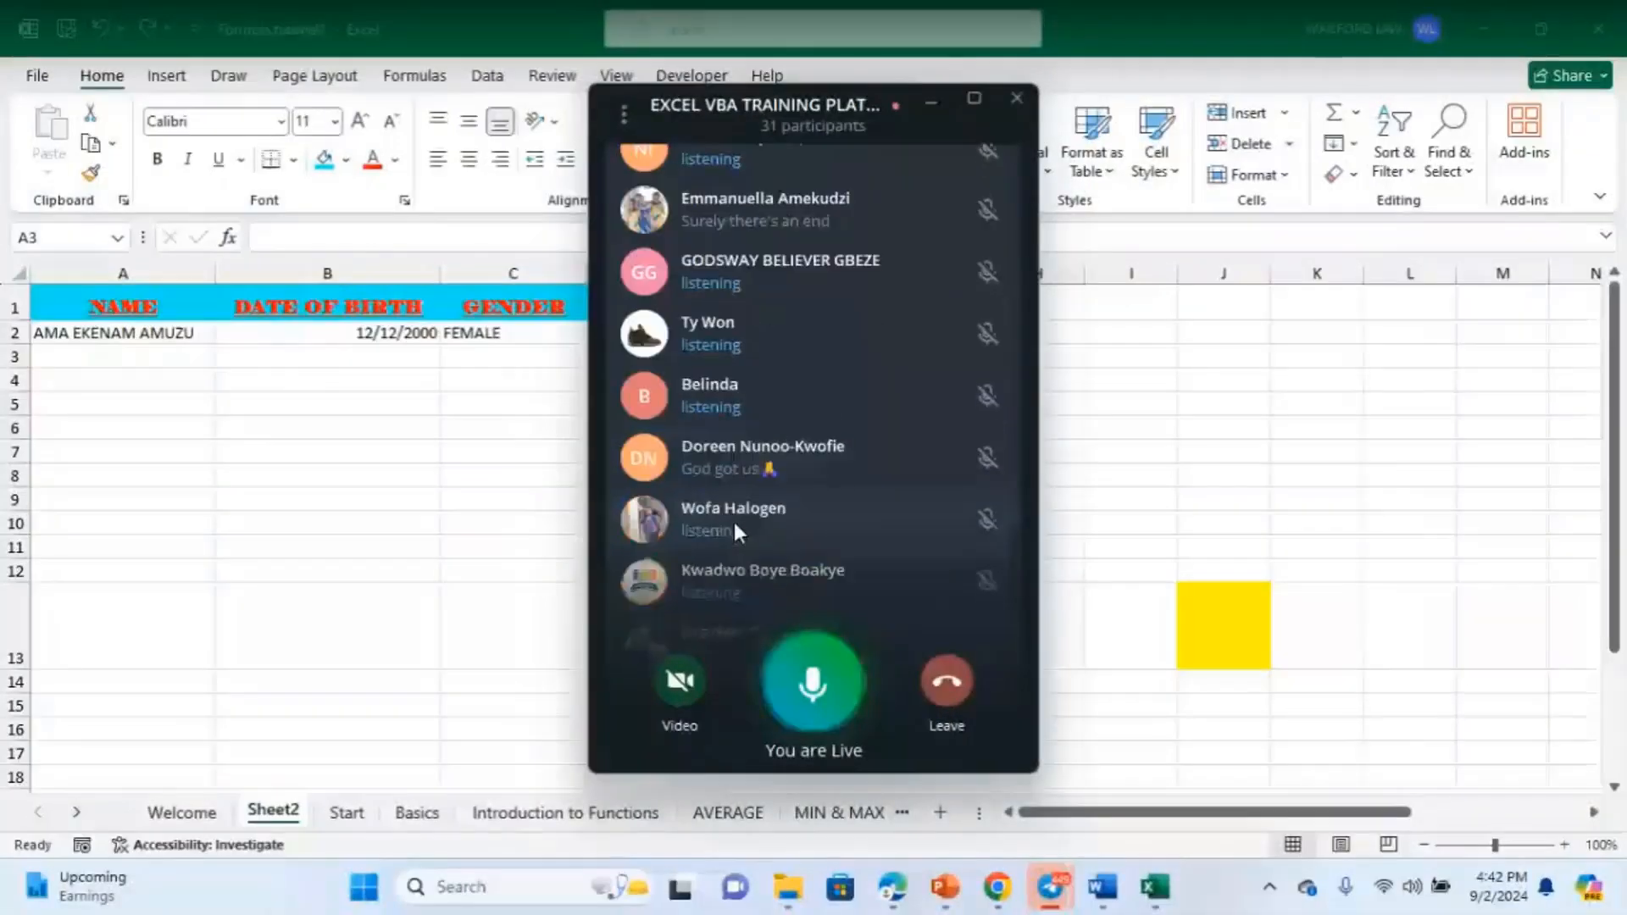
{"action": "scroll", "coordinate": [736, 525], "scroll_direction": "down", "scroll_amount": 3}
{"action": "left_click", "coordinate": [523, 489]}
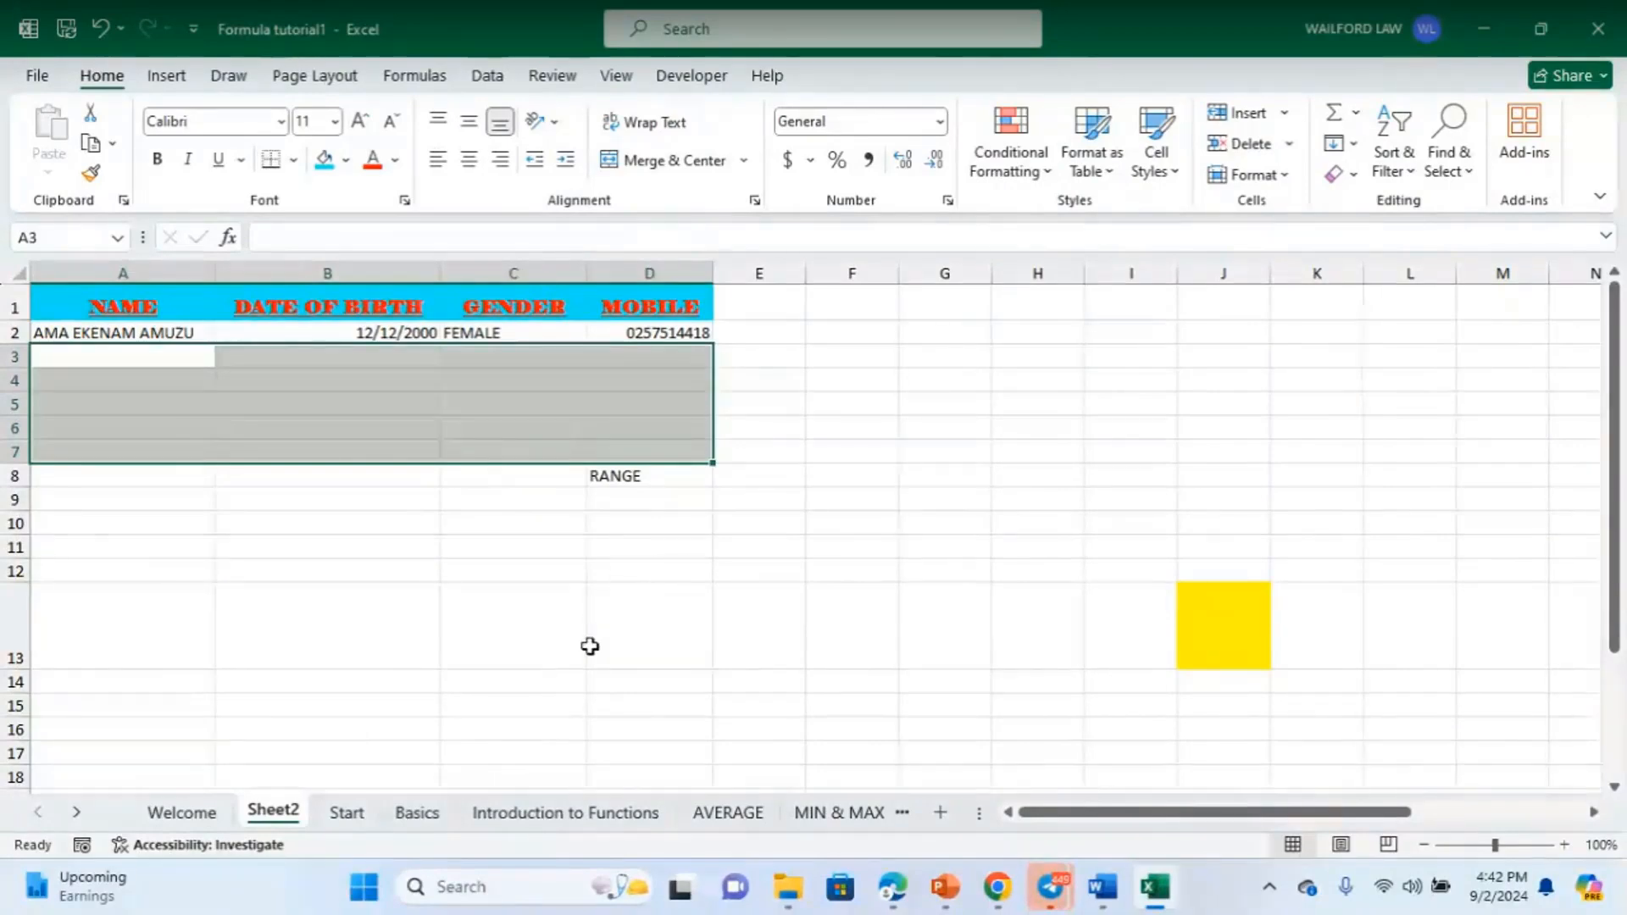
- Enlarge the RANGE label in D8 to 24-point with Increase Font Size
{"action": "left_click", "coordinate": [620, 600]}
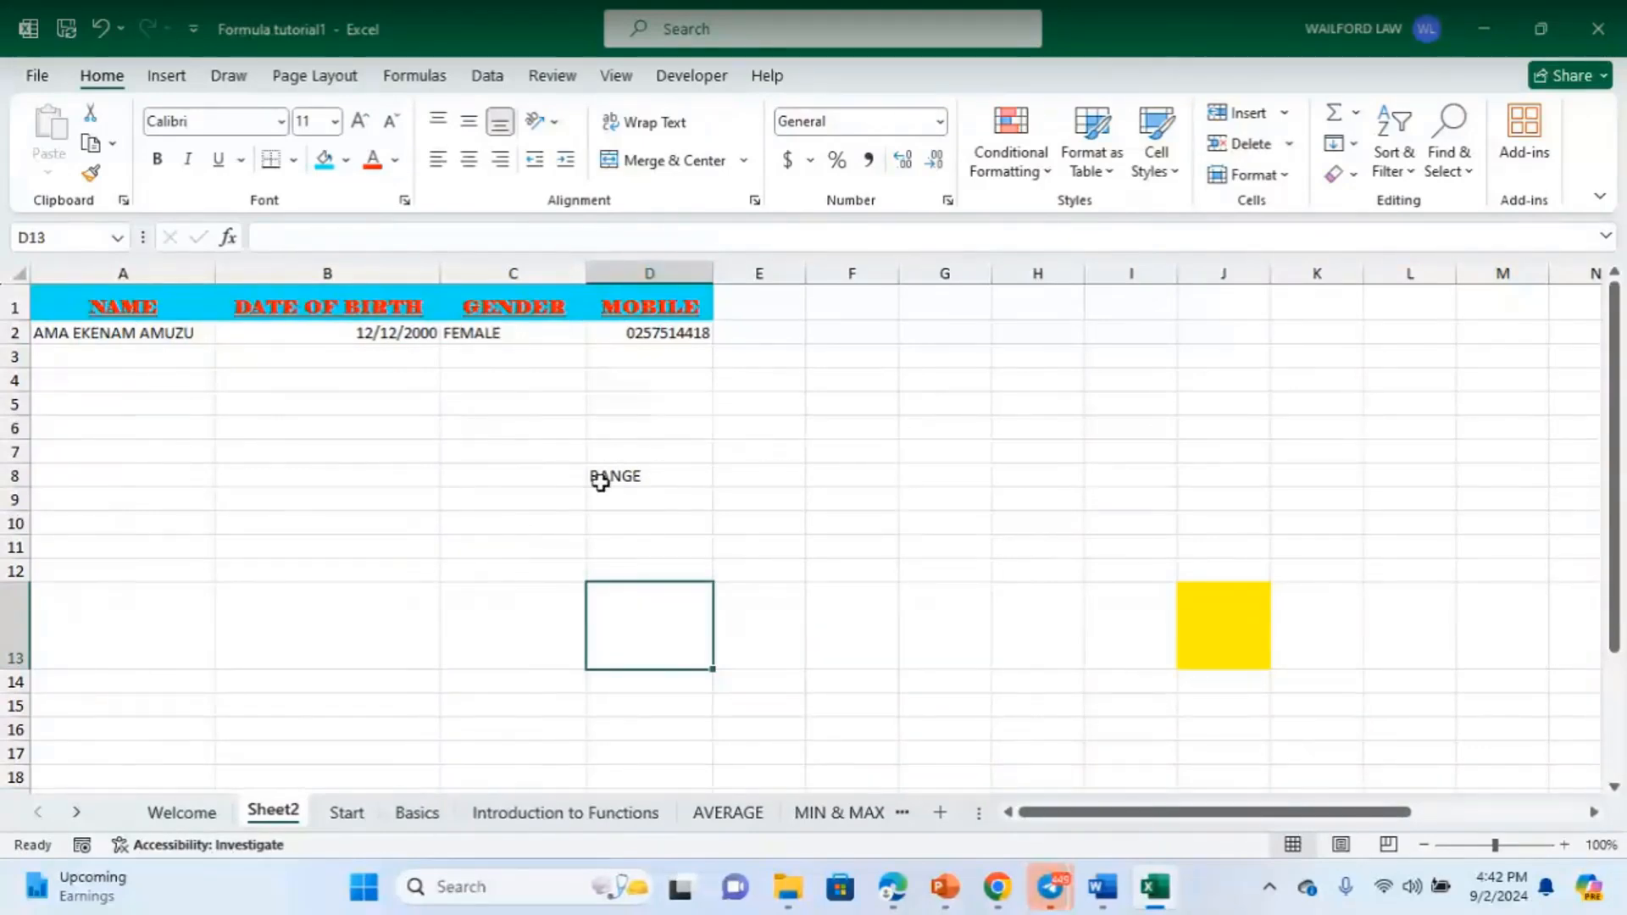
{"action": "left_click", "coordinate": [627, 477]}
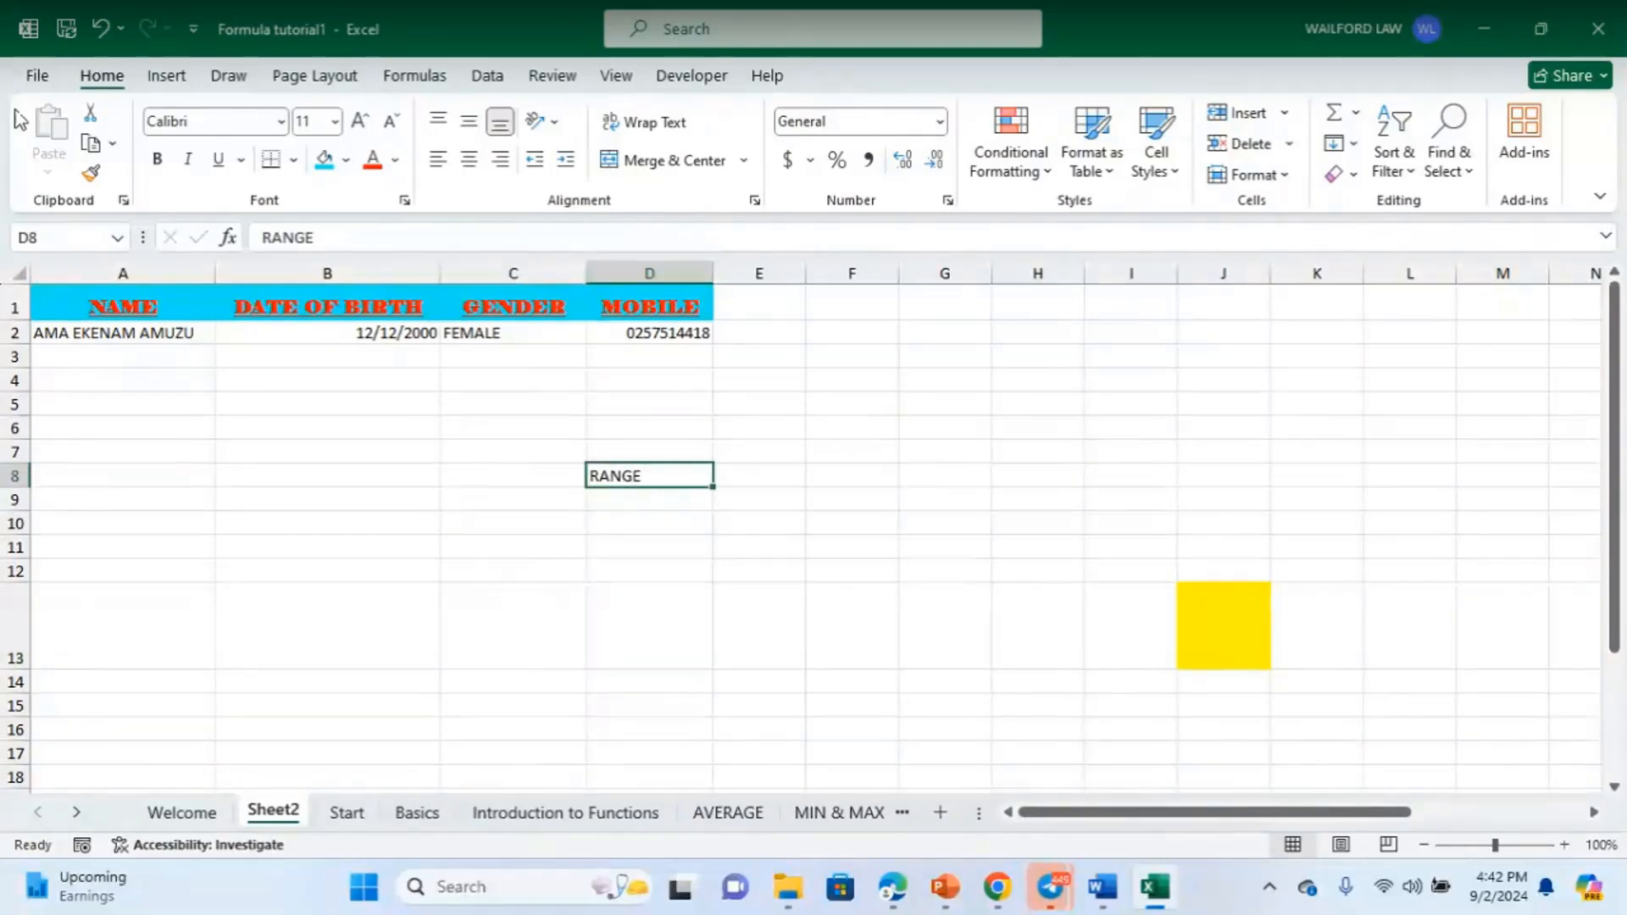
{"action": "left_click", "coordinate": [361, 120]}
{"action": "left_click", "coordinate": [361, 121]}
{"action": "left_click", "coordinate": [361, 121]}
{"action": "left_click", "coordinate": [361, 121]}
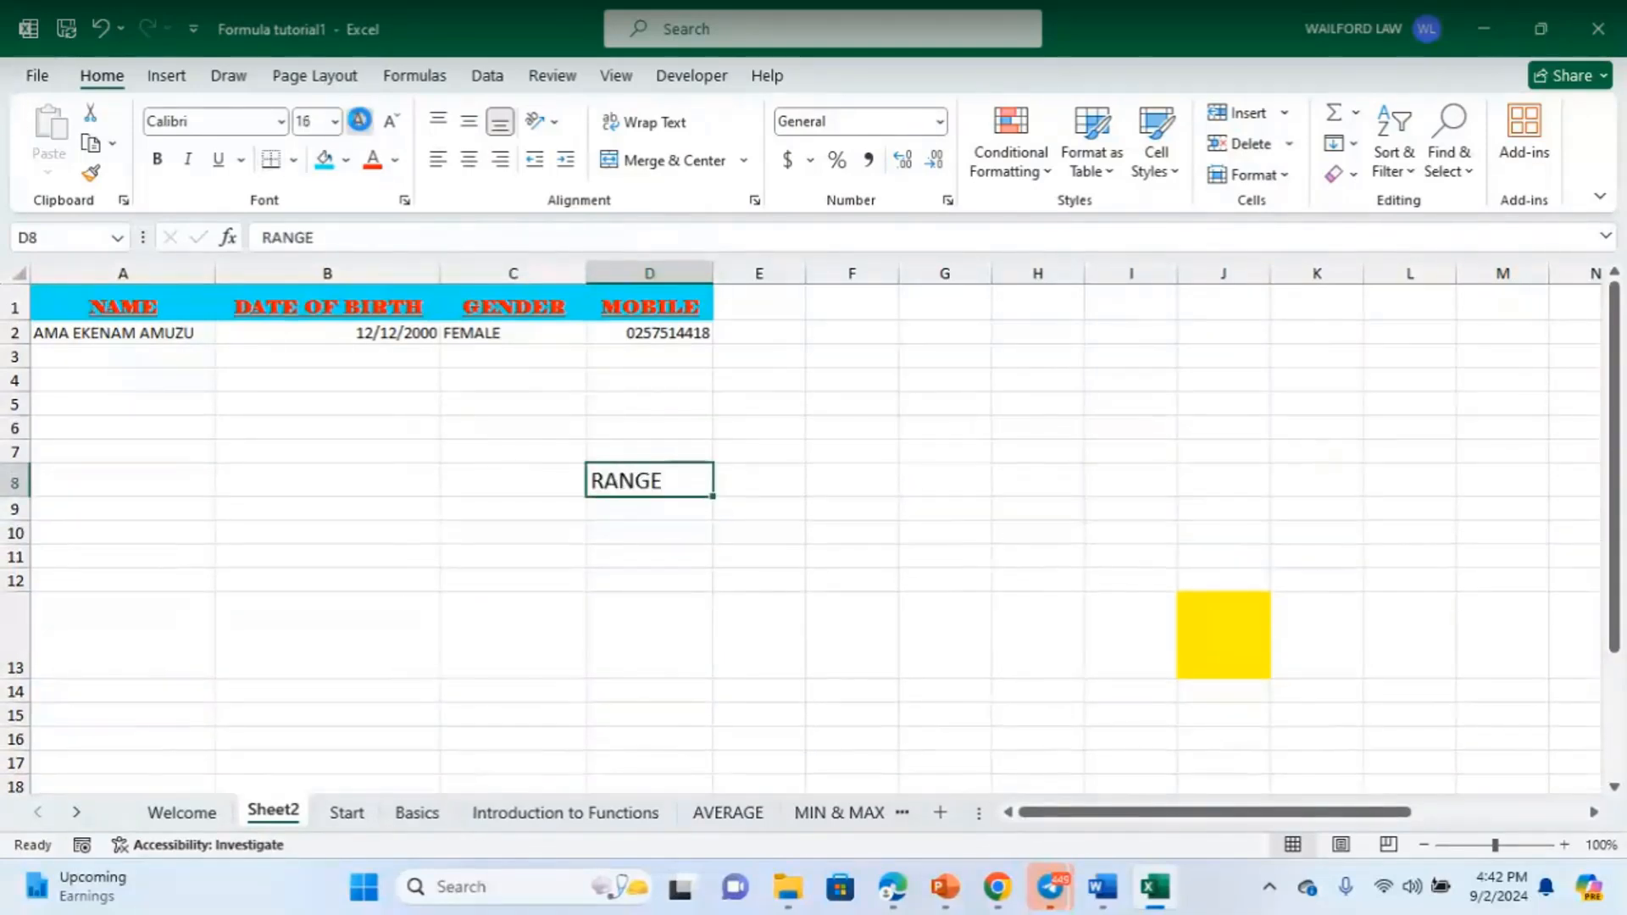
{"action": "left_click", "coordinate": [361, 121]}
{"action": "left_click", "coordinate": [361, 121]}
{"action": "left_click", "coordinate": [361, 121]}
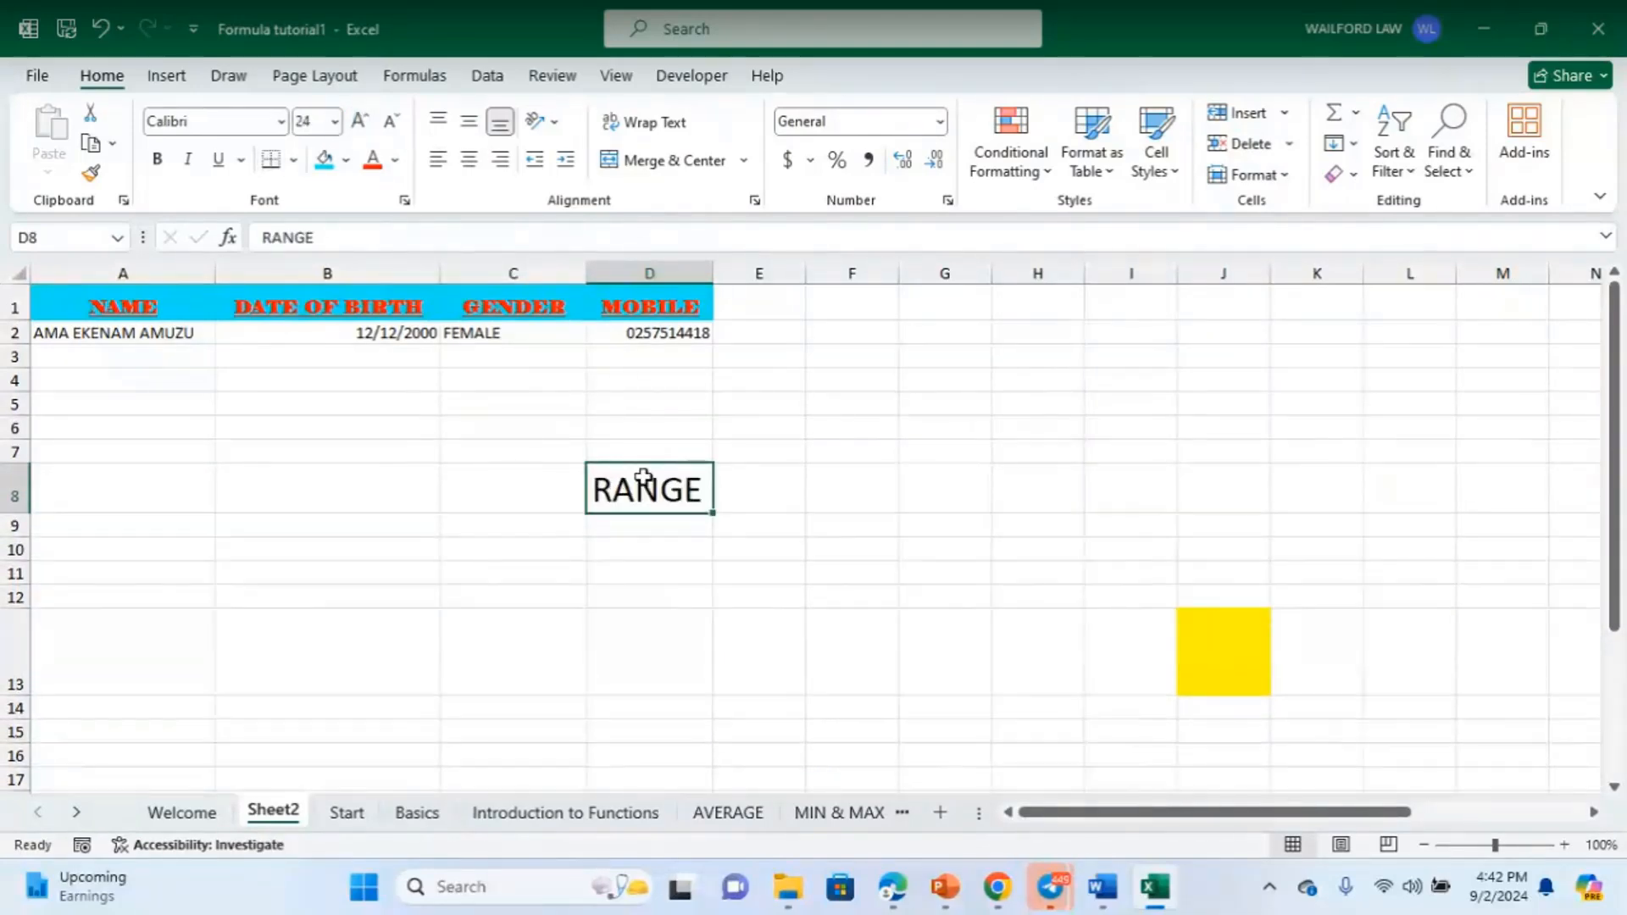
{"action": "left_click", "coordinate": [947, 428]}
{"action": "left_click", "coordinate": [636, 505]}
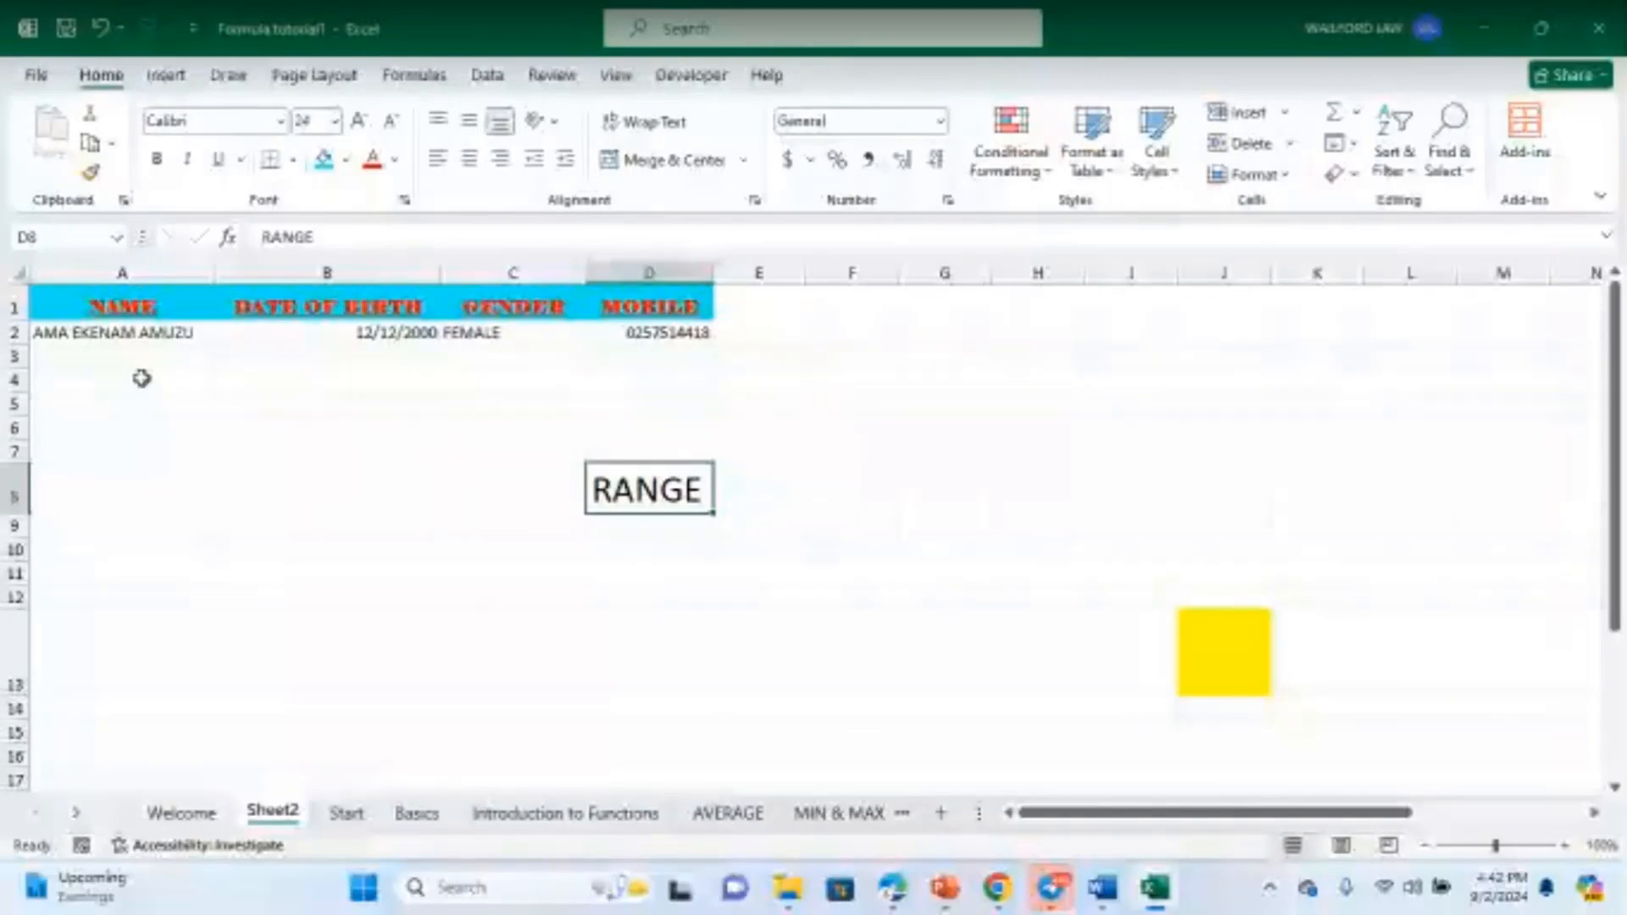
{"action": "left_click_drag", "start_coordinate": [144, 356], "coordinate": [126, 447]}
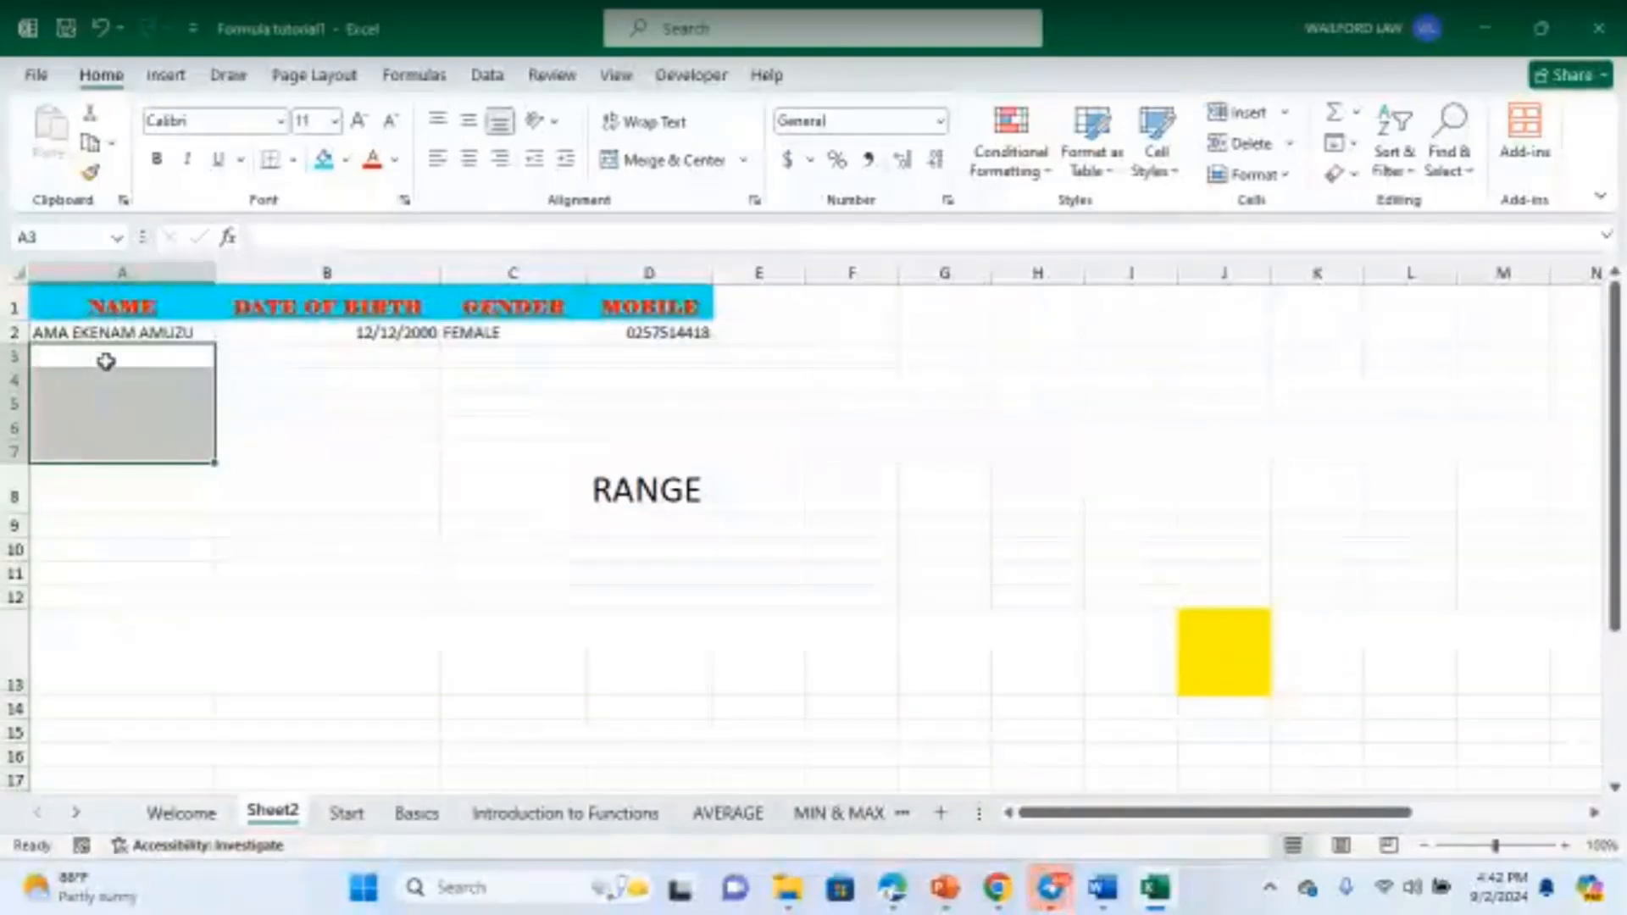
{"action": "left_click_drag", "start_coordinate": [106, 361], "coordinate": [344, 446]}
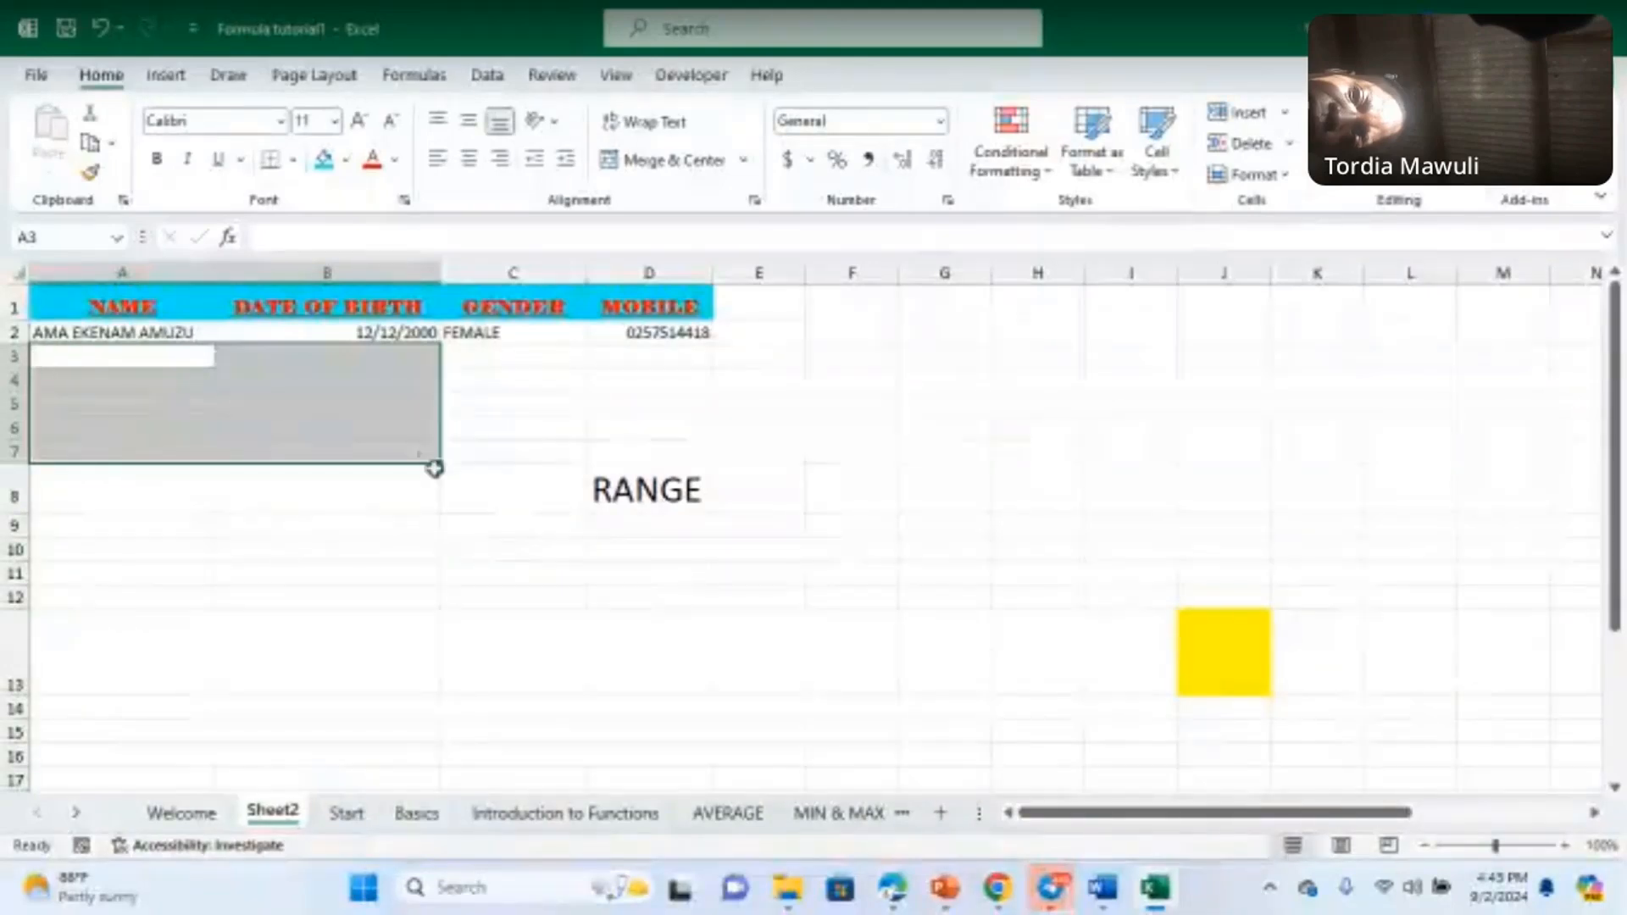
{"action": "left_click", "coordinate": [844, 405]}
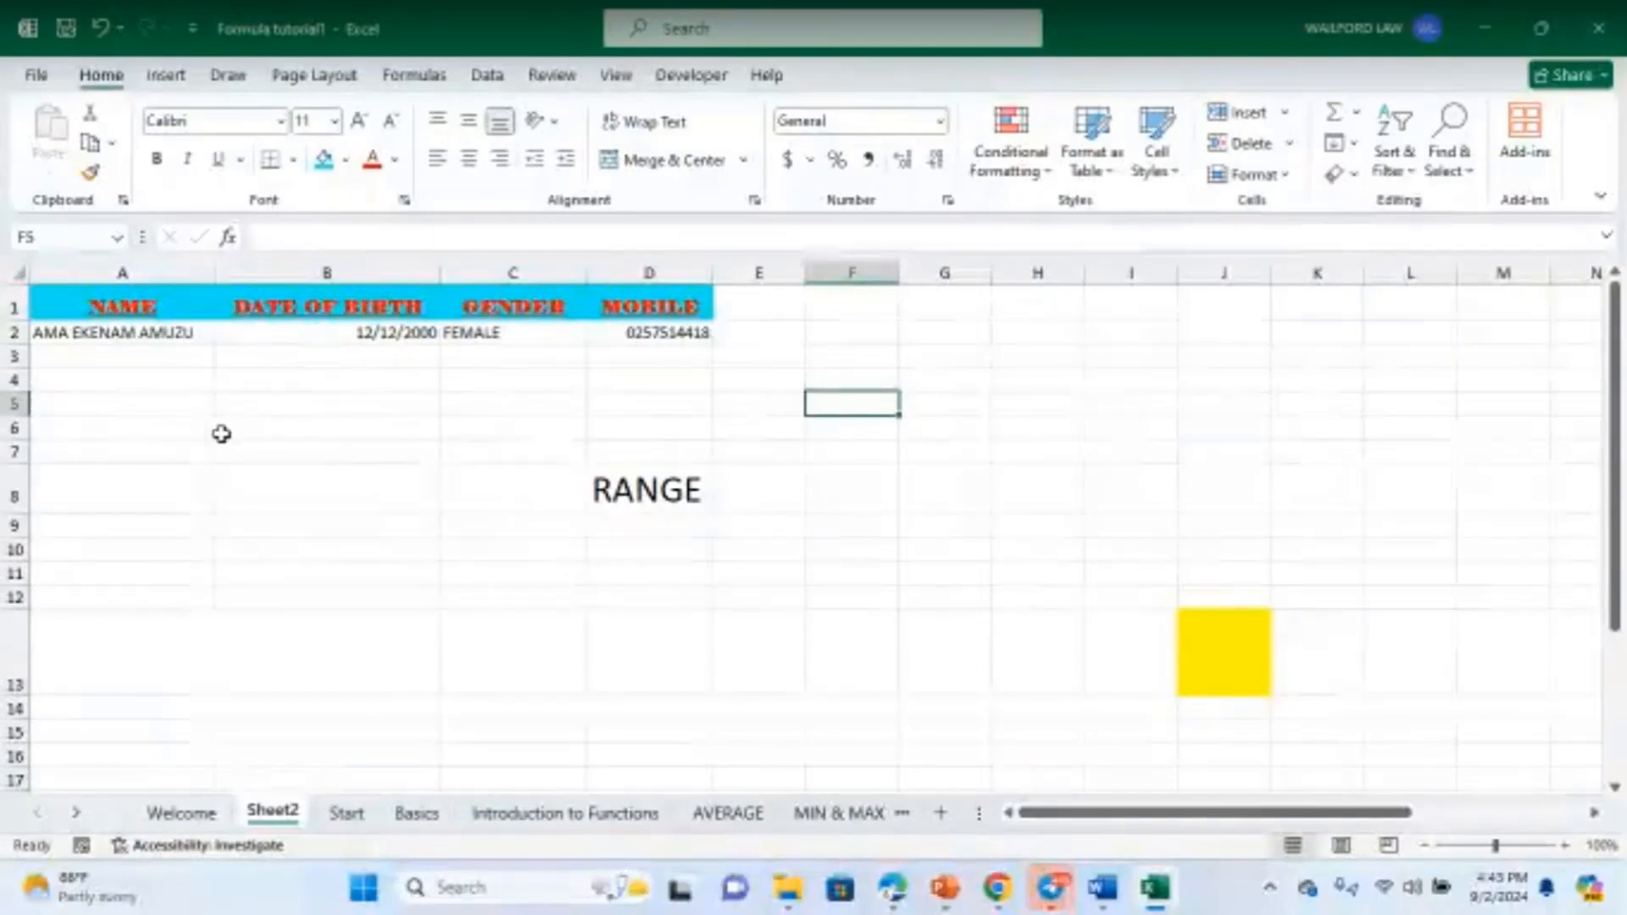
{"action": "left_click", "coordinate": [458, 501]}
{"action": "left_click", "coordinate": [1005, 359]}
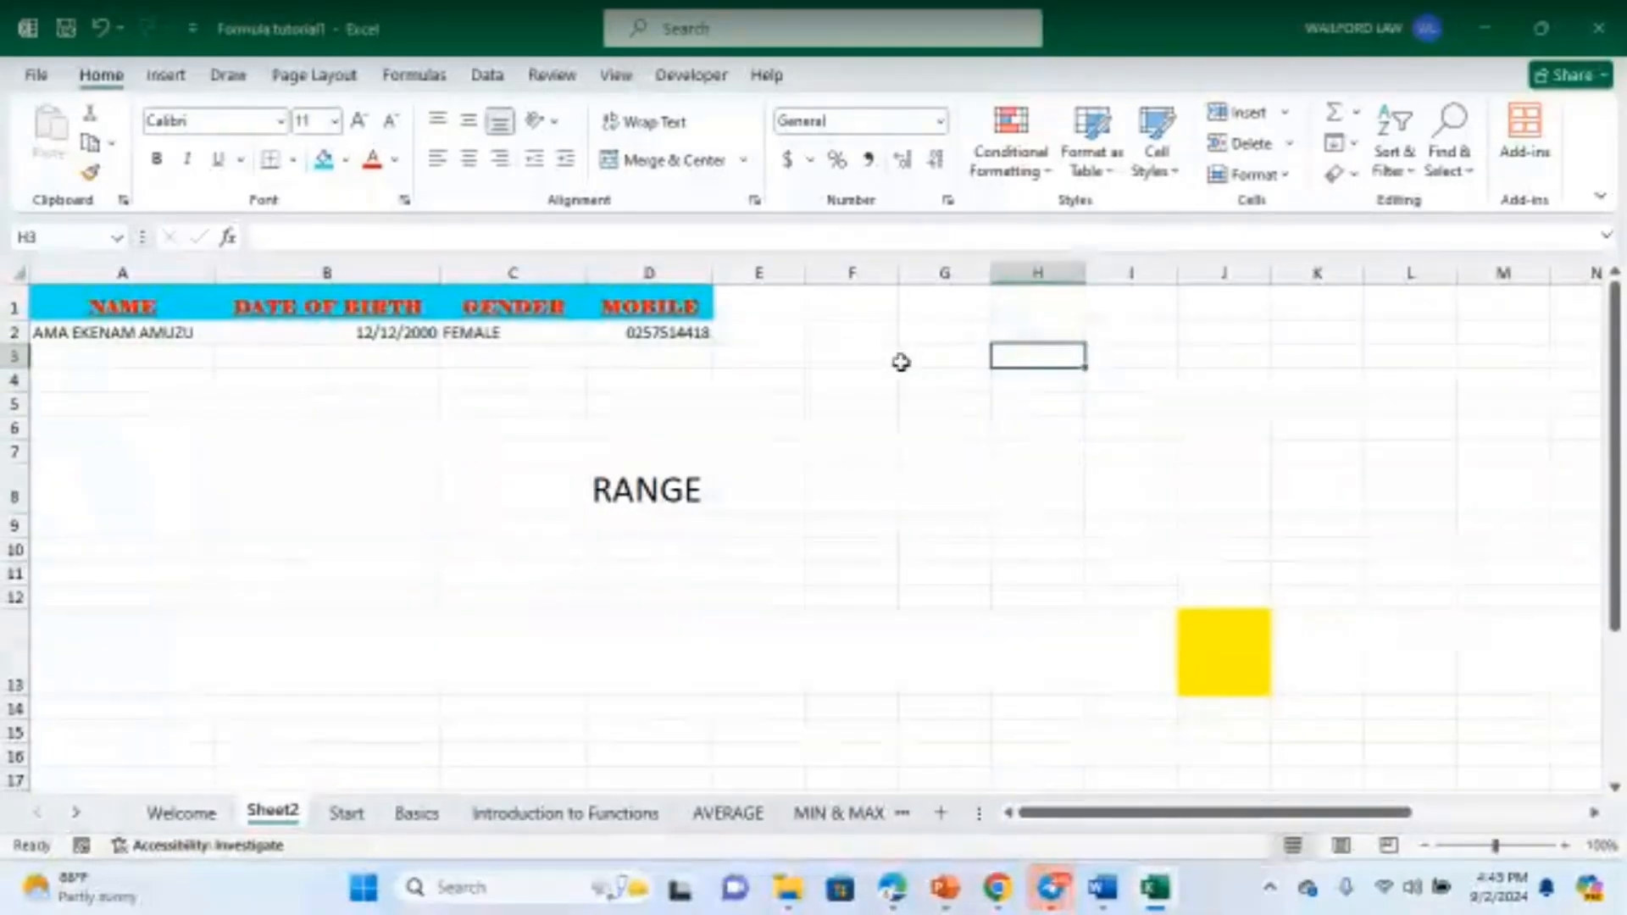
{"action": "left_click", "coordinate": [767, 310]}
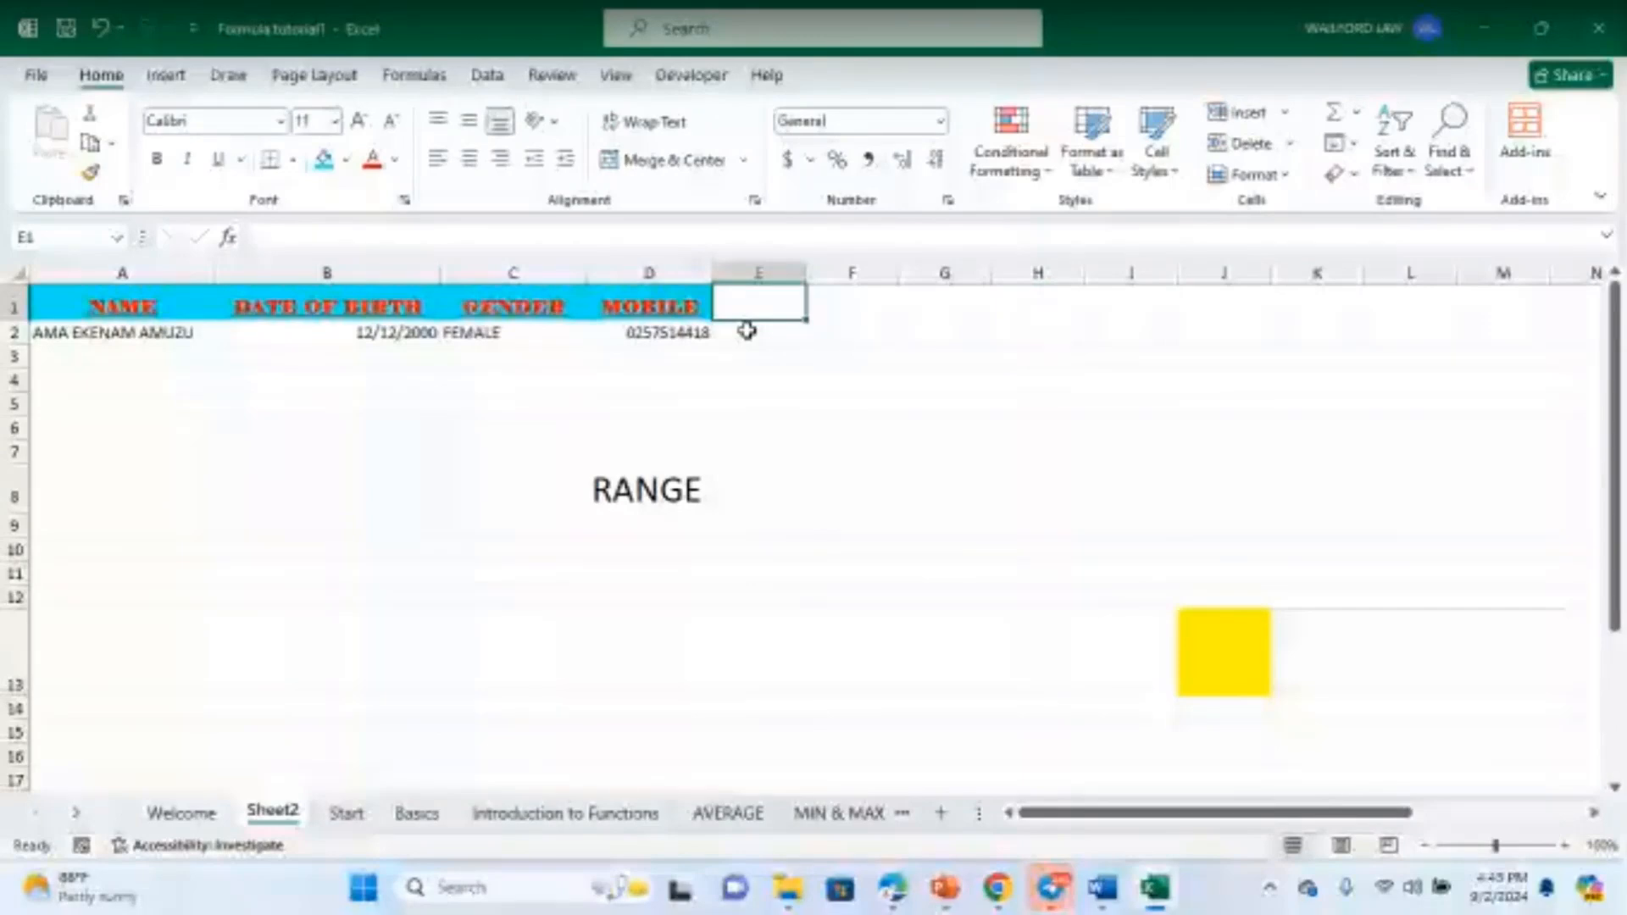
- Enter the SCORES header in E1 and give it the cyan header fill
{"action": "type", "text": "SCORE"}
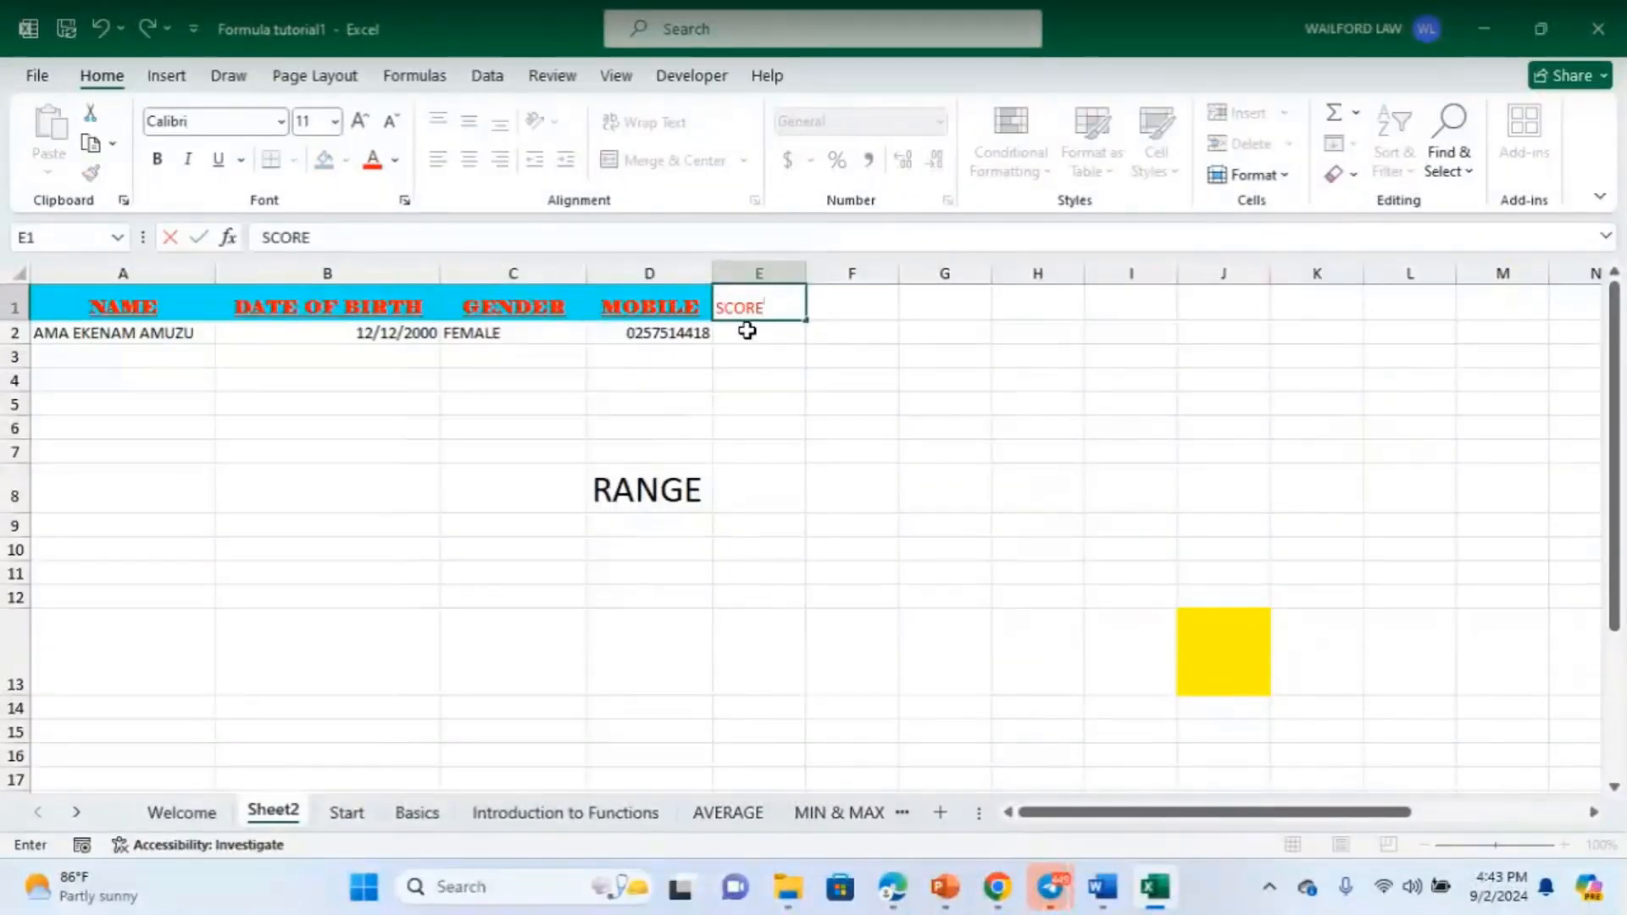
{"action": "type", "text": "S"}
{"action": "left_click", "coordinate": [940, 418]}
{"action": "left_click", "coordinate": [785, 307]}
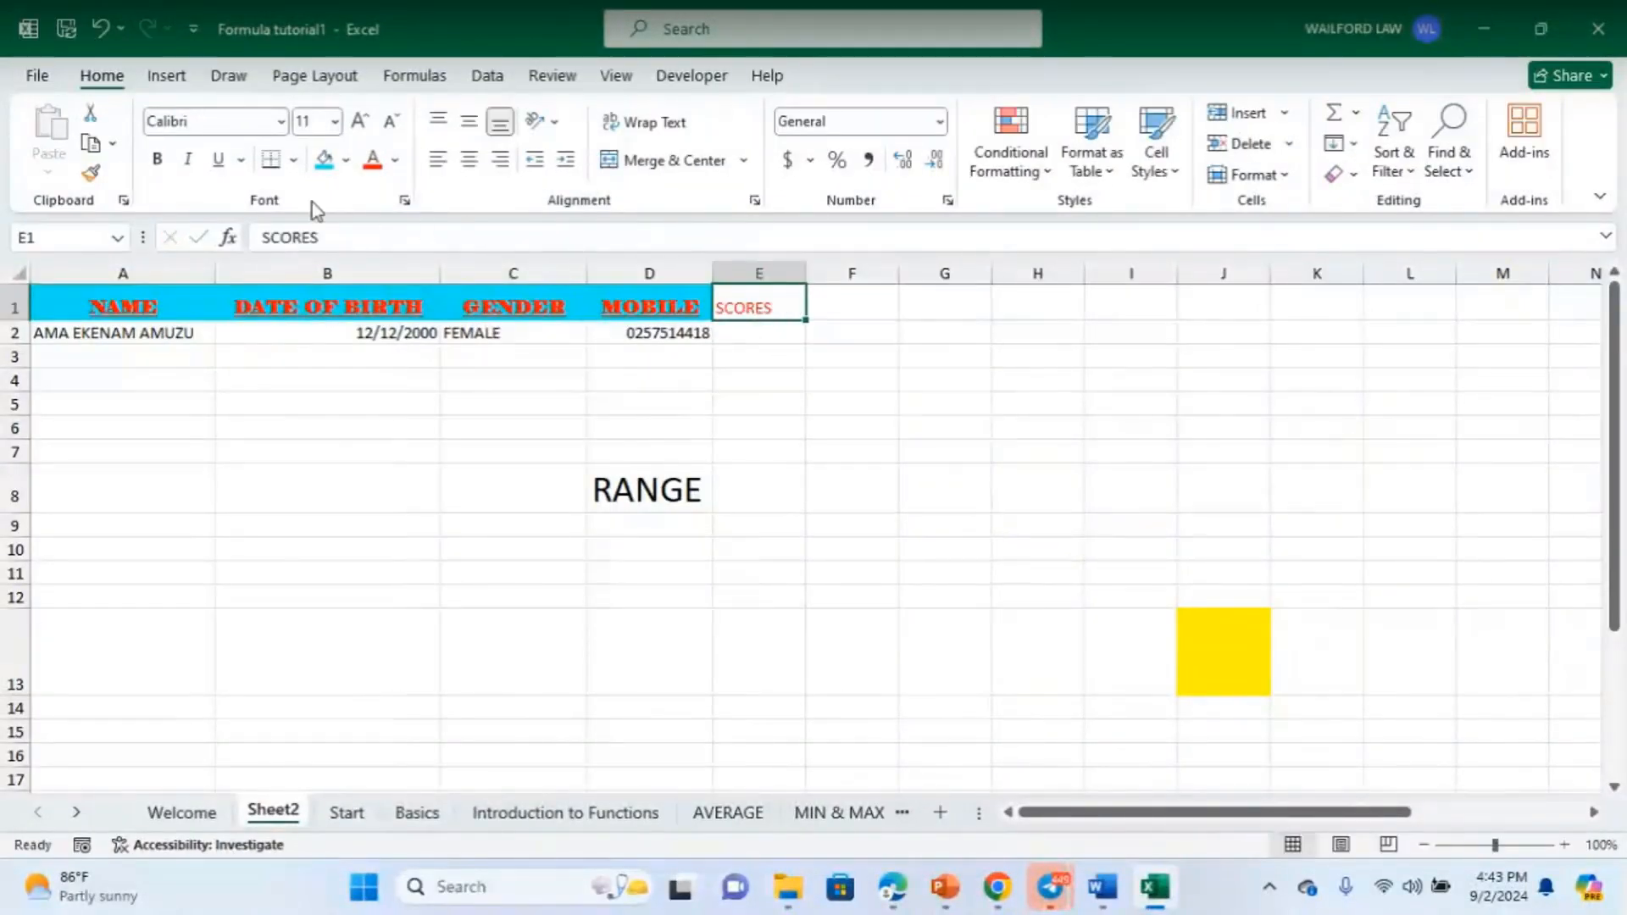
{"action": "left_click", "coordinate": [324, 159]}
{"action": "left_click", "coordinate": [1017, 521]}
{"action": "left_click", "coordinate": [736, 313]}
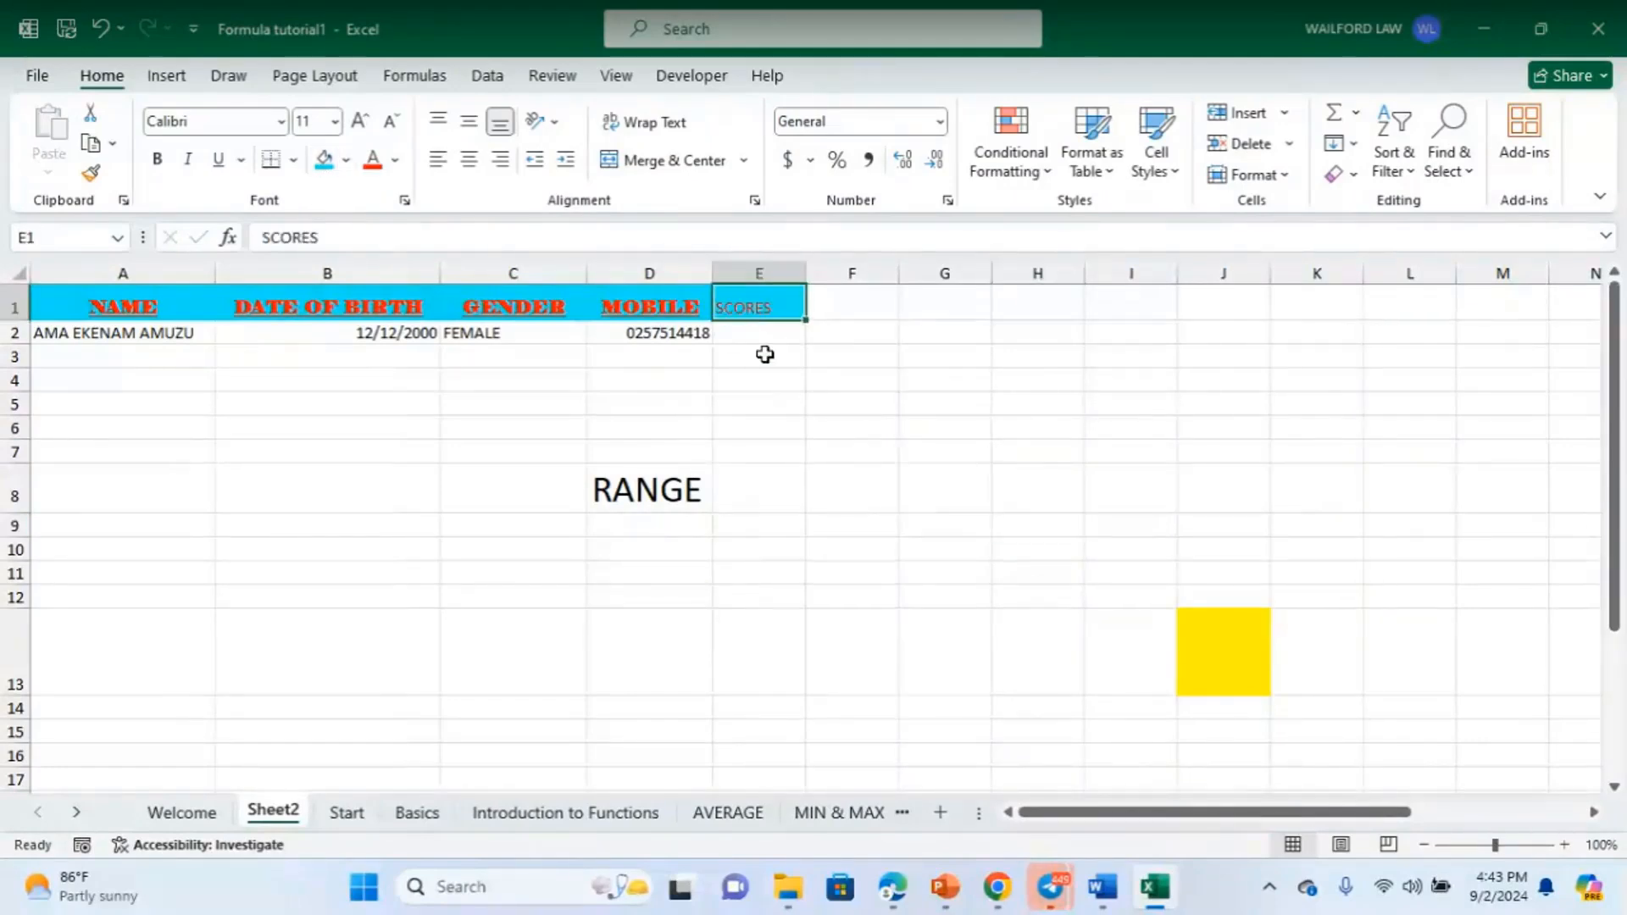
{"action": "left_click", "coordinate": [766, 354]}
{"action": "left_click", "coordinate": [760, 449]}
- Enter the scores 2, 3, 23 and 12 into cells E2 through E5
{"action": "left_click", "coordinate": [779, 337]}
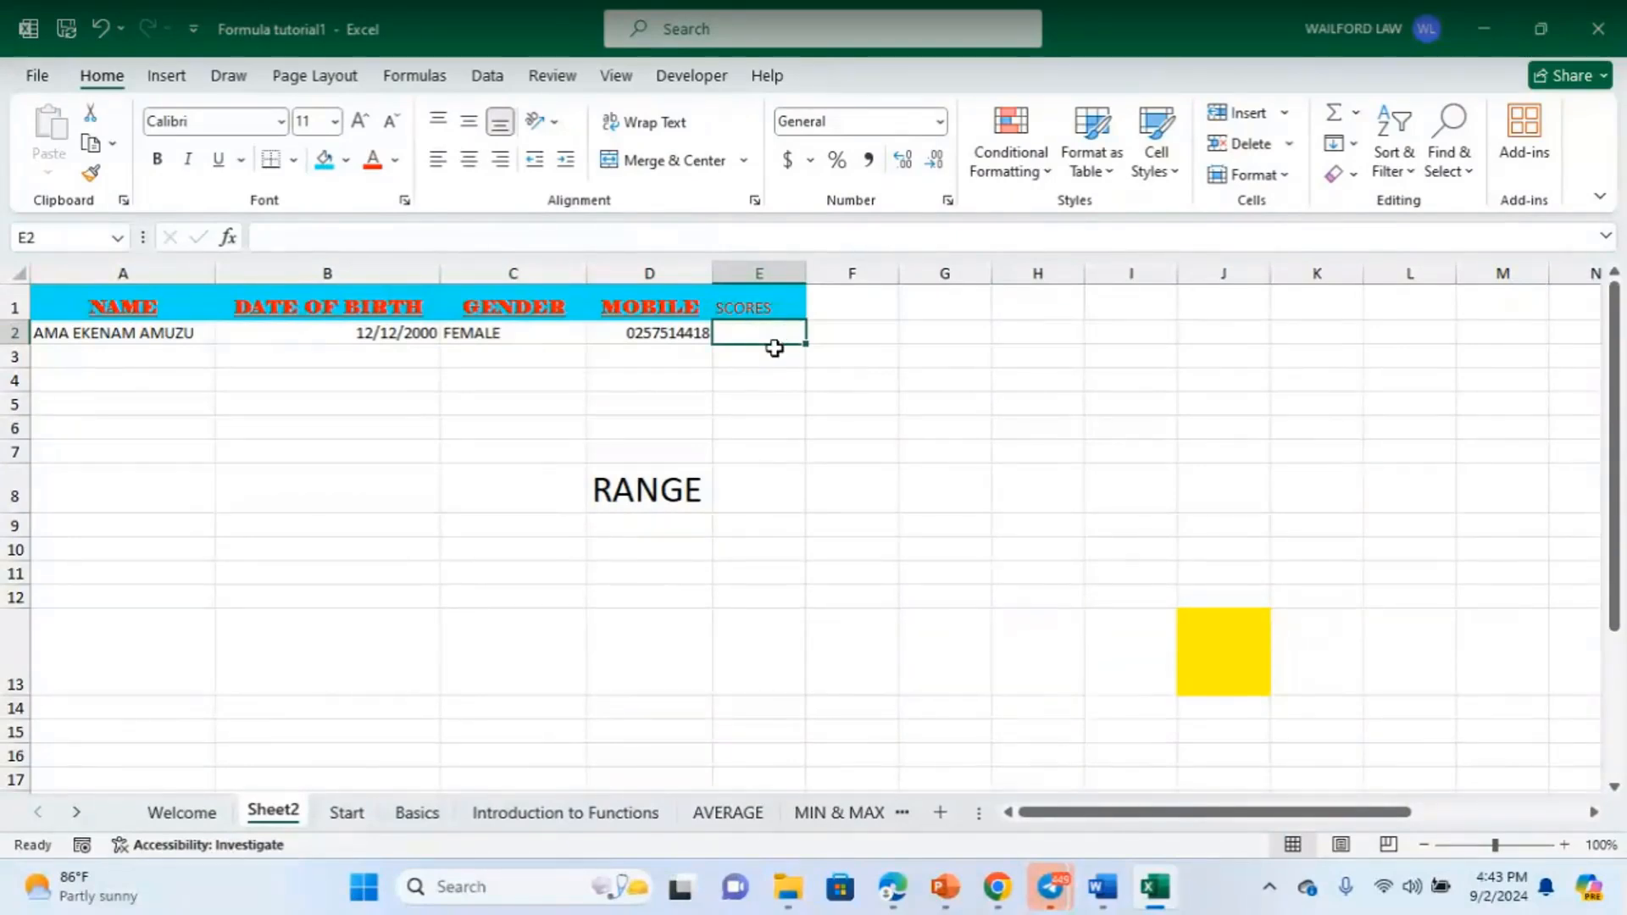
{"action": "type", "text": "2"}
{"action": "key", "text": "Return"}
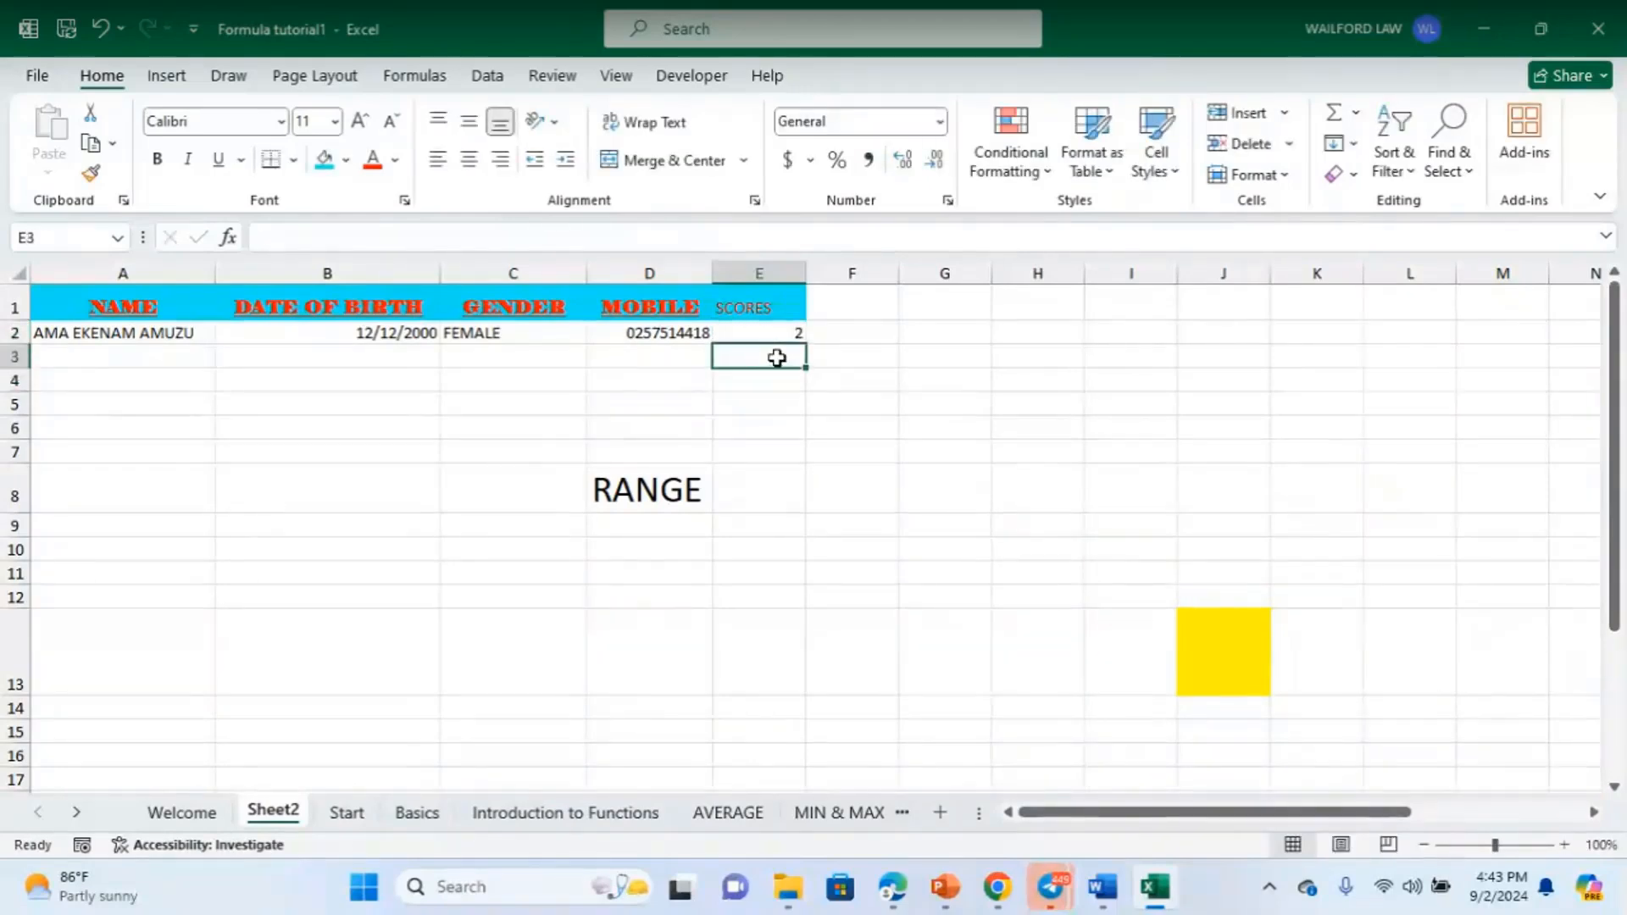
{"action": "type", "text": "3"}
{"action": "key", "text": "Return"}
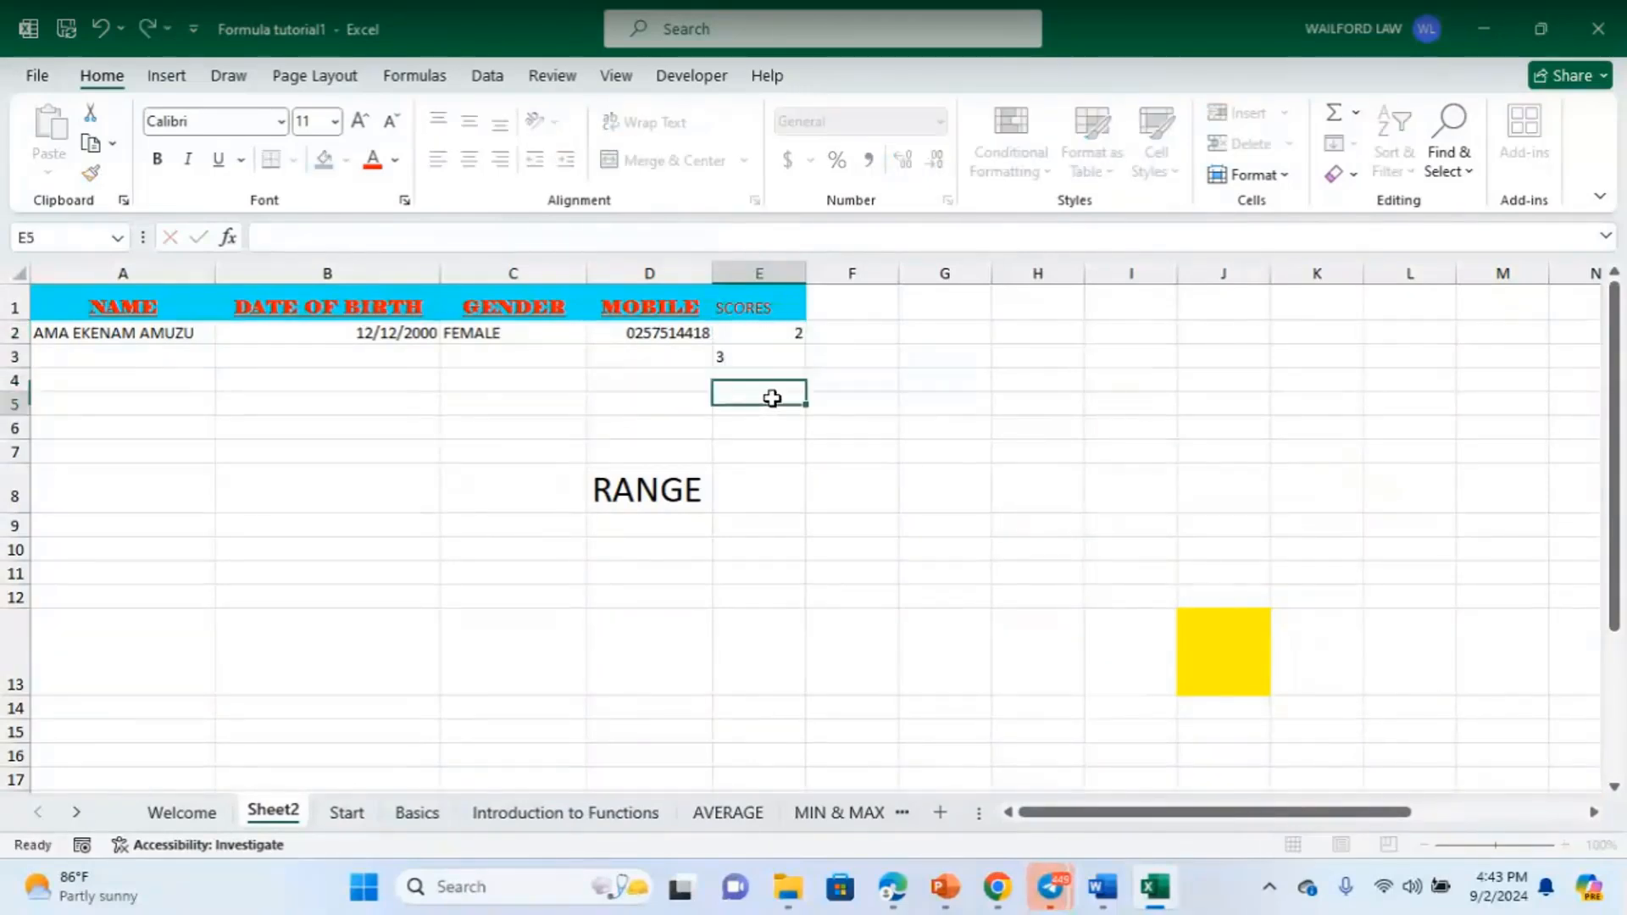
{"action": "key", "text": "Return"}
{"action": "left_click", "coordinate": [776, 382]}
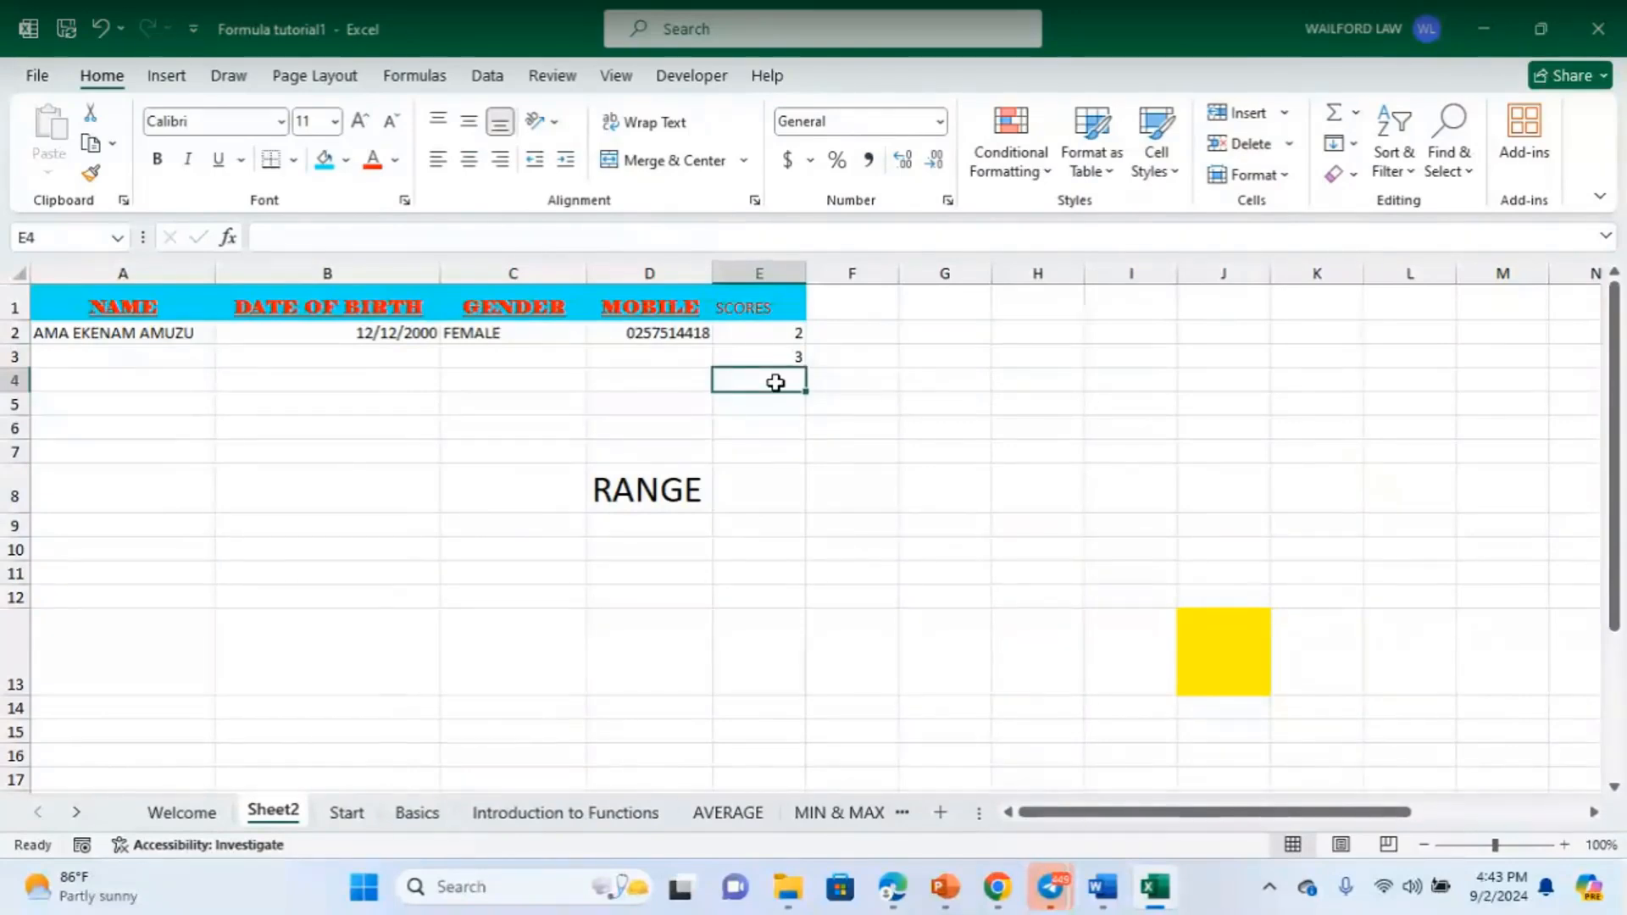
{"action": "type", "text": "23"}
{"action": "key", "text": "Return"}
{"action": "type", "text": "12"}
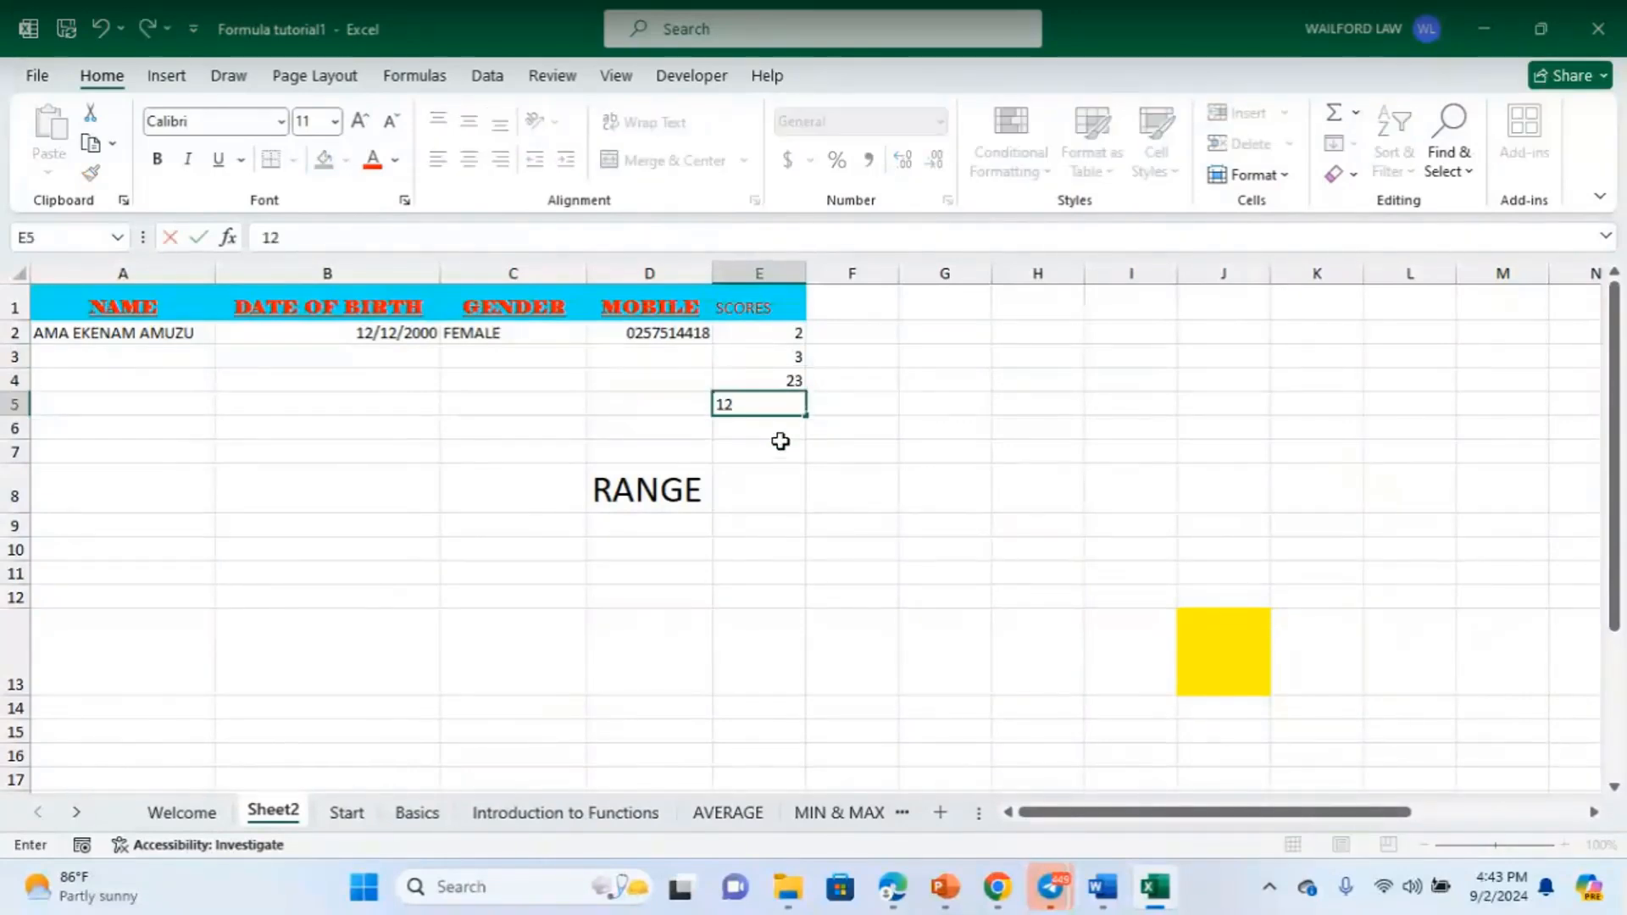
{"action": "key", "text": "Return"}
{"action": "key", "text": "Return"}
{"action": "left_click", "coordinate": [759, 412]}
{"action": "left_click", "coordinate": [762, 431]}
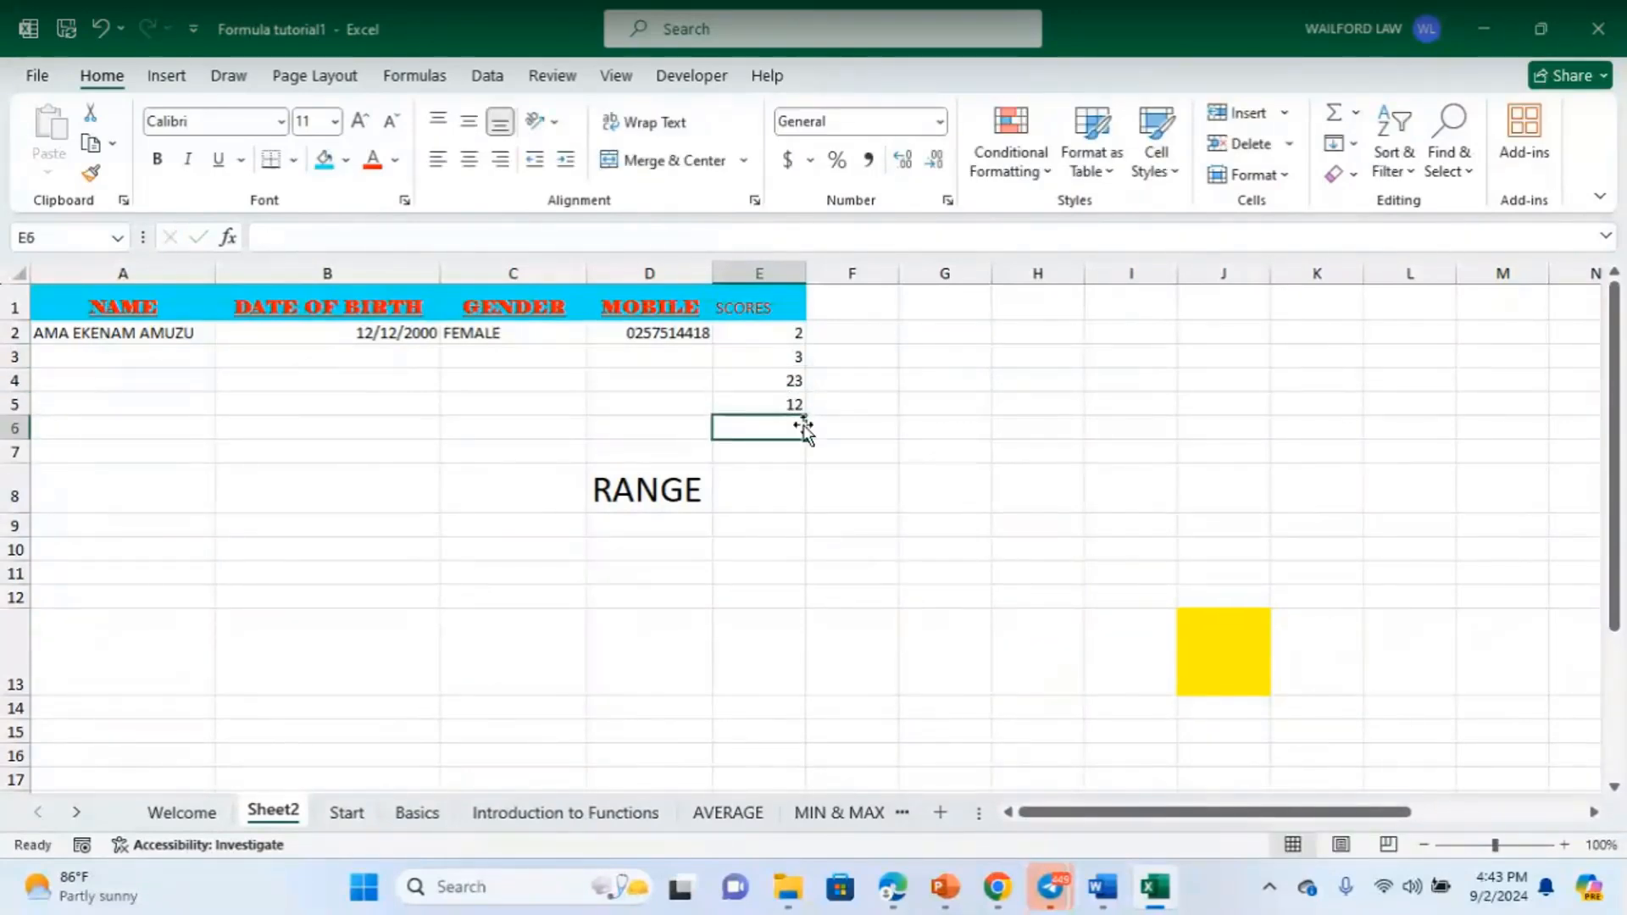
{"action": "left_click_drag", "start_coordinate": [765, 333], "coordinate": [772, 397]}
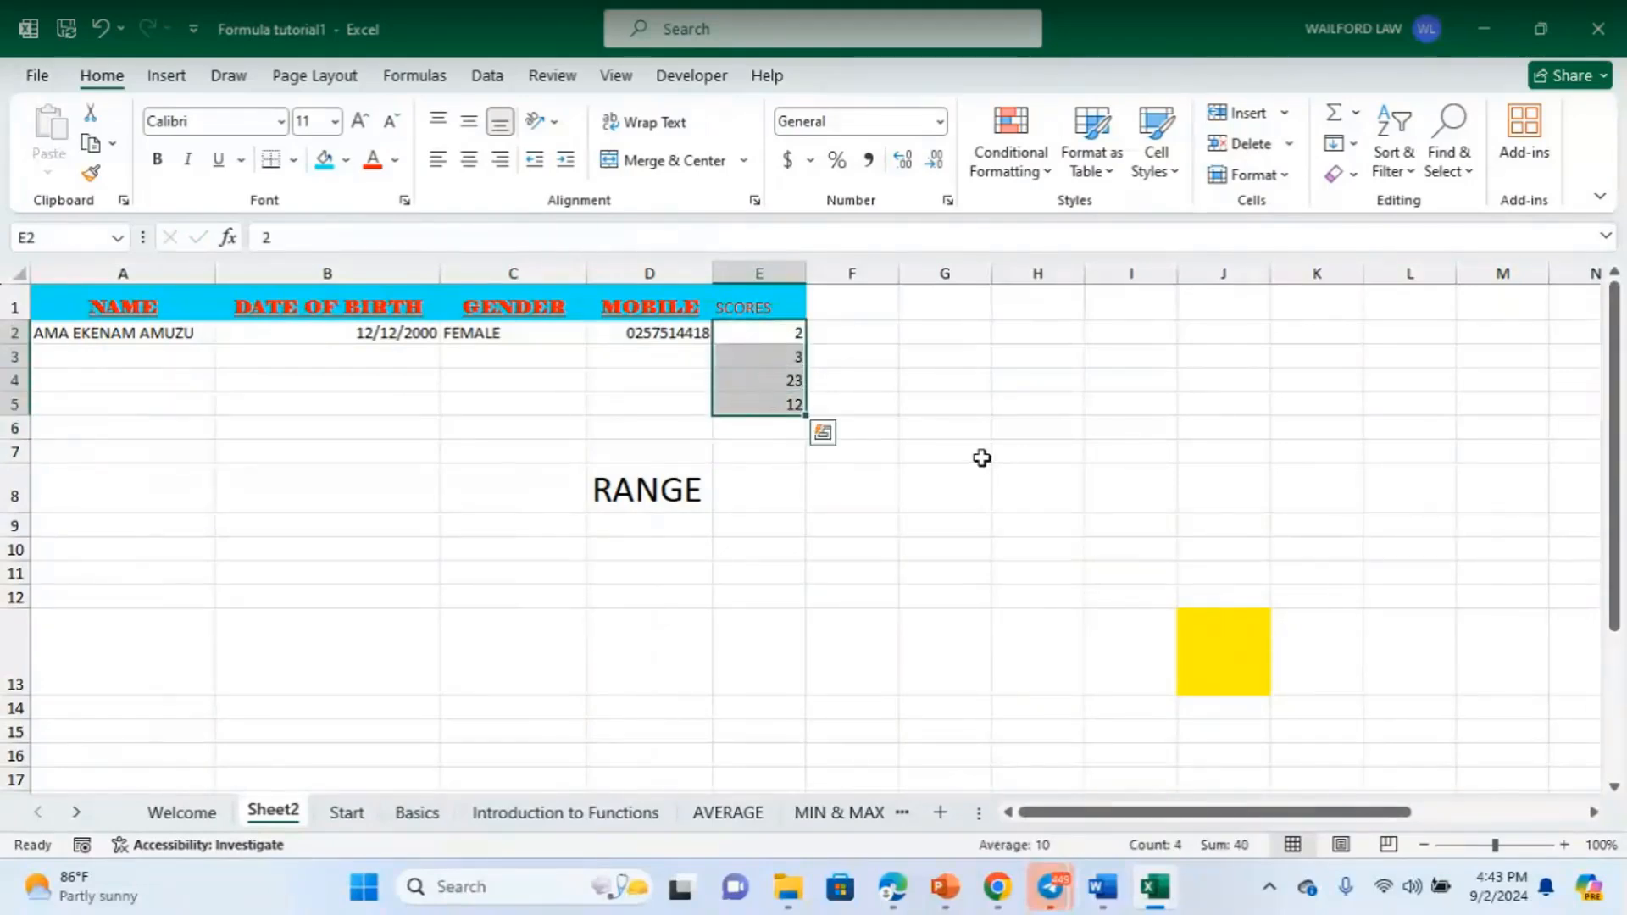
{"action": "left_click", "coordinate": [761, 337]}
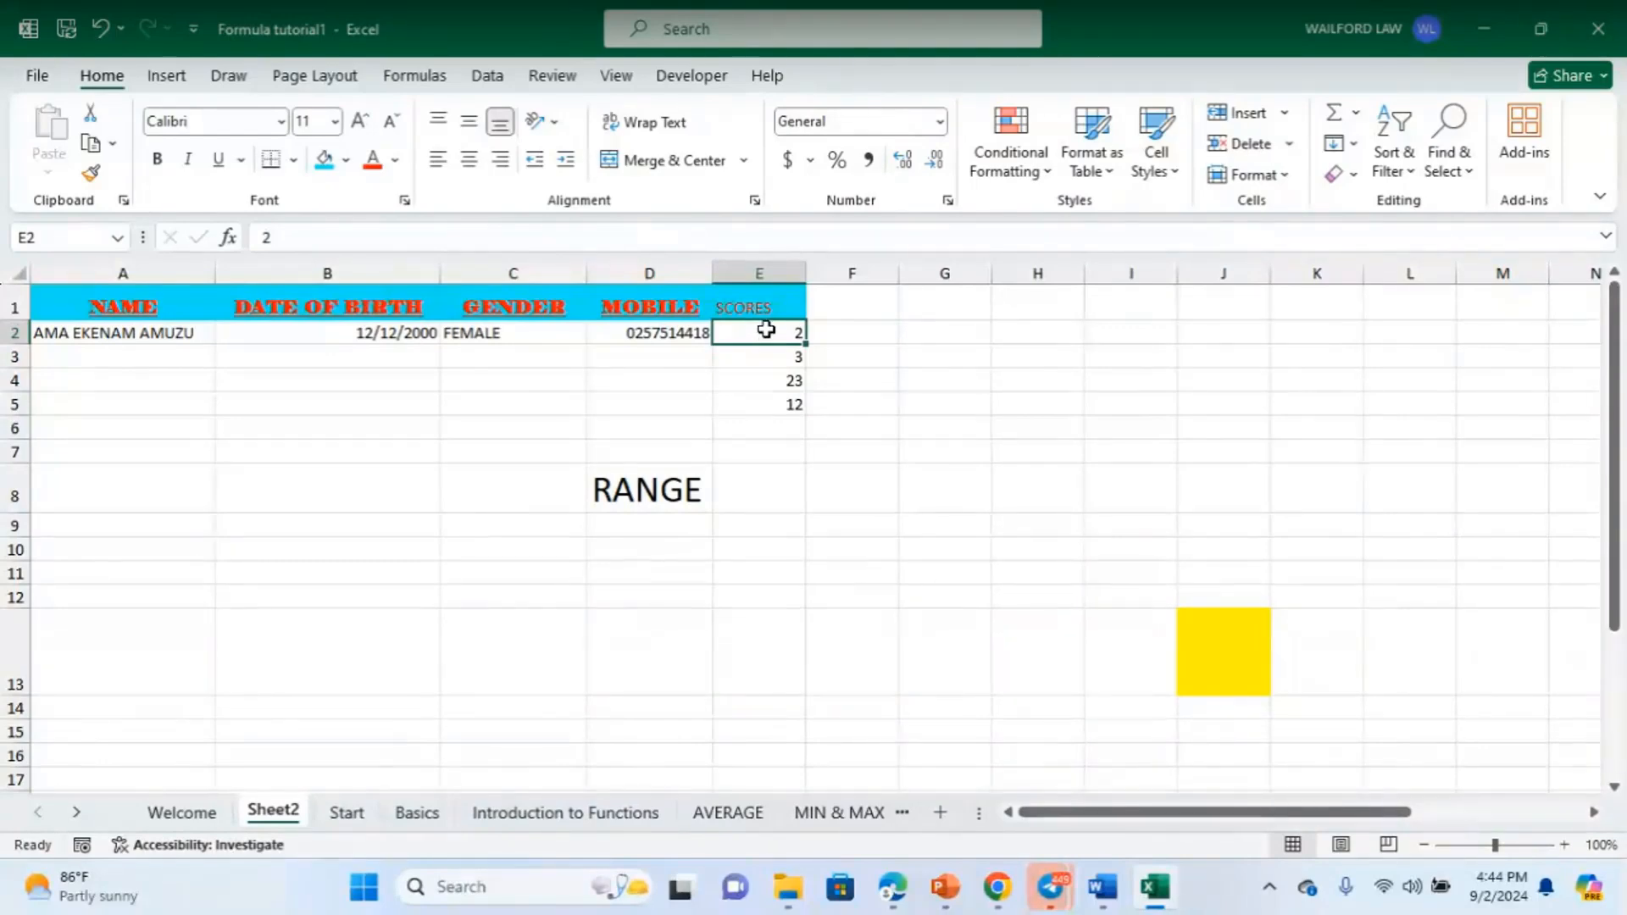
{"action": "left_click_drag", "start_coordinate": [761, 336], "coordinate": [768, 401]}
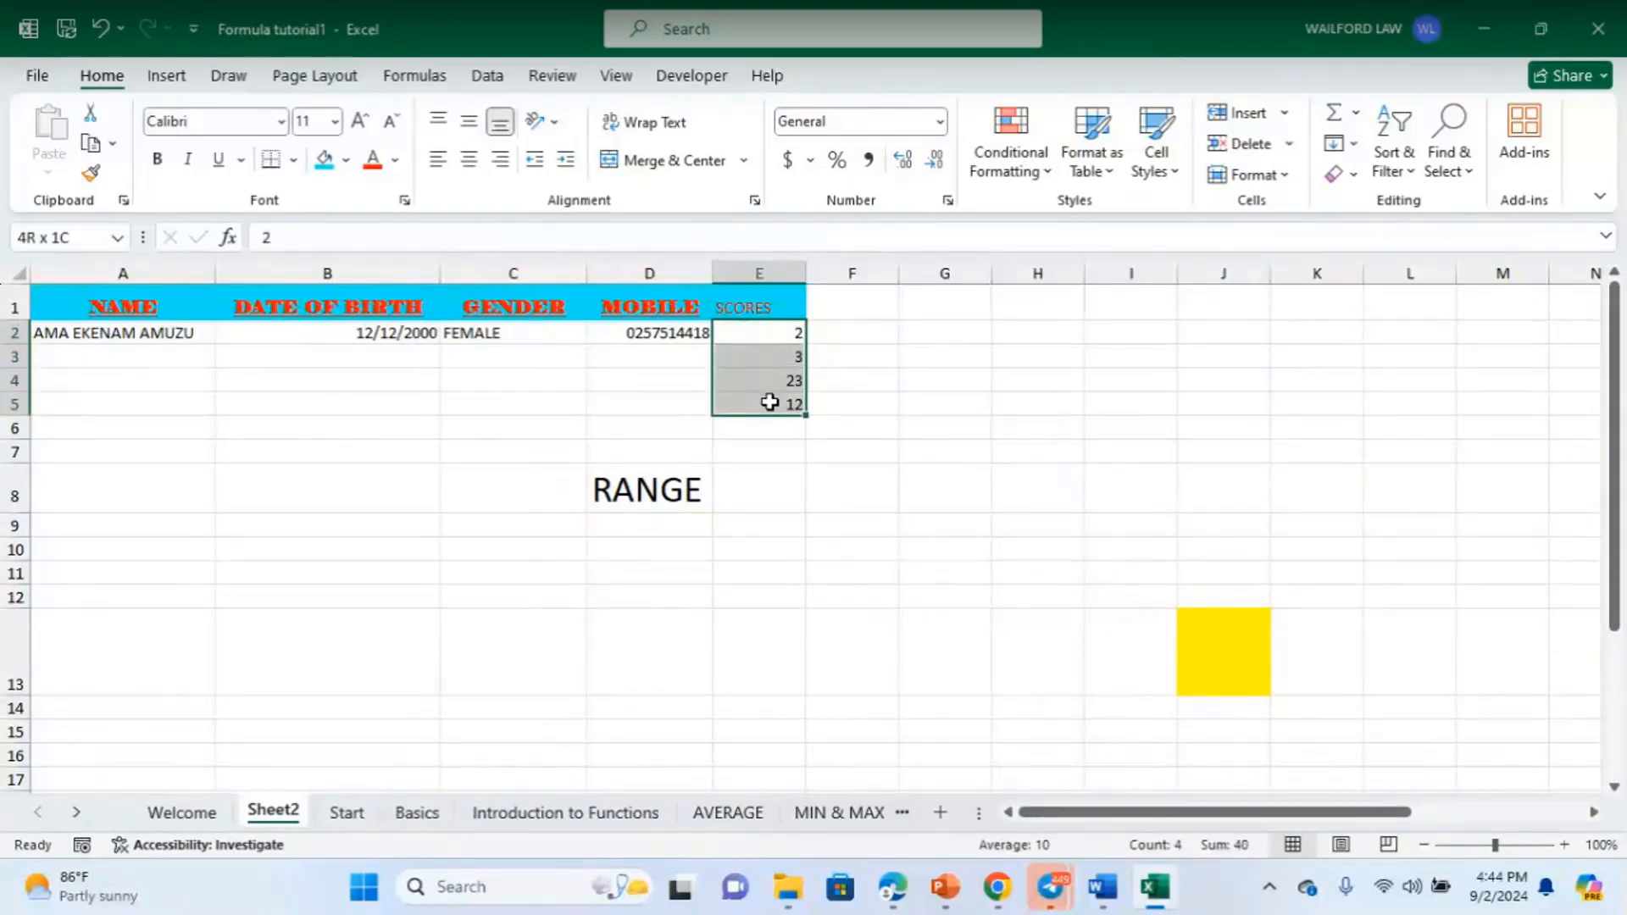
{"action": "left_click_drag", "start_coordinate": [769, 403], "coordinate": [770, 401]}
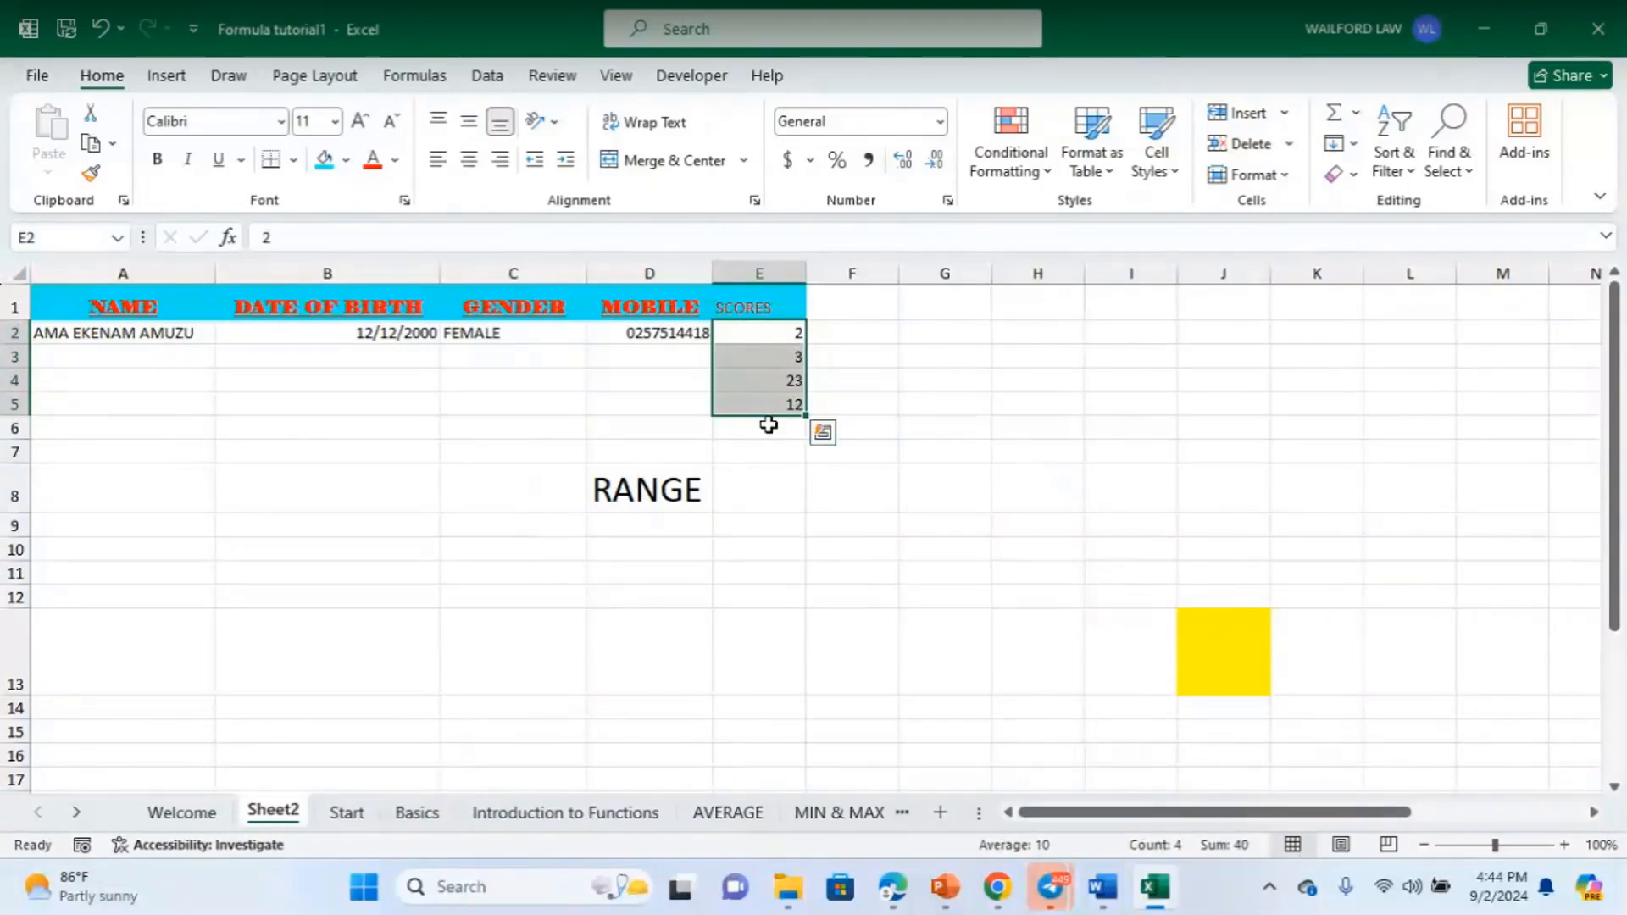
{"action": "left_click", "coordinate": [766, 426]}
{"action": "left_click", "coordinate": [764, 328]}
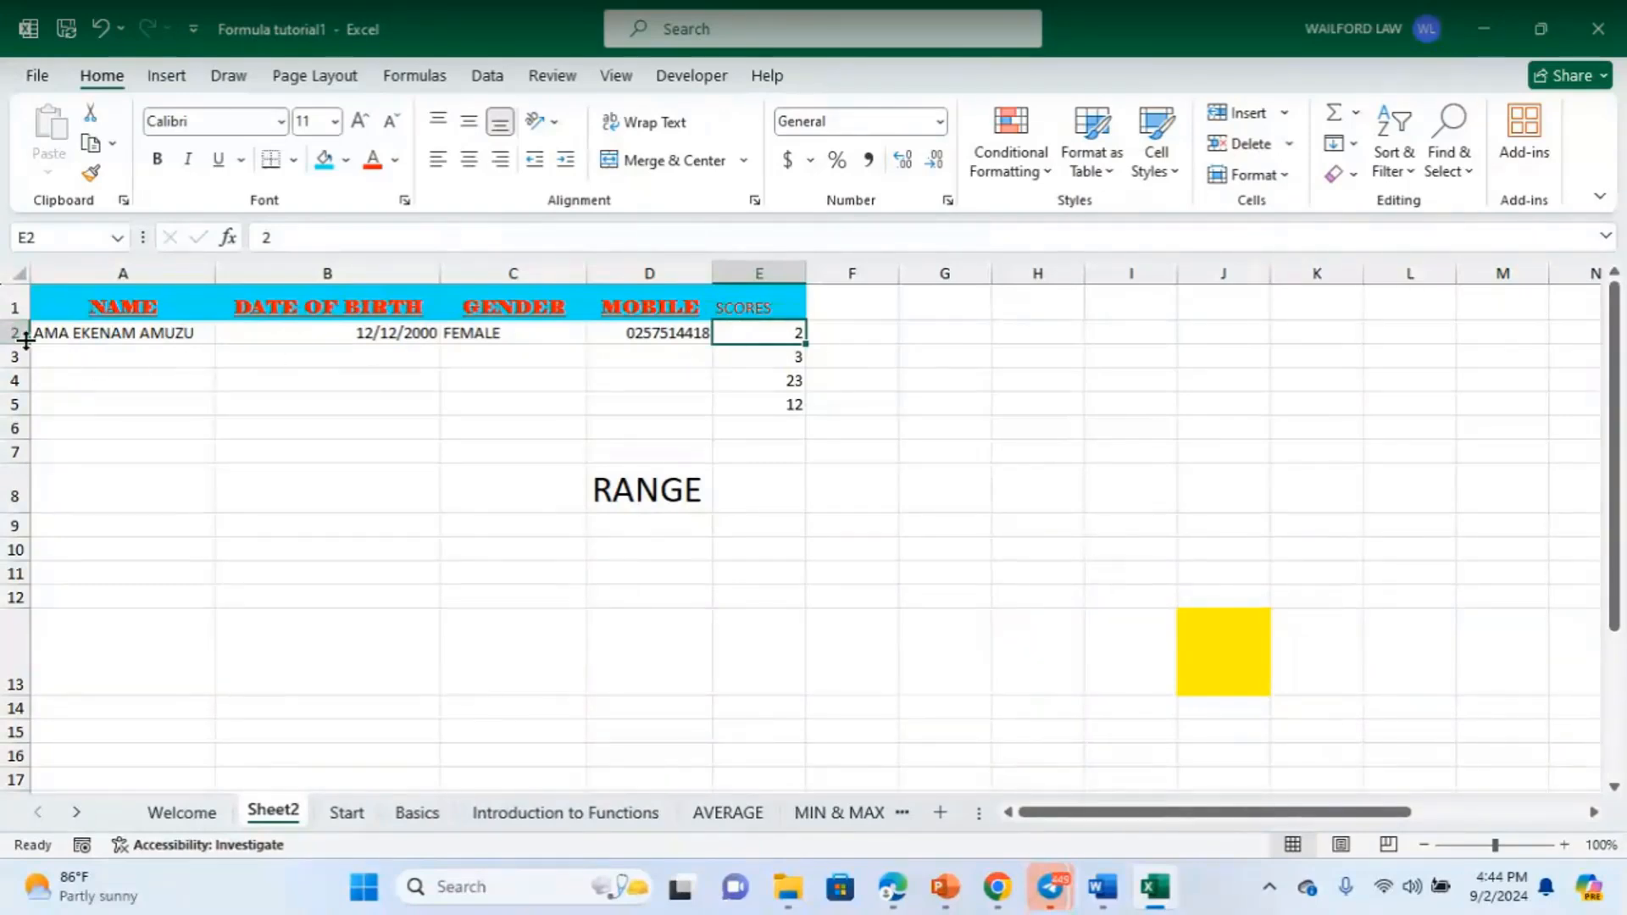
{"action": "left_click", "coordinate": [12, 405]}
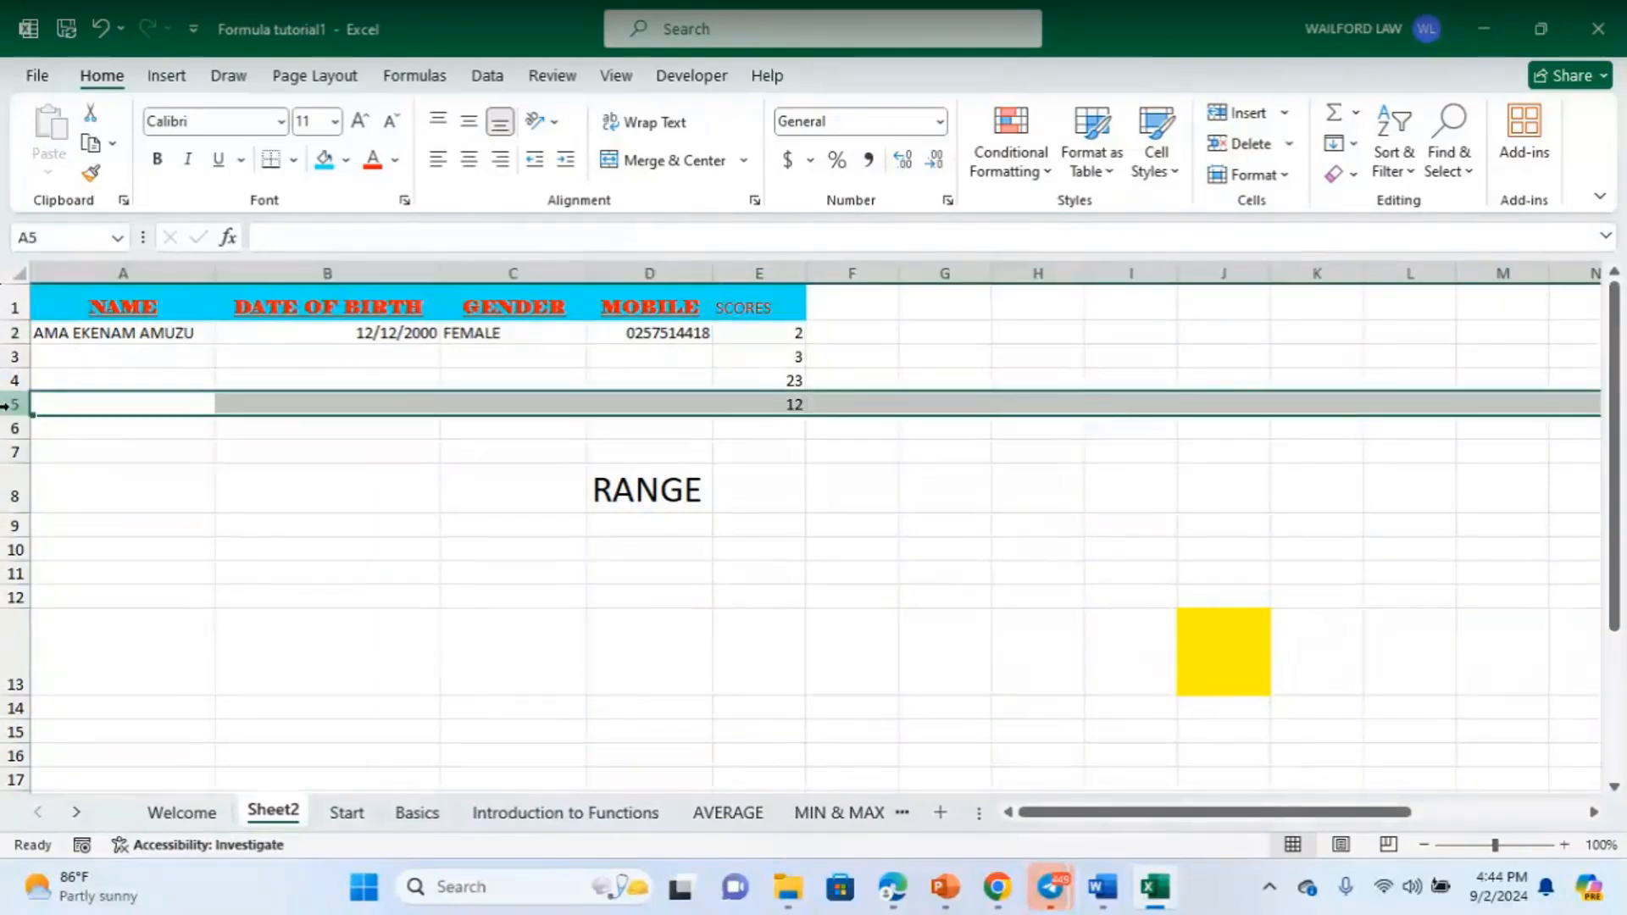
{"action": "left_click", "coordinate": [774, 273]}
{"action": "left_click", "coordinate": [869, 405]}
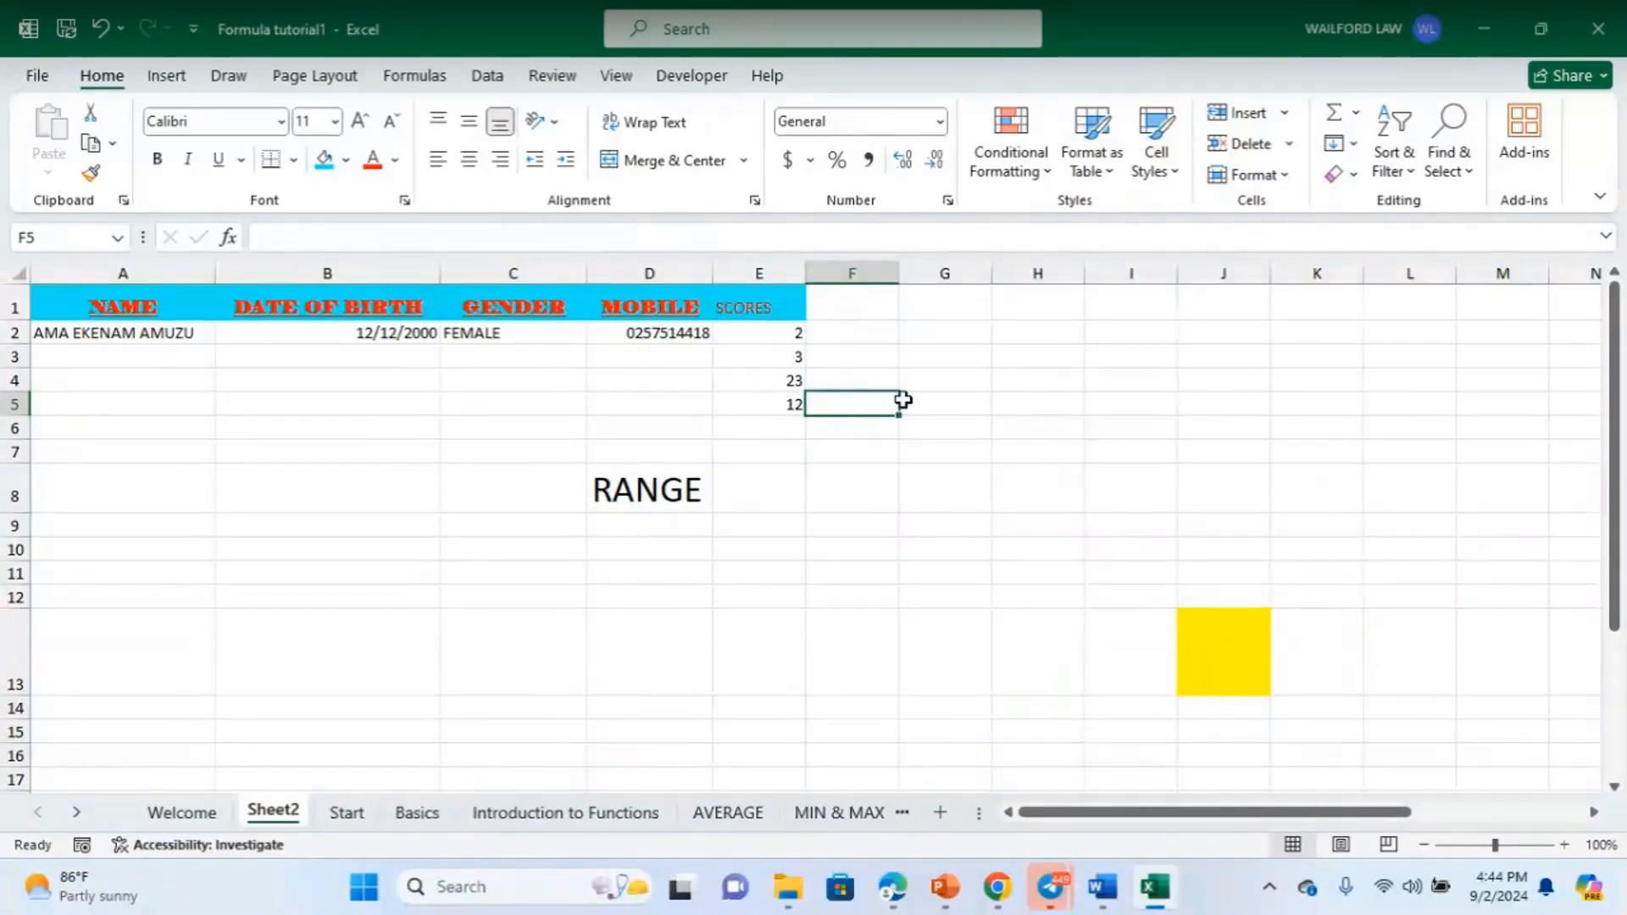
- Enter plain text E2 in F5, highlight E2:E5, then clear F5's text for a formula
{"action": "type", "text": "E"}
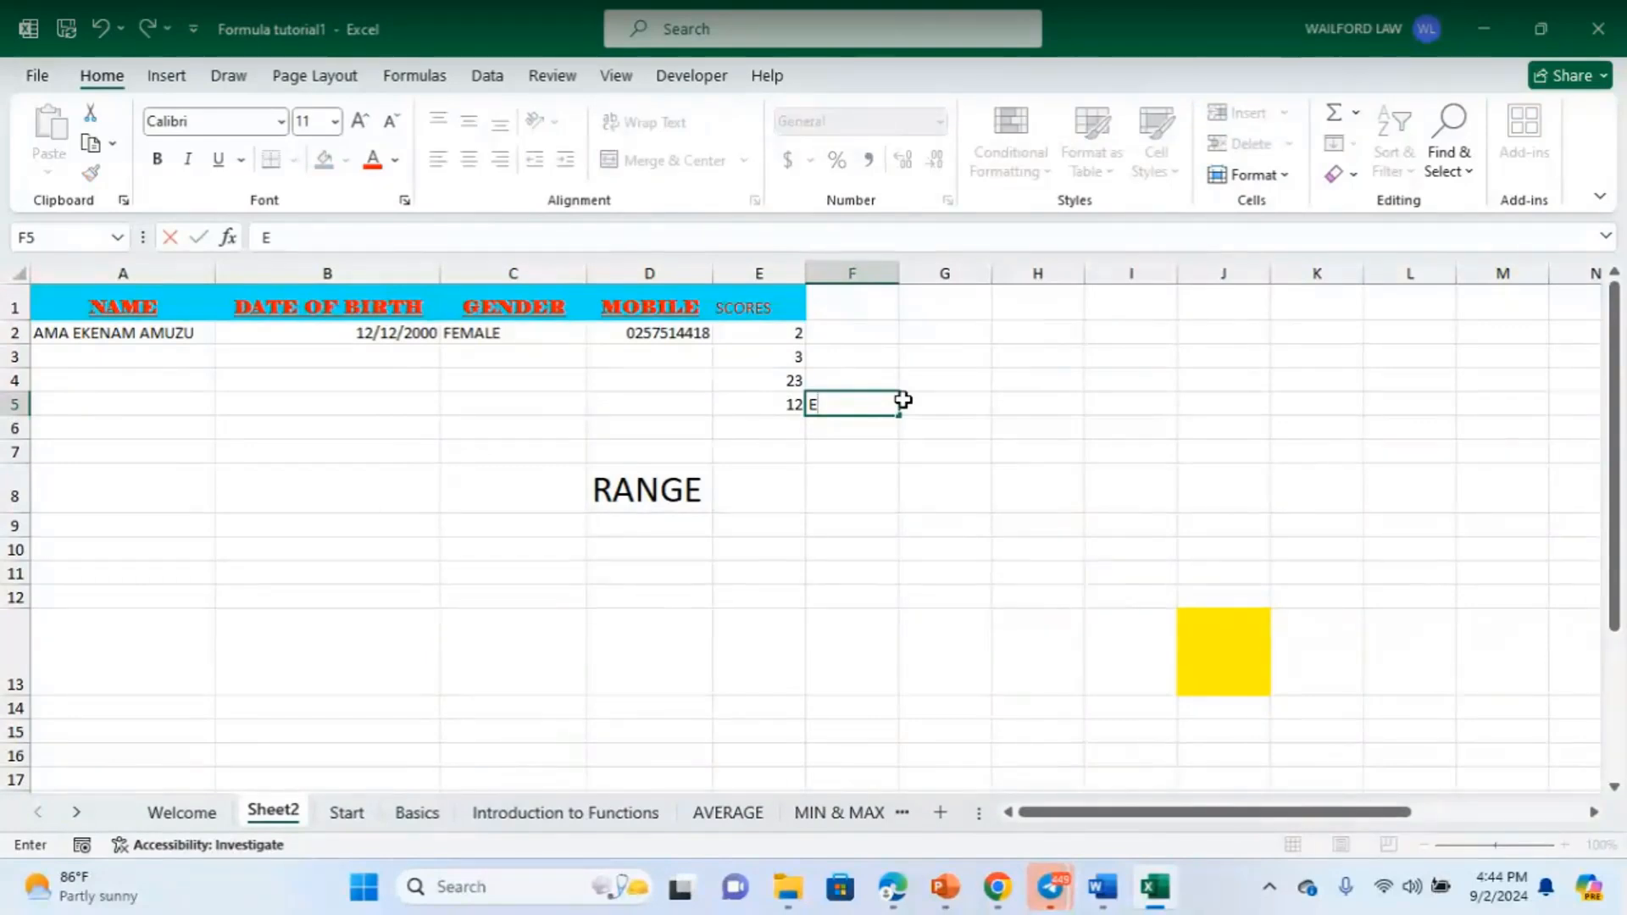
{"action": "type", "text": "2"}
{"action": "left_click_drag", "start_coordinate": [774, 334], "coordinate": [774, 403]}
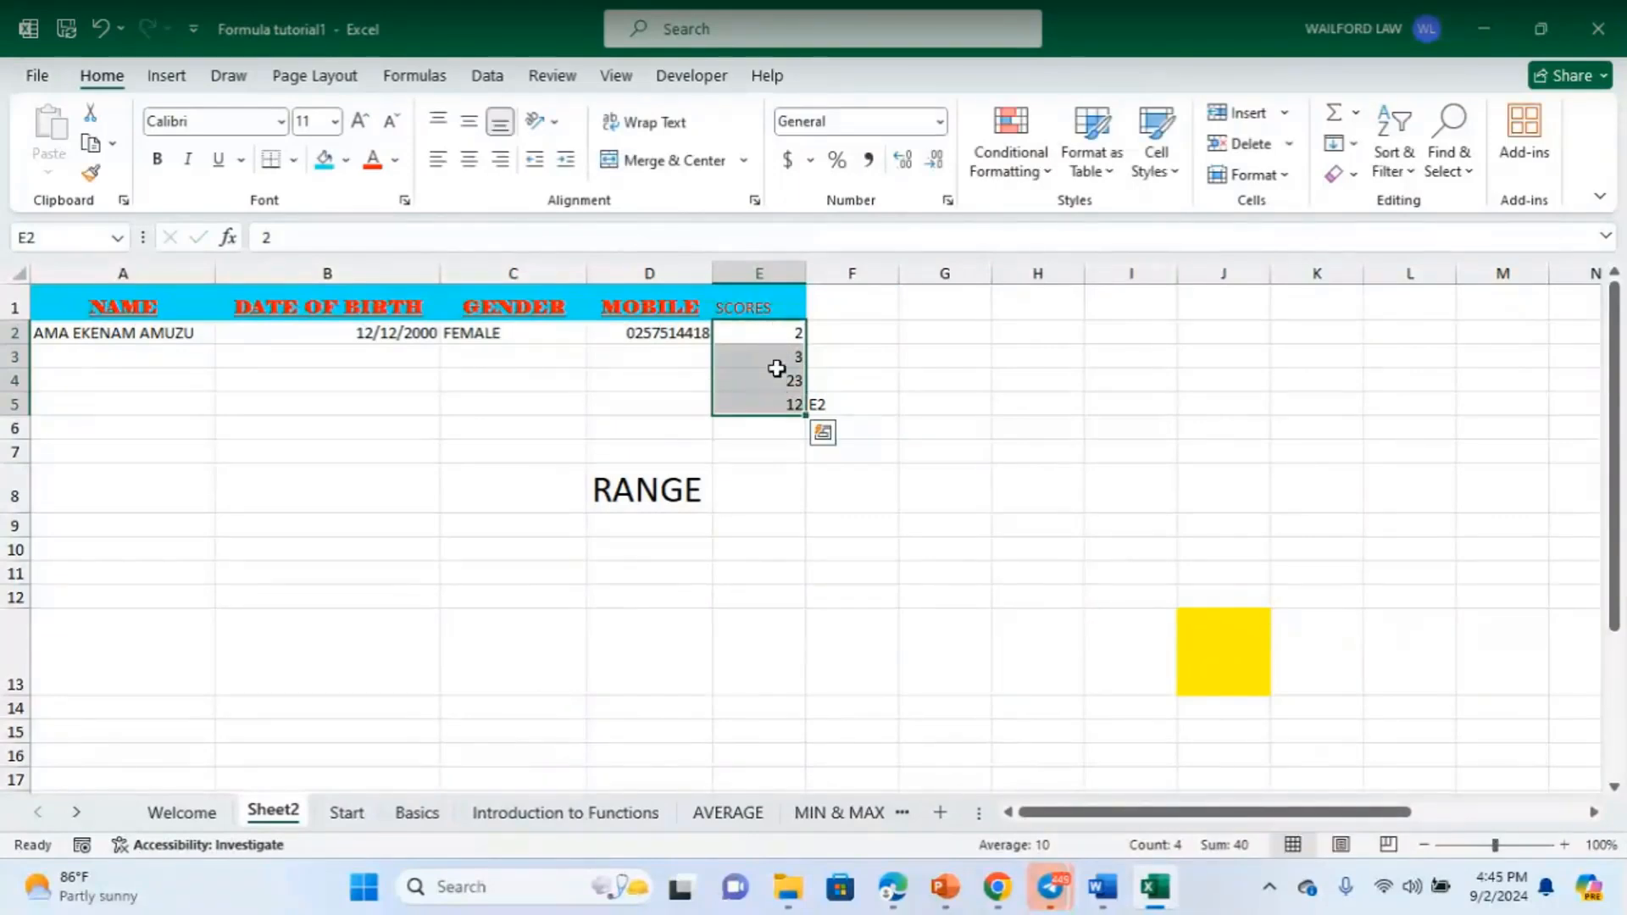
{"action": "left_click", "coordinate": [836, 406]}
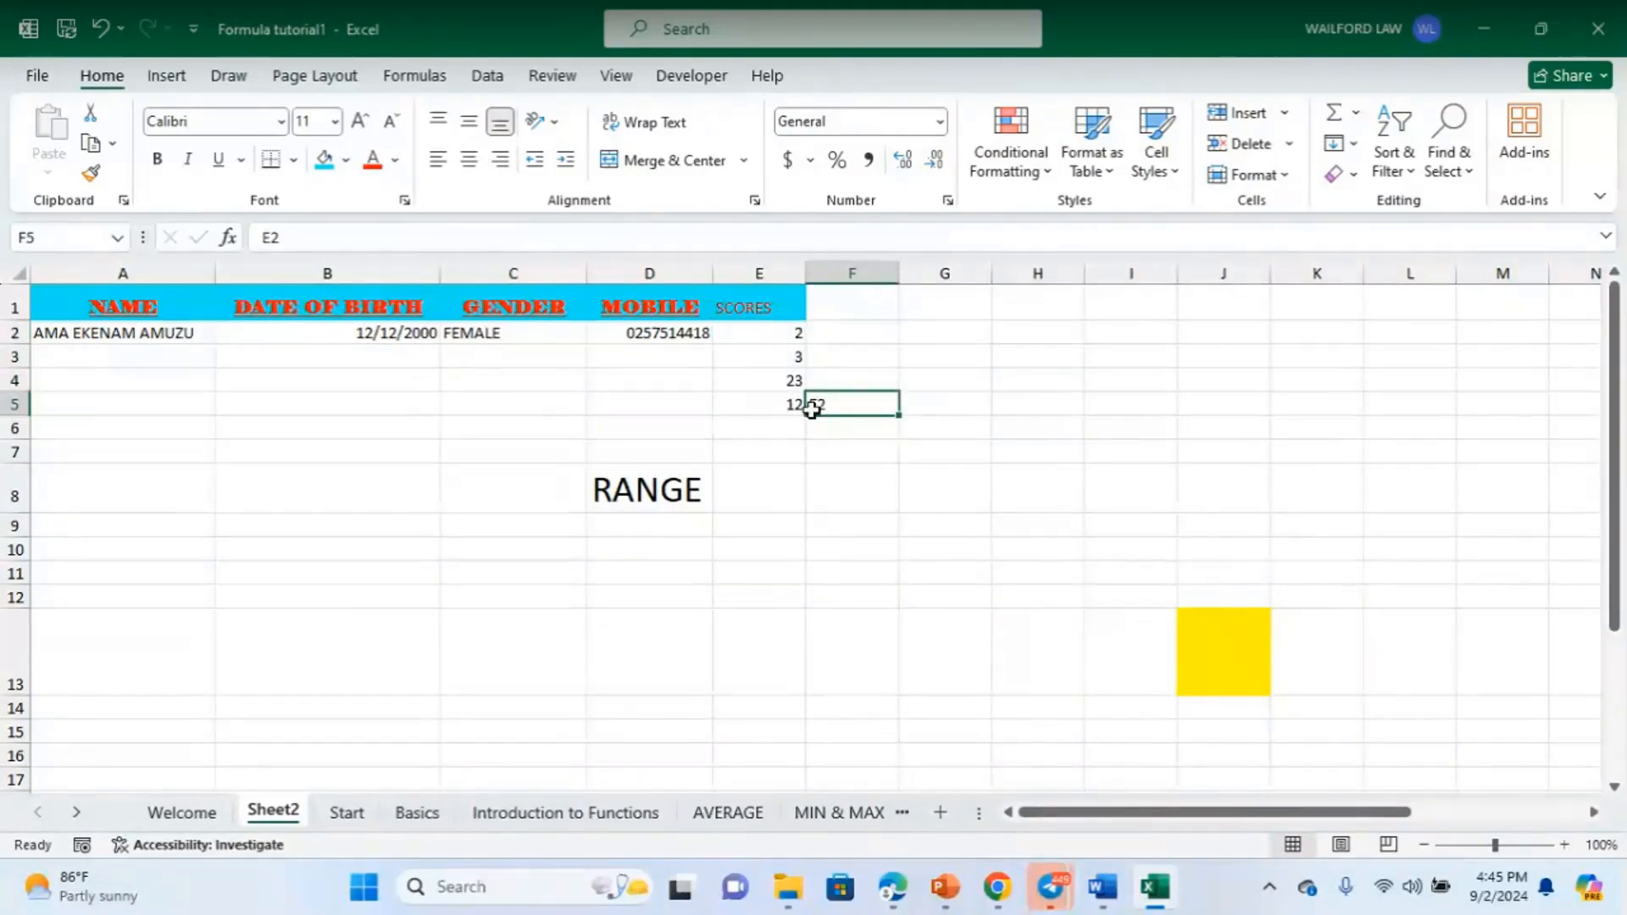
{"action": "double_click", "coordinate": [834, 407]}
{"action": "key", "text": "BackSpace"}
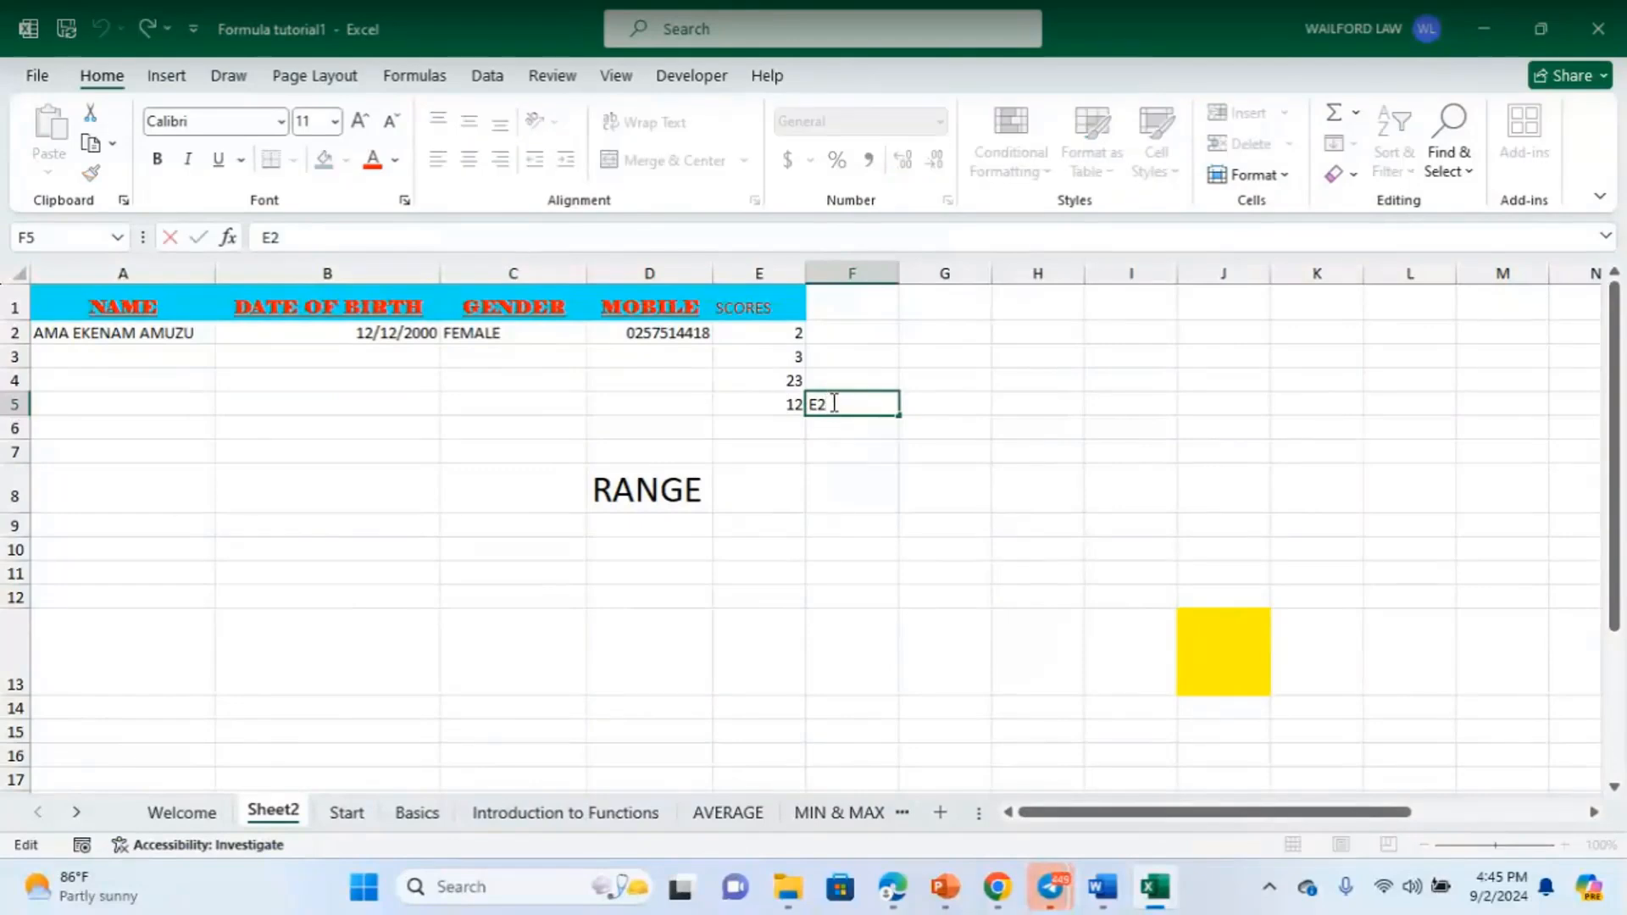
{"action": "key", "text": "BackSpace"}
- Start a =E2:E5 formula in F5, narrow it to =E2, then cancel the entry
{"action": "type", "text": "="}
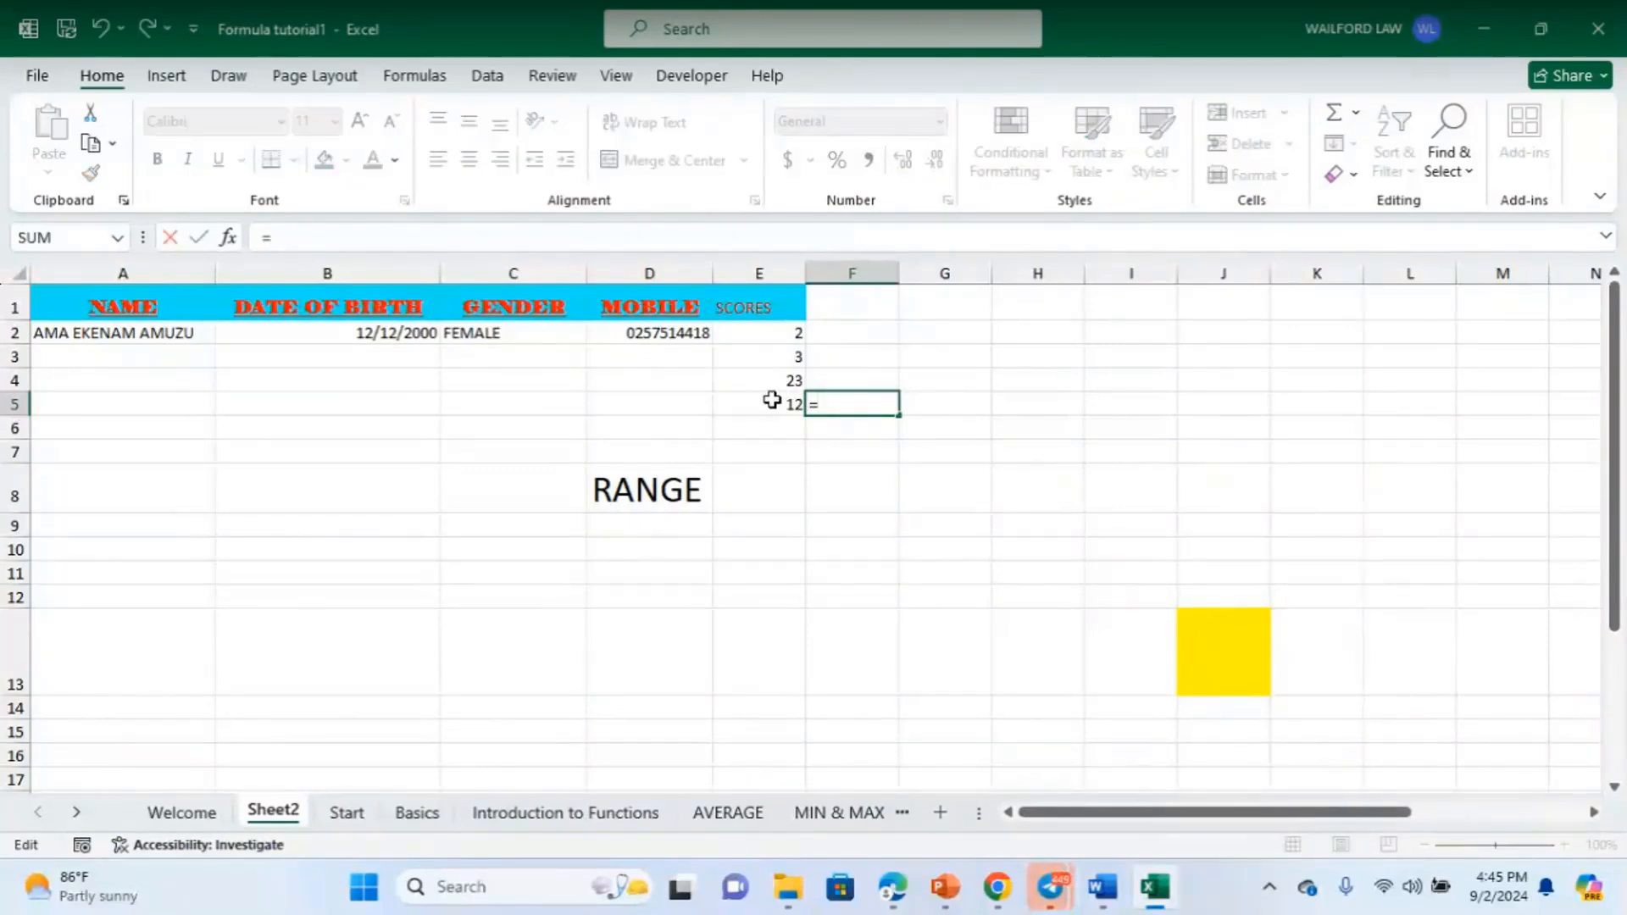
{"action": "left_click_drag", "start_coordinate": [779, 333], "coordinate": [780, 399]}
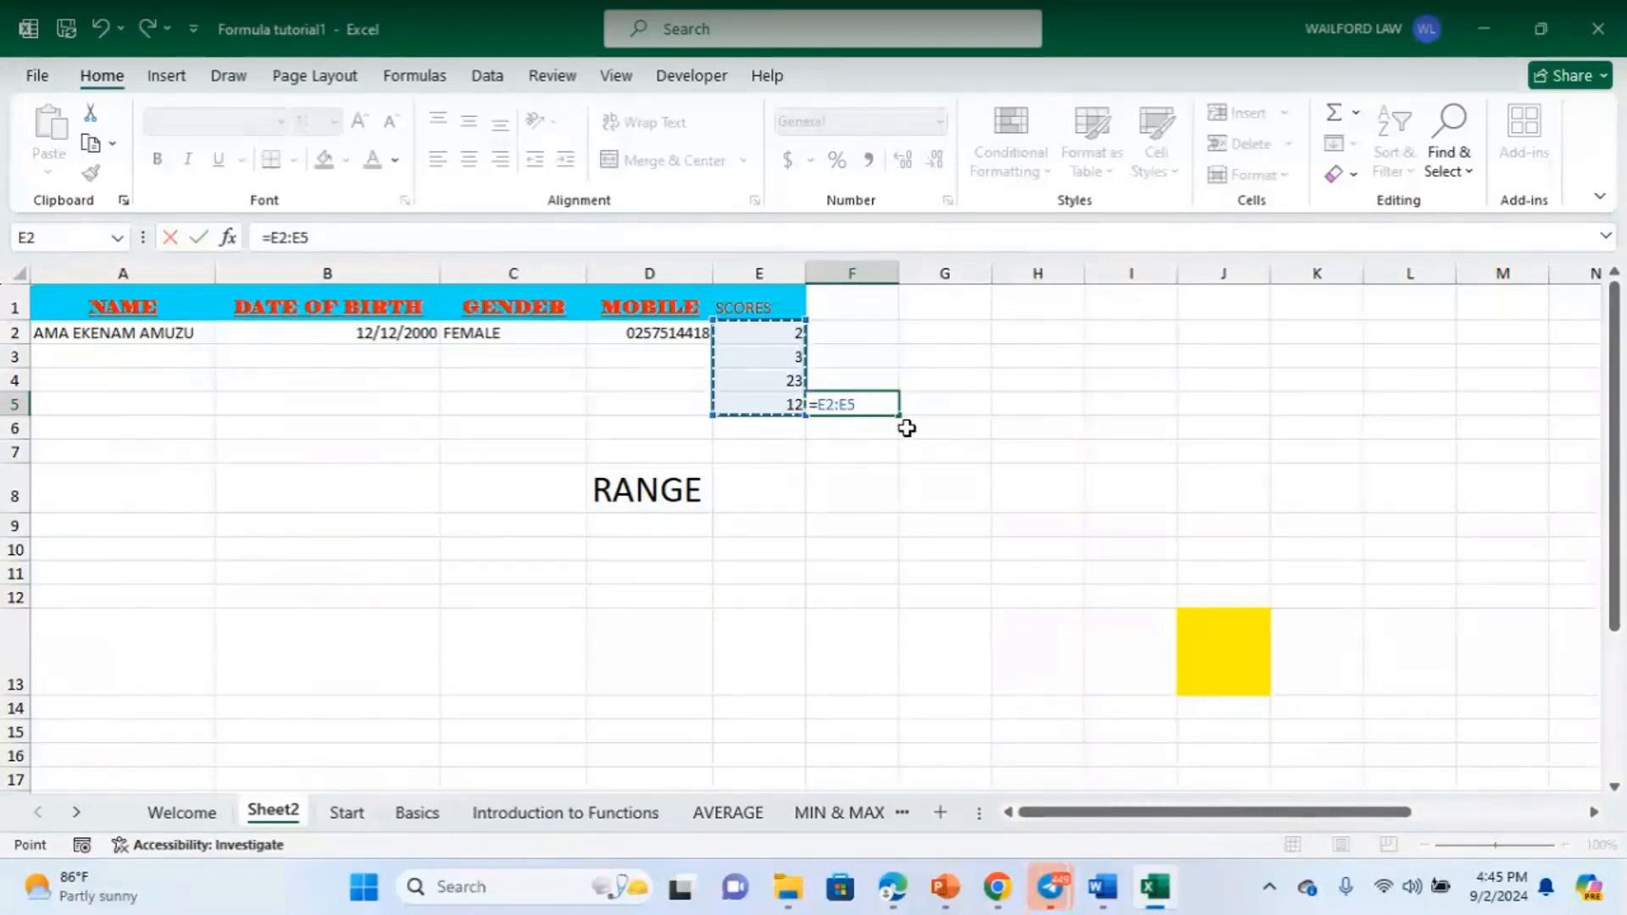
{"action": "left_click", "coordinate": [875, 362]}
{"action": "left_click", "coordinate": [770, 333]}
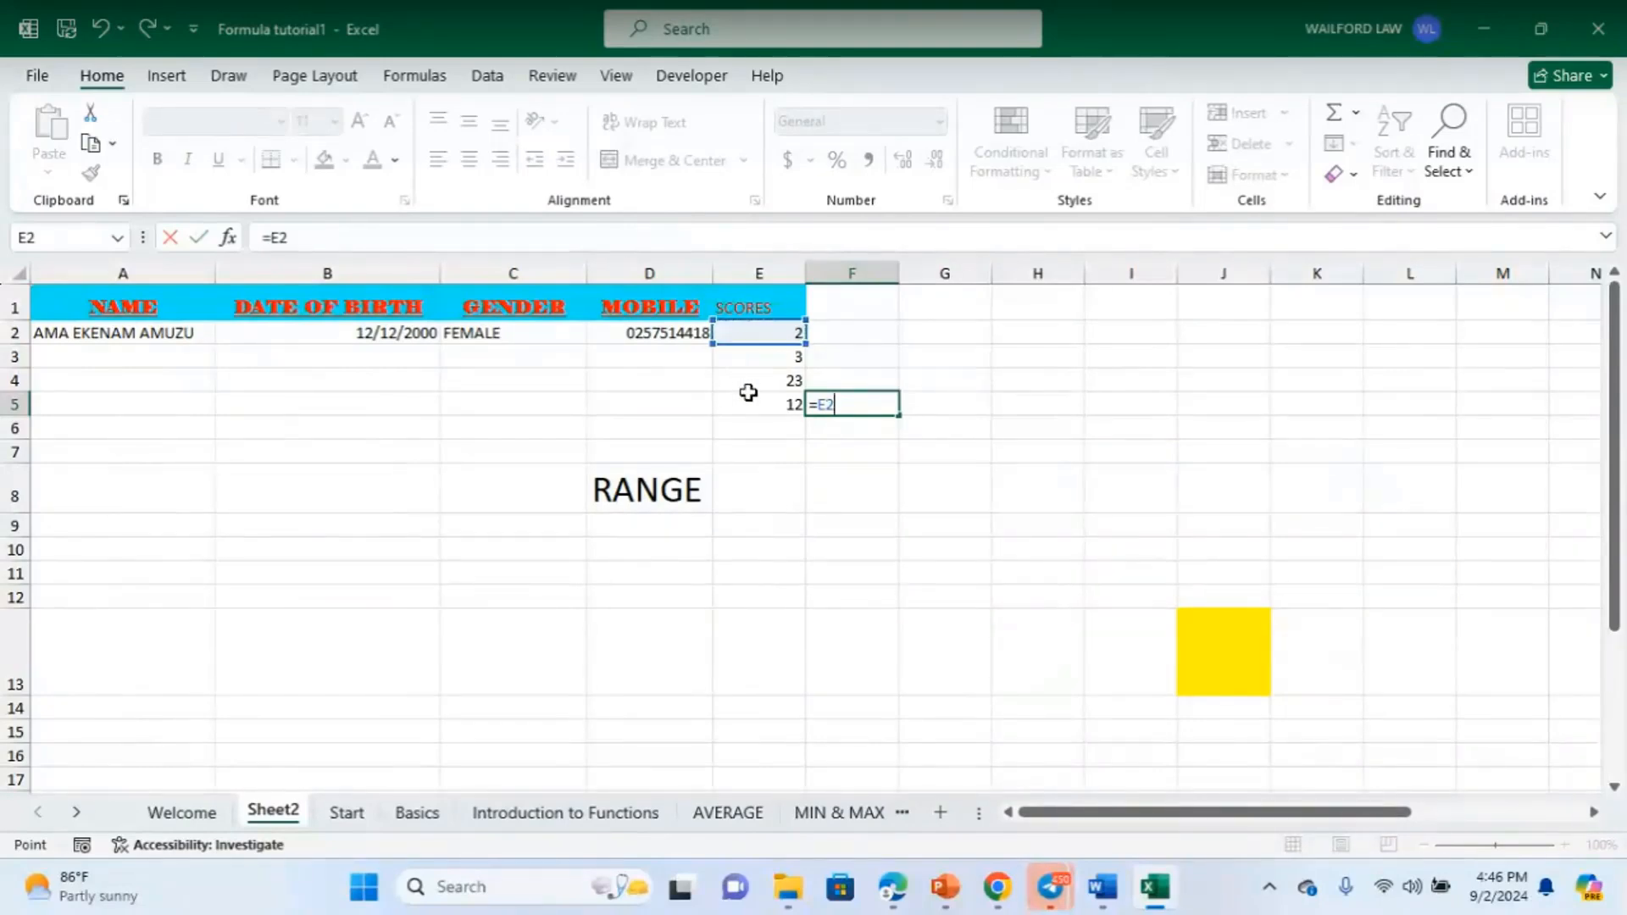
{"action": "key", "text": "Escape"}
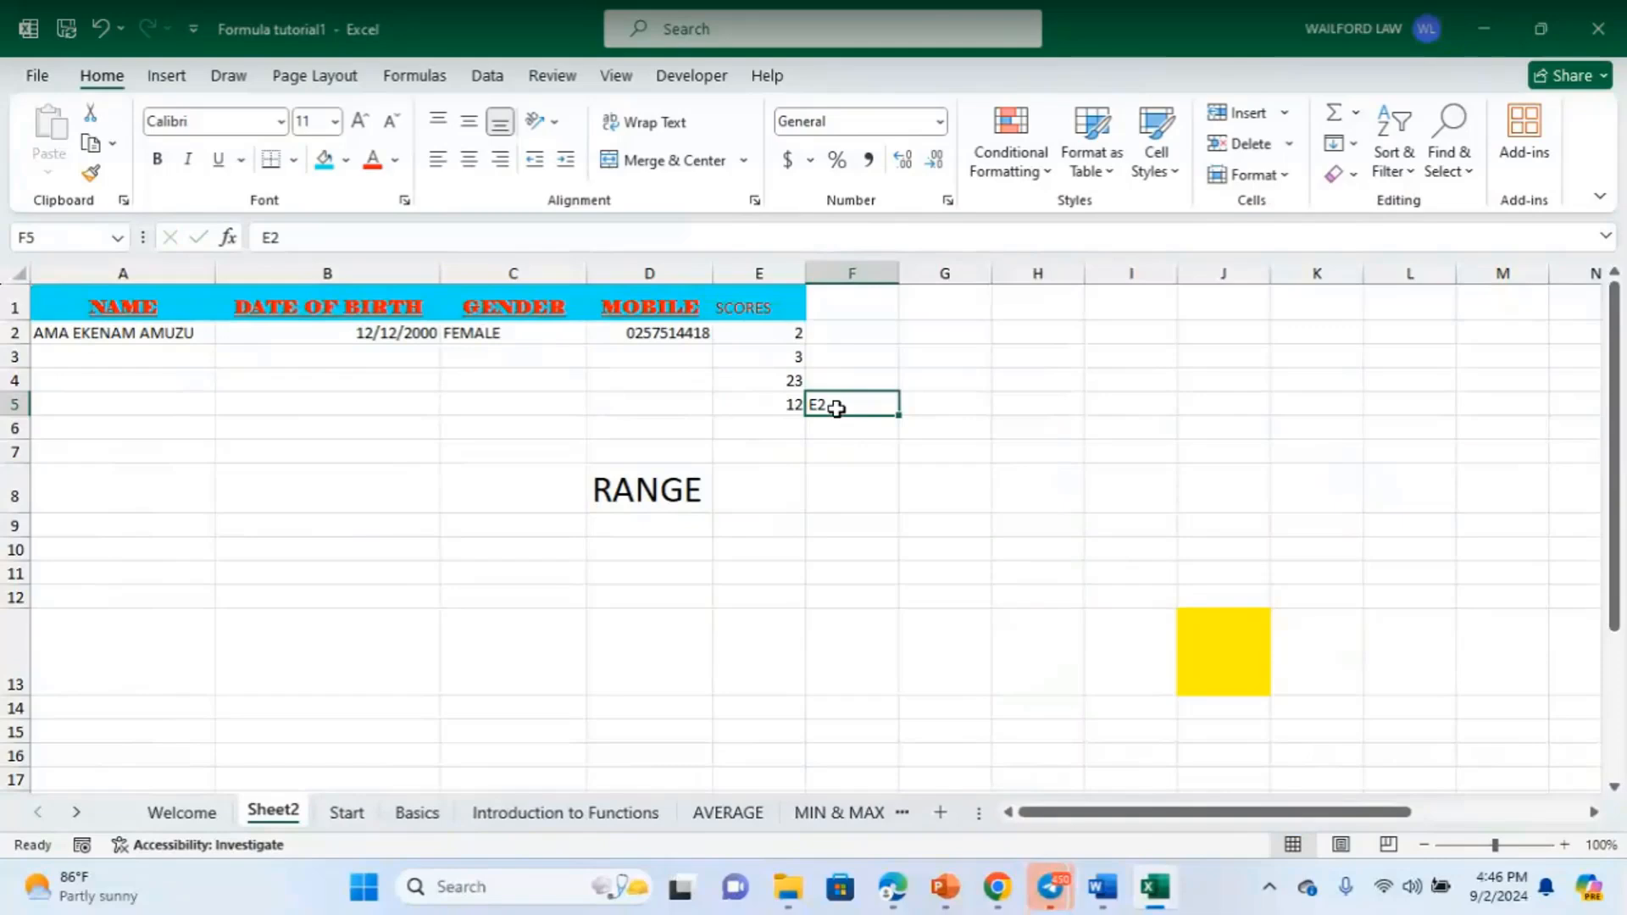
- Delete the leftover E2 text from F5 so the cell is empty
{"action": "left_click", "coordinate": [885, 444]}
{"action": "left_click", "coordinate": [845, 402]}
{"action": "key", "text": "BackSpace"}
{"action": "left_click", "coordinate": [908, 494]}
{"action": "left_click", "coordinate": [1034, 528]}
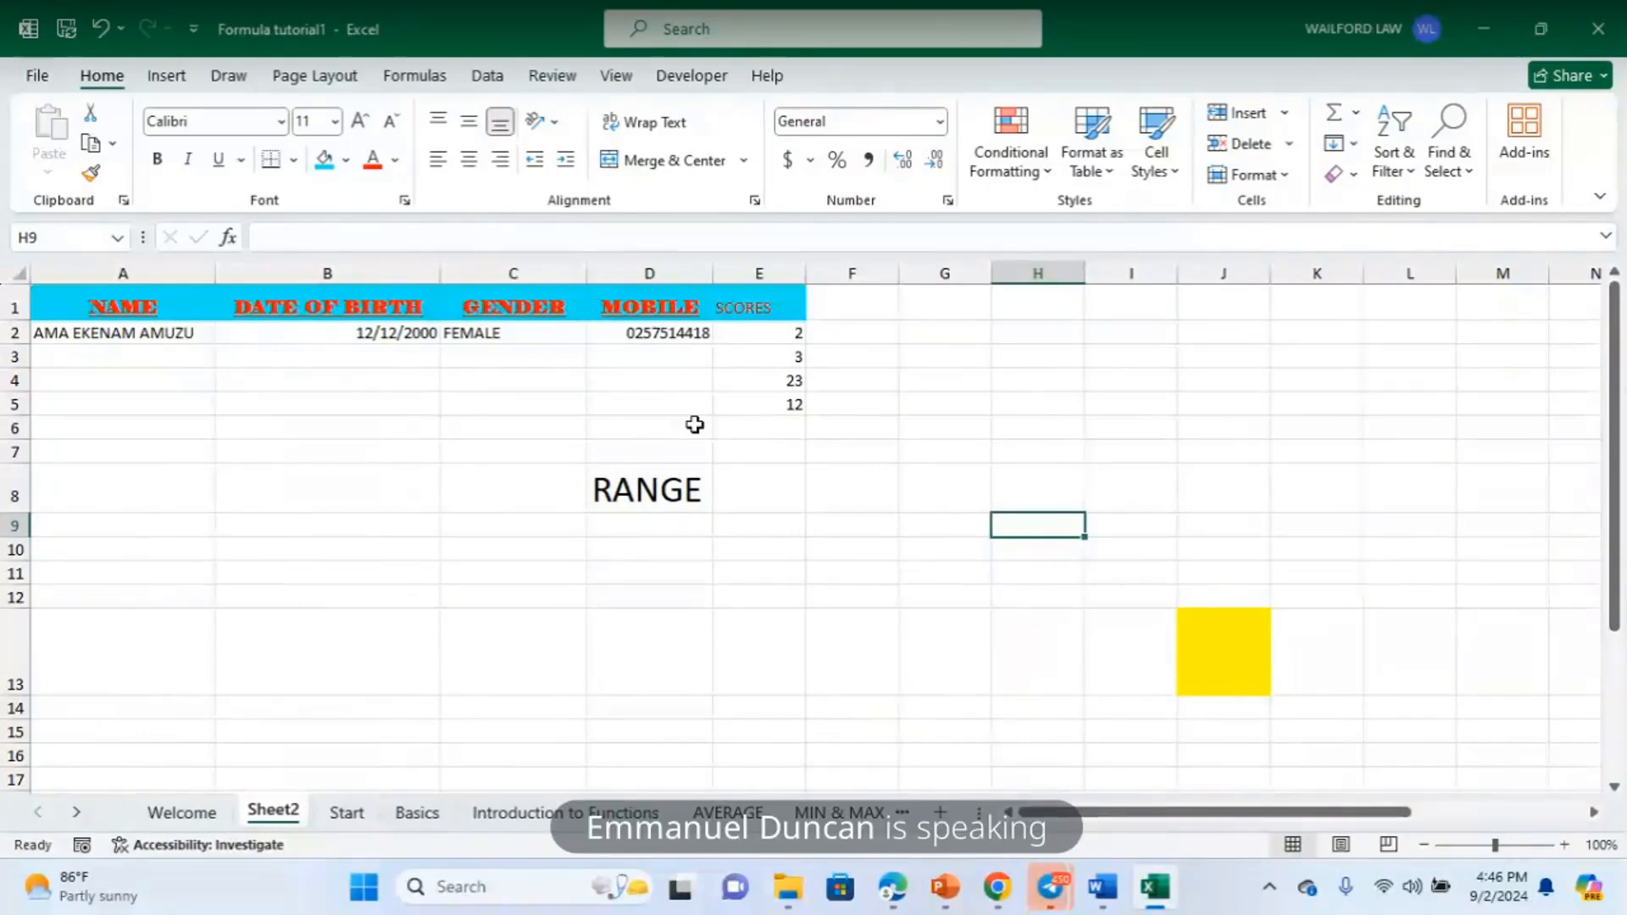
- Step through the scores 2, 3, 23 and 12 in E2:E5 cell by cell
{"action": "left_click", "coordinate": [788, 430]}
{"action": "left_click", "coordinate": [770, 374]}
{"action": "left_click", "coordinate": [778, 327]}
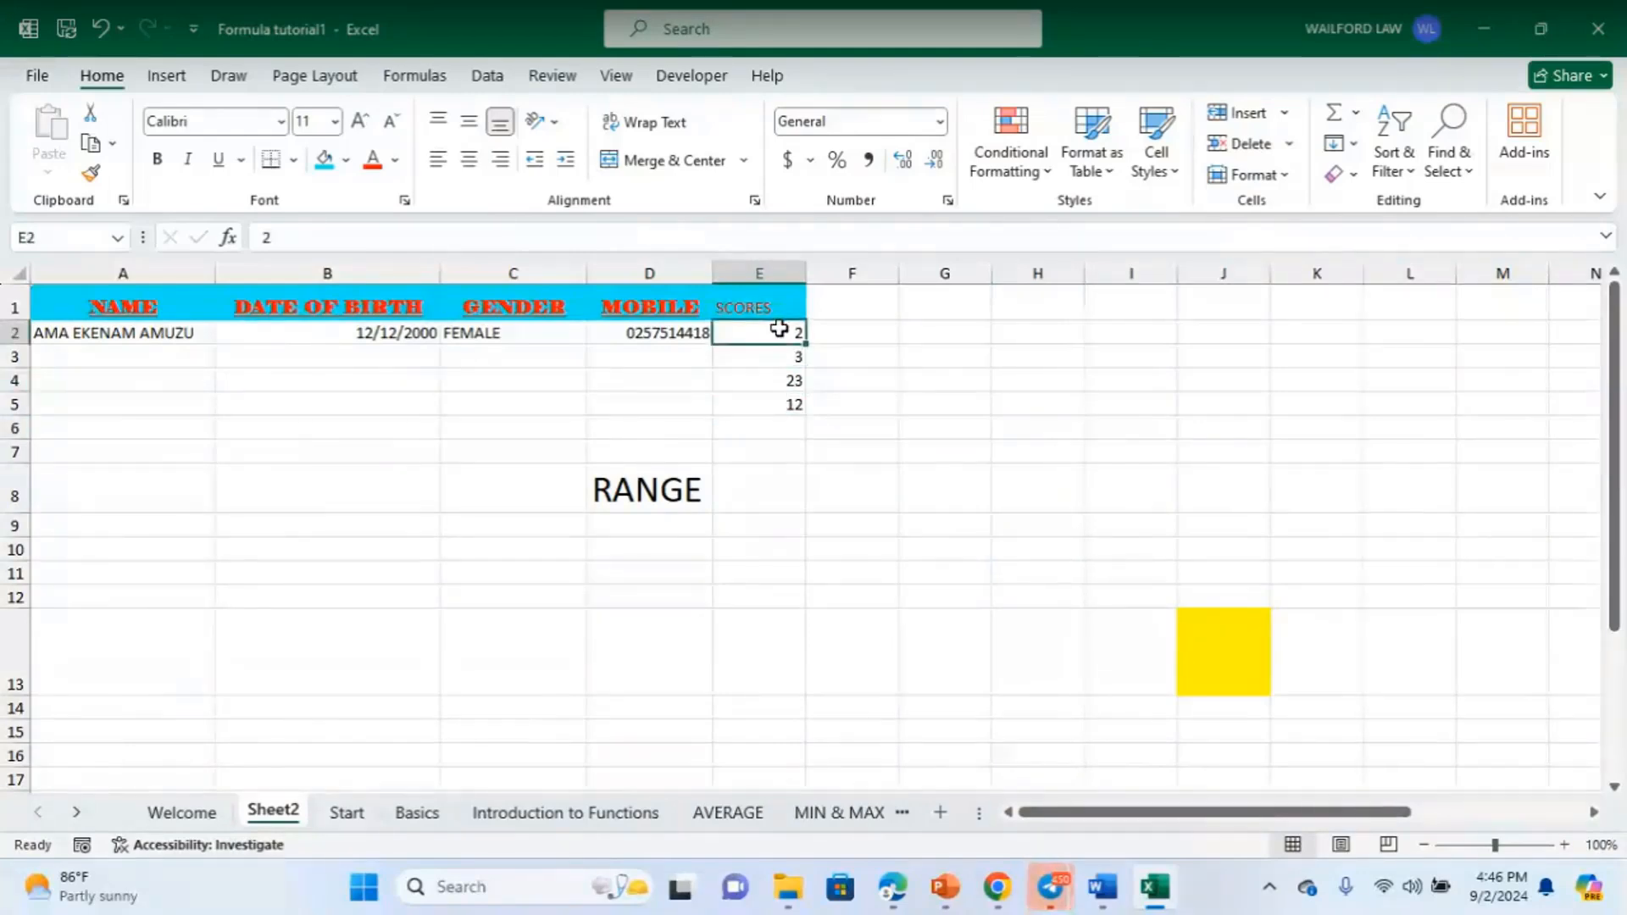
{"action": "left_click", "coordinate": [774, 357]}
{"action": "left_click", "coordinate": [769, 380]}
{"action": "left_click", "coordinate": [763, 401]}
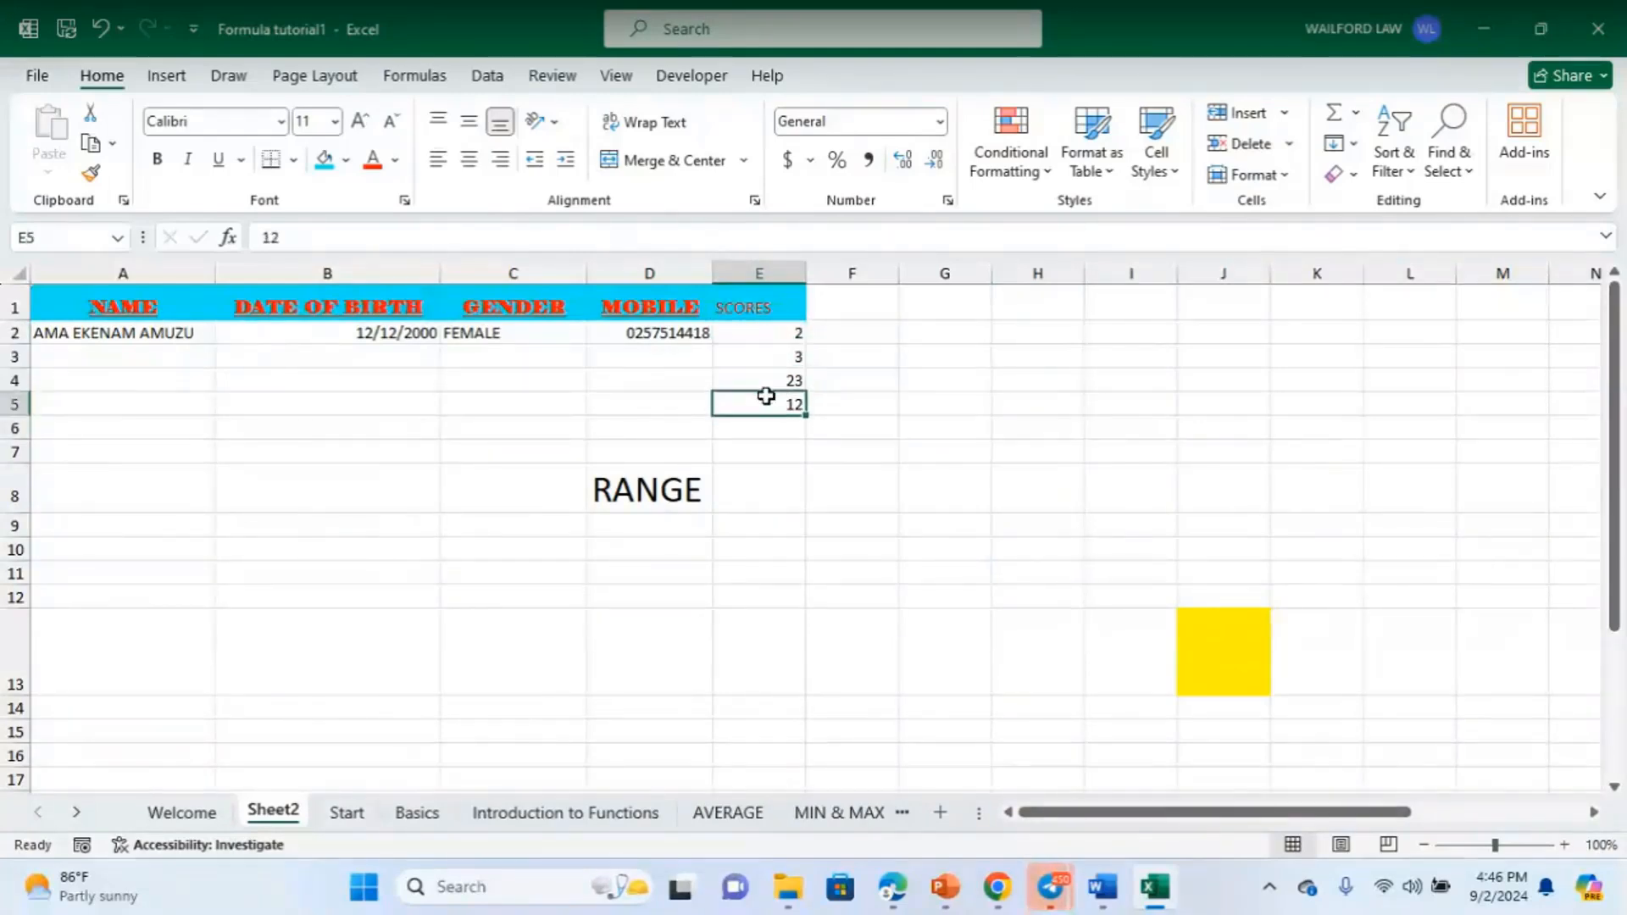
{"action": "left_click", "coordinate": [776, 334]}
{"action": "left_click", "coordinate": [766, 381]}
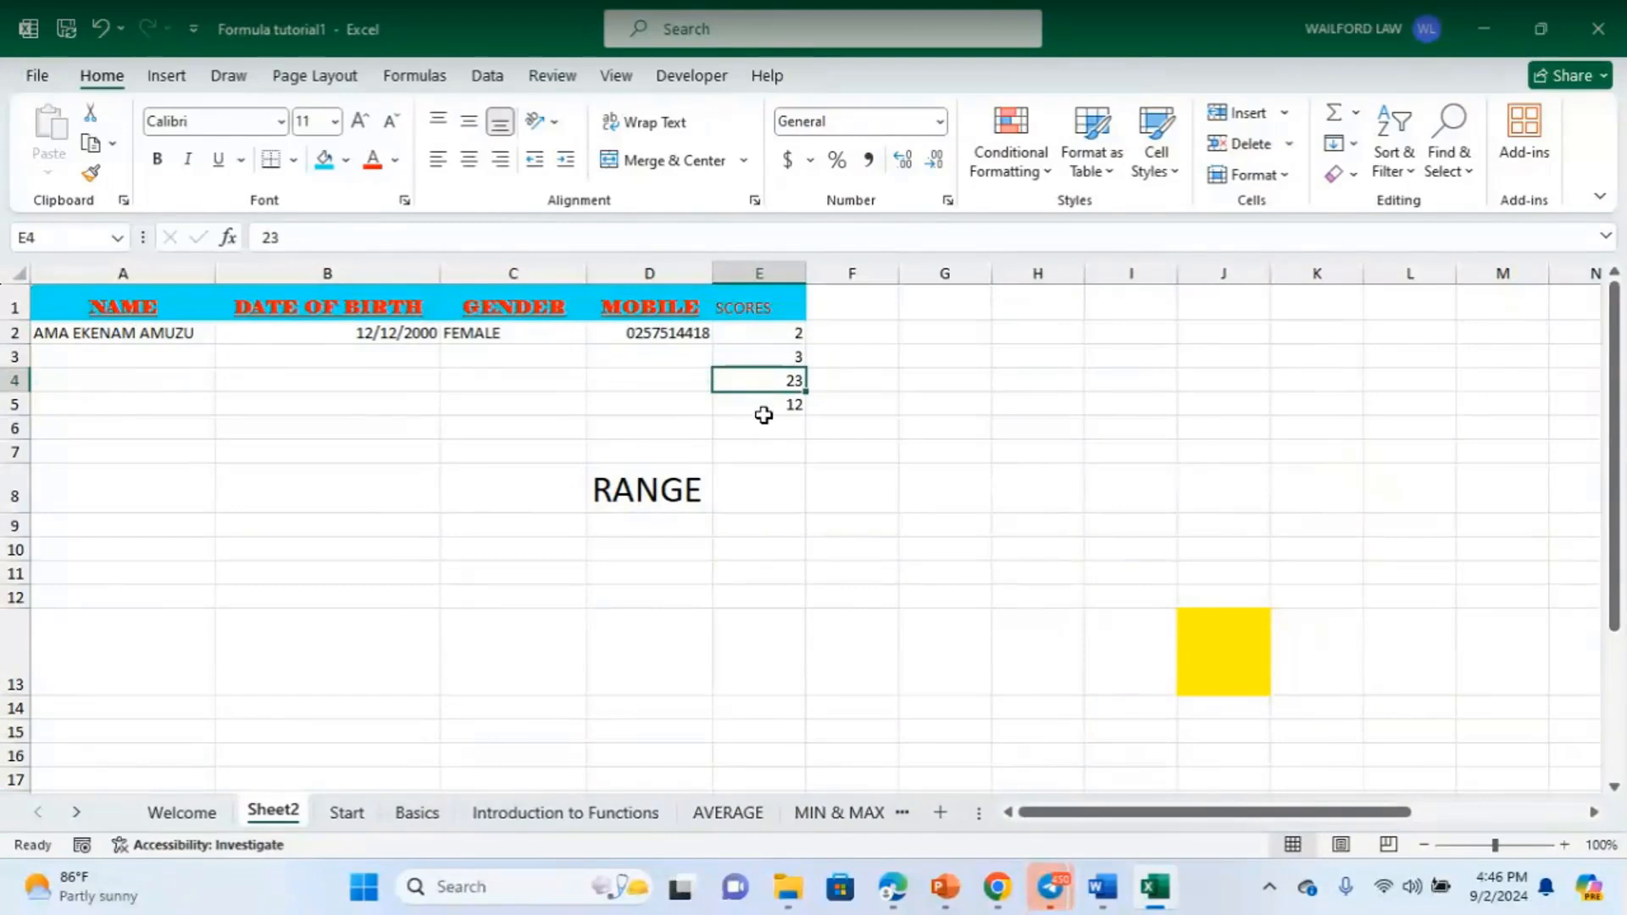
{"action": "left_click", "coordinate": [766, 405]}
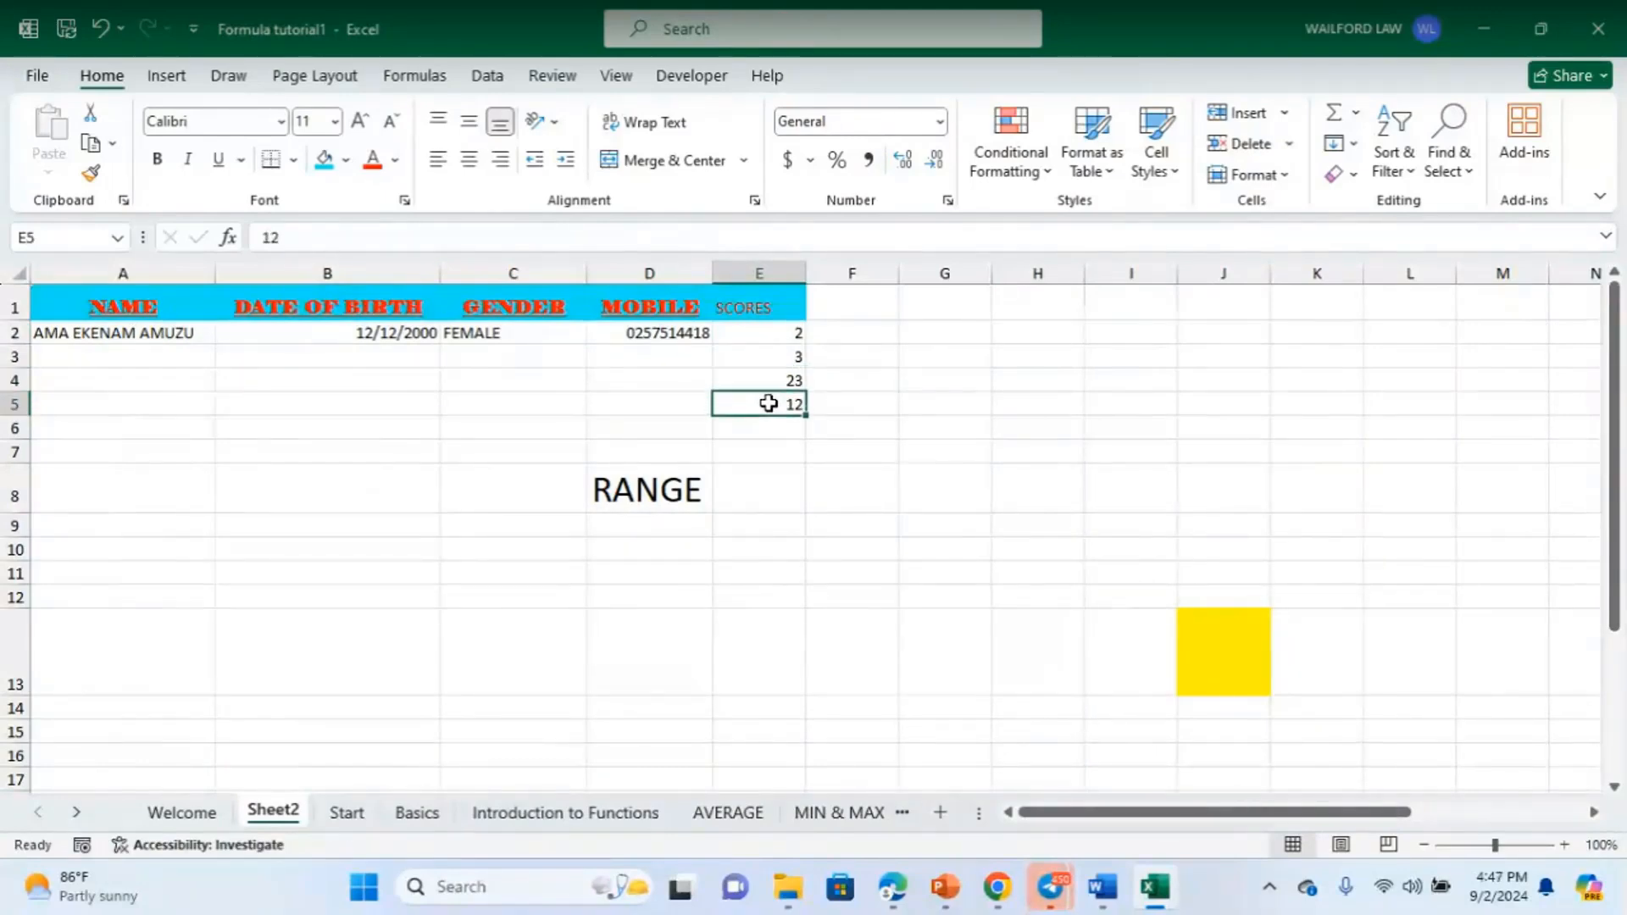
- Switch to the PowerPoint training slides, then to the EXCEL VBA TRAINING PLATFORM Telegram chat
{"action": "mouse_move", "coordinate": [946, 886]}
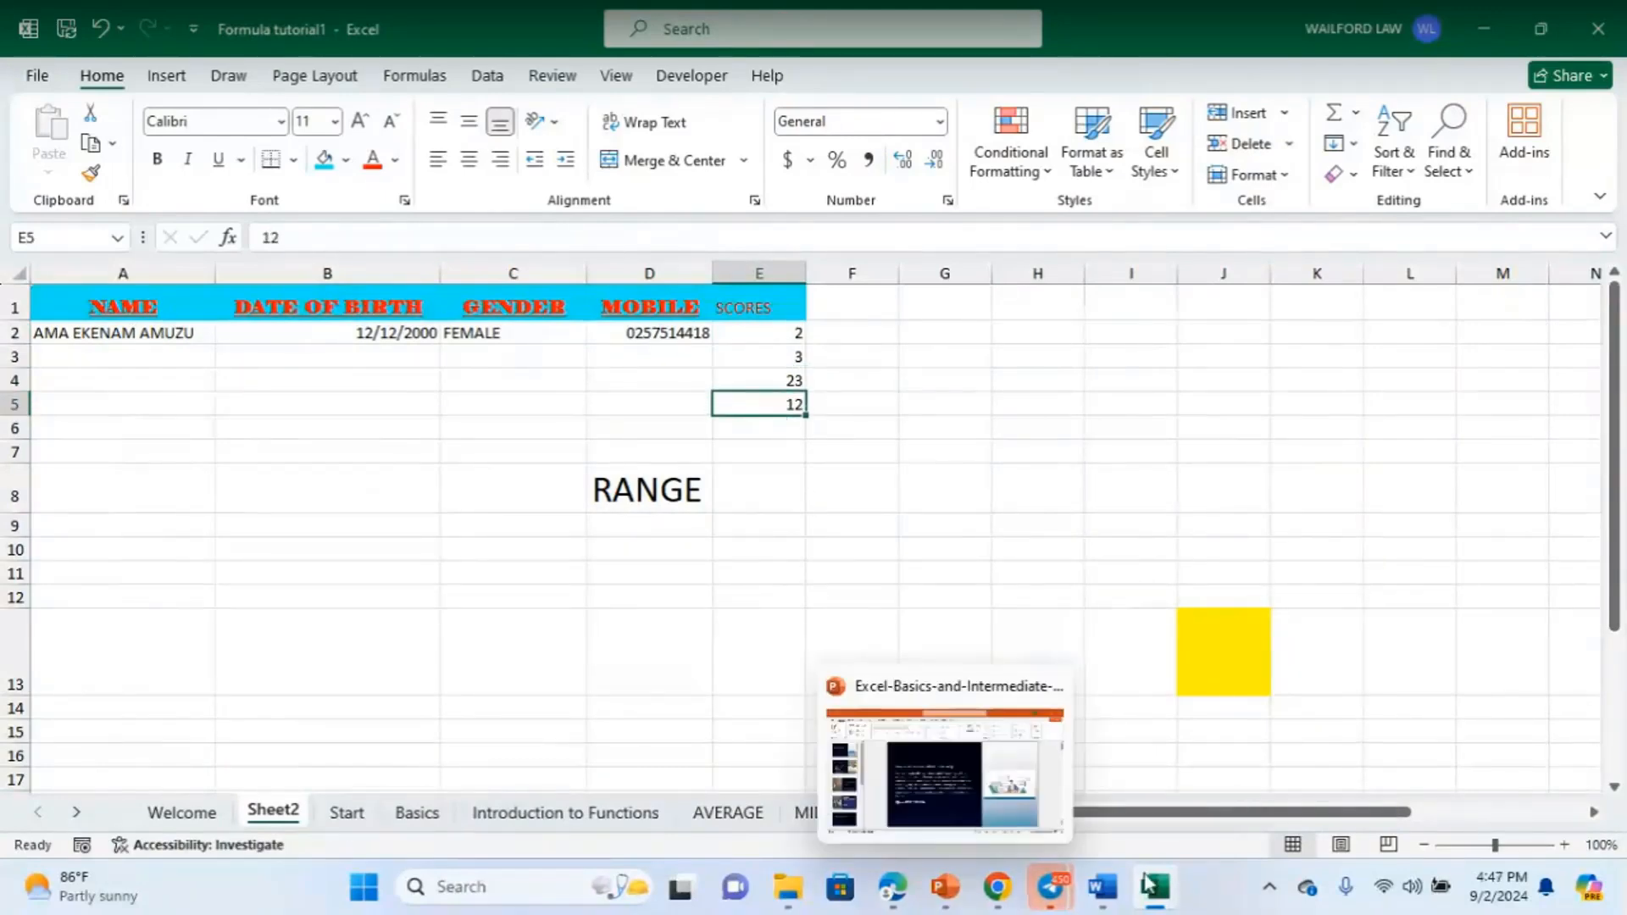
{"action": "left_click", "coordinate": [924, 783]}
{"action": "mouse_move", "coordinate": [1051, 905]}
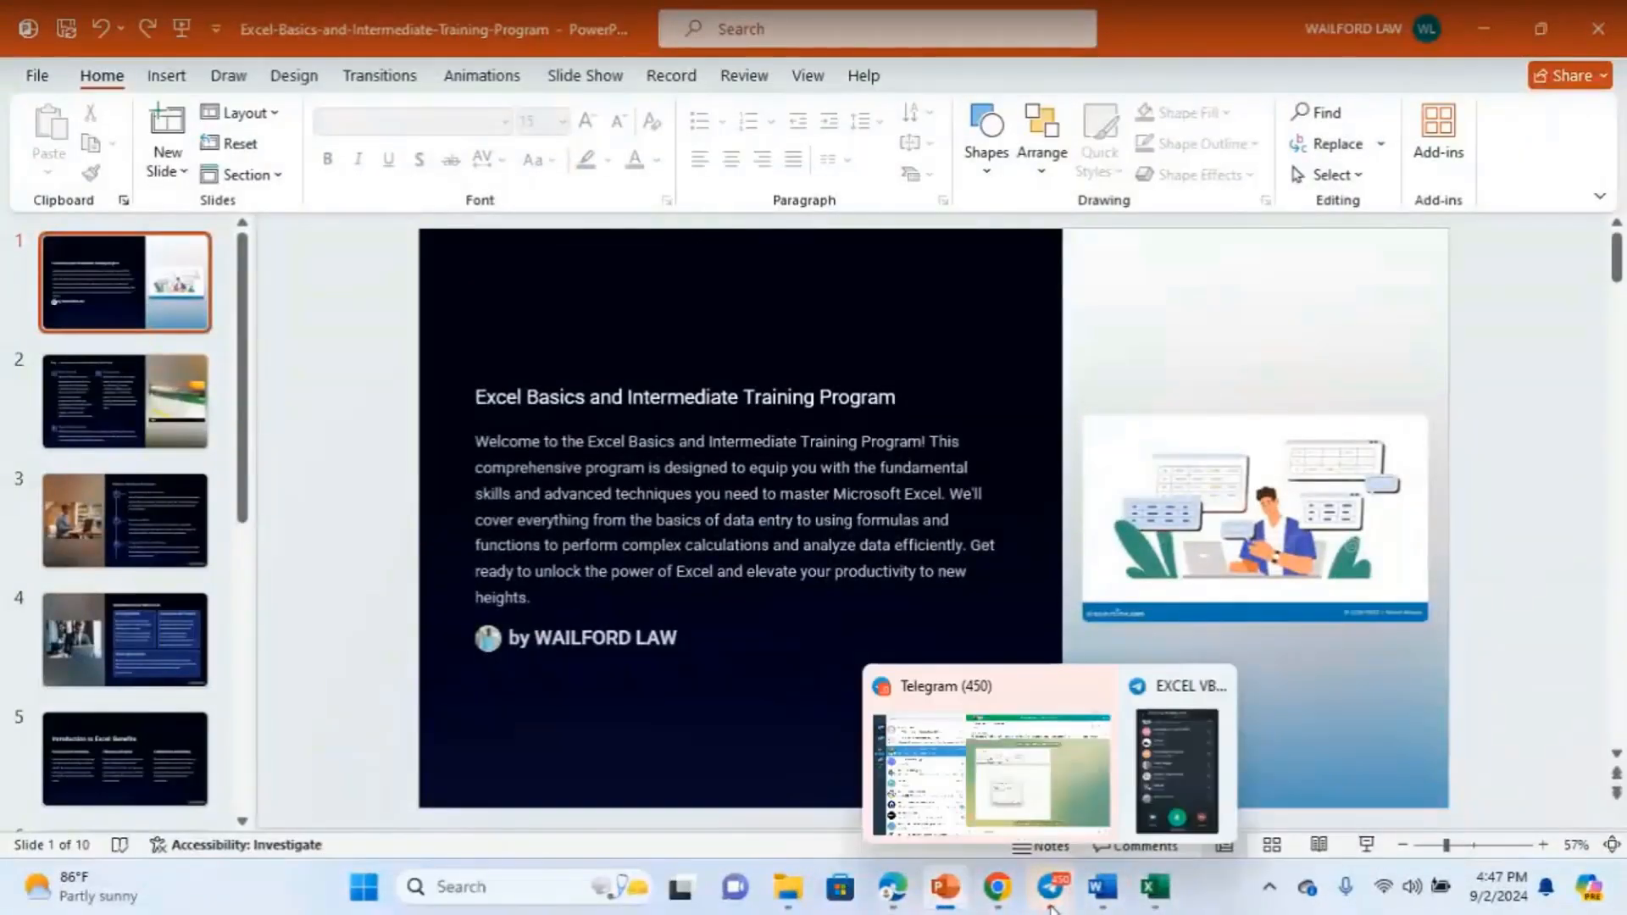
{"action": "left_click", "coordinate": [1085, 778]}
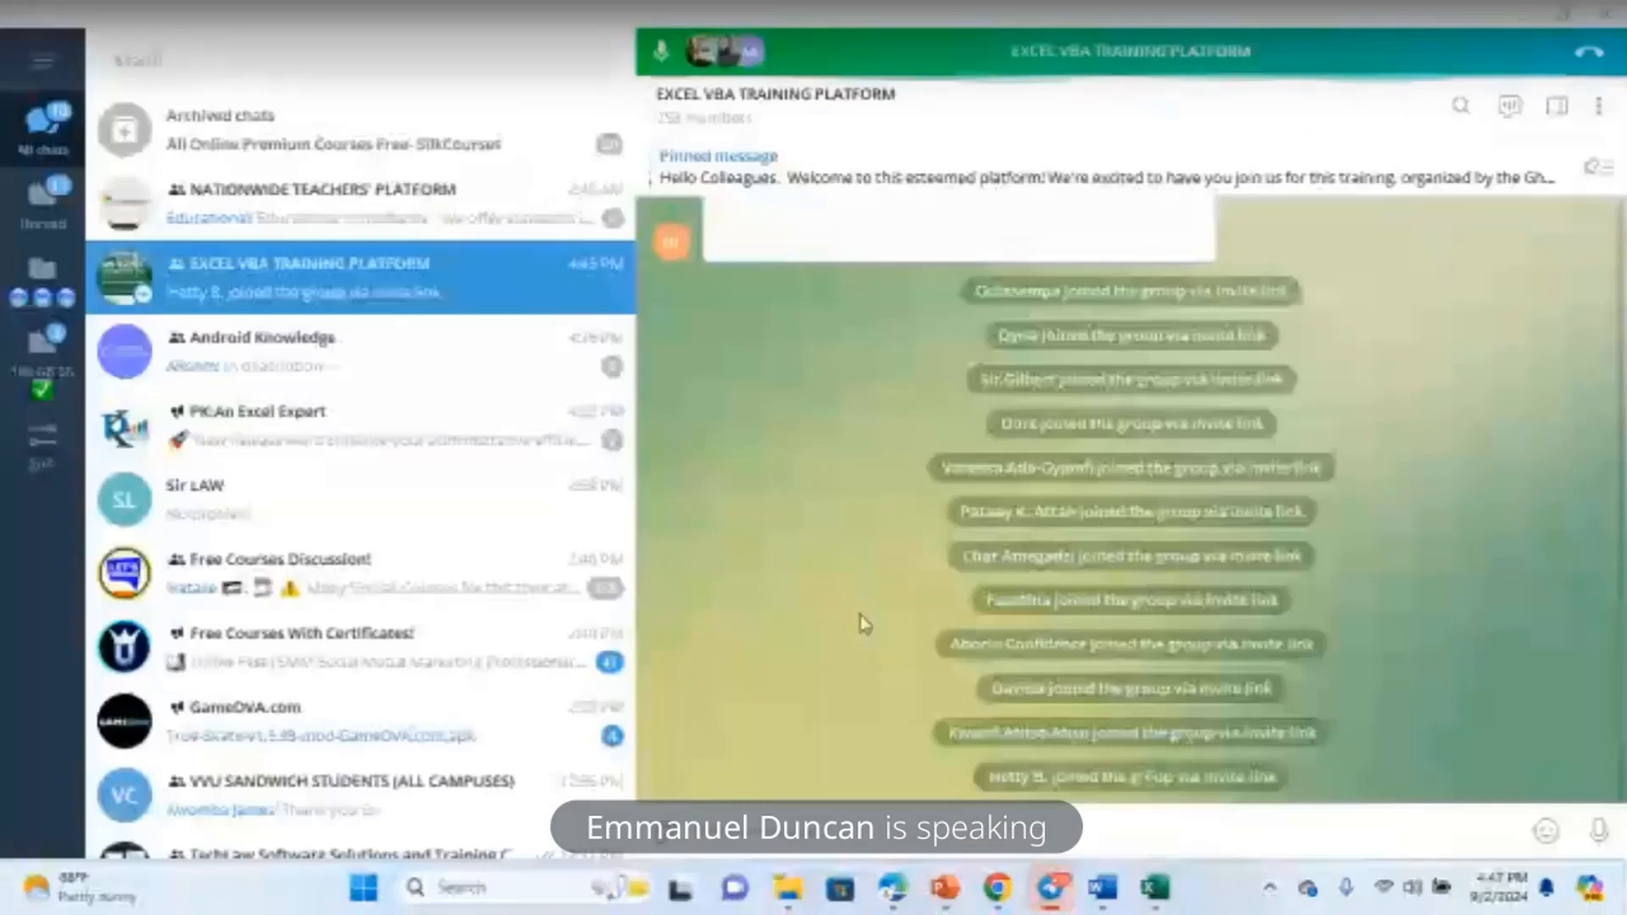